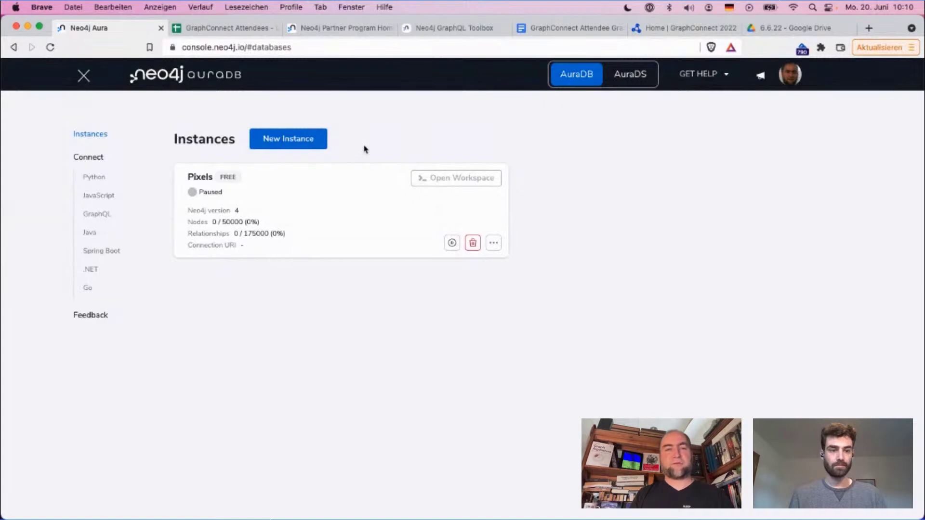
Start a new AuraDB Free instance and name it "attendee graph".
click(296, 141)
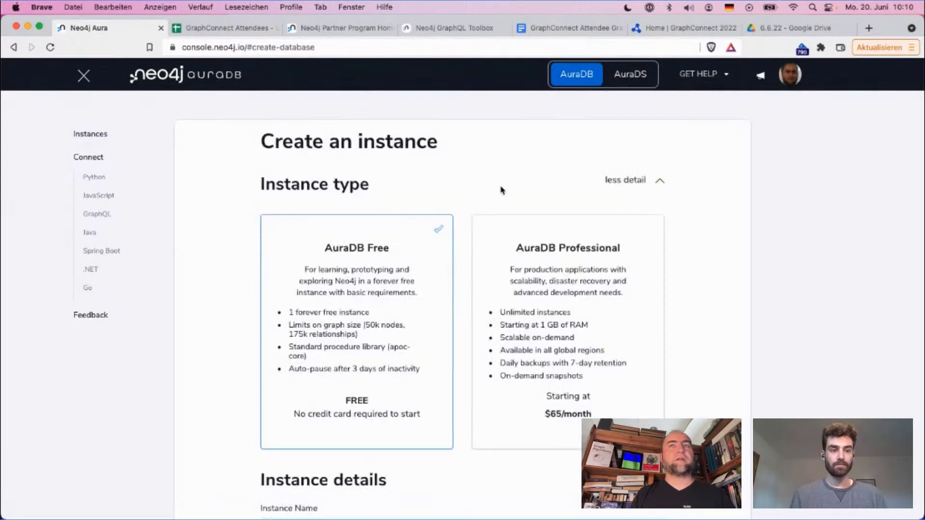
click(660, 182)
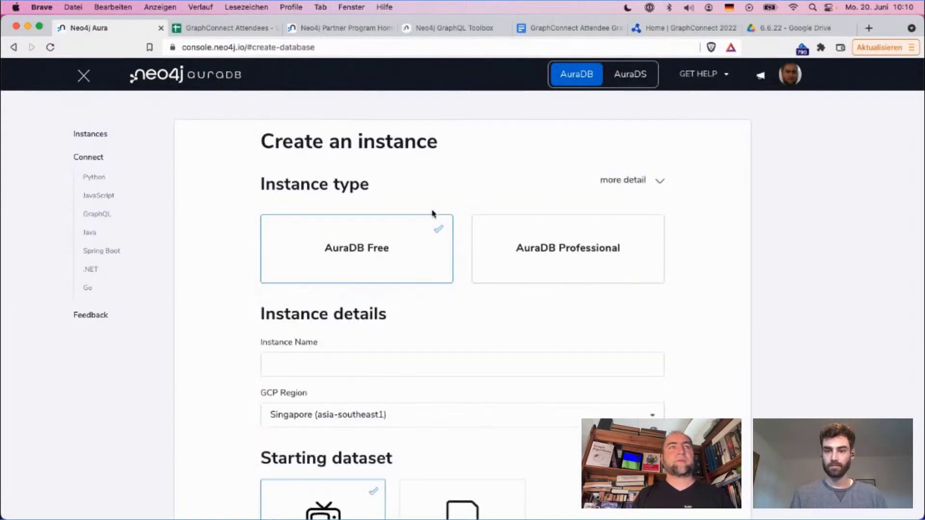
scroll(428, 215, down, 2)
click(328, 330)
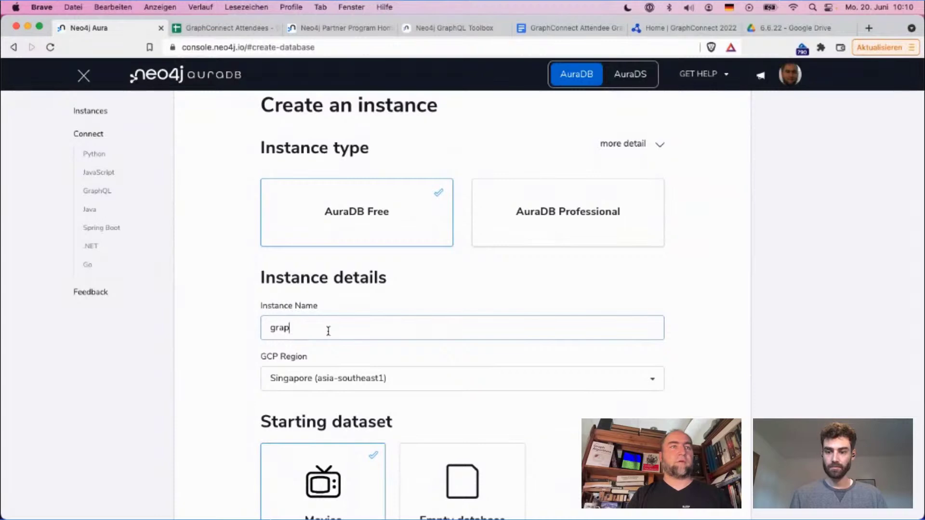
text(grap)
key(BackSpace)
key(BackSpace)
key(BackSpace)
text(attendee)
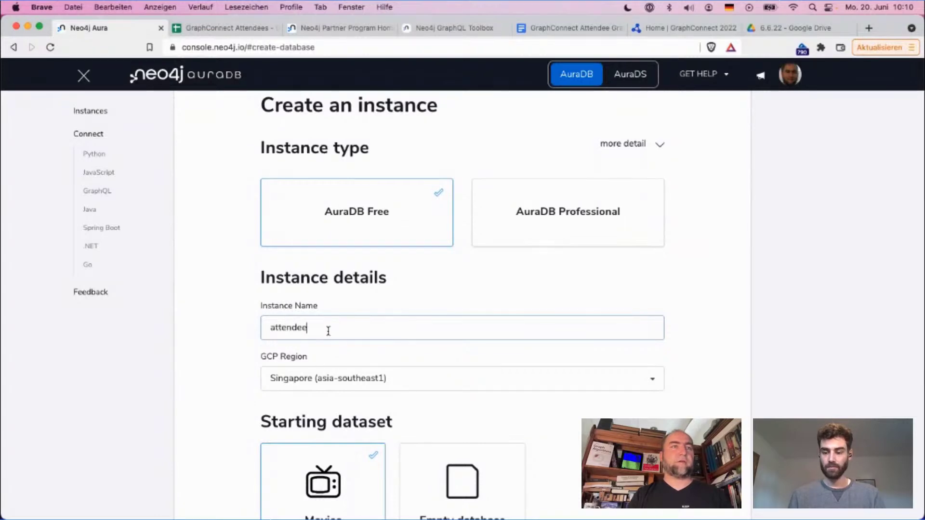
text( graph)
Set the instance's region to Belgium (europe-west1), choose the empty database as starting dataset, and create the instance.
click(326, 381)
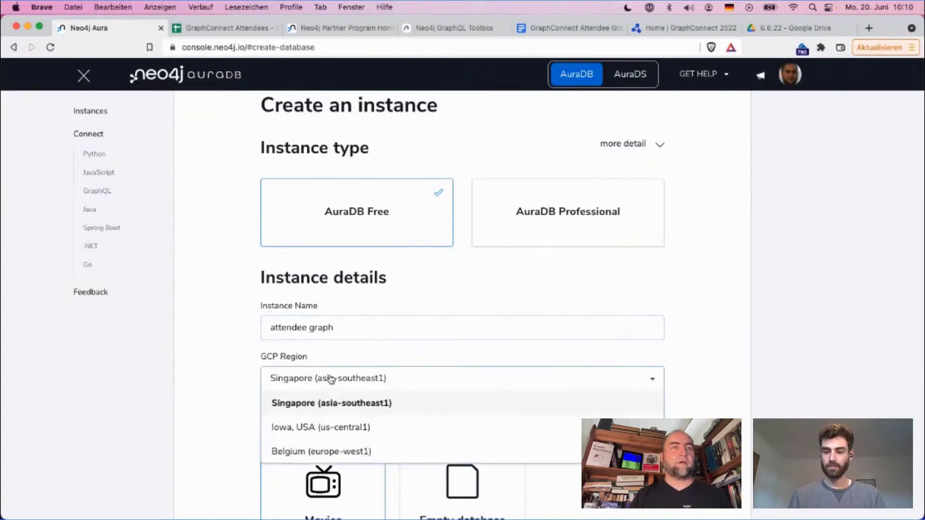
click(336, 456)
click(466, 481)
scroll(594, 399, down, 3)
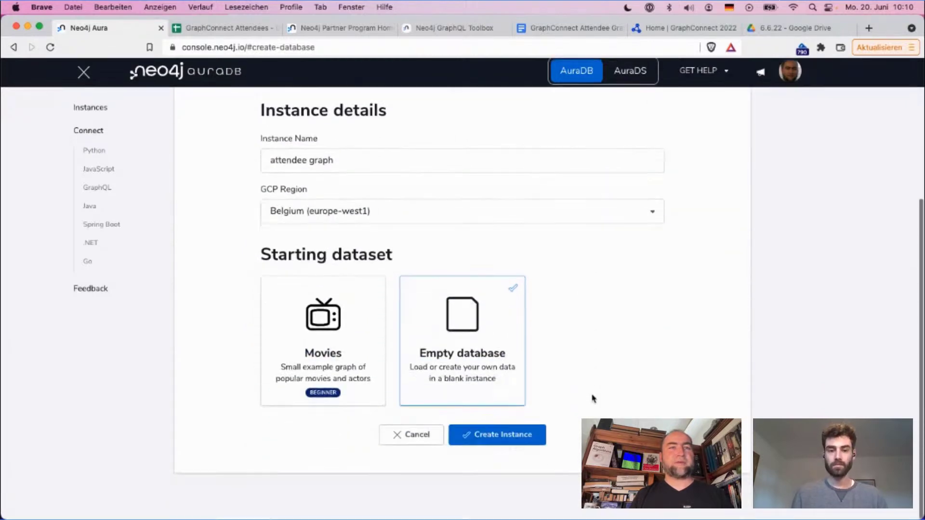
click(495, 447)
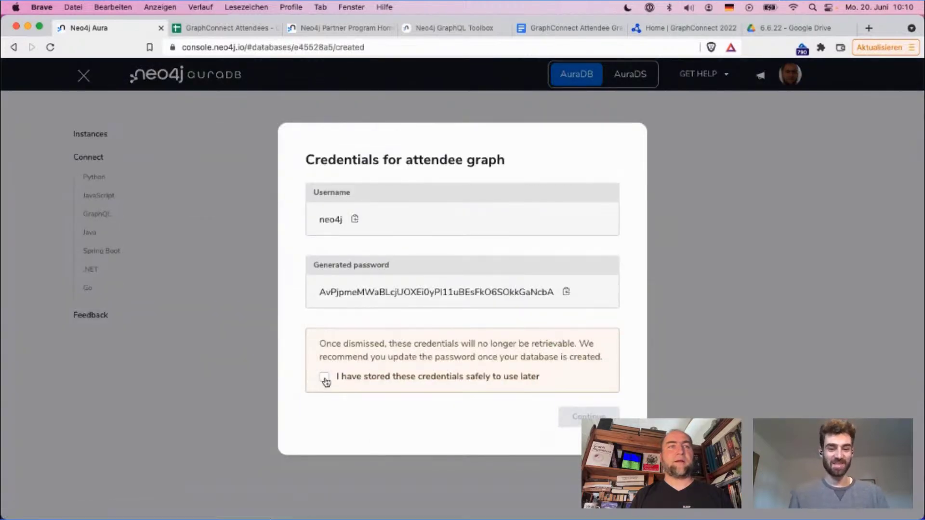
Copy the generated password, acknowledge that the credentials are stored safely, and dismiss the credentials dialog.
click(325, 378)
click(566, 292)
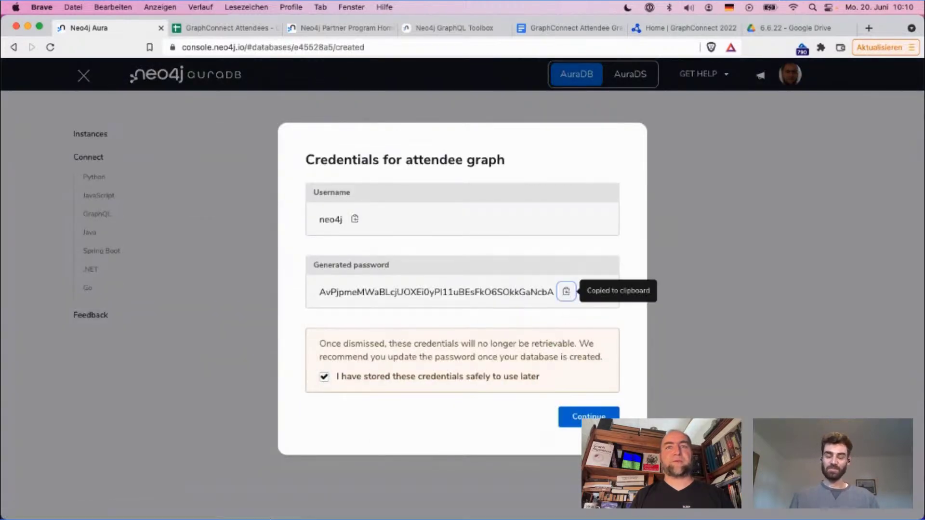
click(589, 415)
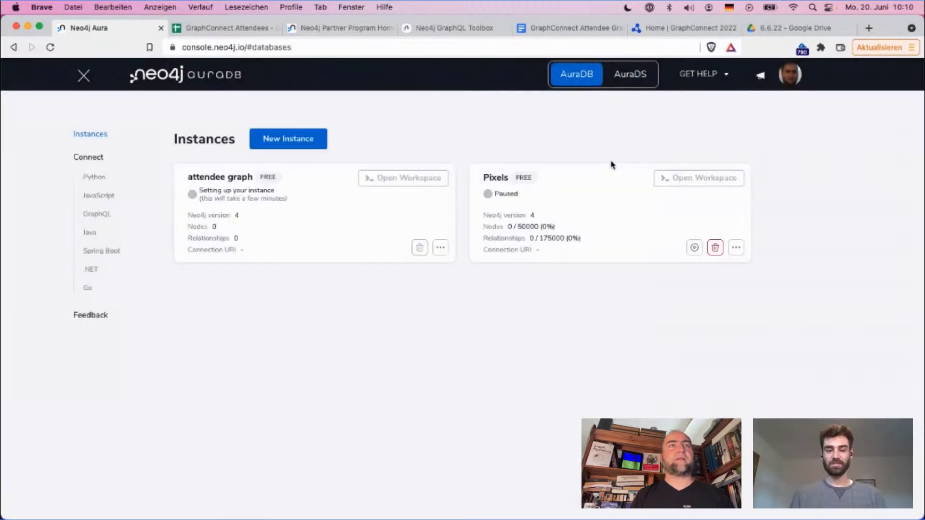
Open the details of the attendee graph instance and check its setup status.
click(234, 178)
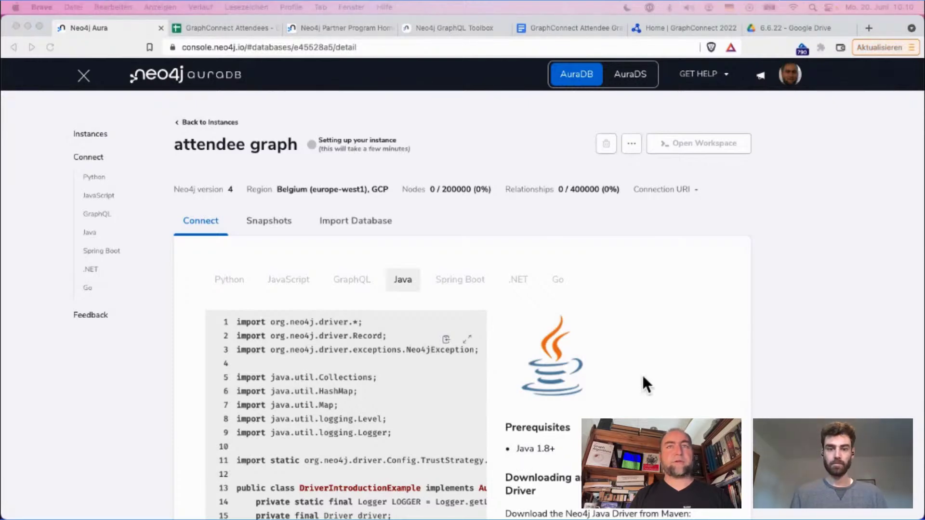
click(805, 283)
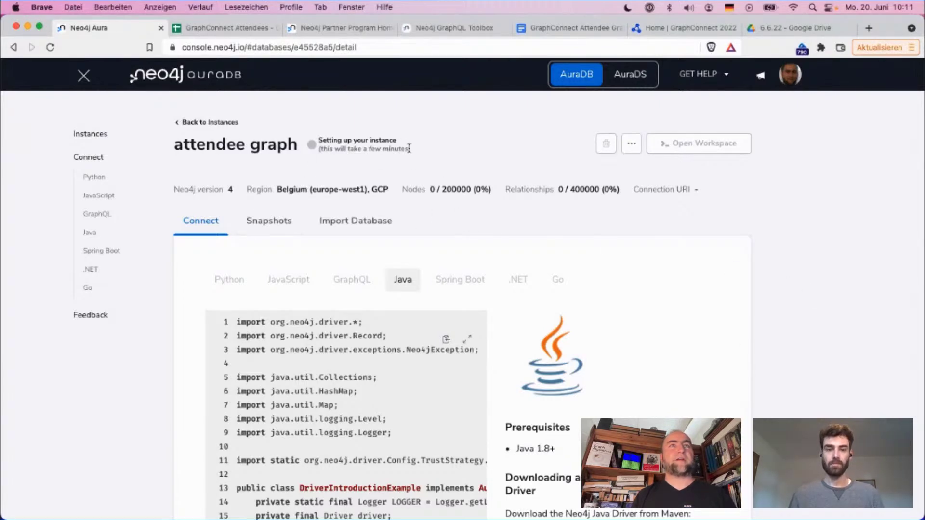
drag(410, 149, 320, 140)
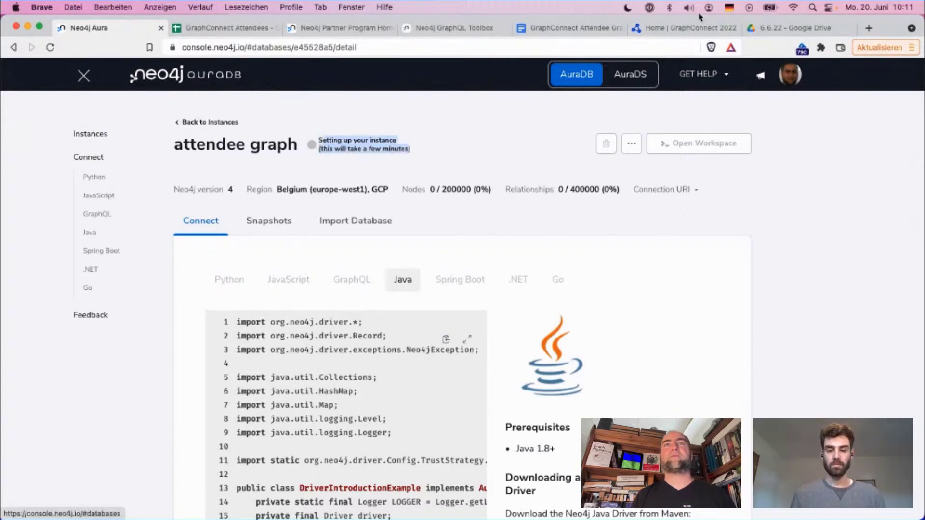
Switch to the GraphConnect 2022 website and look over its home page down to the footer links.
click(682, 29)
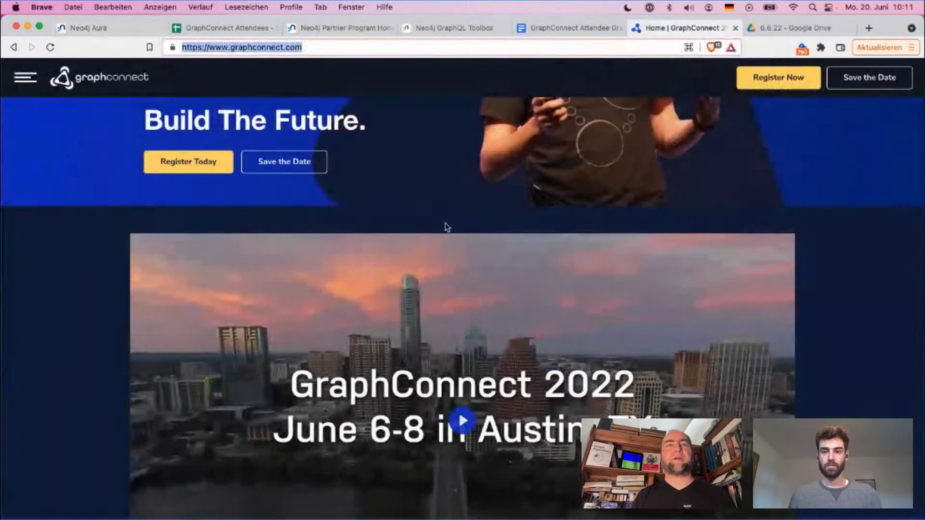
scroll(390, 302, down, 1)
scroll(389, 302, up, 4)
scroll(389, 303, down, 12)
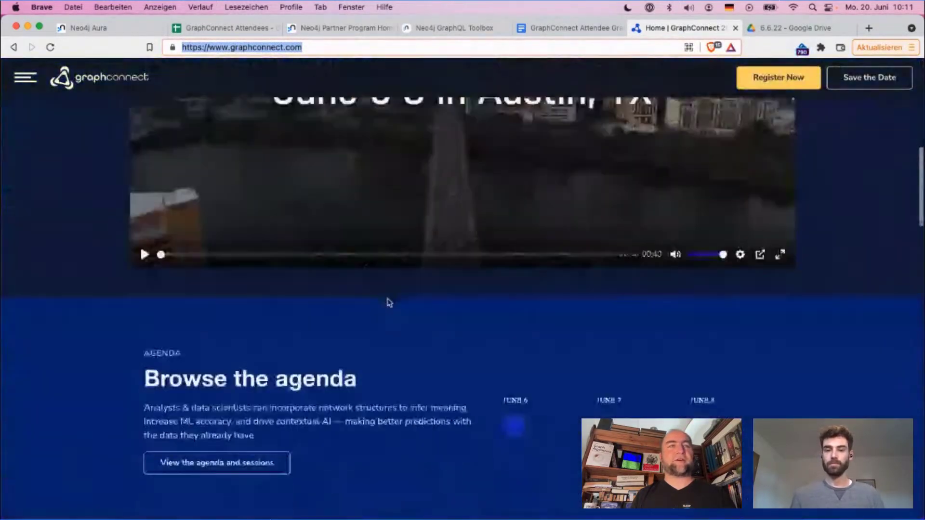
scroll(390, 302, down, 10)
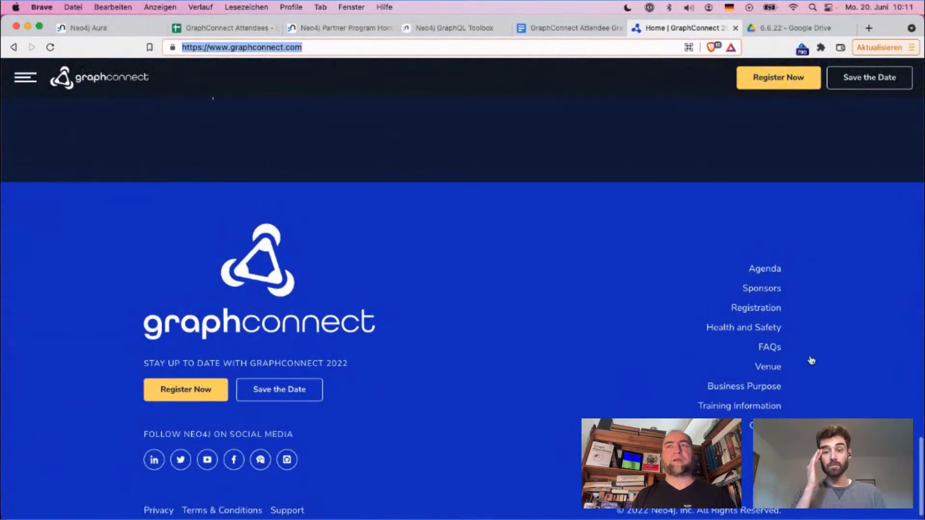
Open the conference agenda and review the daily schedules and the list of session descriptions.
click(764, 269)
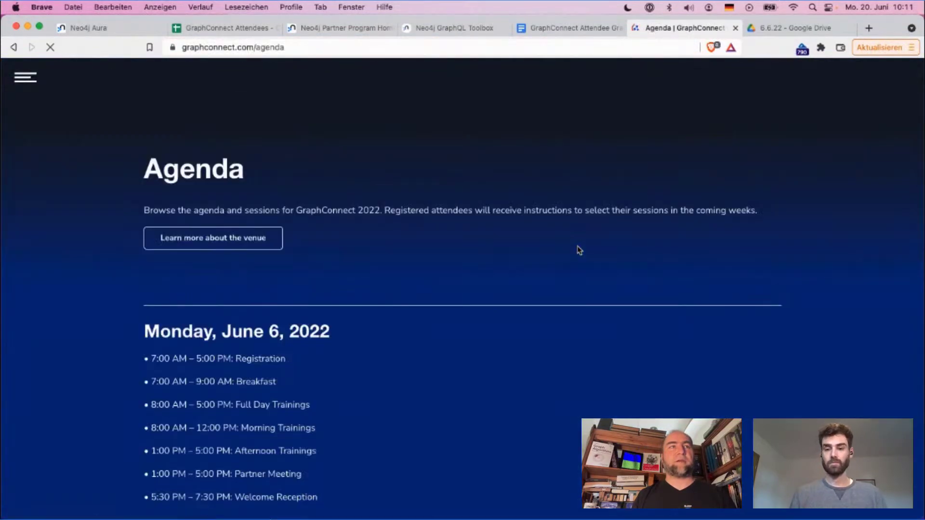
scroll(223, 258, down, 5)
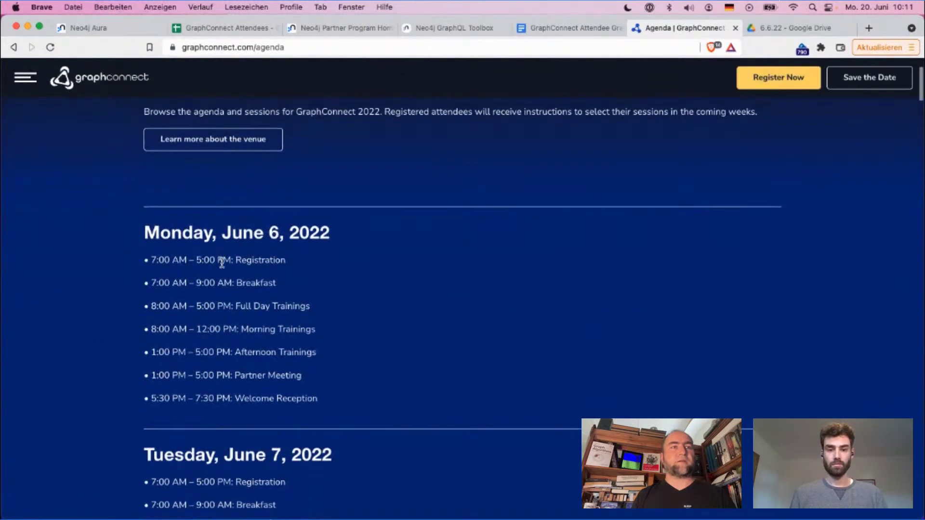
scroll(222, 262, down, 10)
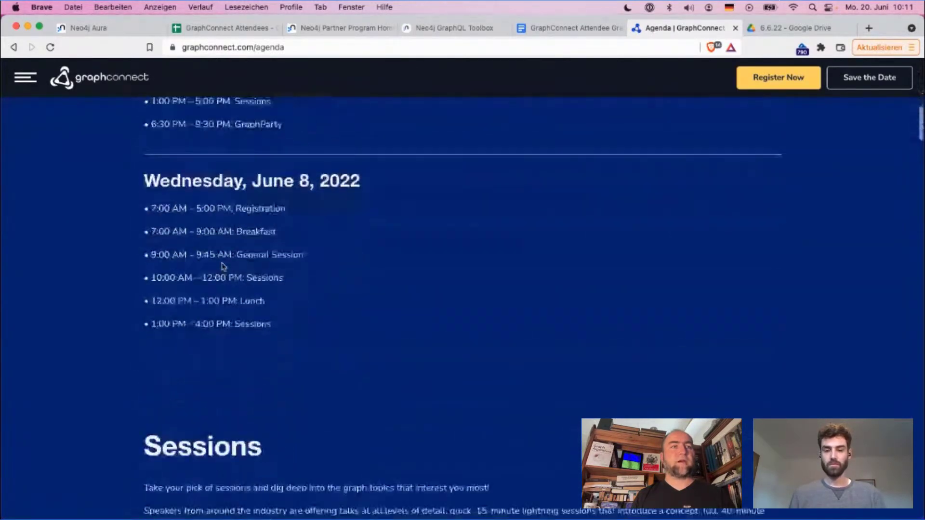
scroll(223, 266, down, 4)
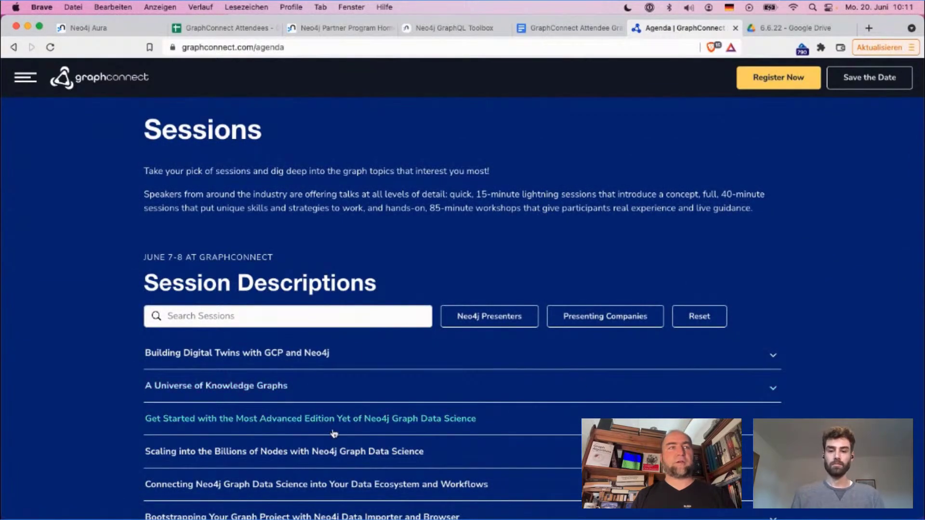
scroll(444, 466, down, 5)
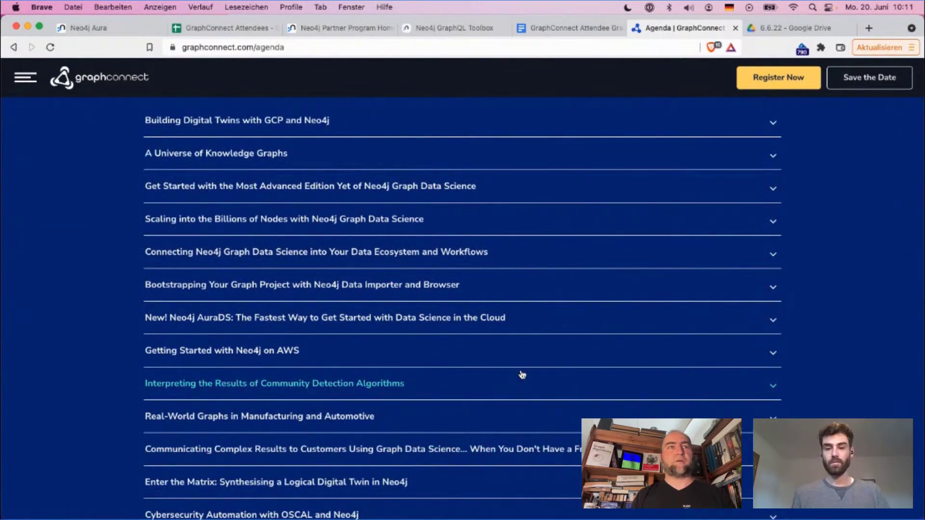
scroll(521, 375, up, 5)
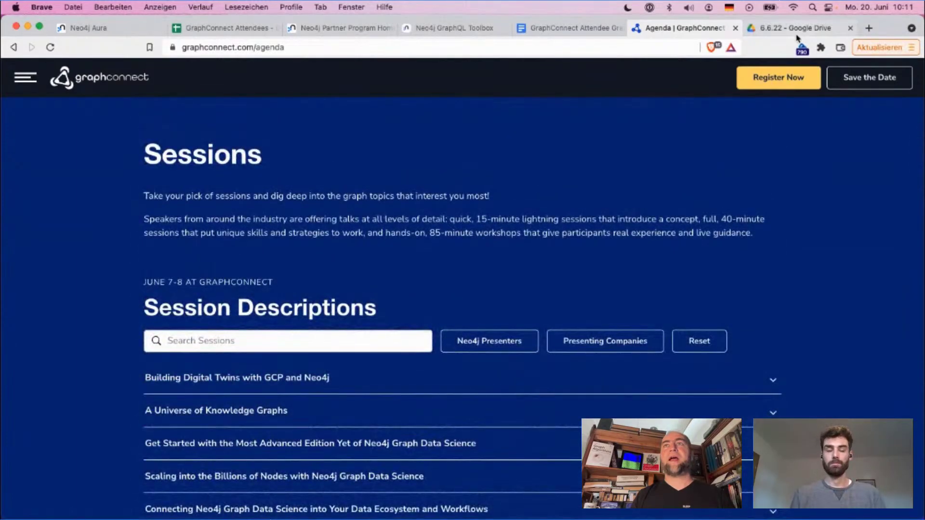
Switch to the 6.6.22 folder in Google Drive and view the photos from EPR62830.jpg through EPR63056.jpg in full size.
click(800, 32)
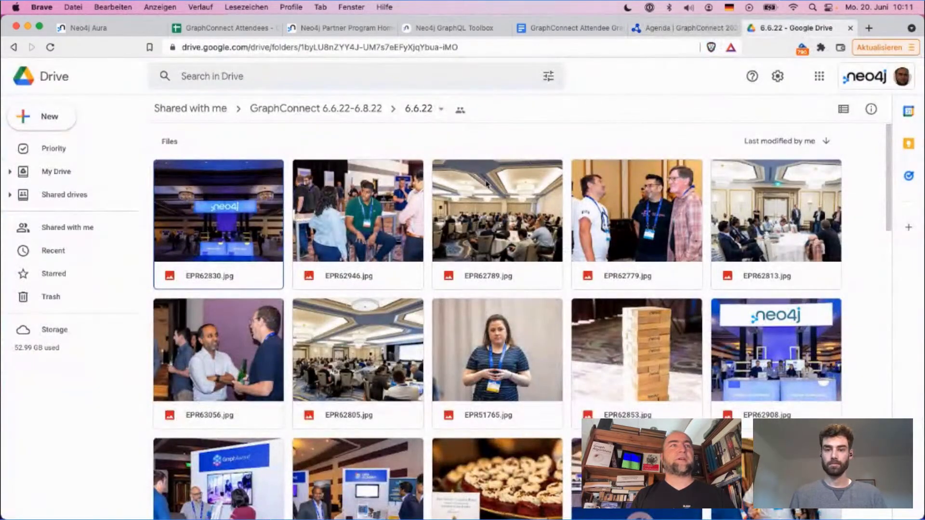
double_click(245, 232)
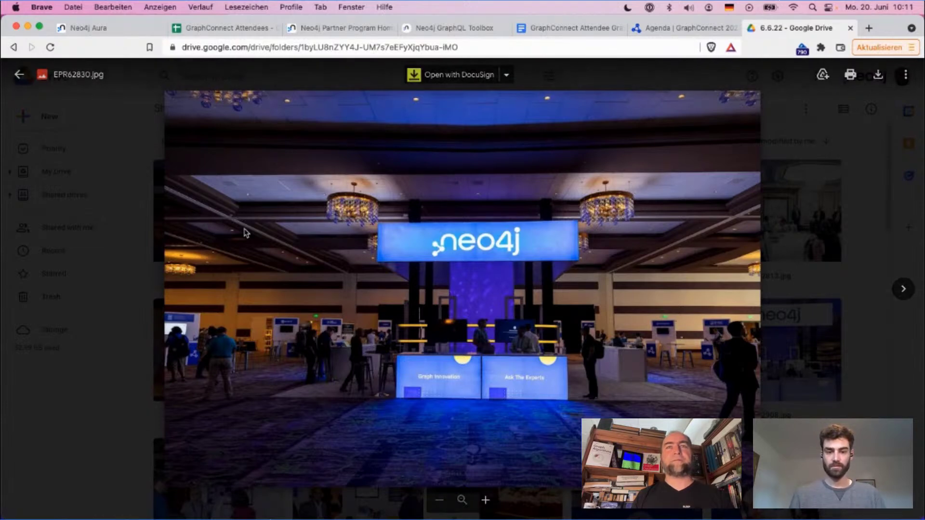
key(Escape)
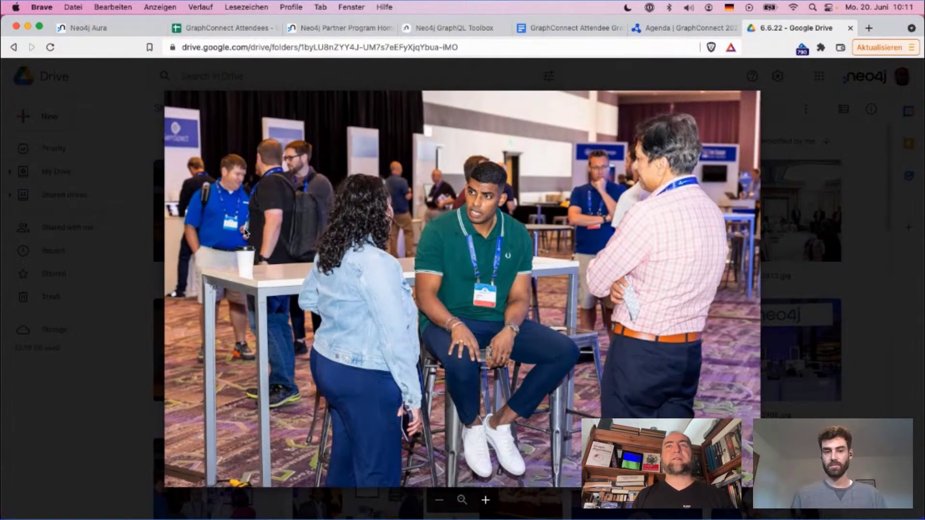
key(Right)
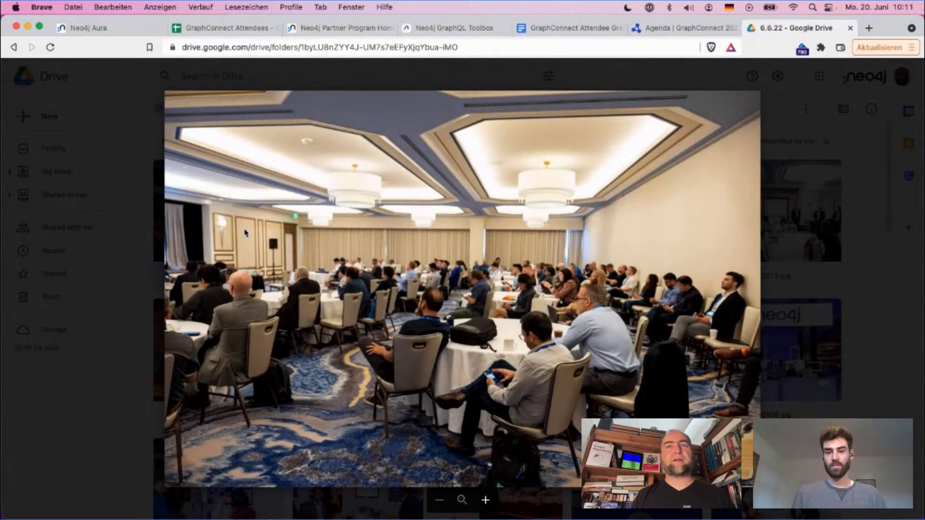
key(Right)
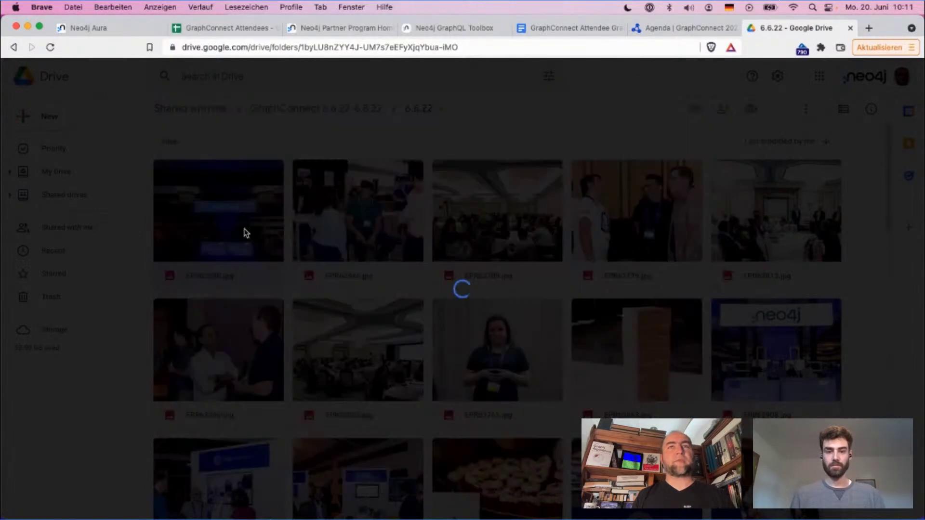
key(Right)
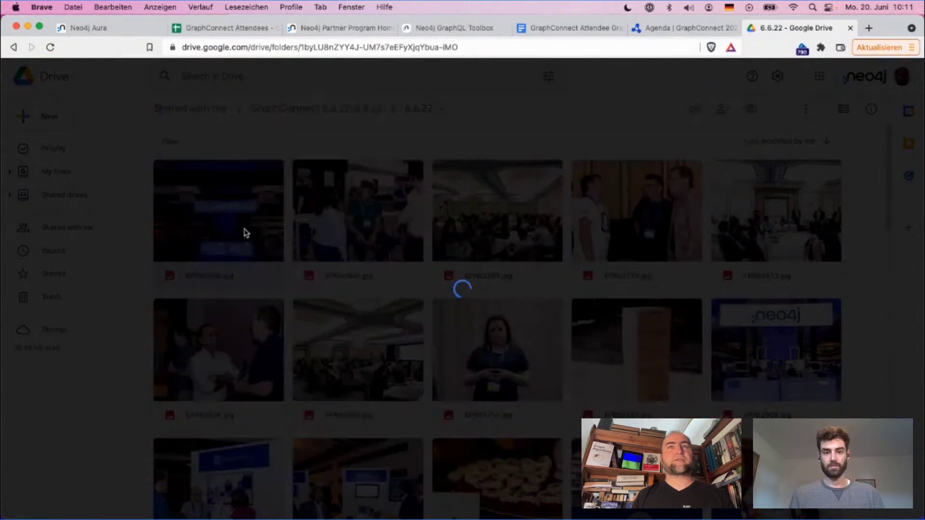
key(Right)
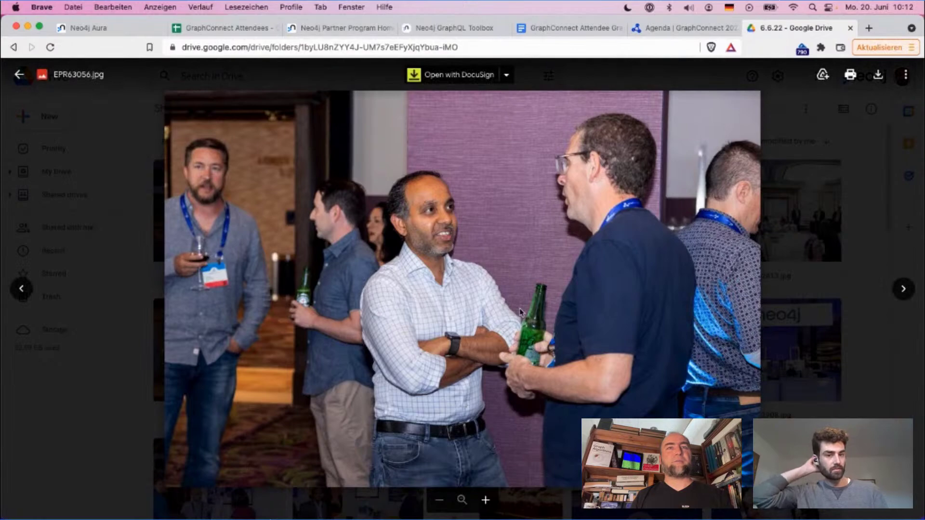
key(Escape)
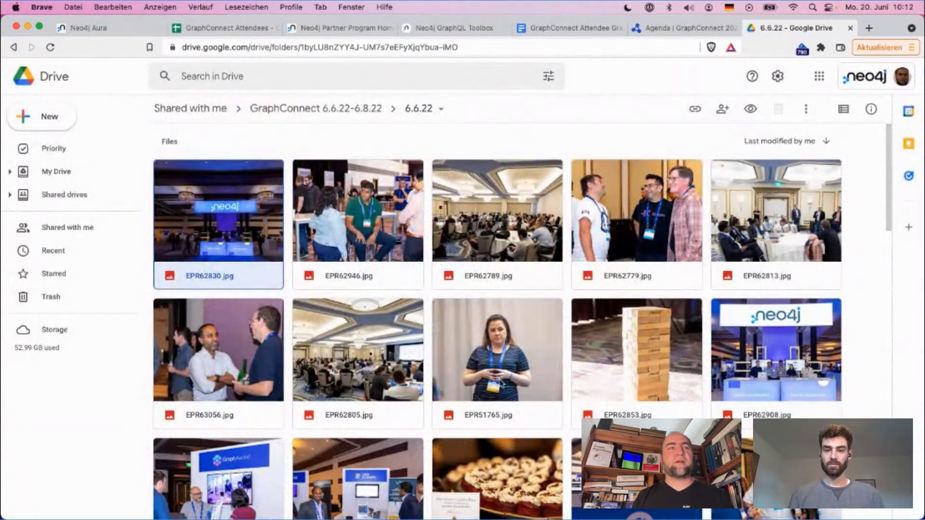
Browse the rest of the 6.6.22 photo folder and view EPR63016.jpg in full size along the way.
scroll(682, 335, down, 5)
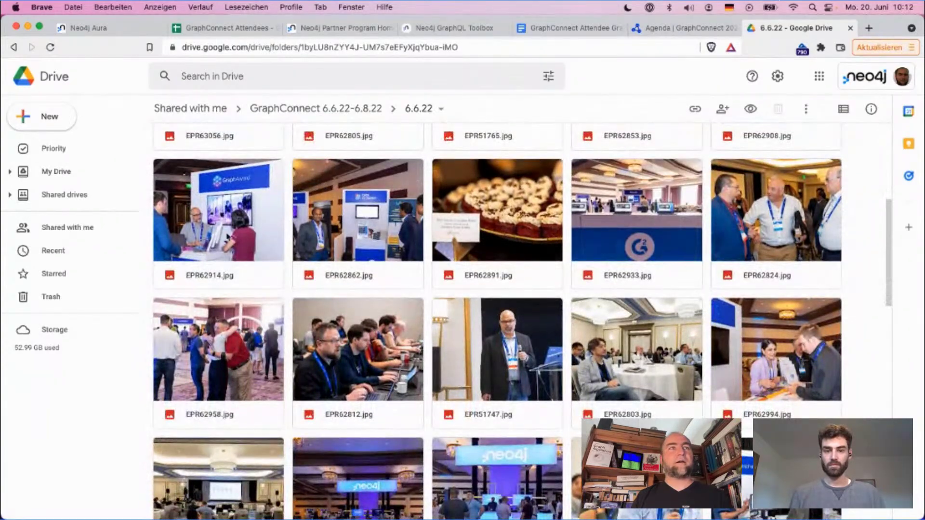
scroll(470, 277, down, 6)
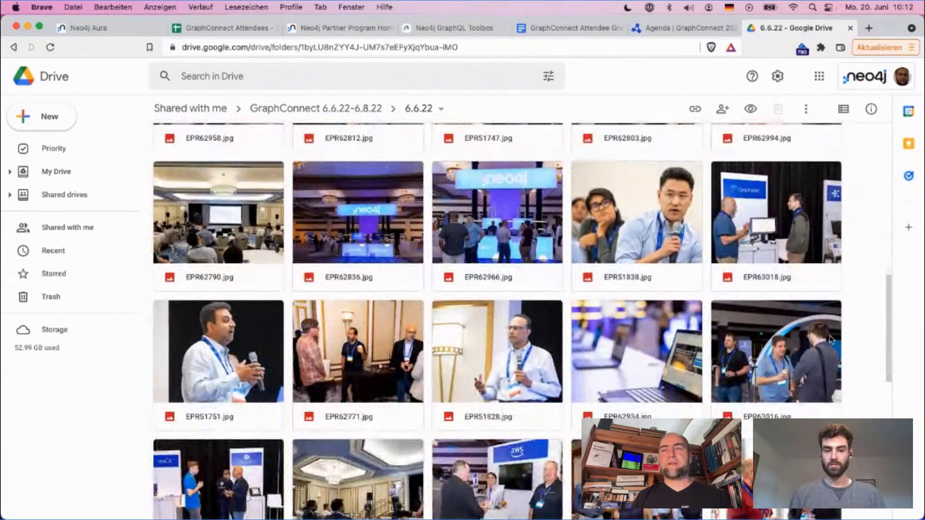
click(797, 369)
double_click(798, 369)
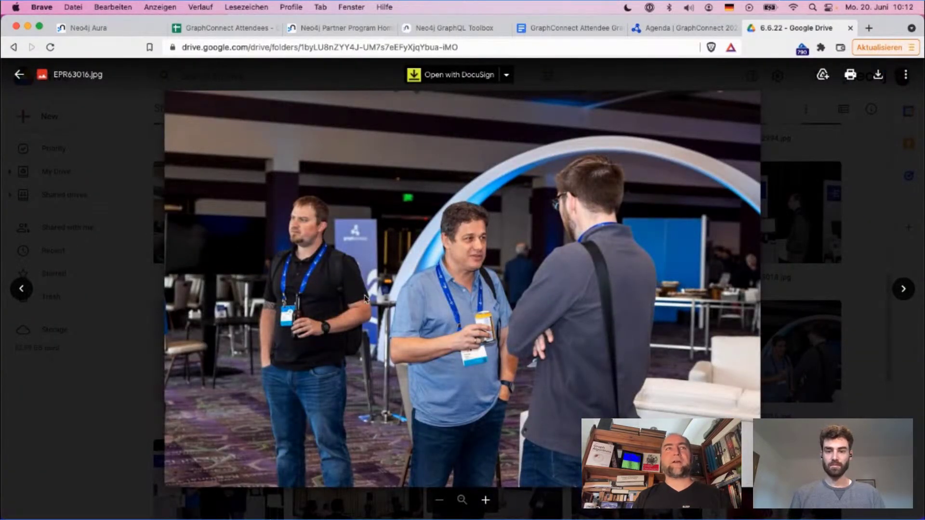
key(Escape)
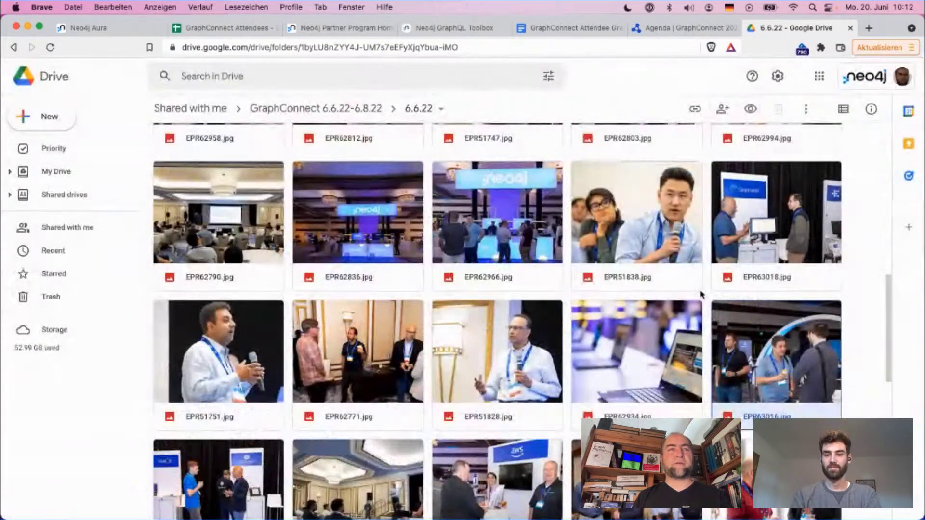
scroll(701, 295, down, 3)
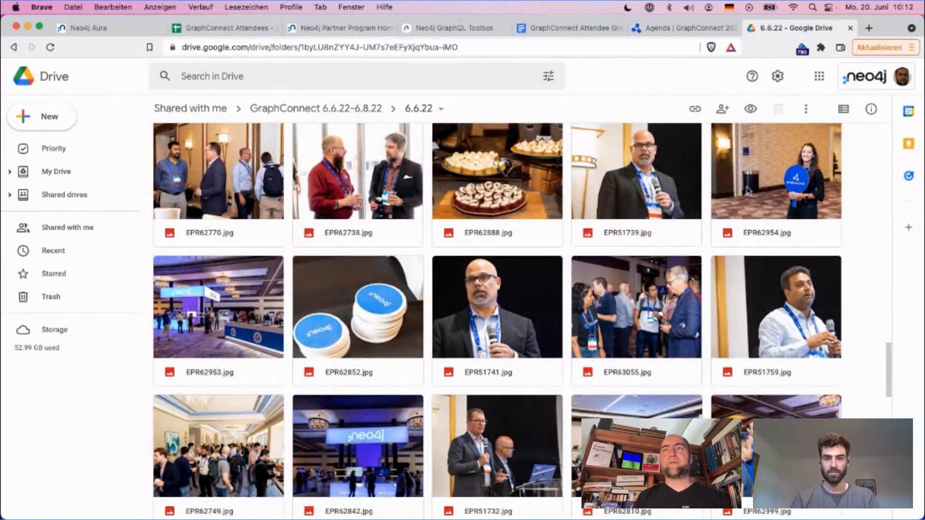
scroll(730, 196, down, 3)
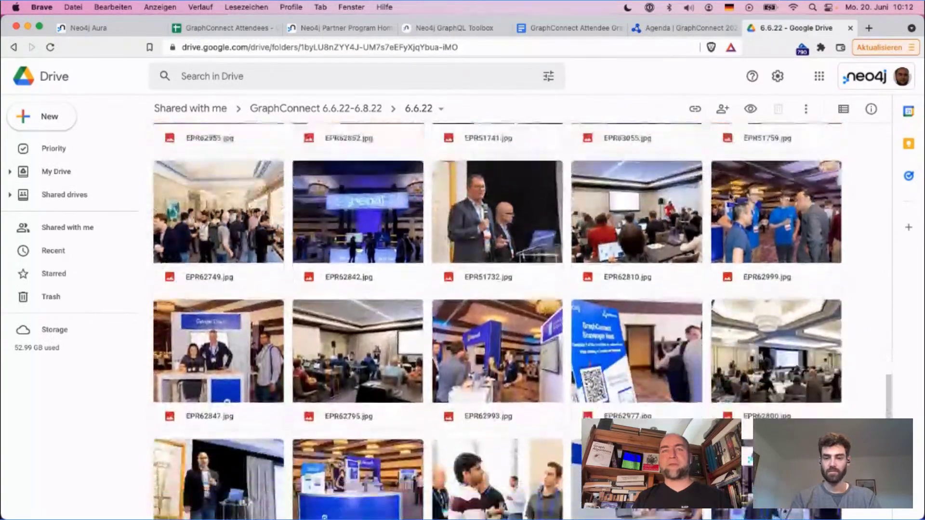
View the 6.6.22 photos from EPR62973.jpg through EPR51736.jpg in full size and browse the folder down to its last photo.
scroll(730, 197, down, 4)
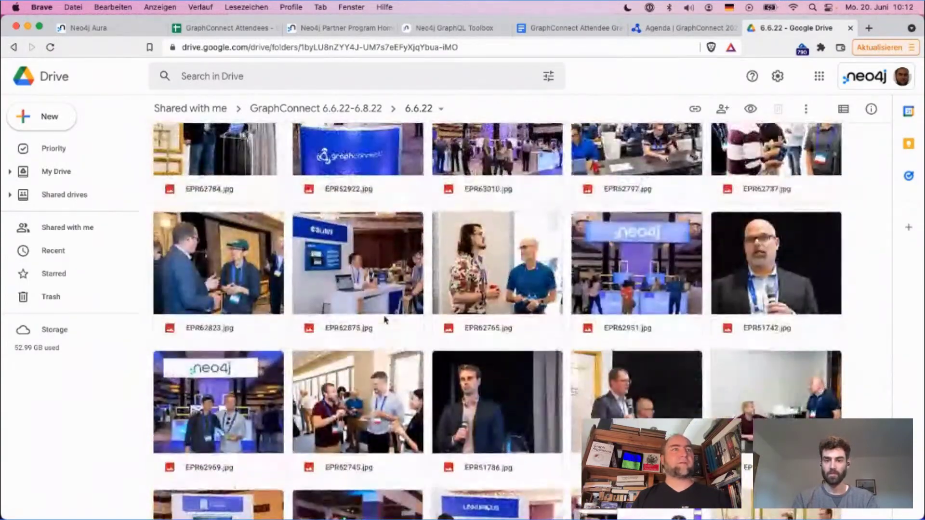
scroll(384, 320, down, 5)
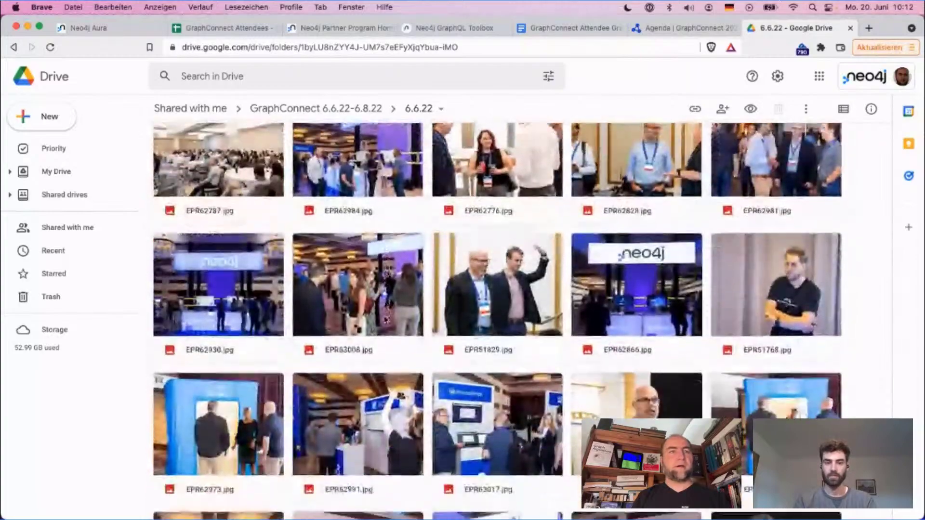
scroll(232, 359, down, 3)
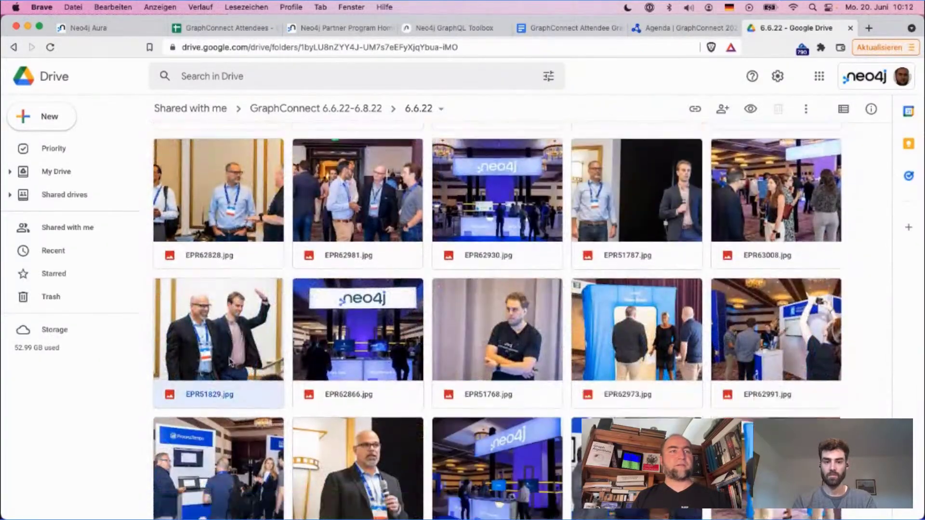
scroll(229, 362, up, 6)
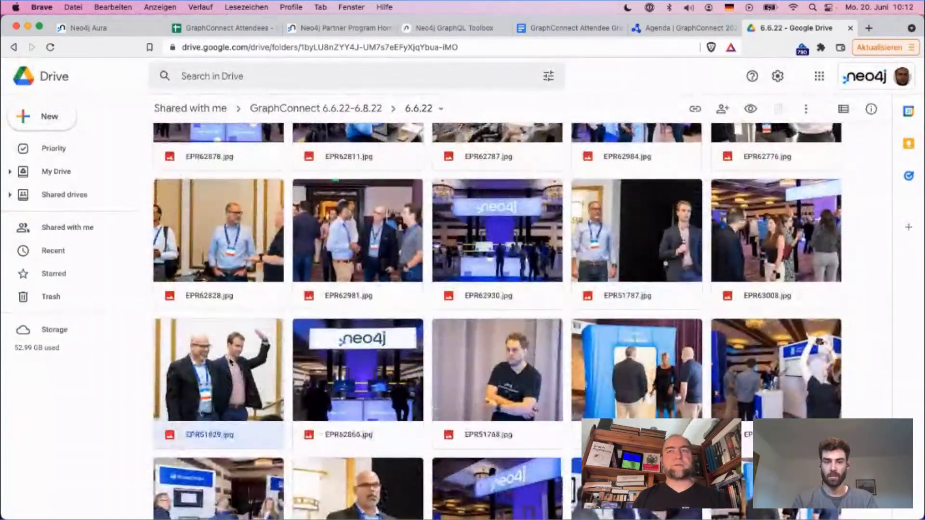
double_click(638, 375)
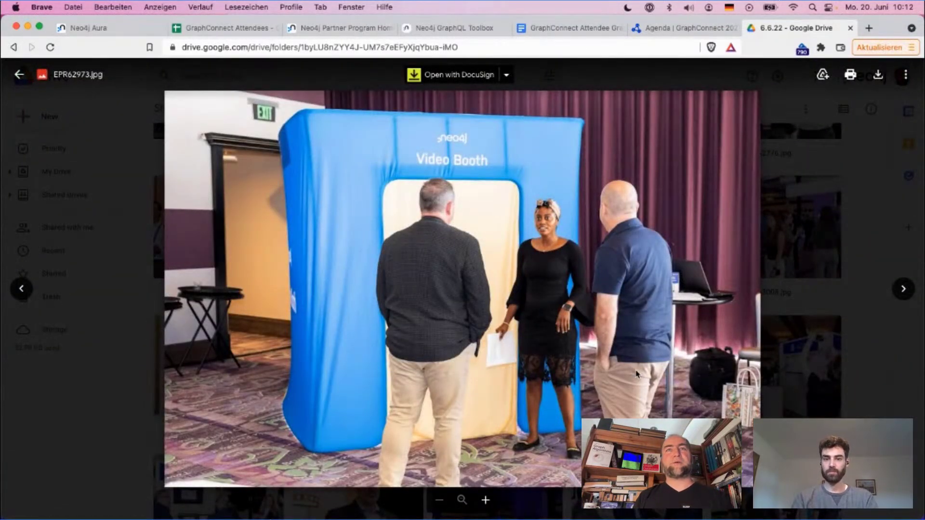
key(Right)
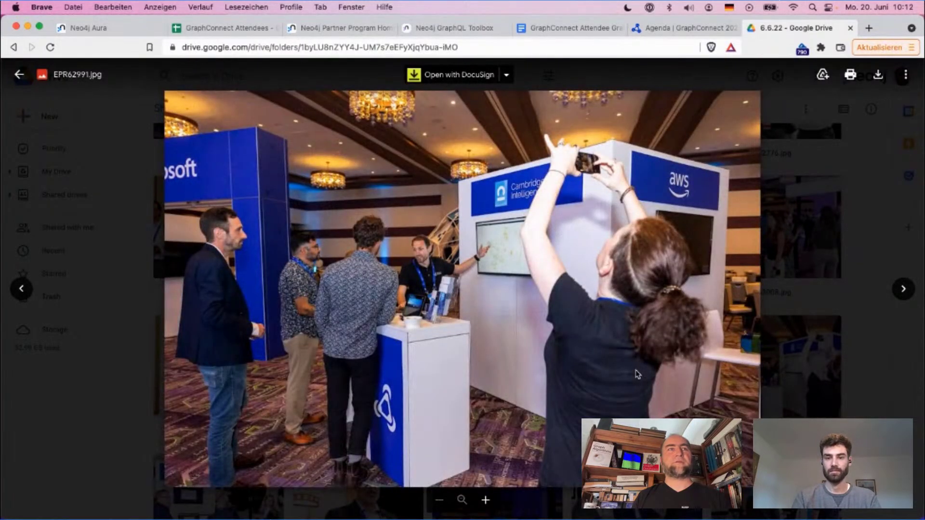
key(Right)
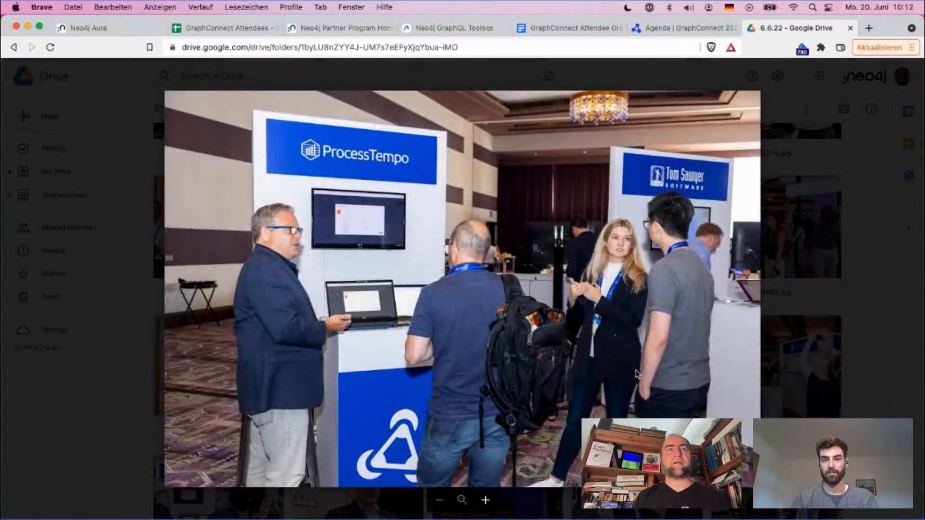
key(Right)
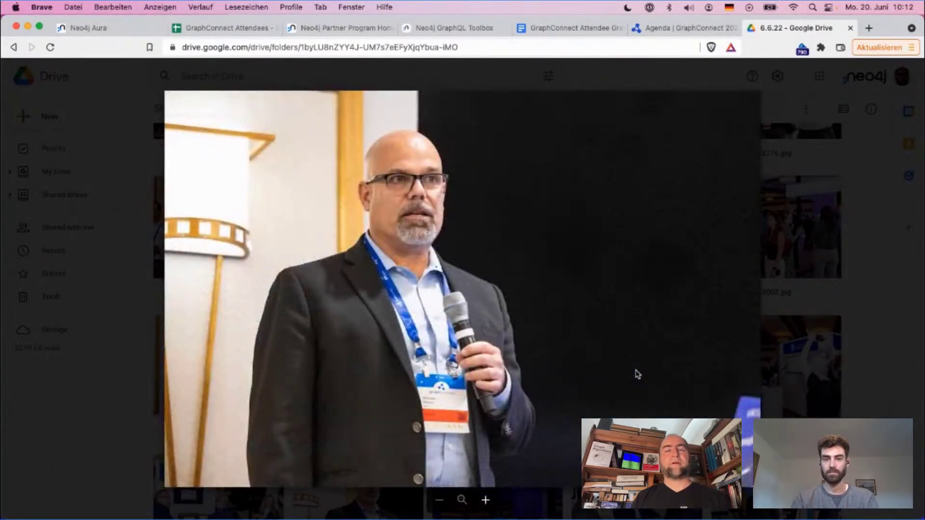
key(Escape)
scroll(637, 375, down, 5)
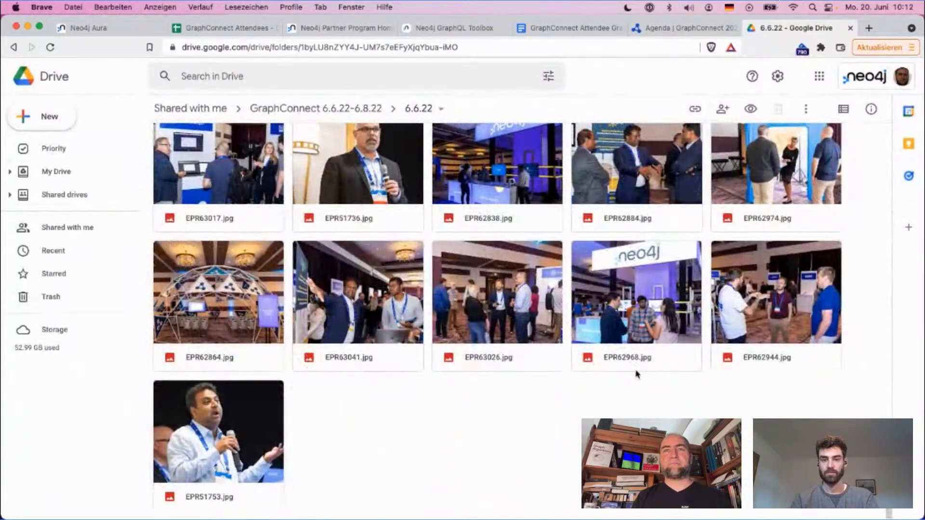
scroll(386, 375, up, 5)
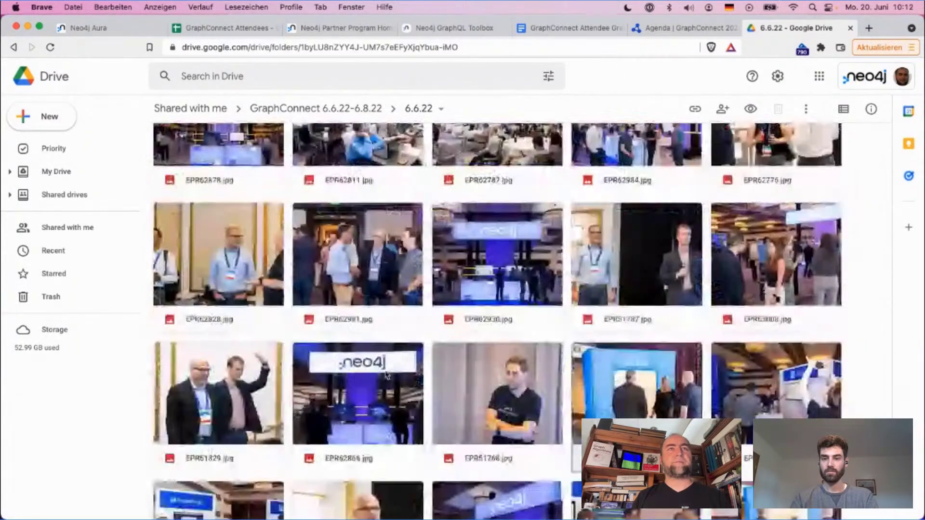
Open the 6.7.22 folder within GraphConnect 6.6.22-6.8.22 and browse its photo thumbnails.
click(363, 108)
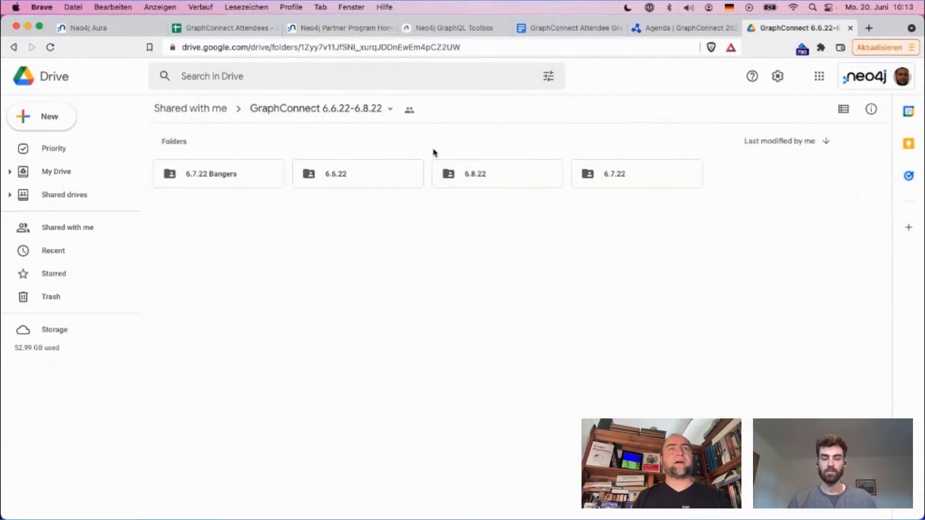
double_click(650, 180)
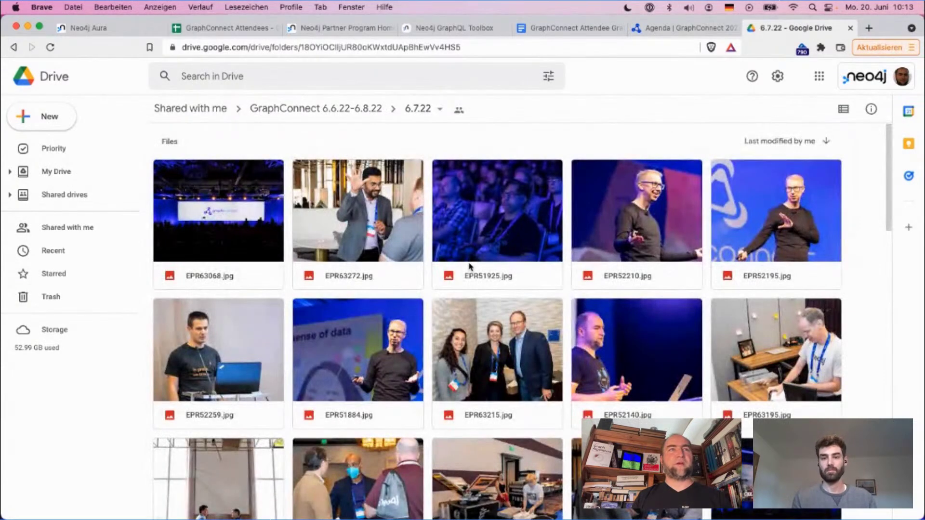
scroll(470, 266, down, 5)
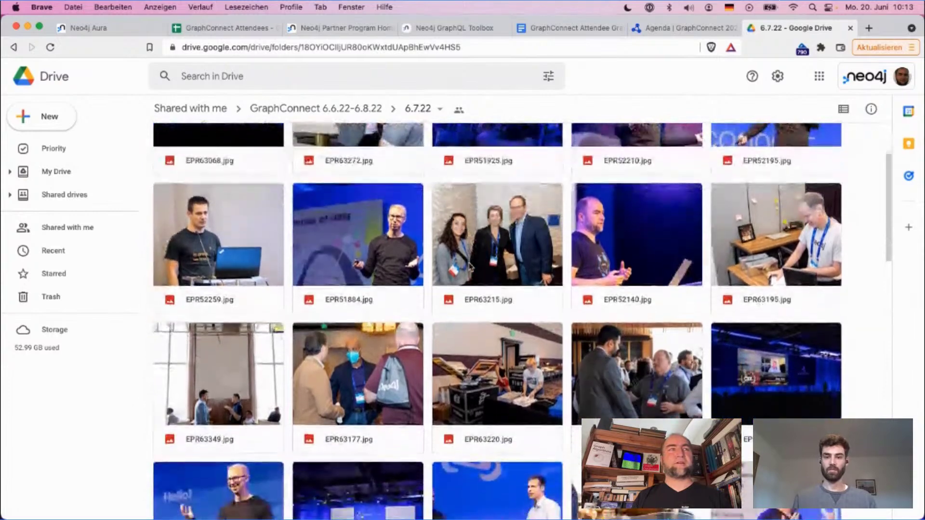
scroll(470, 267, up, 5)
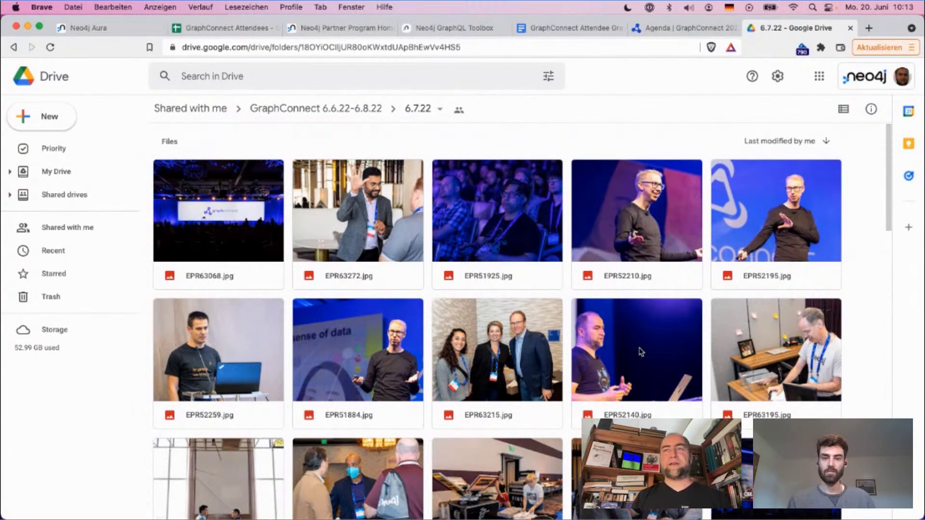
scroll(641, 352, down, 15)
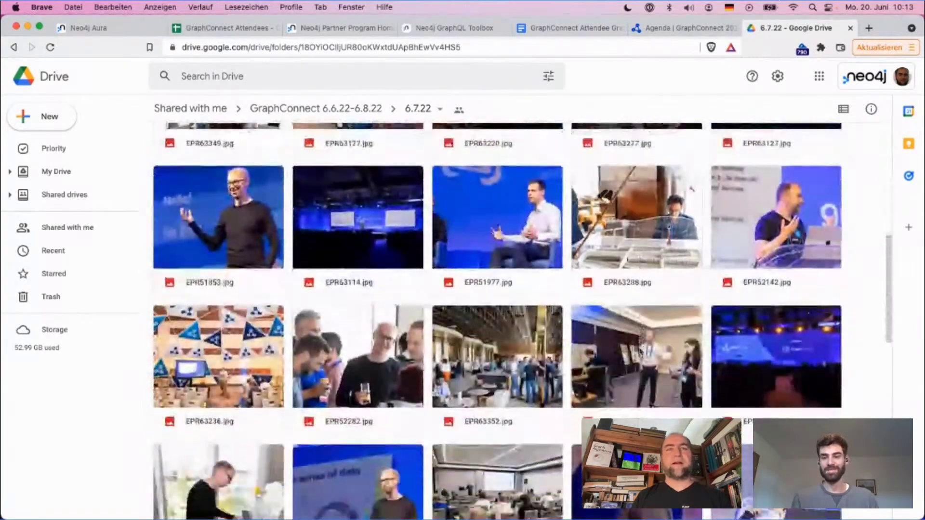
scroll(641, 352, down, 5)
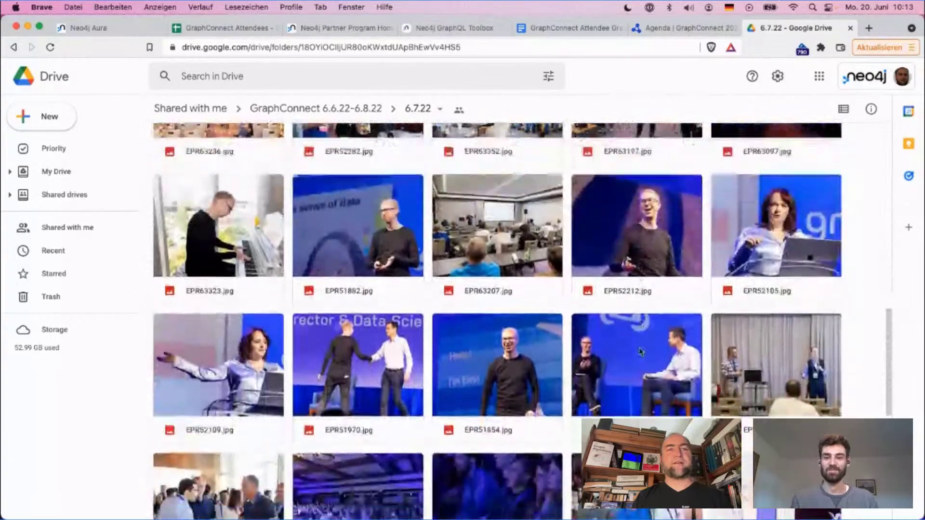
scroll(641, 352, down, 4)
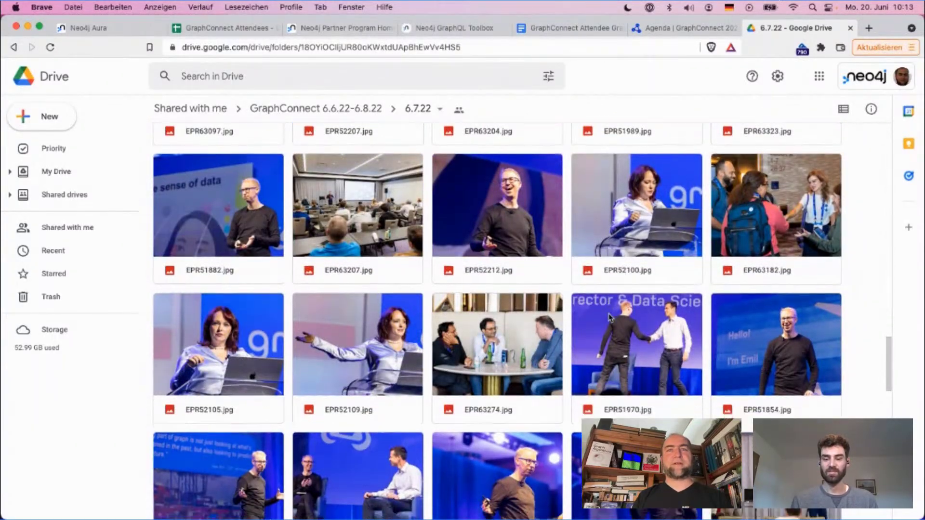
scroll(610, 317, down, 6)
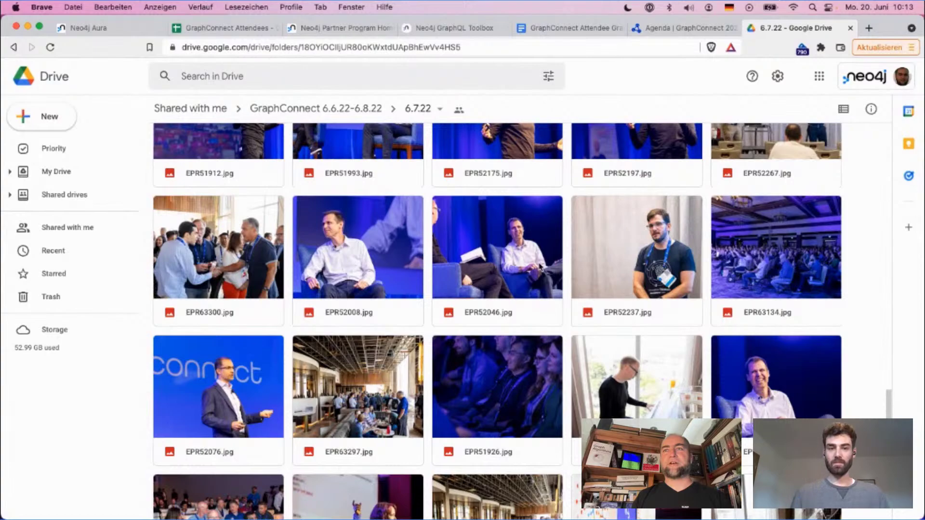
scroll(540, 266, down, 10)
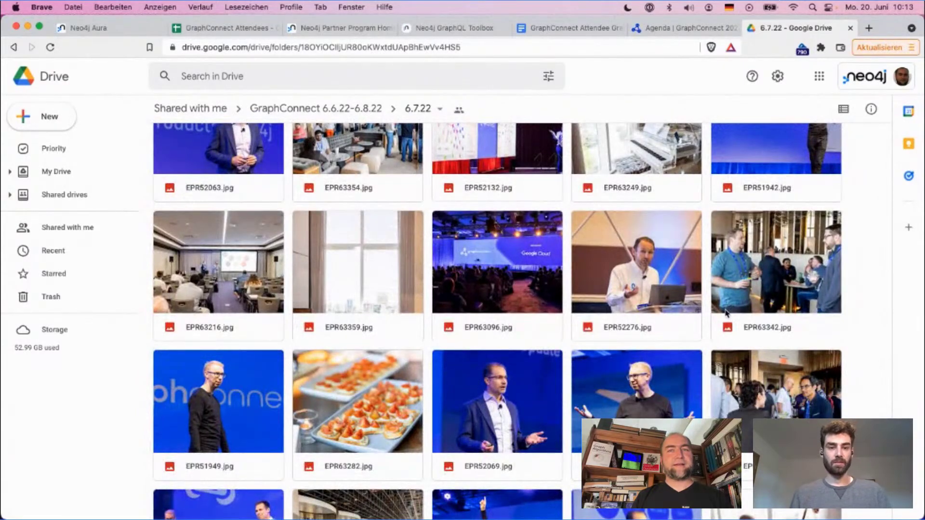
scroll(725, 313, down, 4)
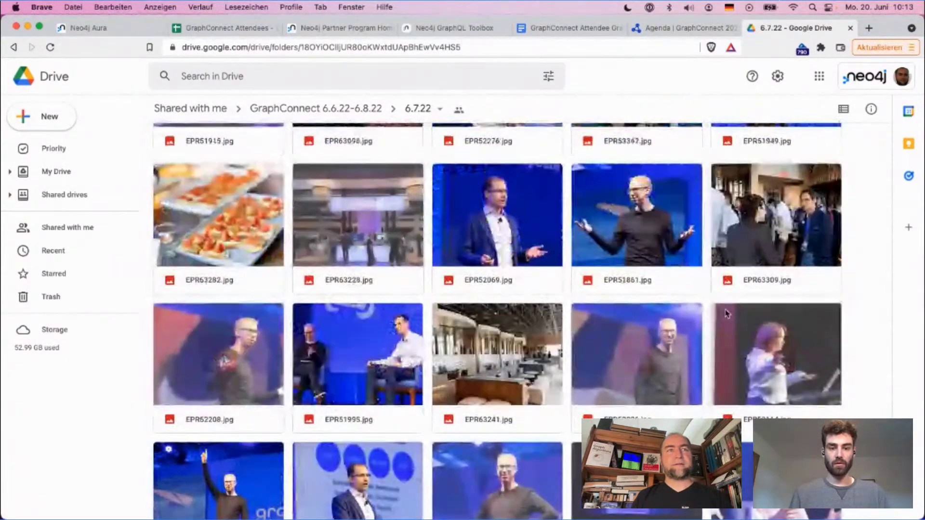
scroll(726, 313, down, 15)
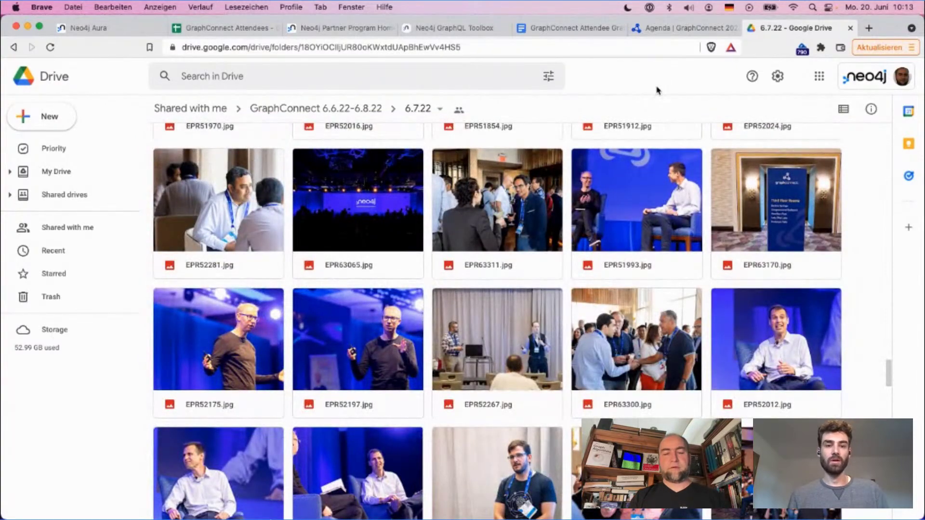
Open the Neo4j YouTube channel in a new tab and look over its GraphConnect 2022 videos and upcoming live streams.
key(super+t)
text(yout)
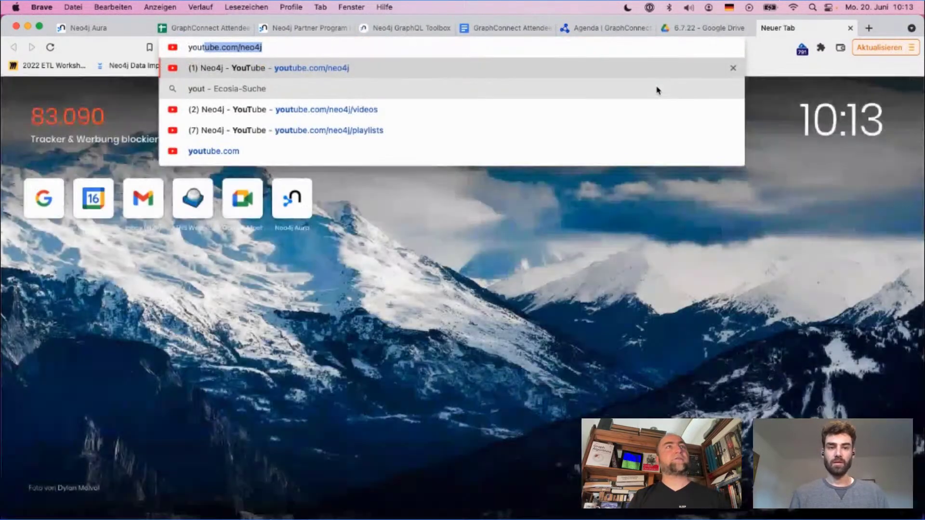
key(Return)
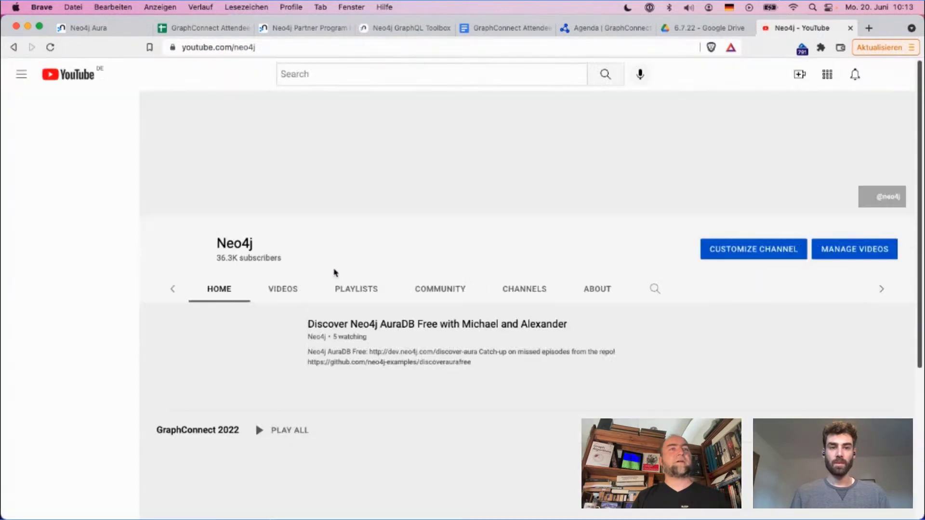
scroll(335, 272, down, 3)
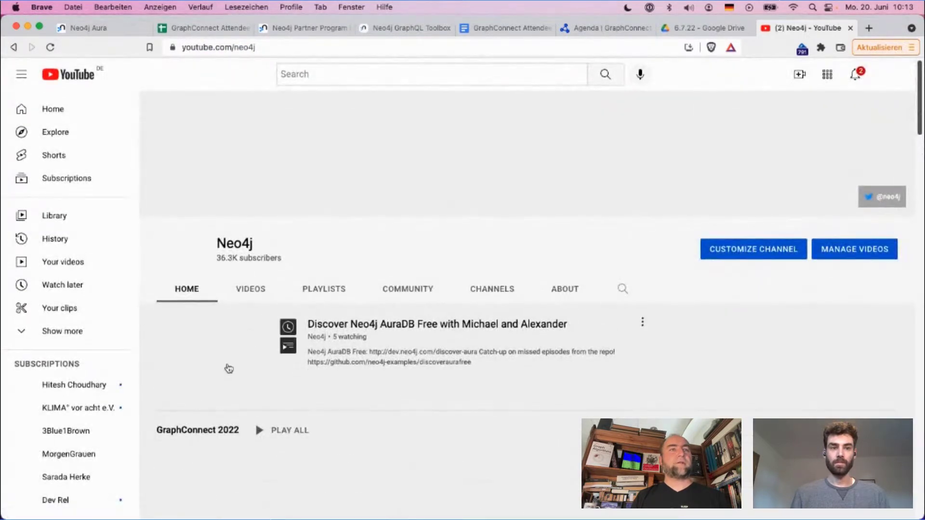
scroll(423, 307, down, 5)
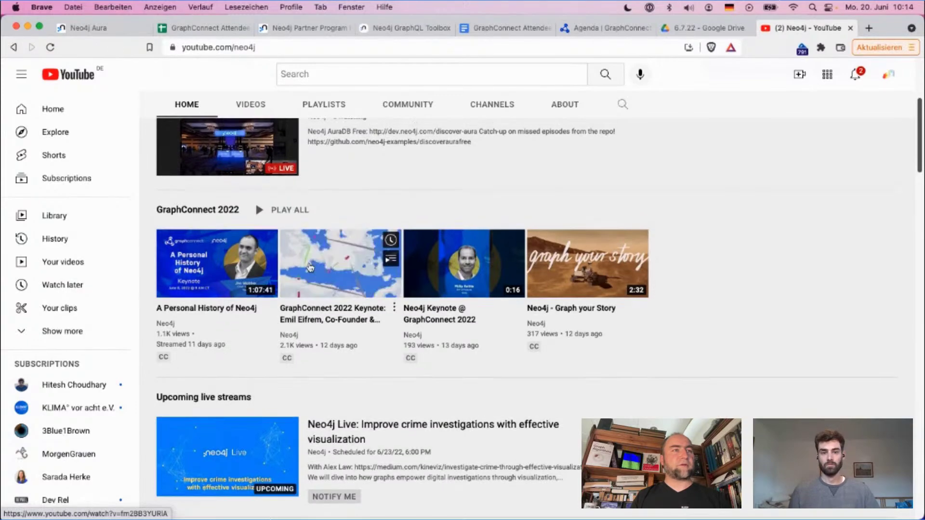
scroll(310, 268, up, 5)
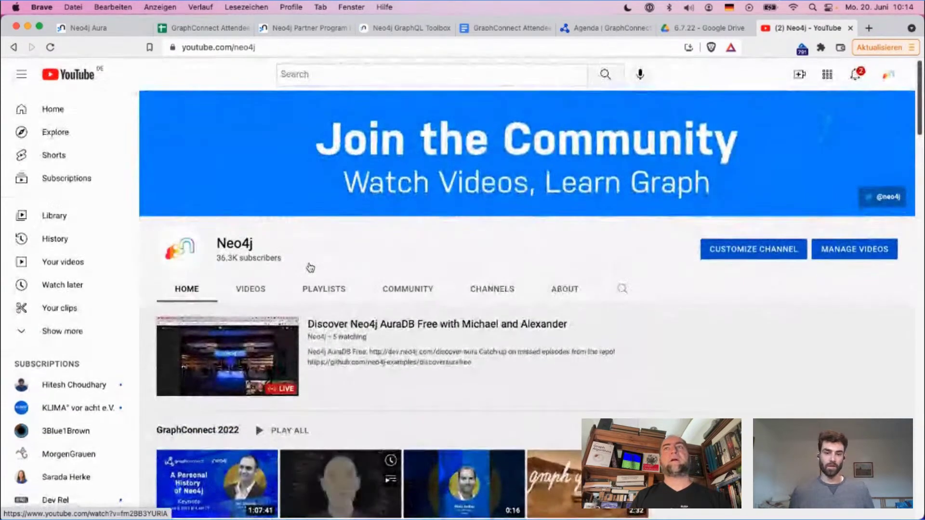
scroll(310, 268, down, 4)
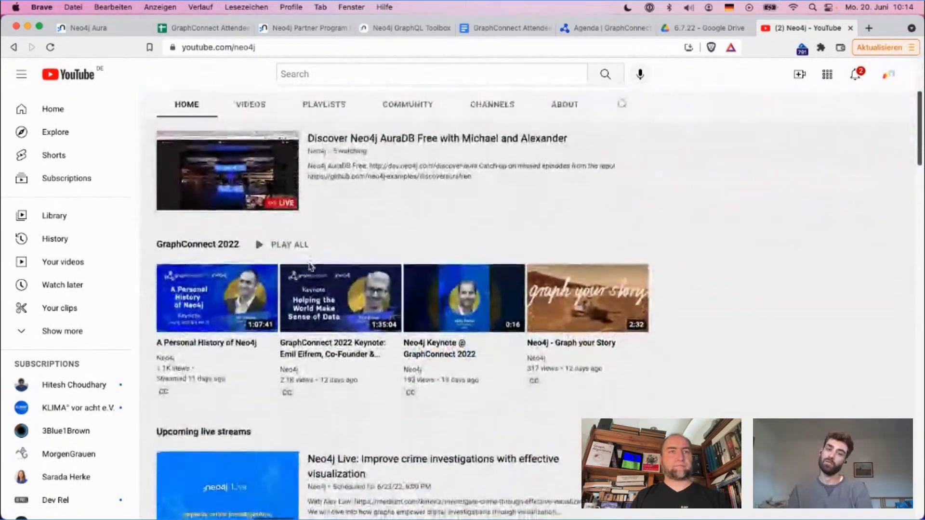
scroll(310, 267, down, 4)
scroll(309, 265, up, 8)
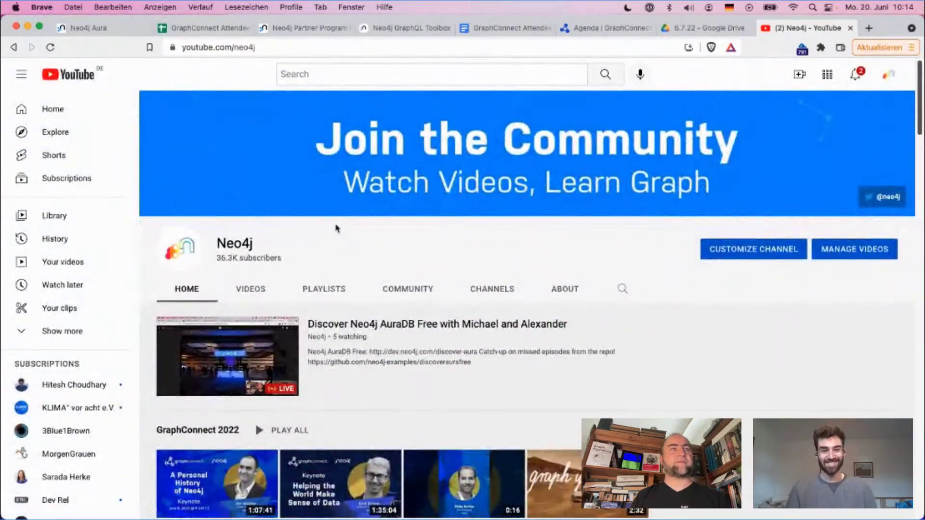
Return to the 6.7.22 folder in Google Drive, browse further through its photos and select EPR63189.jpg.
click(702, 29)
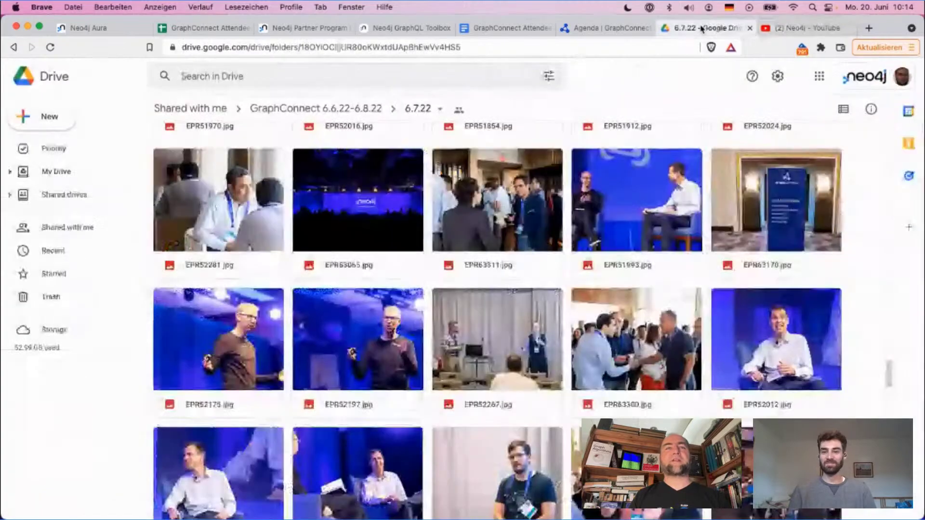
scroll(583, 301, down, 8)
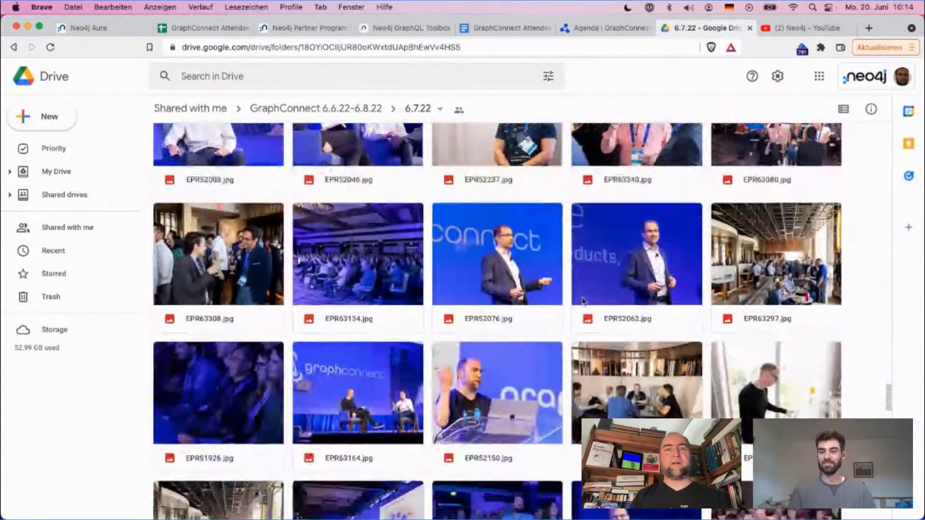
scroll(583, 302, down, 4)
scroll(583, 301, down, 10)
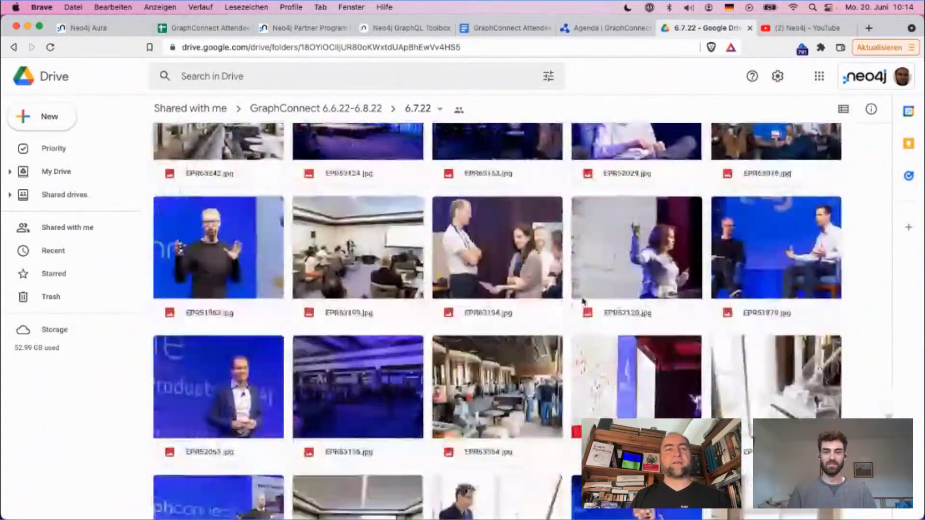
scroll(584, 301, down, 2)
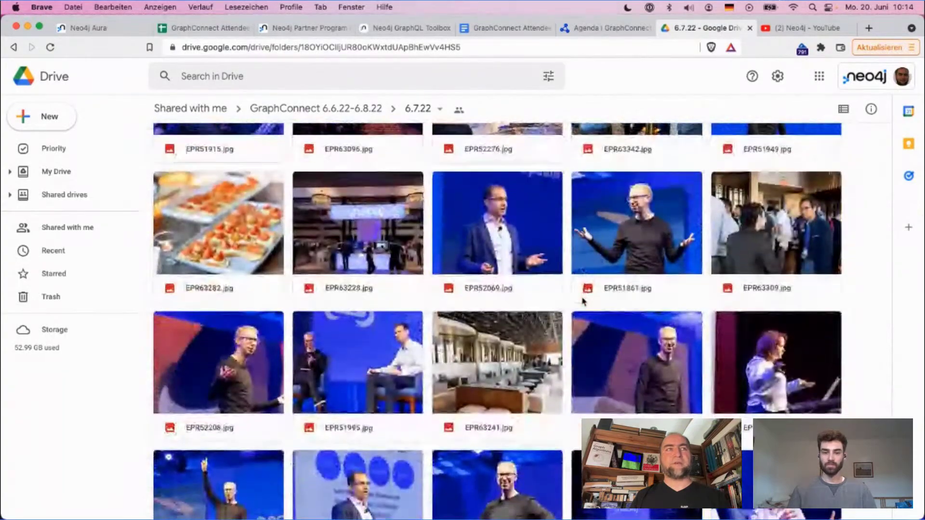
scroll(584, 301, down, 8)
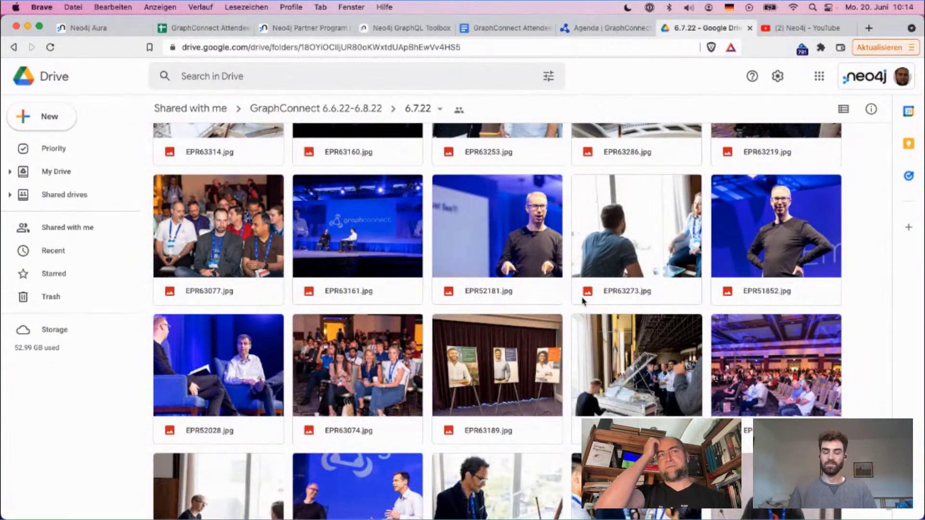
scroll(583, 301, down, 5)
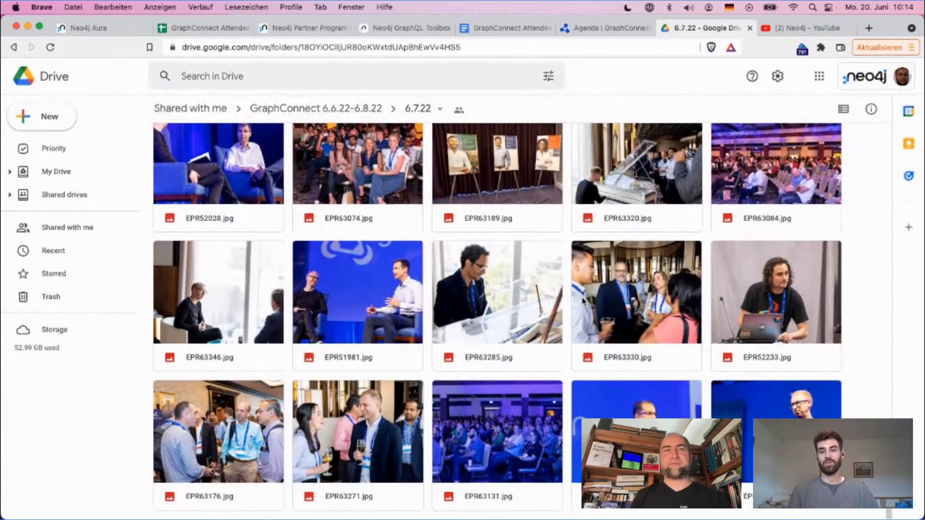
scroll(584, 302, up, 4)
click(503, 312)
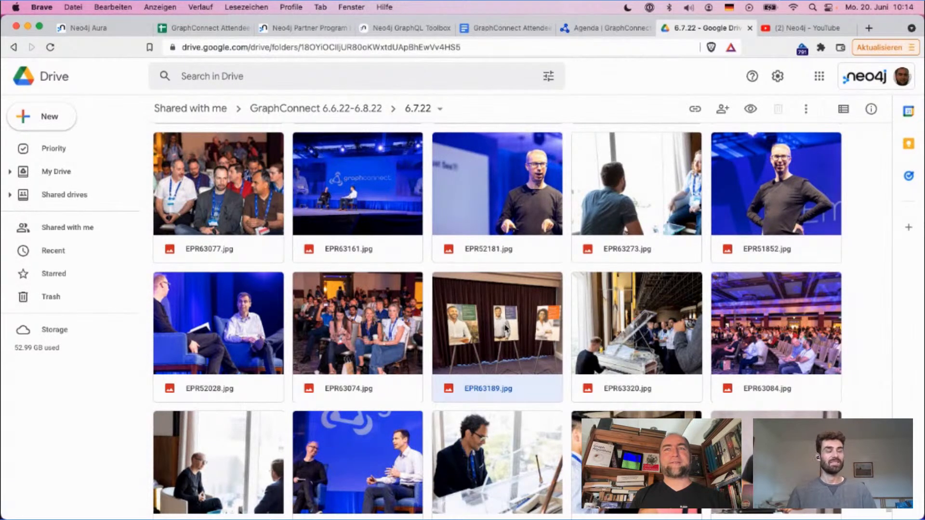
View EPR63189.jpg in full size, close it and browse further down the photos in the 6.7.22 folder.
double_click(503, 332)
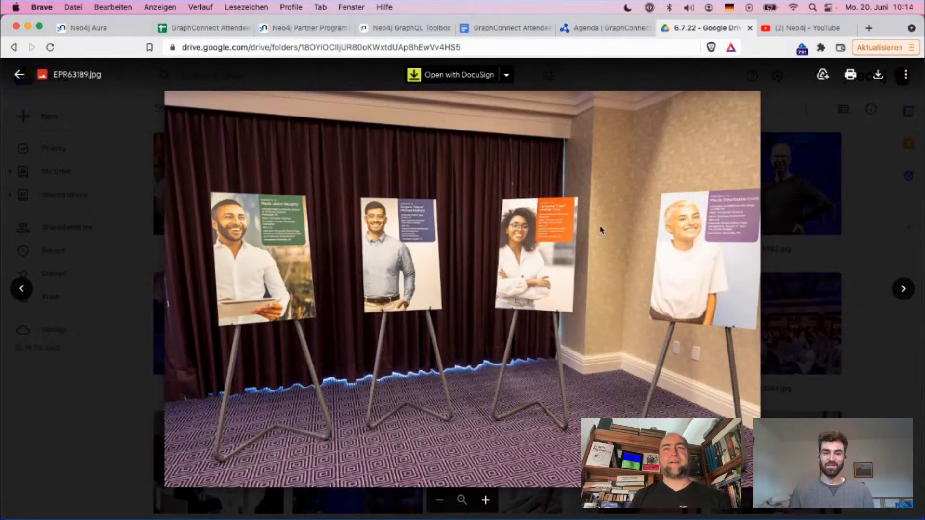
key(Escape)
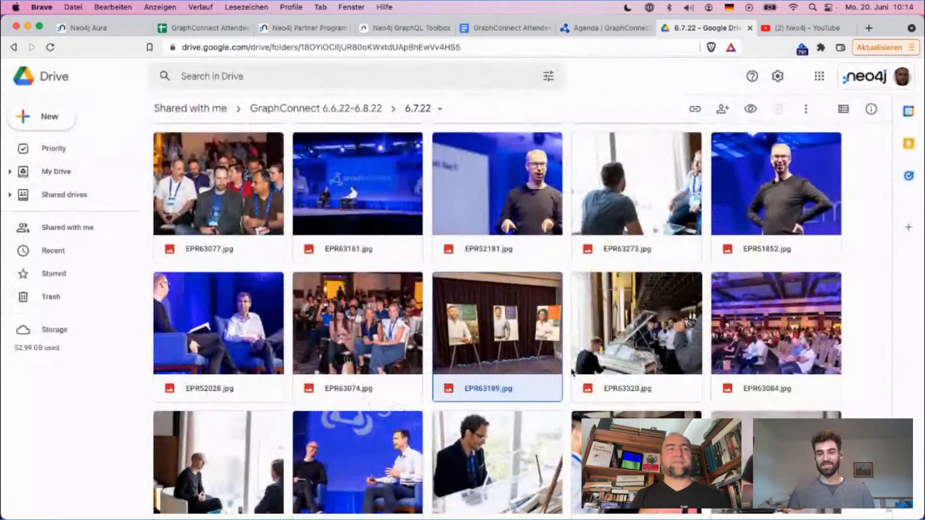
scroll(573, 372, up, 1)
scroll(572, 372, down, 4)
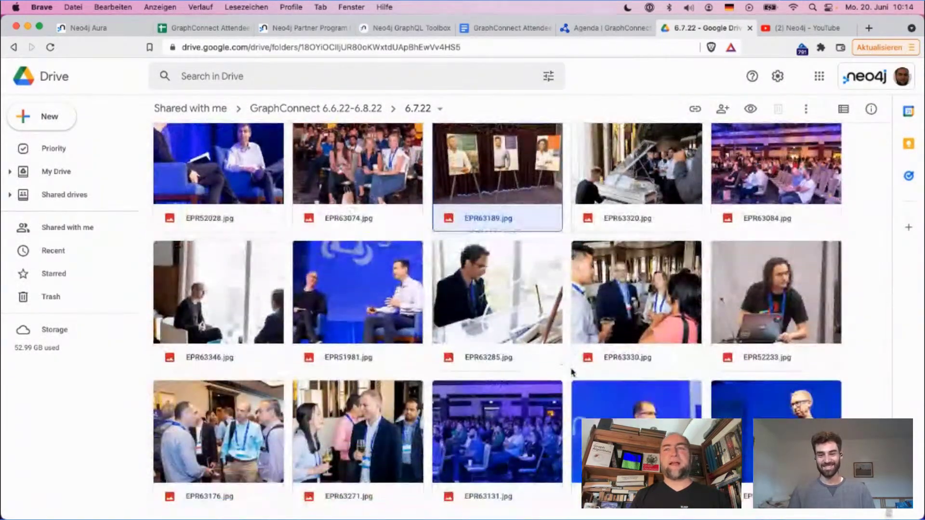
scroll(573, 372, up, 1)
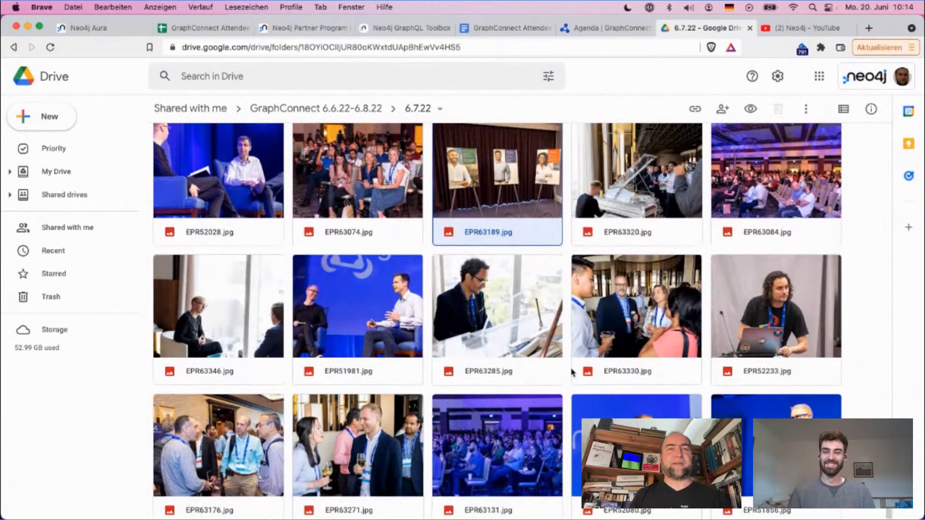
scroll(573, 372, down, 15)
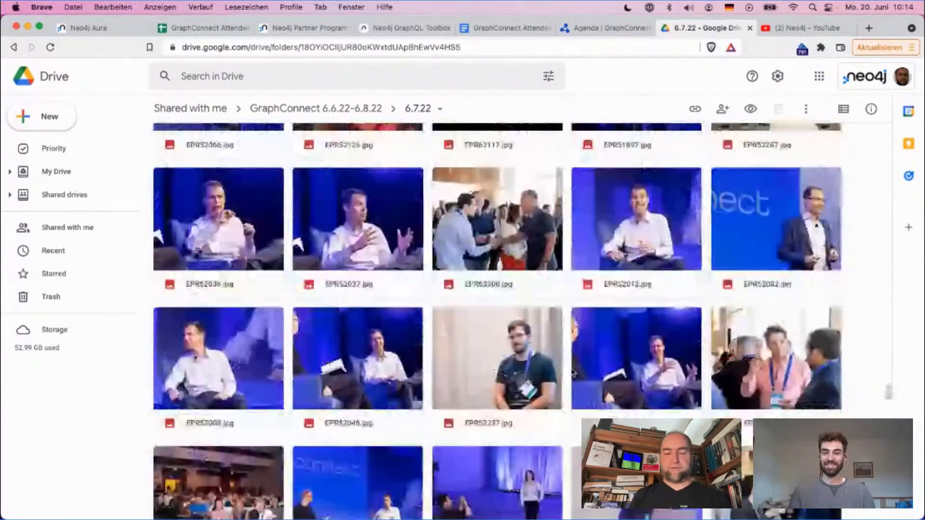
Load neo4j.com/graphsummit in place of the Google Drive photo folder.
key(super+l)
text(gr)
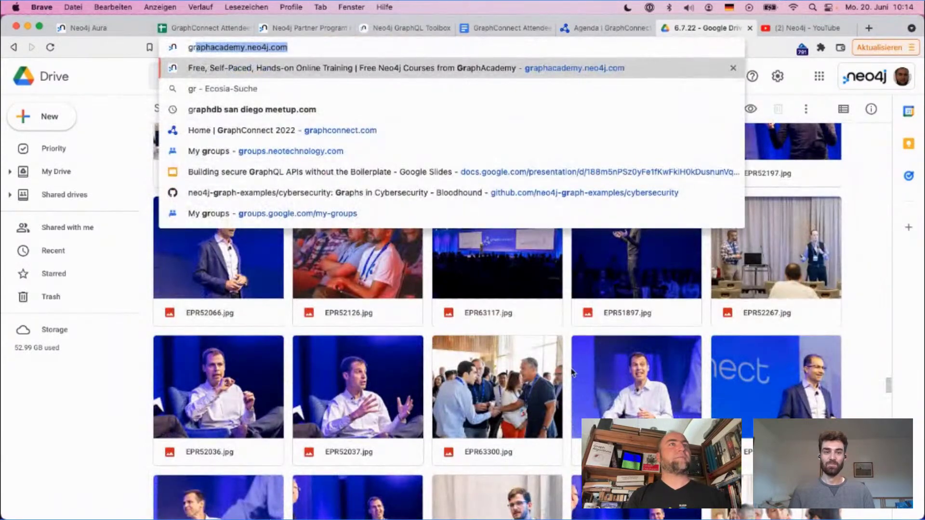
key(BackSpace)
key(BackSpace)
key(BackSpace)
text(neo4j.com/)
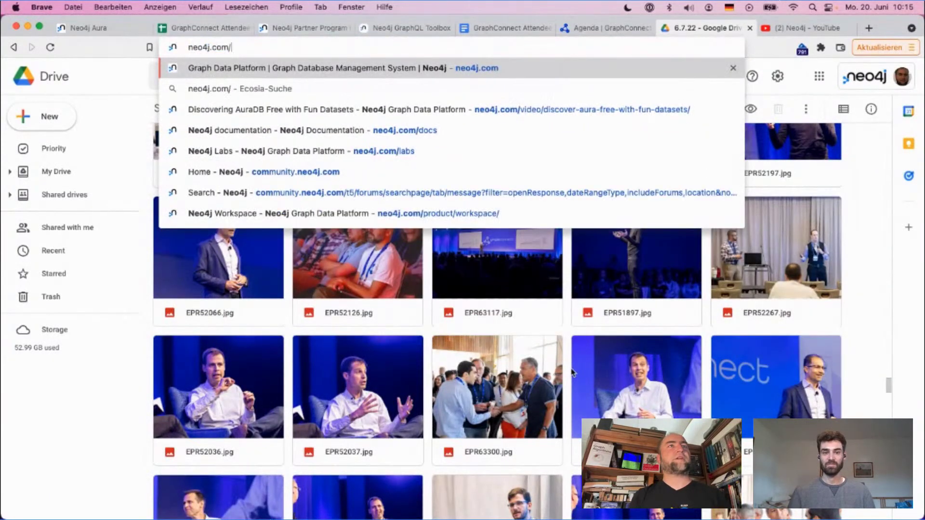
text(graphsummit)
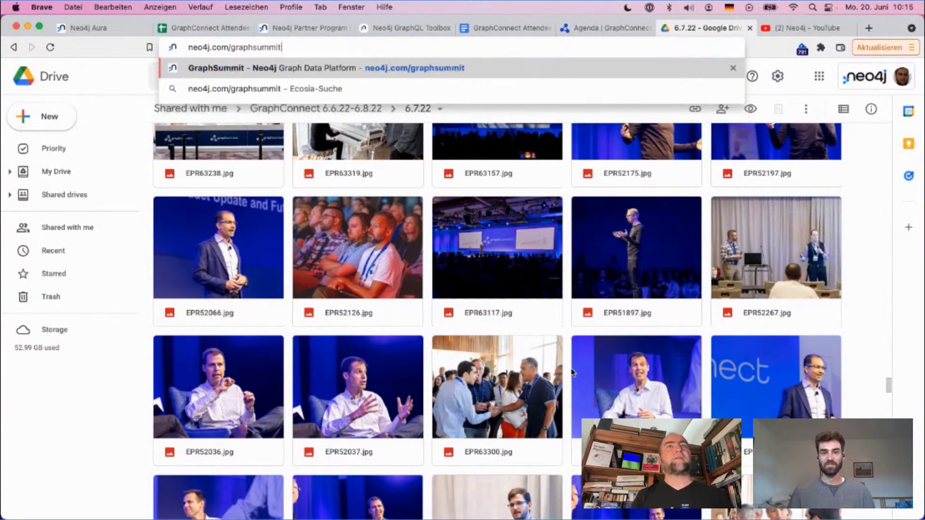
key(Return)
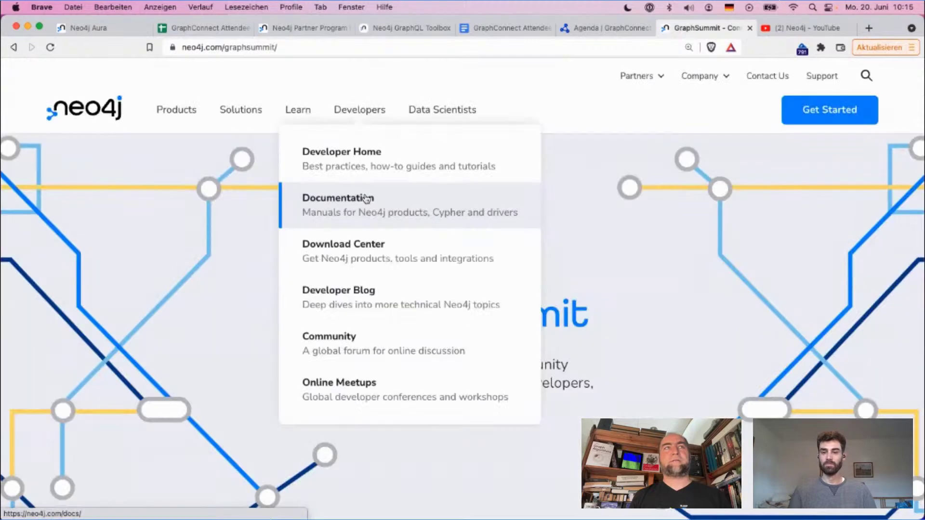
Read the GraphSummit introduction and look through the dates and cities of the EMEA events.
scroll(154, 262, down, 7)
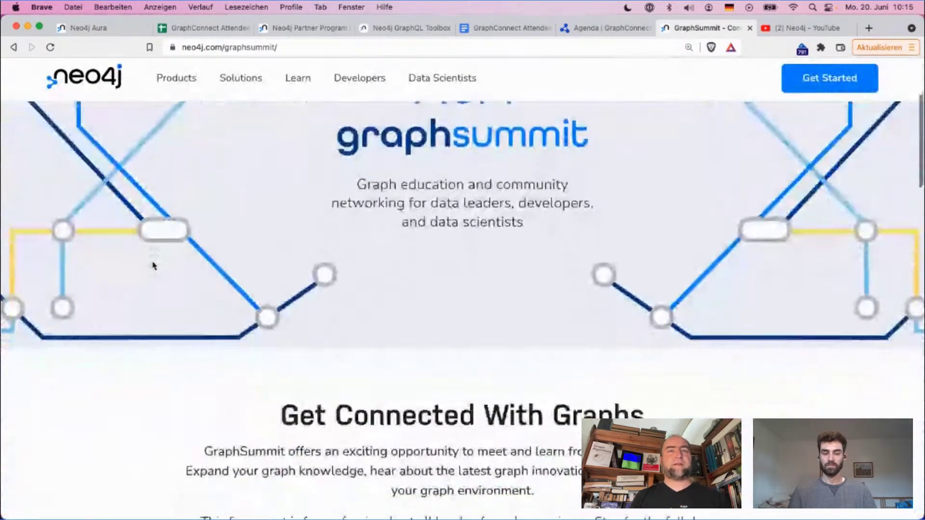
scroll(153, 265, down, 4)
key(super+minus)
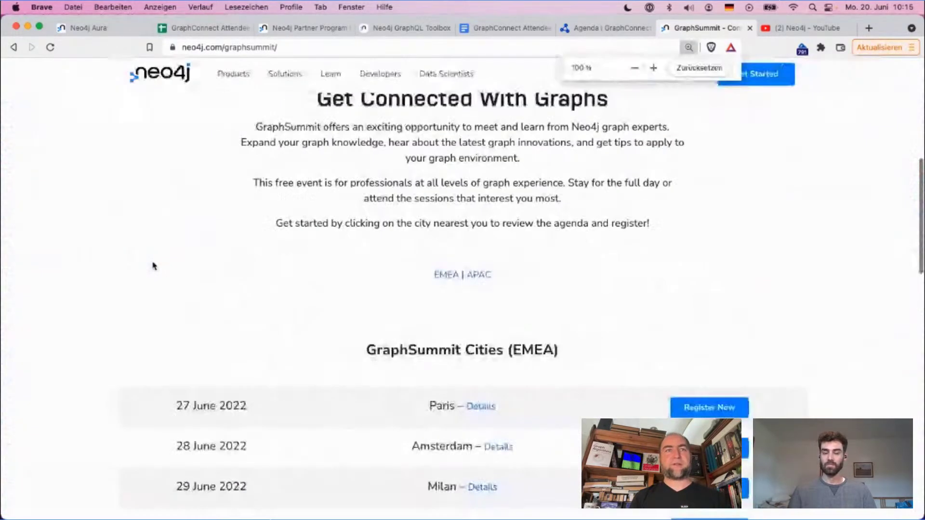
scroll(462, 275, down, 5)
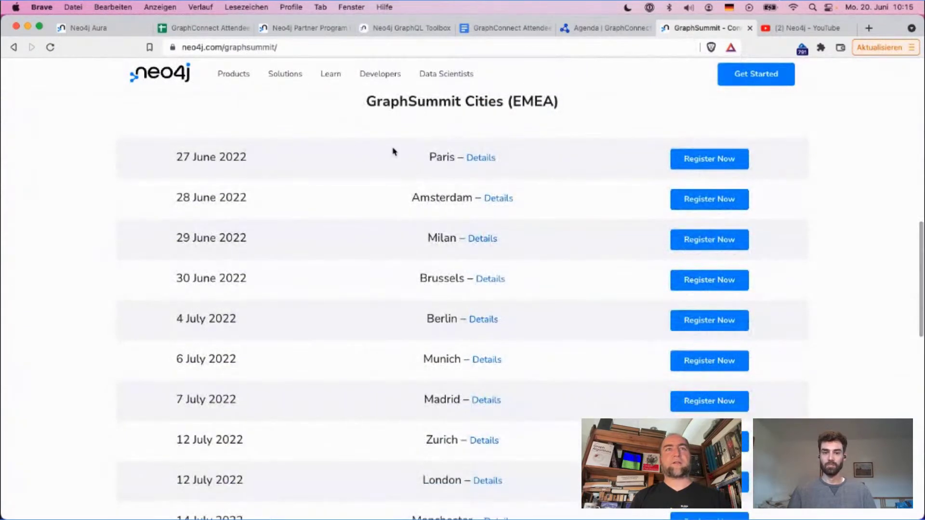
drag(394, 152, 533, 419)
click(533, 419)
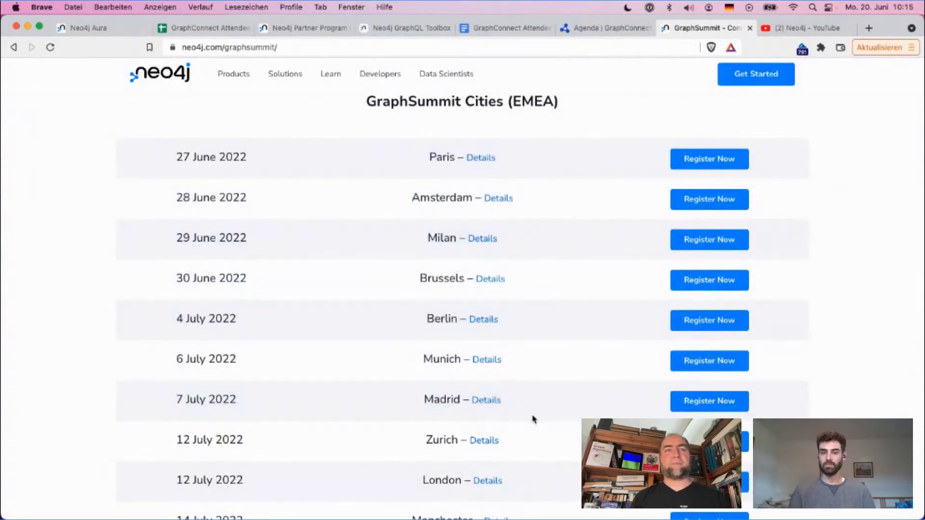
scroll(533, 420, down, 2)
scroll(533, 419, up, 1)
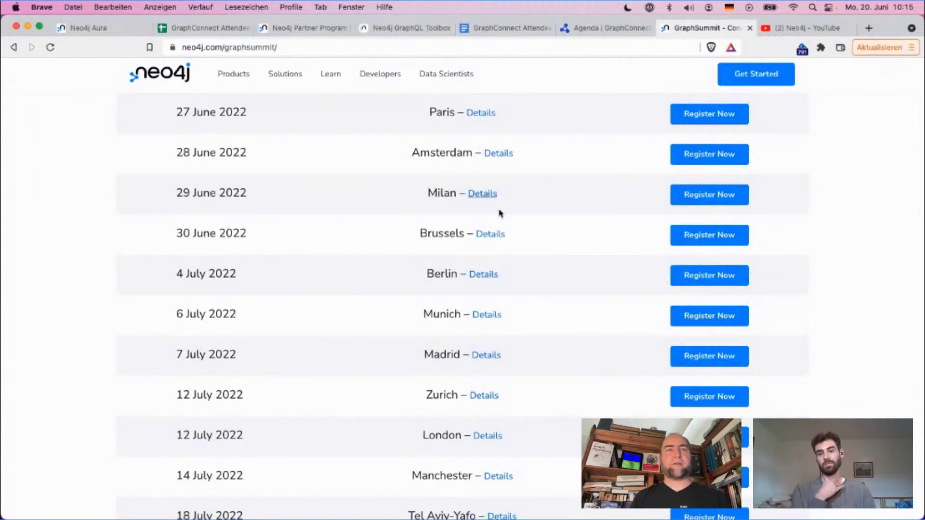
scroll(499, 213, down, 3)
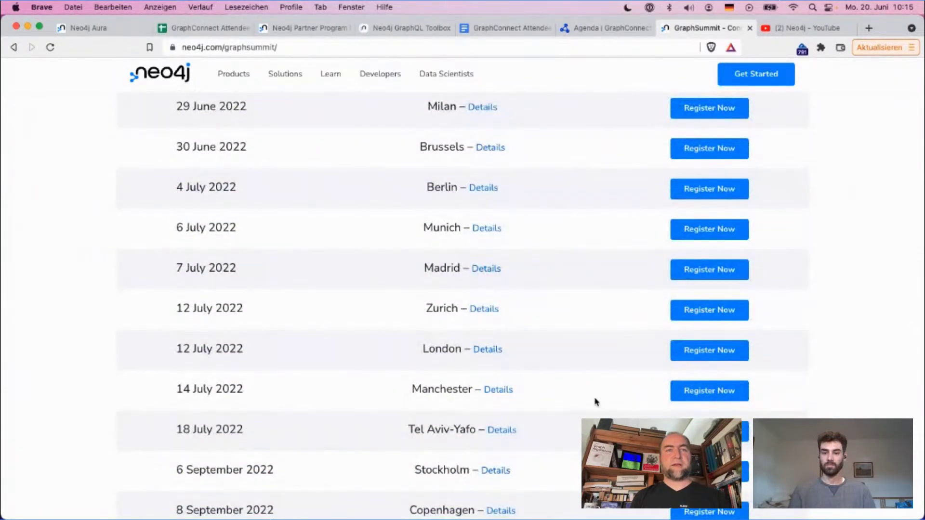
scroll(596, 401, down, 5)
scroll(583, 263, down, 2)
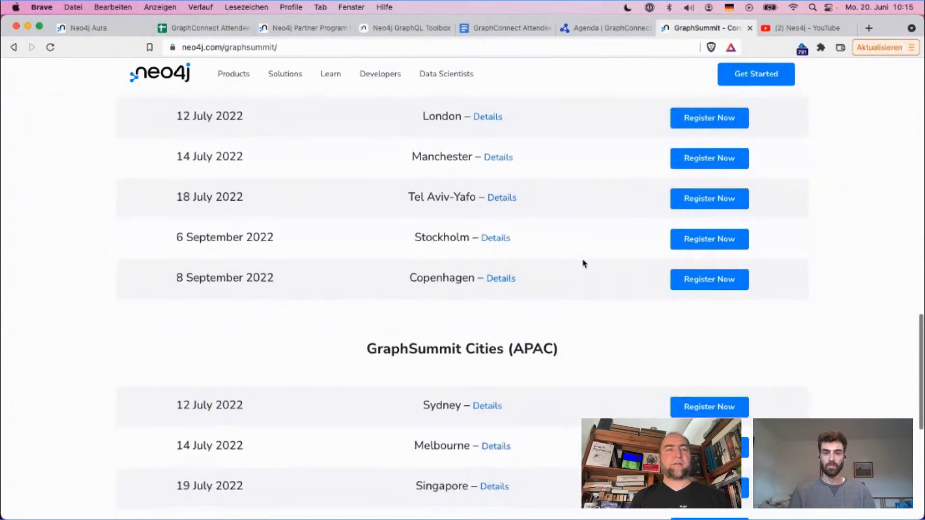
Examine the GraphSummit APAC dates and cities, highlighting the Sydney date and the rows through Bangalore.
scroll(583, 262, down, 5)
drag(171, 248, 243, 248)
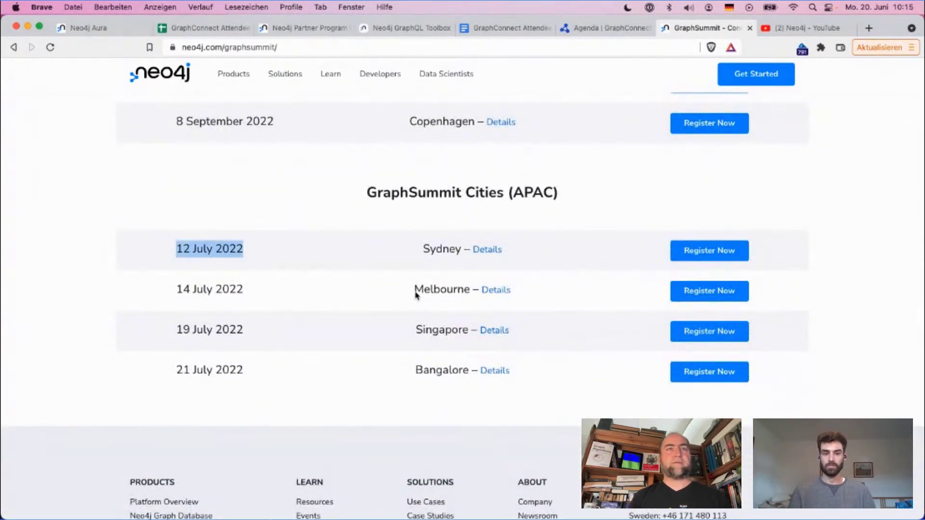
drag(415, 294, 610, 419)
click(593, 392)
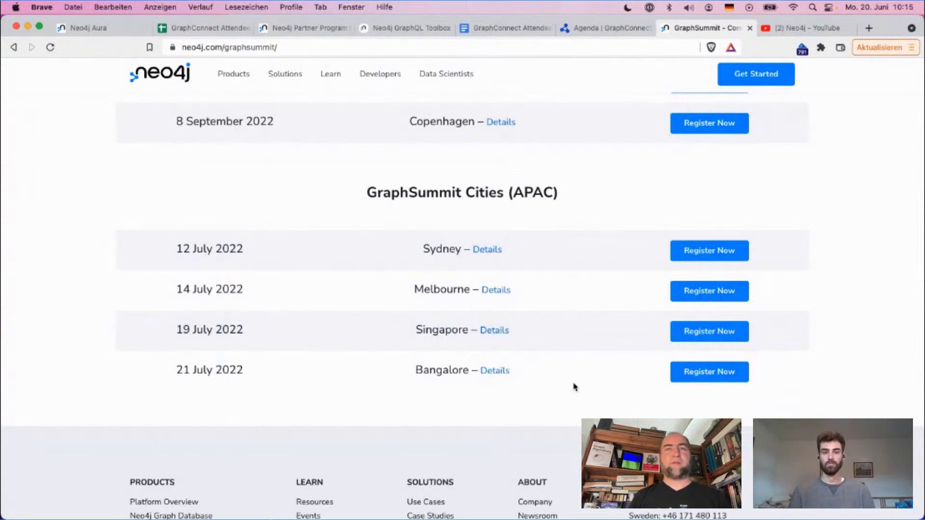
drag(575, 387, 150, 260)
click(109, 238)
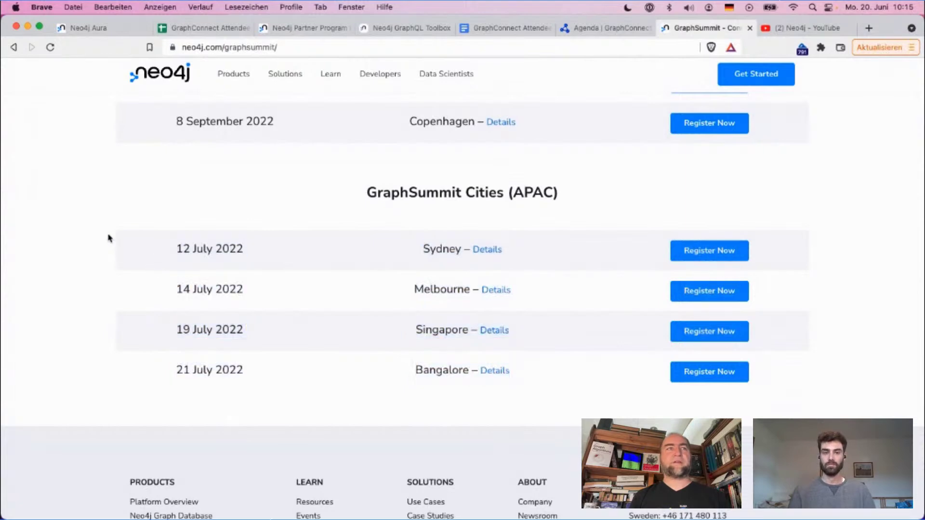
Look back over the GraphSummit EMEA schedule and the event introduction.
scroll(109, 238, up, 7)
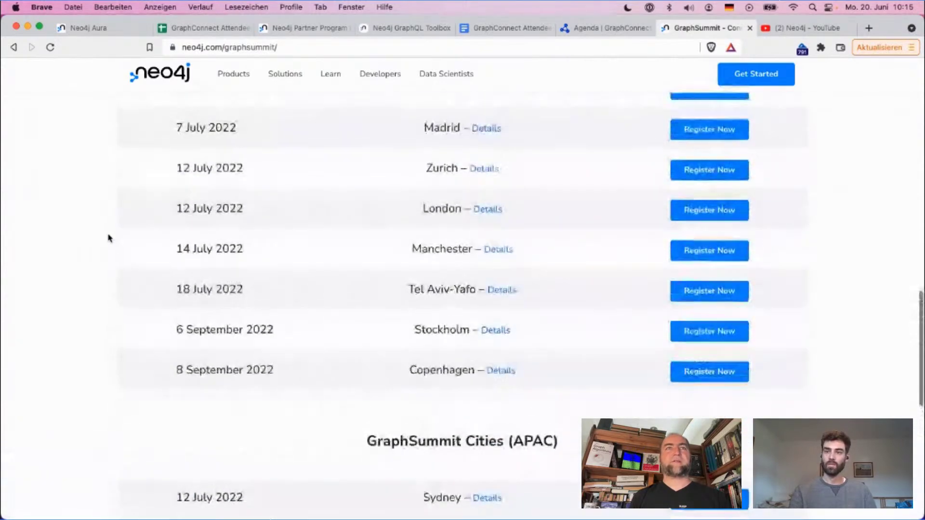
scroll(109, 237, up, 4)
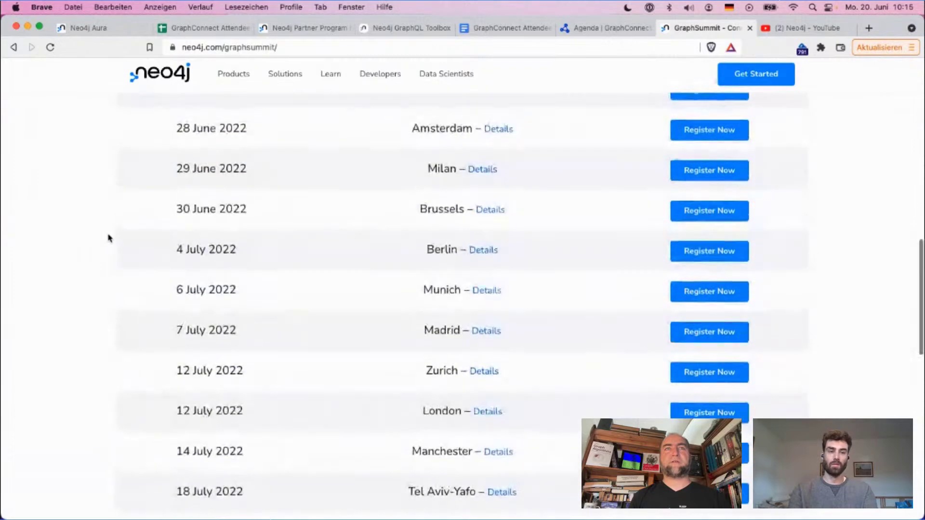
scroll(109, 237, up, 4)
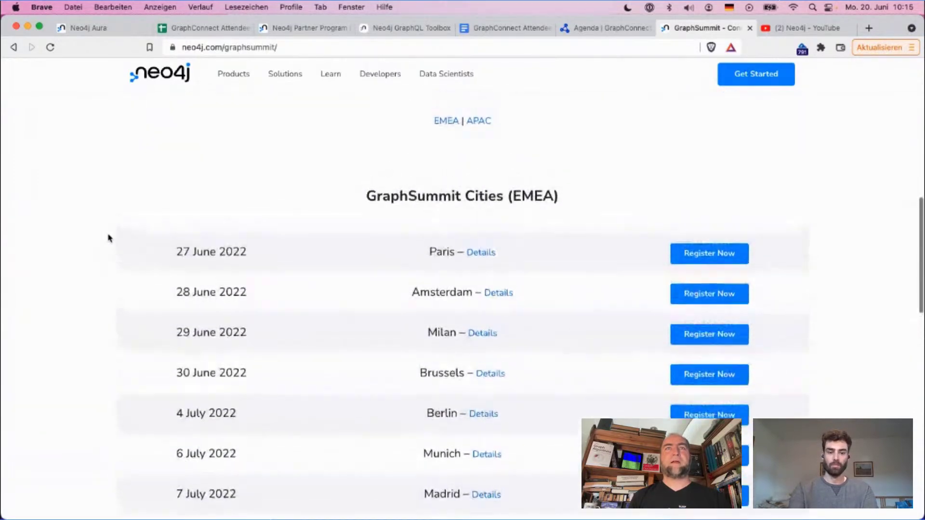
scroll(109, 238, up, 8)
scroll(108, 238, down, 6)
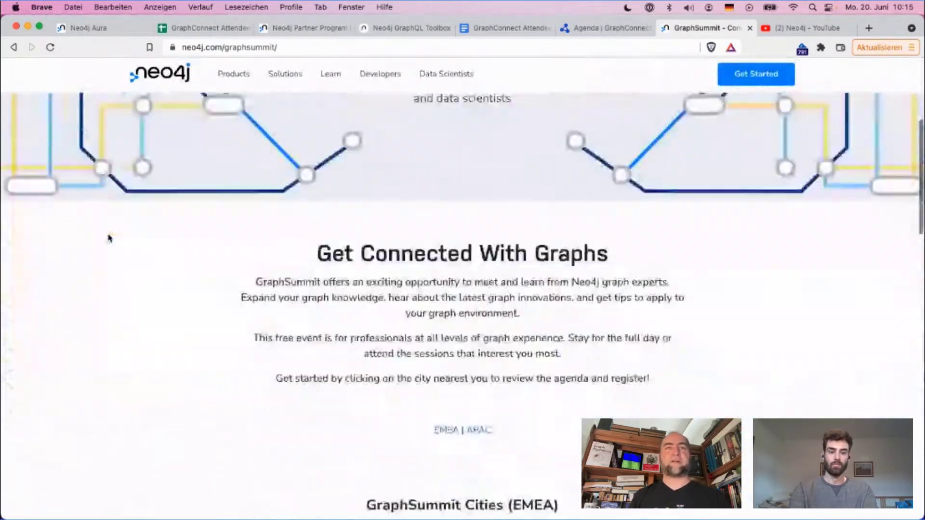
scroll(109, 237, down, 8)
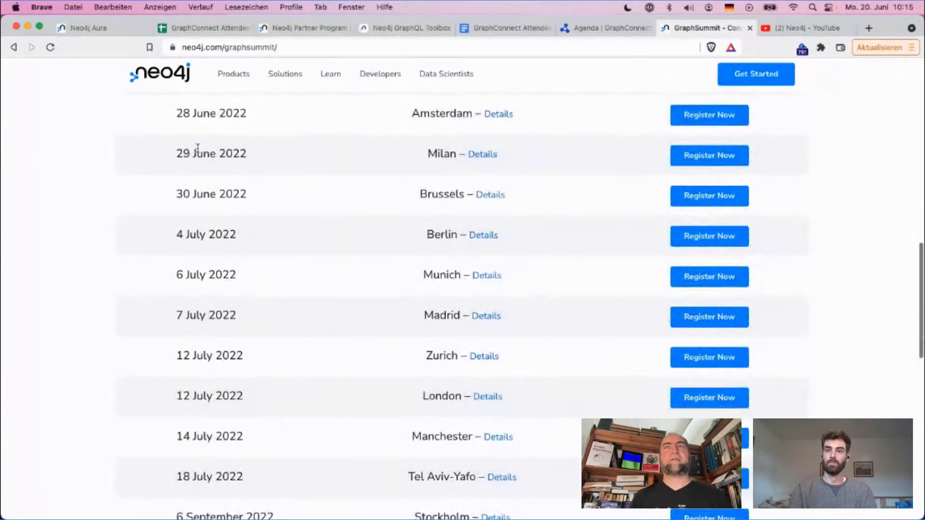
Close the GraphSummit page and return to the attendee graph instance's details in Neo4j Aura.
key(super+w)
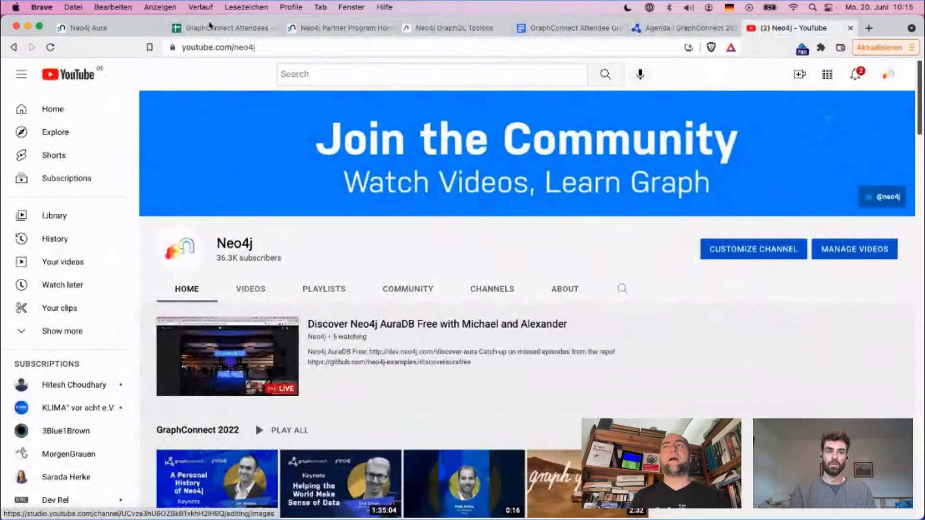
click(89, 28)
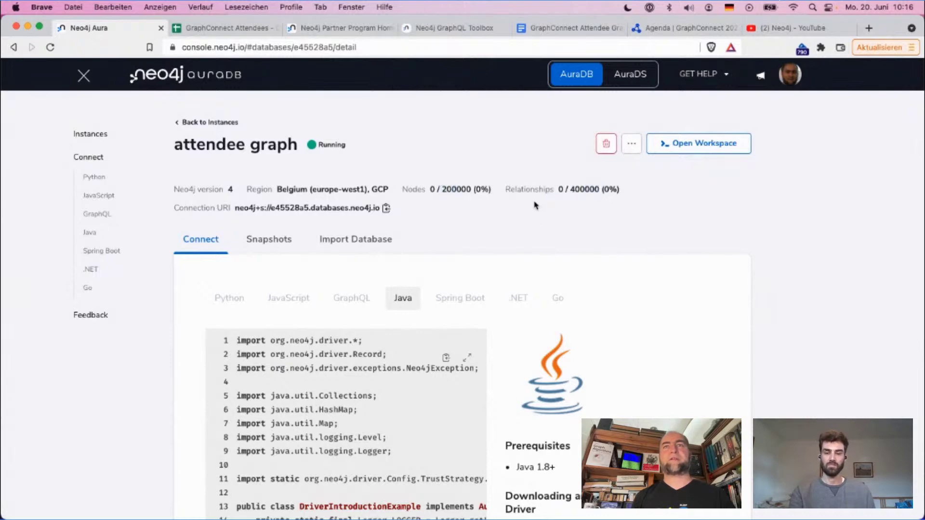
Load neo4j.com/product/workspace in place of the Neo4j Partner Program page.
click(357, 29)
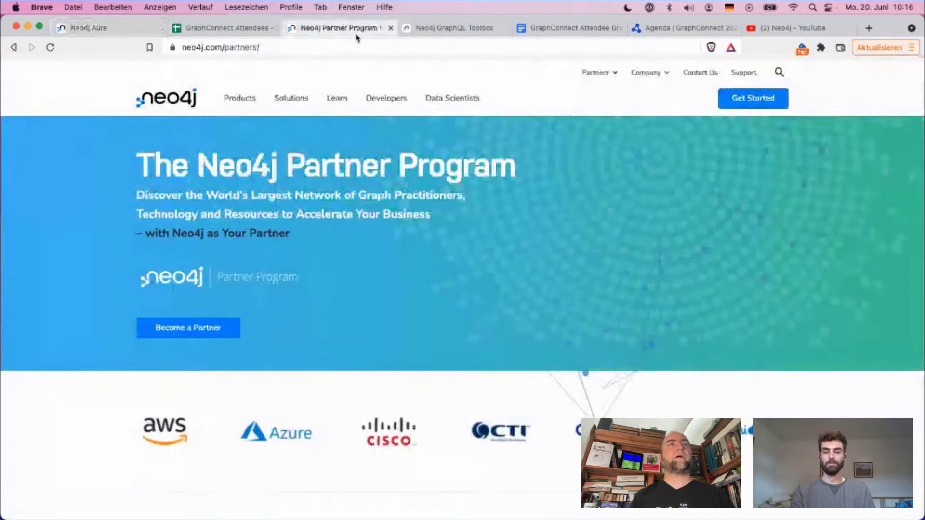
click(292, 47)
click(293, 47)
double_click(278, 48)
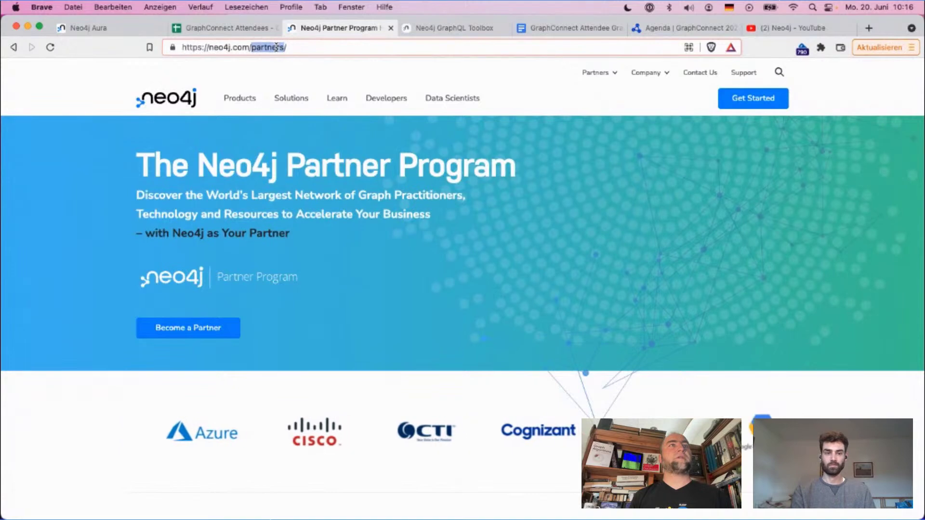
text(product)
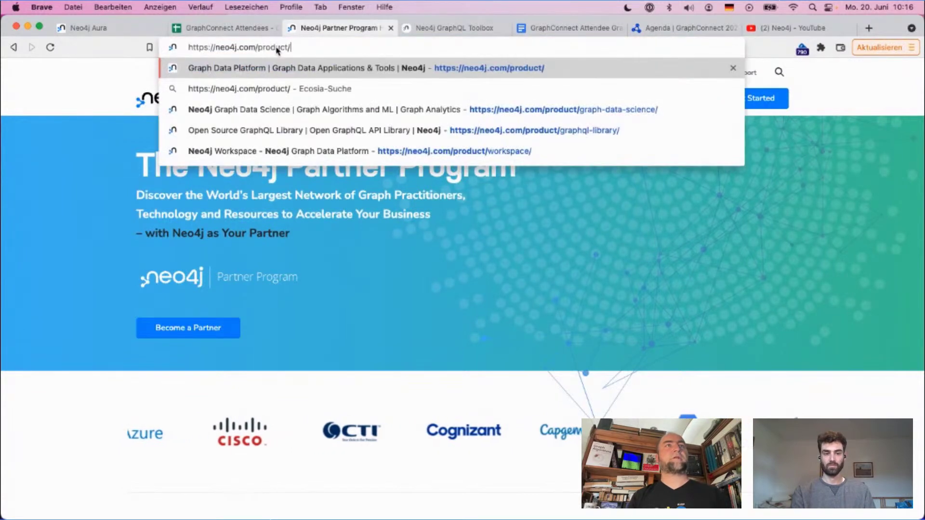
key(Right)
text(w)
key(Return)
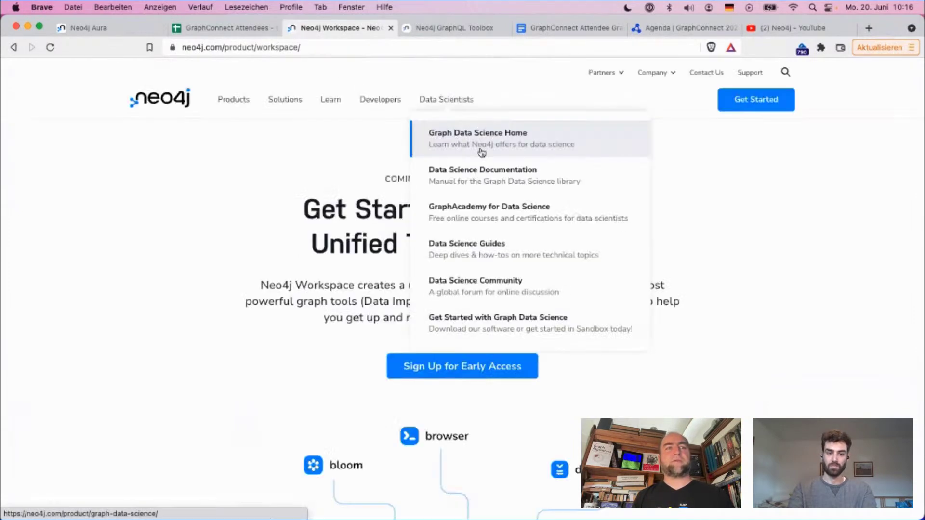
Look over the Neo4j Workspace page, including its tools illustration, featured video and FAQ.
scroll(736, 259, down, 4)
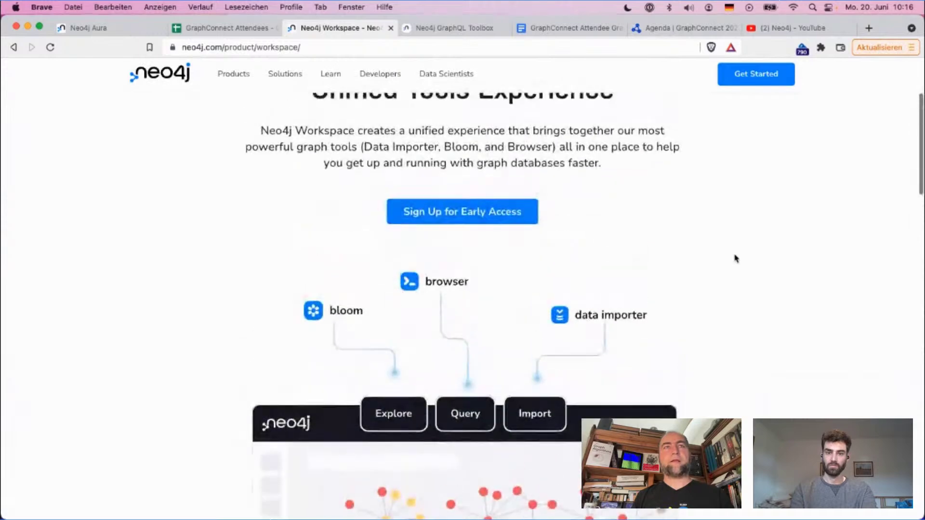
scroll(733, 258, up, 3)
scroll(668, 266, down, 5)
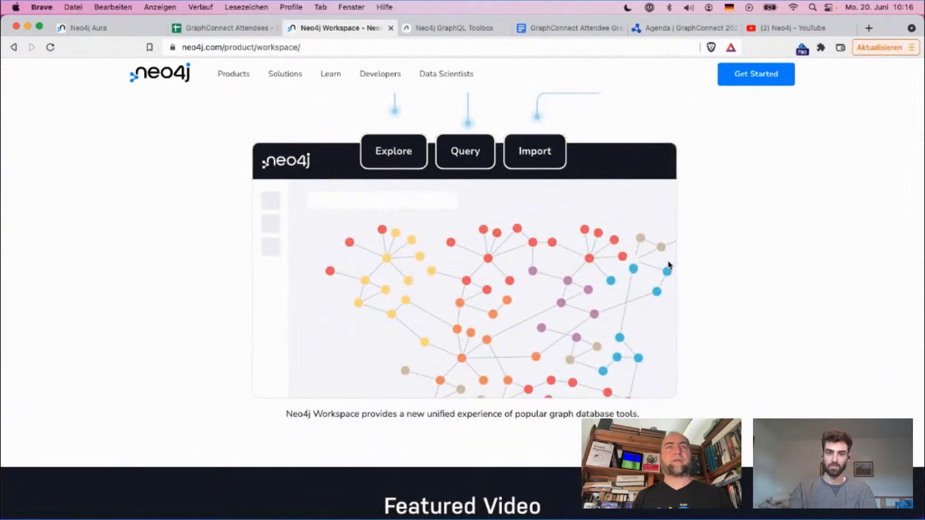
scroll(668, 266, down, 6)
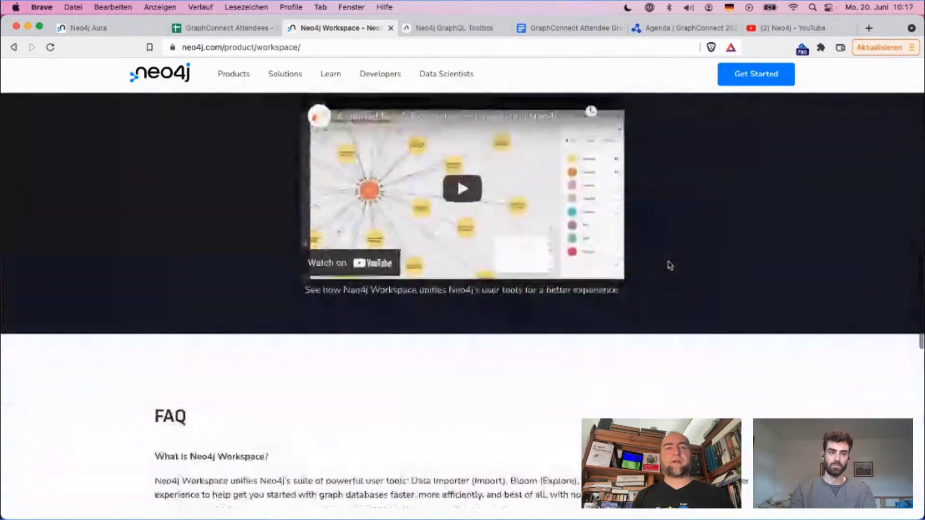
scroll(669, 266, down, 2)
scroll(668, 266, up, 5)
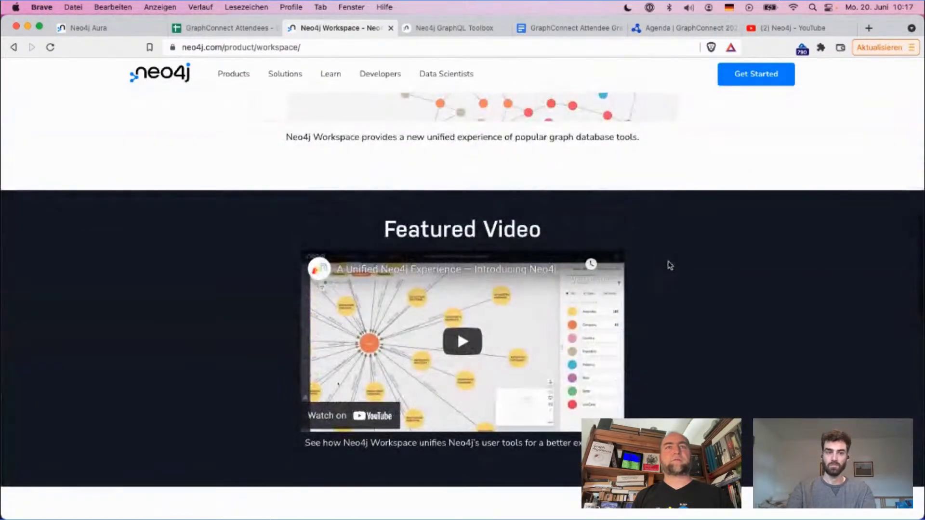
scroll(668, 266, up, 4)
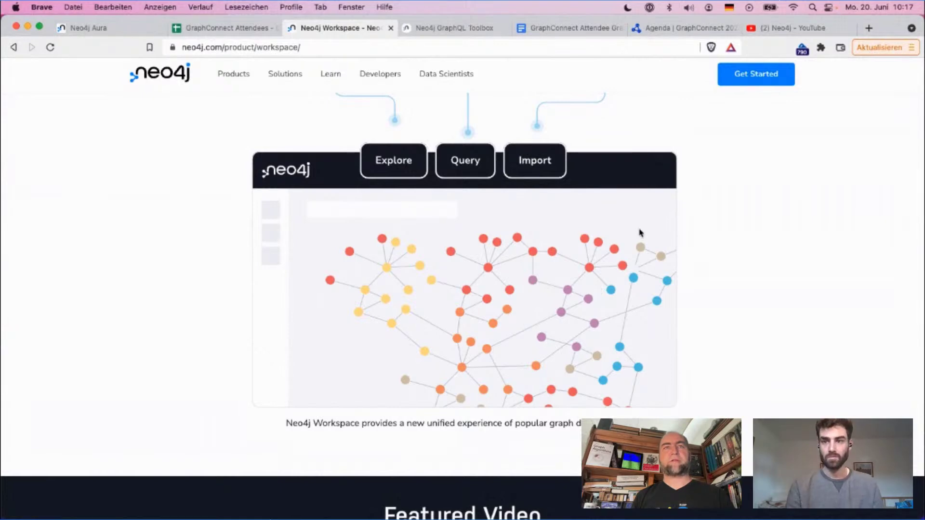
Review the coming-soon notice and the main heading at the start of the Neo4j Workspace page.
scroll(432, 172, up, 4)
scroll(432, 172, up, 6)
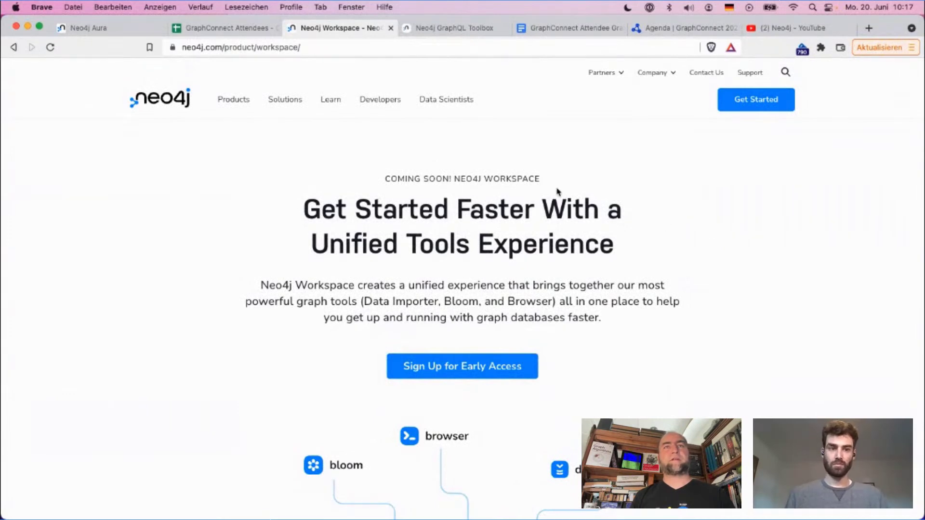
drag(545, 181, 387, 181)
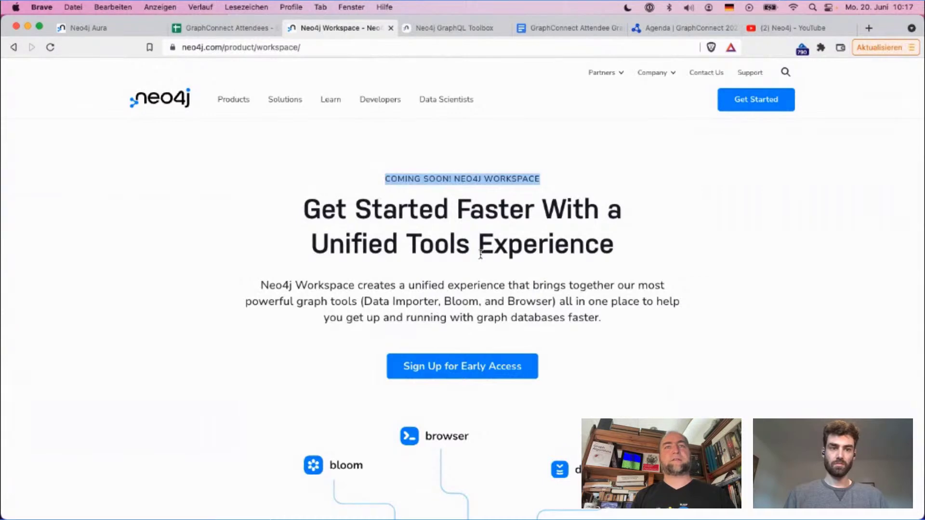
drag(293, 213, 537, 255)
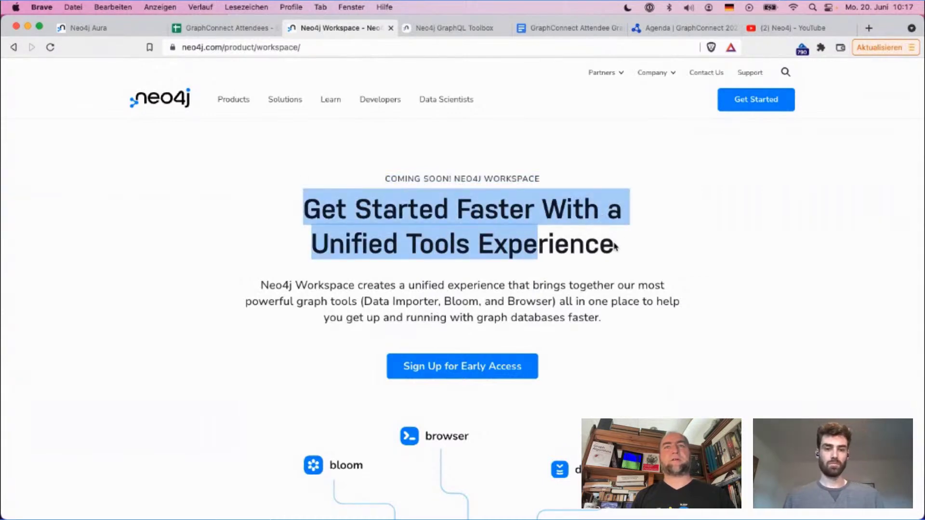
drag(616, 247, 326, 213)
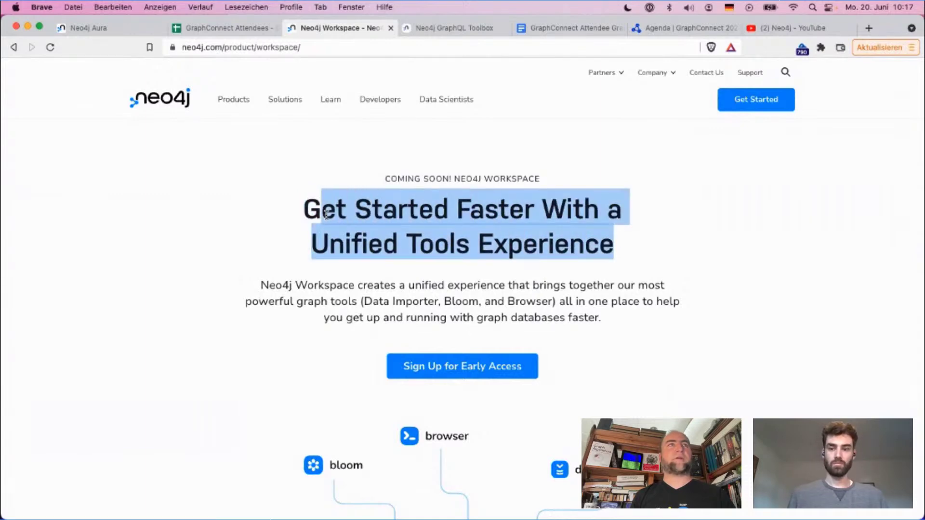
click(214, 197)
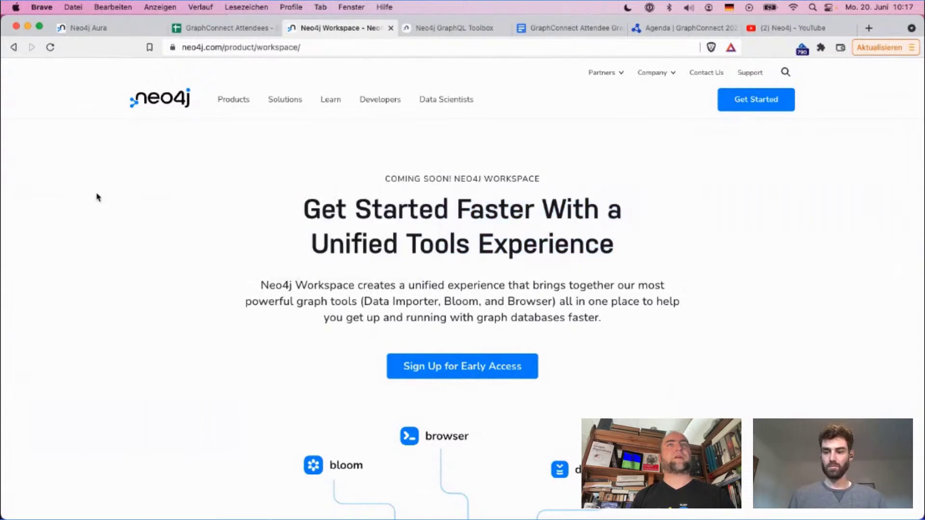
Return to Neo4j Aura and open Workspace for the attendee graph instance at the default page zoom.
click(130, 35)
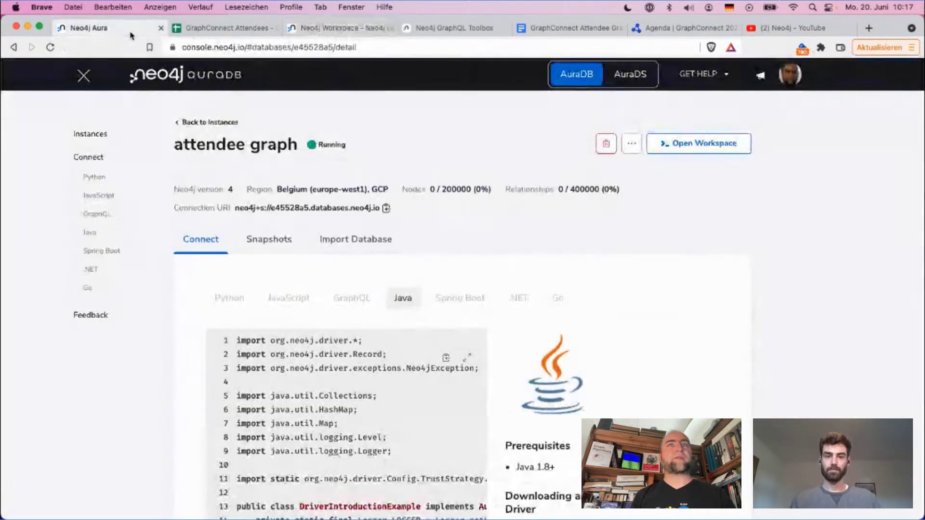
click(694, 148)
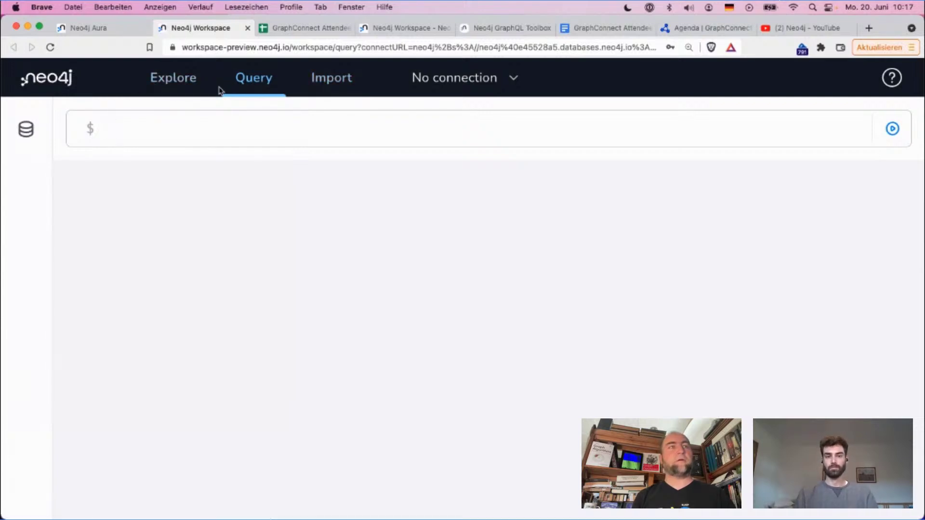
key(super+0)
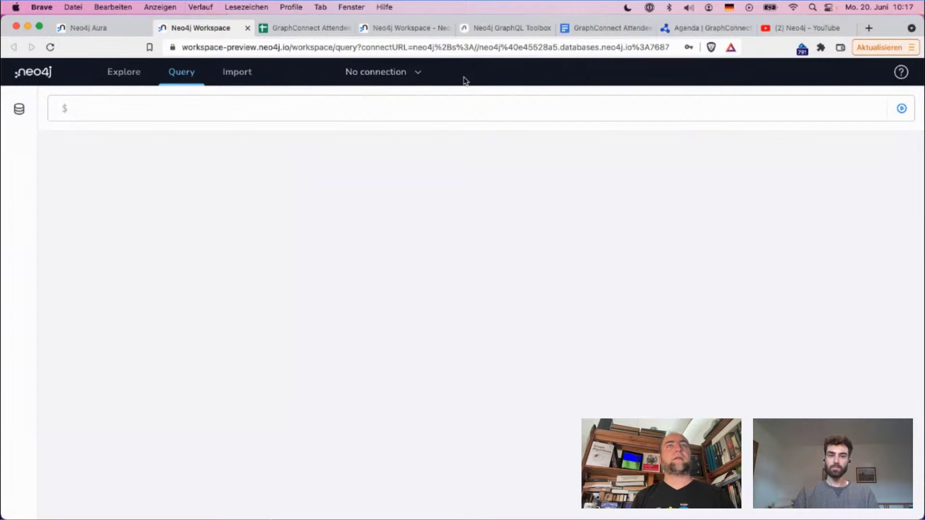
Start a new Workspace connection and fill in its URL with the attendee graph's connection URI copied from Neo4j Aura.
click(418, 76)
click(401, 116)
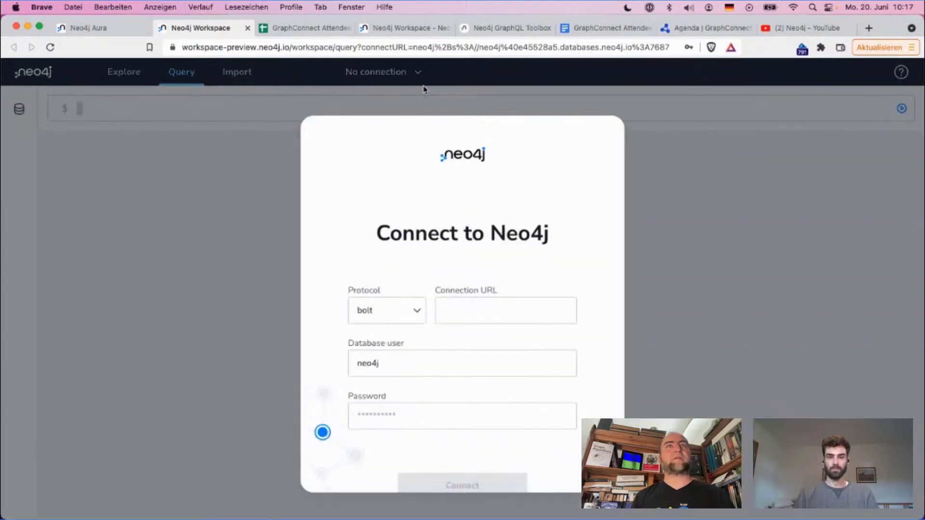
click(496, 316)
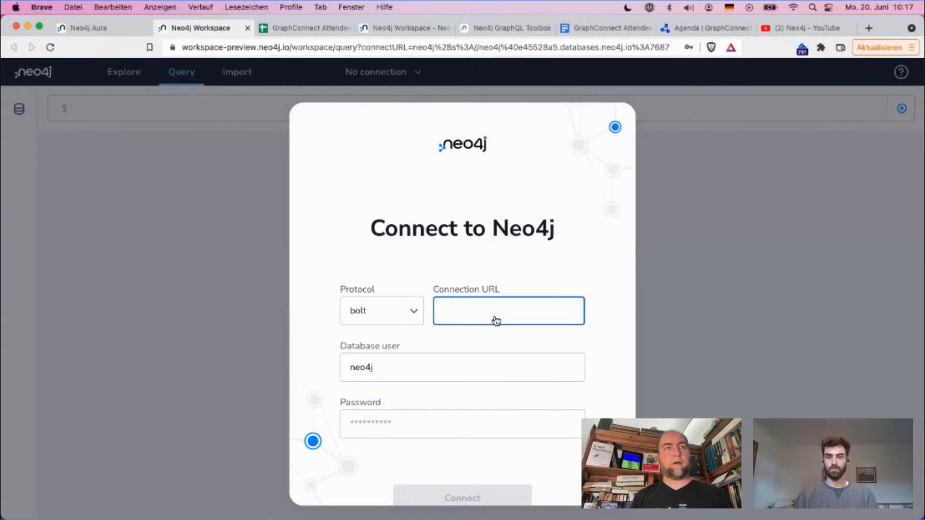
click(113, 30)
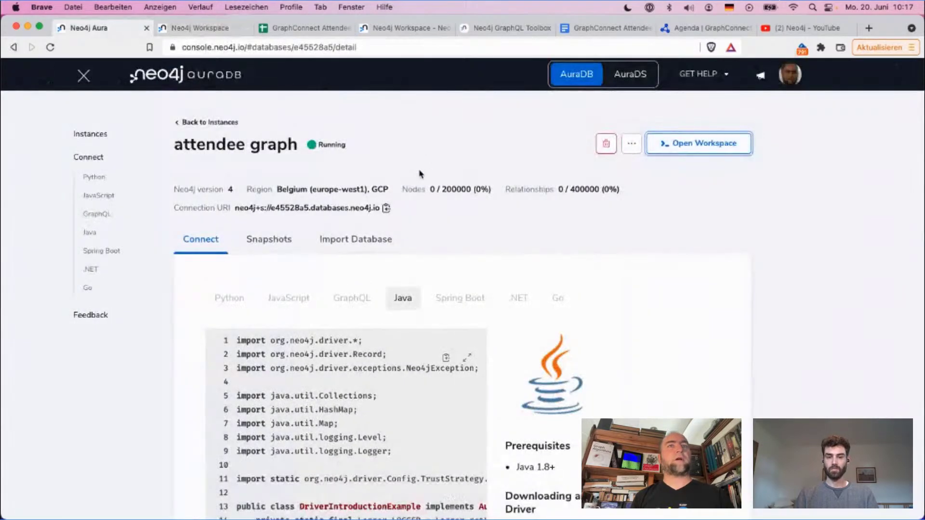
click(385, 210)
click(402, 28)
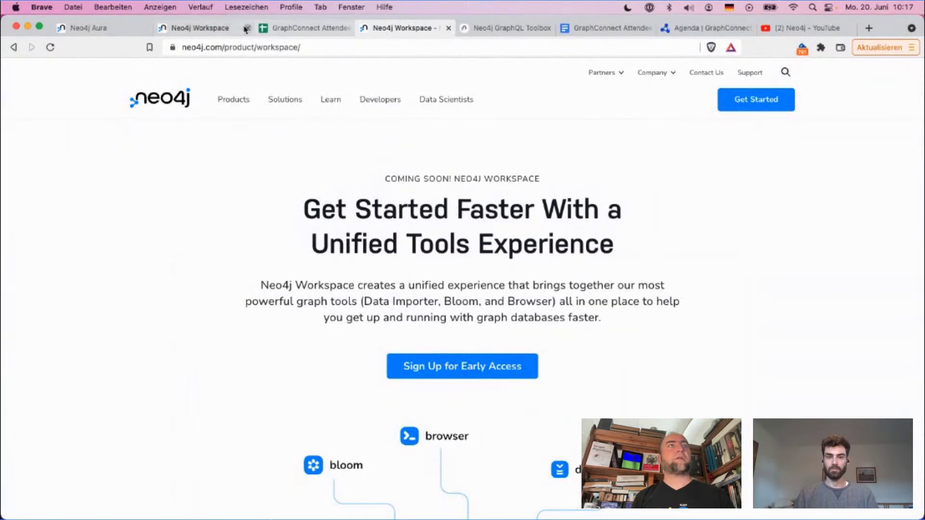
click(241, 29)
key(ctrl+v)
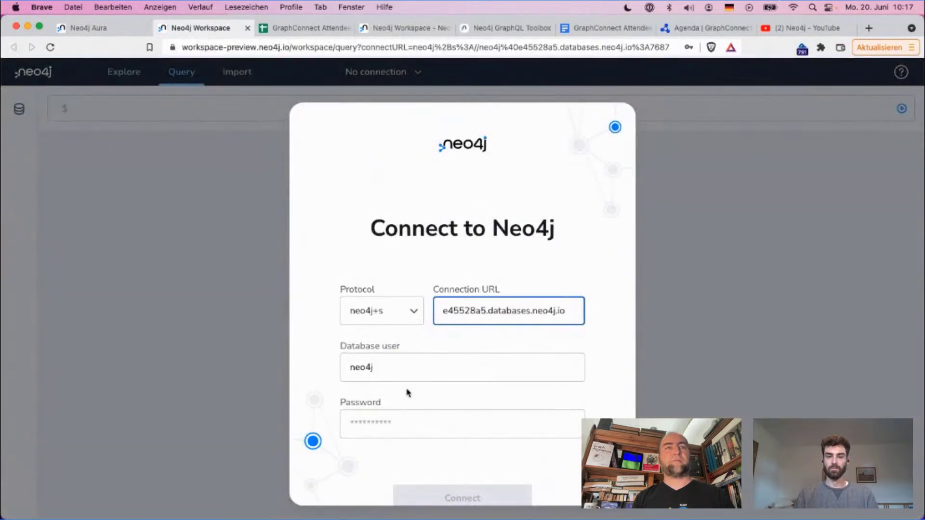
Paste the database password for user neo4j and connect Workspace to the attendee graph instance.
click(408, 427)
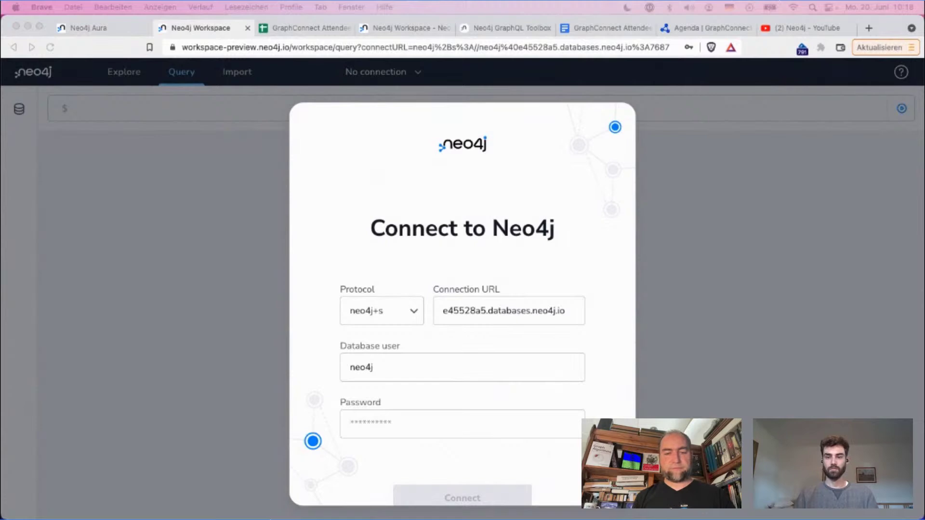
click(413, 423)
key(super+v)
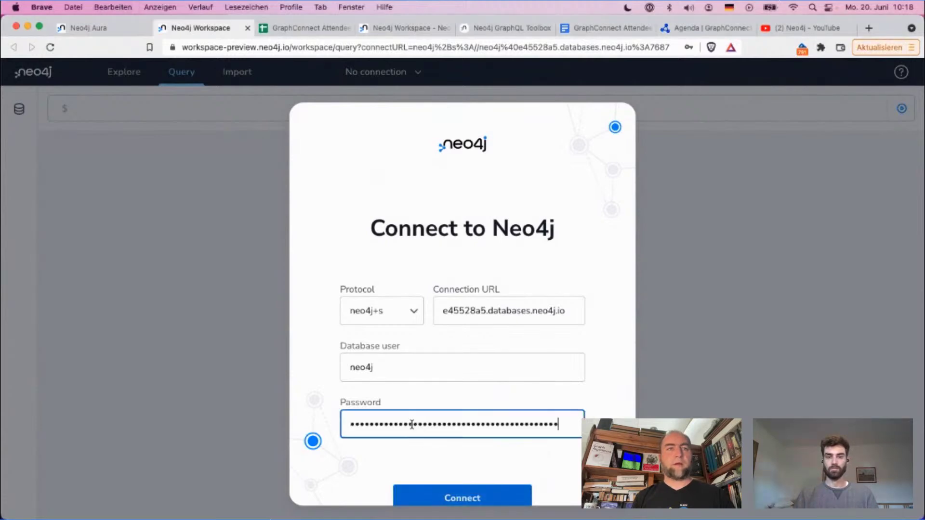
click(472, 504)
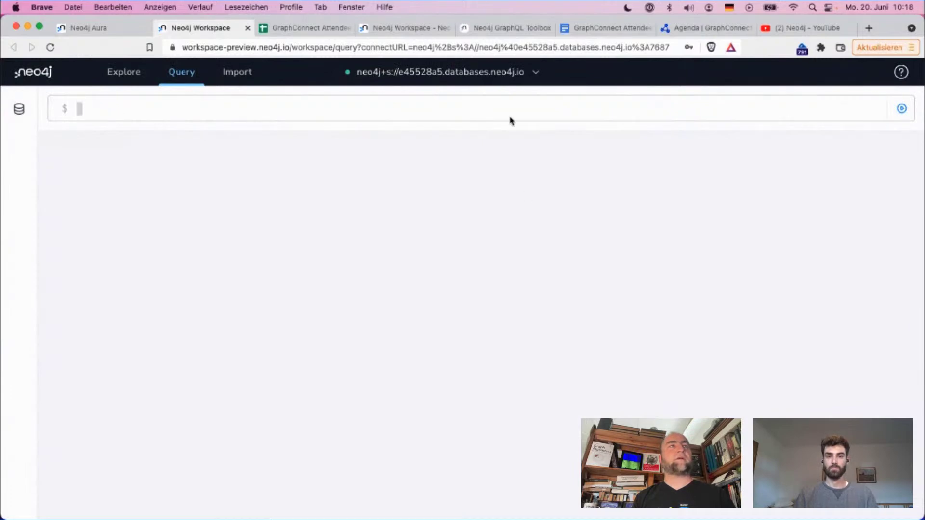
Go to Workspace's data import and clear the existing data model together with its file mapping.
click(243, 74)
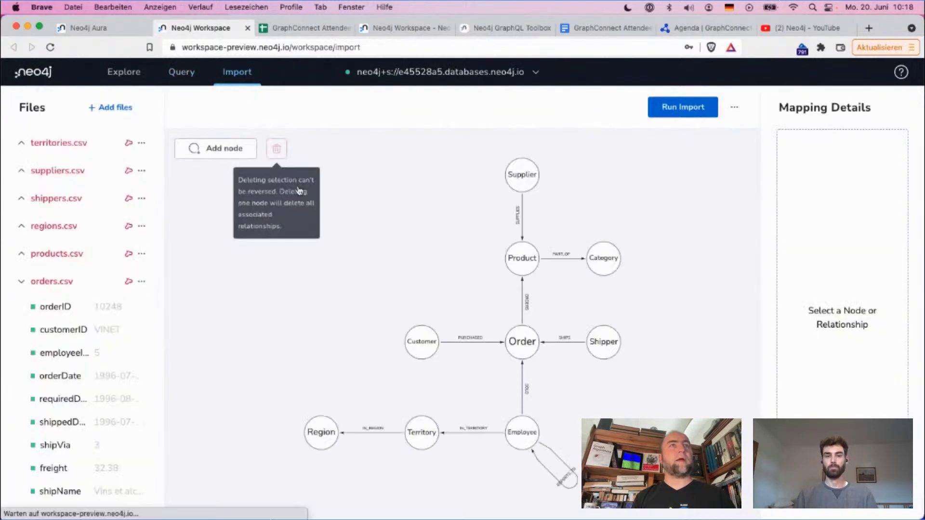
click(735, 108)
click(760, 246)
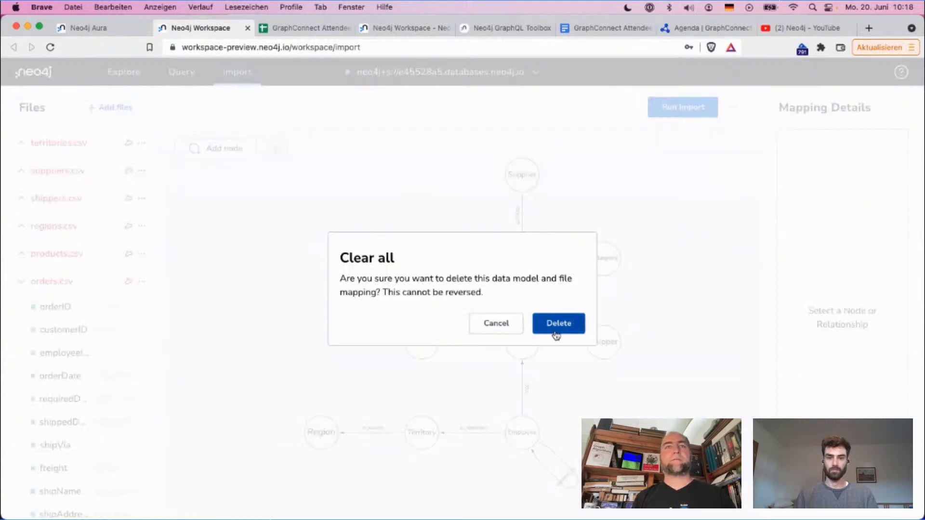
click(544, 318)
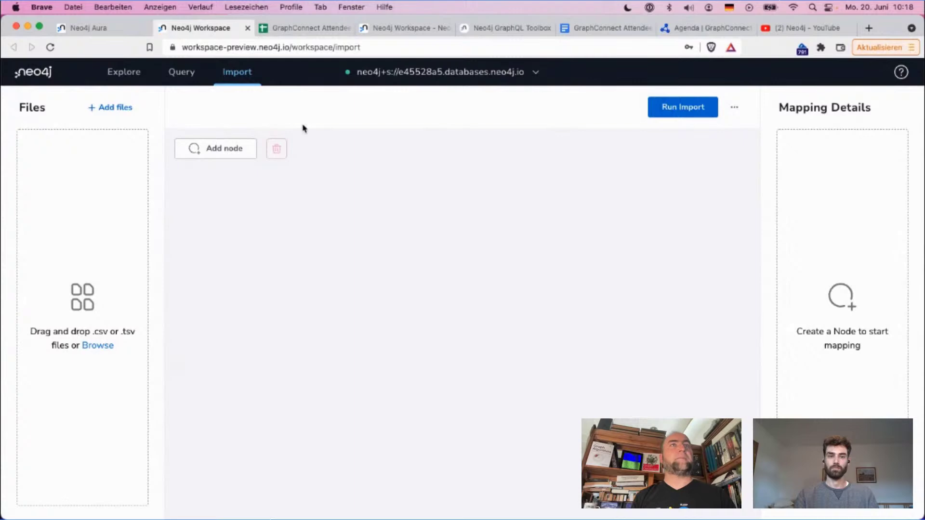
Switch to the GraphConnect Attendees spreadsheet and examine the firstName and lastName columns down to the last attendee row.
click(290, 29)
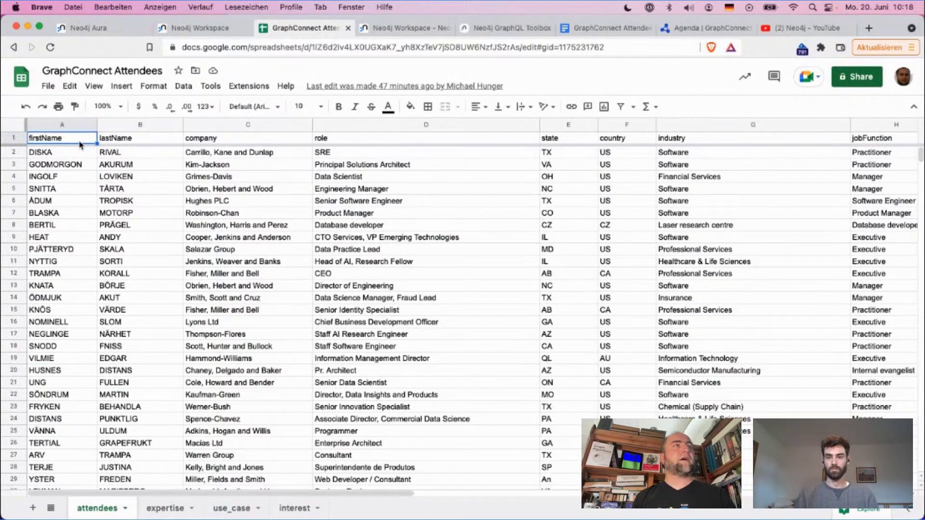
click(79, 153)
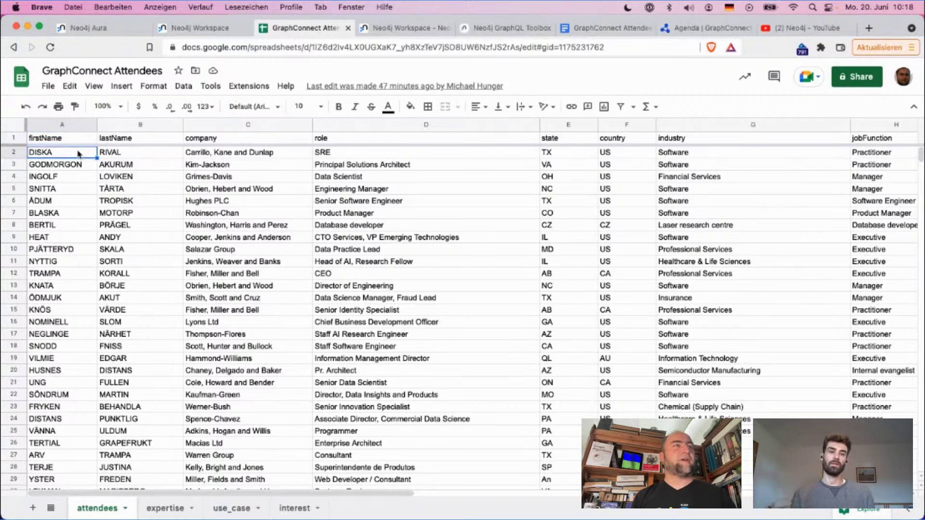
key(shift+Right)
key(shift+Down)
key(shift+Down)
key(shift+Down)
key(shift+Down)
key(shift+Down)
key(shift+Down)
key(shift+Down)
key(shift+Down)
key(shift+Down)
key(shift+Down)
key(shift+Down)
key(shift+Down)
key(shift+Down)
key(shift+Down)
key(shift+Down)
key(shift+Down)
key(shift+Down)
key(shift+Down)
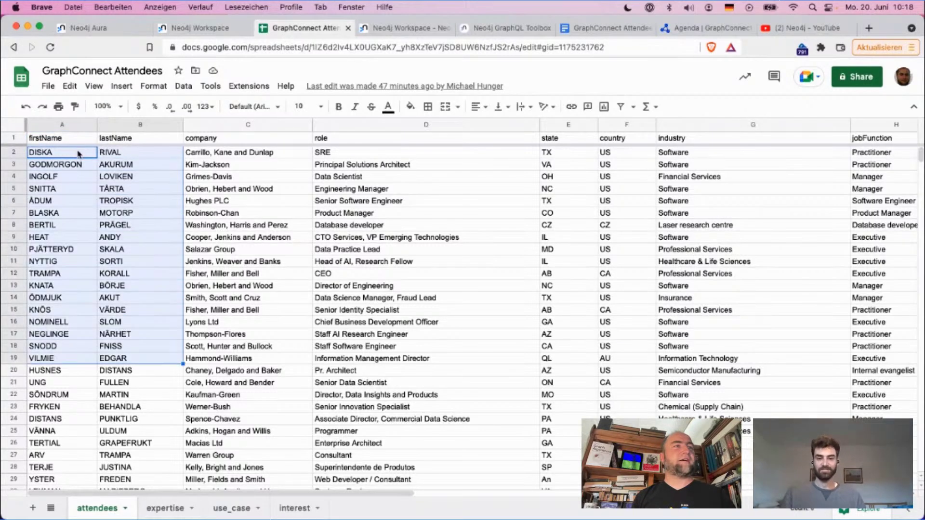
key(ctrl+shift+Down)
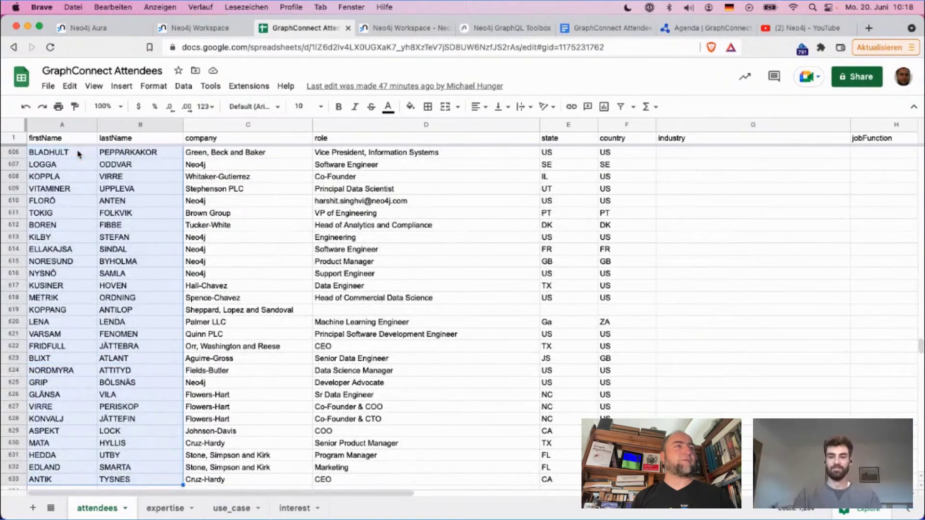
key(ctrl+Home)
key(Down)
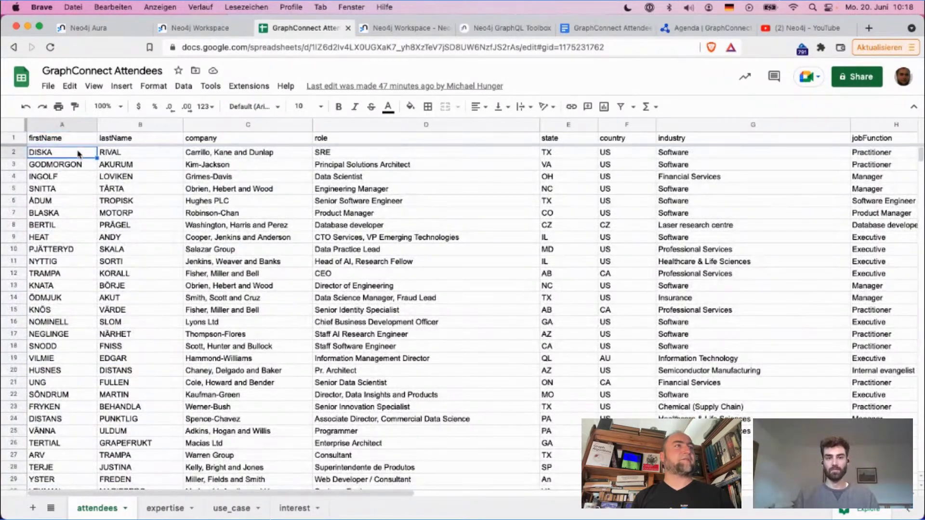
Look through the company values of the first rows on the attendees sheet.
key(Up)
key(Down)
key(Right)
key(Right)
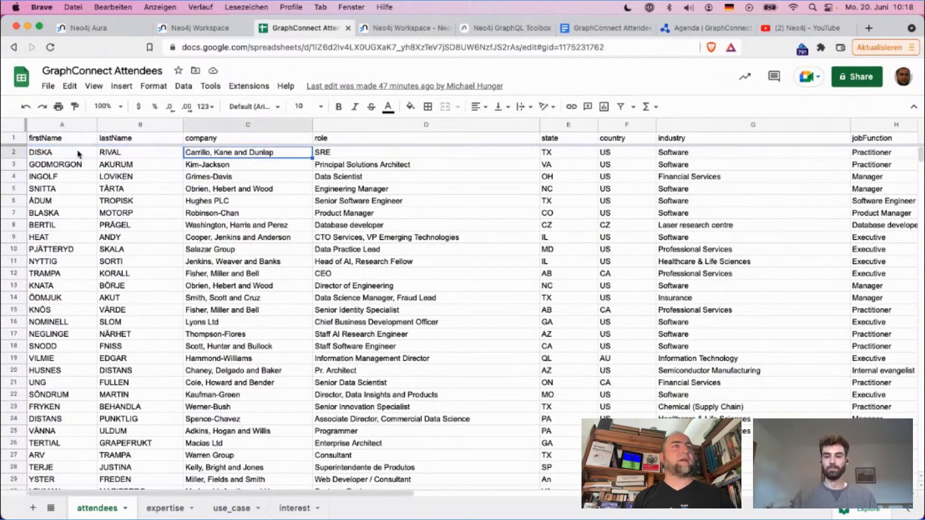
key(Down)
key(Down)
key(Down)
key(Down)
key(Down)
key(Down)
key(Down)
key(Down)
key(Down)
key(Down)
key(Down)
key(Down)
key(Down)
key(Down)
key(Down)
key(Down)
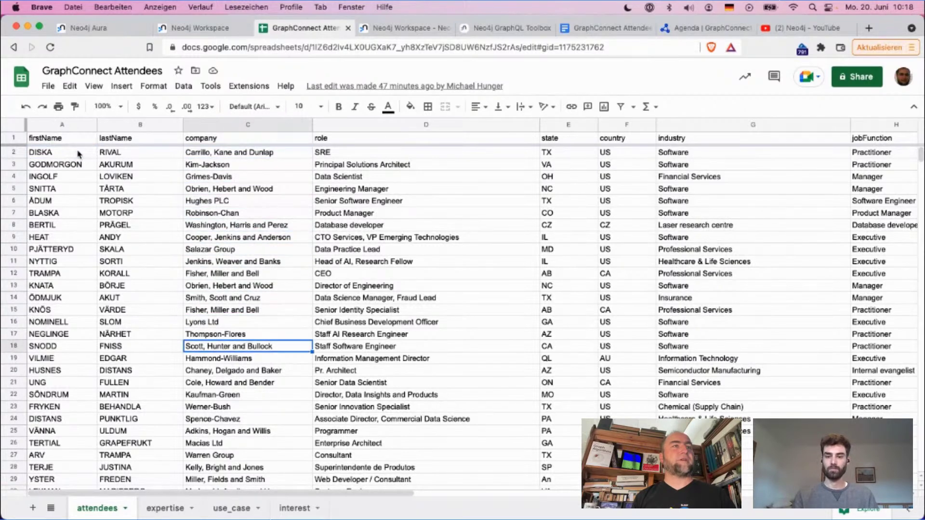
key(Up)
key(Up)
key(Up)
key(Up)
key(Up)
key(Up)
key(Up)
key(Up)
key(Up)
key(Up)
key(Up)
key(Up)
key(Up)
key(Up)
key(Up)
key(Up)
key(Up)
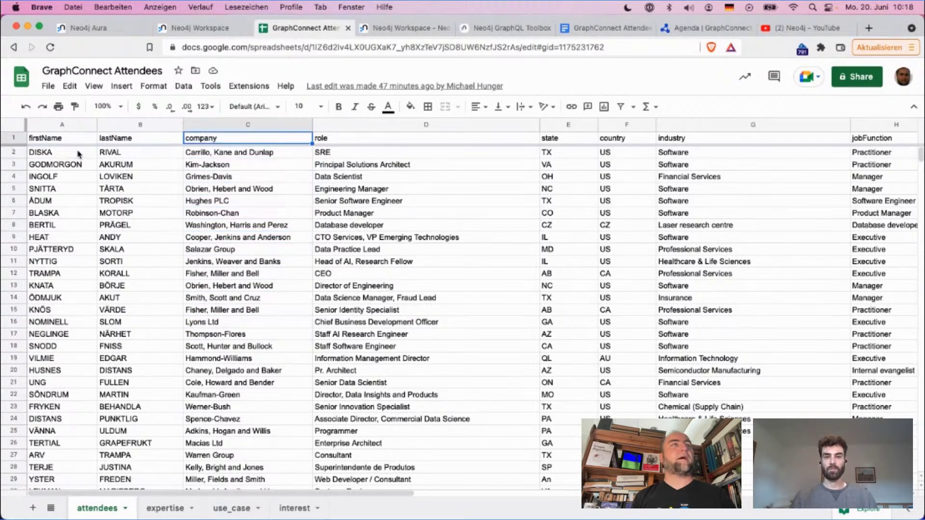
Examine individual first and last name pairs in the upper rows of the attendees sheet.
key(Left)
key(Left)
key(Down)
key(shift+Right)
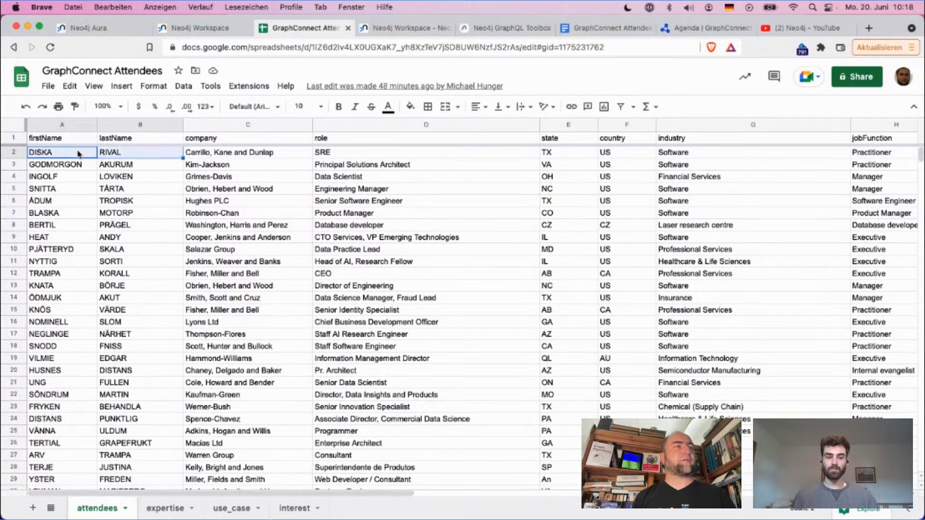
key(Down)
key(Down)
key(Down)
key(Down)
key(Down)
key(Down)
key(shift+Right)
key(Down)
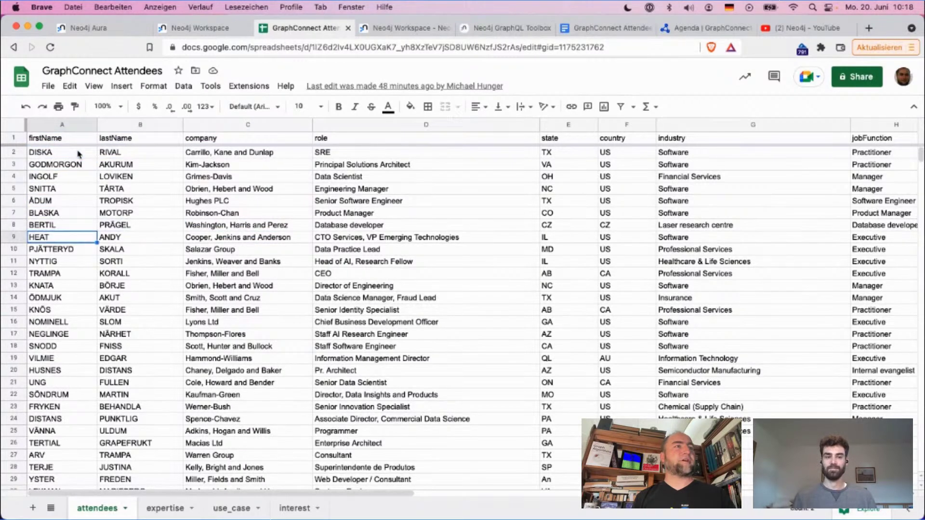
key(Down)
key(Down)
key(Down)
key(Down)
key(shift+Right)
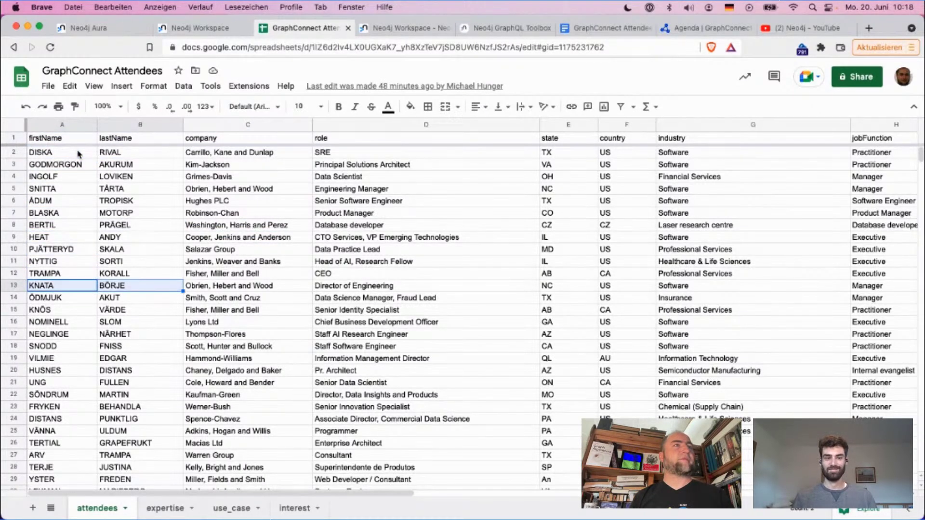
key(Down)
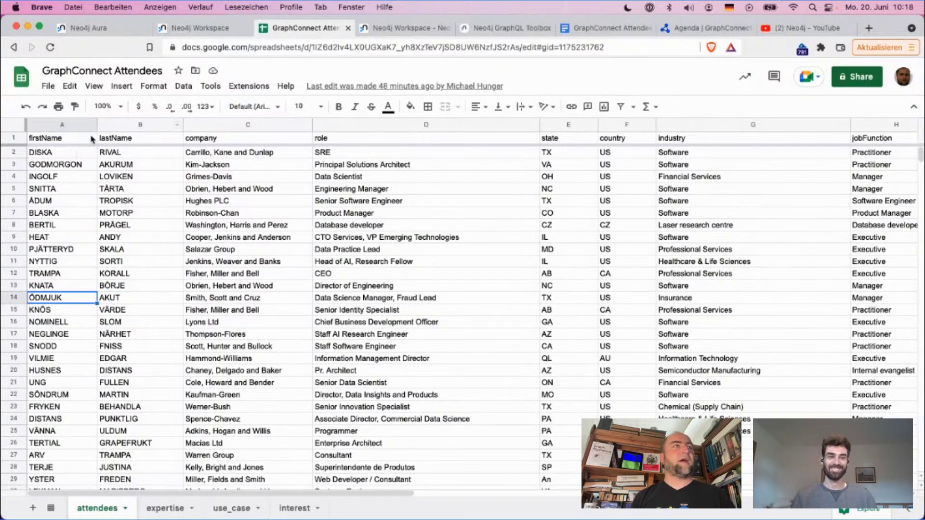
Go through the attendees sheet's column headers from company to participantId and return to firstName.
click(247, 140)
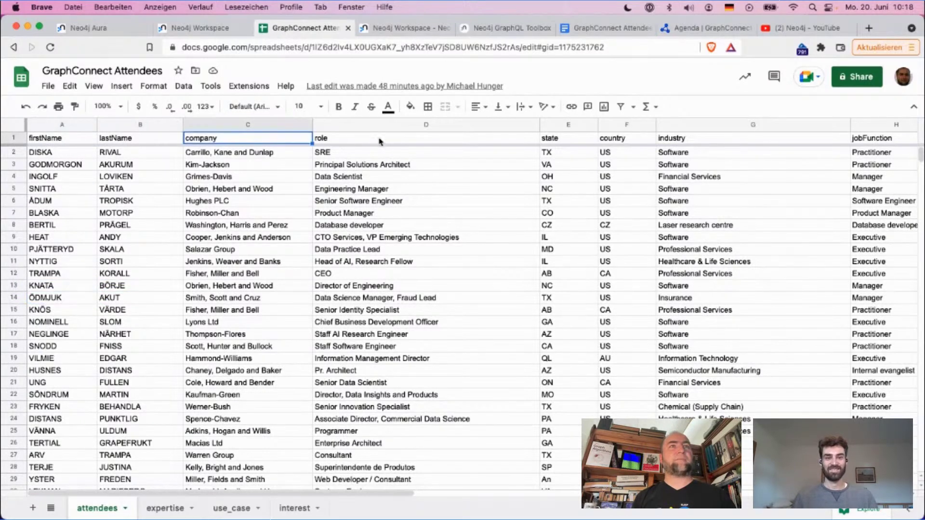
click(381, 142)
click(575, 143)
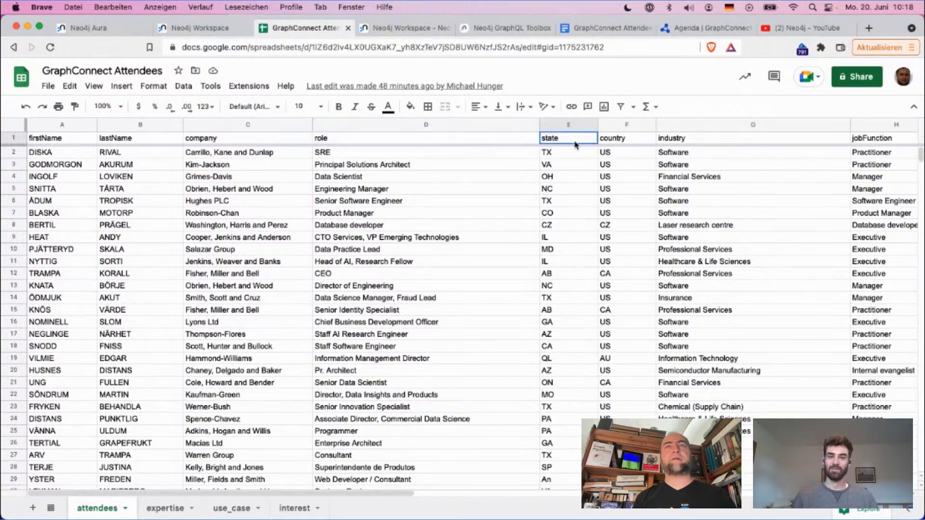
click(626, 142)
click(687, 141)
key(Right)
key(Right)
key(Right)
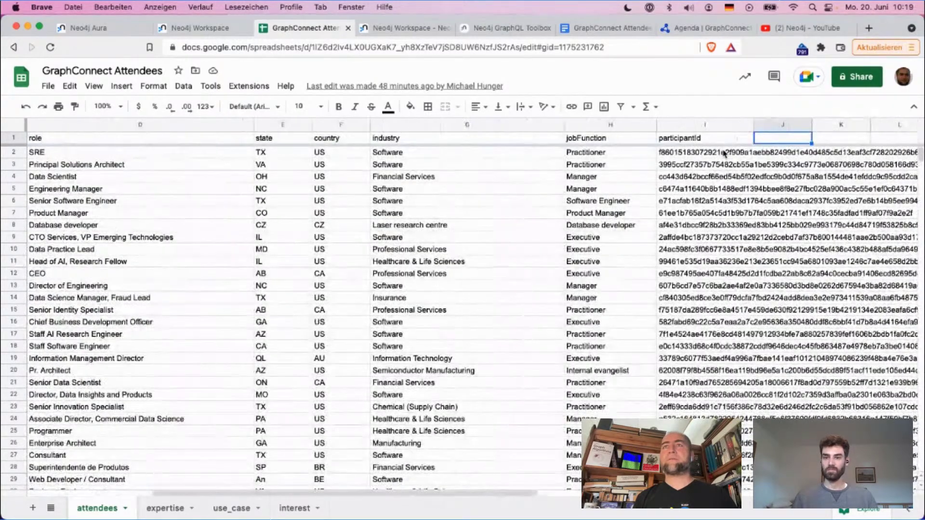
key(Left)
key(Left)
key(Left)
key(Left)
key(Left)
key(Left)
key(Left)
key(Left)
key(Left)
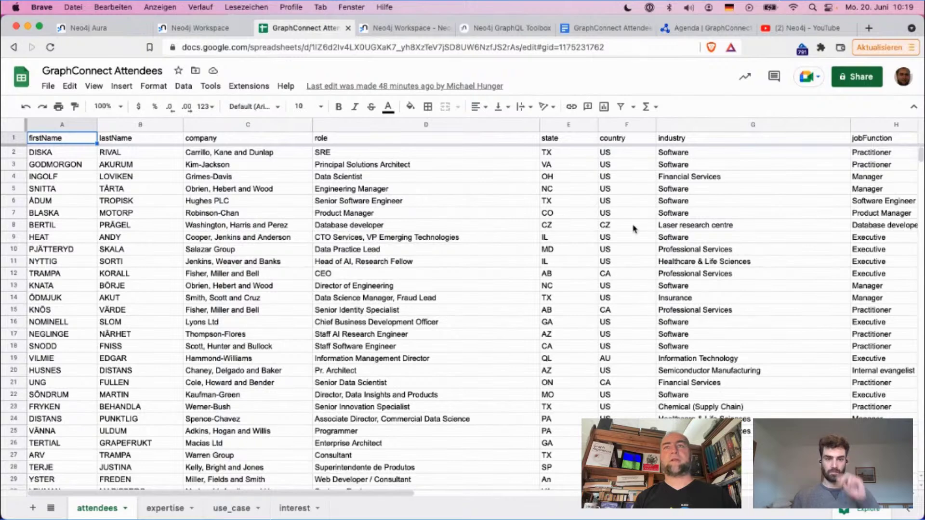
Open the expertise sheet and look through the expertise values and participantId entries of its first rows.
click(170, 508)
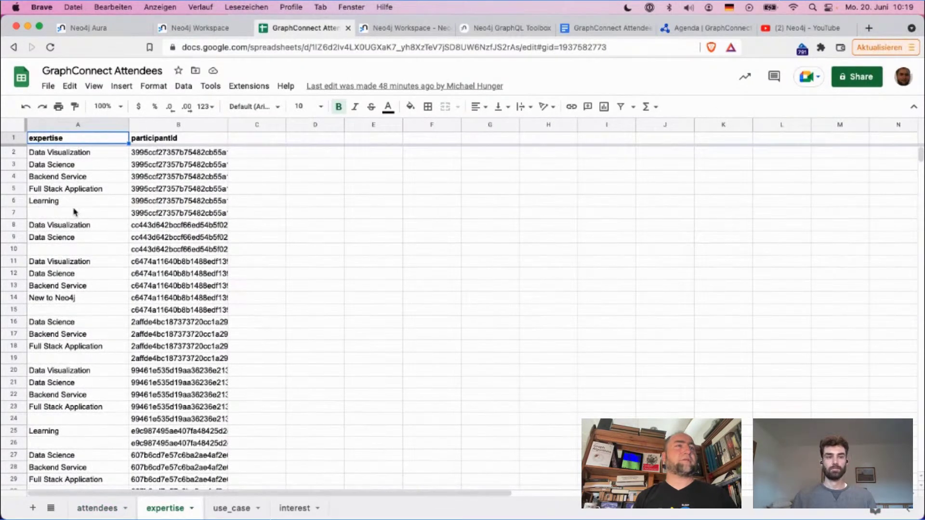
double_click(210, 166)
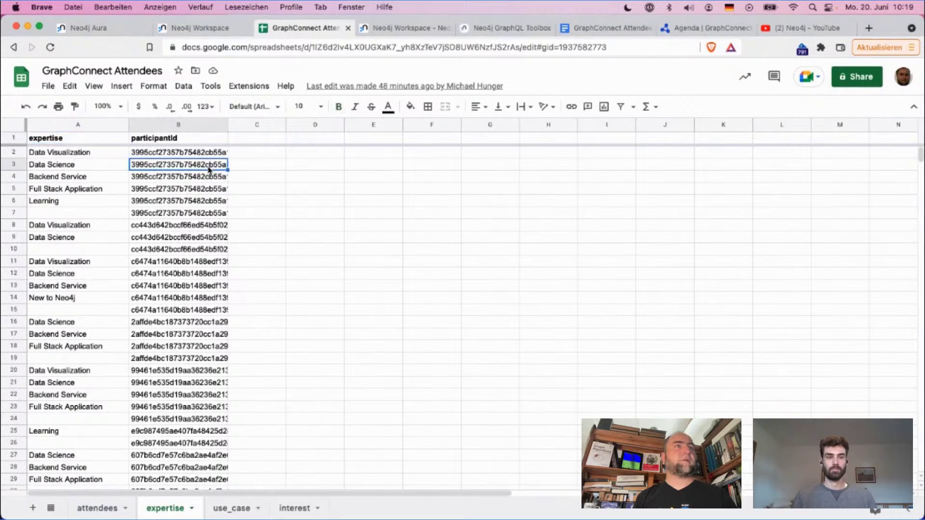
click(82, 166)
click(82, 157)
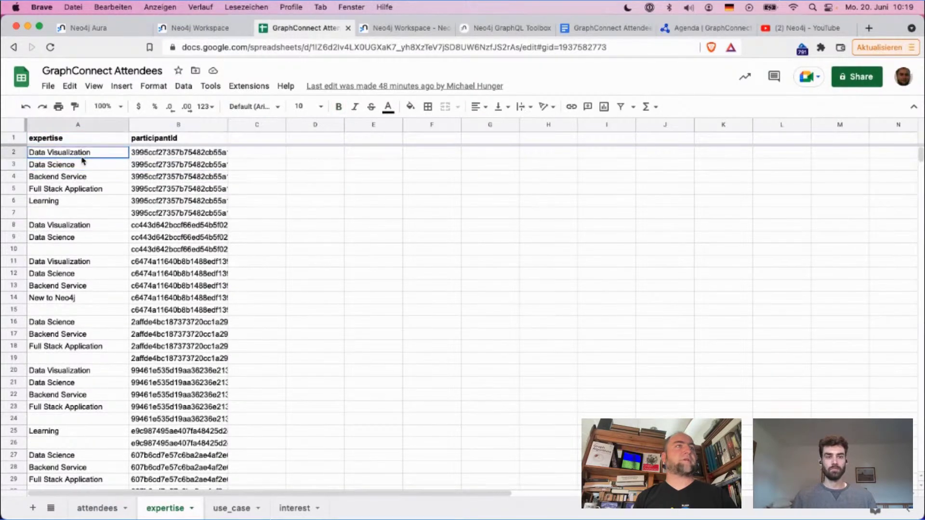
click(83, 177)
click(84, 155)
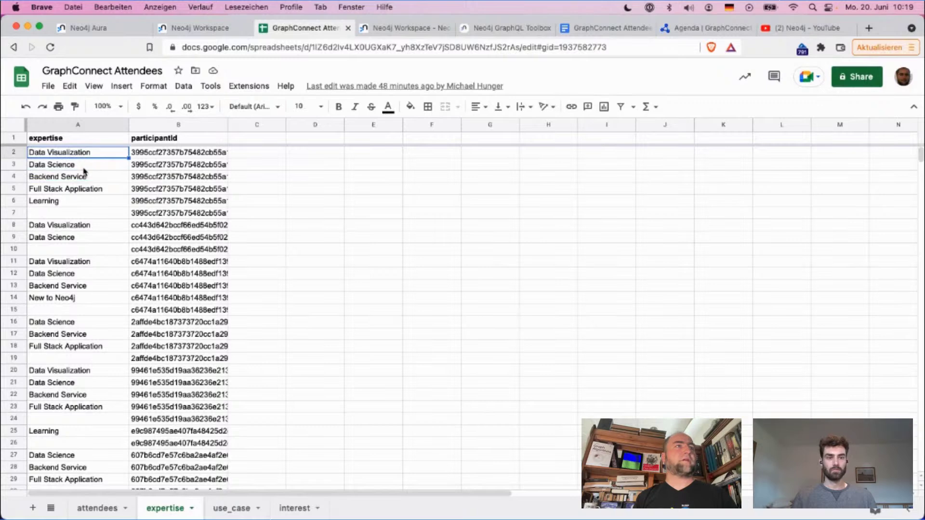
Open the use_case sheet and examine the useCase values that share the first participantId in rows 2 to 10.
click(233, 508)
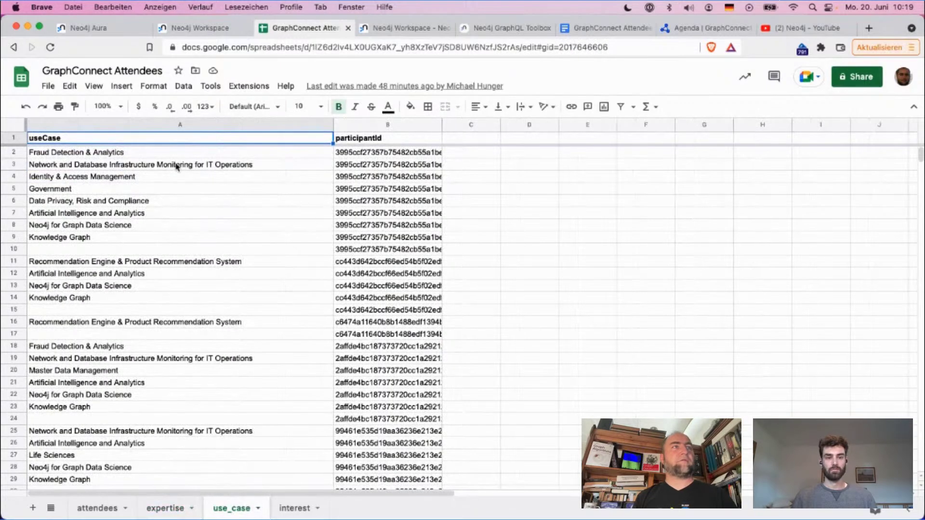
click(379, 250)
shift+click(395, 156)
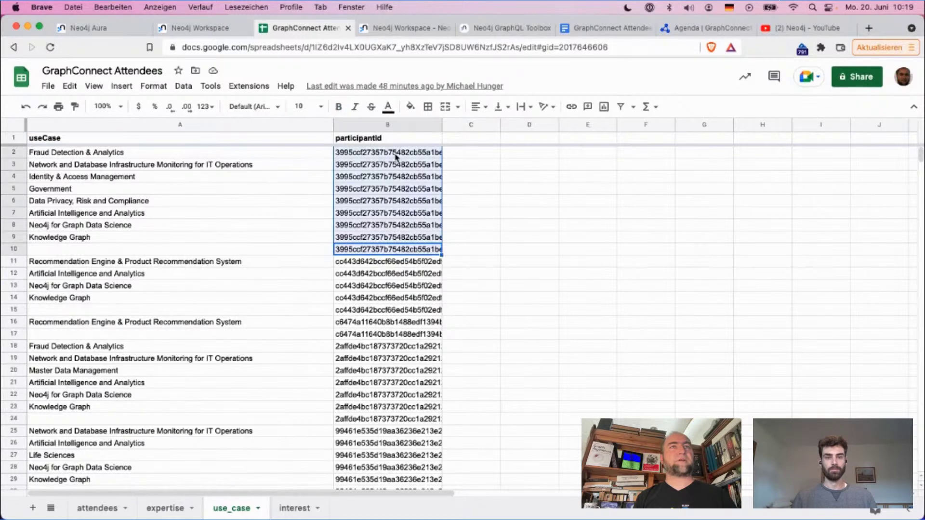
click(176, 240)
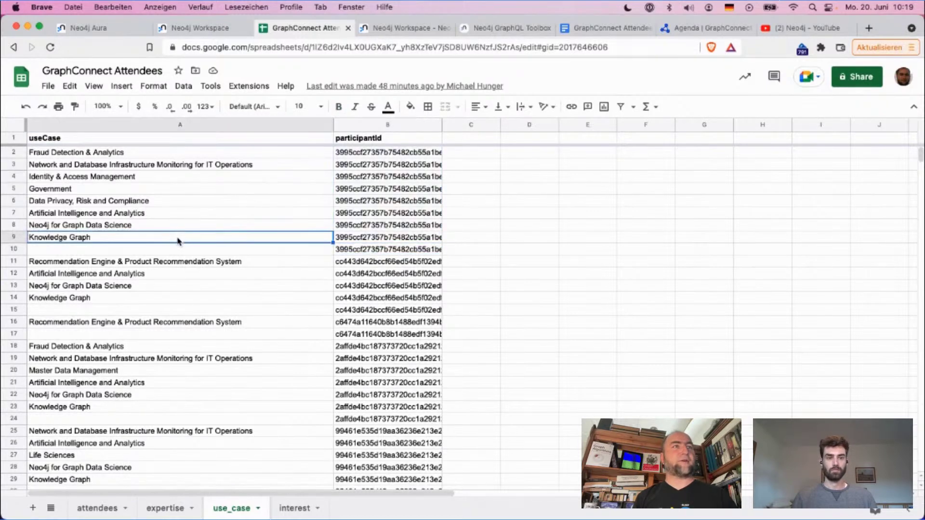
shift+click(189, 154)
click(386, 201)
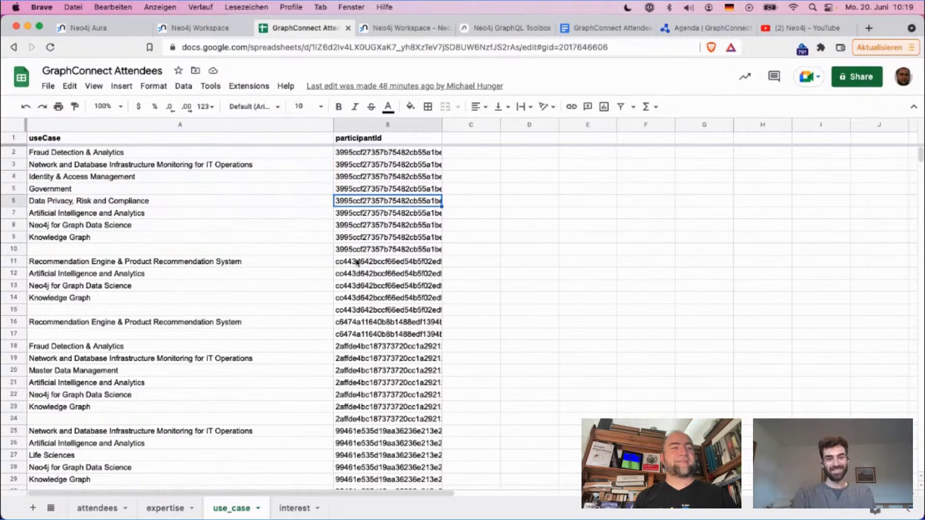
Look through the favorite sport and vacation values on the interest sheet, and return to the attendees sheet.
click(294, 509)
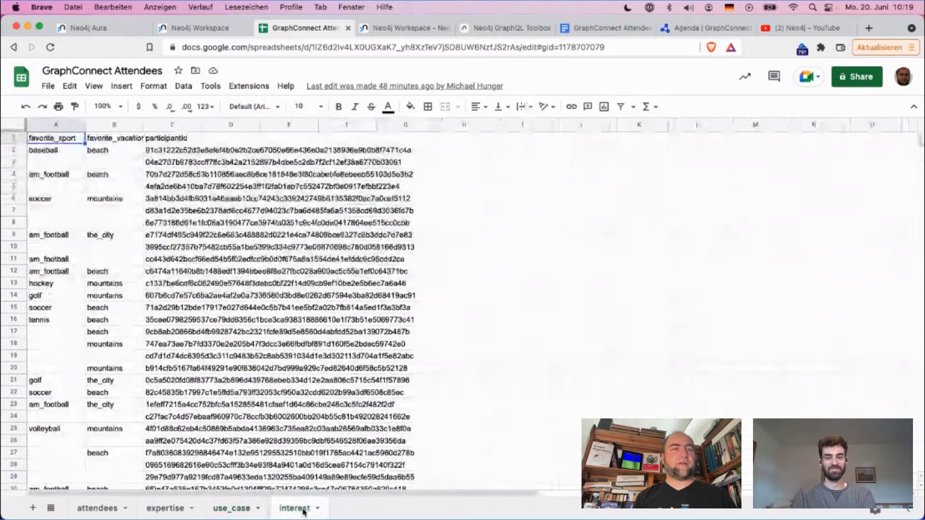
click(48, 154)
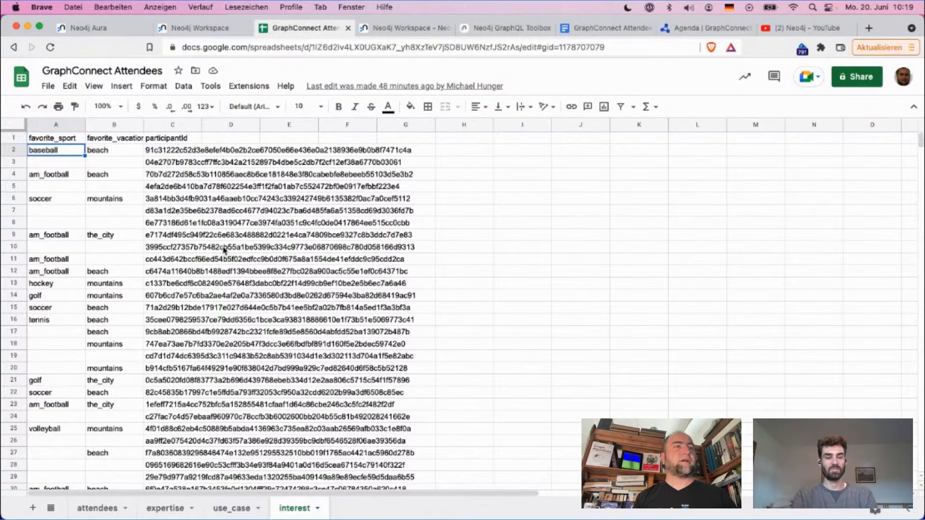
scroll(224, 250, down, 6)
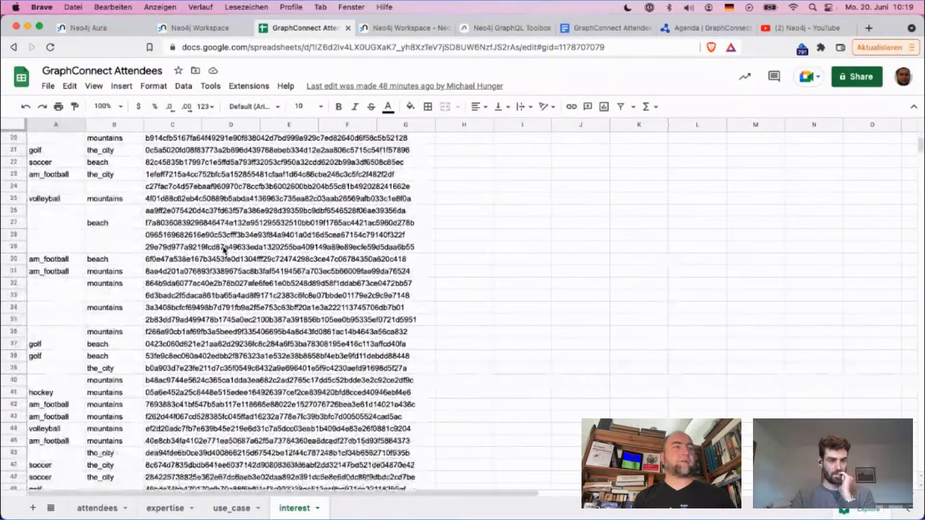
scroll(224, 250, up, 6)
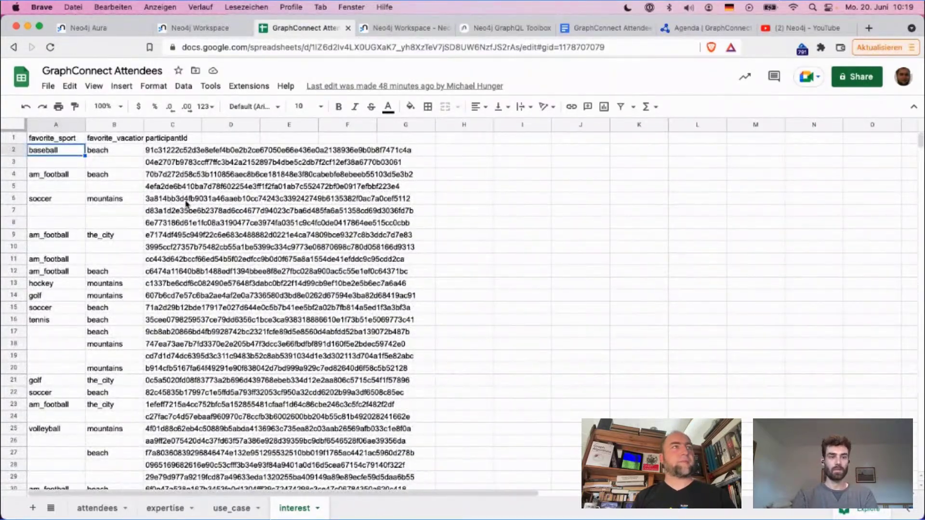
click(98, 509)
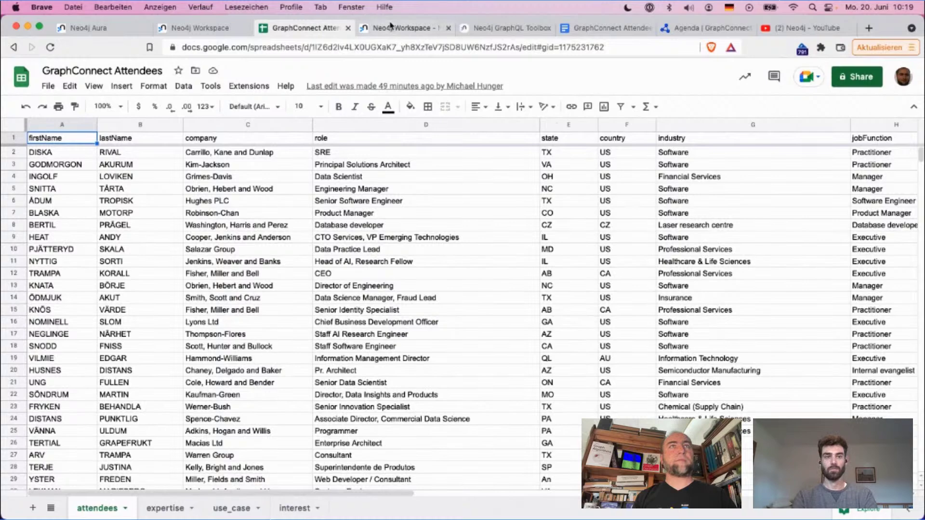
Switch to Neo4j Workspace's import view and add attendees.csv, use_case.csv, expertise.csv and attendees_favorites.csv from the gc-attendees folder.
click(226, 34)
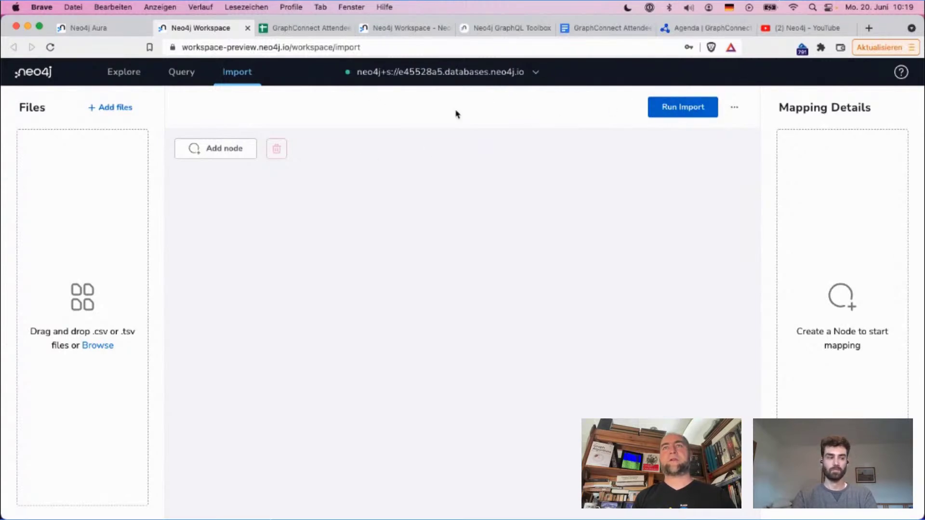
click(110, 103)
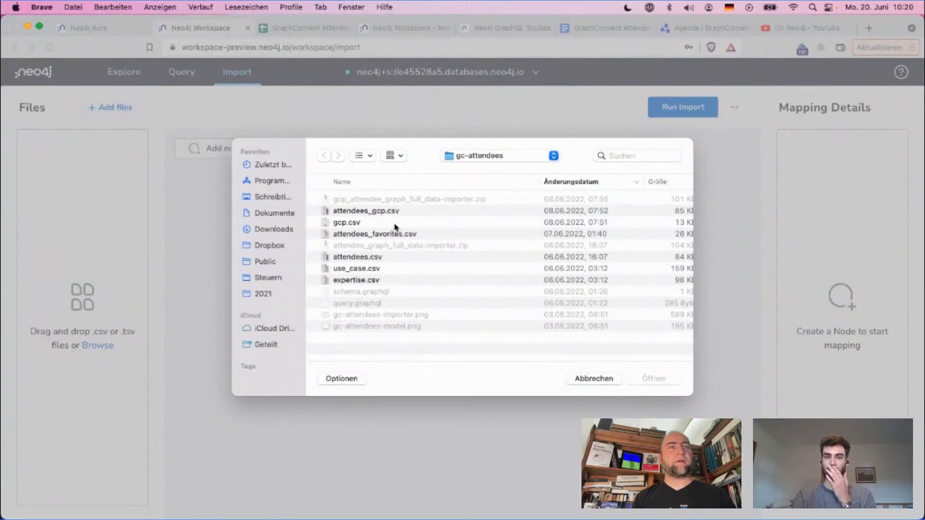
click(385, 257)
shift+click(383, 269)
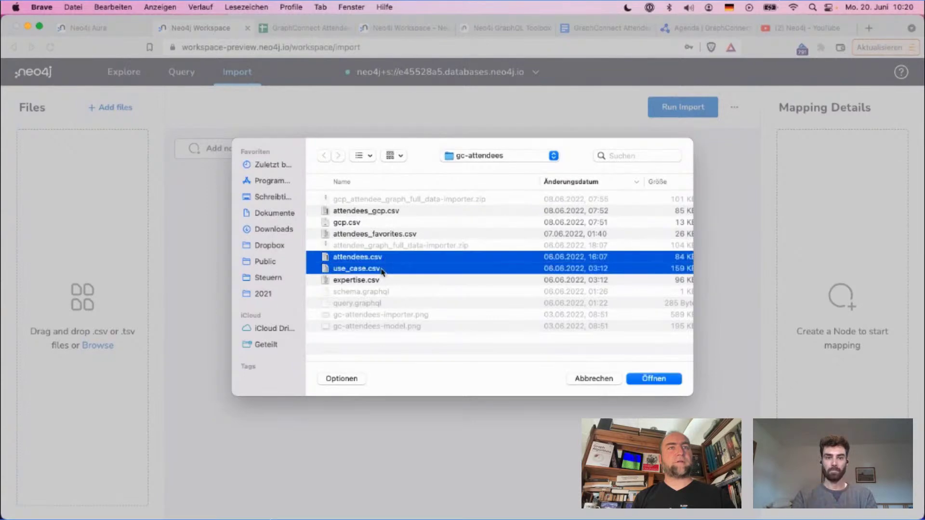
shift+click(381, 282)
super+click(396, 235)
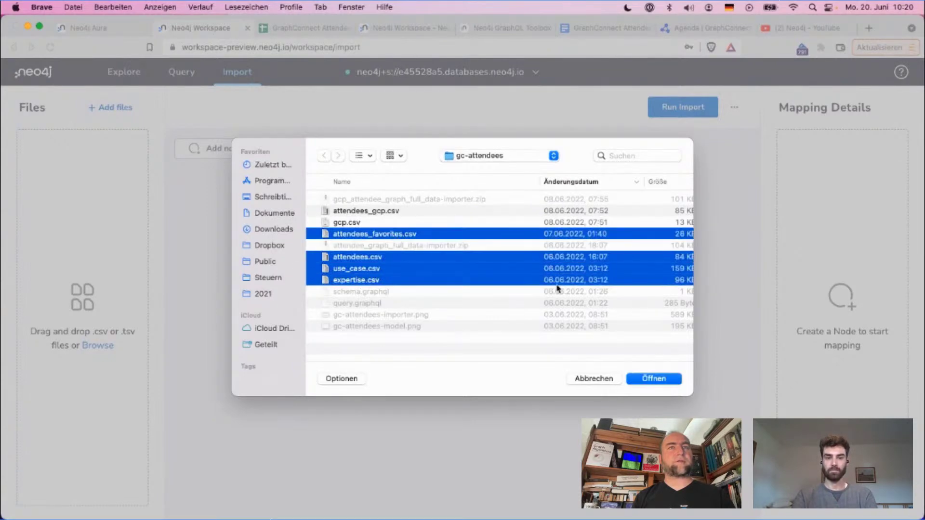
click(668, 380)
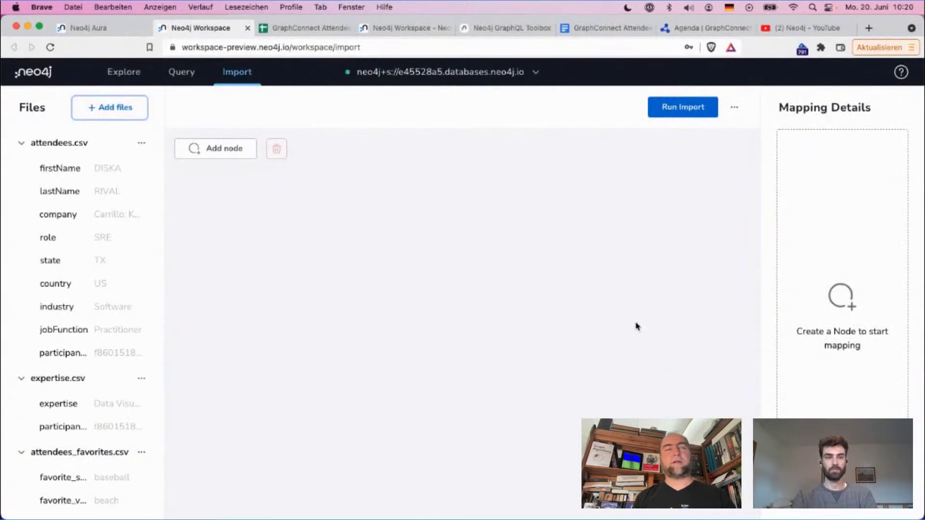
Add a node labelled Attendee to the model and assign attendees.csv as its file.
click(231, 153)
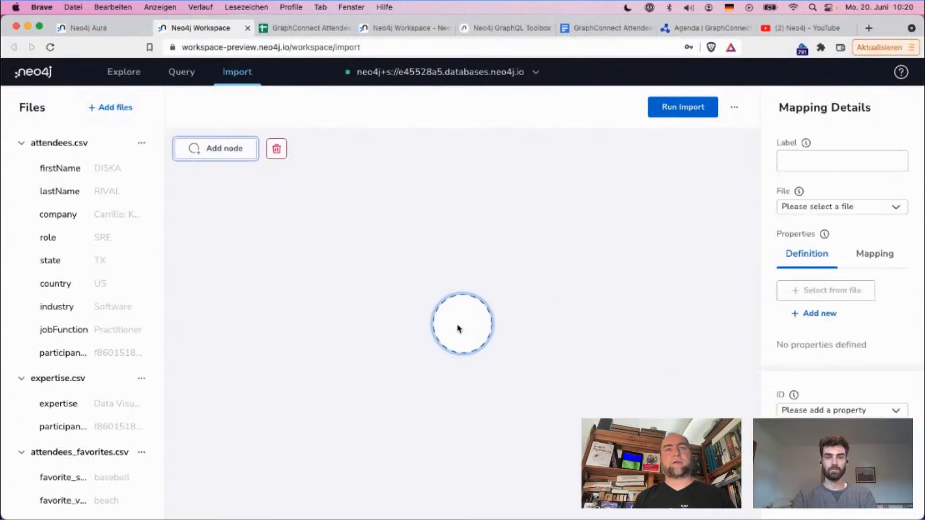
text(Attendee)
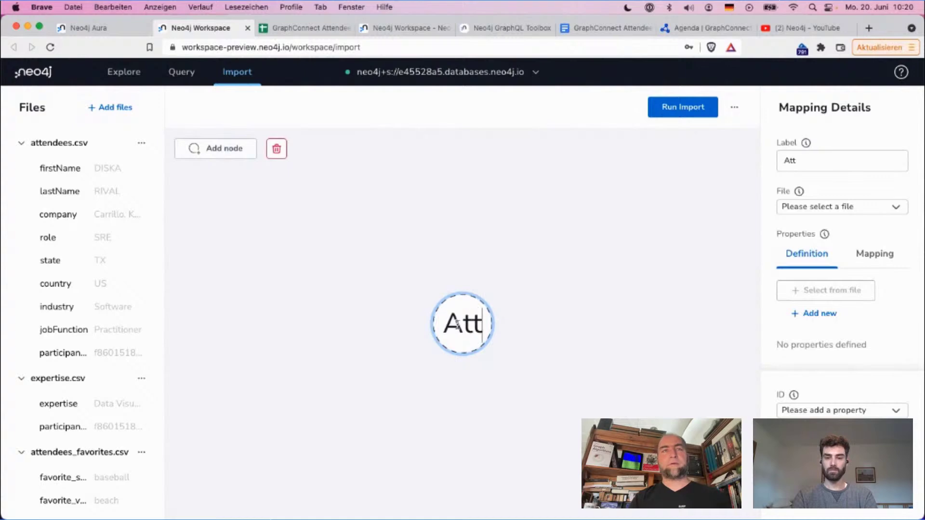
click(526, 334)
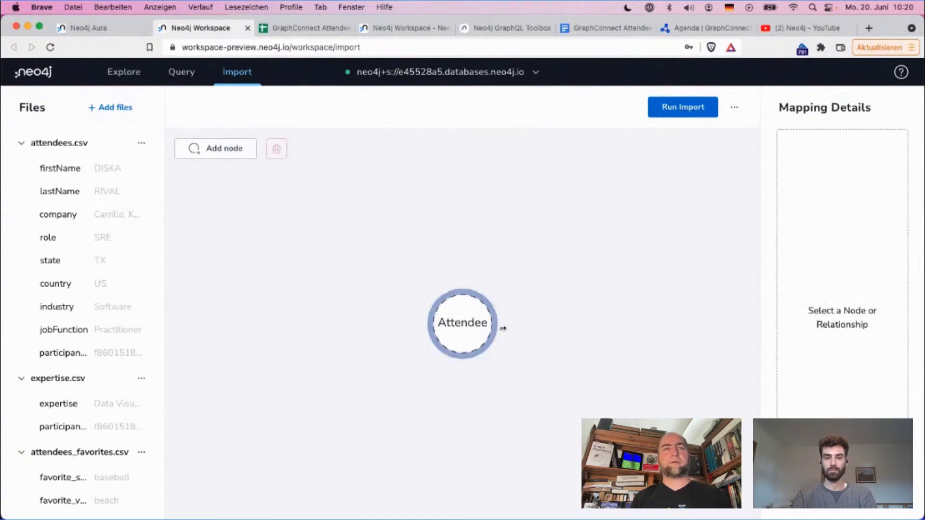
click(466, 335)
click(865, 211)
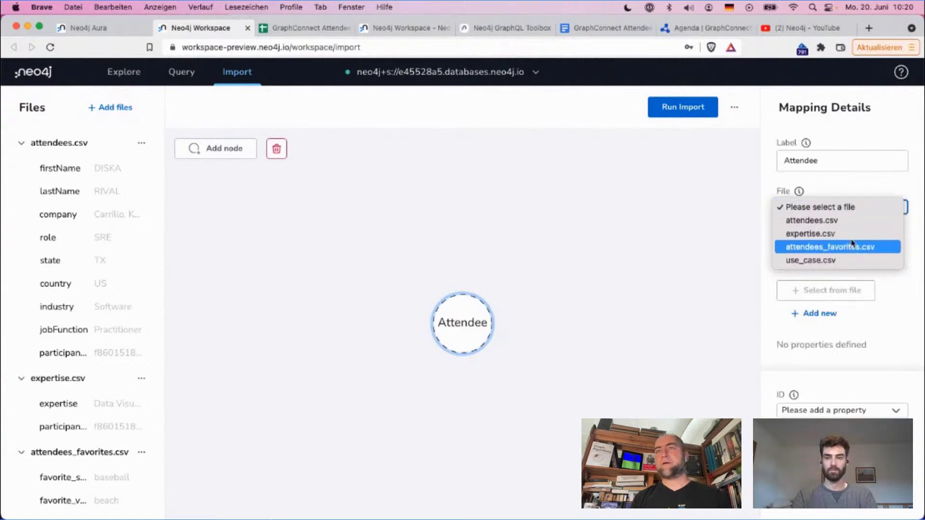
click(830, 222)
Add firstName, lastName, jobFunction and participantId from the file as properties of the Attendee node.
click(828, 292)
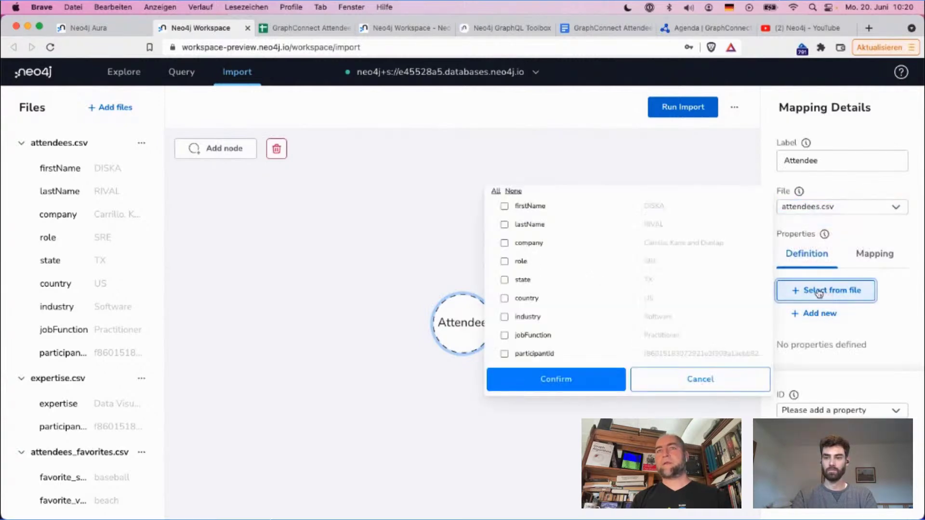
click(504, 206)
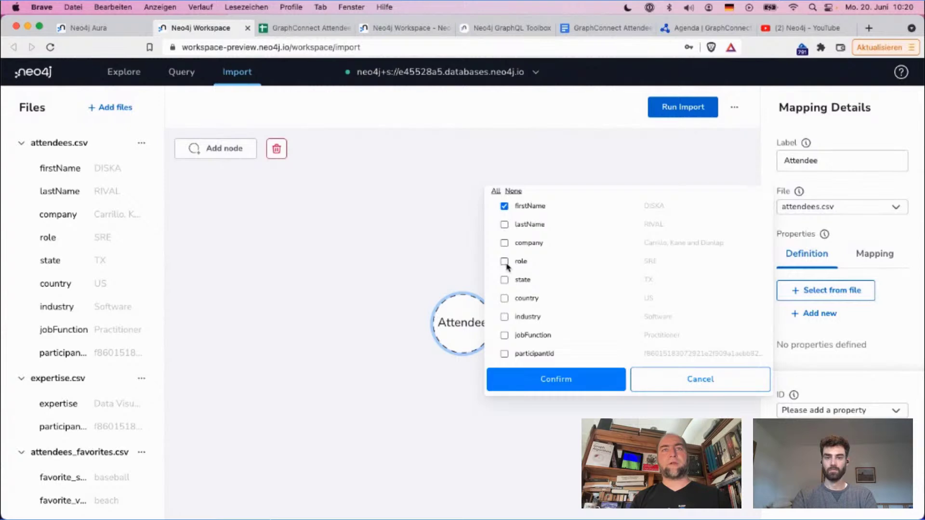
click(505, 225)
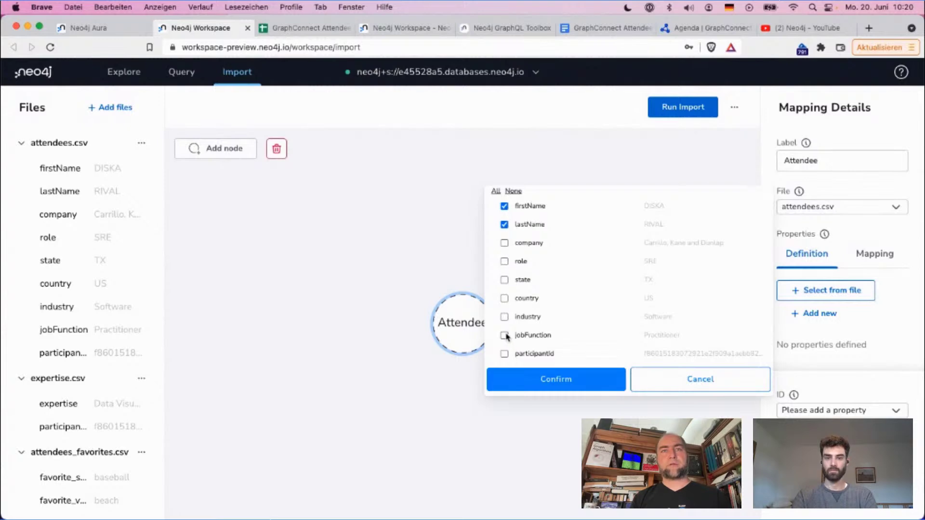
click(504, 354)
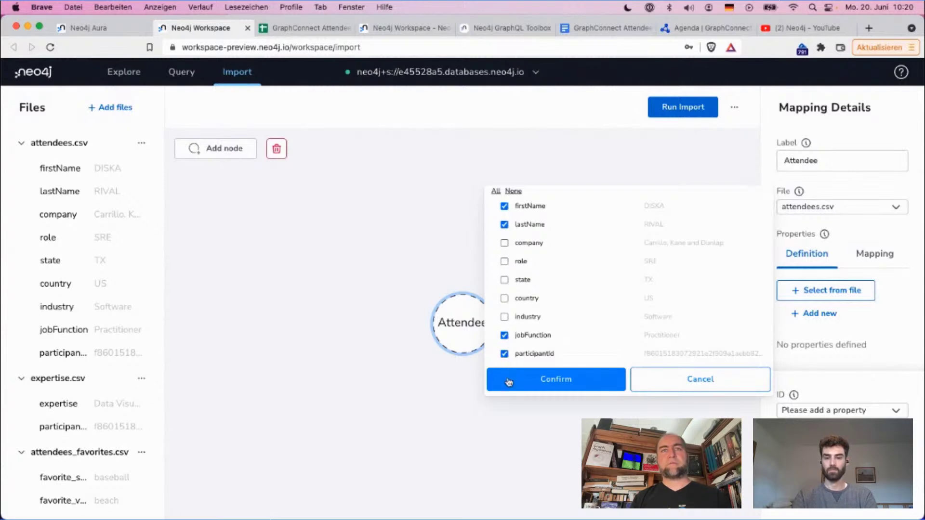
click(508, 383)
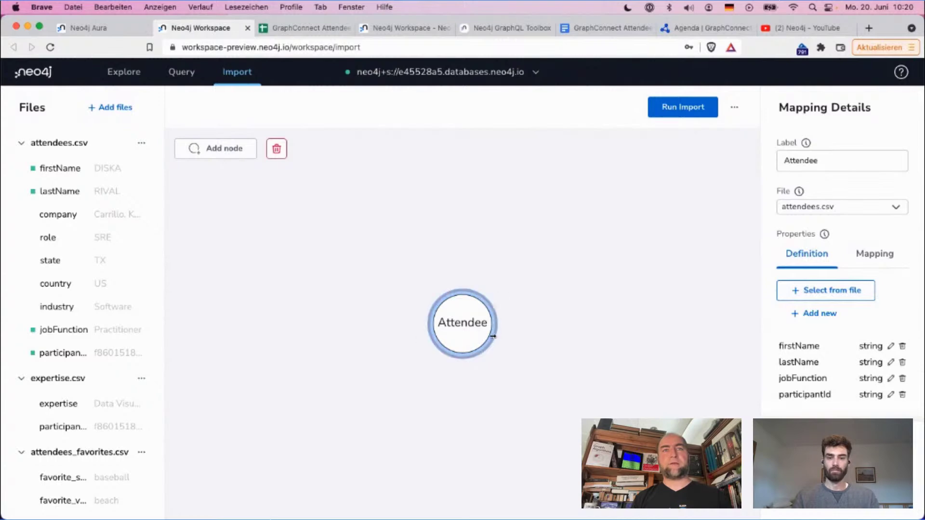
Create an Industry node linked from Attendee, assign it attendees.csv and add the industry column as its property.
drag(499, 333, 603, 332)
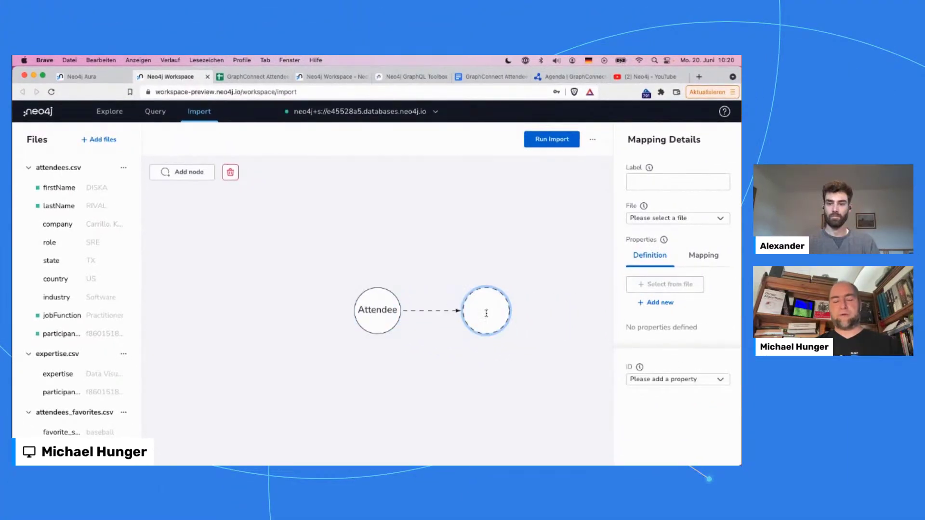
text(Industry)
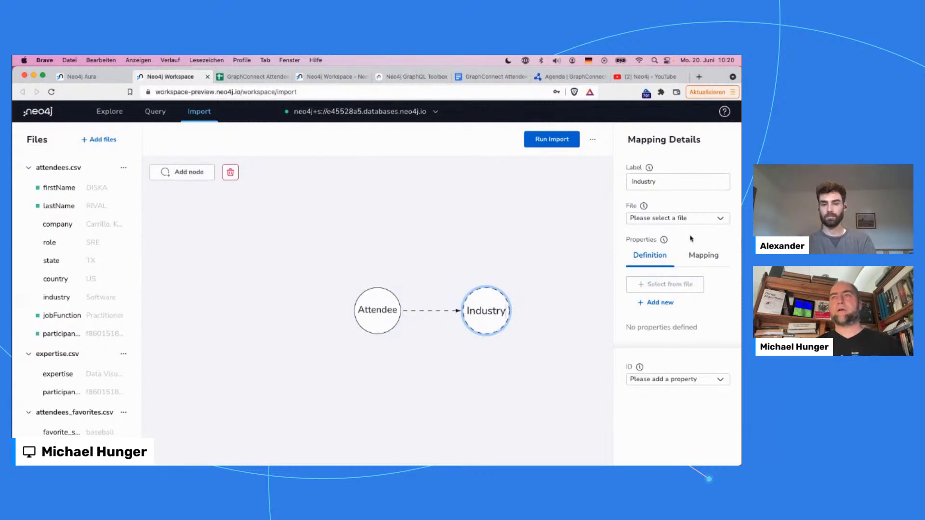
click(694, 223)
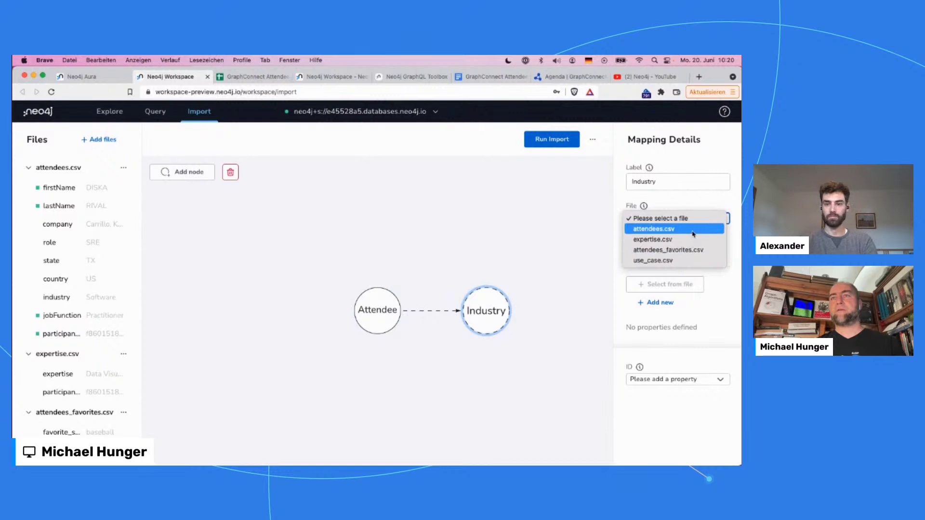
key(Escape)
click(659, 285)
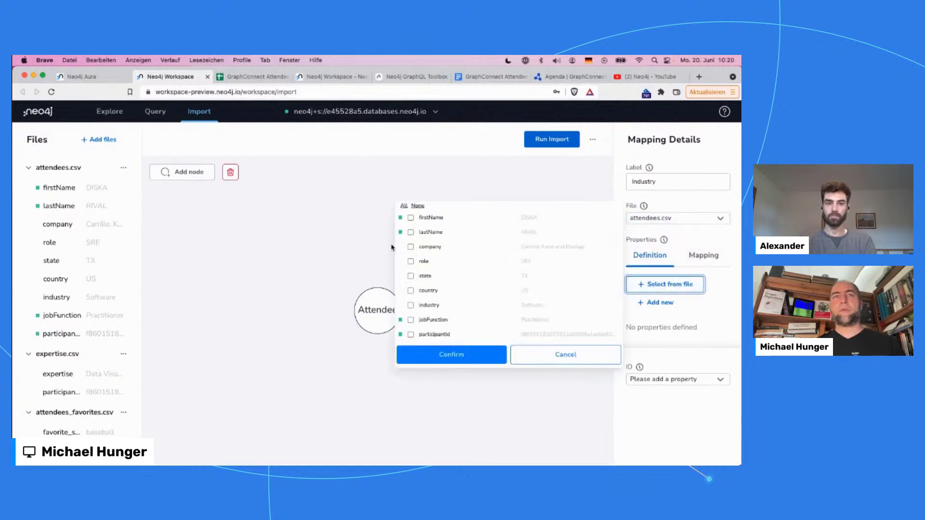
click(411, 306)
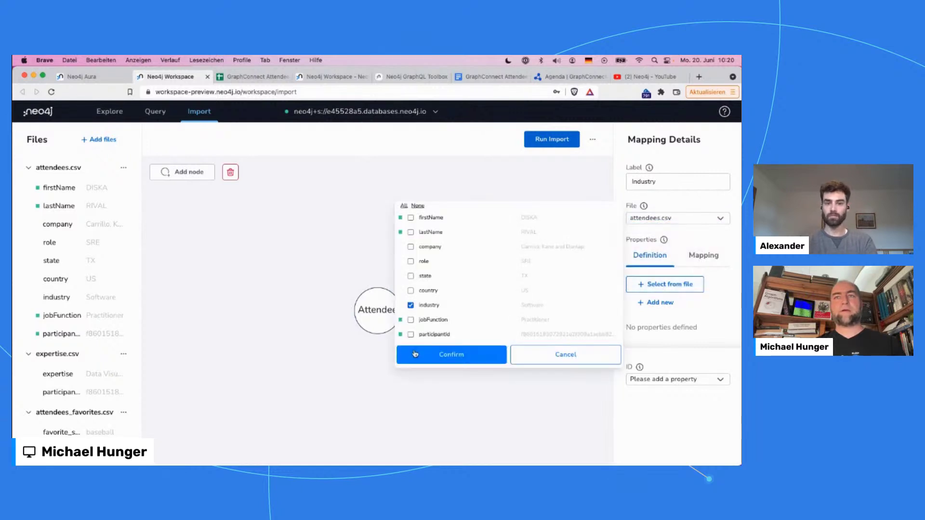
click(415, 354)
Name the relationship from Attendee to Industry IN_INDUSTRY and select the Industry node.
click(433, 311)
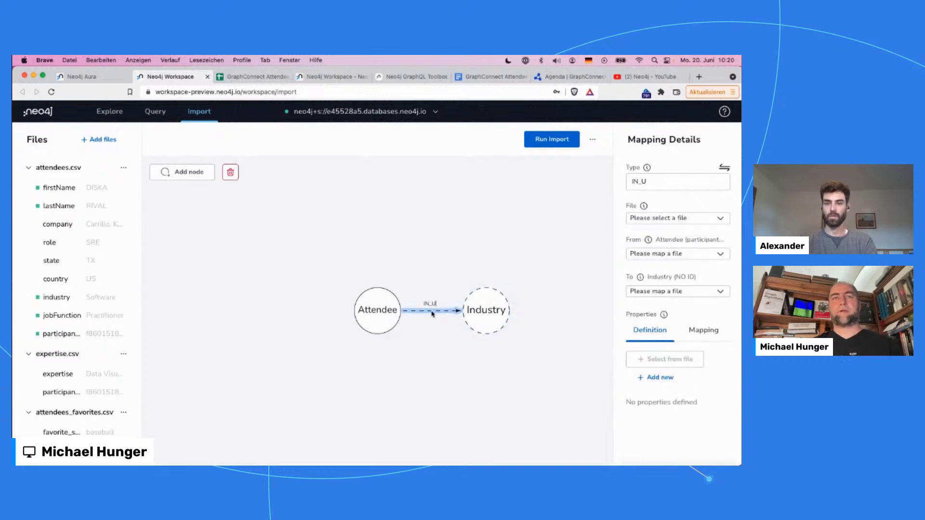
text(IN_INDUSTRY)
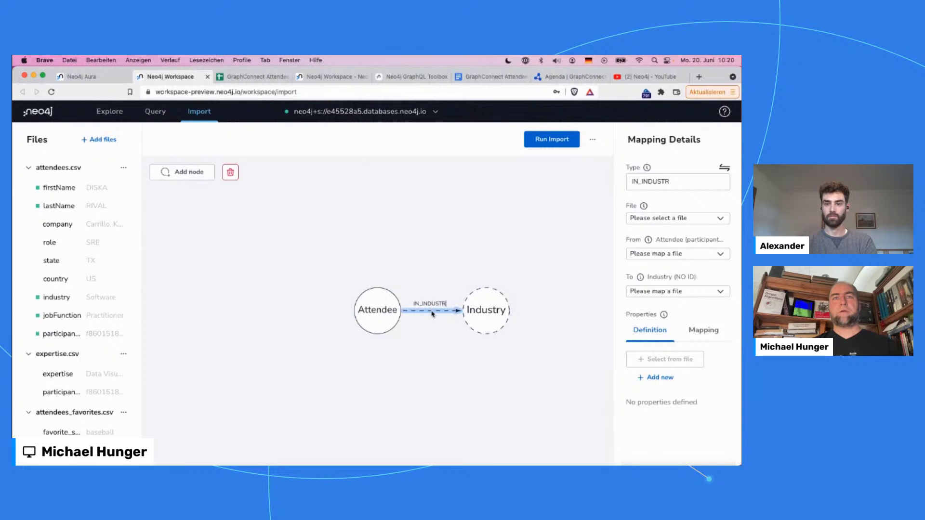
click(493, 319)
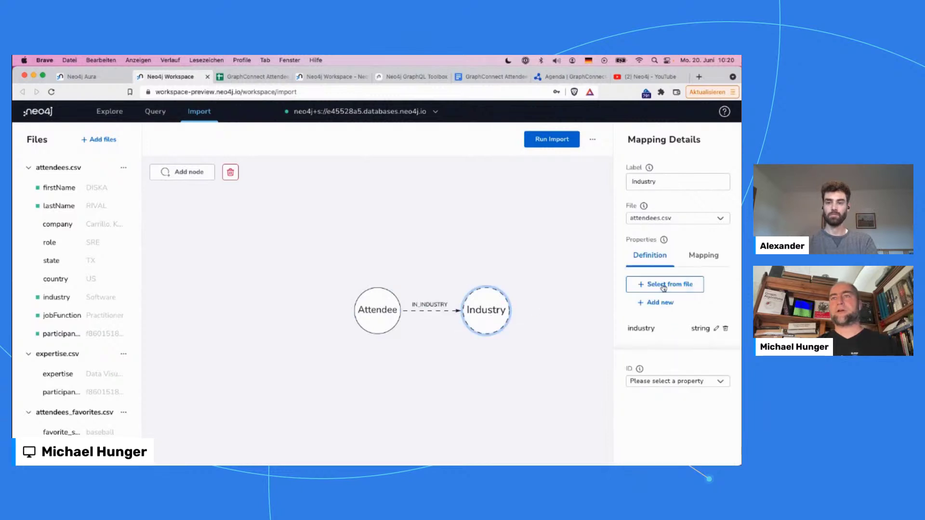
Set industry as the Industry node's ID and map IN_INDUSTRY through attendees.csv from participantId to industry.
click(653, 383)
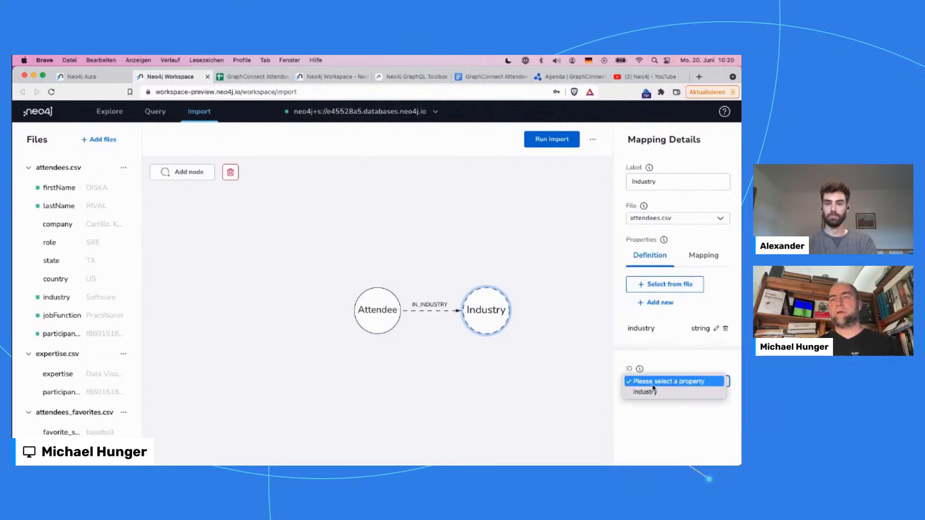
click(653, 393)
click(420, 312)
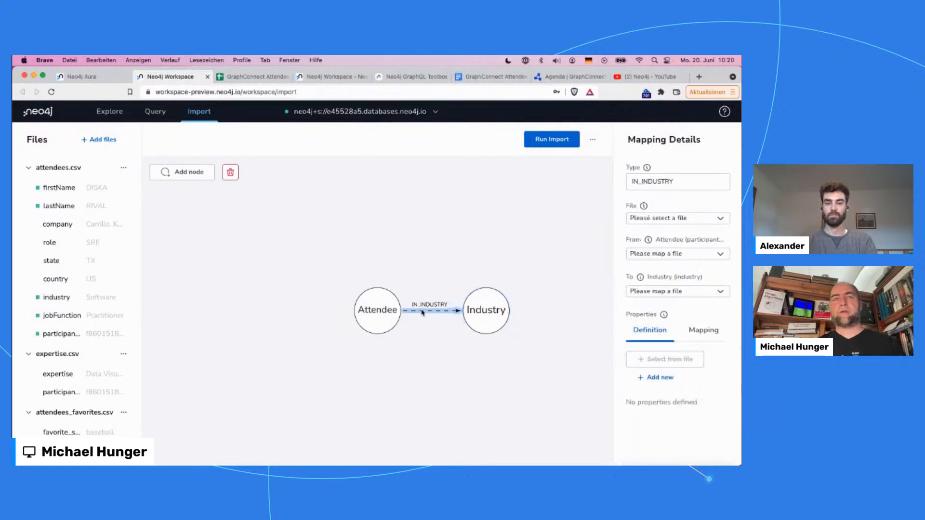
click(677, 219)
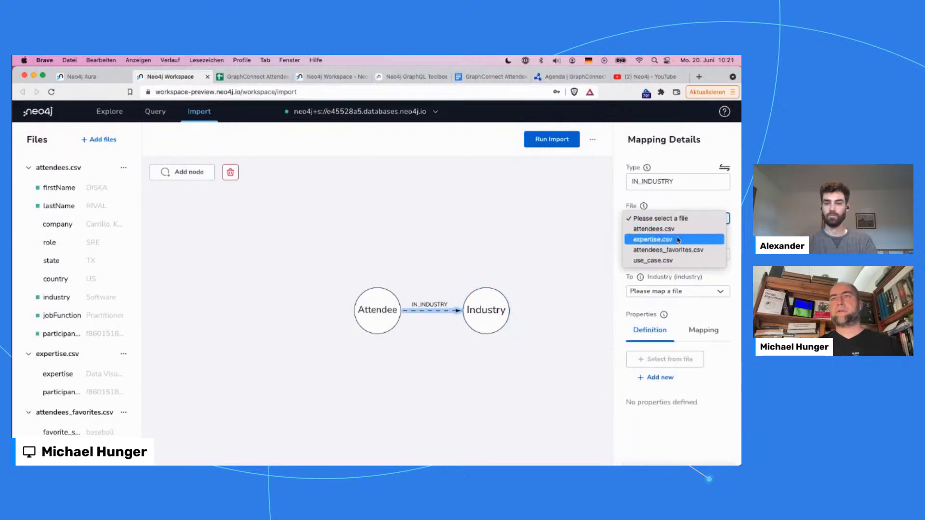
click(680, 227)
click(670, 254)
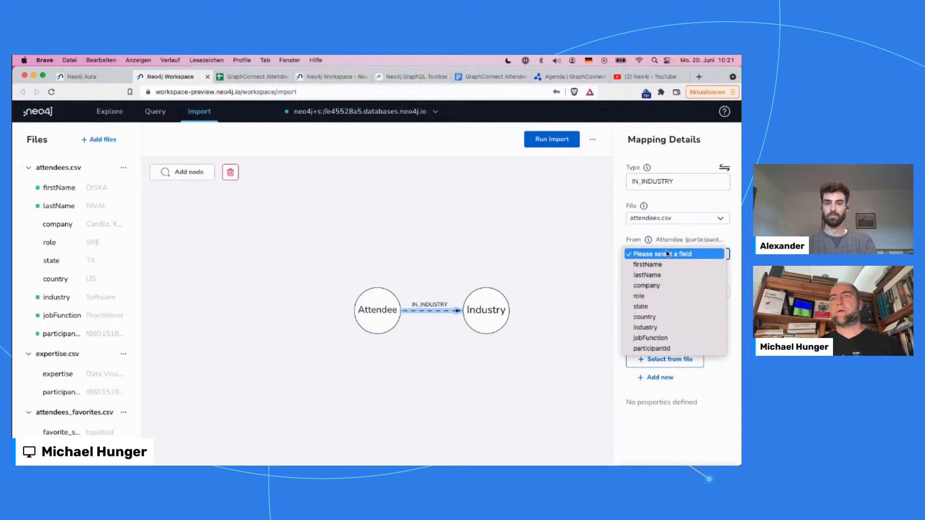
click(643, 349)
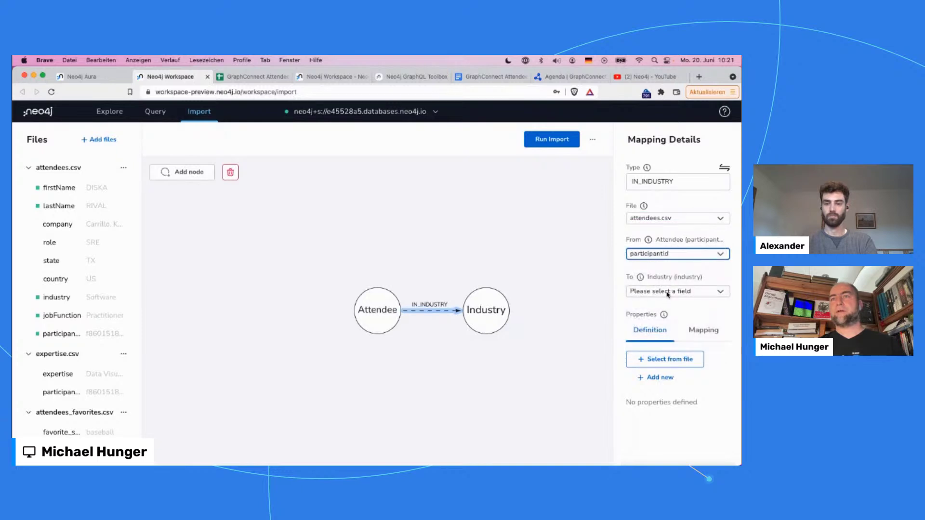
click(667, 292)
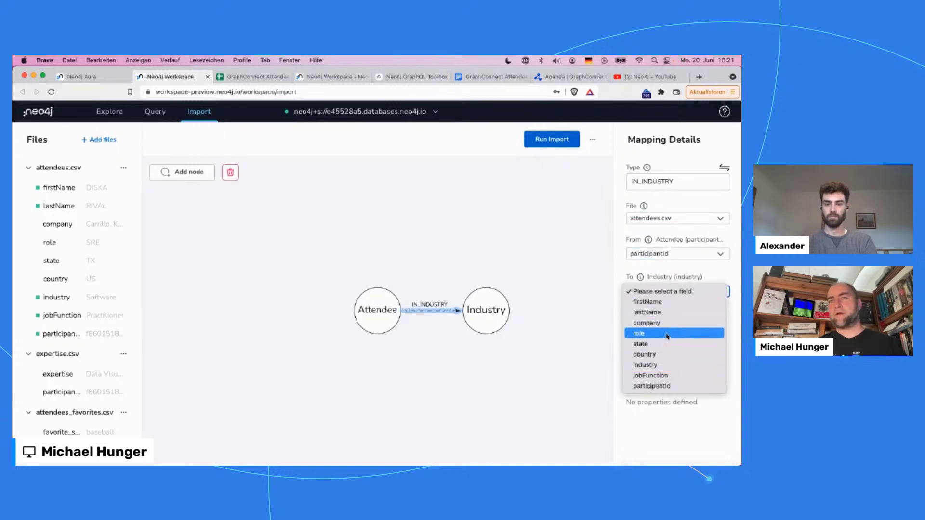
click(666, 364)
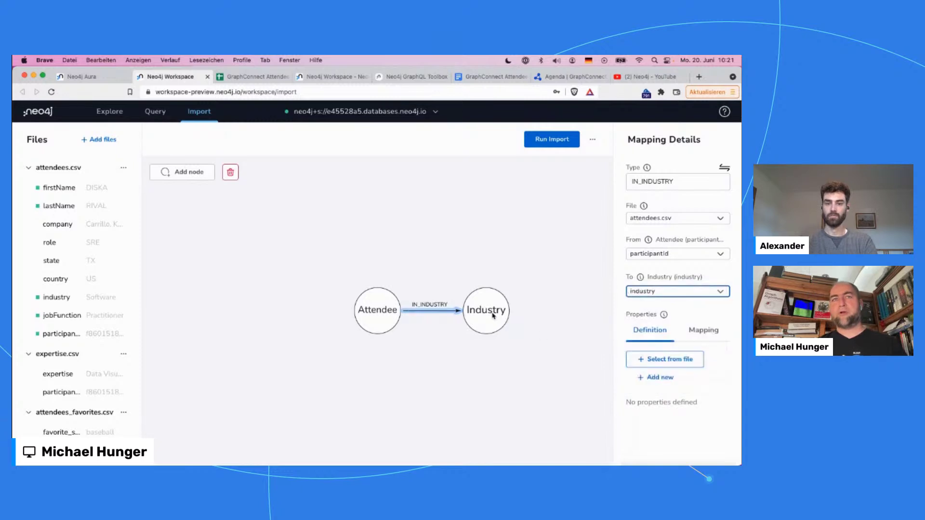
drag(487, 313, 513, 315)
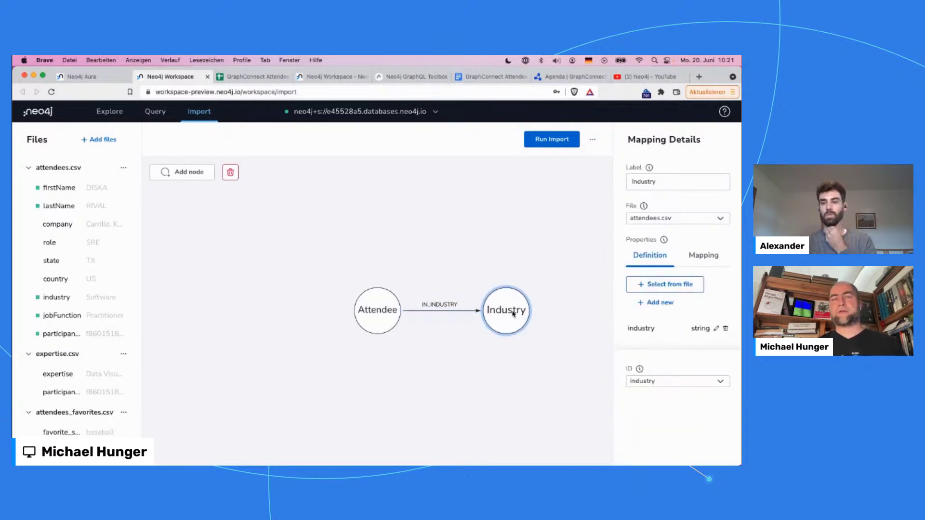
Create a State node linked from Attendee and assign attendees.csv as its file.
drag(393, 316, 242, 309)
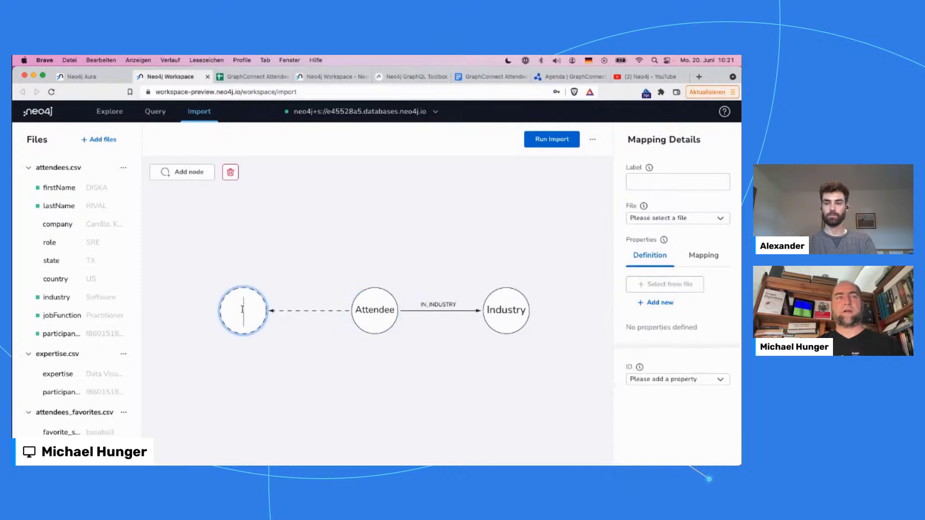
text(State)
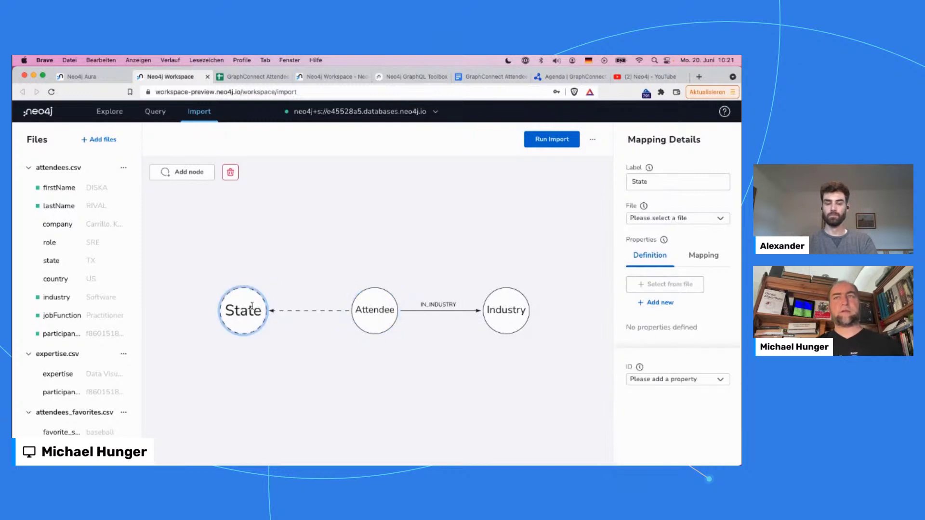
click(658, 221)
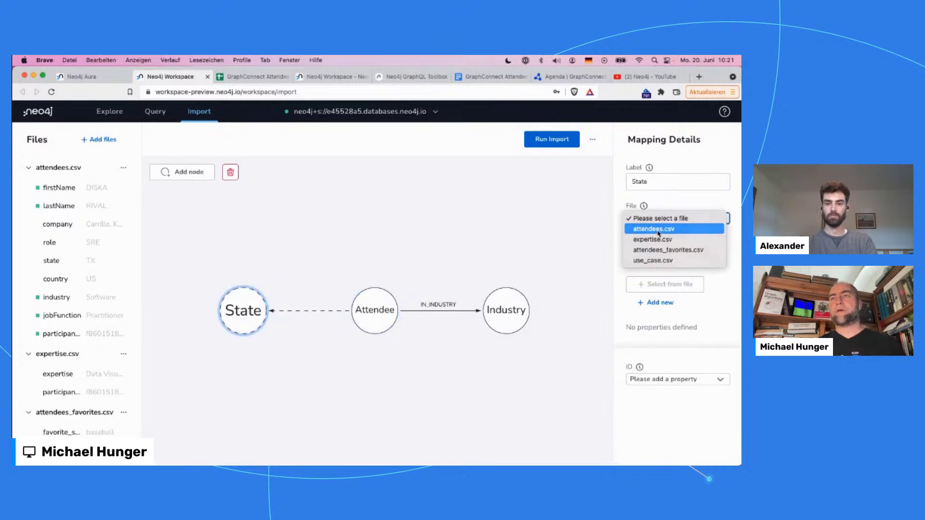
click(658, 227)
Add the state column as a property of the State node and use it as the node's ID.
click(665, 283)
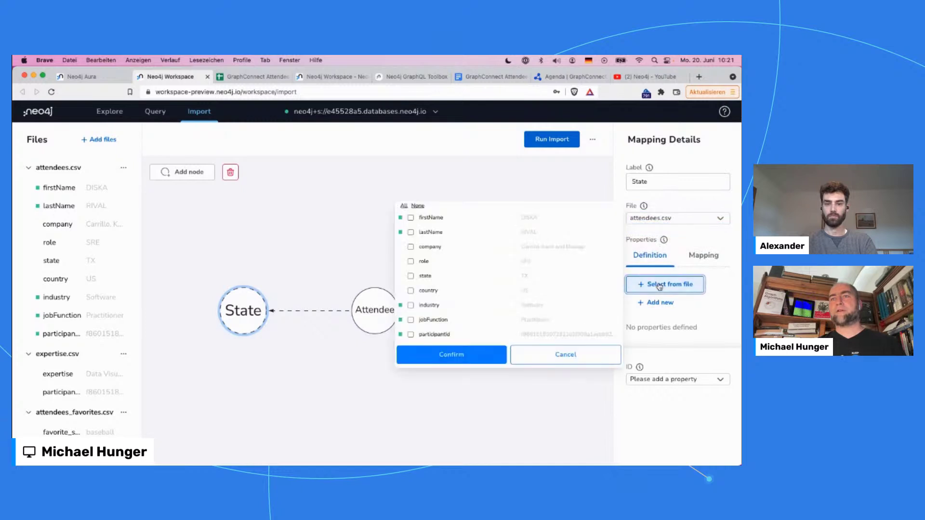
click(411, 276)
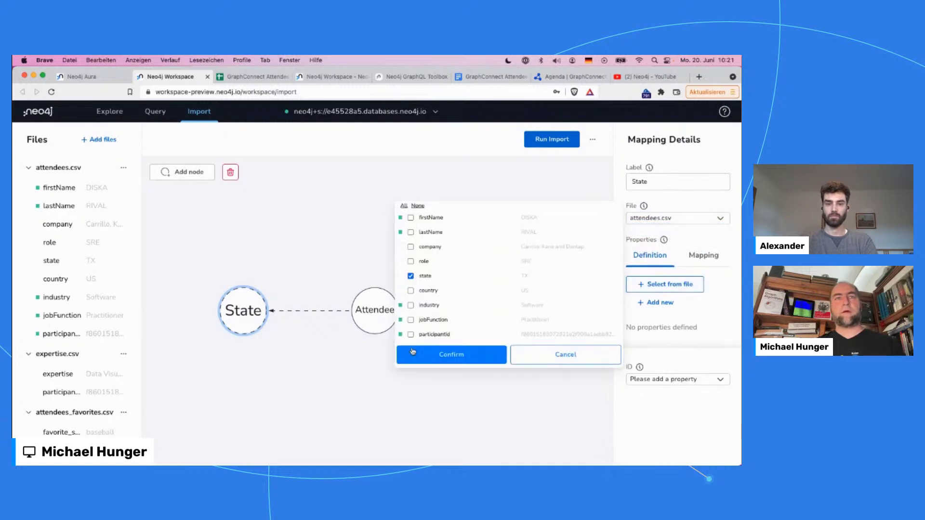
click(413, 352)
click(675, 380)
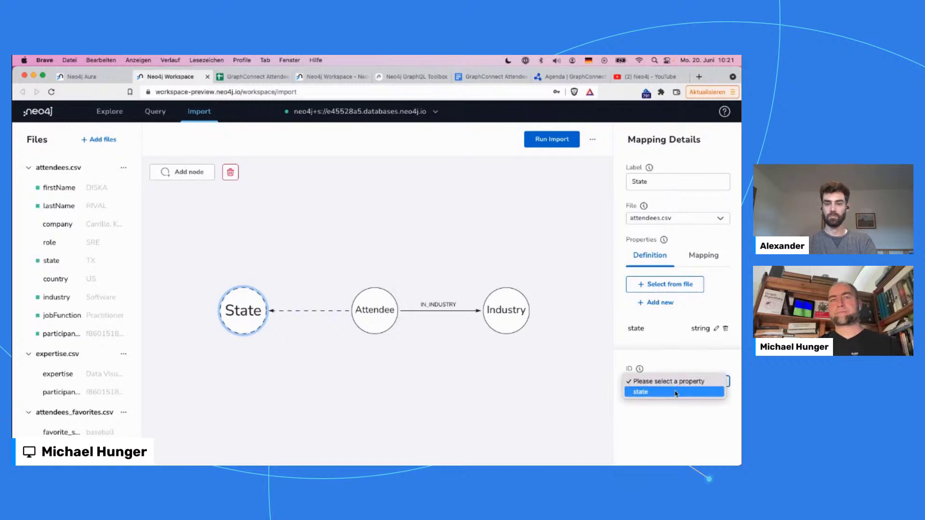
click(641, 392)
Name the relationship from Attendee to State LIVES_IN and map it through attendees.csv from participantId to state.
click(329, 312)
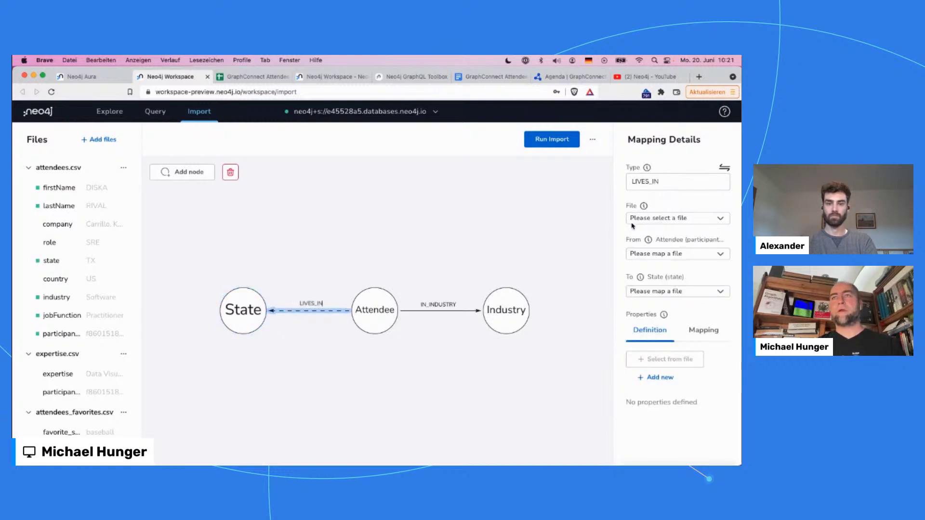
click(664, 218)
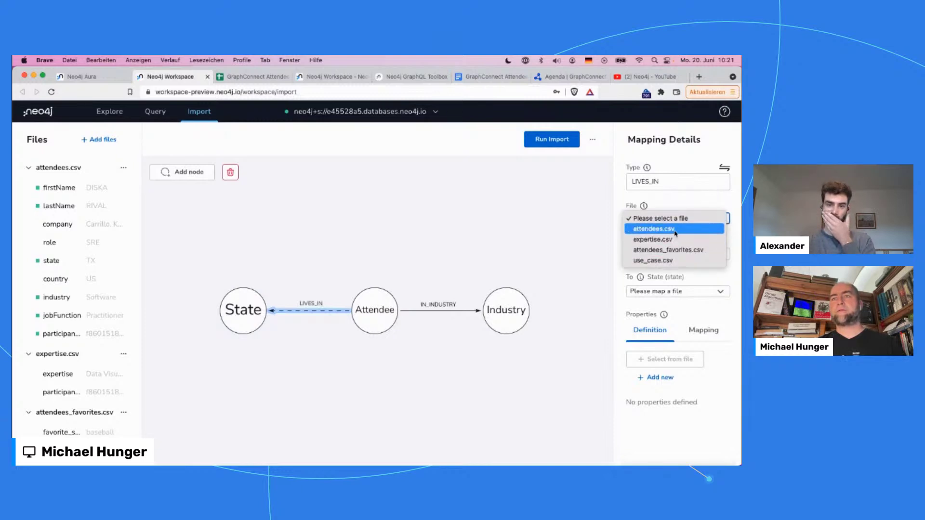
click(676, 230)
click(681, 256)
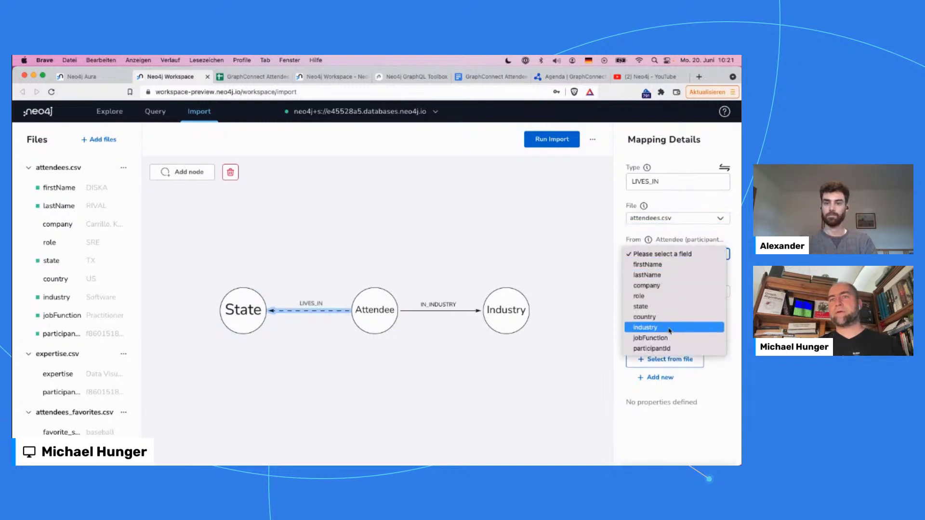
click(655, 348)
click(672, 291)
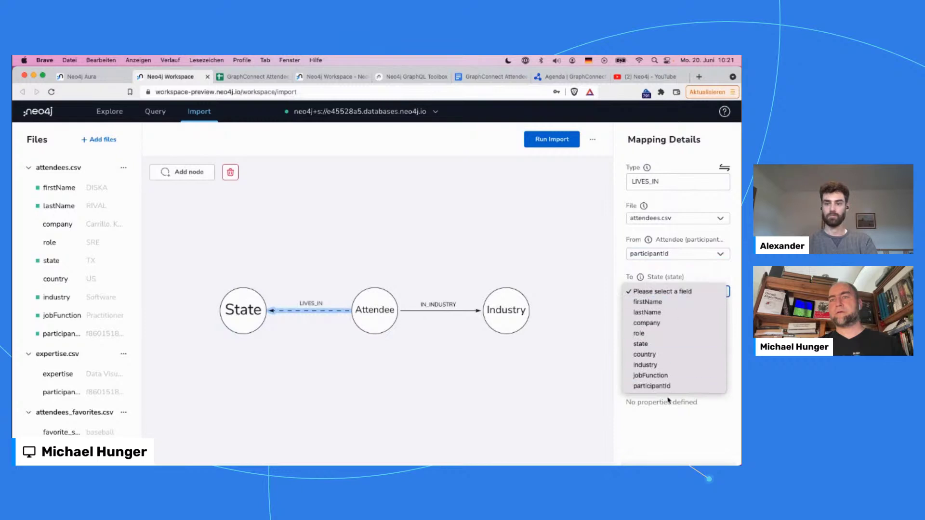
click(678, 344)
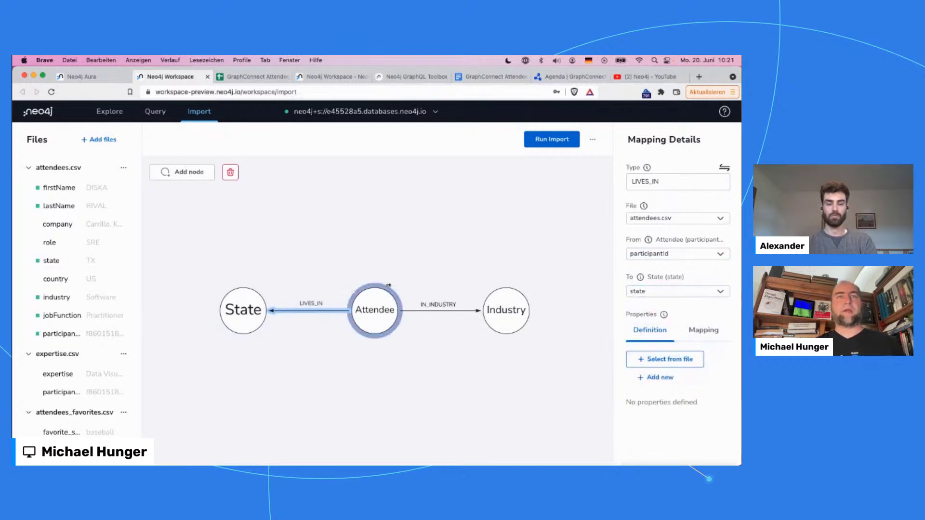
Create a UseCase node linked from Attendee and assign use_case.csv as its file.
drag(391, 289, 460, 224)
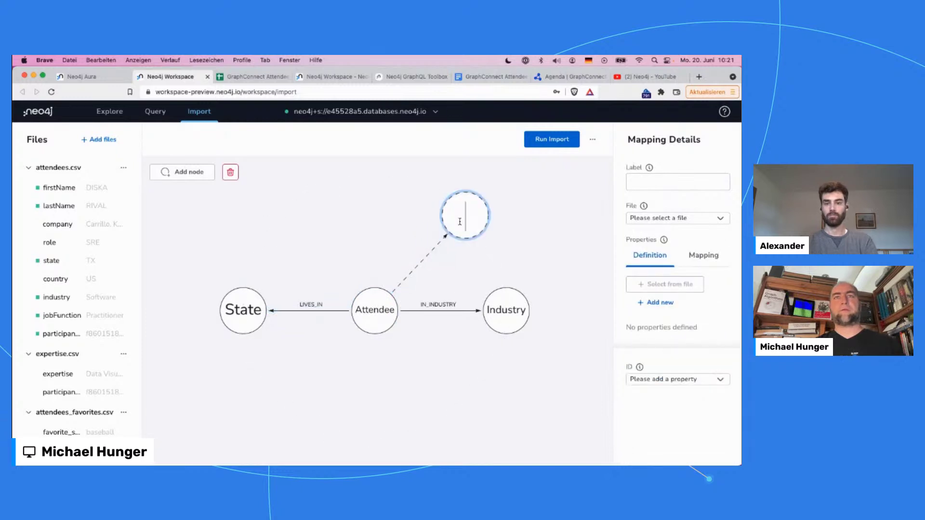
text(UseCase)
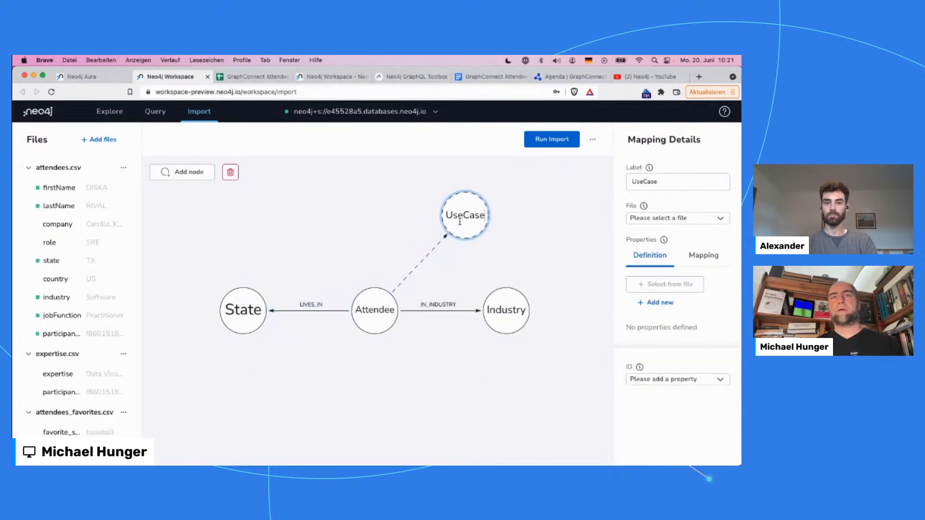
click(687, 218)
click(679, 260)
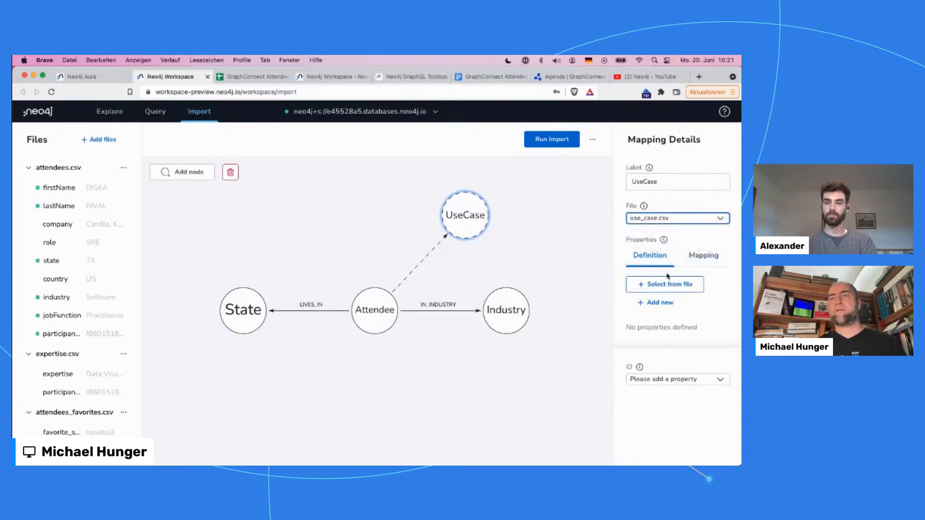
Add the useCase column as a property of the UseCase node and use it as the node's ID.
click(658, 285)
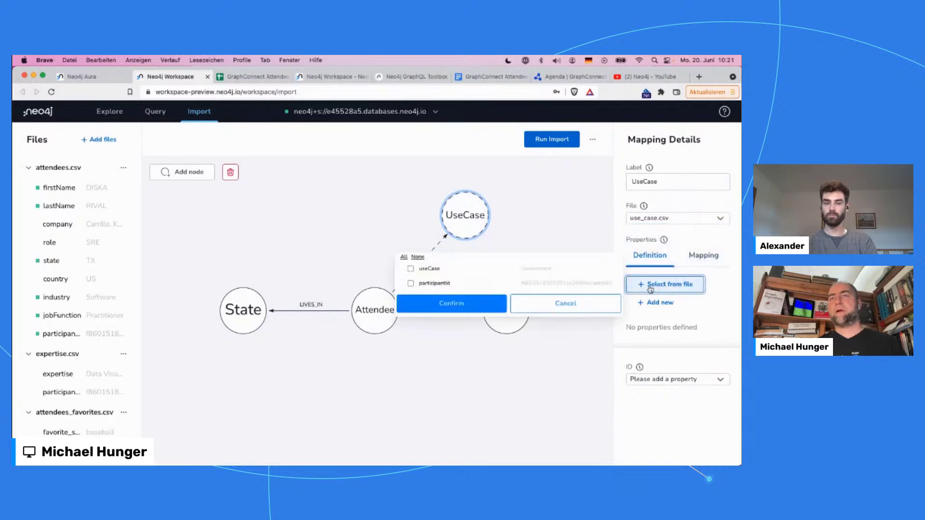
click(411, 269)
click(420, 304)
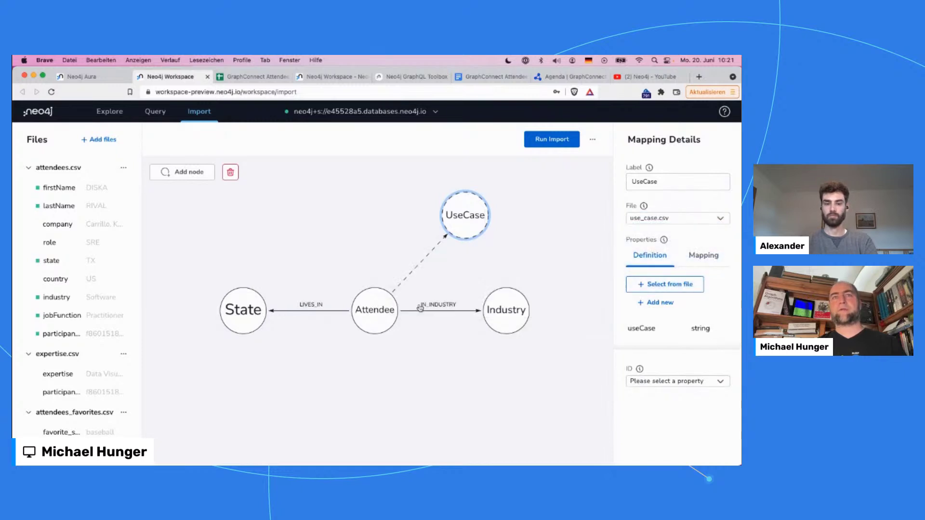
click(650, 381)
click(646, 391)
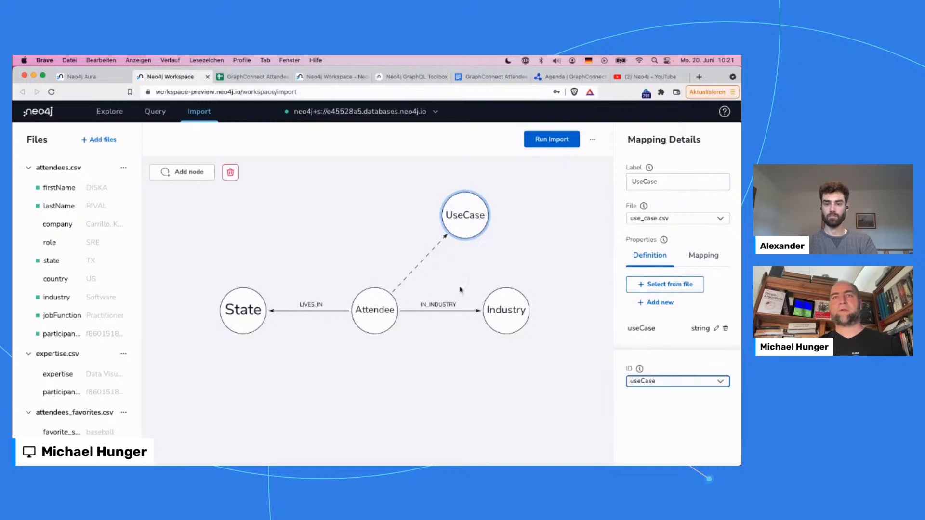
Name the relationship from Attendee to UseCase HAS_USECASE and map it through use_case.csv from participantId to useCase.
click(413, 274)
text(HAS_U)
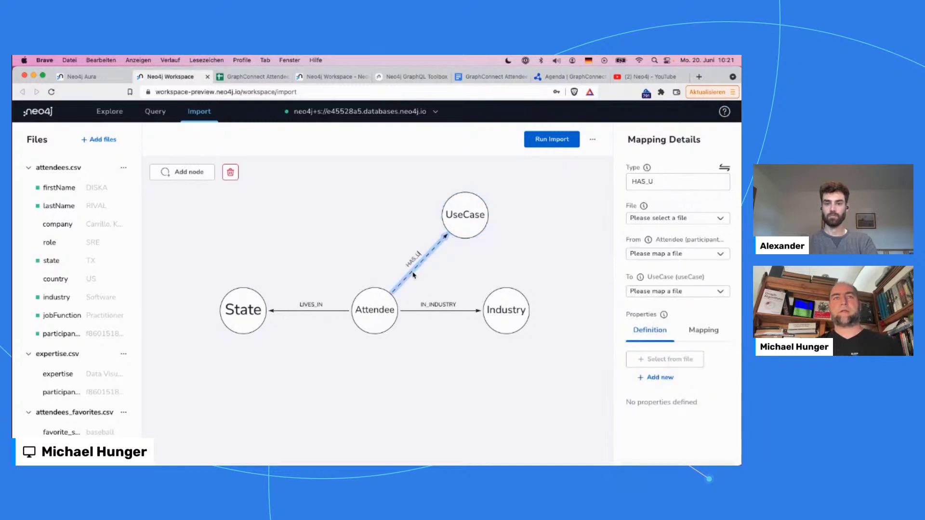
text(SECASE)
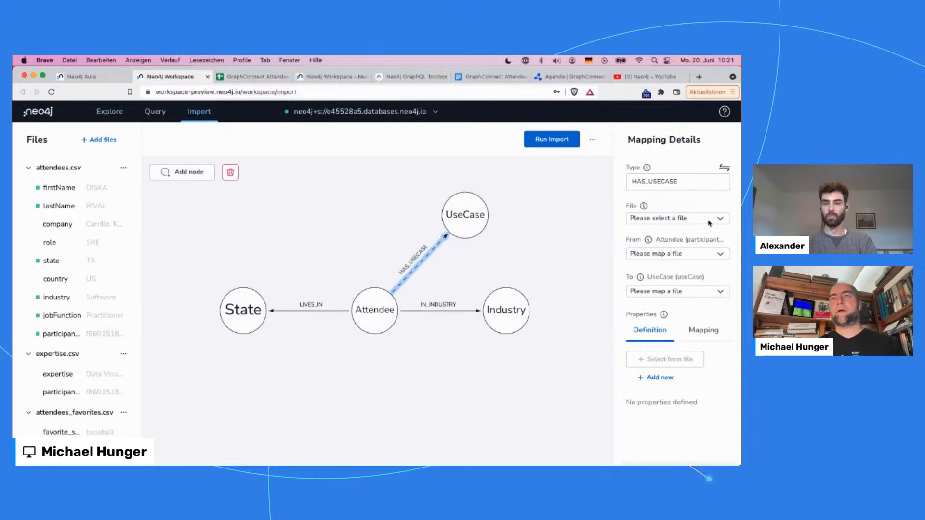
click(709, 221)
click(696, 261)
click(697, 256)
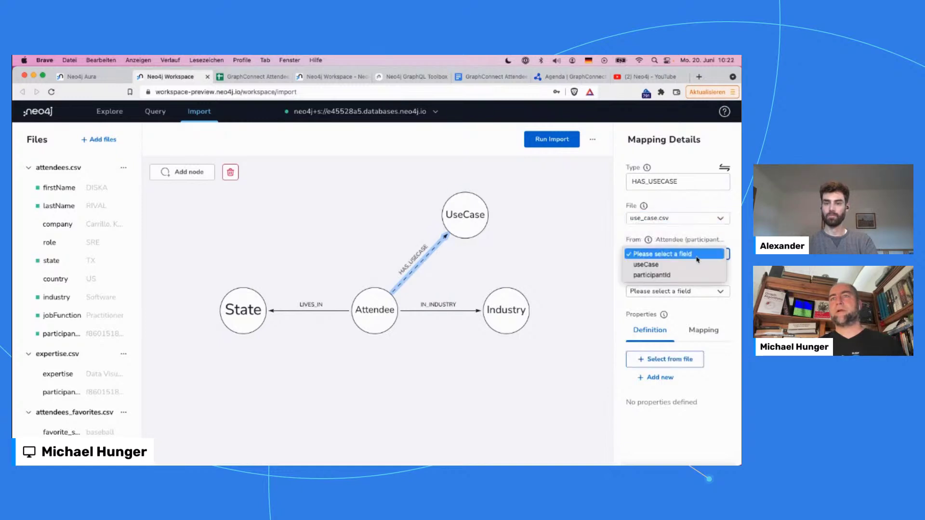
click(696, 274)
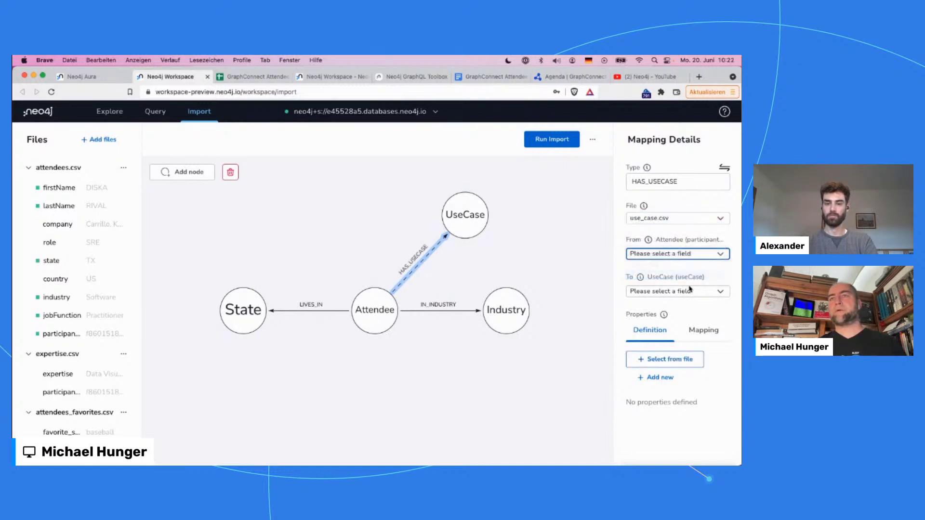
click(684, 292)
click(675, 302)
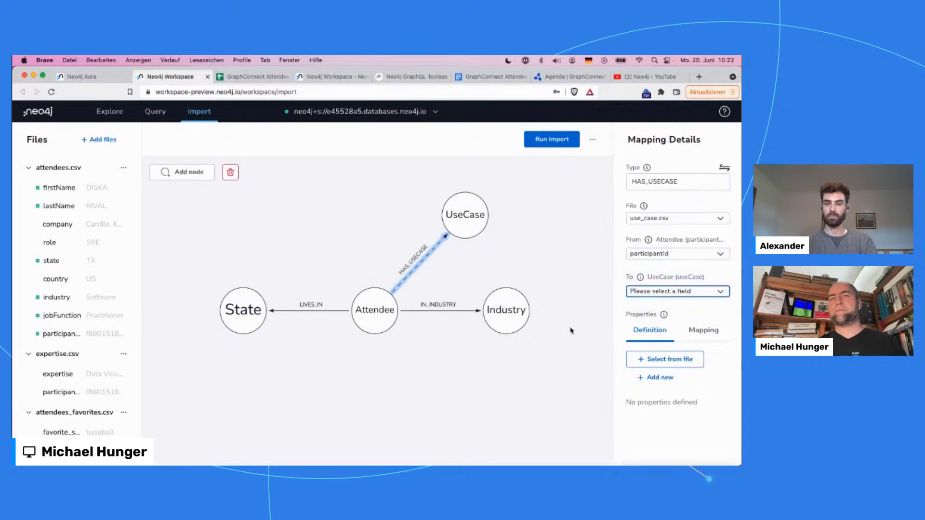
click(455, 214)
drag(454, 218, 456, 219)
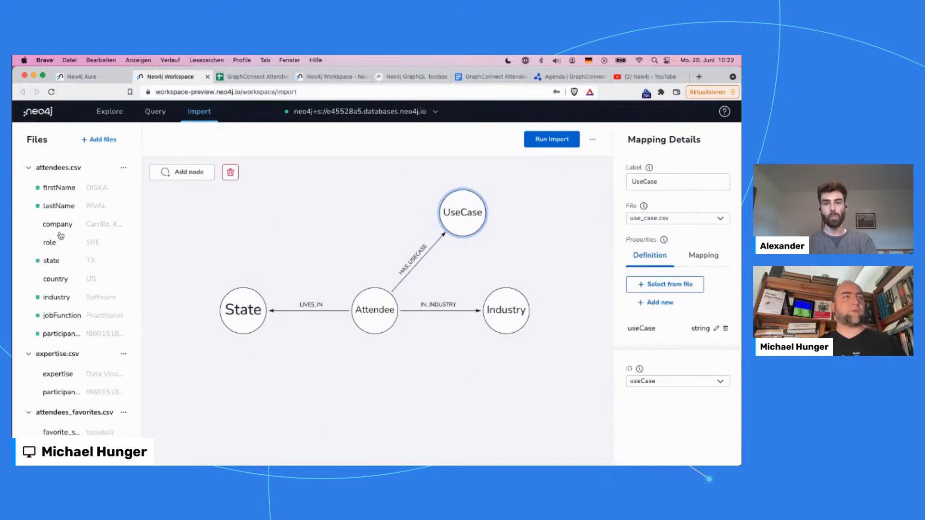
Open the prepared model with data from attendee_graph_full_data-importer.zip in the gc-attendees folder.
scroll(64, 261, down, 5)
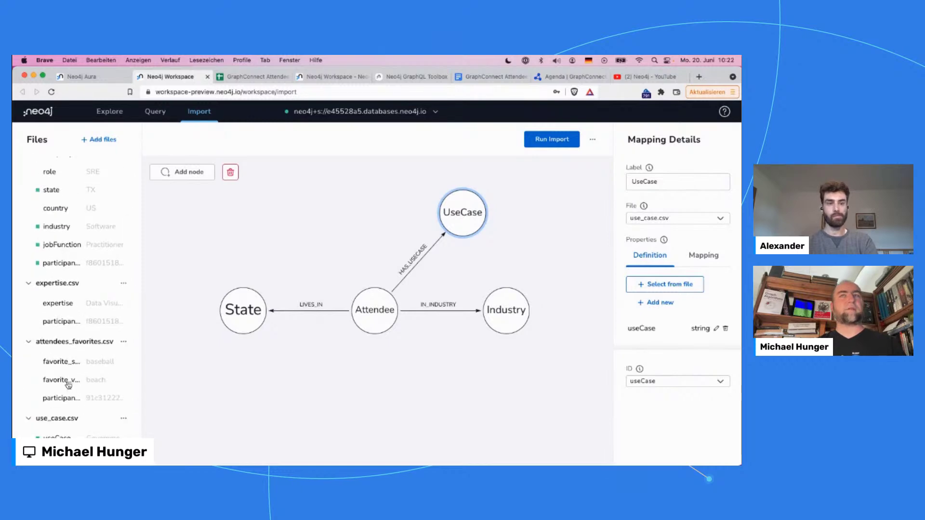
mouse_move(470, 215)
mouse_down()
mouse_move(478, 217)
mouse_move(456, 217)
mouse_move(466, 216)
mouse_up()
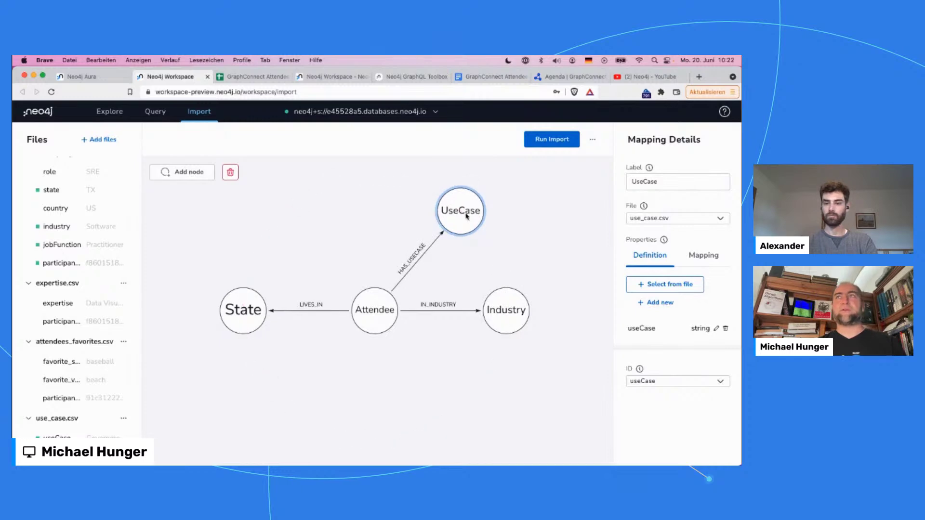
click(593, 140)
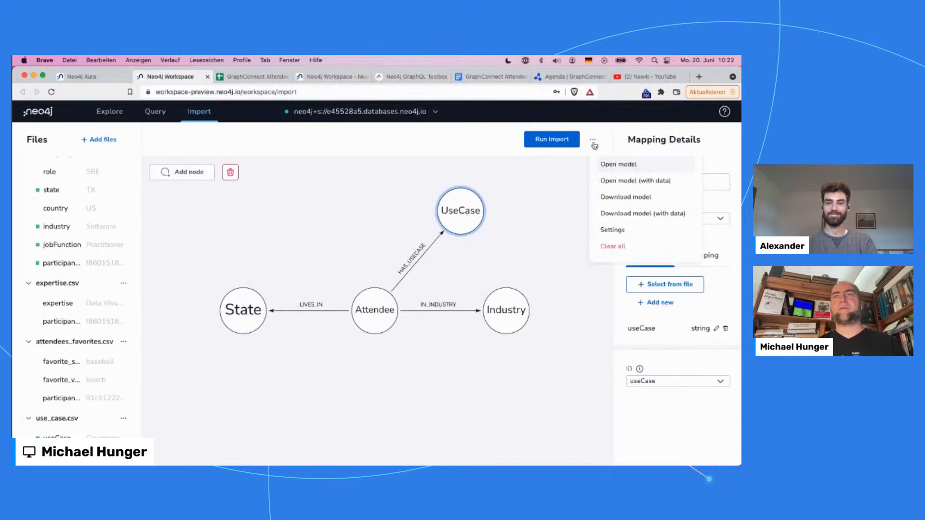
click(615, 181)
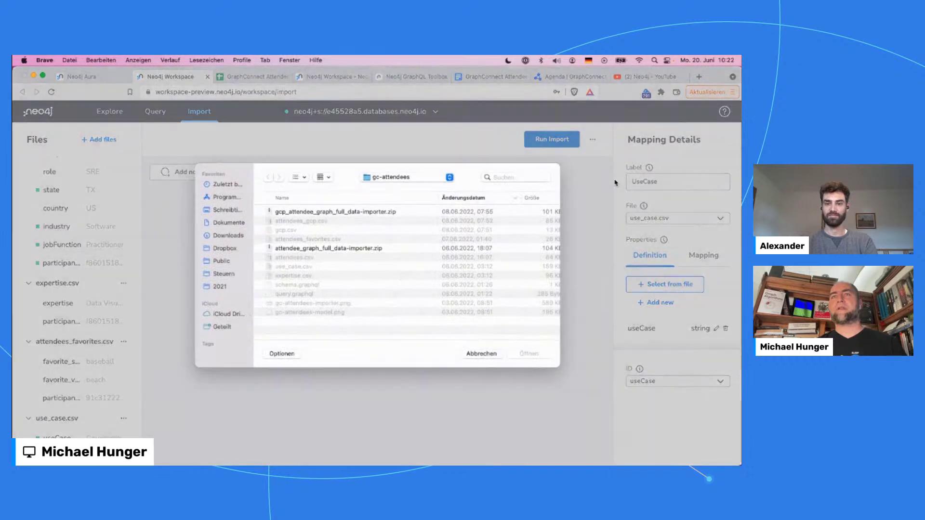
double_click(319, 252)
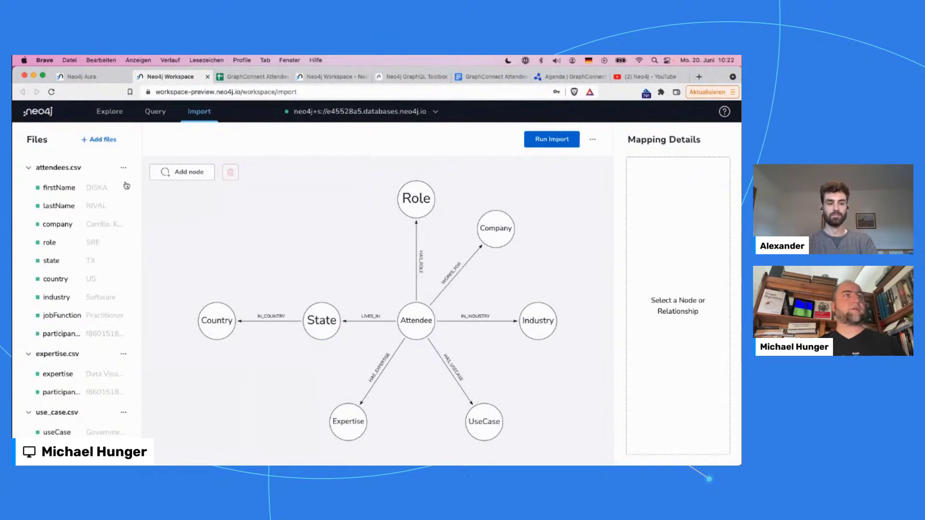
Add attendees_favorites.csv to the model's files and collapse the attendees.csv column list.
click(100, 139)
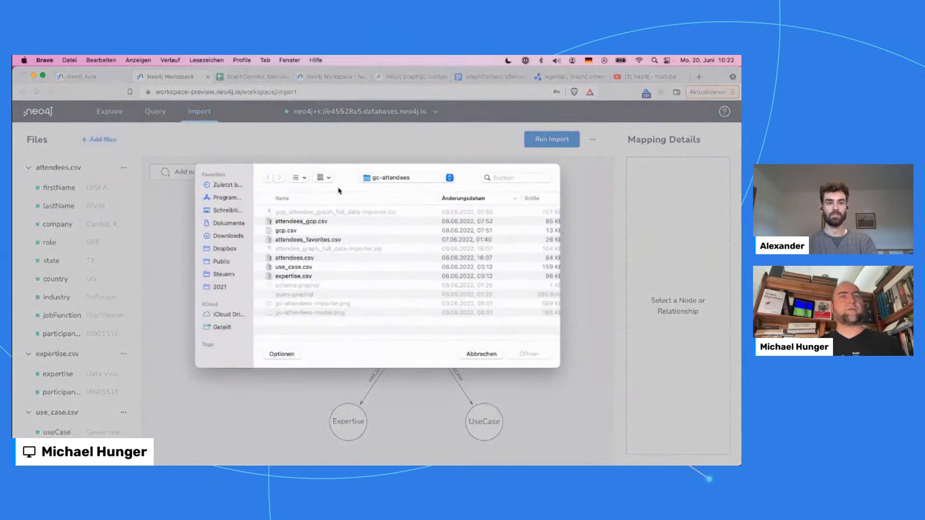
double_click(313, 242)
scroll(72, 343, down, 3)
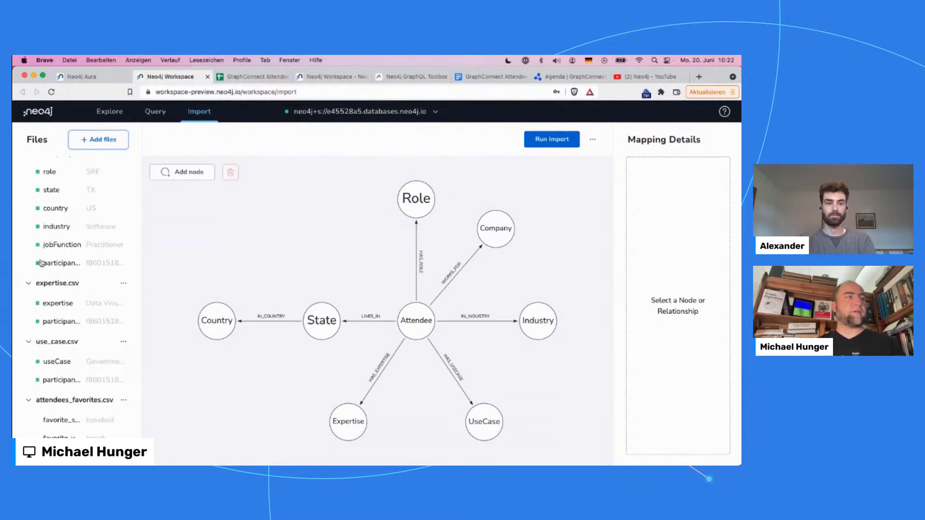
scroll(36, 258, up, 5)
click(29, 168)
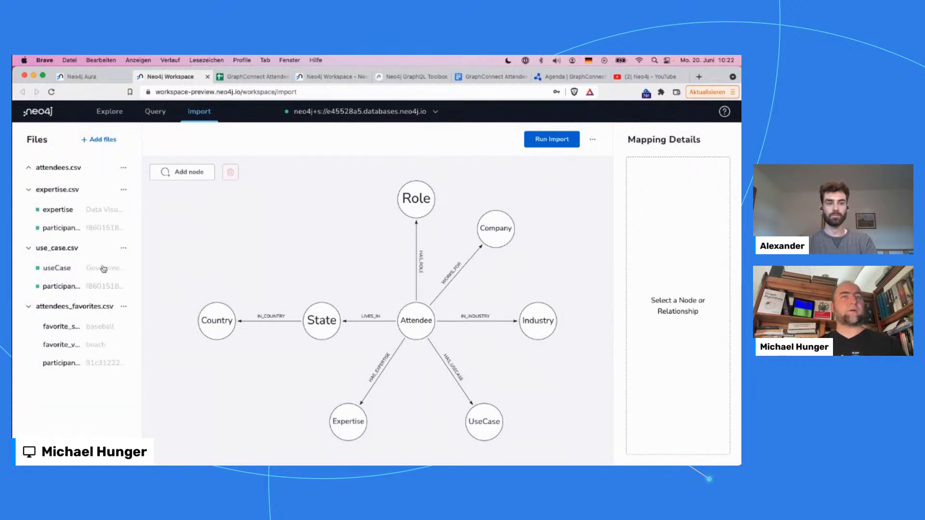
Create a Sport node linked from Attendee and assign attendees_favorites.csv as its file.
drag(403, 307, 323, 248)
text(S)
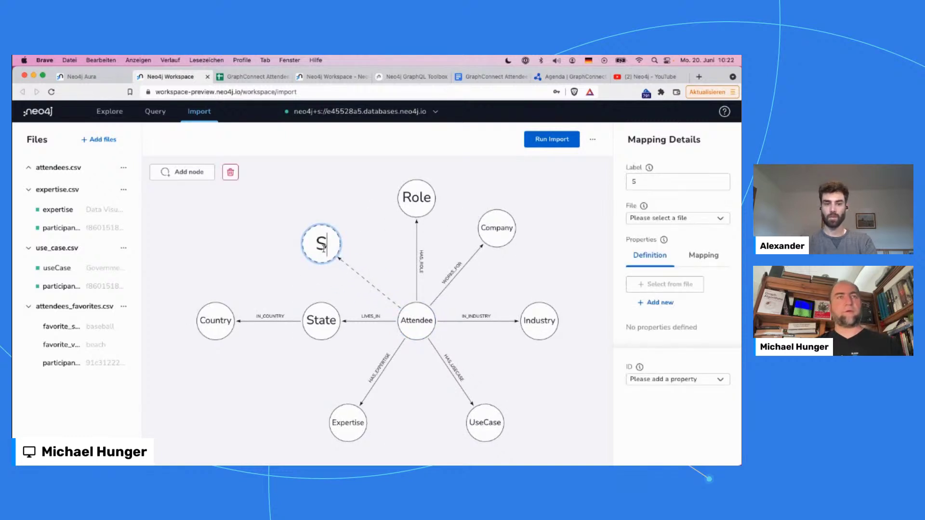
text(port)
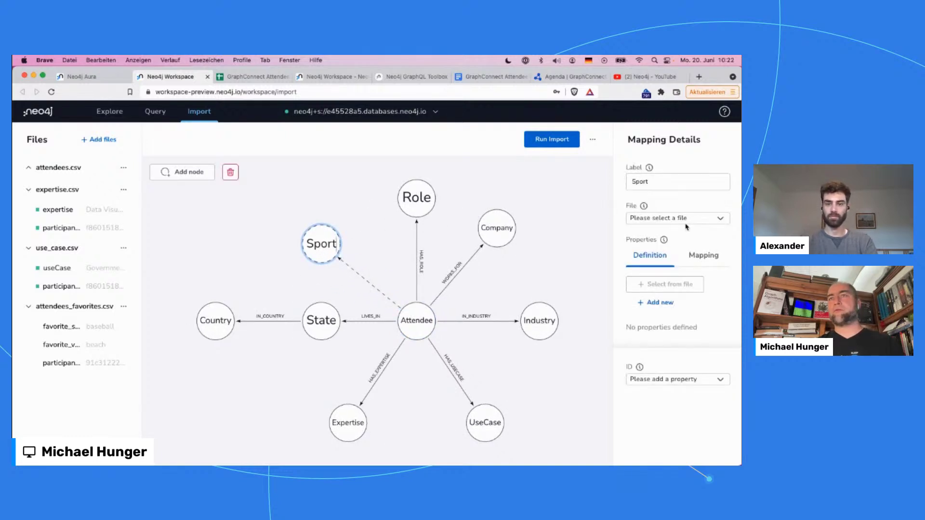
click(690, 218)
click(671, 260)
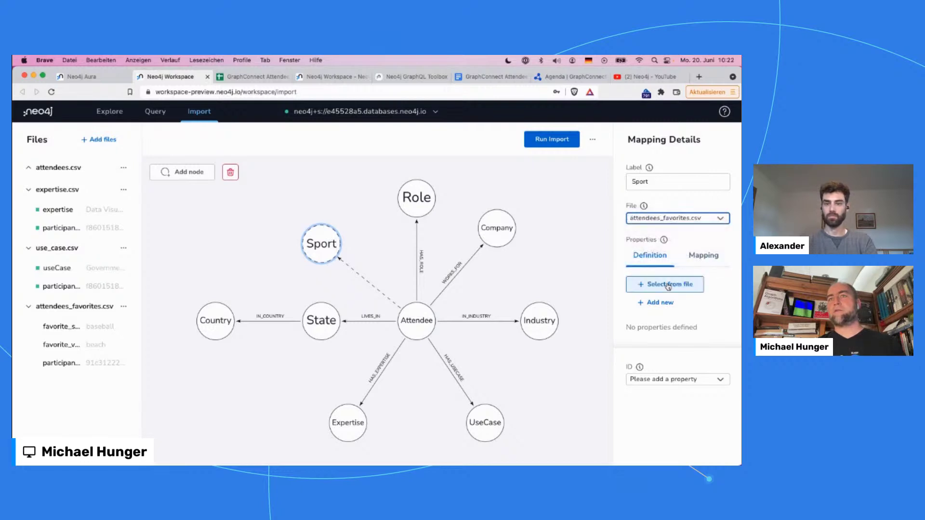
Add the favorite_sport column as a property of the Sport node and use it as the node's ID.
click(668, 286)
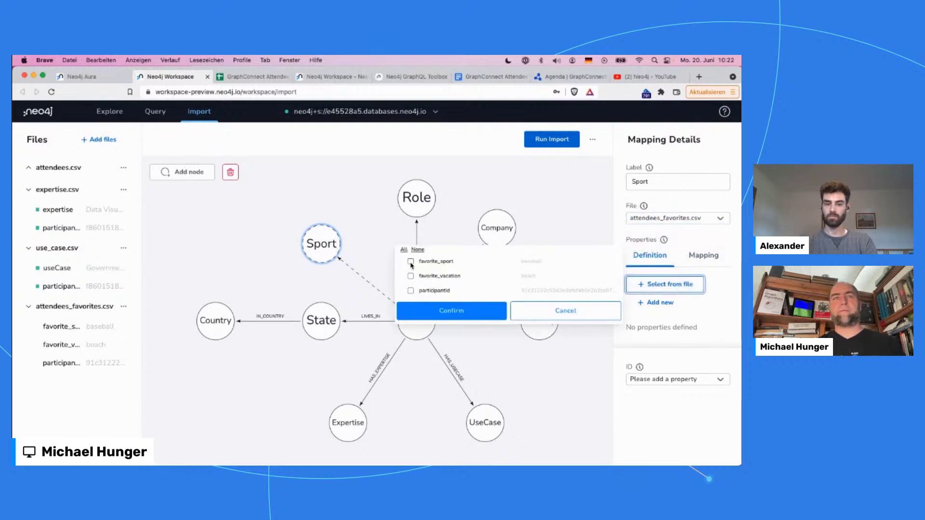
click(410, 262)
click(420, 317)
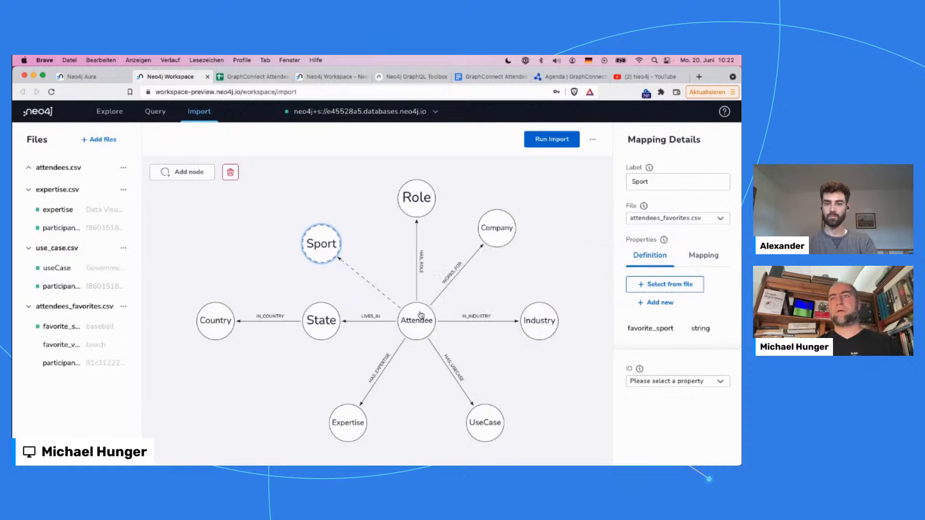
click(643, 383)
click(651, 392)
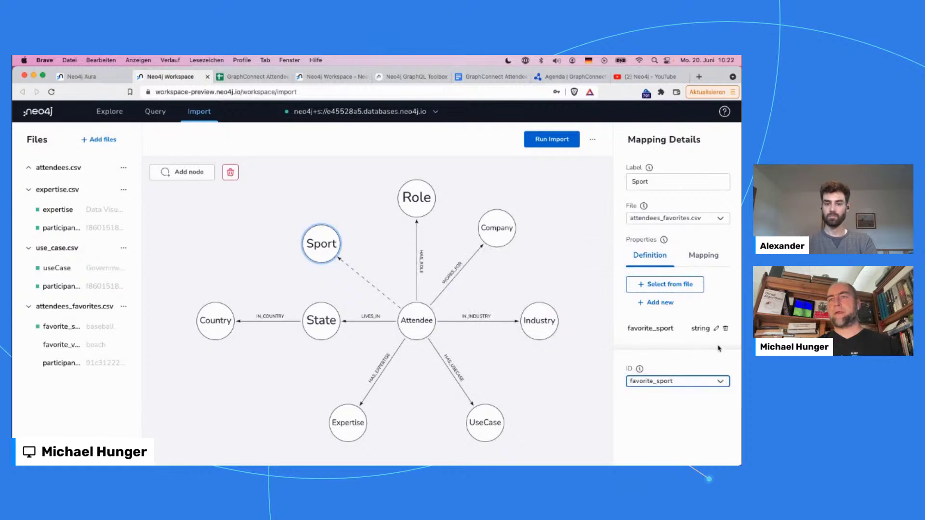
Rename the Sport node's favorite_sport property to sport.
click(717, 331)
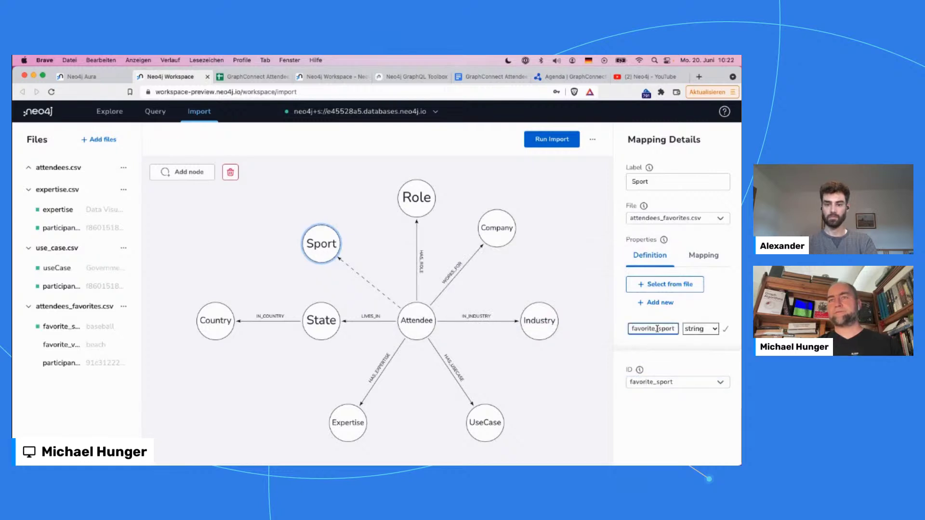
click(657, 329)
key(shift+Home)
key(BackSpace)
click(726, 332)
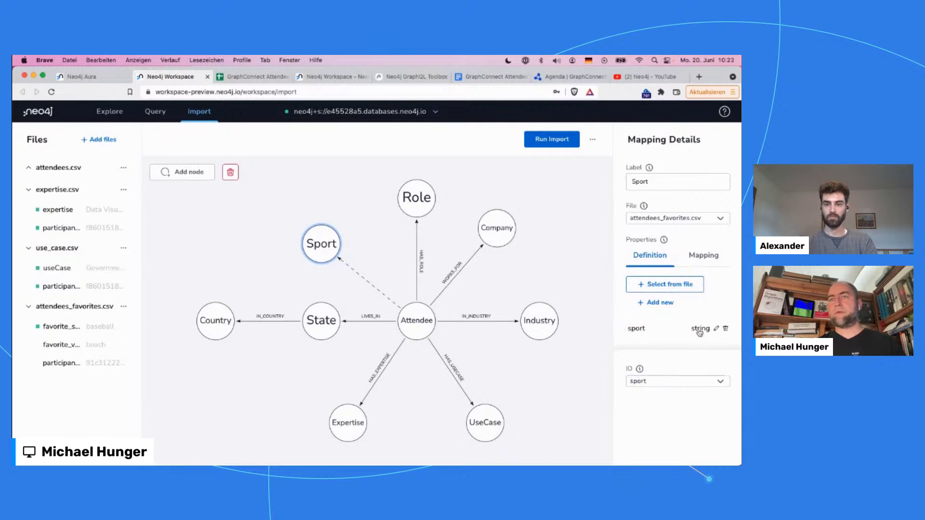
Name the relationship from Attendee to Sport FAV_SPORT and map it through attendees_favorites.csv from participantId to favorite_sport.
click(367, 282)
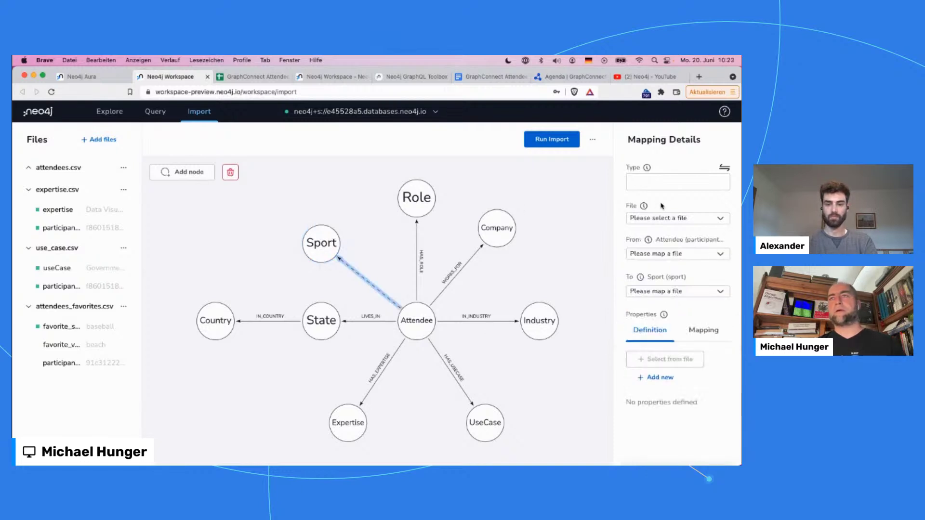
click(656, 182)
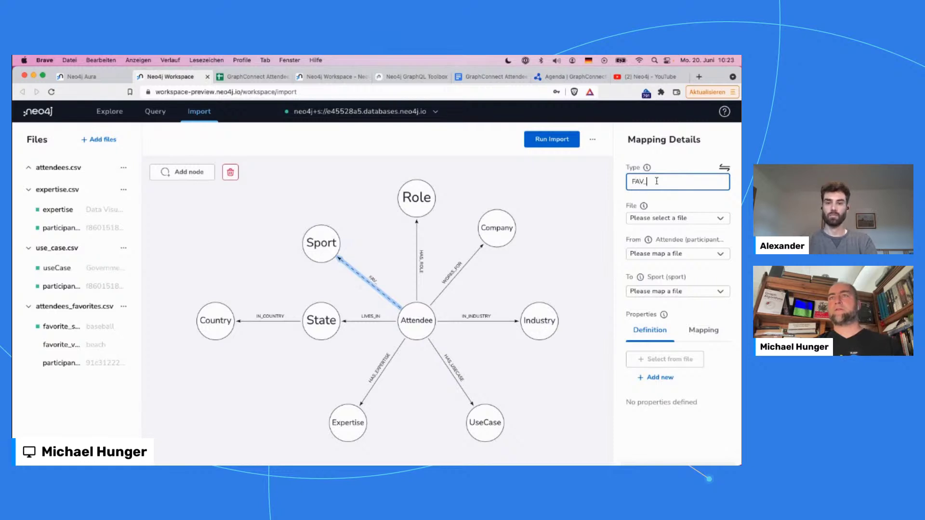
text(FAV_SPOR)
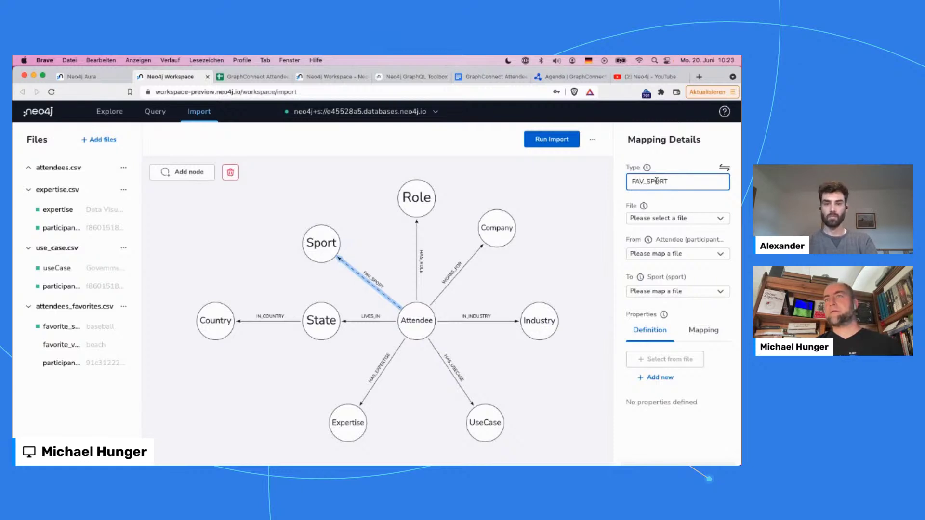
text(T)
click(699, 219)
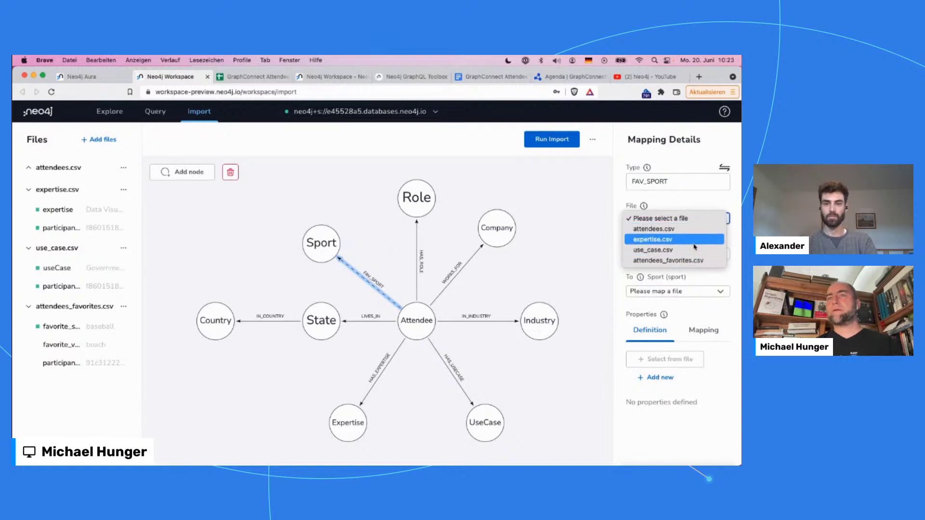
click(692, 261)
click(694, 259)
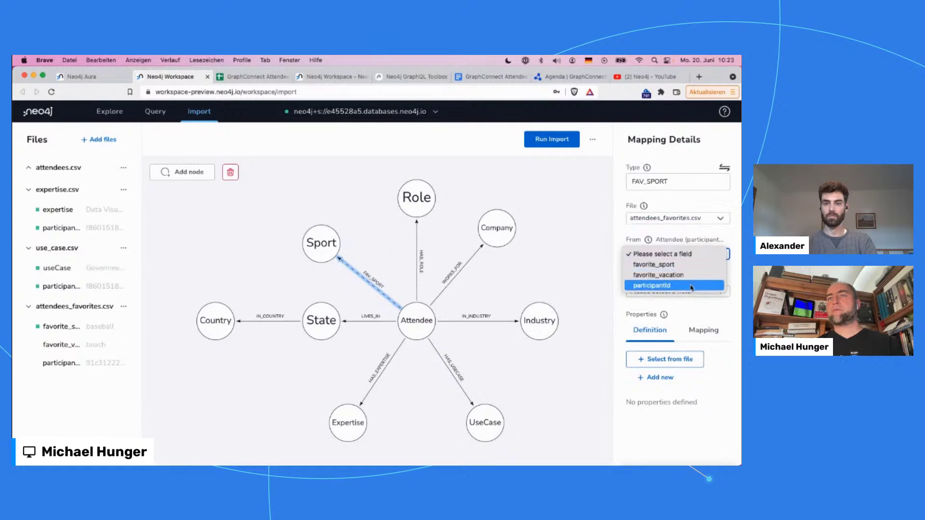
click(694, 285)
click(694, 292)
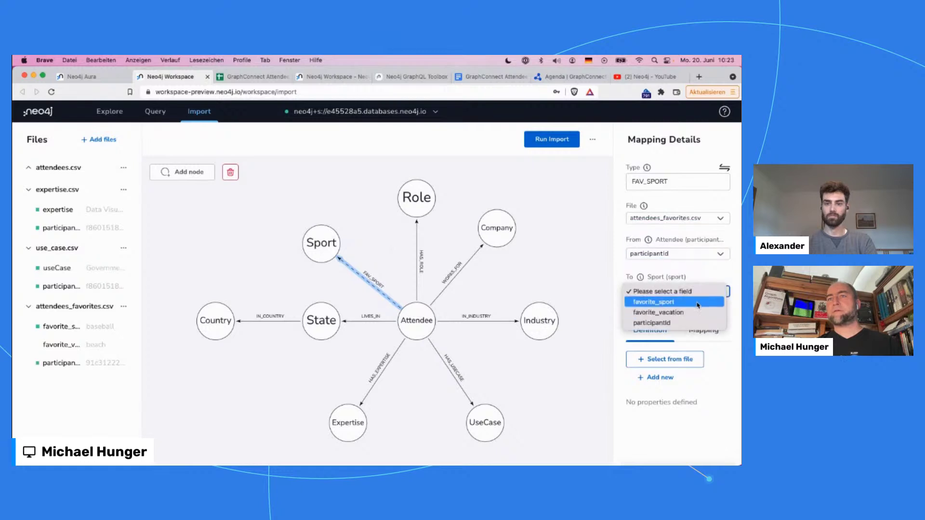
click(694, 302)
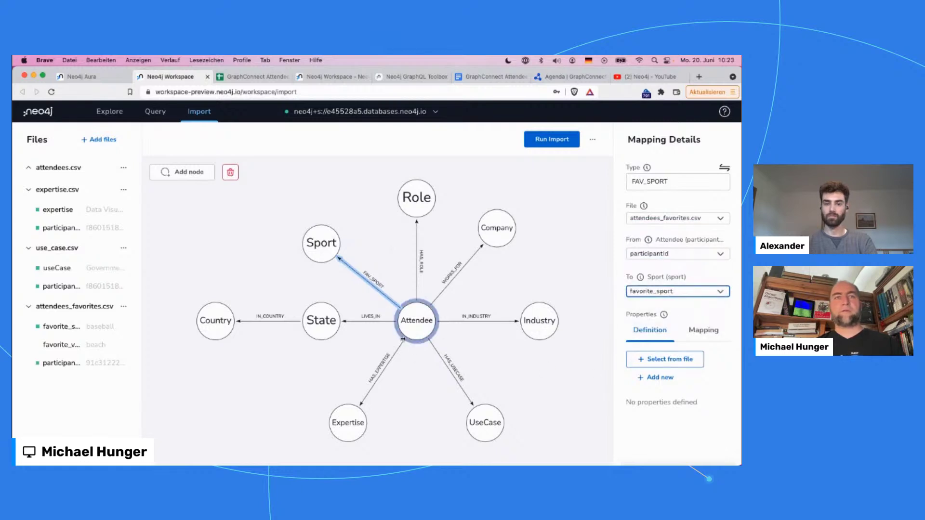
Create a Vacation node linked from Attendee and assign attendees_favorites.csv as its file.
drag(406, 337, 305, 366)
text(Vacation)
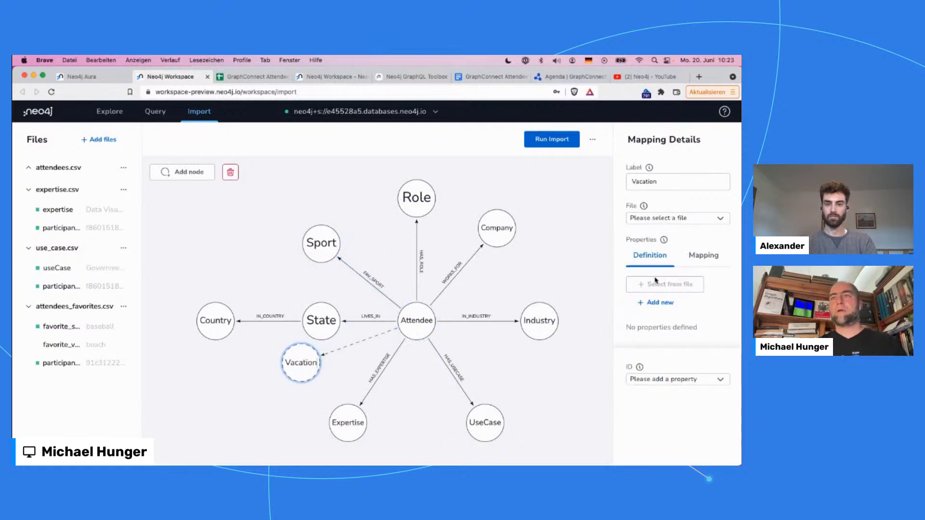
click(660, 220)
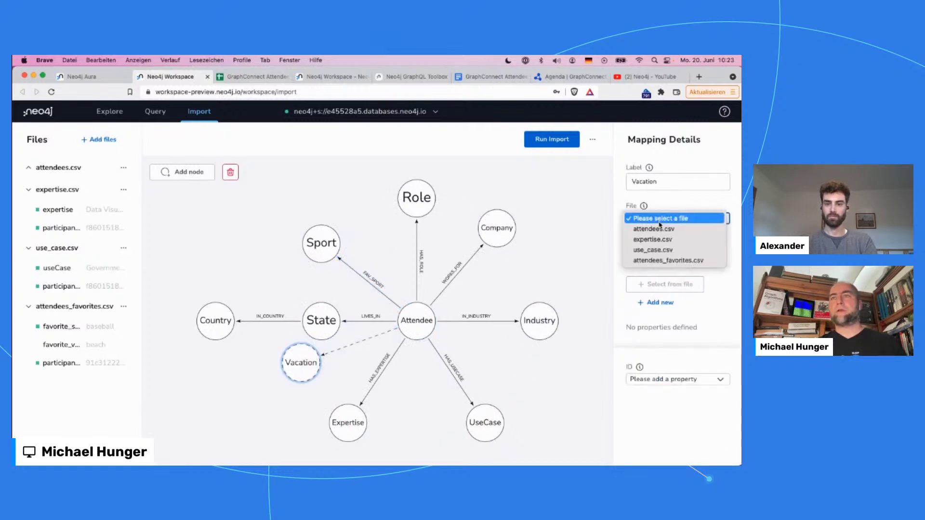
click(652, 263)
Add the favorite_vacation column from the file as a property of the Vacation node.
click(666, 284)
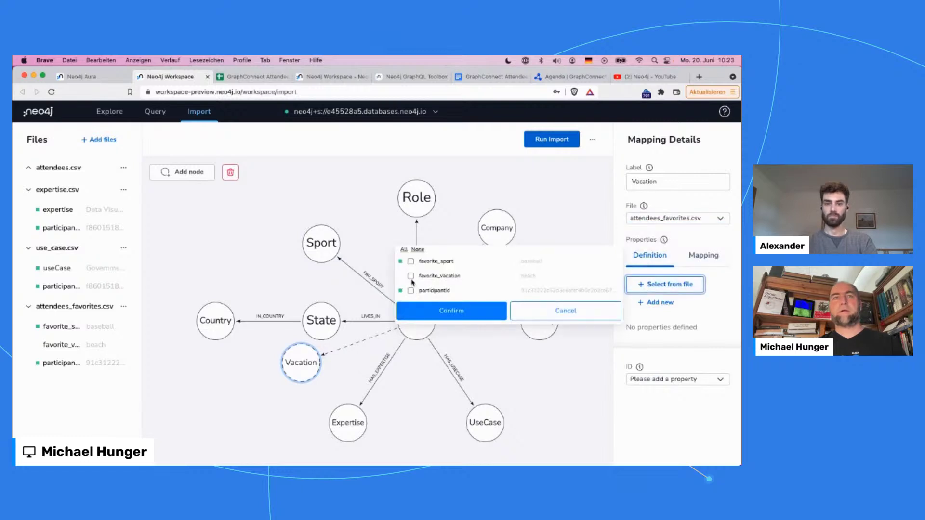
click(411, 276)
click(423, 310)
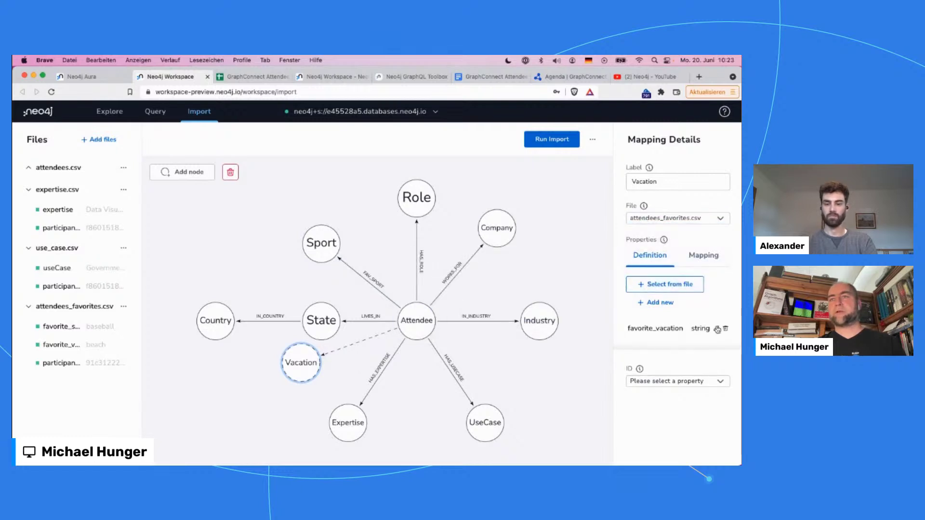
Rename the Vacation node's favorite_vacation property to vacation and use it as the node's ID.
click(718, 330)
click(658, 329)
key(shift+Home)
key(BackSpace)
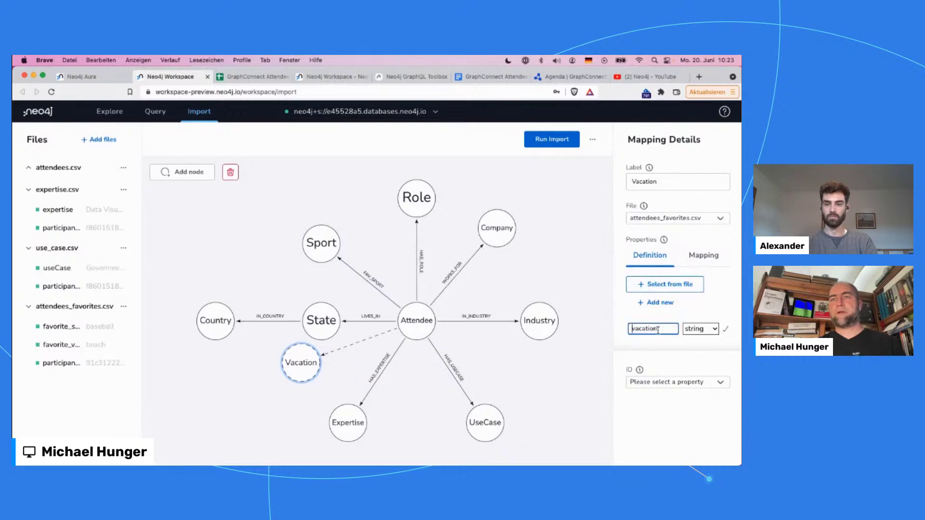
click(725, 329)
click(677, 382)
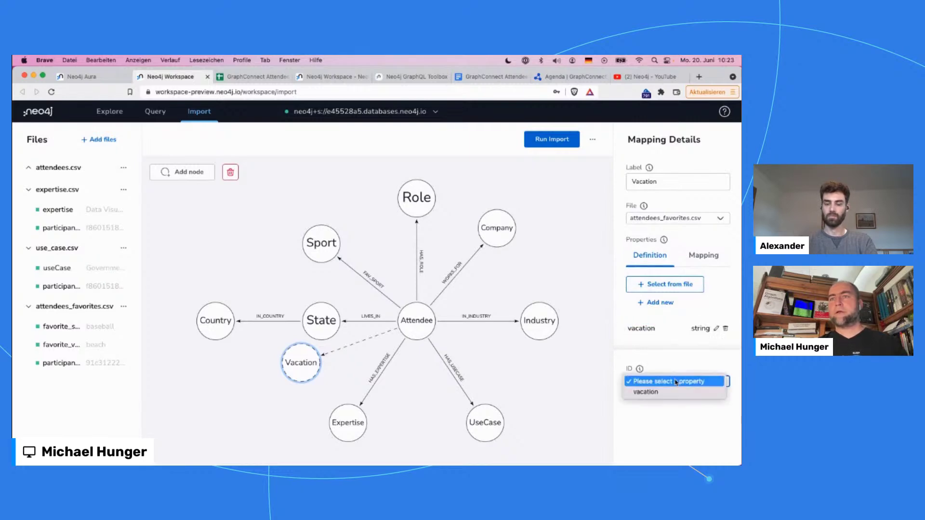
click(669, 394)
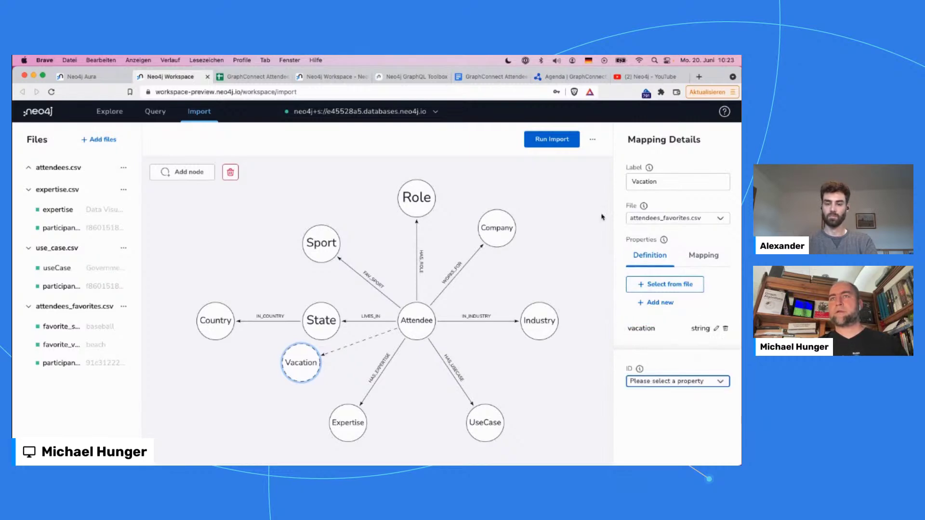
Name the relationship from Attendee to Vacation FAV_VACATION and map it through attendees_favorites.csv from participantId to favorite_vacation.
click(376, 338)
click(676, 179)
text(FAV_)
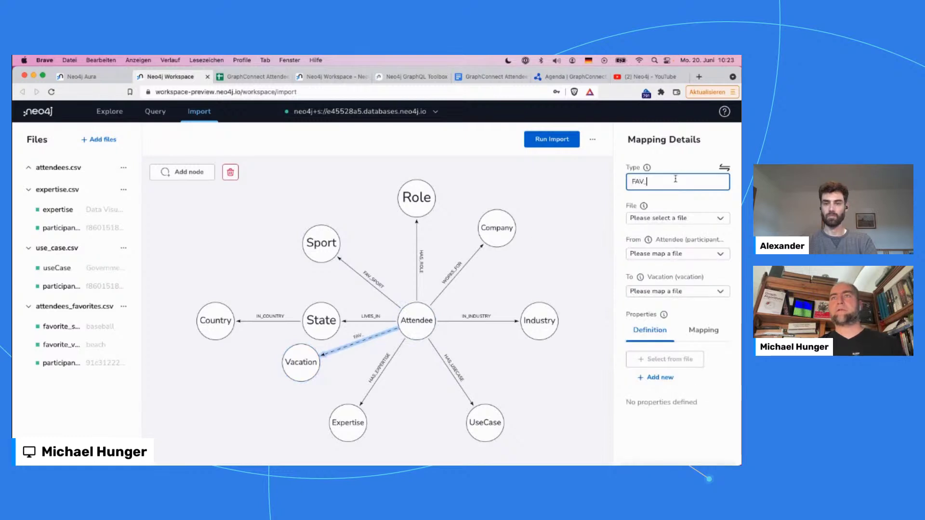
text(VACATION)
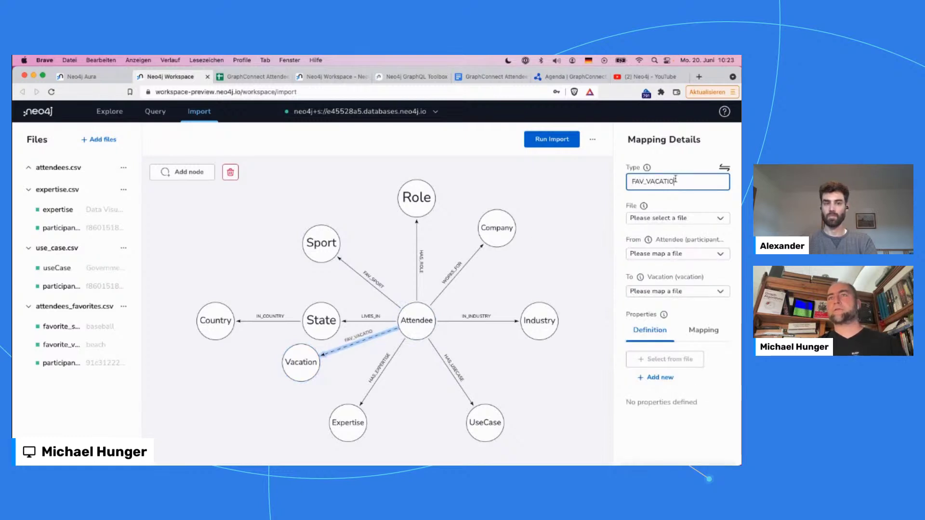
click(677, 217)
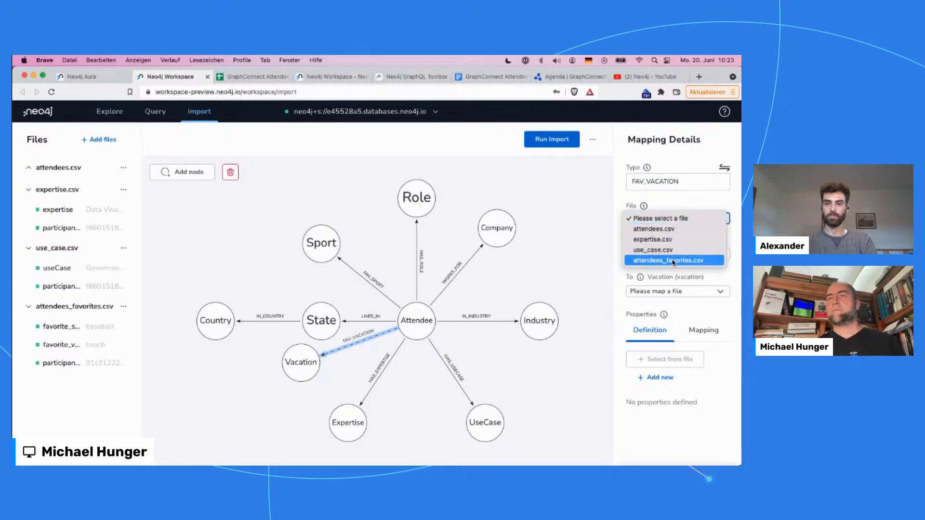
click(674, 260)
click(674, 254)
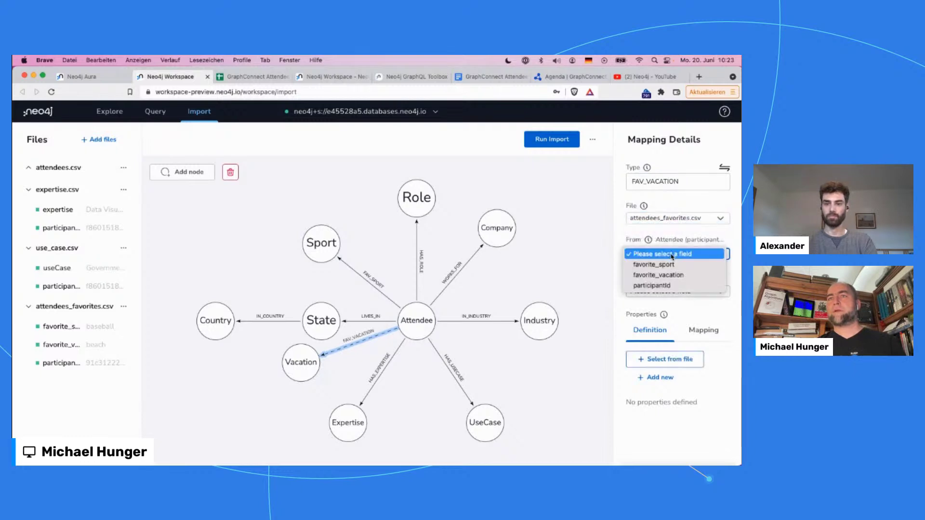
click(672, 287)
click(673, 291)
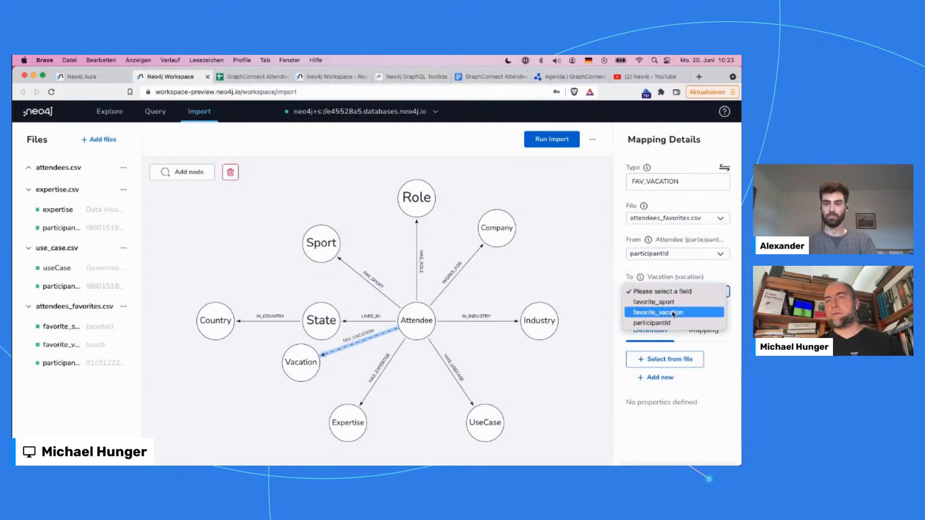
click(674, 314)
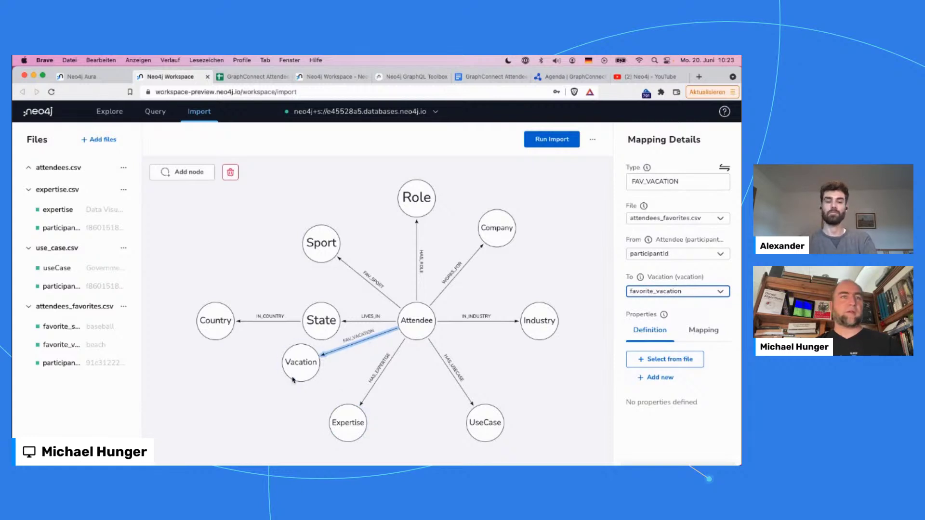
Rearrange the Vacation, Sport, State and Expertise nodes so they are spread more evenly around the Attendee node.
drag(296, 378, 300, 393)
drag(316, 245, 324, 238)
drag(319, 319, 296, 319)
click(295, 319)
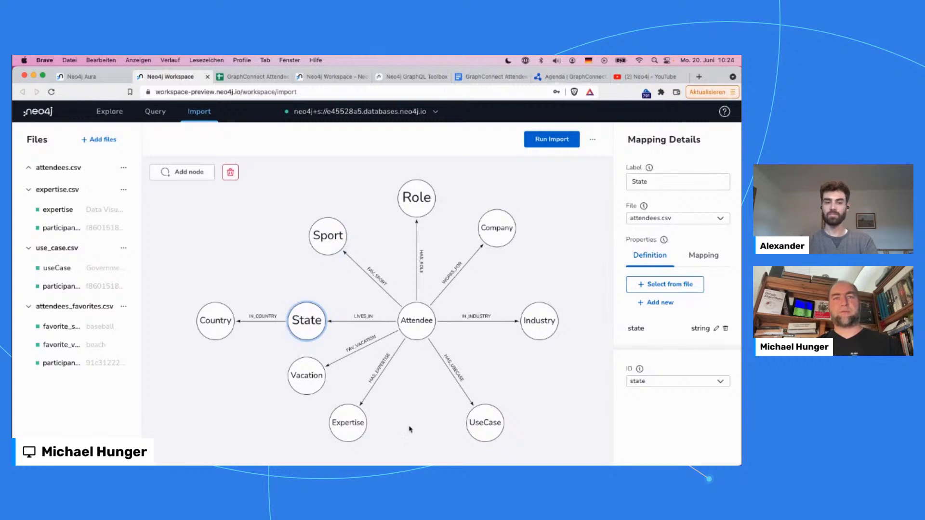
drag(346, 430, 373, 431)
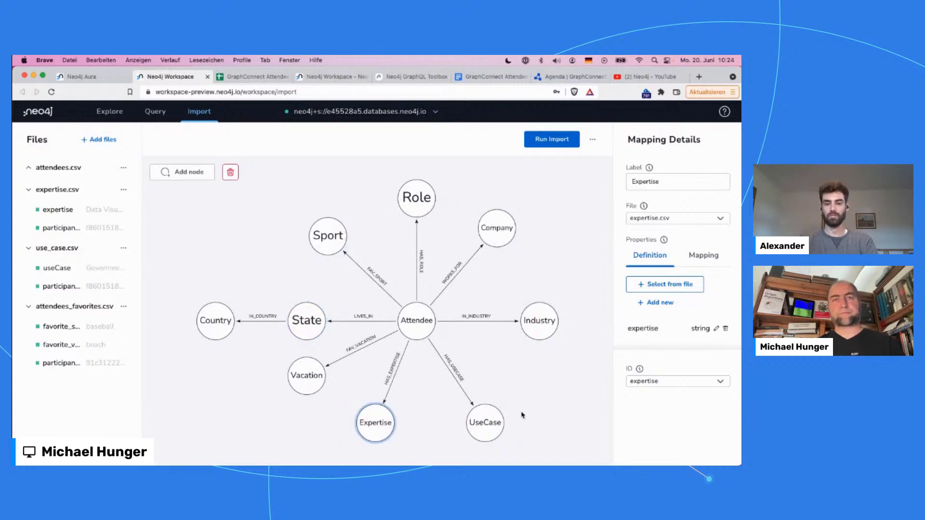
drag(477, 248, 539, 198)
click(538, 198)
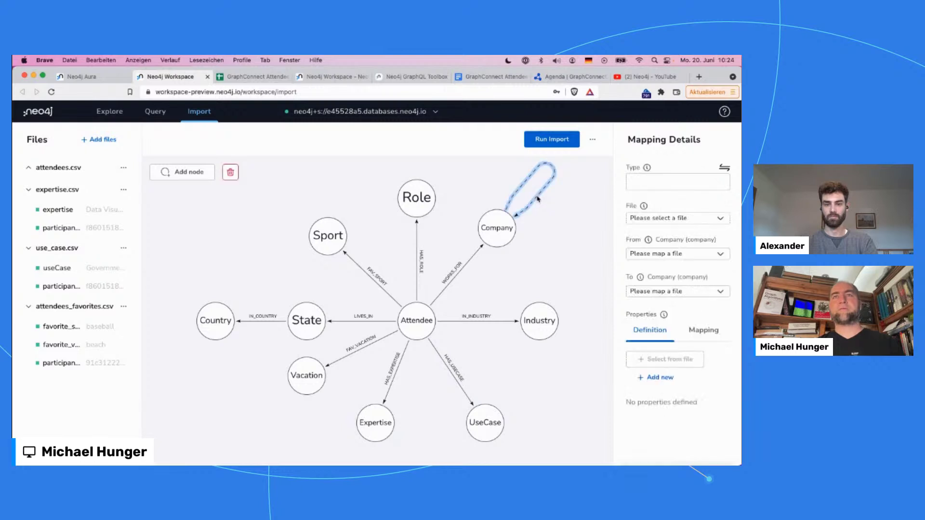
key(Delete)
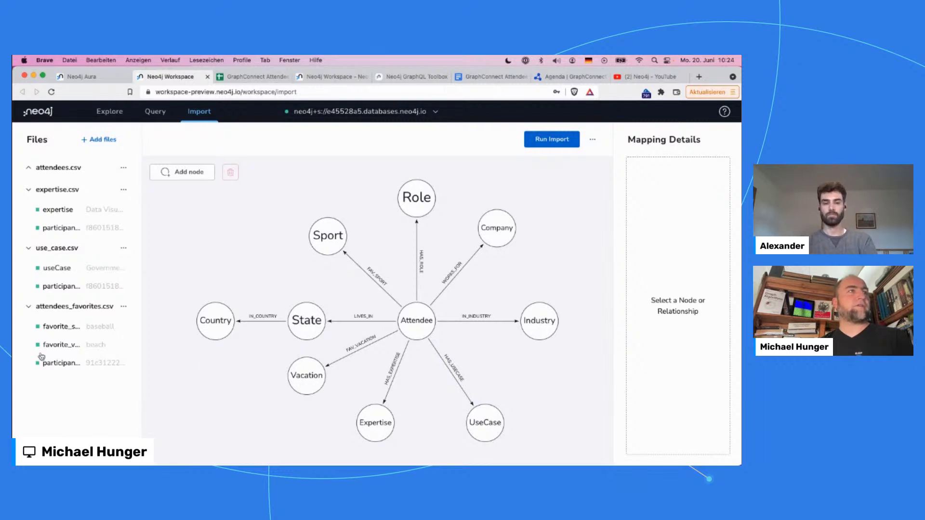
Run the import of the mapped graph model into the database and bring up the Attendee entry in the import results.
click(558, 140)
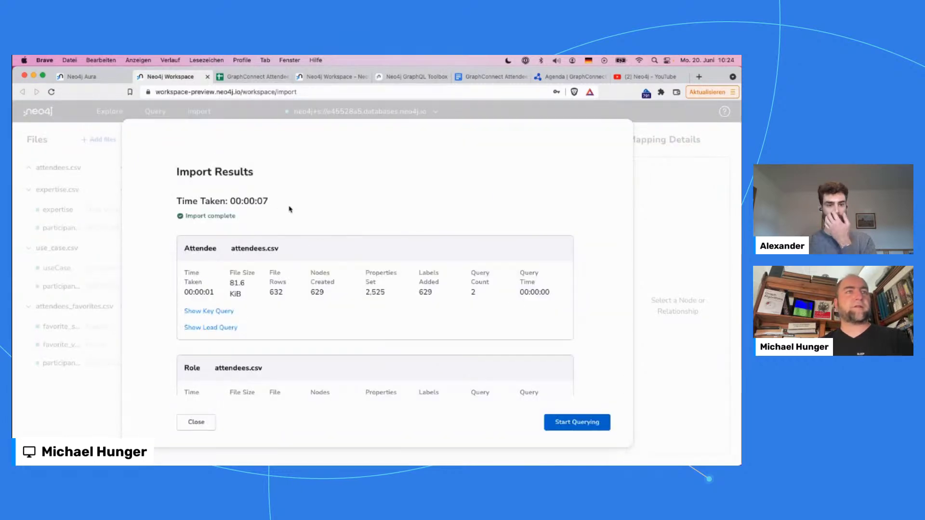
scroll(230, 251, down, 1)
scroll(230, 251, down, 3)
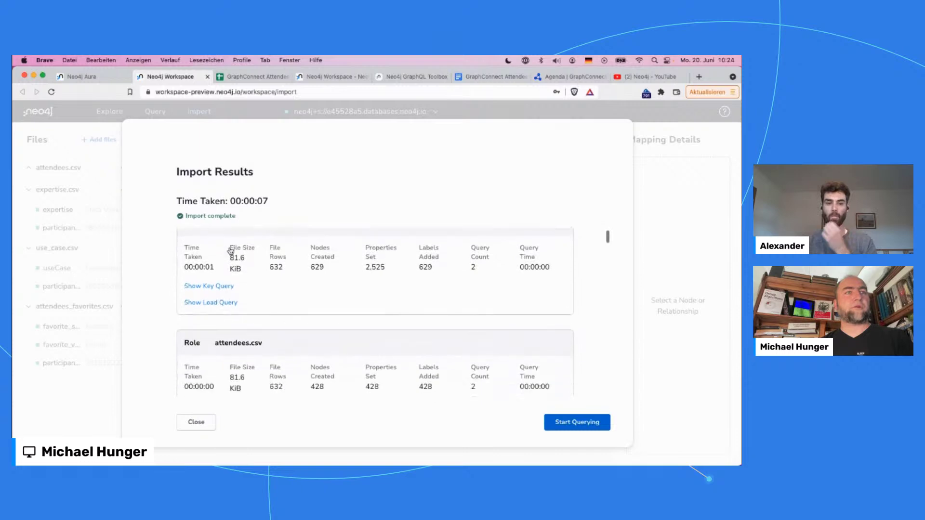
scroll(230, 248, up, 2)
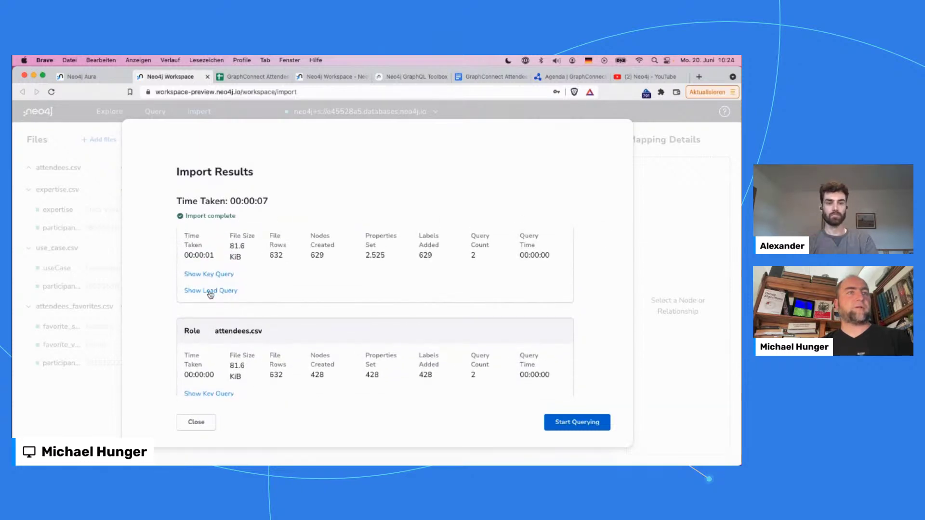
Show the load query and key query for the Attendee node and examine the constraint, the UNWIND parameter and the MERGE statement.
click(211, 291)
drag(392, 360, 179, 301)
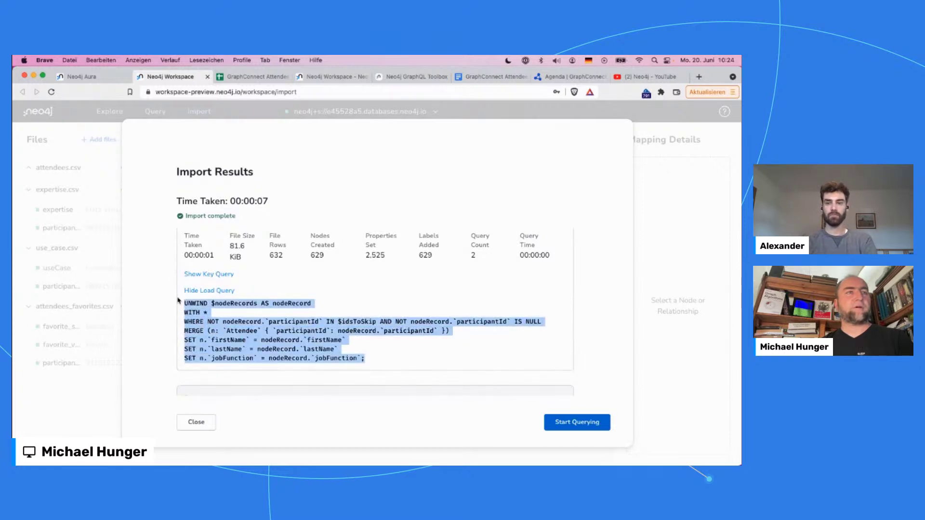
click(202, 275)
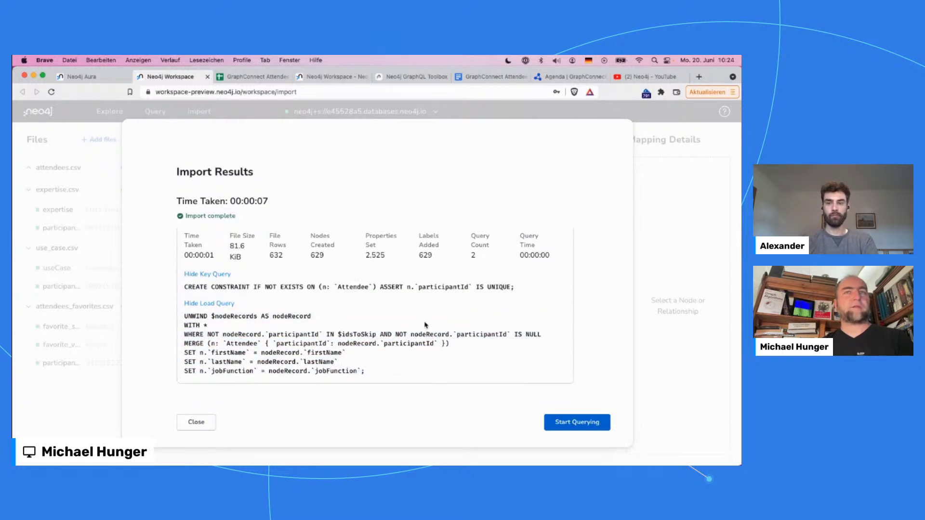
drag(183, 289, 183, 309)
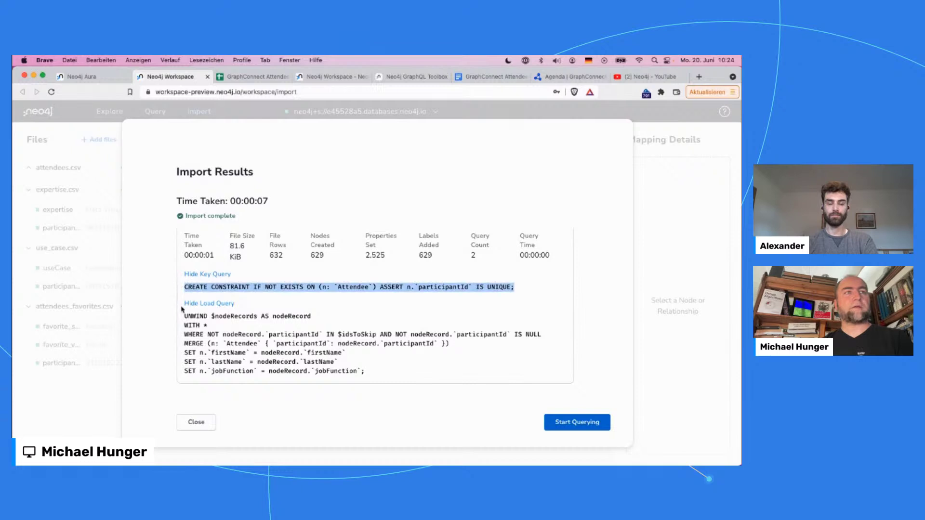
drag(385, 375, 176, 320)
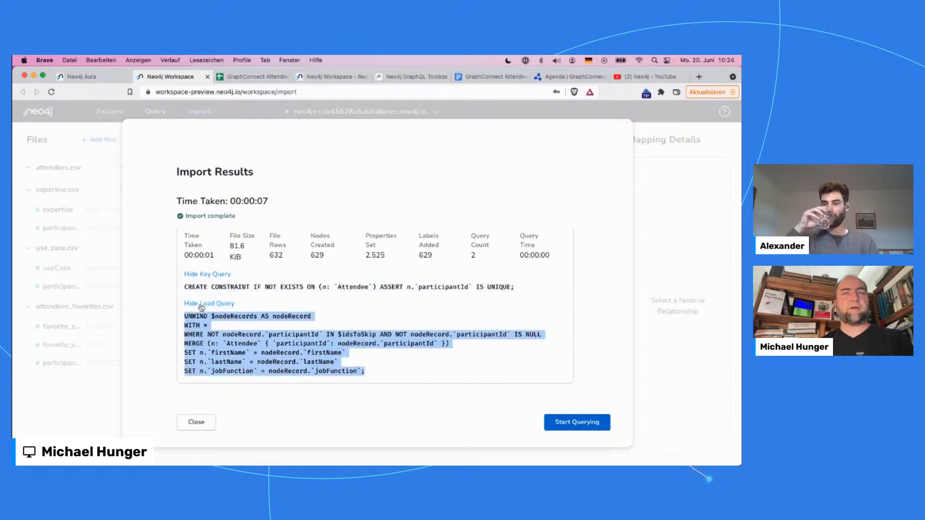
click(239, 325)
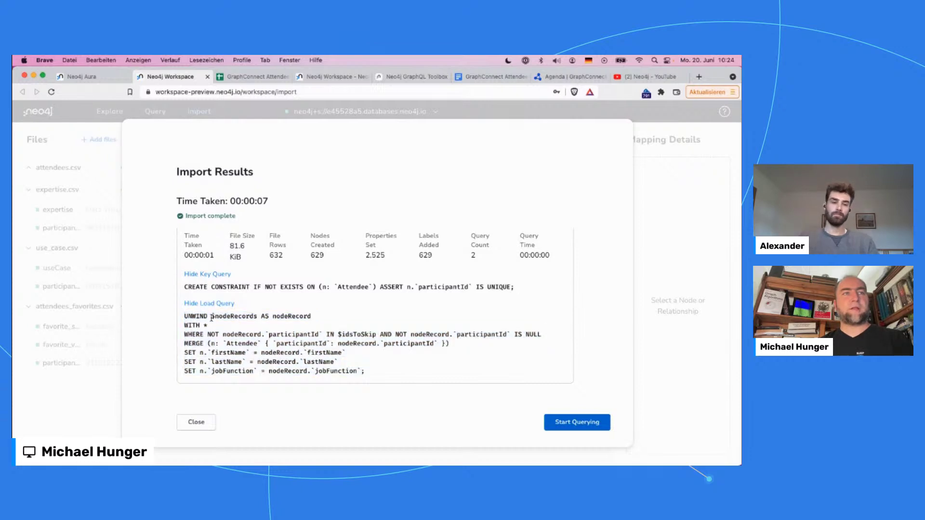
drag(212, 318, 259, 316)
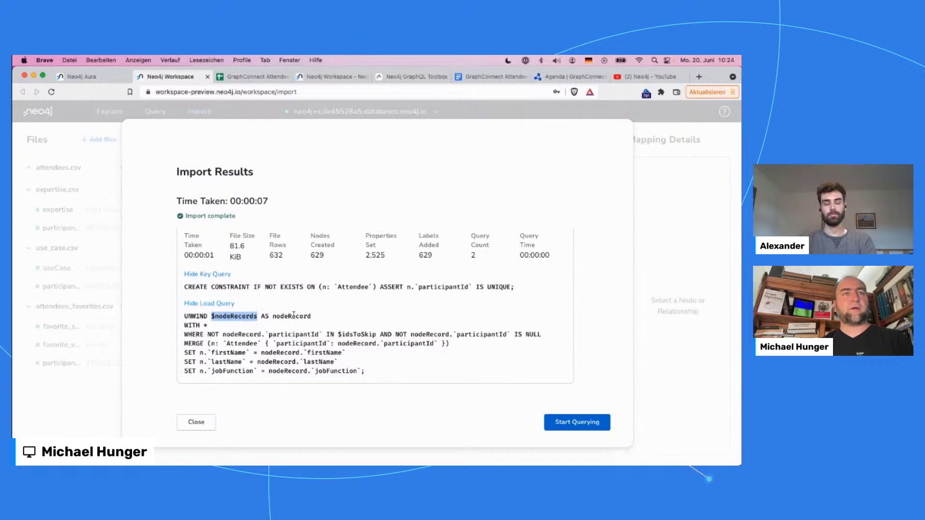
double_click(237, 313)
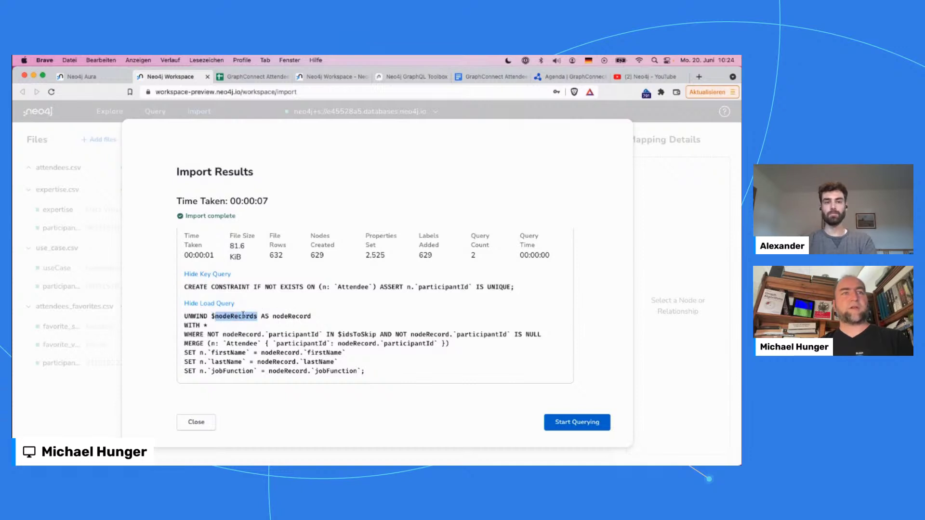
double_click(303, 315)
drag(372, 375, 172, 322)
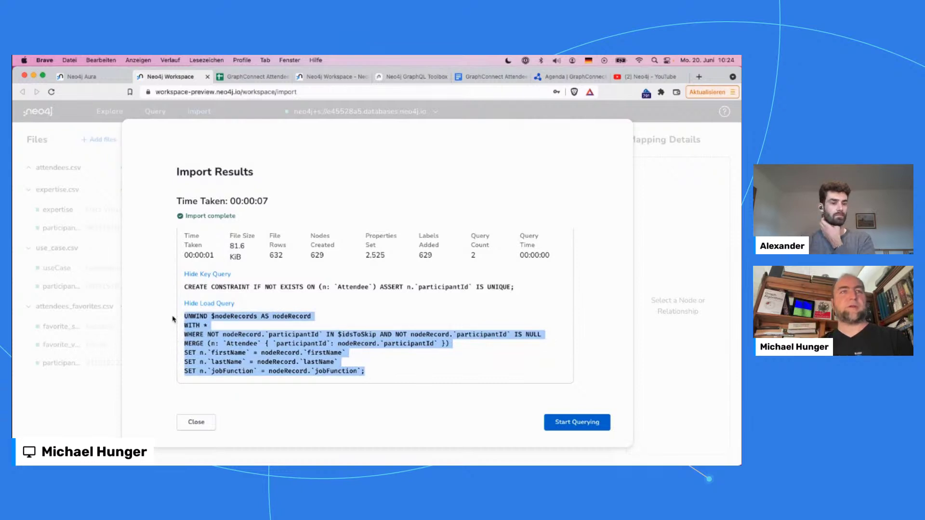
Examine the import results for the remaining node labels and the relationships down to FAV_SPORT and FAV_VACATION.
scroll(420, 329, down, 3)
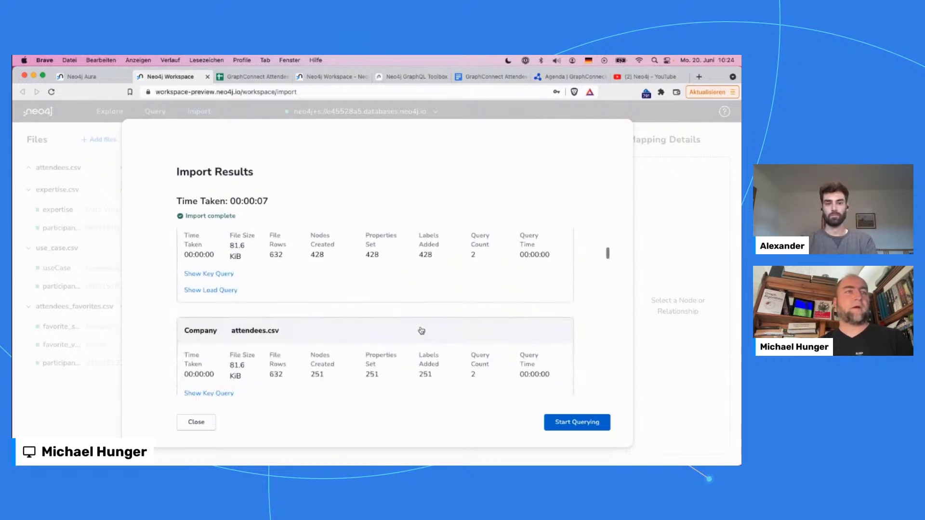
scroll(421, 329, down, 10)
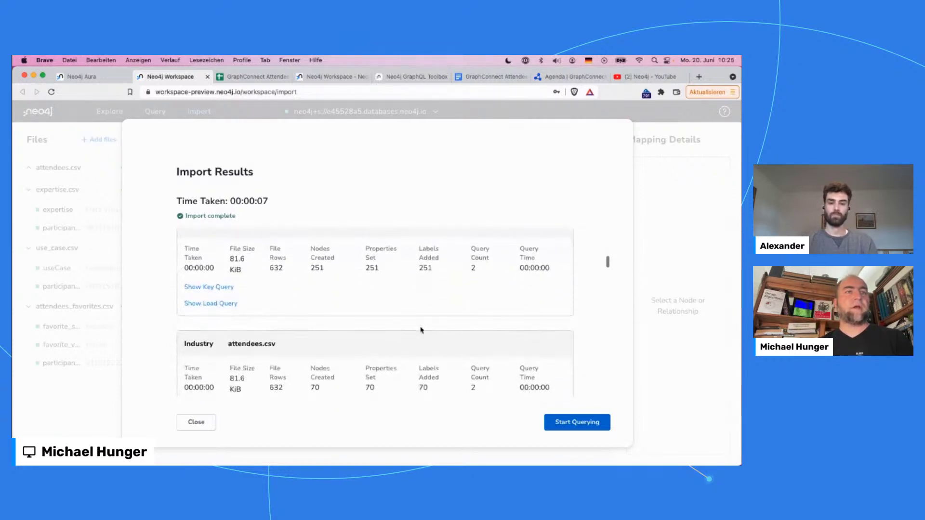
scroll(421, 331, down, 5)
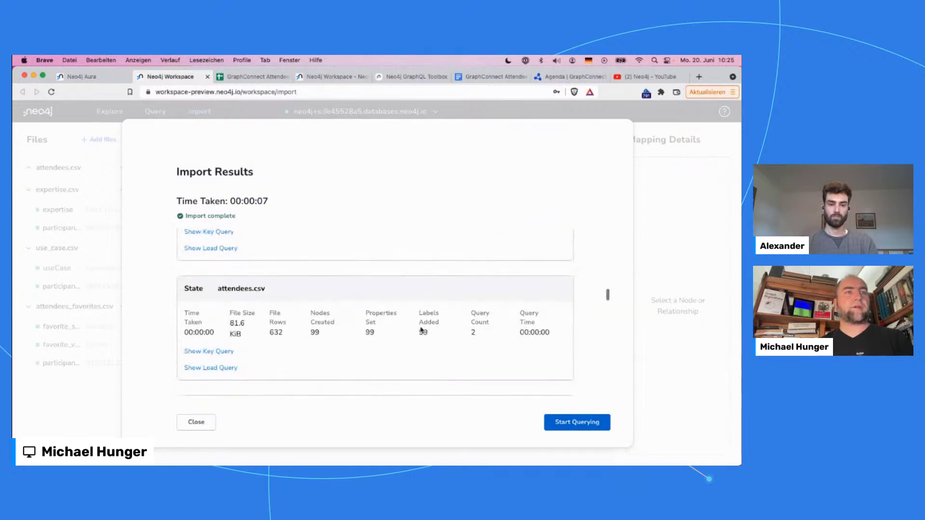
scroll(421, 331, down, 4)
scroll(421, 328, up, 1)
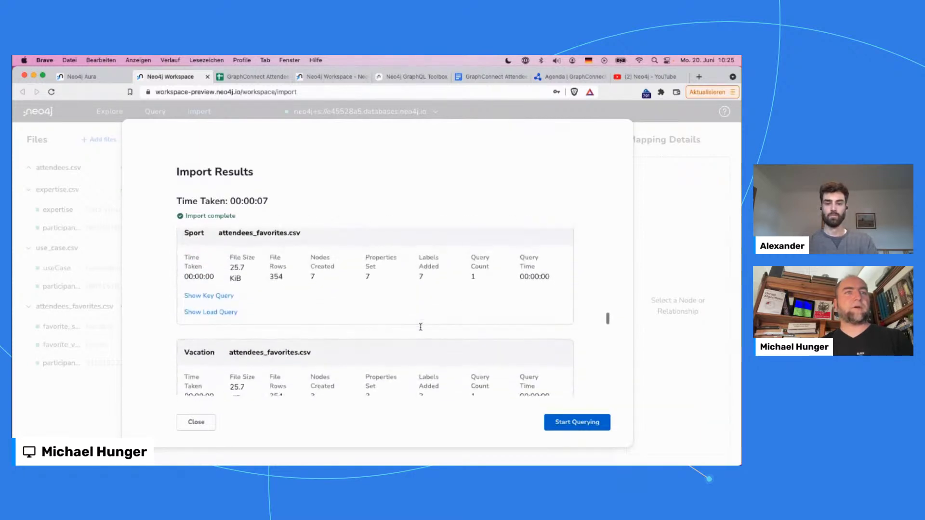
scroll(421, 327, down, 6)
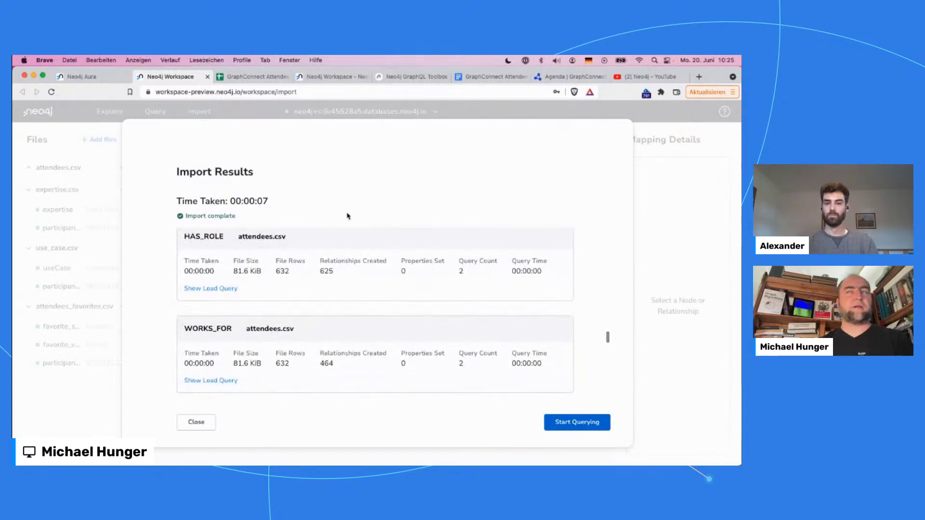
scroll(395, 302, down, 3)
scroll(396, 303, down, 6)
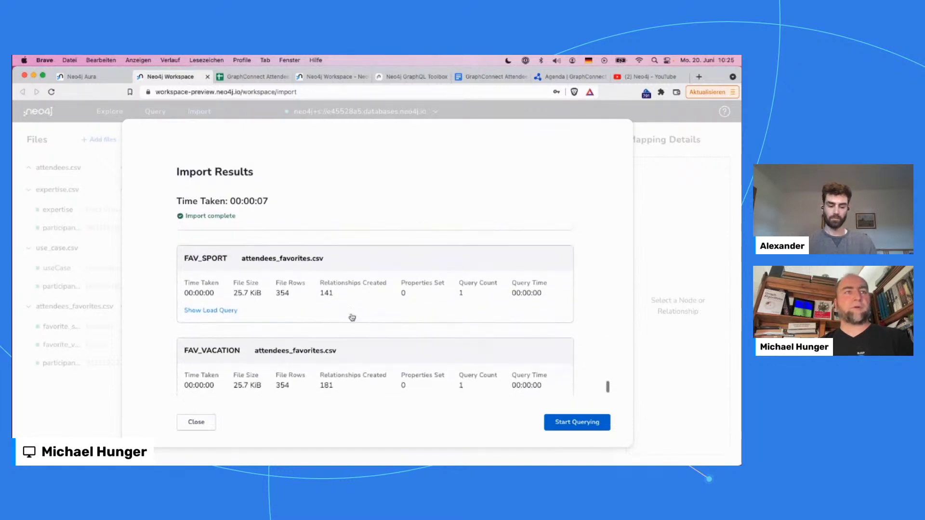
Show the load query of the FAV_SPORT relationship, examine its MATCH and MERGE statements, and close the import results.
click(211, 284)
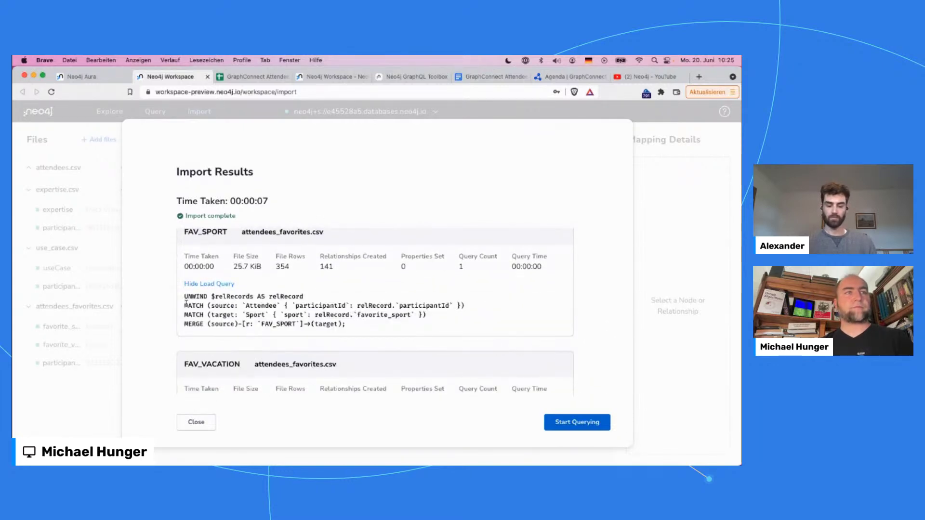
double_click(195, 324)
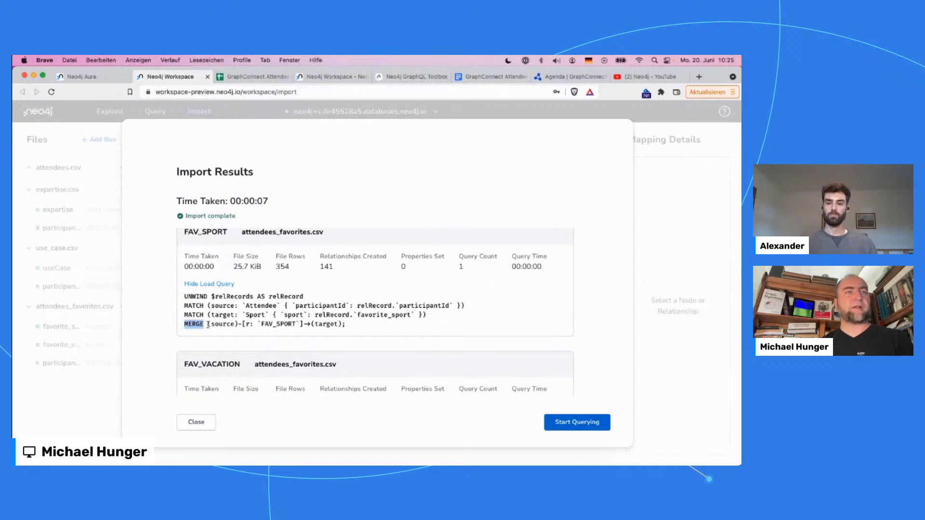
drag(209, 324, 345, 324)
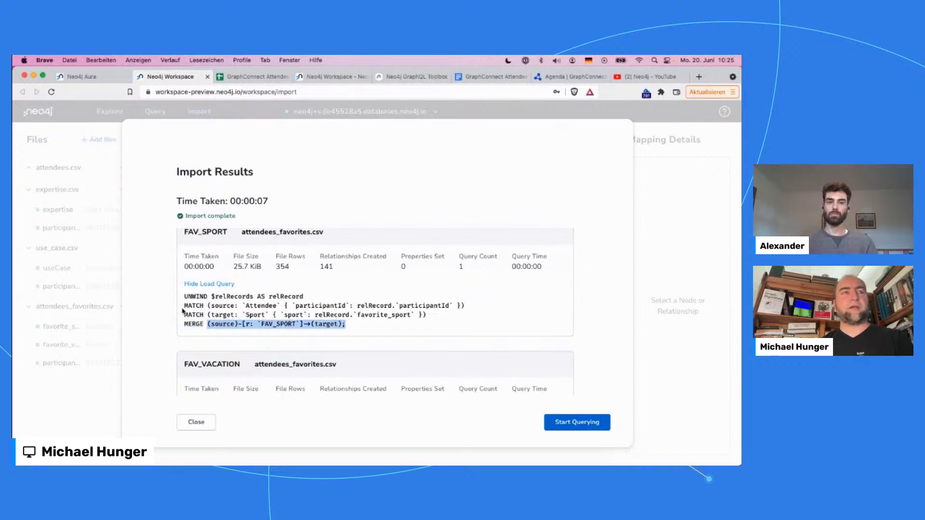
drag(184, 298, 336, 343)
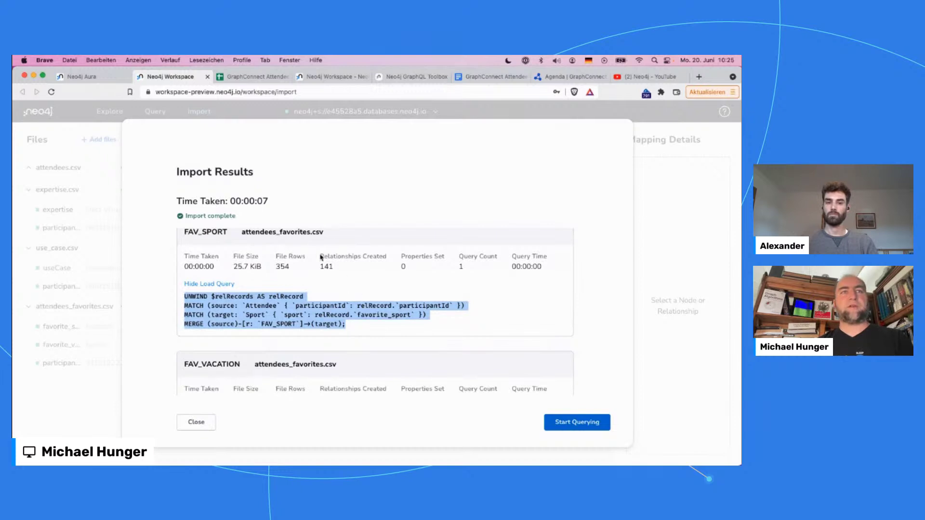
scroll(296, 285, up, 2)
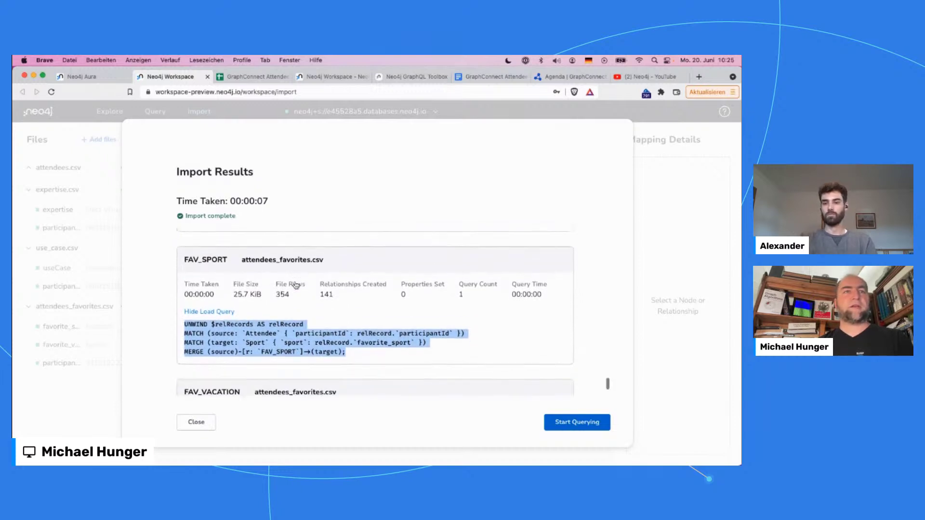
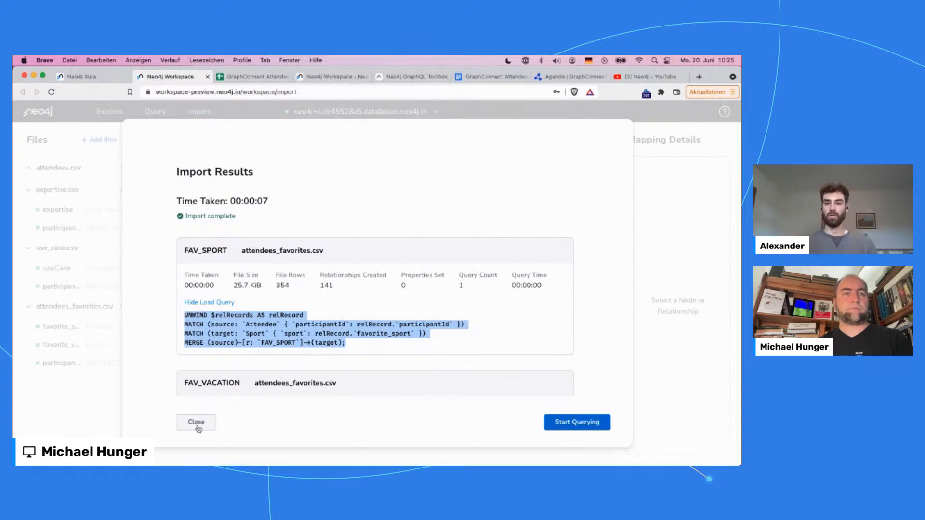
click(197, 422)
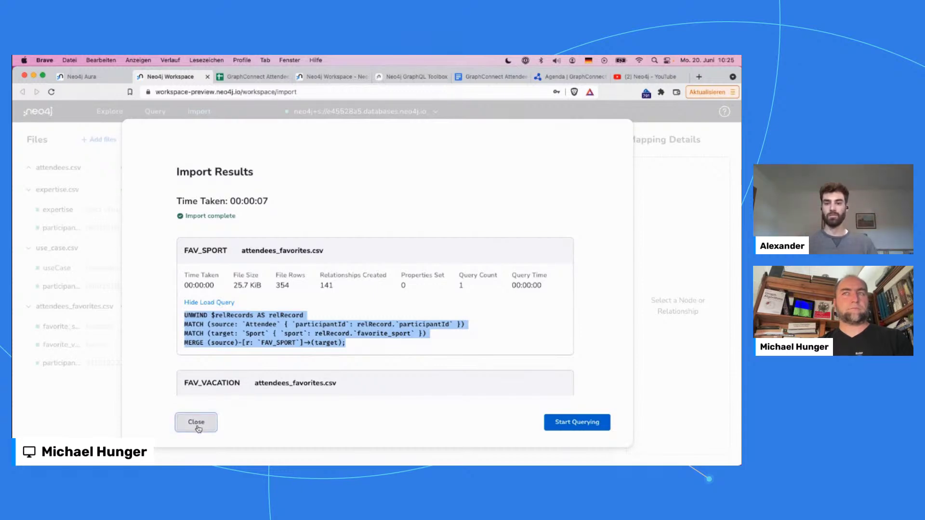
click(196, 422)
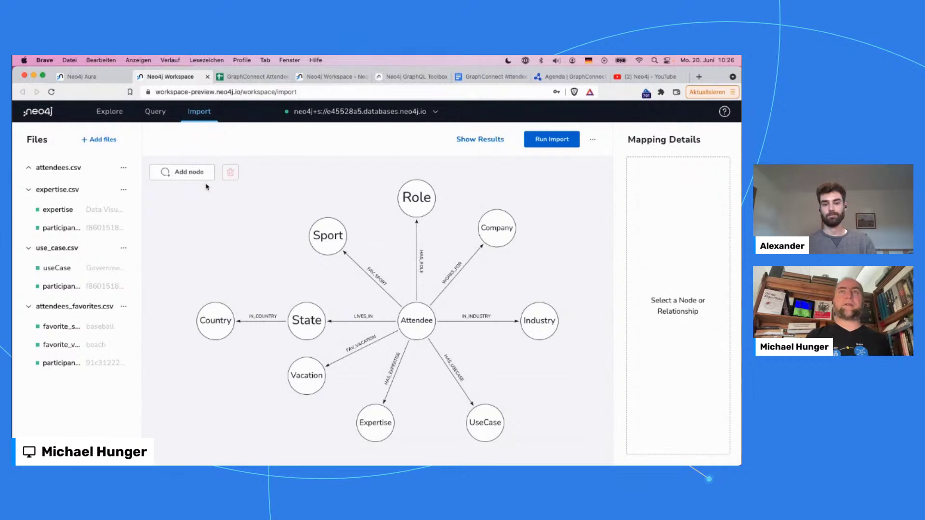
Delete the empty Untitled Perspective 1 from the Explore perspective gallery and reload the page.
click(116, 118)
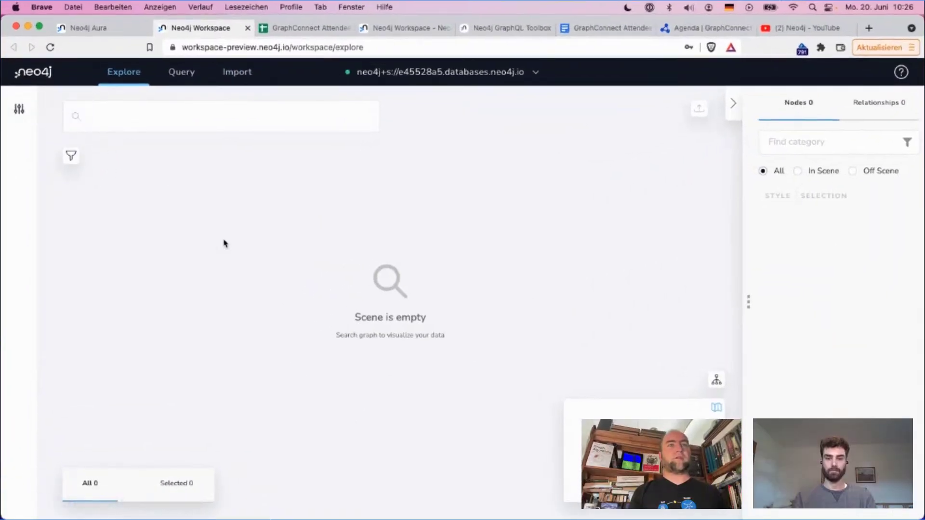
click(18, 110)
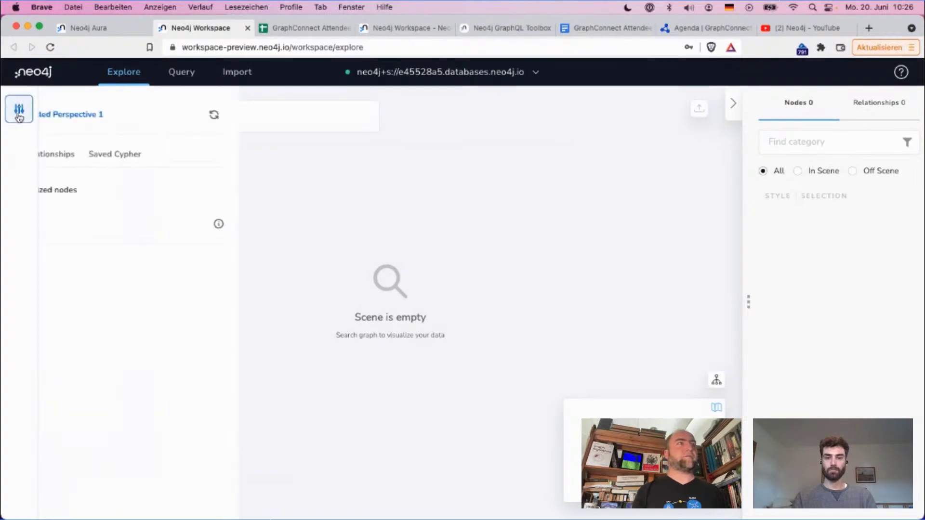
click(105, 118)
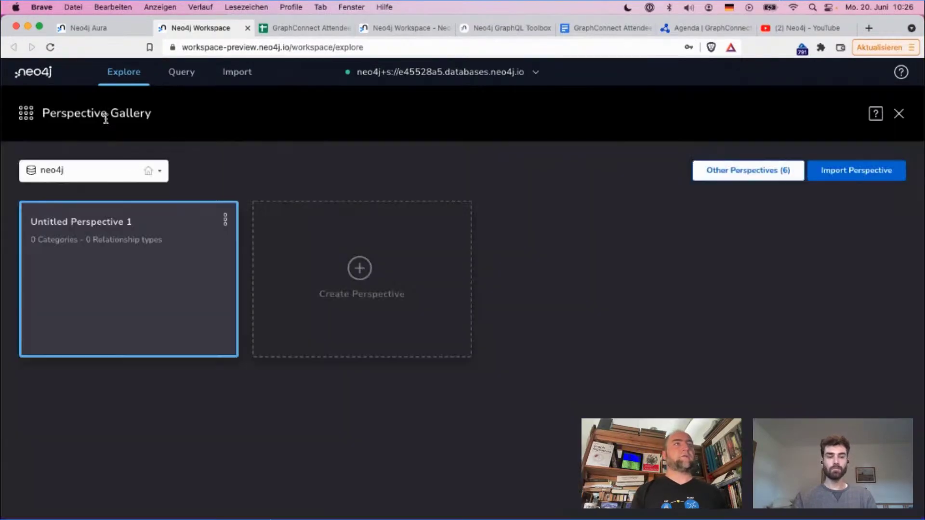
click(225, 221)
click(226, 308)
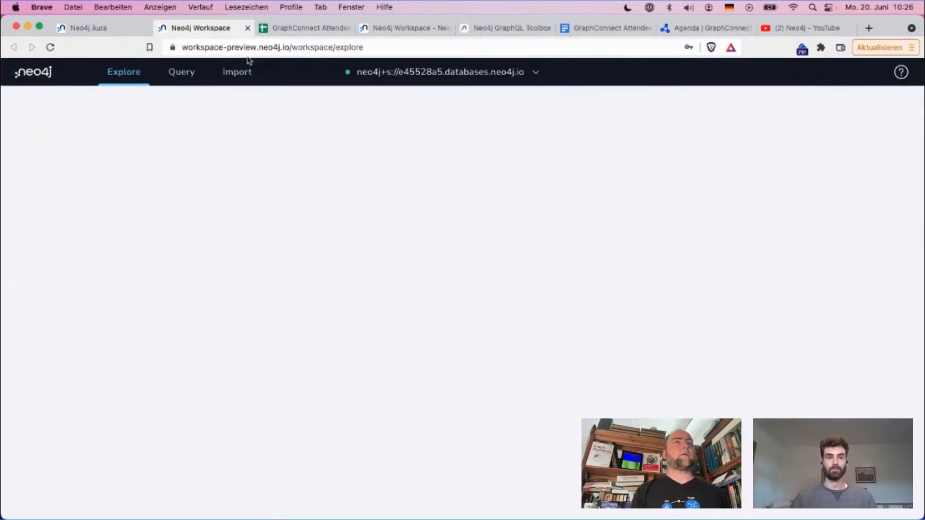
click(261, 42)
key(Return)
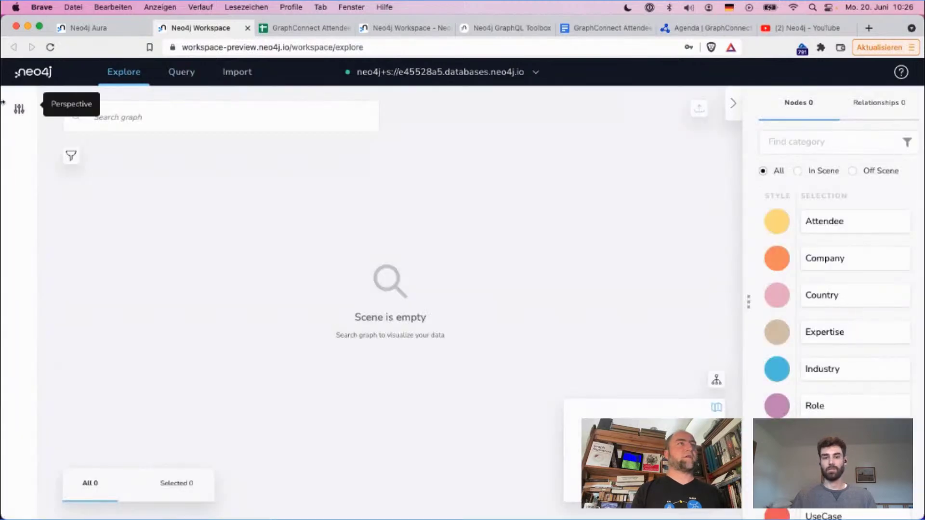
Bring up the perspective gallery, back out of creating a new perspective and use Untitled Perspective 1.
click(14, 110)
click(140, 121)
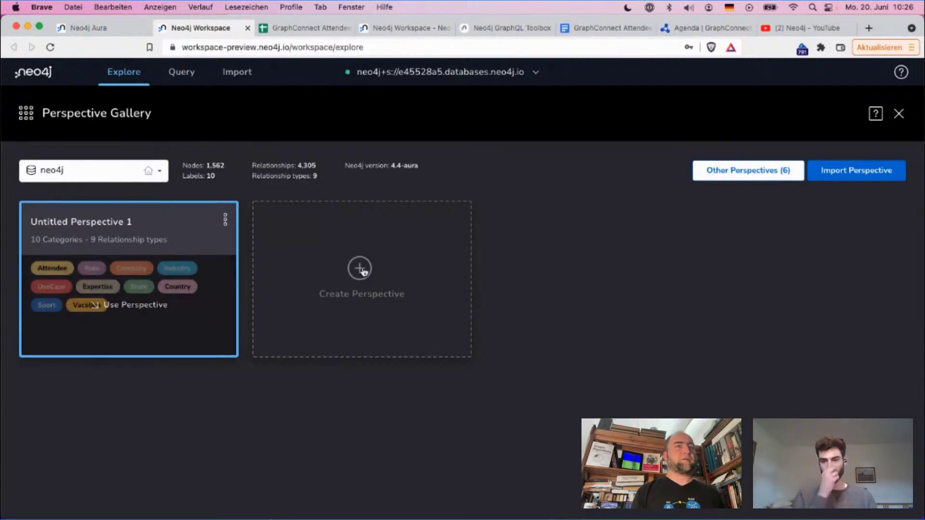
click(349, 285)
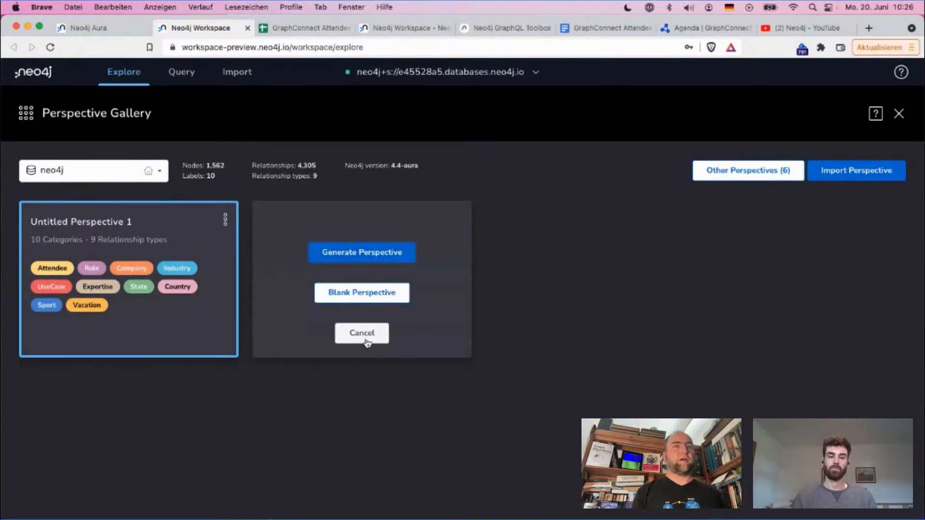
click(372, 333)
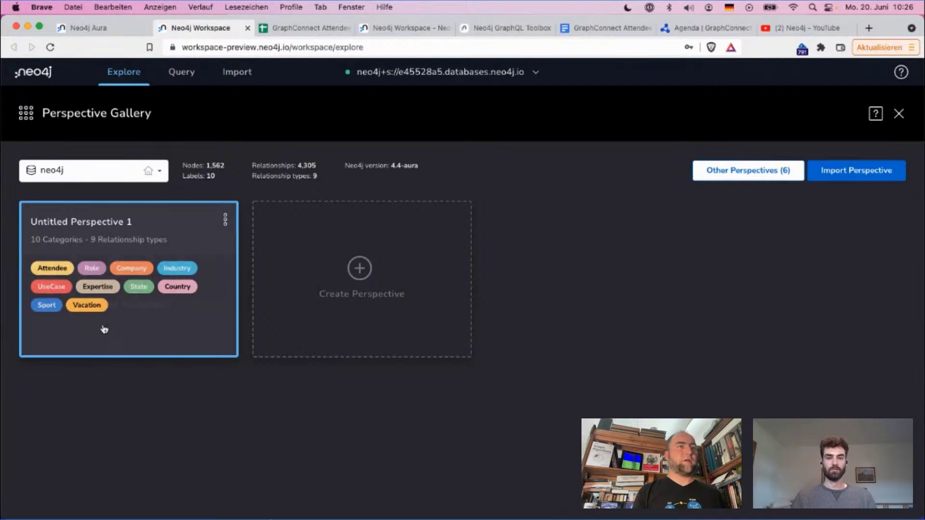
click(135, 322)
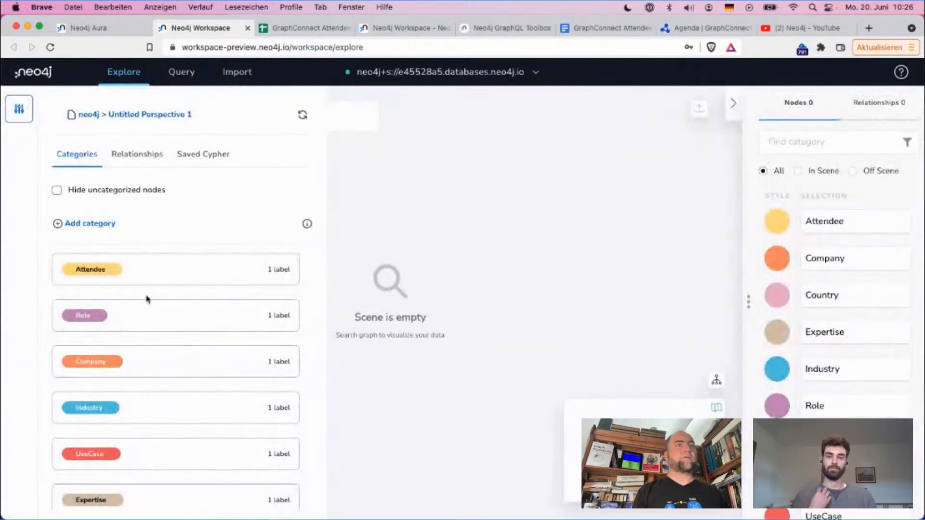
Return to the perspective gallery and rename Untitled Perspective 1 to Attendee Graph.
click(19, 110)
click(19, 109)
click(72, 115)
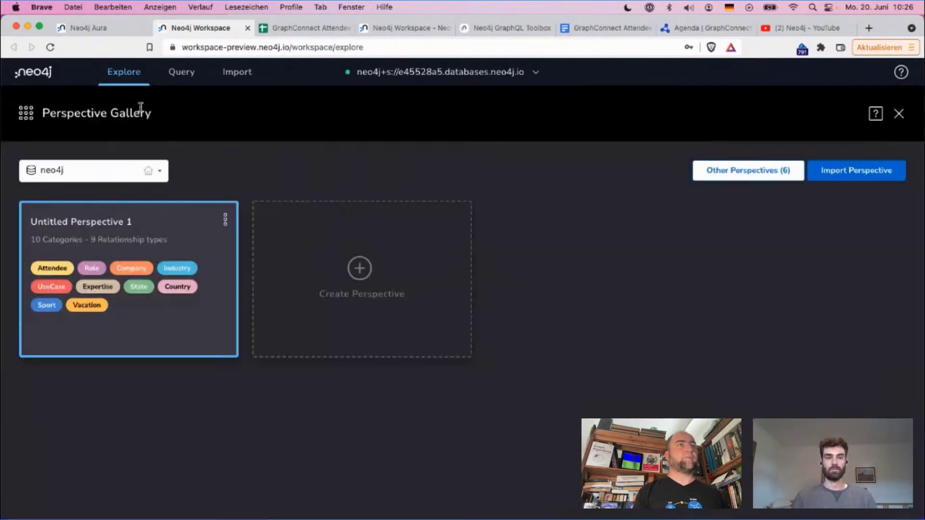
click(225, 220)
click(228, 246)
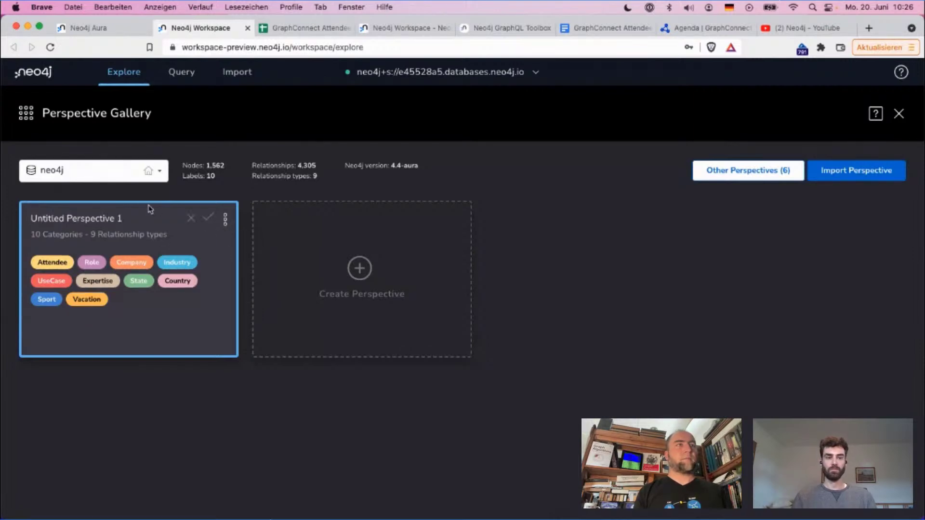
key(super+a)
text(Atte)
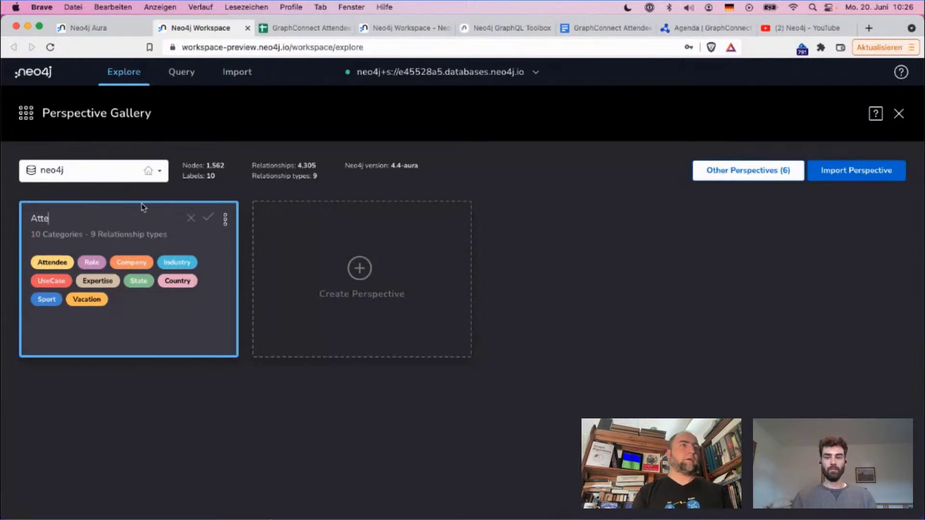
text(ndee Graph)
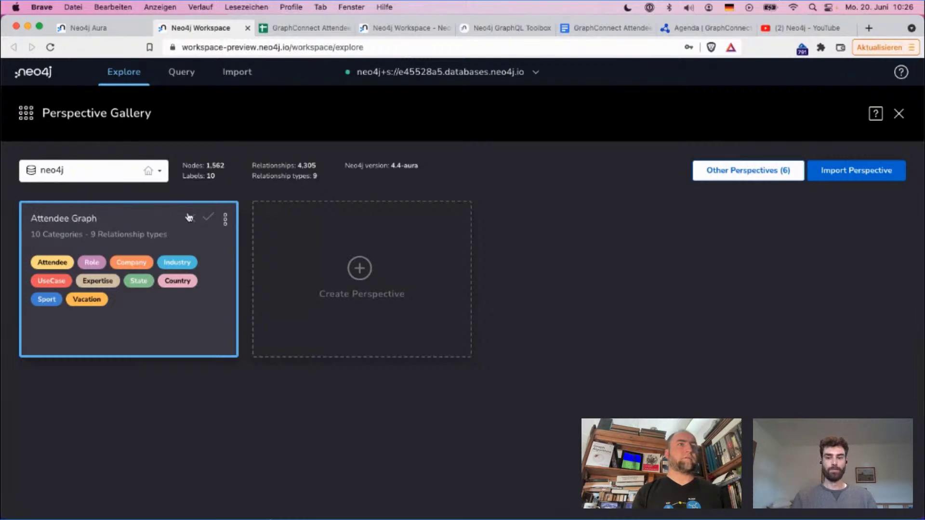
click(207, 219)
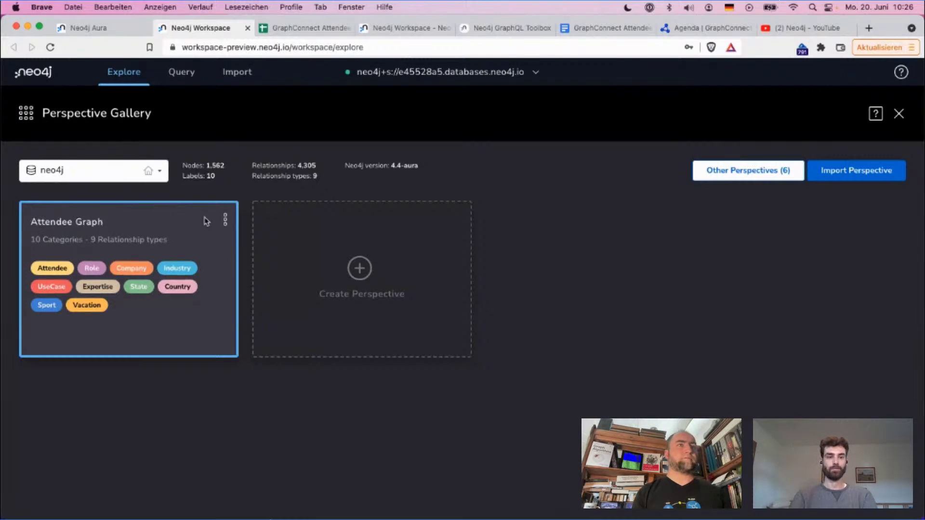
Open the Attendee Graph perspective and begin a graph search with State nodes whose state is TX.
click(206, 323)
click(19, 109)
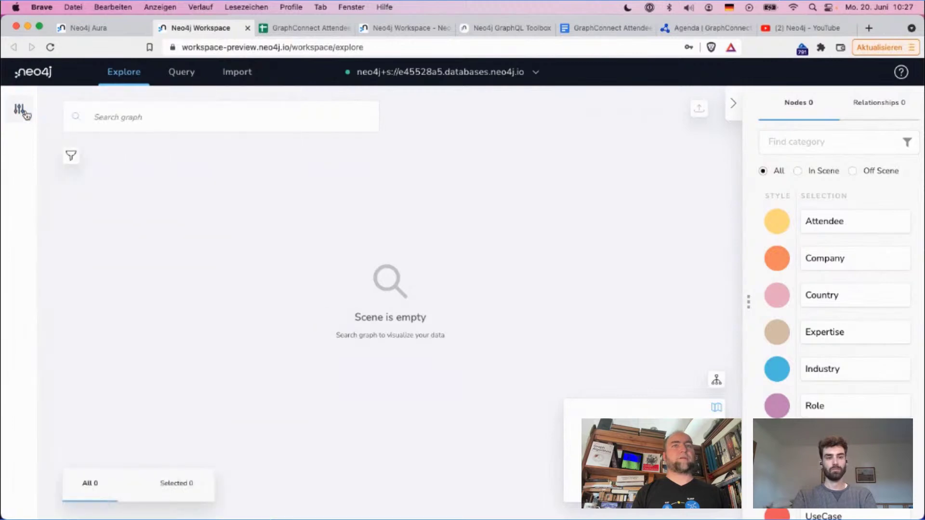
click(147, 118)
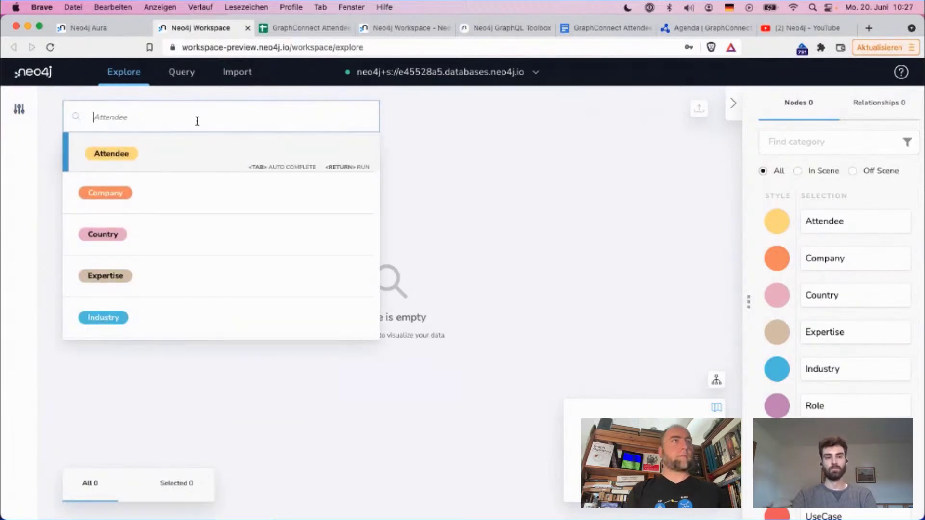
text(State)
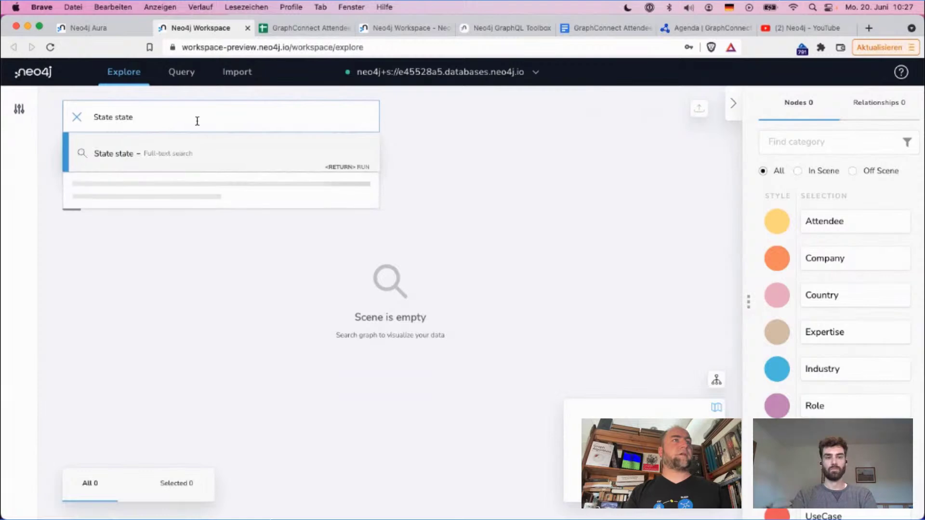
text(state TX)
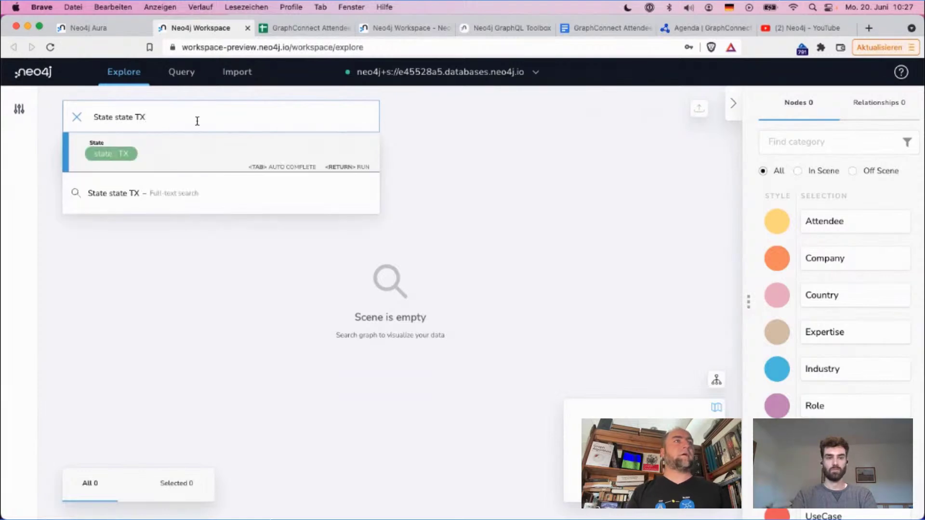
key(Tab)
Extend the TX search pattern with Attendee and Industry, and run the search.
text(At)
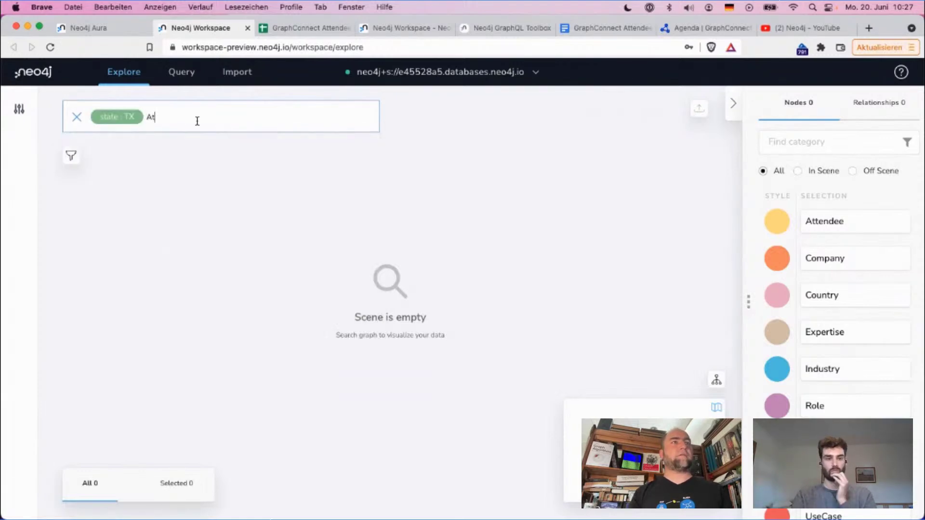
text(tede)
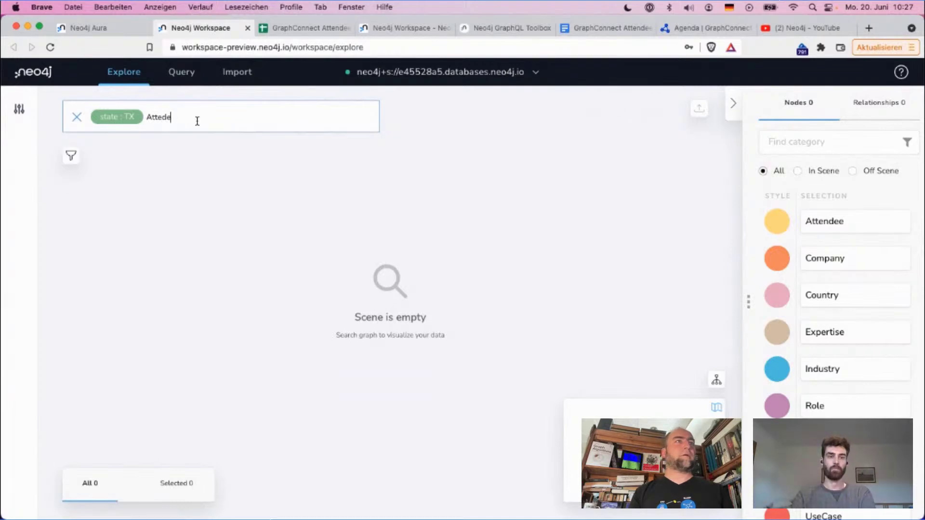
text(endee)
key(Tab)
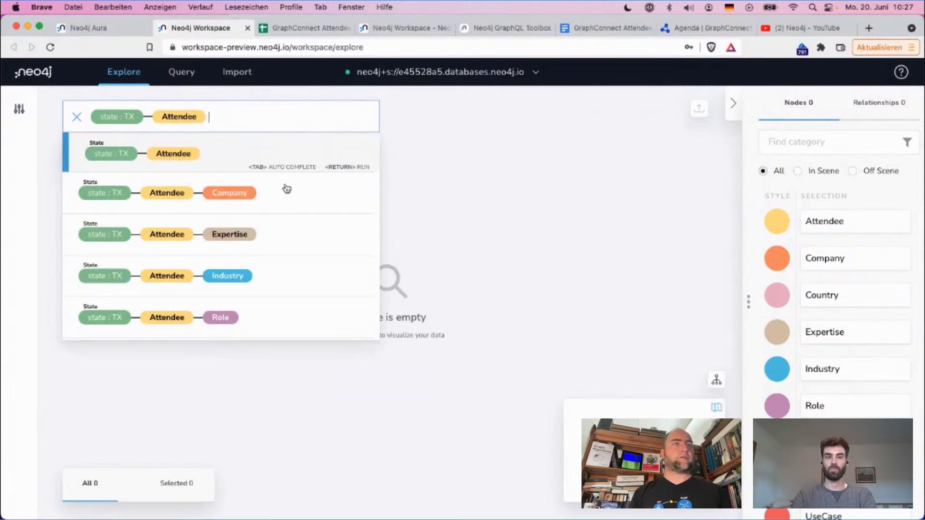
click(291, 273)
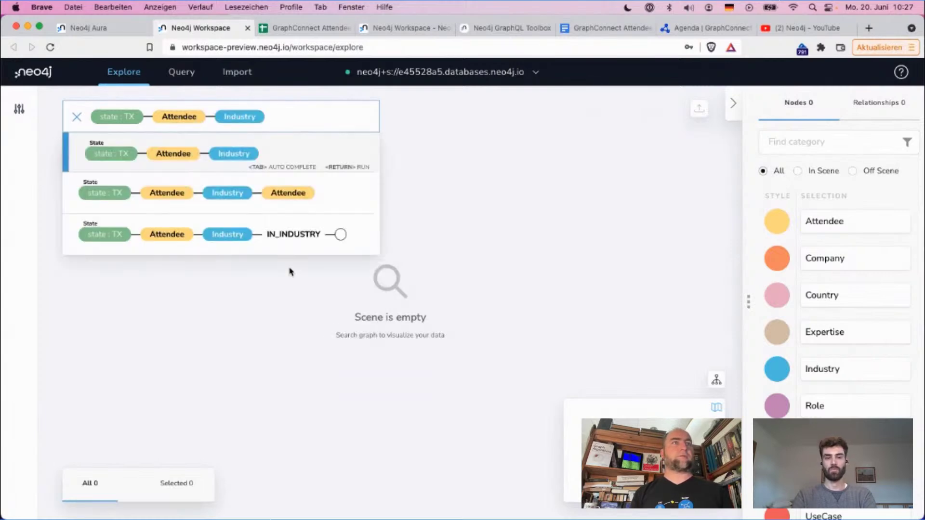
key(Return)
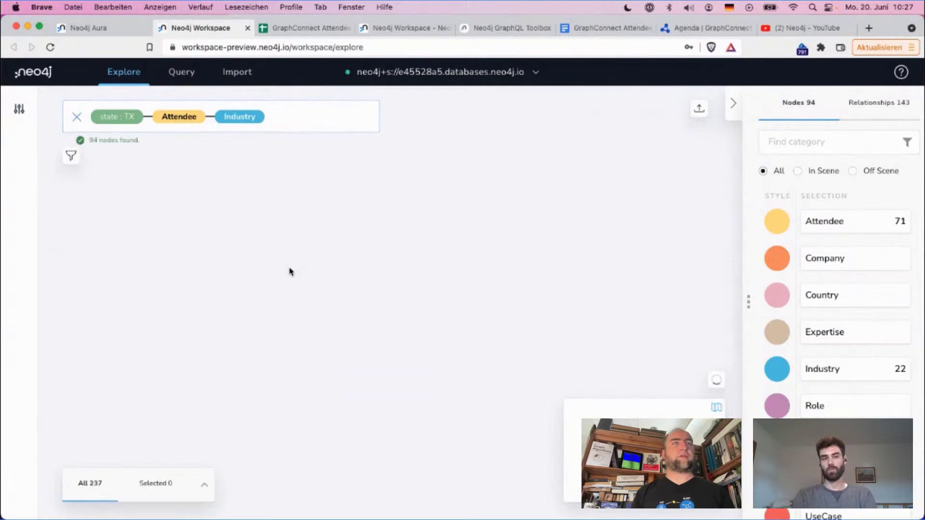
Caption the Attendee nodes with firstName, lastName and jobFunction instead of participantId.
scroll(607, 249, up, 5)
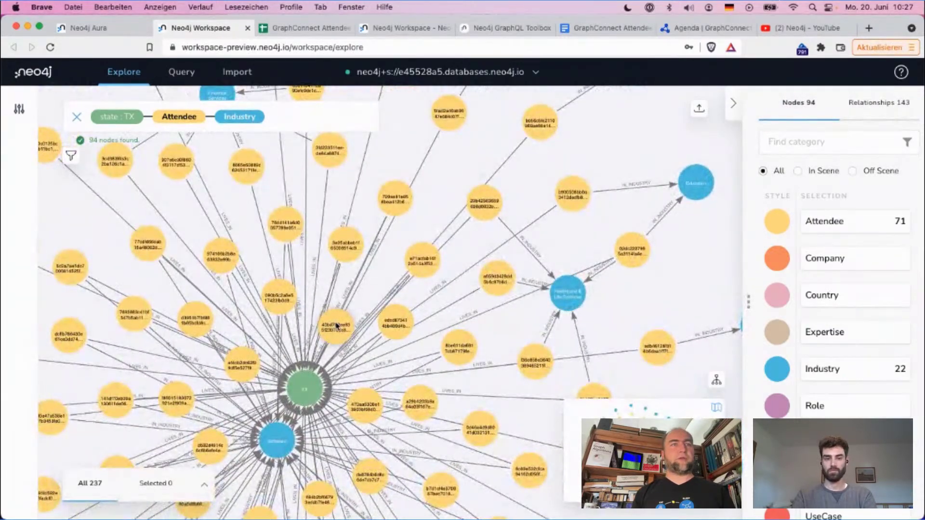
click(336, 326)
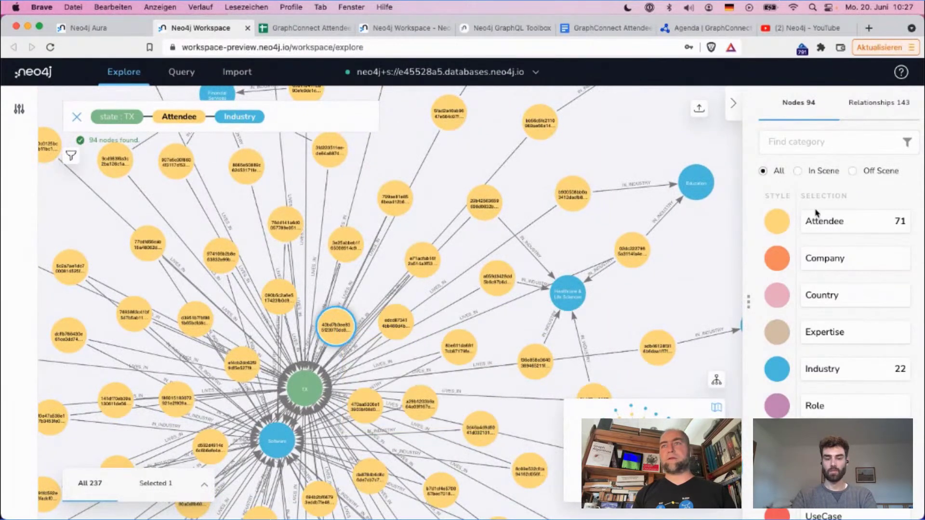
click(777, 223)
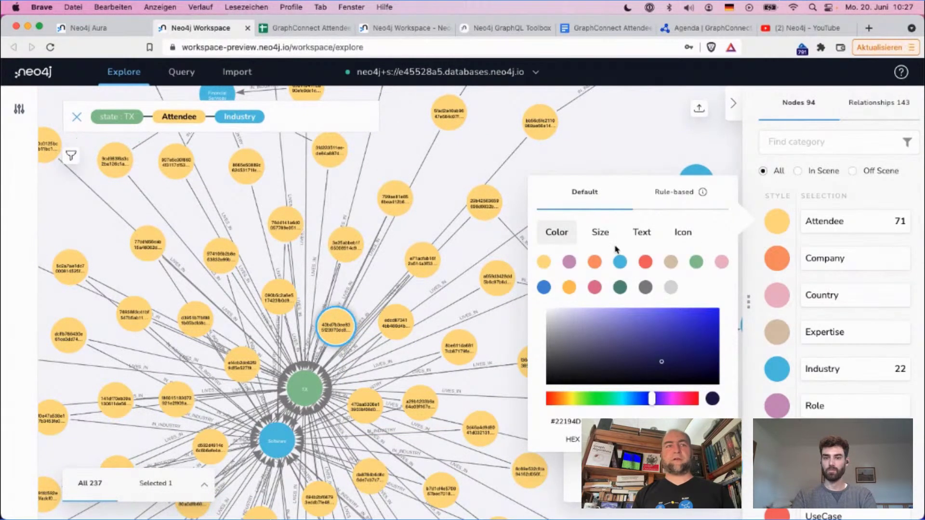
click(644, 234)
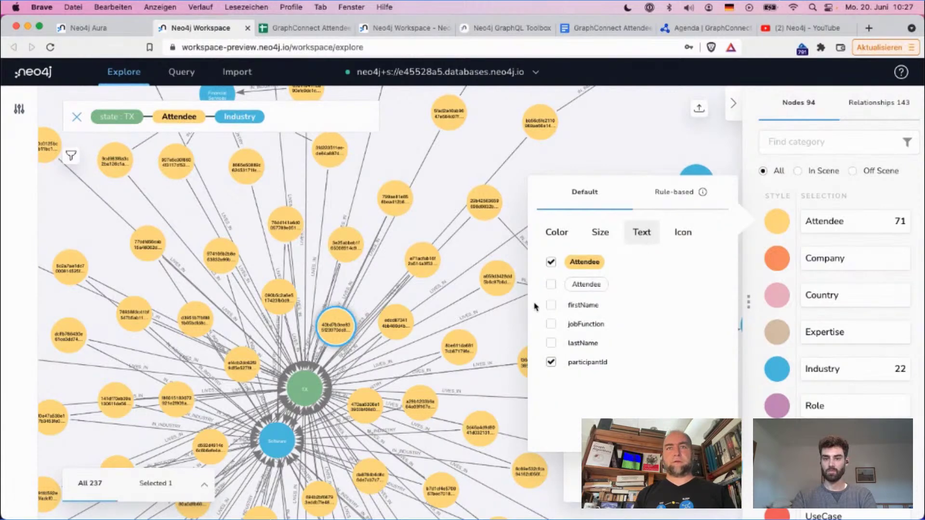
click(551, 363)
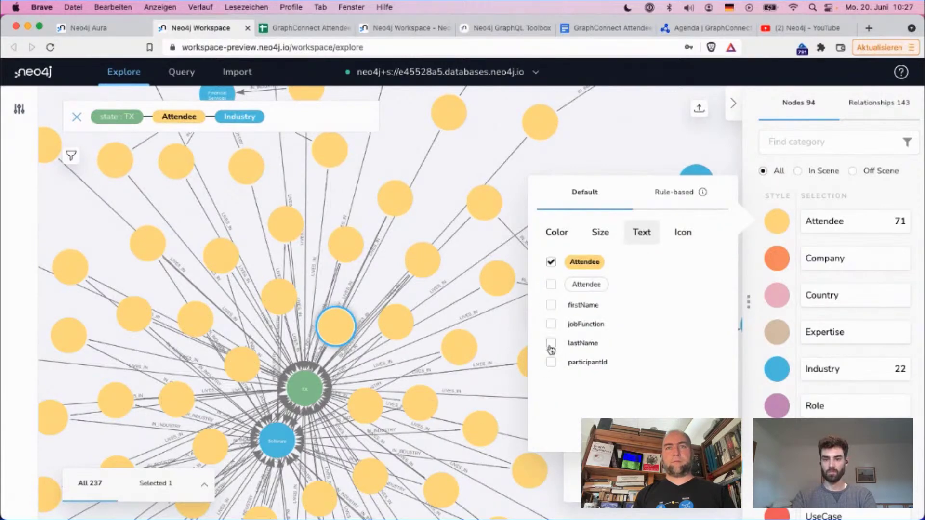
click(551, 306)
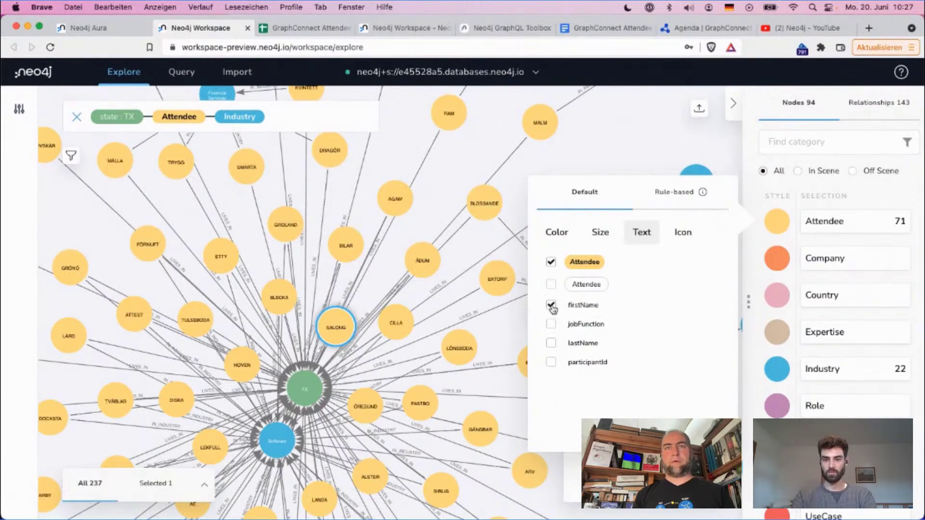
click(551, 343)
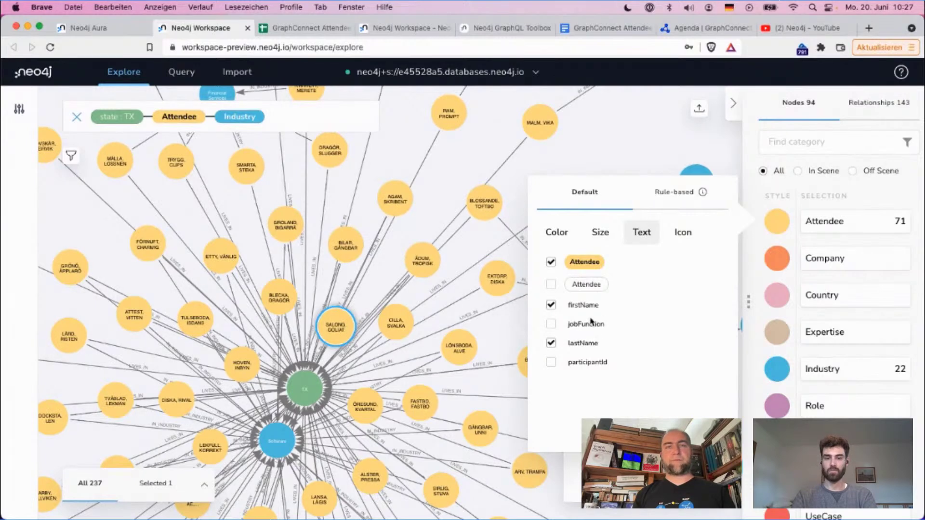
click(550, 324)
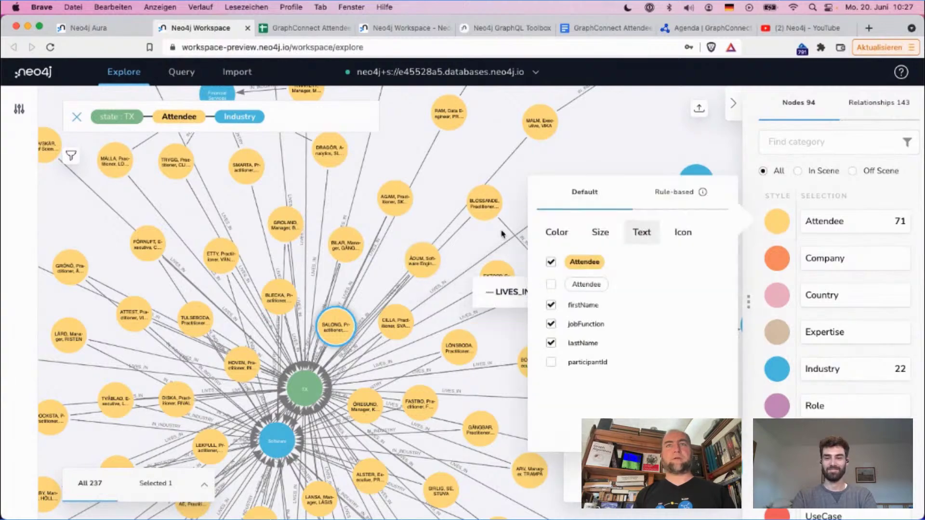
click(622, 143)
Move the Education node outward from the graph and shift the Healthcare & Life Sciences node slightly.
scroll(621, 143, up, 5)
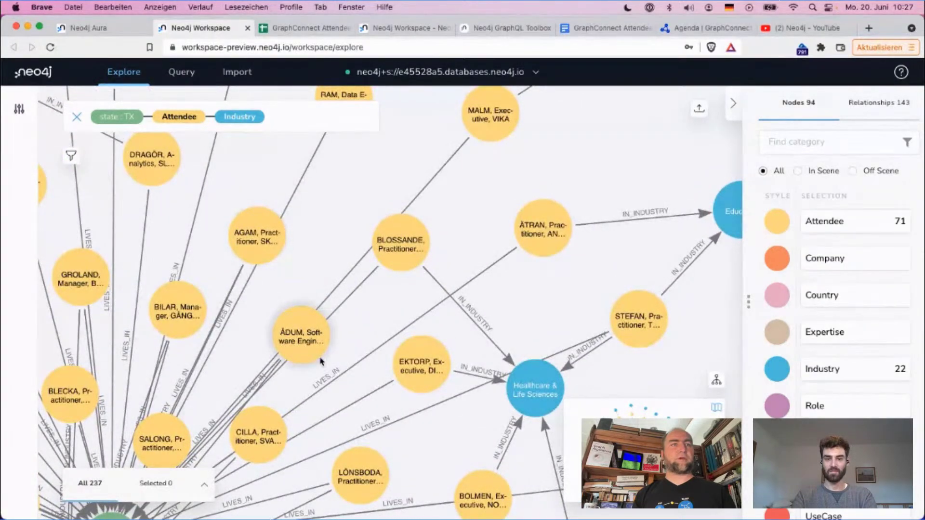
scroll(334, 346, down, 5)
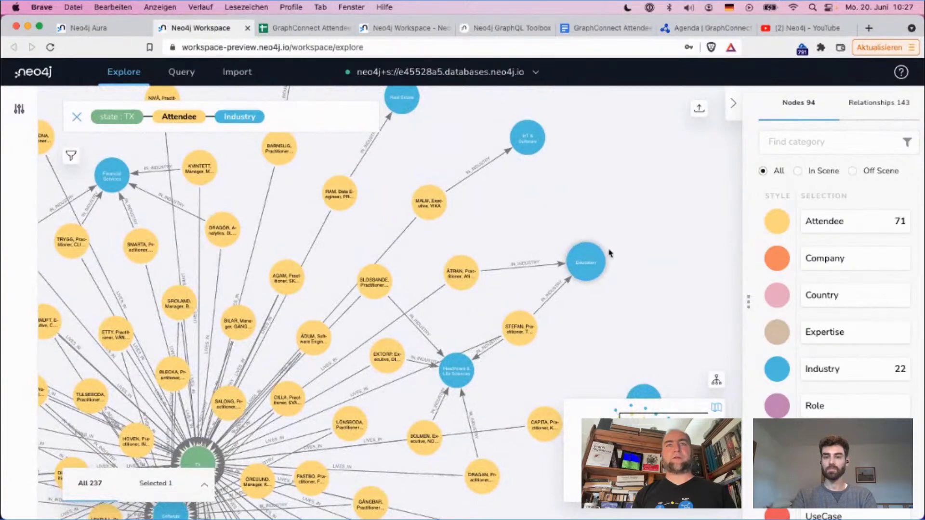
drag(583, 263, 652, 213)
mouse_move(458, 377)
mouse_down()
mouse_move(496, 377)
mouse_move(438, 379)
mouse_up()
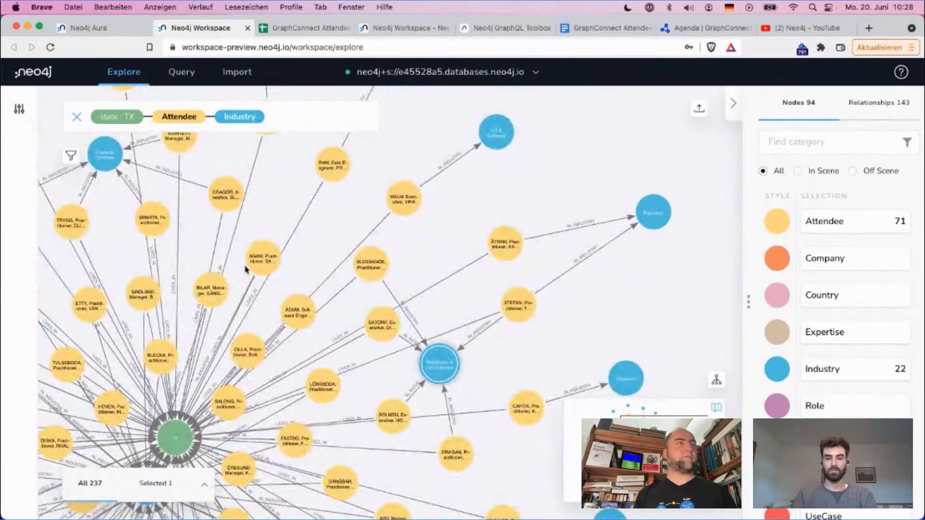
Move the Software node below Healthcare & Life Sciences and pull the TX node away to the opposite side of the attendees.
scroll(178, 221, down, 5)
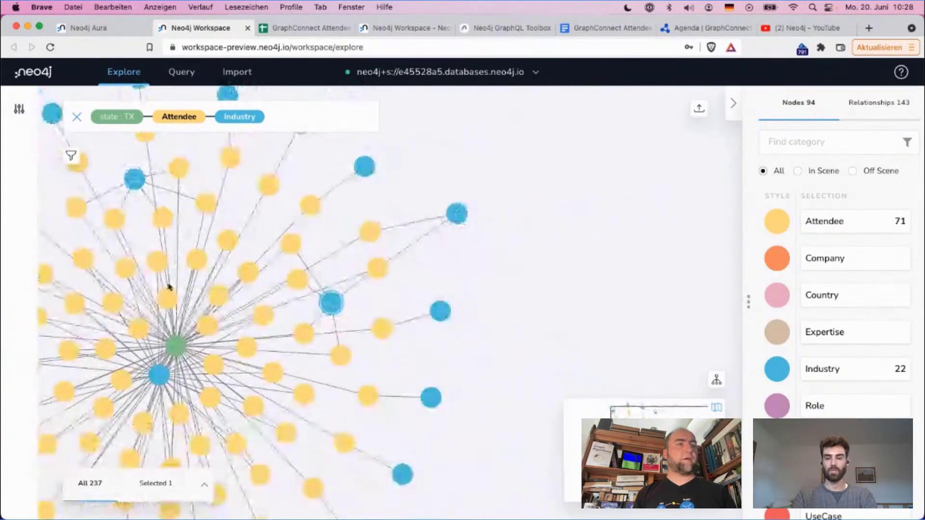
scroll(159, 380, up, 5)
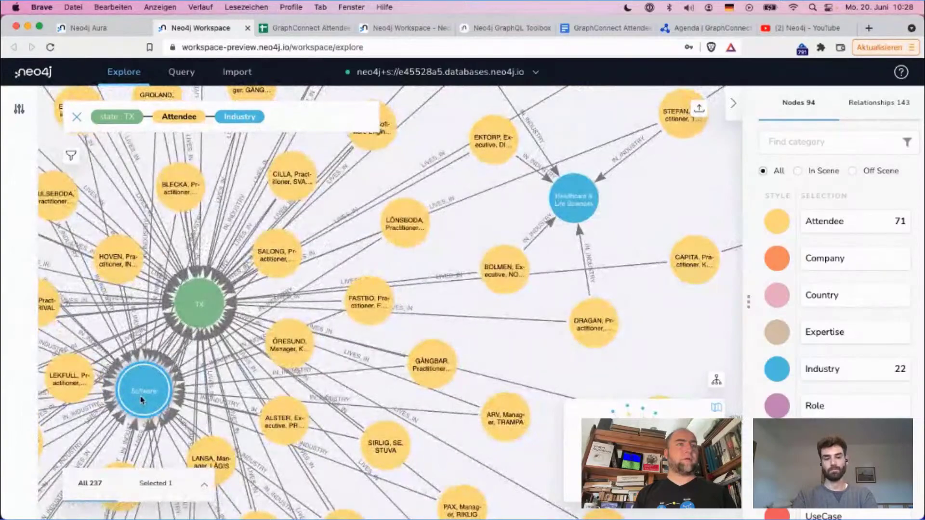
drag(168, 394, 583, 340)
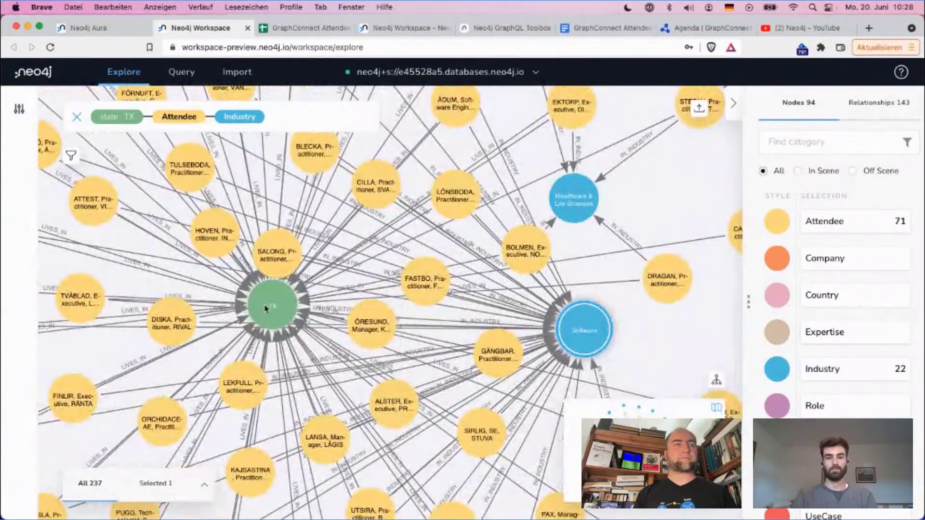
drag(269, 305, 32, 306)
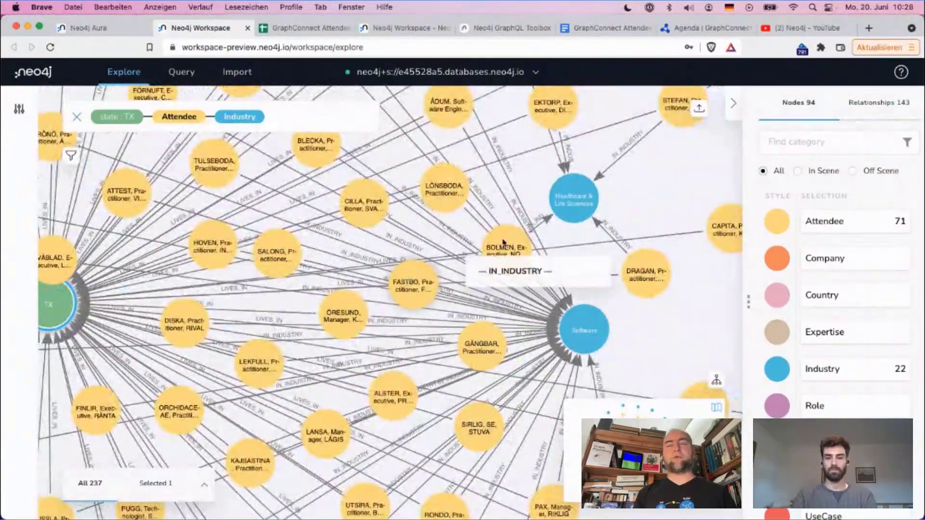
Expand the Healthcare & Life Sciences node along its incoming IN_INDUSTRY relationships.
right_click(574, 205)
mouse_move(651, 320)
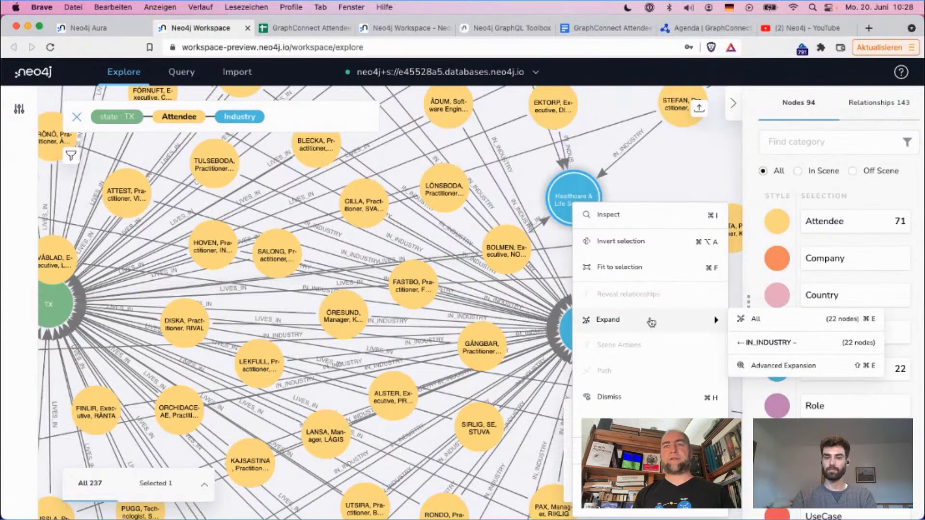
click(790, 341)
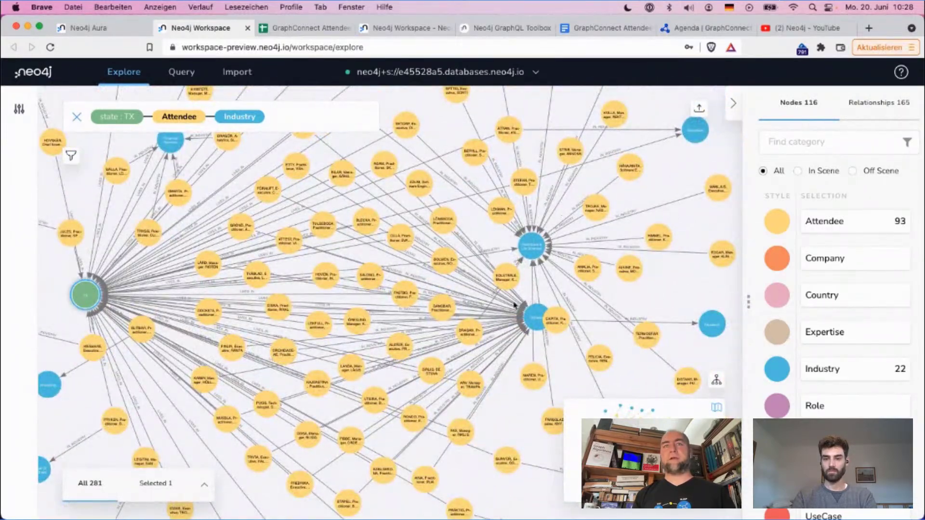
scroll(640, 250, up, 5)
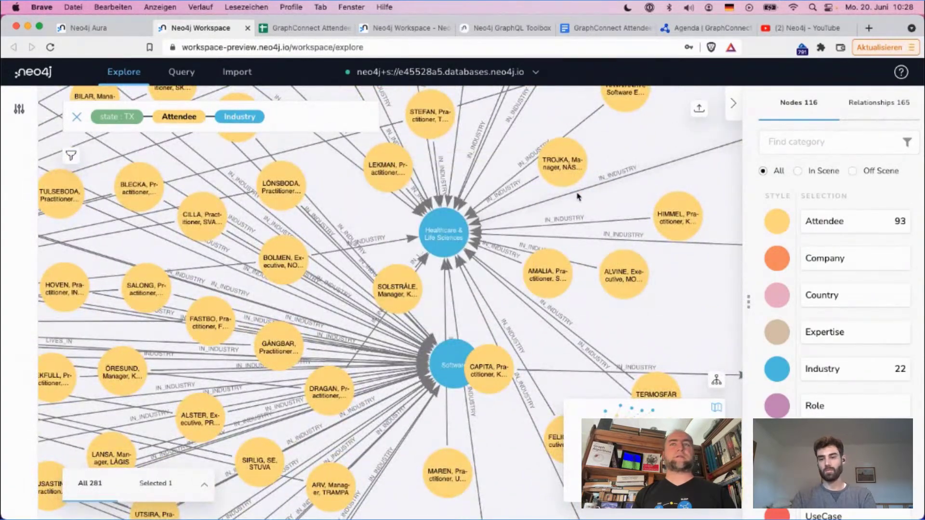
Clear the scene and remove the TX, Attendee and Industry pattern from the graph search.
right_click(634, 209)
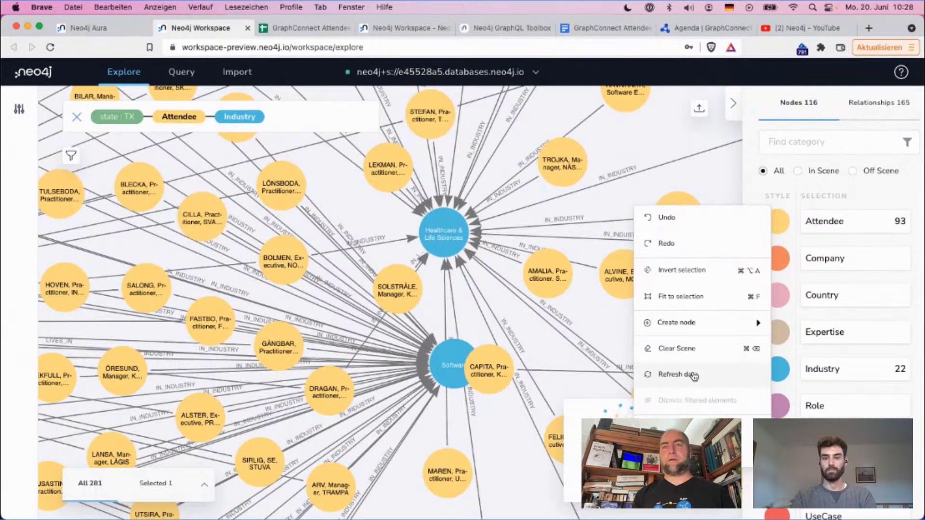
click(700, 349)
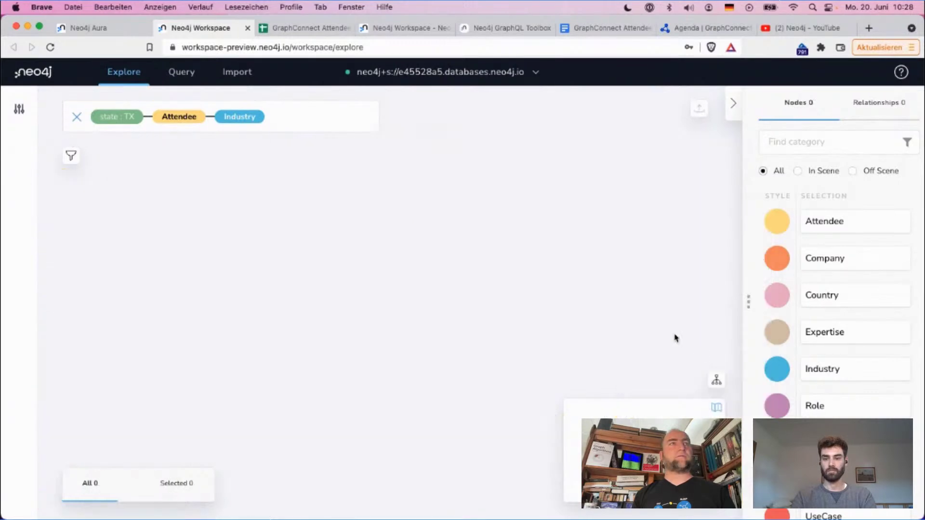
click(295, 126)
key(BackSpace)
key(BackSpace)
key(BackSpace)
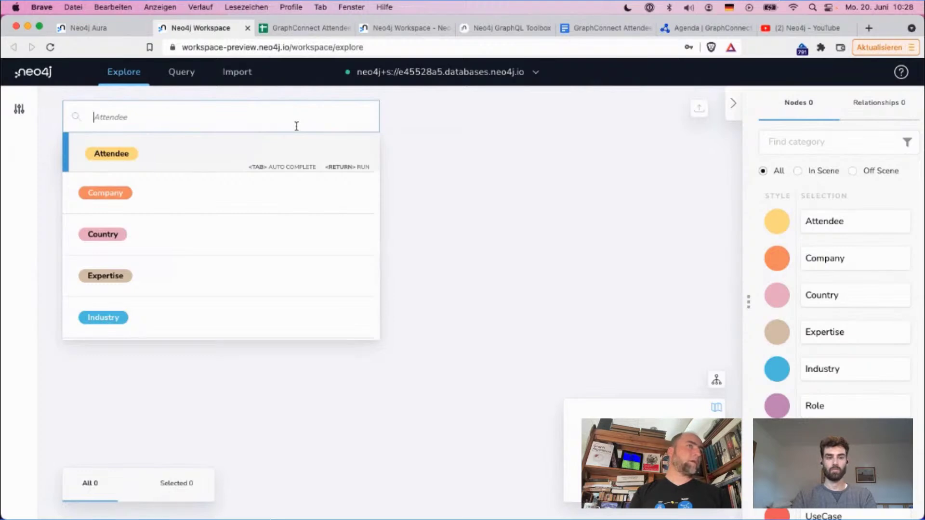
Run a graph search for the pattern Industry, Attendee and UseCase.
text(Industry)
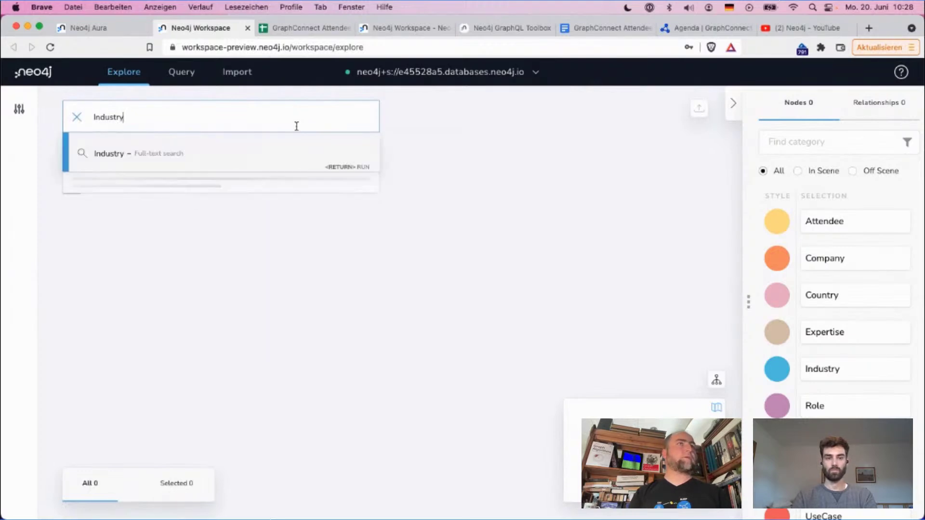
key(Tab)
text(Attend)
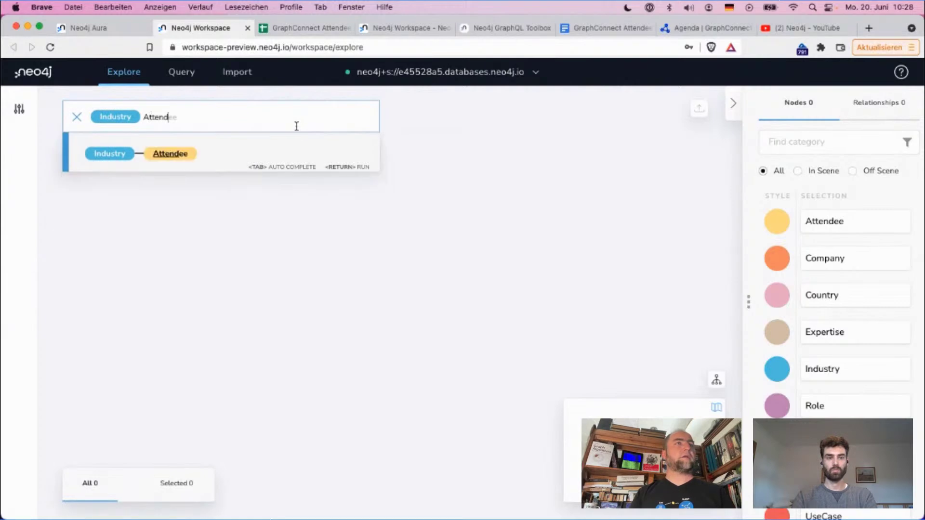
key(Tab)
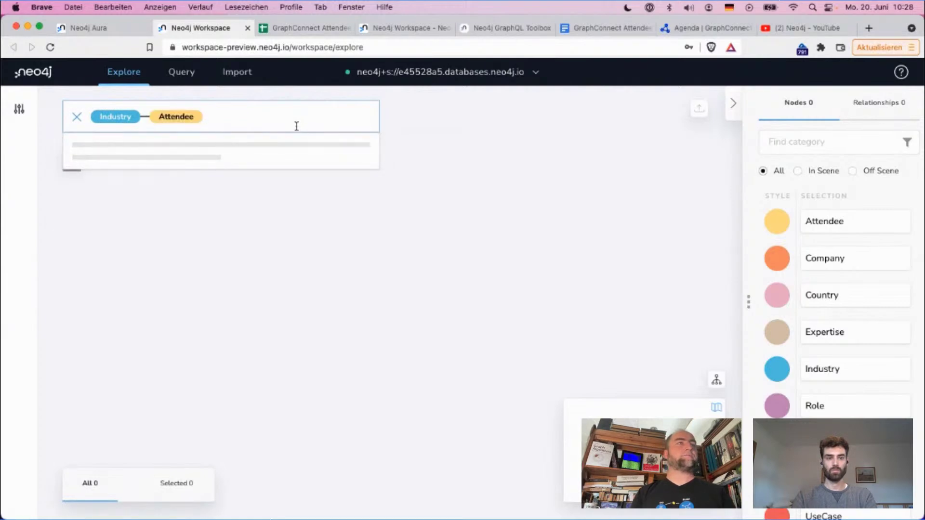
text(UseCase)
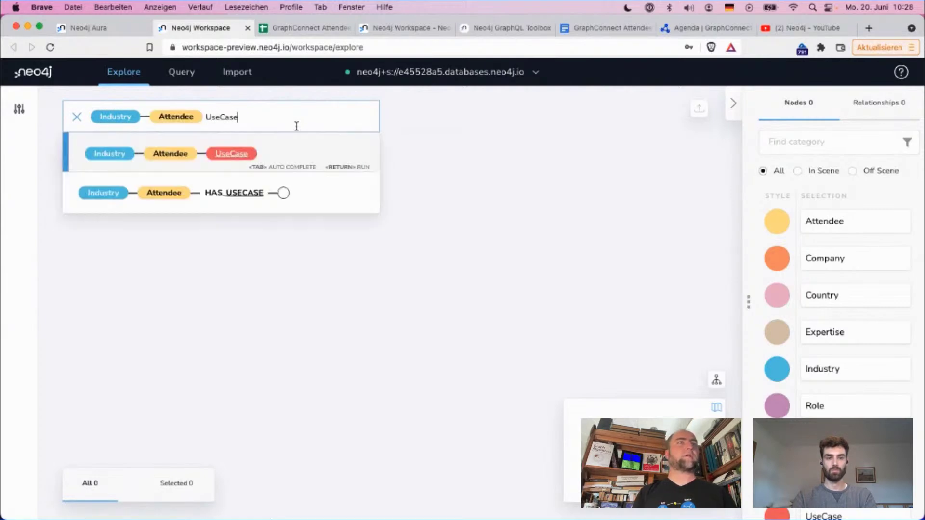
key(Tab)
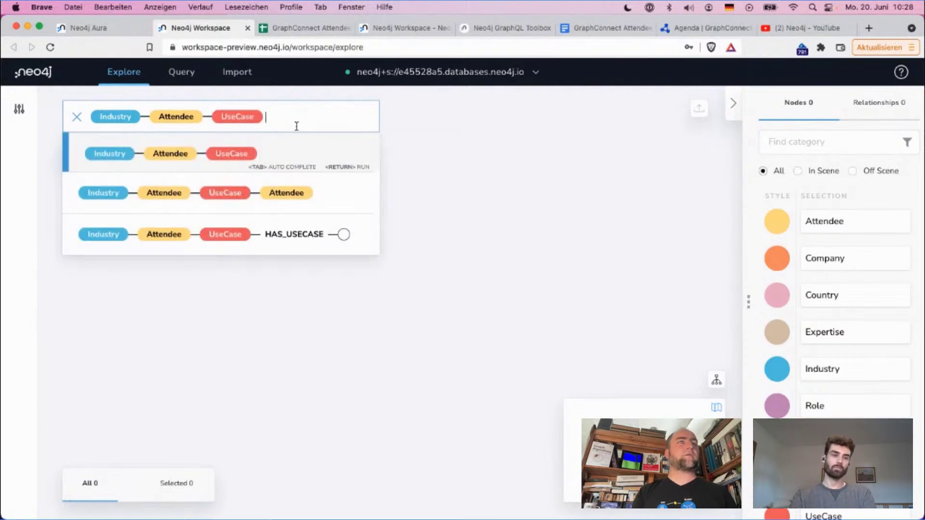
key(Return)
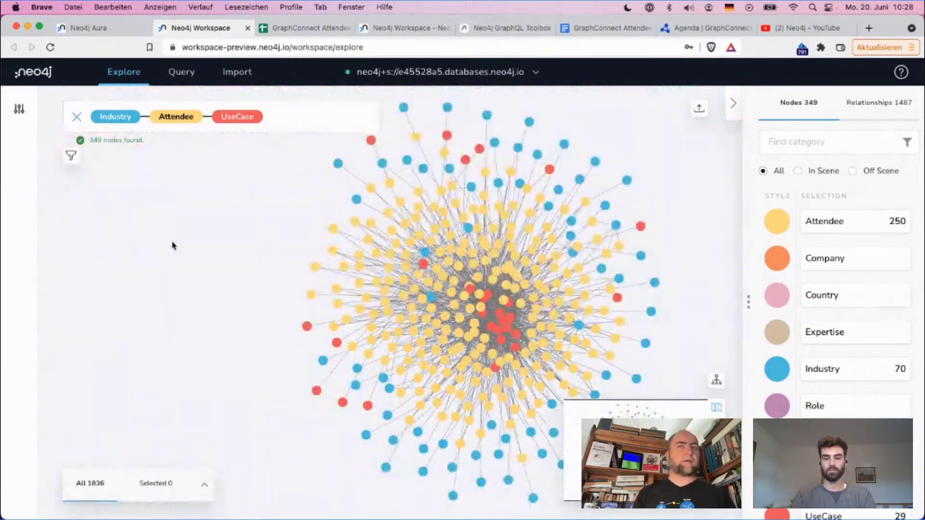
Clear the scene and remove UseCase from the end of the search pattern.
right_click(174, 247)
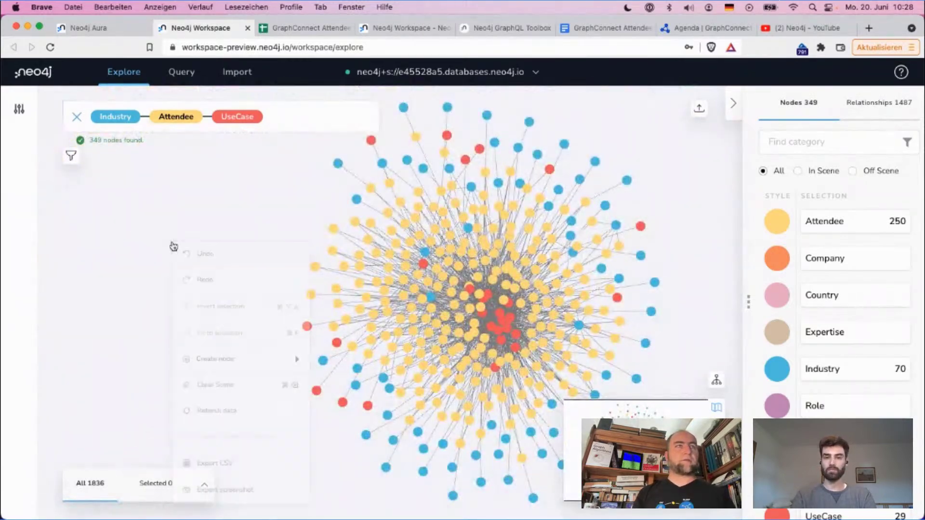
click(227, 386)
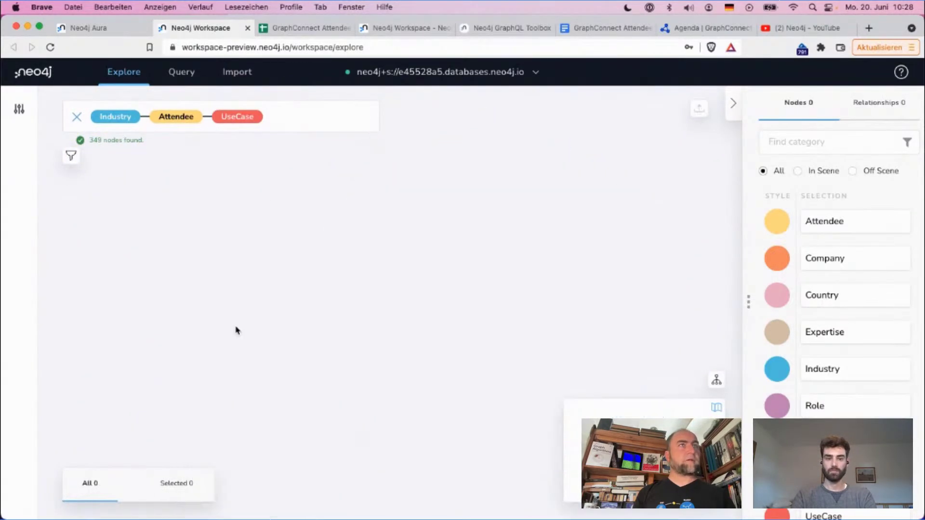
click(290, 120)
key(BackSpace)
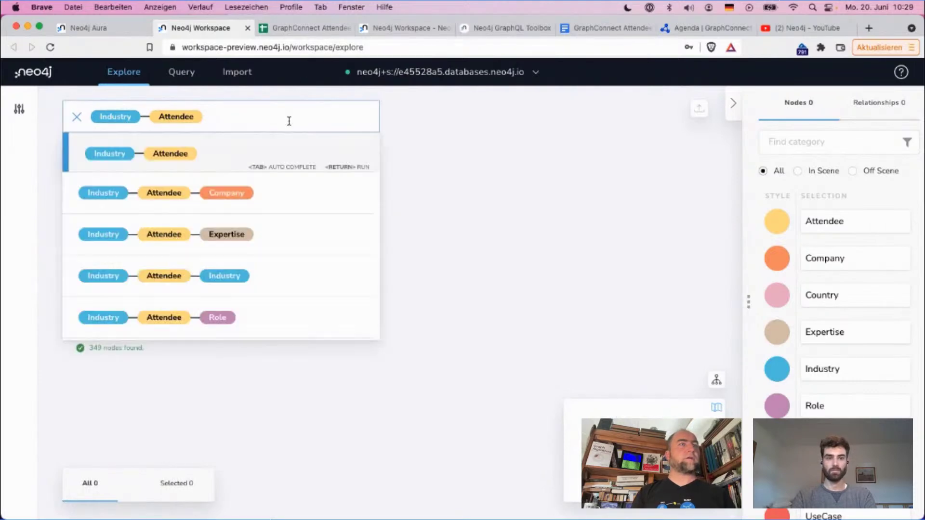
Try to extend the Industry and Attendee pattern with a UseCase node filtered by its useCase property.
text(Useca)
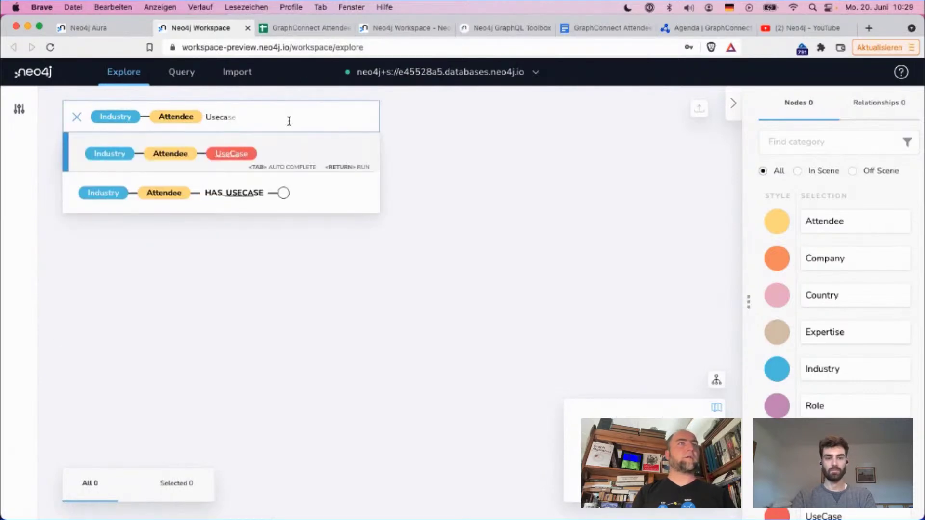
text(se usecase S)
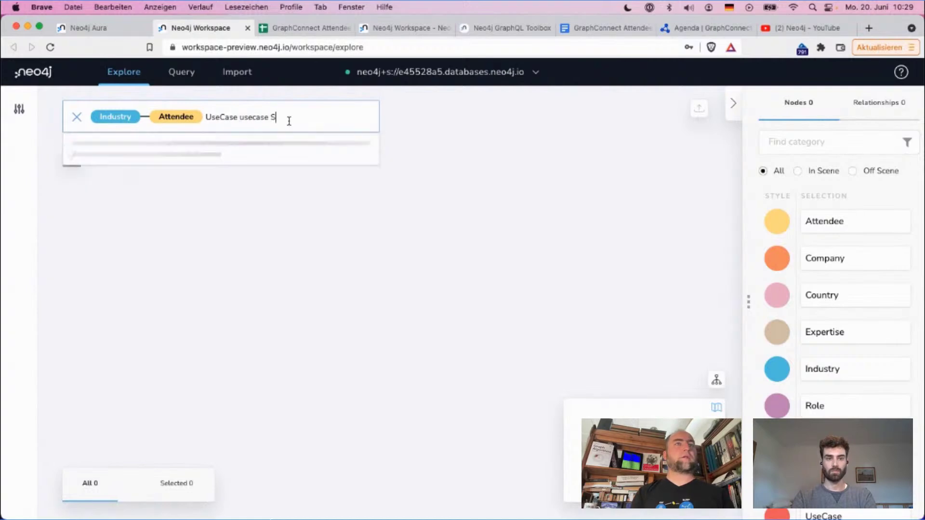
key(BackSpace)
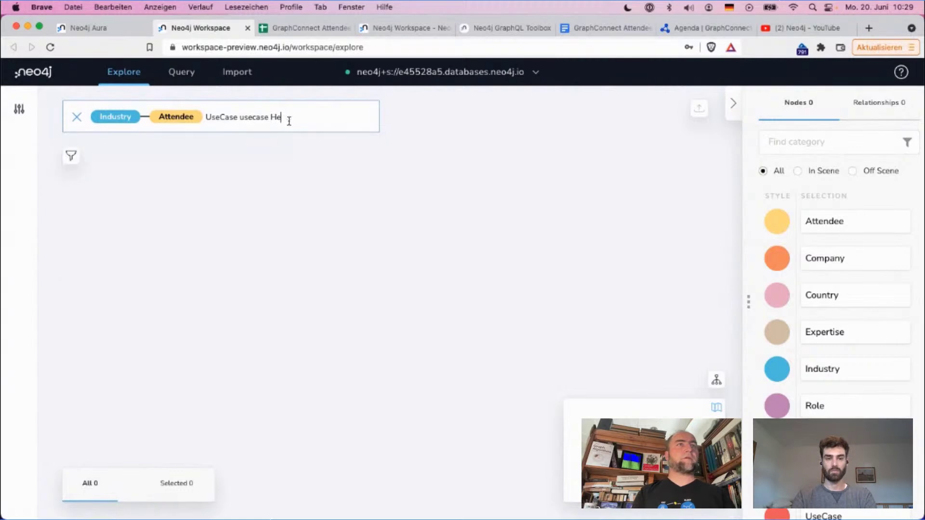
key(BackSpace)
key(BackSpace)
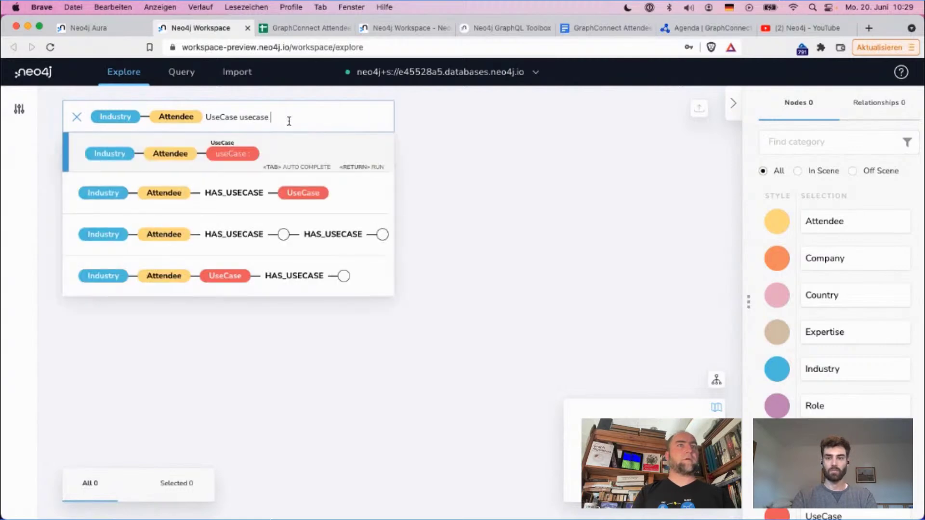
key(Tab)
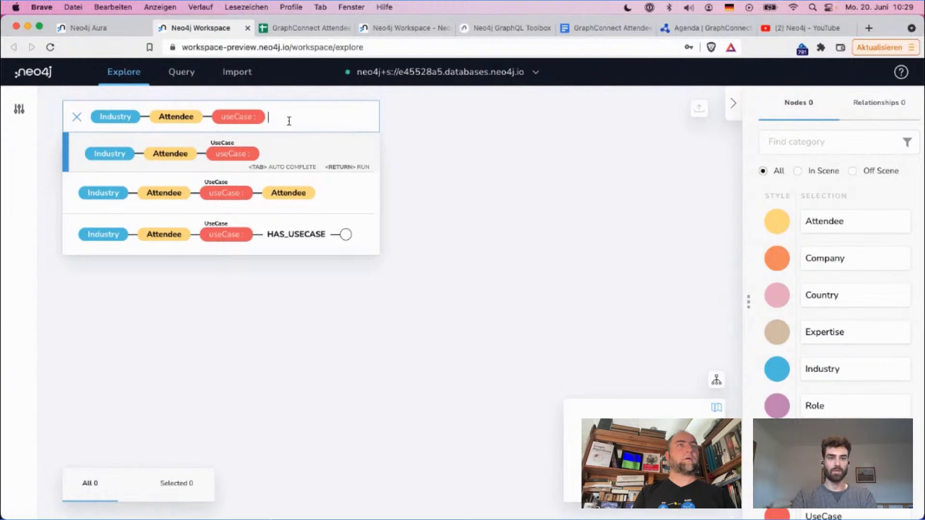
Replace the empty UseCase filter with a UseCase whose useCase property is Life.
key(BackSpace)
key(BackSpace)
text(Us)
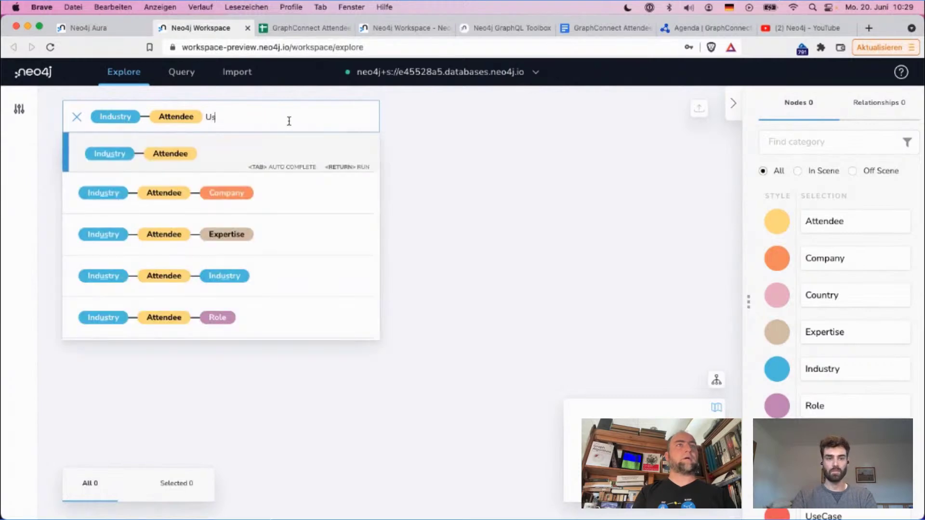
text(eCase use)
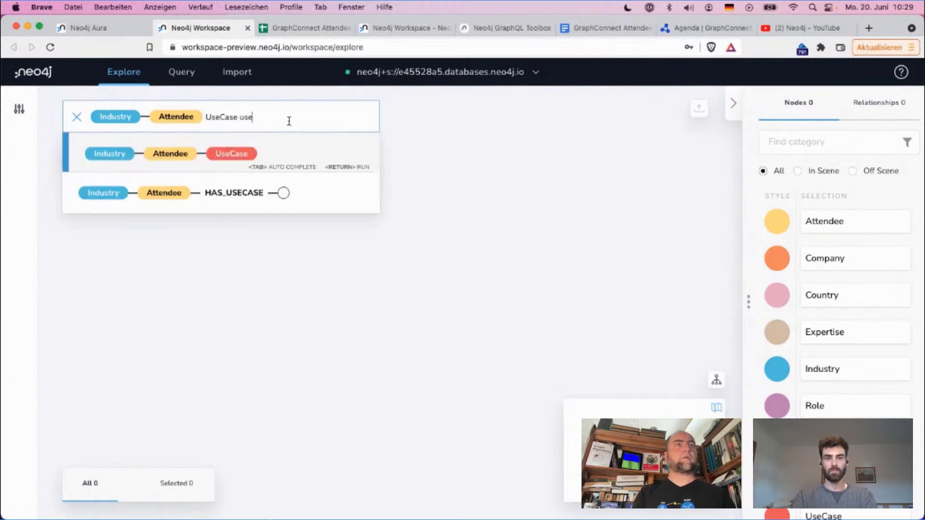
text(case LifeS)
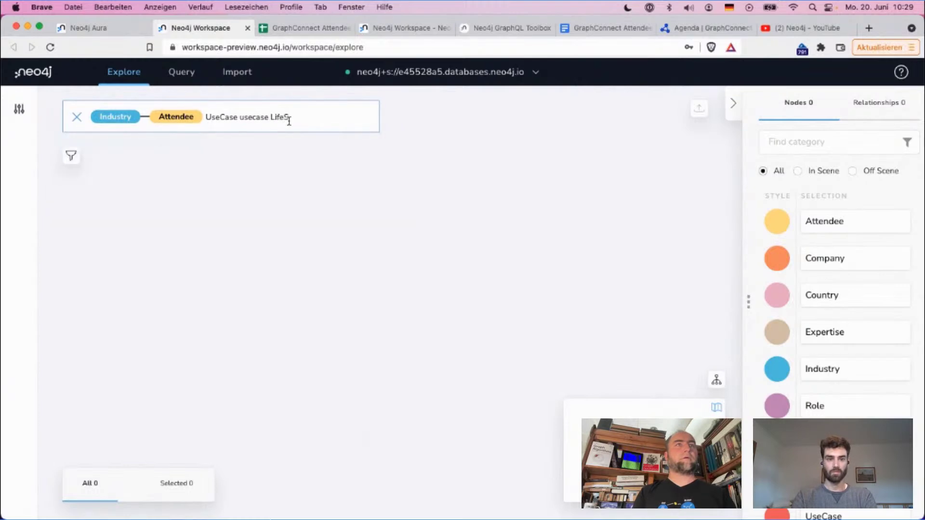
key(BackSpace)
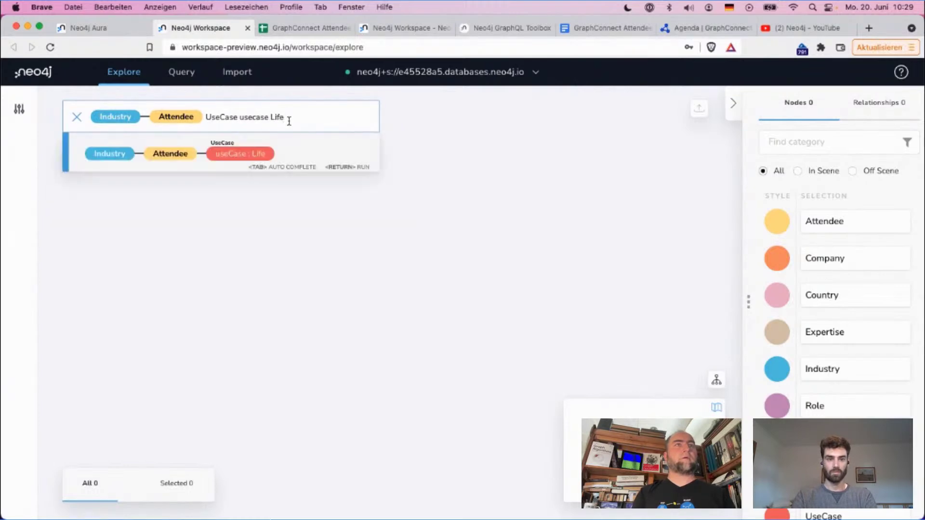
Remove the unfinished UseCase text together with the Attendee and Industry parts of the search pattern.
key(super+a)
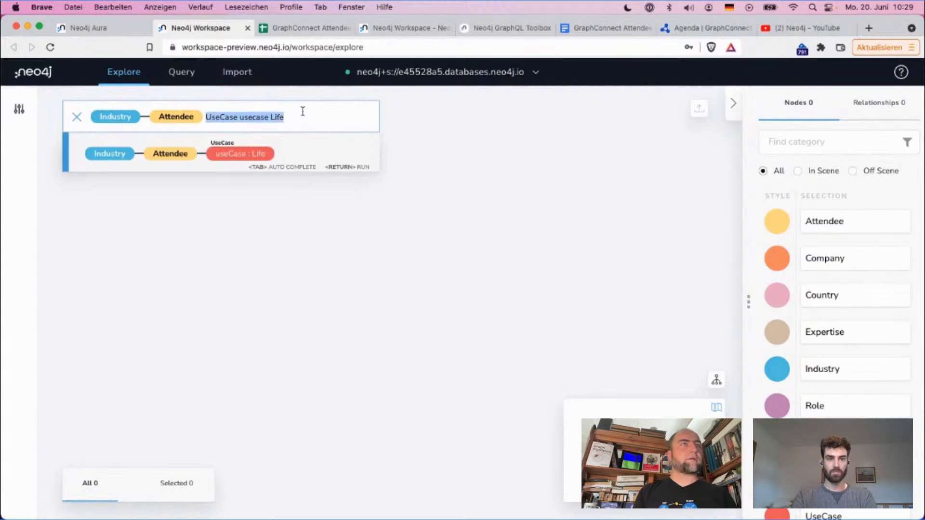
key(BackSpace)
key(BackSpace)
key(BackSpace)
Start a new search pattern with a UseCase node whose useCase property is Life Sciences.
text(Use)
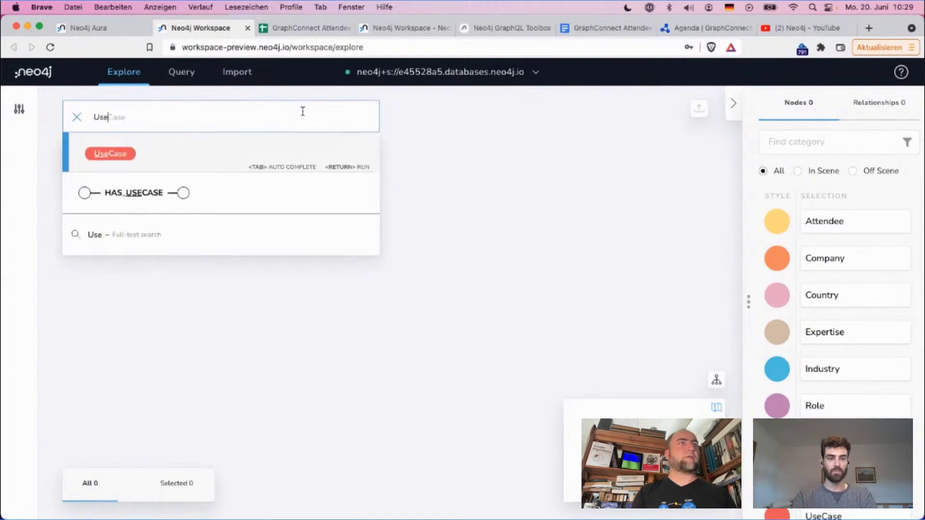
text(Case usecase)
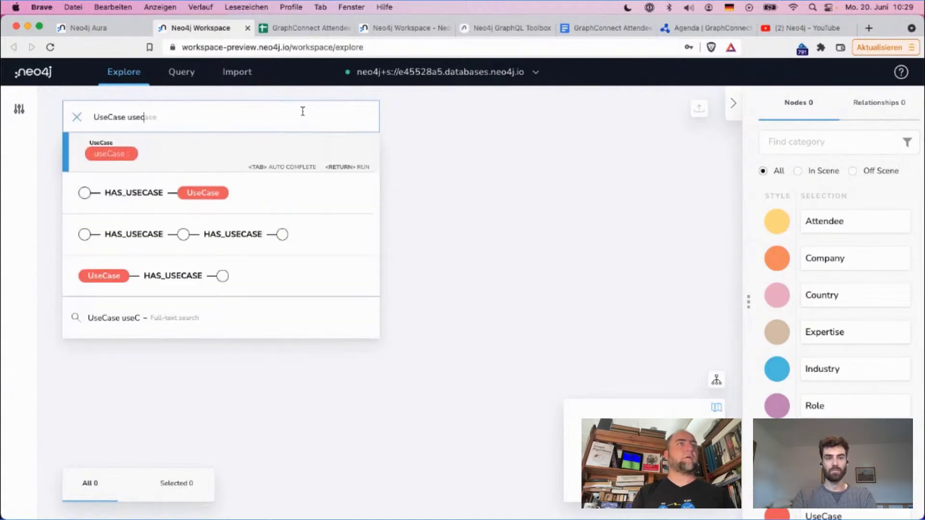
text( Lif)
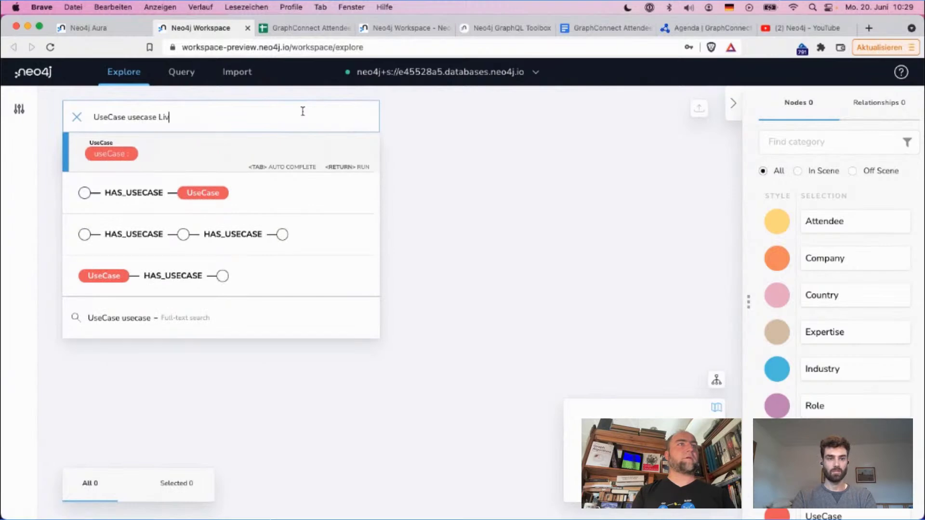
text(e)
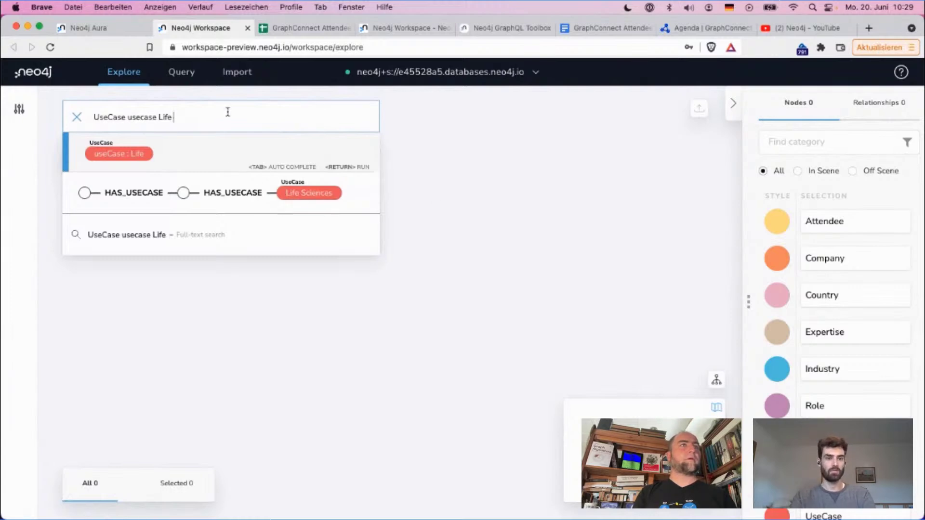
text(Sicnes)
key(BackSpace)
key(BackSpace)
key(BackSpace)
key(BackSpace)
key(BackSpace)
text(ciences)
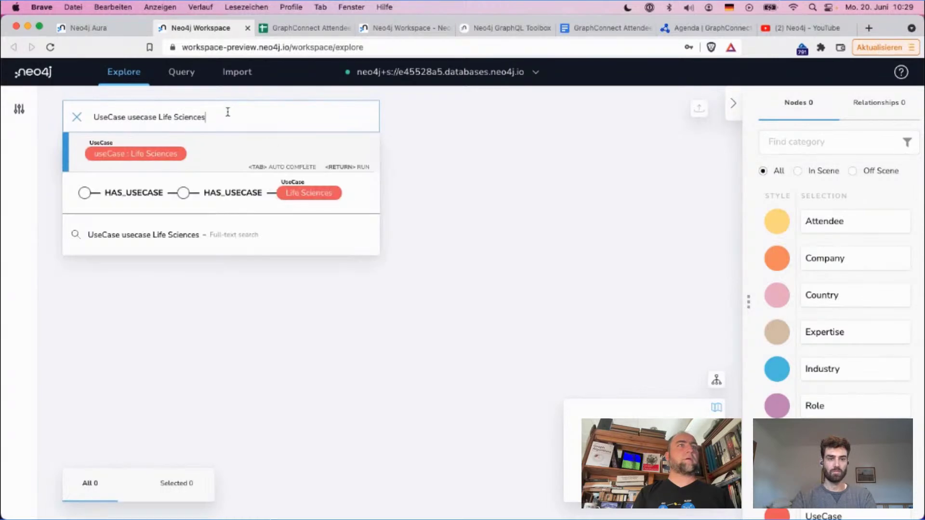
key(Tab)
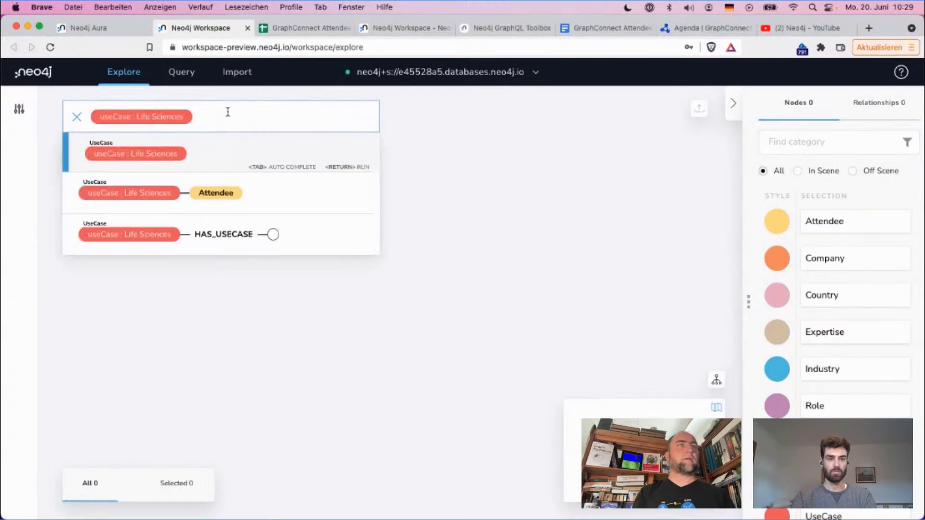
Extend the Life Sciences use case pattern with Attendee and Industry, and run the search.
text(At)
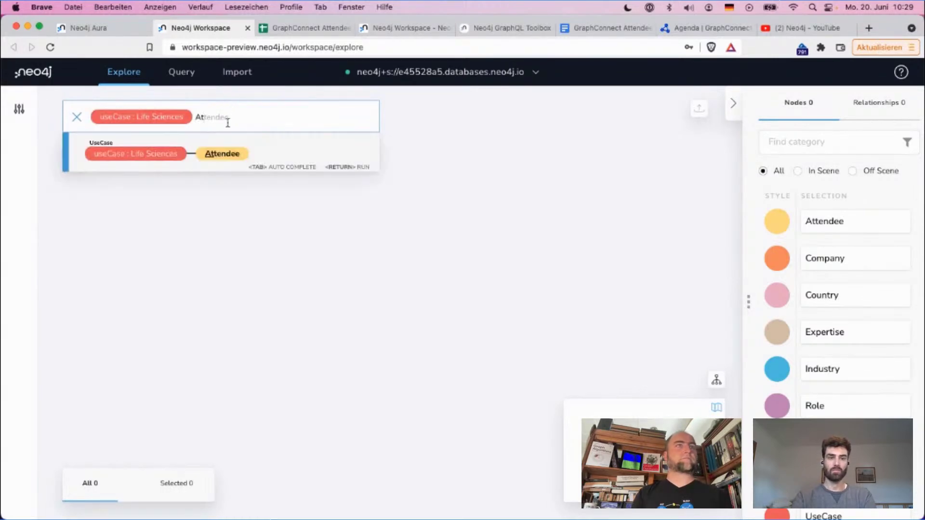
key(Tab)
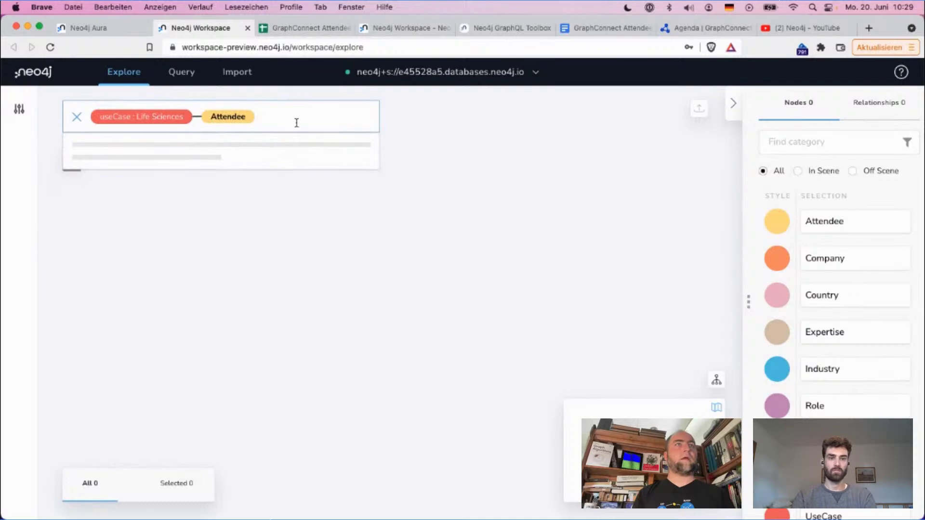
text(Industry)
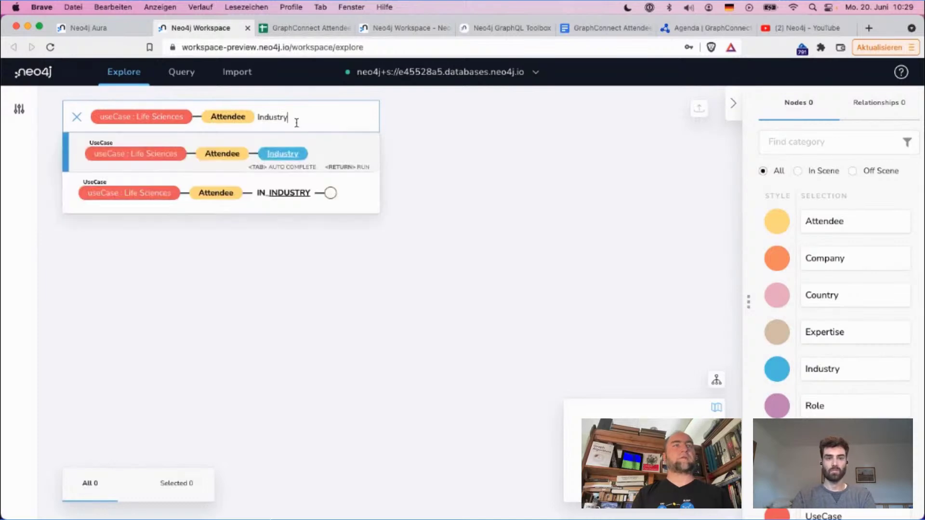
key(Tab)
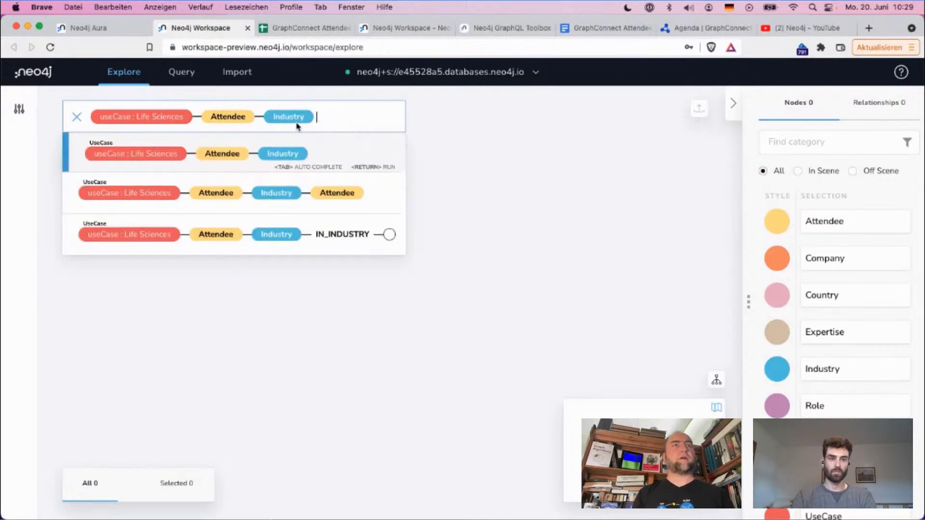
key(Return)
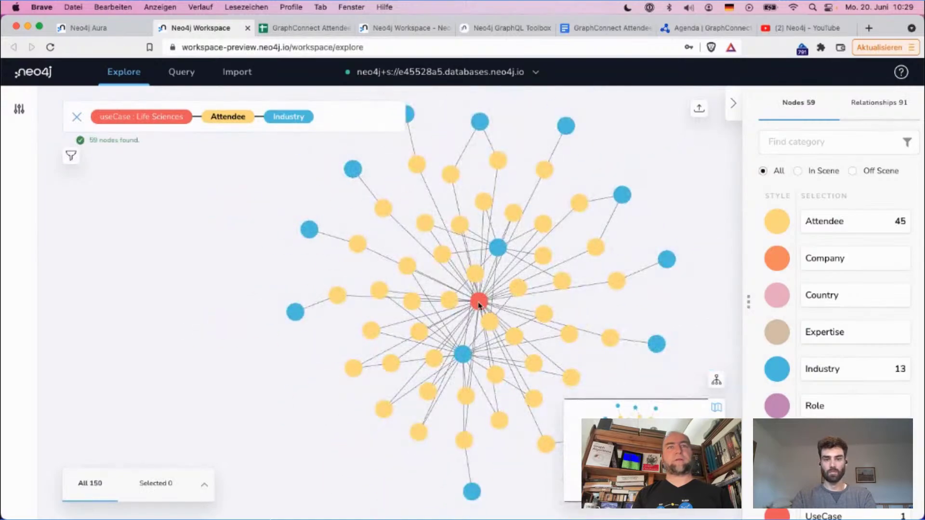
Pull the Life Sciences use case node to one side of the graph and the Healthcare & Life Sciences node to the opposite side.
drag(478, 305, 149, 281)
scroll(427, 310, up, 5)
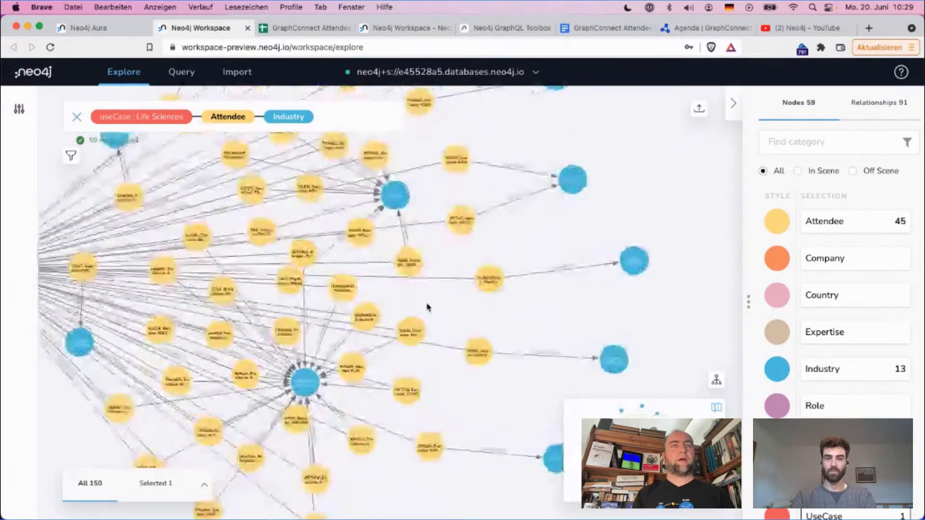
drag(305, 382, 558, 393)
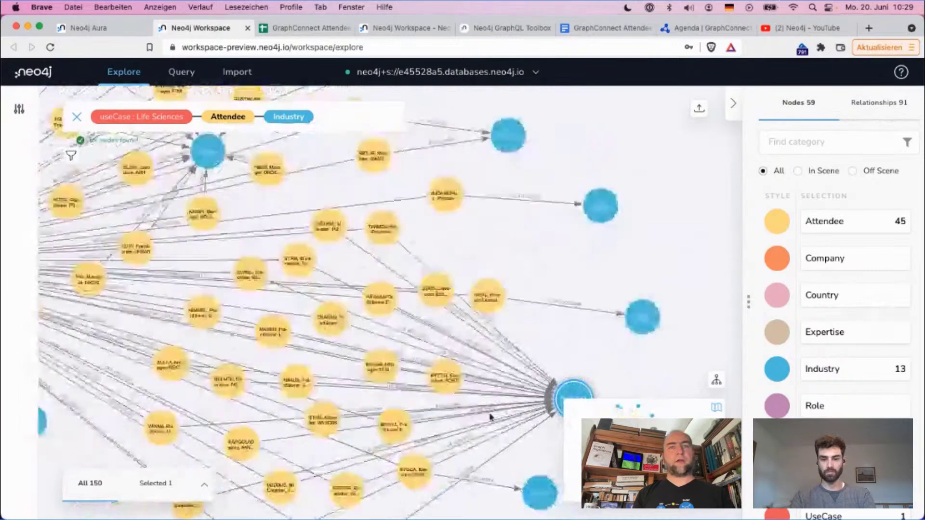
Inspect the Data Consulting industry node and the neighbouring industries connected to the Life Sciences attendees.
click(575, 339)
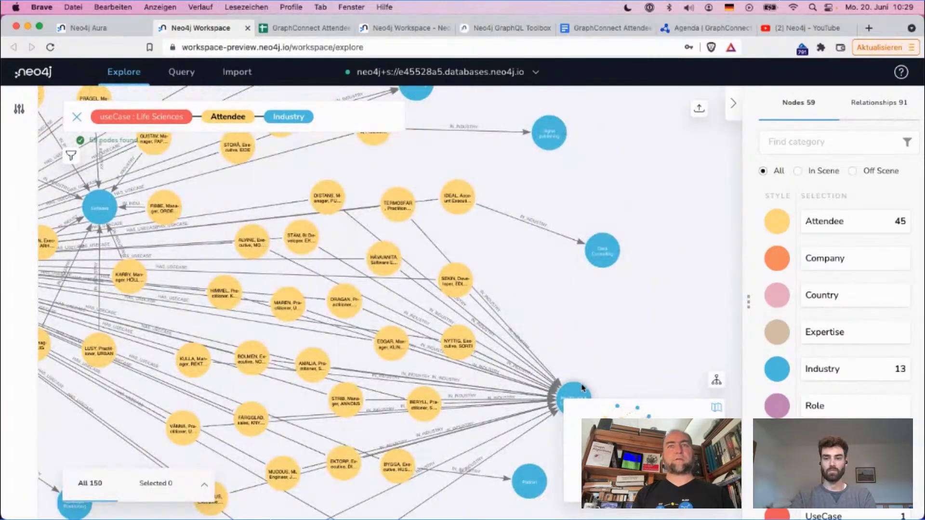
click(591, 207)
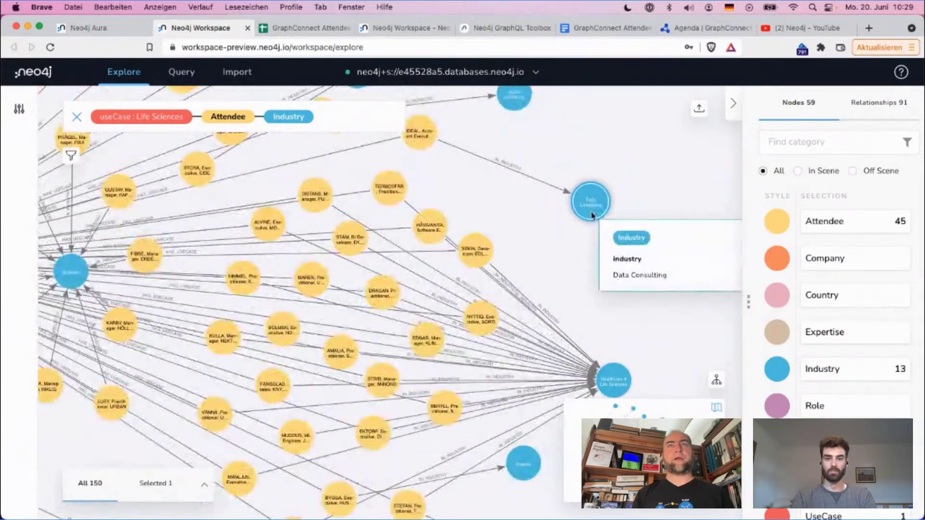
drag(548, 200, 547, 305)
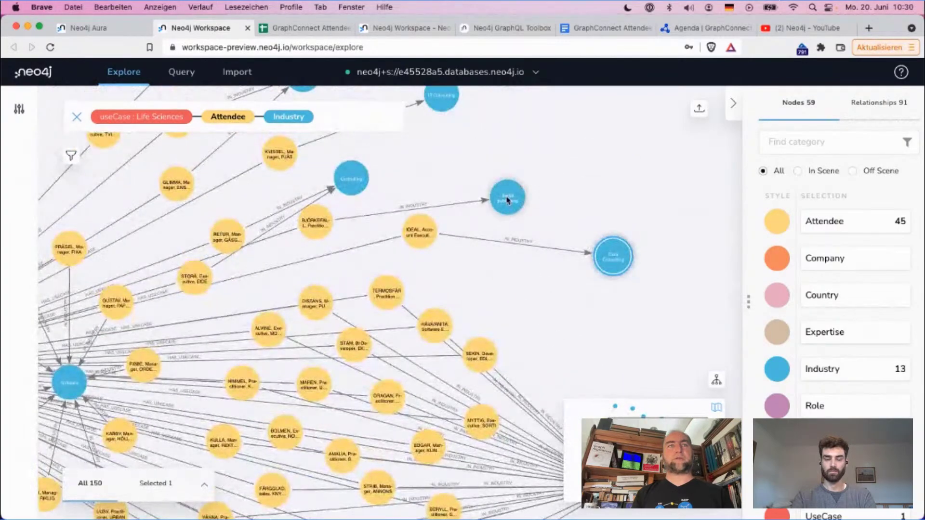
Spread the Digital Publishing, Consulting and Big Data industry nodes outward, away from the Life Sciences attendees.
drag(506, 196, 581, 182)
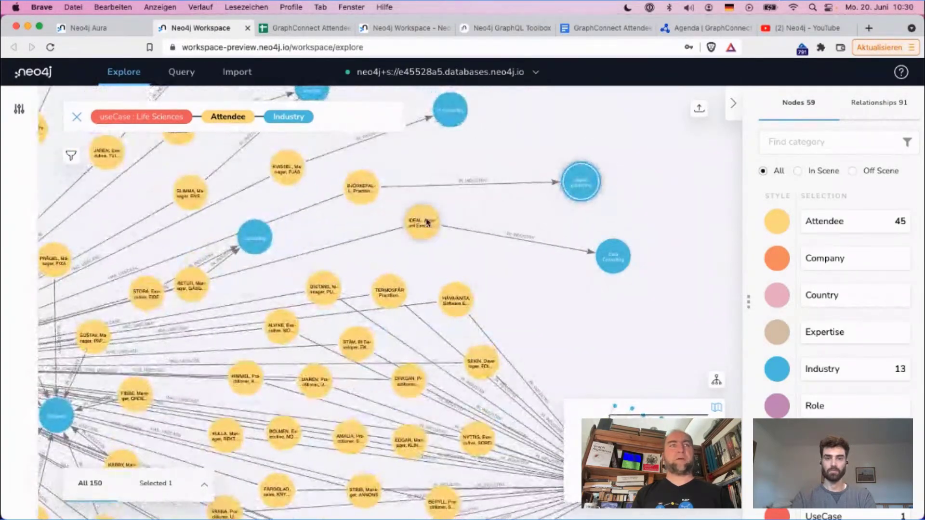
drag(260, 233, 461, 215)
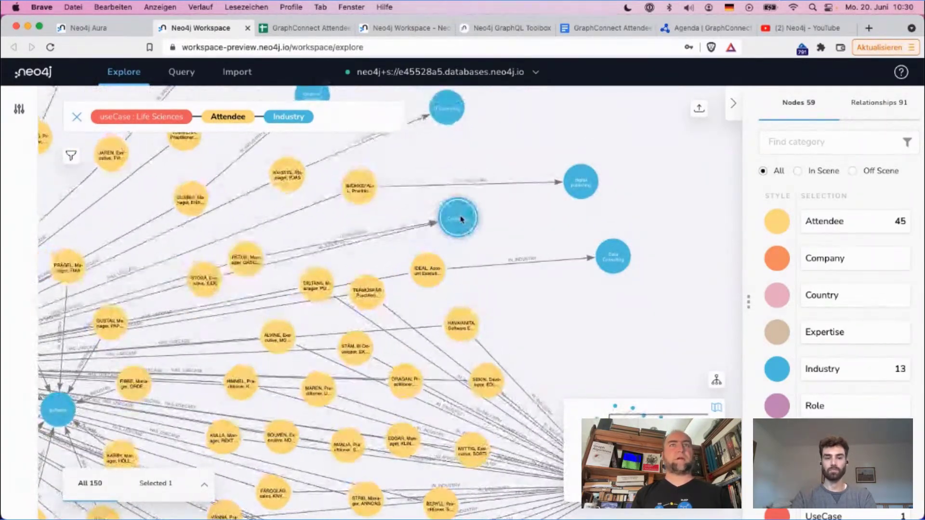
drag(487, 145, 521, 224)
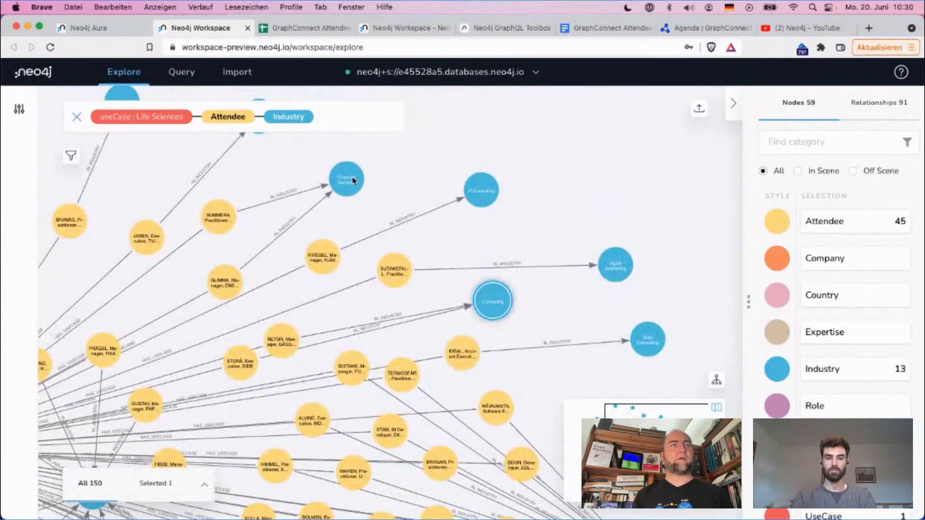
drag(424, 172, 511, 227)
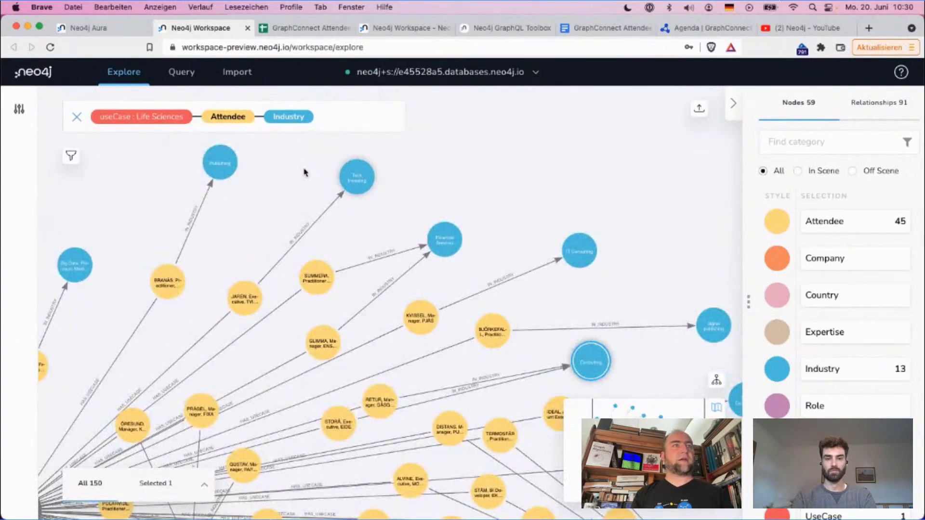
drag(256, 201, 434, 182)
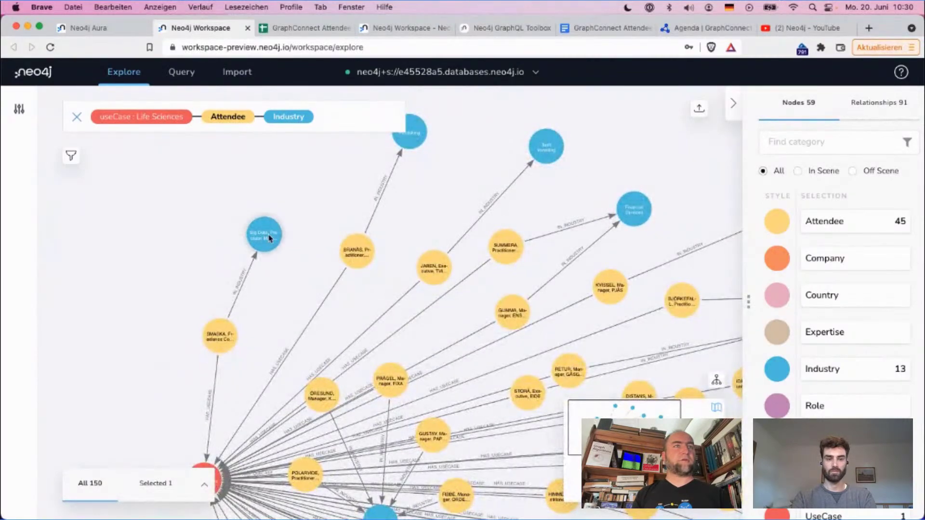
drag(270, 238, 298, 187)
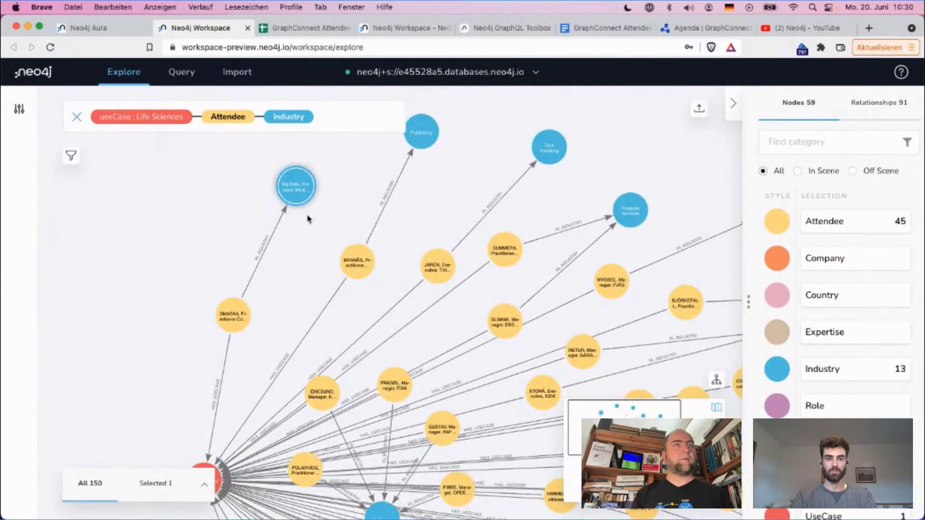
Move the Software industry node well below the Life Sciences use case node, apart from the other industries.
drag(309, 219, 290, 116)
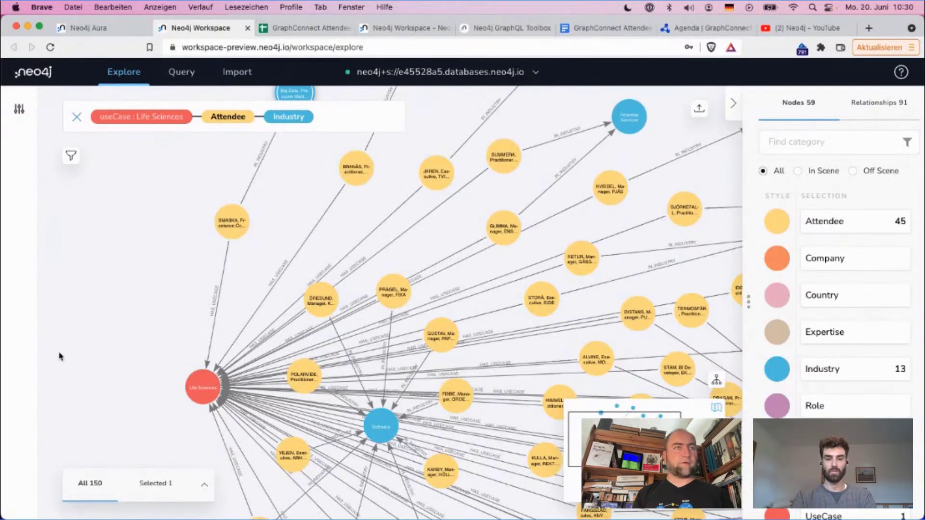
click(144, 363)
scroll(324, 253, down, 10)
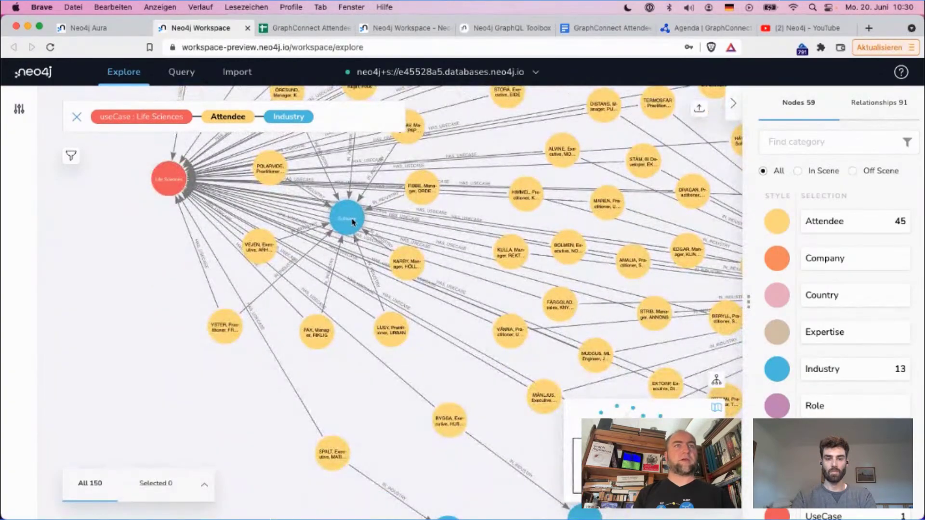
drag(353, 222, 183, 463)
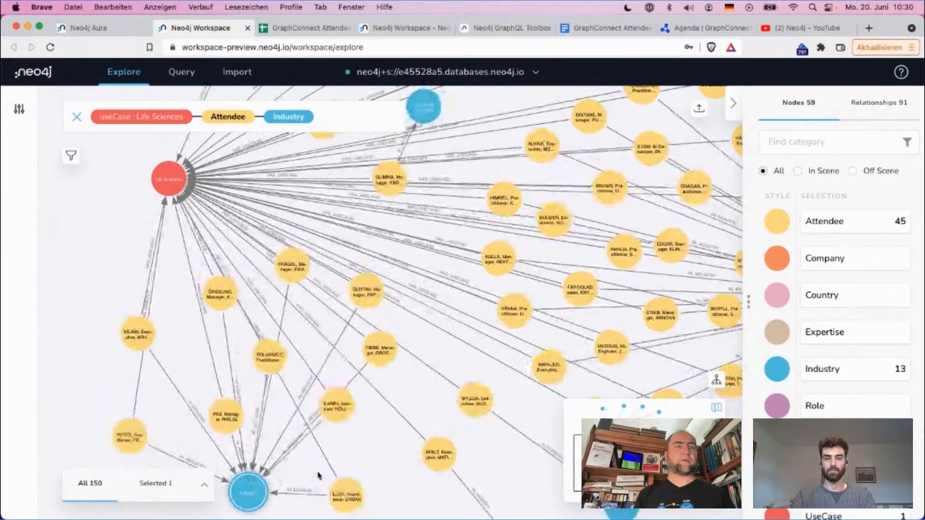
scroll(352, 448, up, 3)
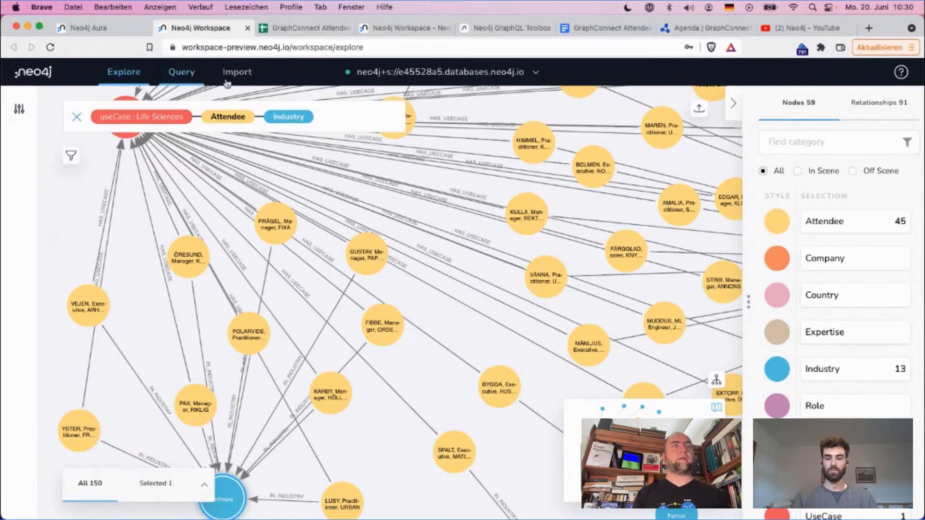
Remove the Life Sciences search pattern and clear the whole scene.
click(337, 118)
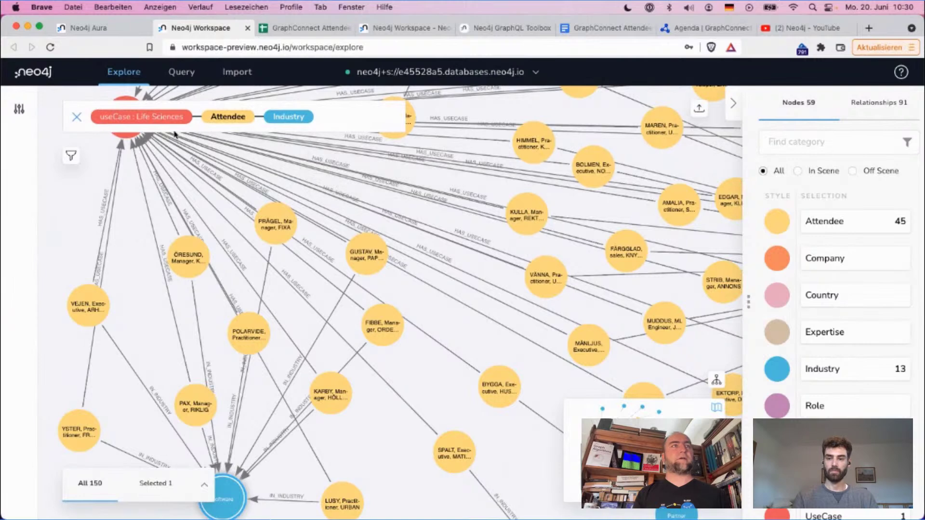
click(77, 120)
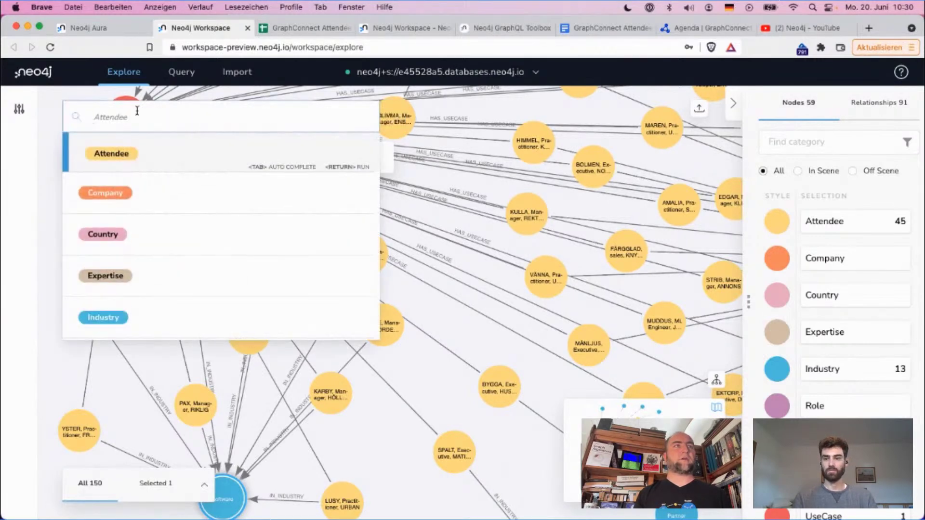
right_click(50, 270)
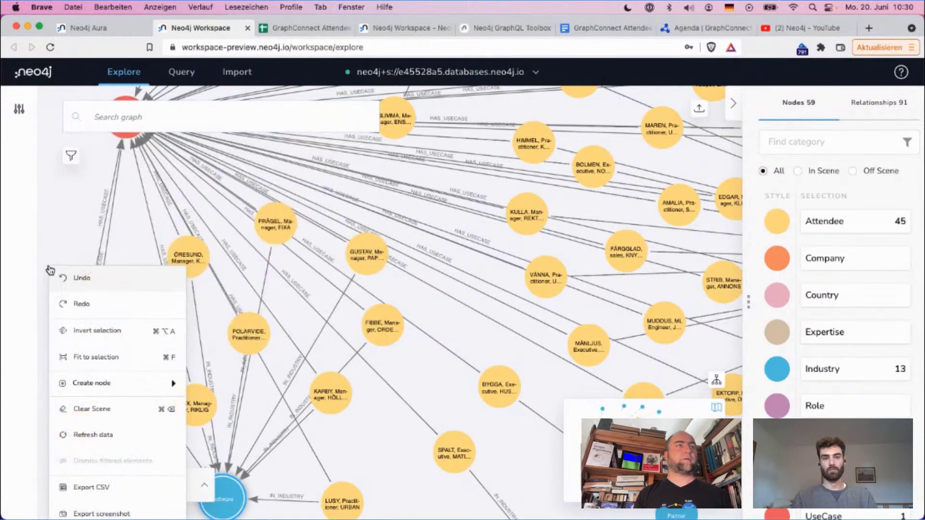
click(122, 410)
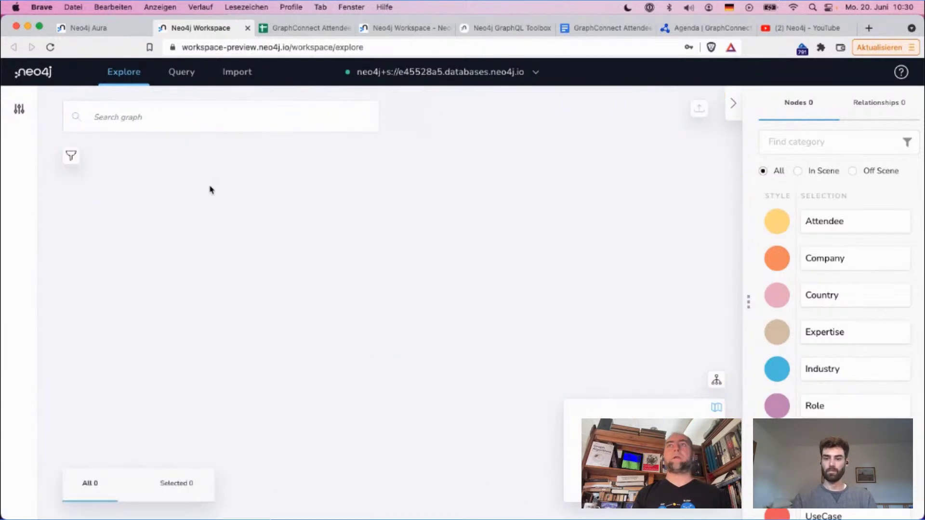
Start a new search pattern with a Country node.
click(203, 114)
text(coun)
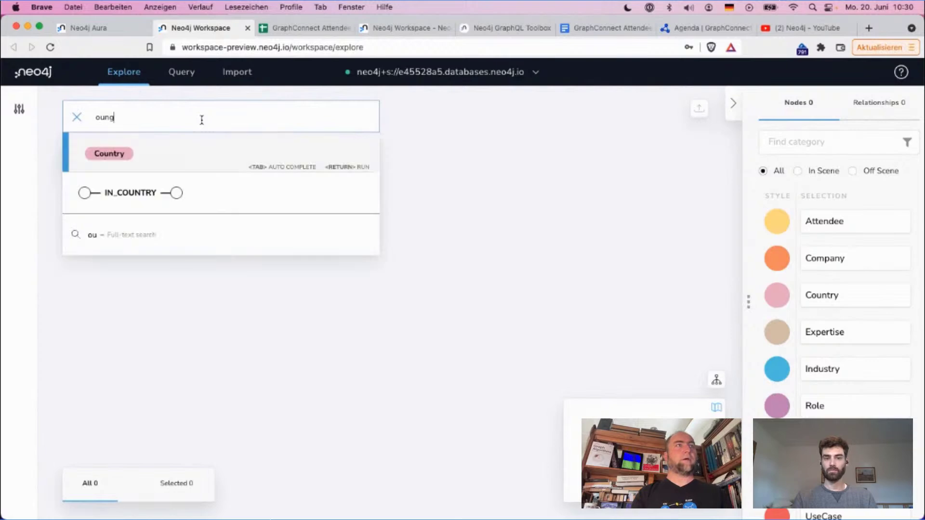
key(BackSpace)
key(BackSpace)
key(BackSpace)
key(BackSpace)
text(Ciou)
key(BackSpace)
key(BackSpace)
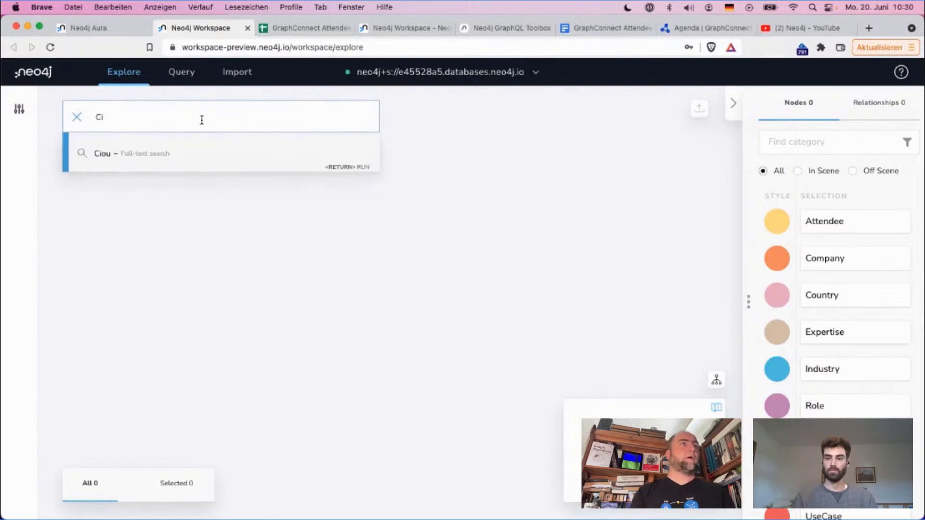
key(BackSpace)
text(ountry)
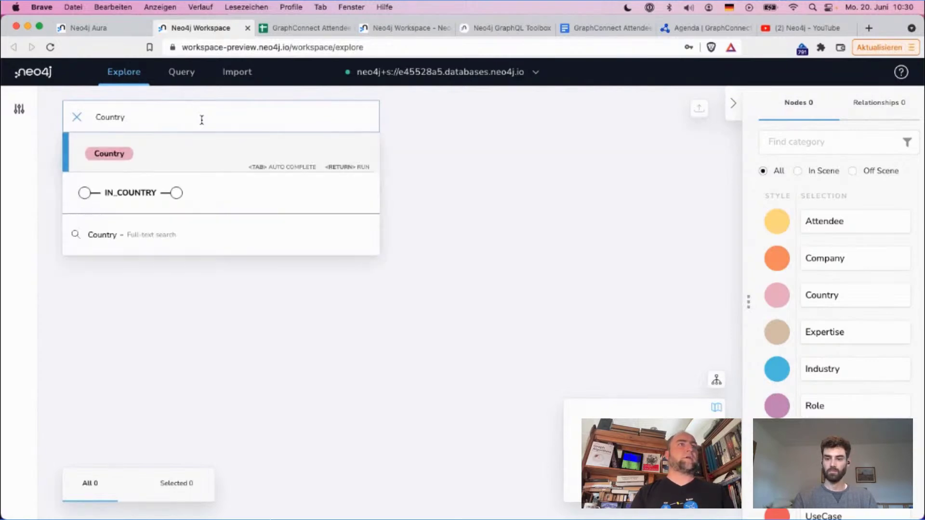
key(Tab)
Extend the Country pattern with State and Attendee, and run the search.
text(St)
key(Tab)
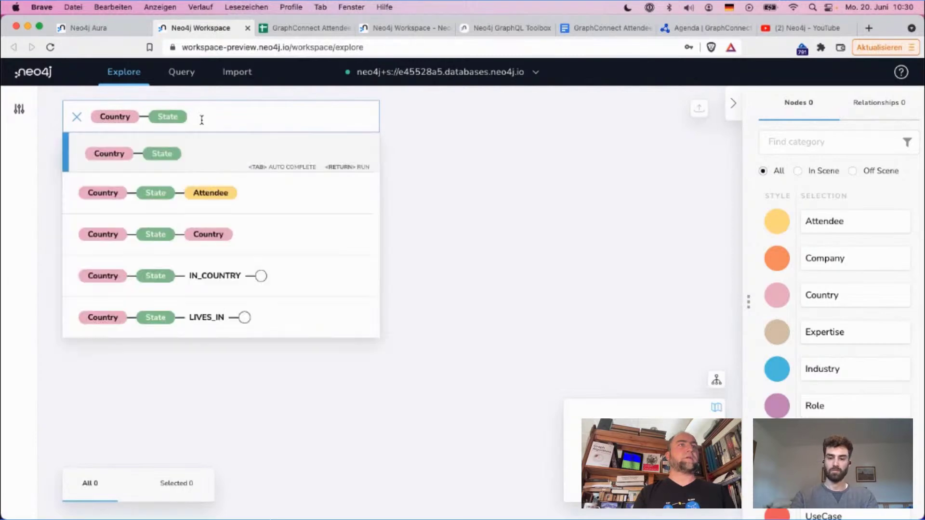
text(Atten)
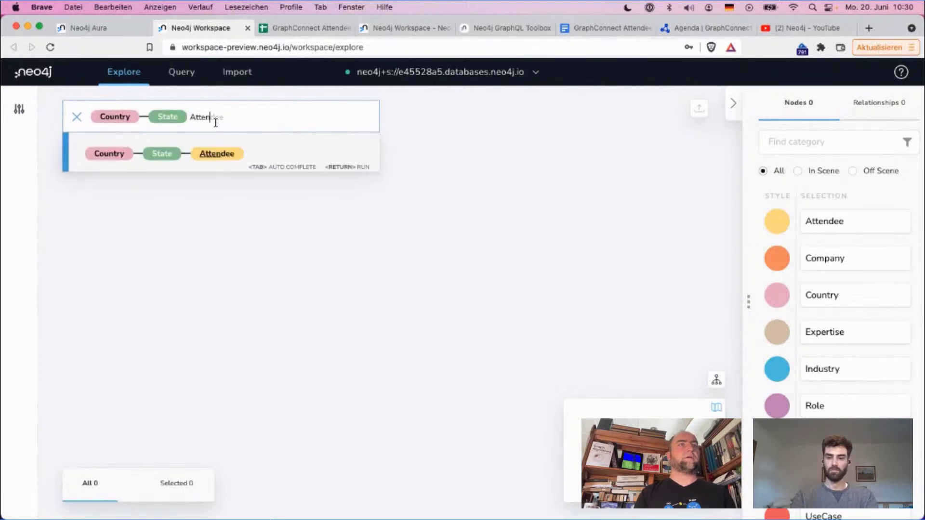
key(Tab)
key(Return)
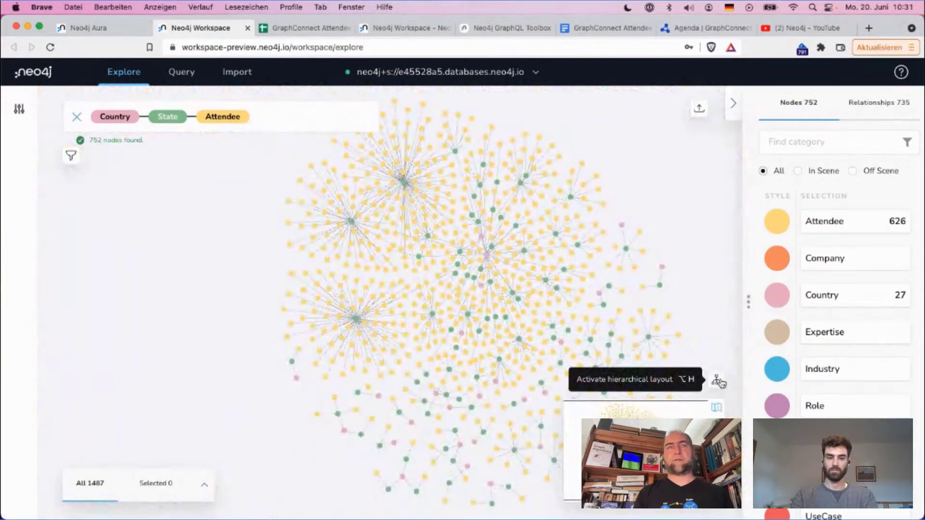
Switch the graph to the hierarchical layout and select a State node below its row of attendees.
click(717, 381)
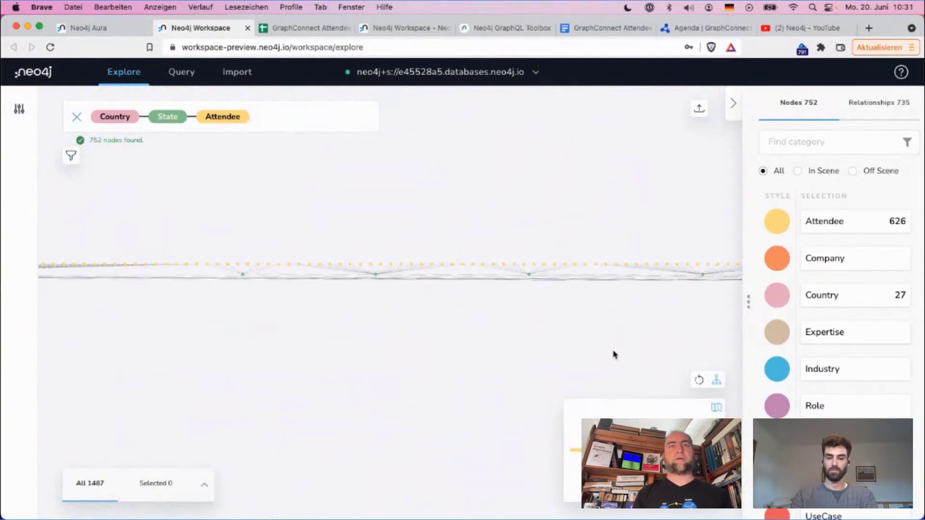
scroll(550, 265, up, 5)
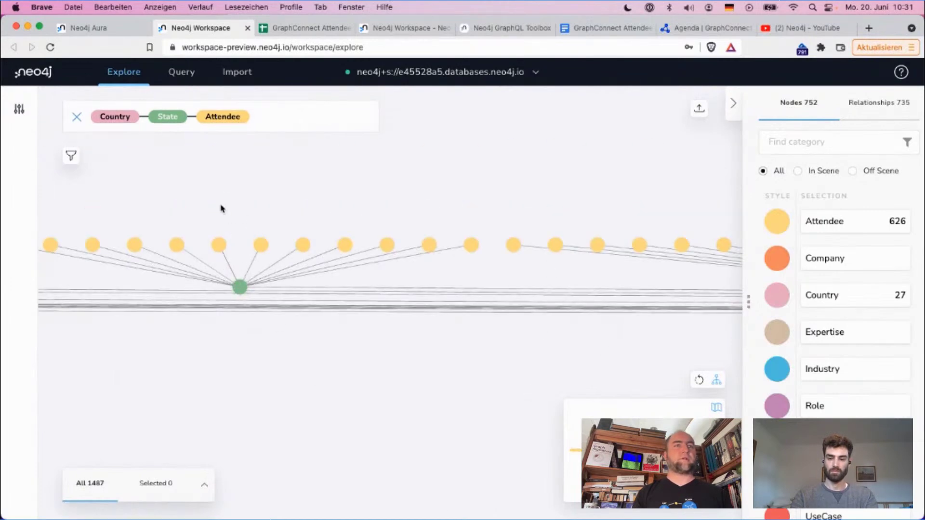
click(239, 288)
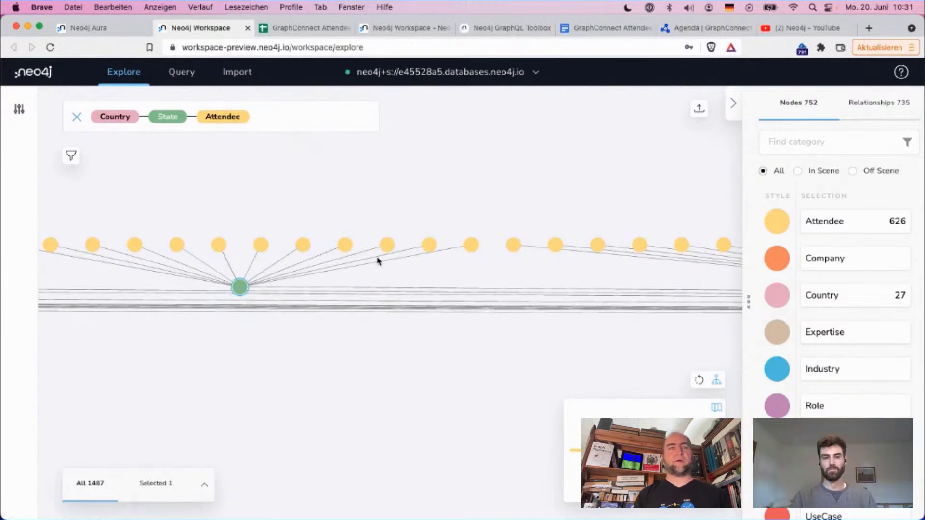
Drop Attendee from the search pattern, clear the scene, and rerun the search for Country and State only.
click(296, 112)
key(BackSpace)
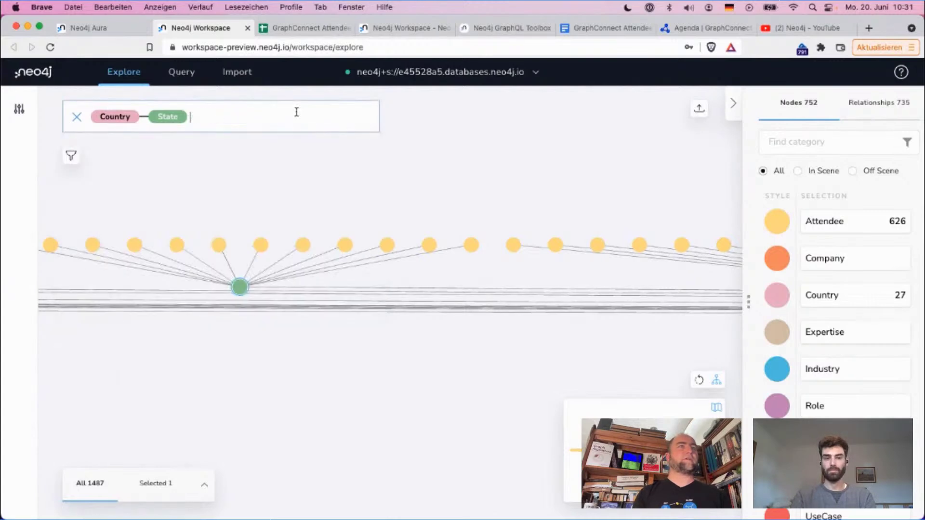
right_click(504, 154)
click(578, 295)
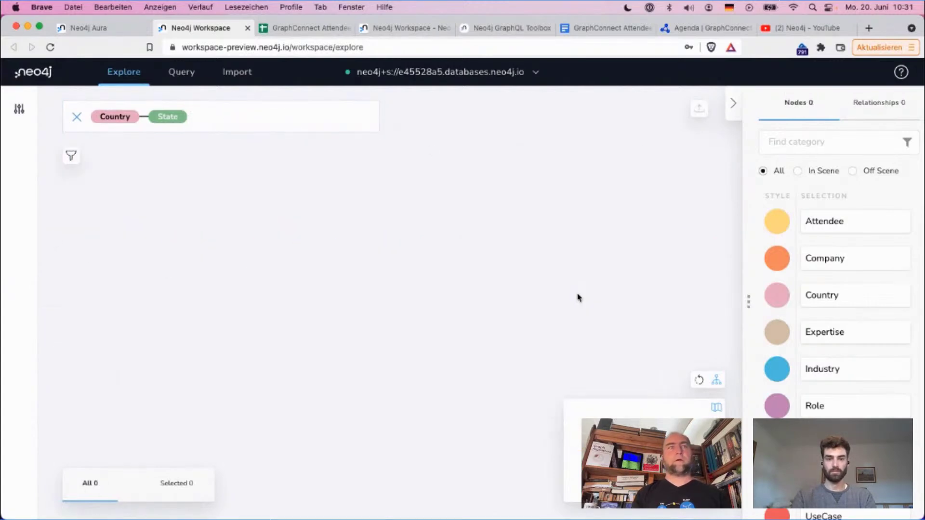
click(276, 123)
key(Return)
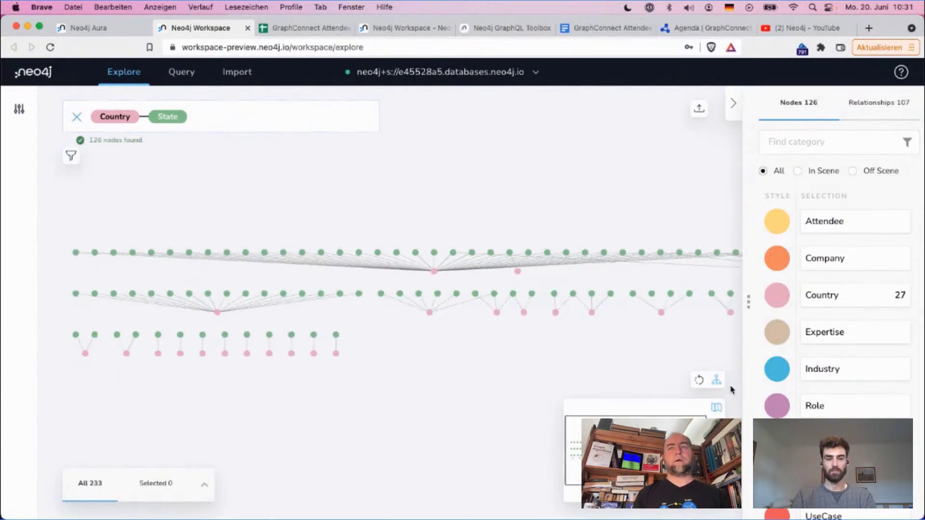
Examine the Country nodes in the hierarchy and the State nodes attached to them, including those of DE.
scroll(280, 356, up, 5)
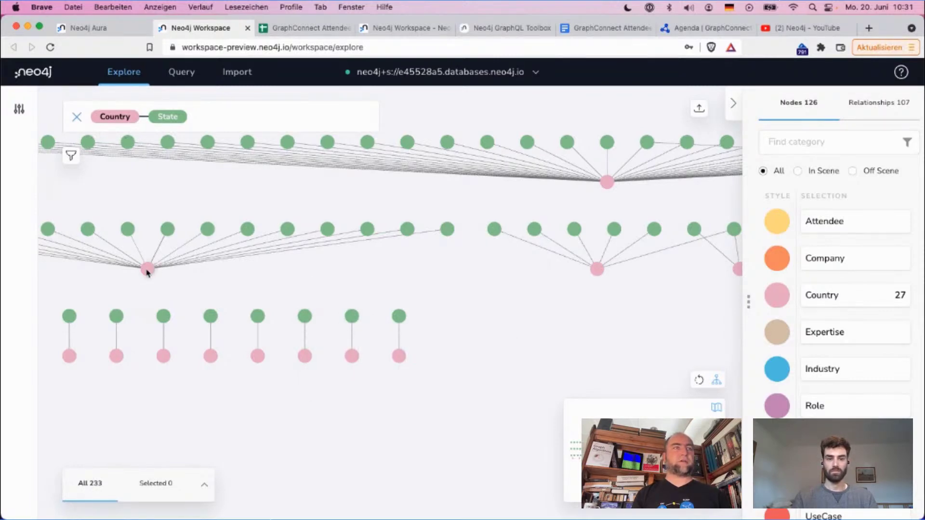
mouse_move(148, 271)
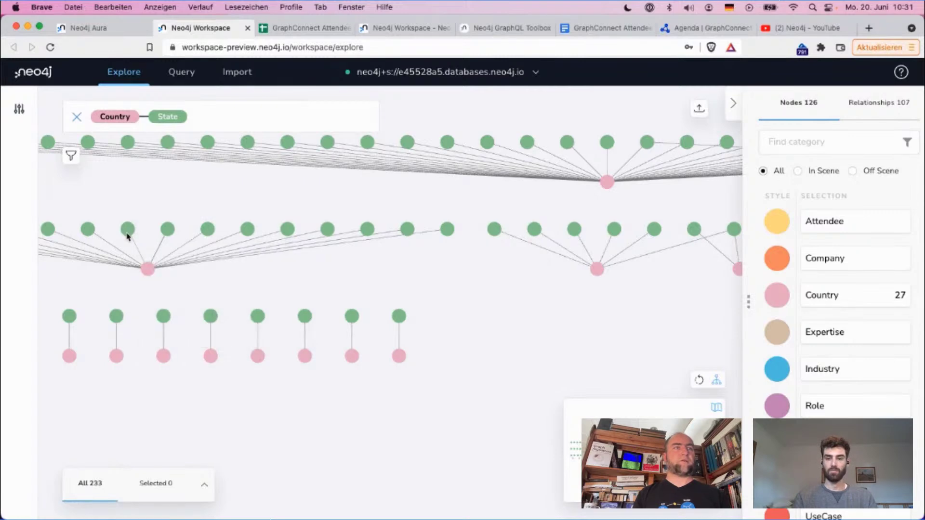
mouse_move(127, 235)
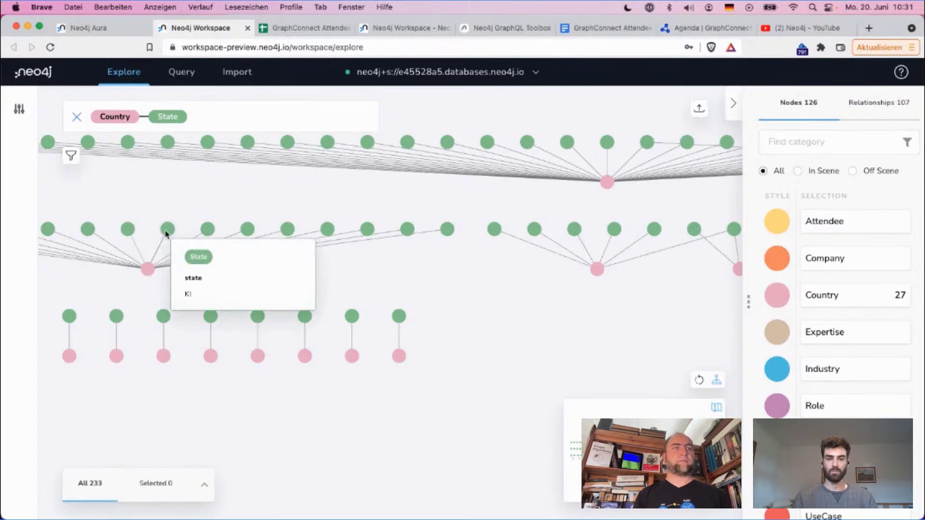
mouse_move(207, 234)
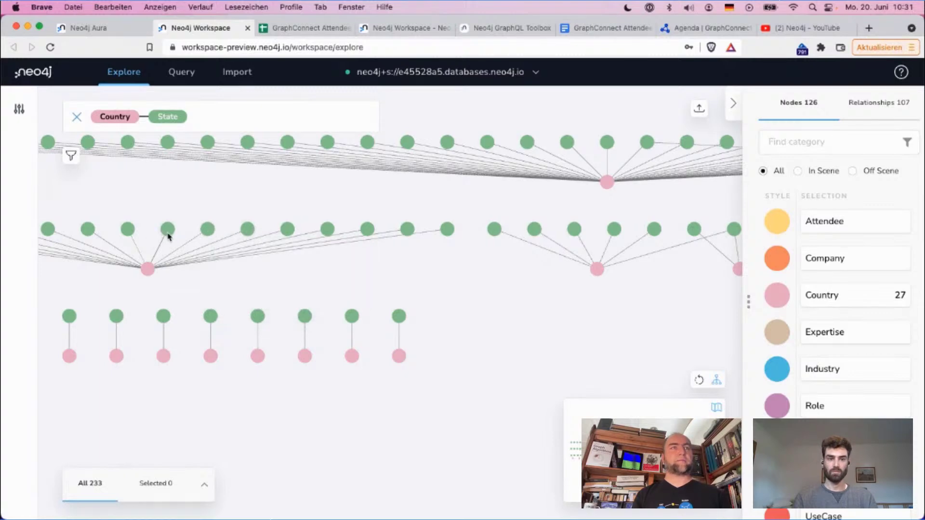
mouse_move(600, 272)
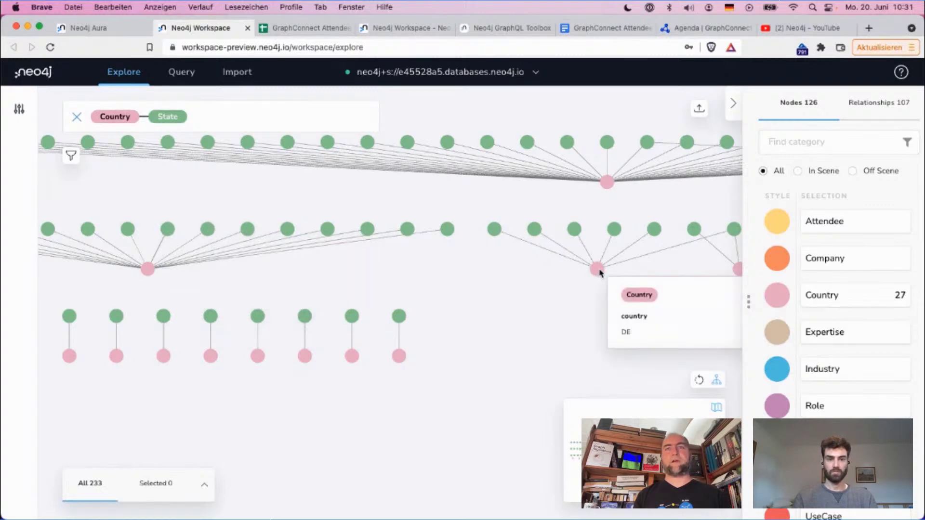
mouse_move(620, 228)
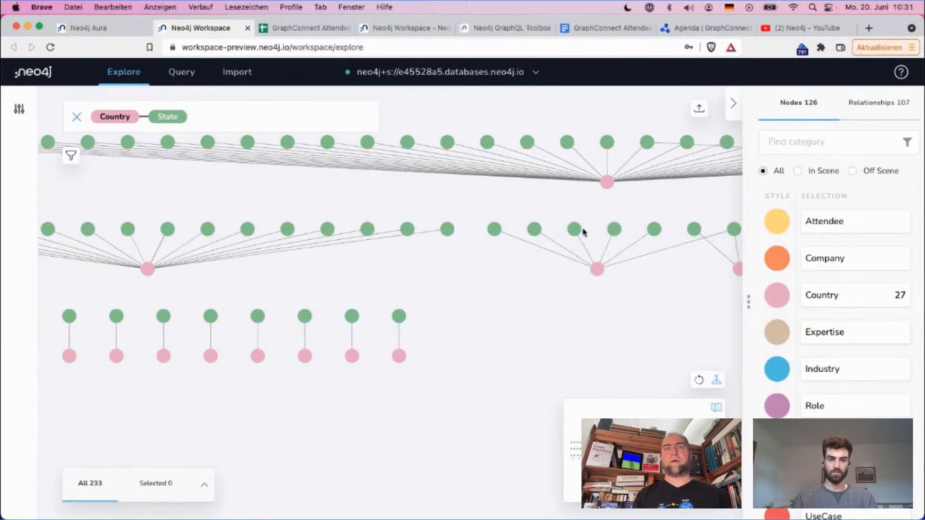
mouse_move(533, 235)
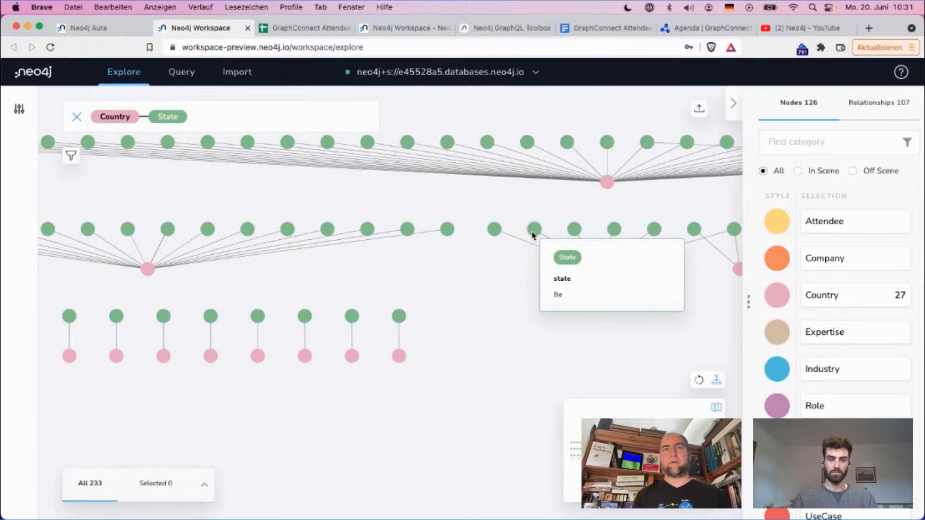
mouse_move(495, 241)
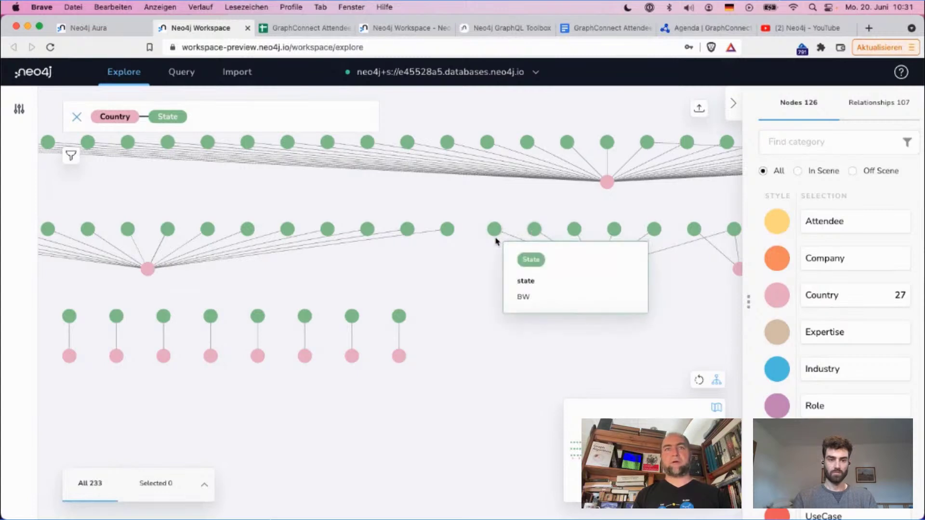
mouse_move(651, 229)
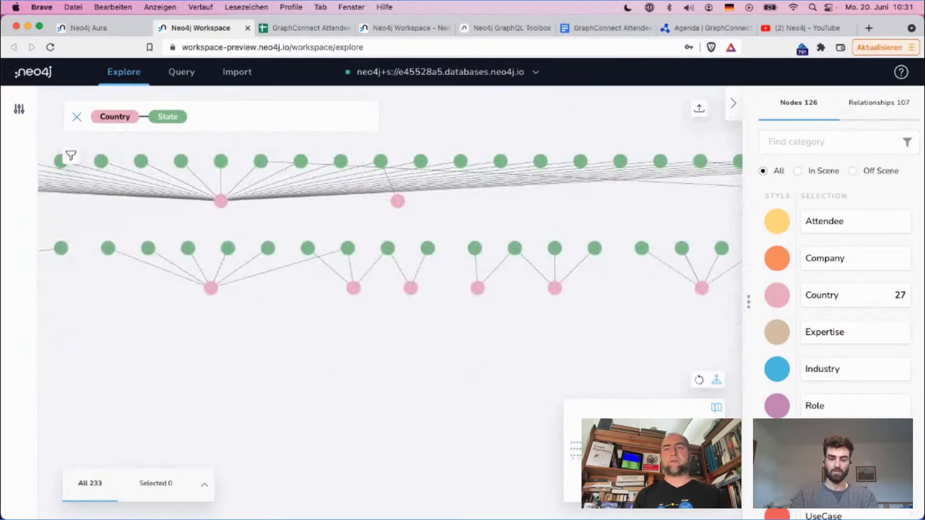
Rotate the hierarchical layout twice and clear the Country and State nodes from the scene.
click(699, 381)
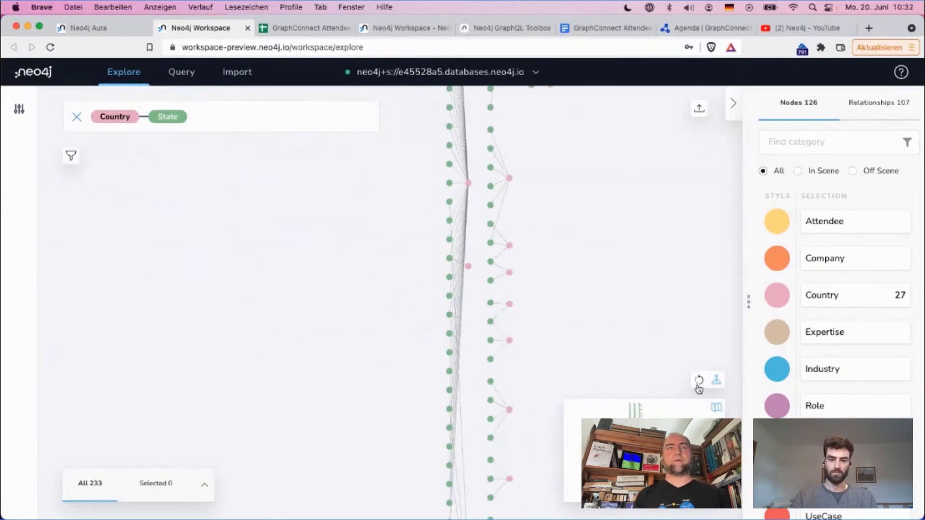
click(698, 386)
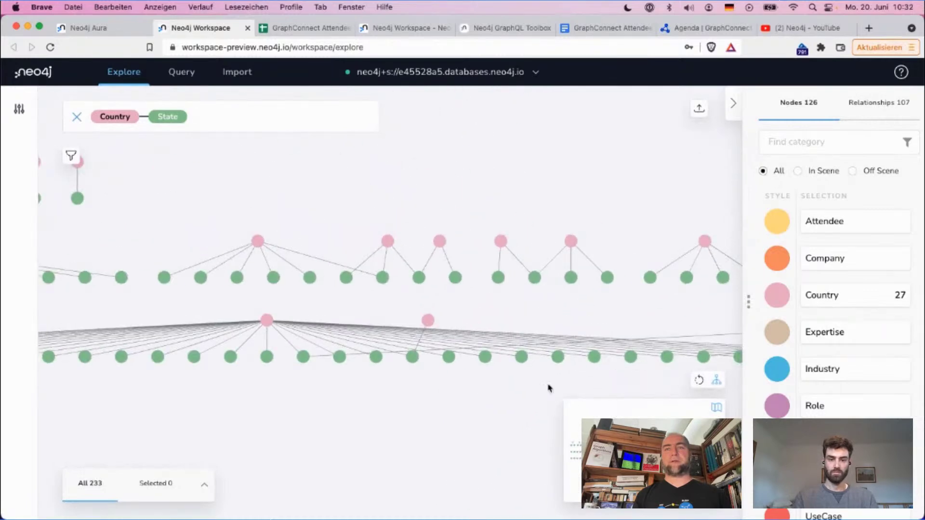
right_click(478, 422)
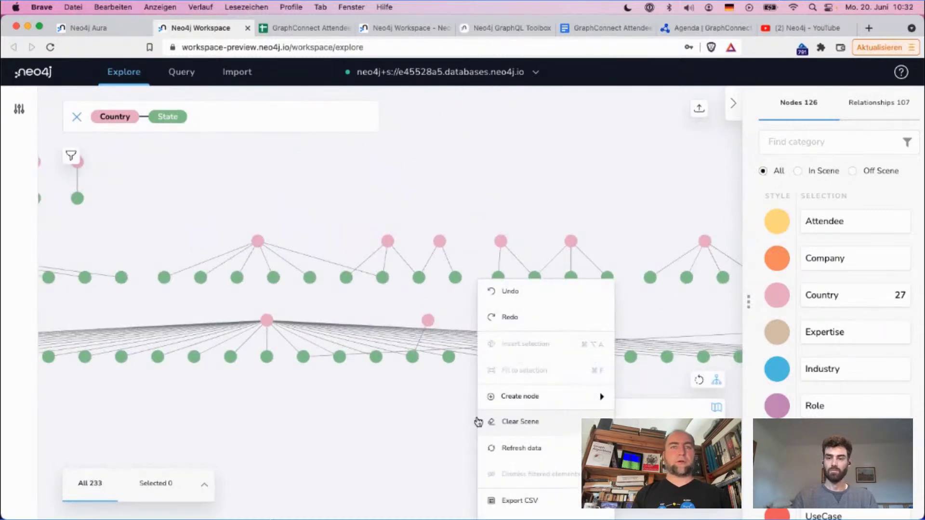
click(509, 420)
Open the query workspace and run call db.schema.visualization to draw the database schema.
click(182, 72)
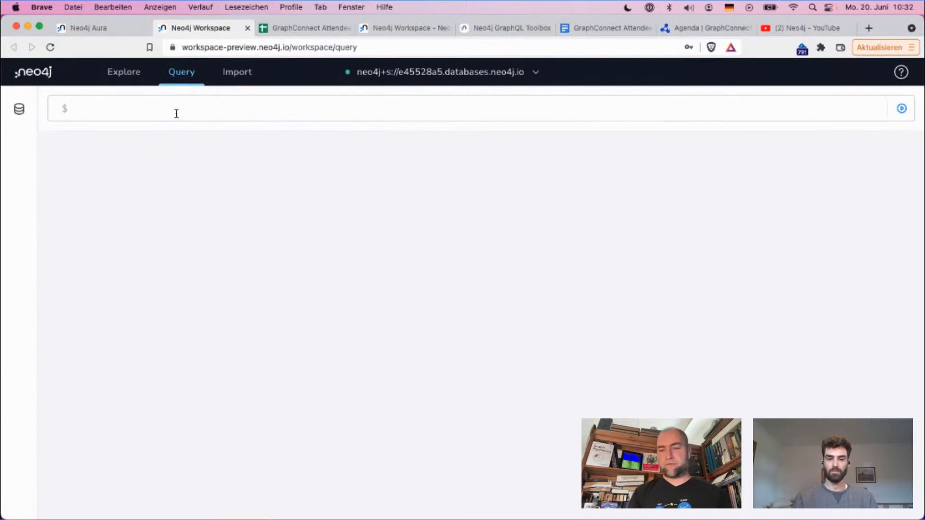
text(call )
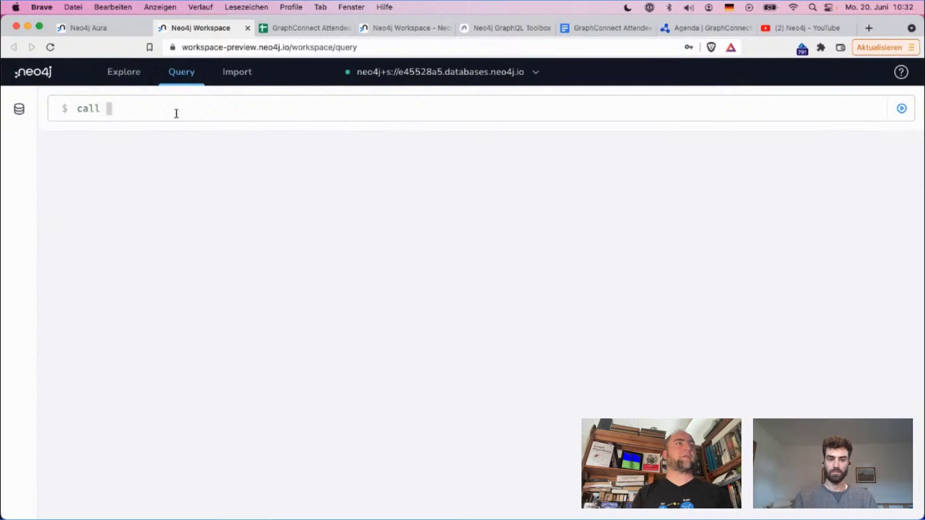
text(db.sch)
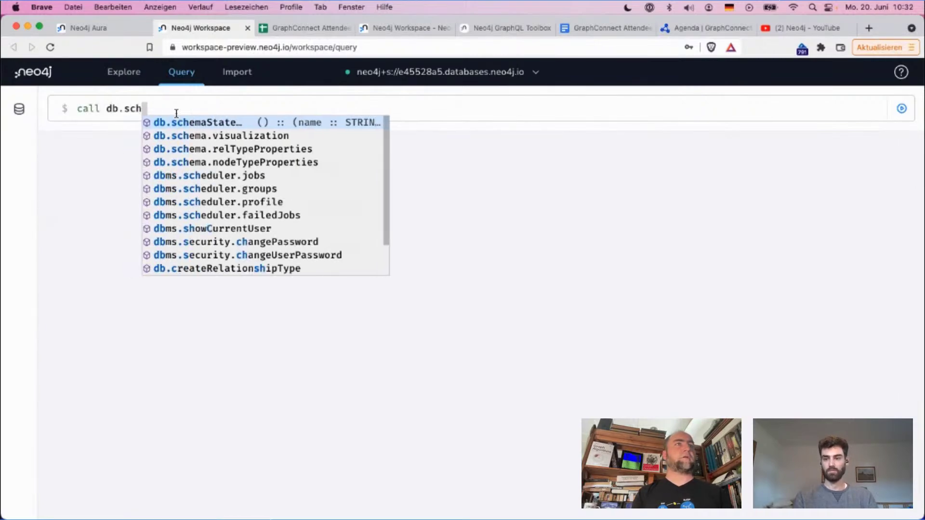
key(Down)
key(Return)
key(Return)
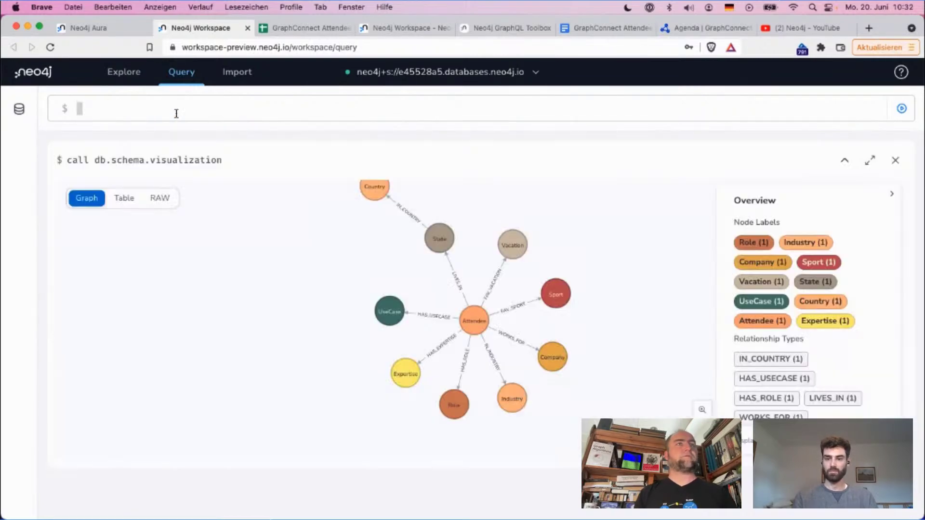
Pull the Country node away from the Attendee cluster in the schema graph and inspect the State and Country node properties.
click(427, 241)
drag(375, 188, 234, 292)
click(338, 287)
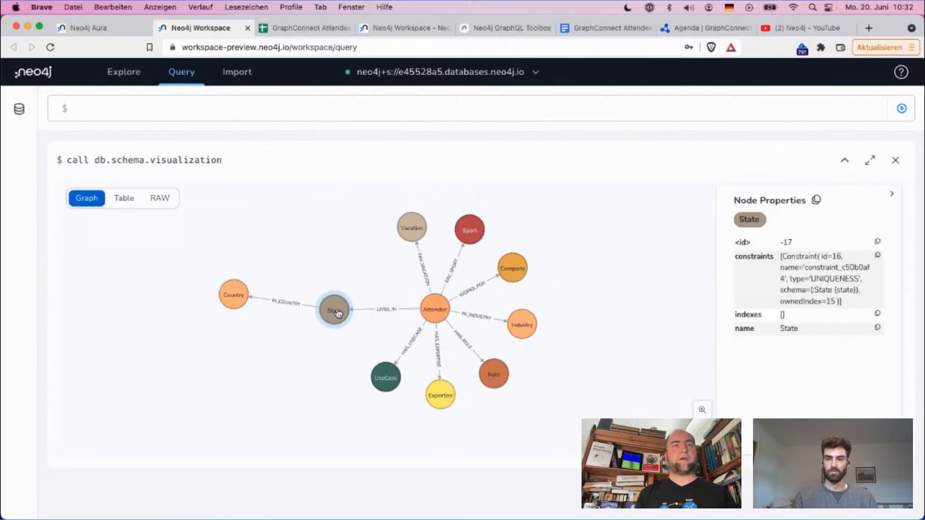
click(238, 297)
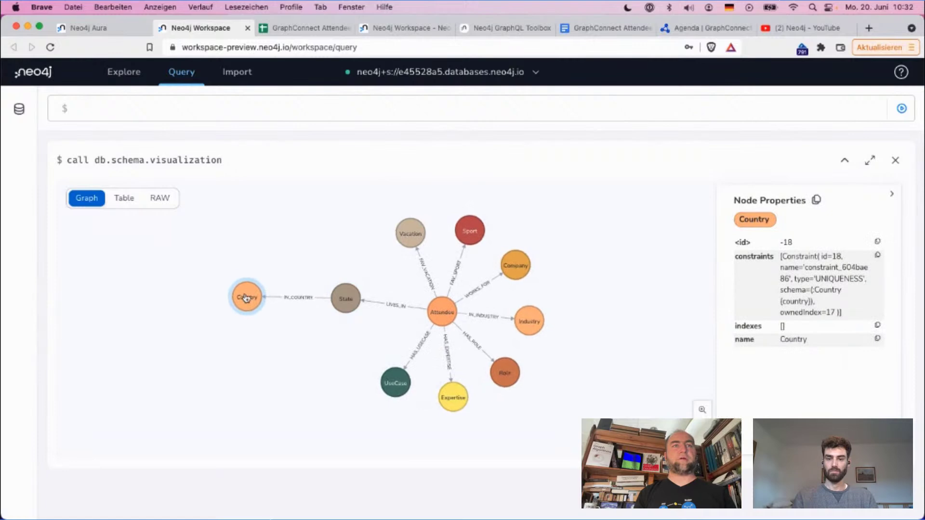
Look at the import data model for comparison and return to the schema graph, checking the FAV_SPORT relationship.
click(238, 140)
click(230, 73)
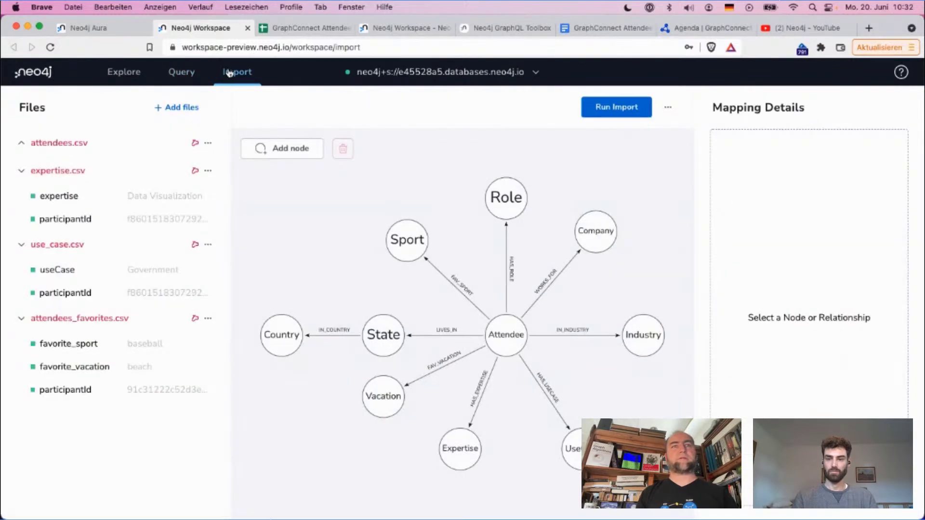
click(164, 74)
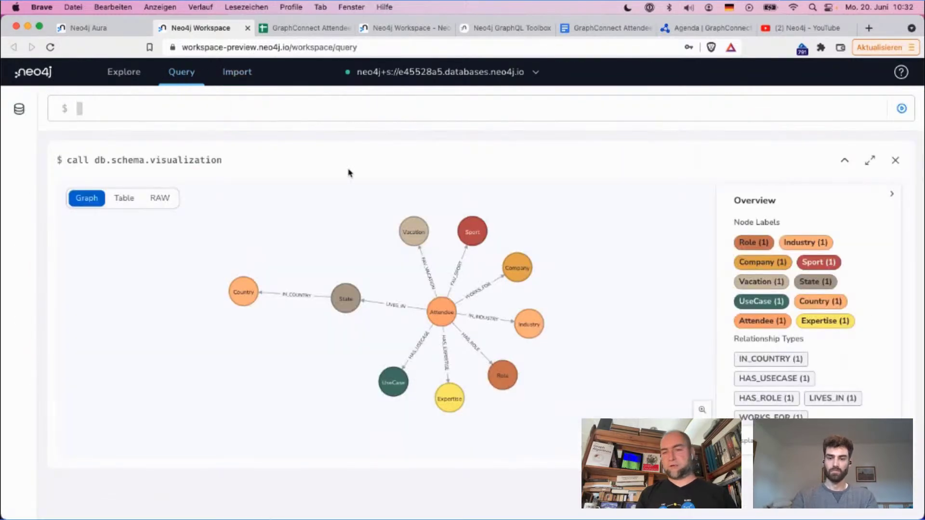
click(457, 273)
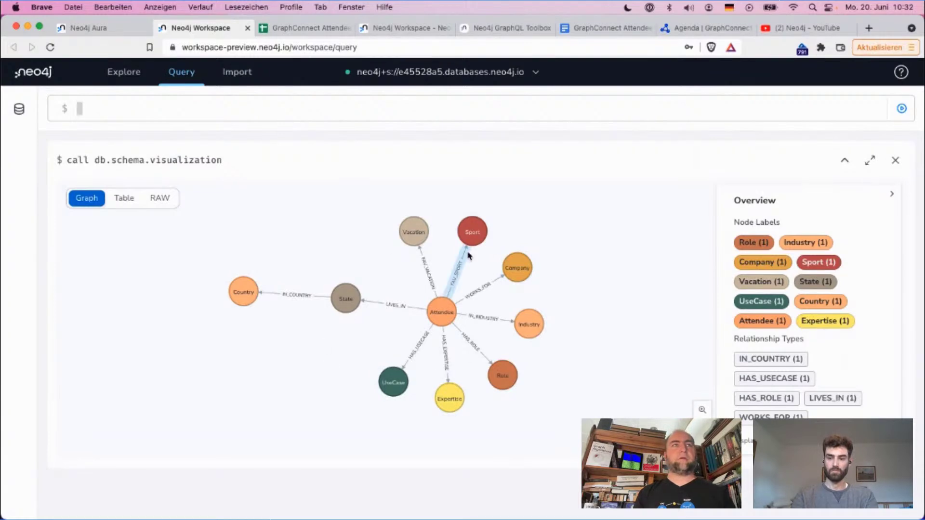
Write the match clause of a new query as match (a:Attendee)--(s:State)-->(c:Country).
click(349, 189)
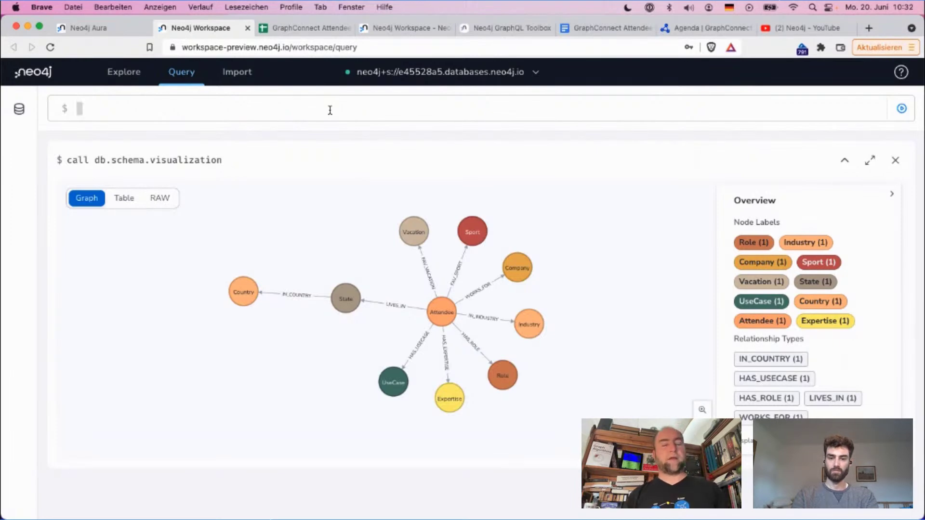
text(match)
key(BackSpace)
key(BackSpace)
key(BackSpace)
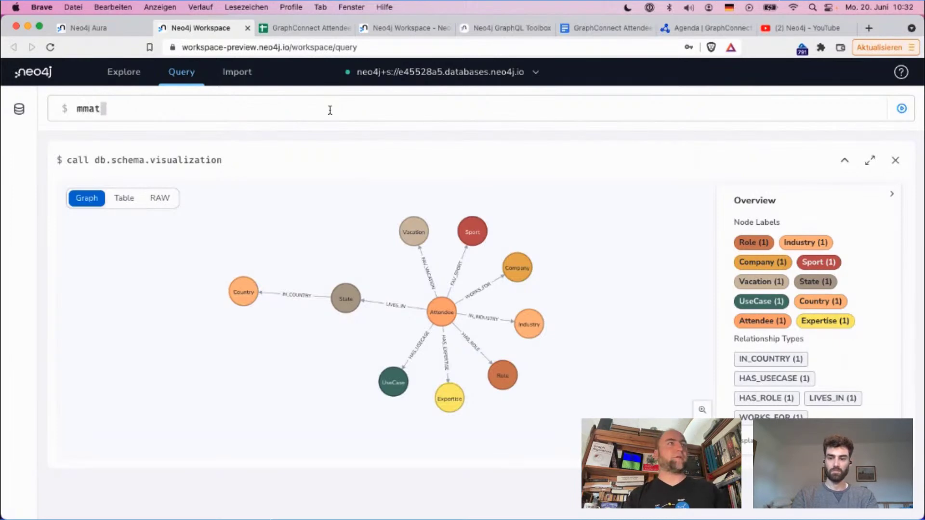
text(tch ()
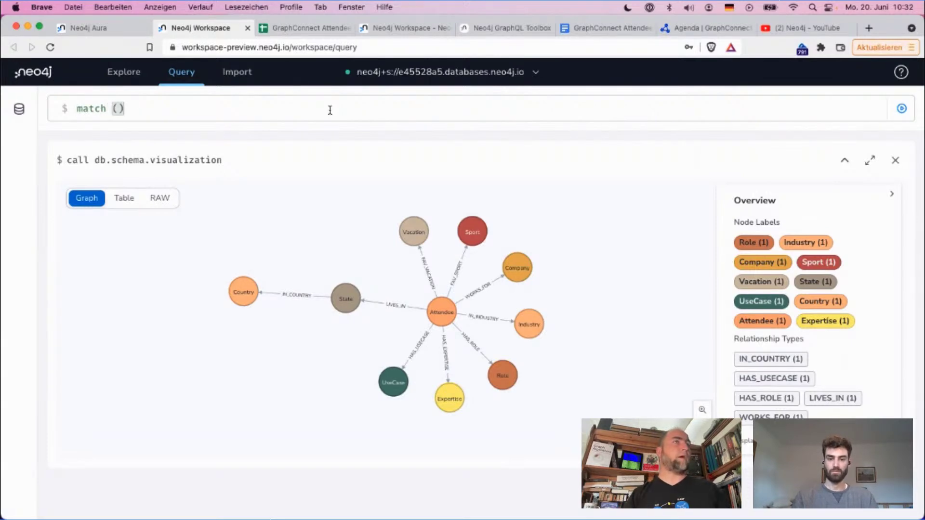
text(a:Attendee)
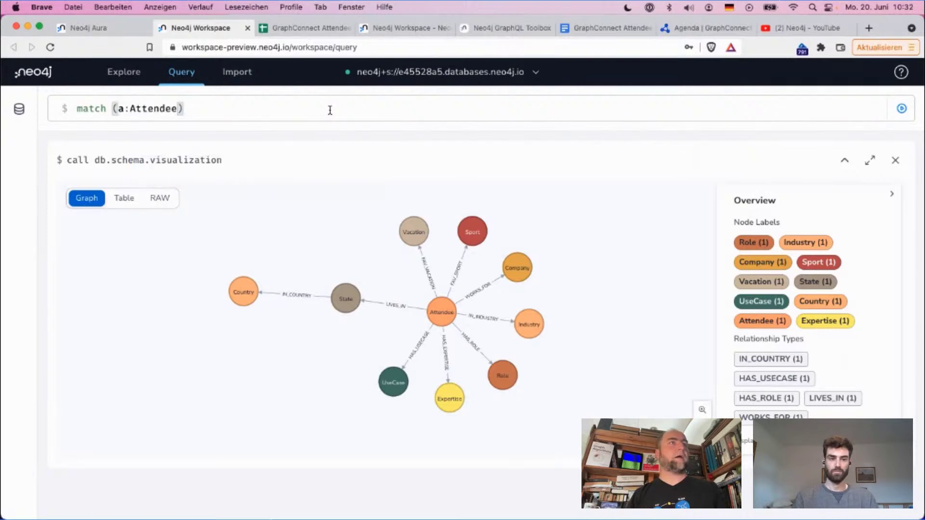
text( --()
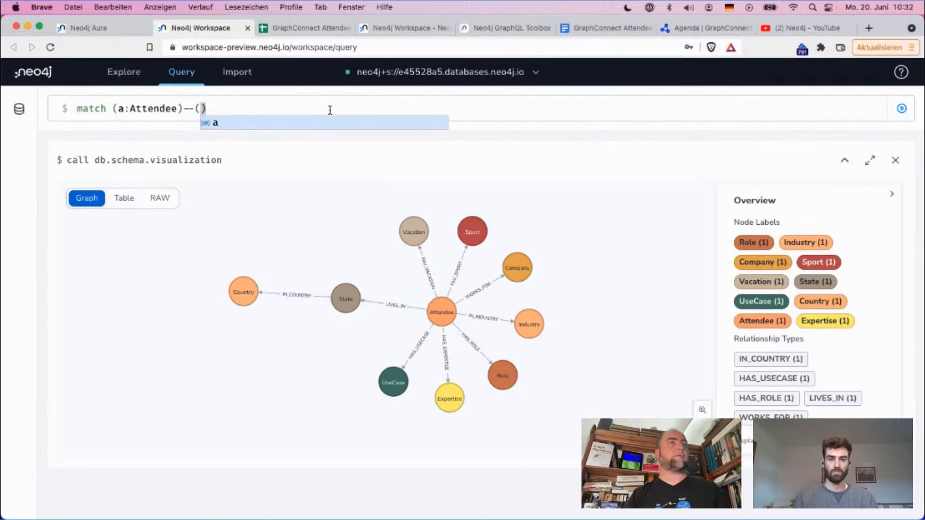
text(s:State)-->)
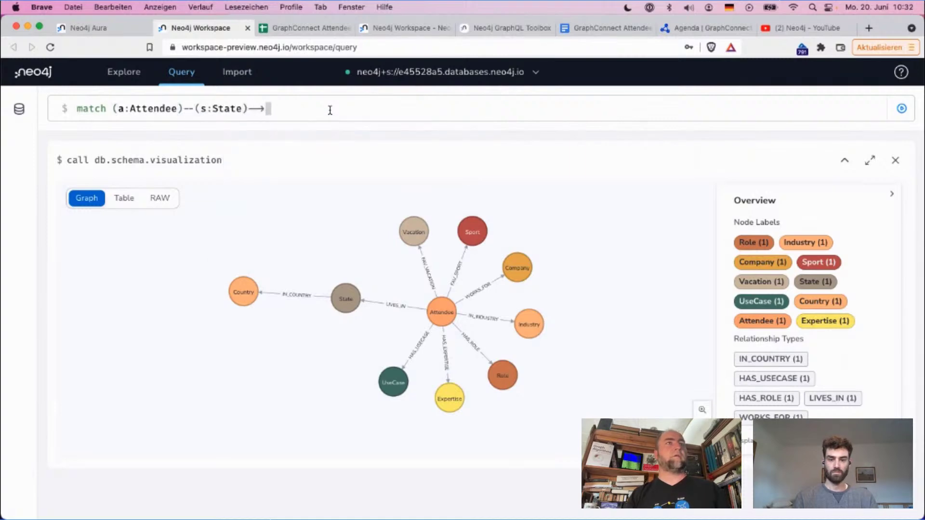
text((c:Country)
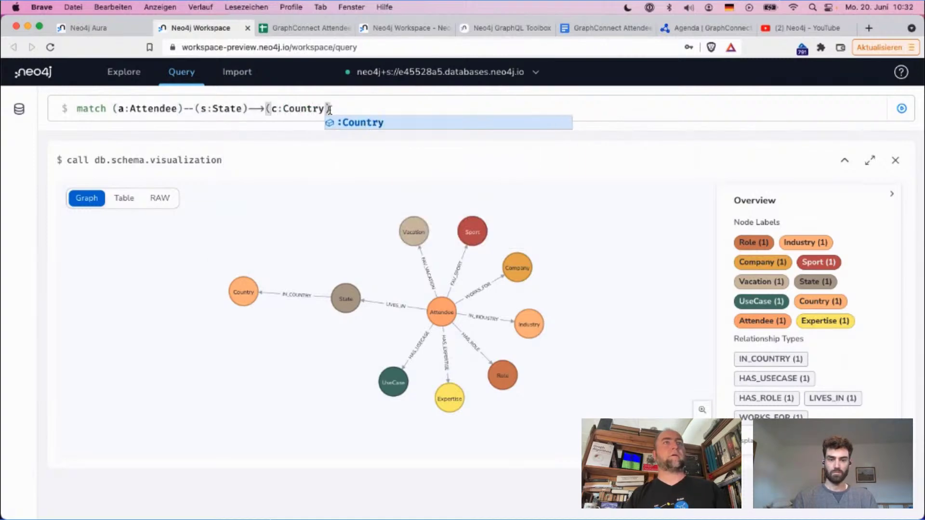
text())
Add a second line to the query with return c.country, count(*).
key(shift+Return)
text(return c)
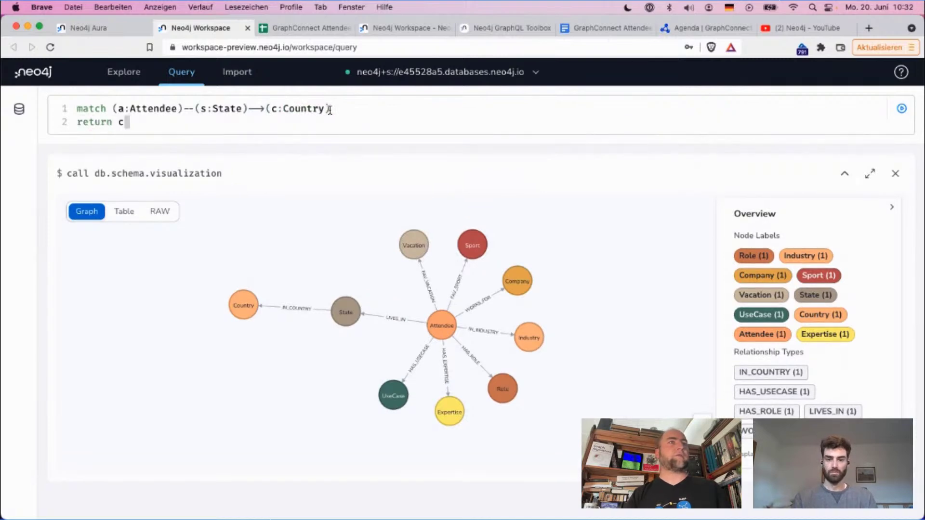
text(.count)
key(BackSpace)
key(BackSpace)
key(BackSpace)
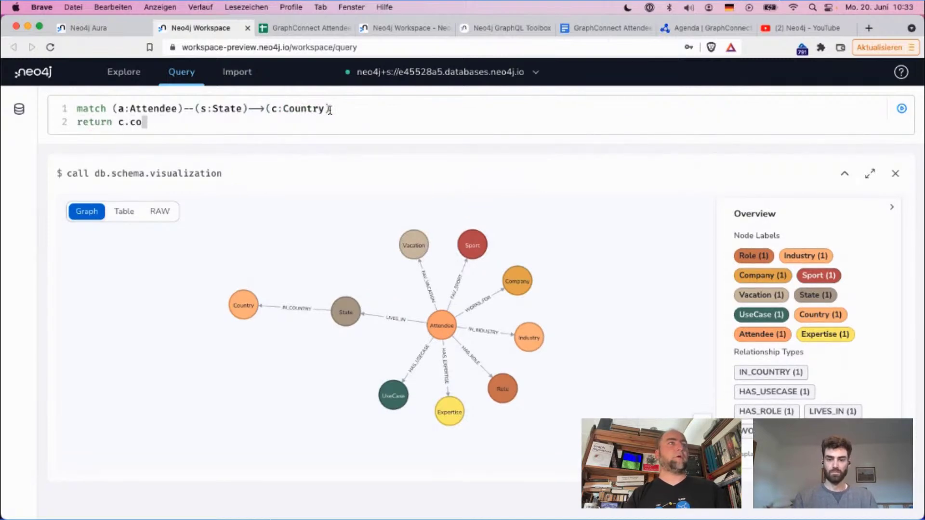
text(untry, count(*))
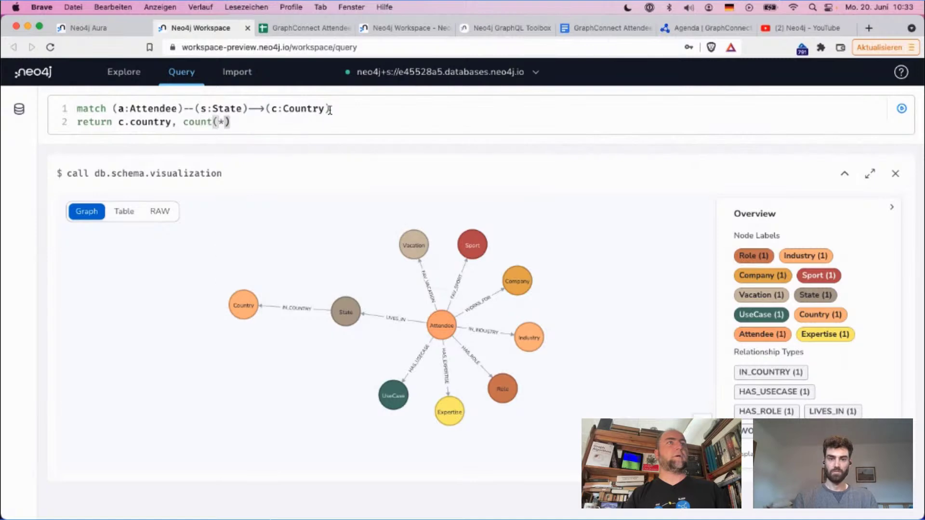
Append order by count(*) desc to the return line and run the query.
text( order by )
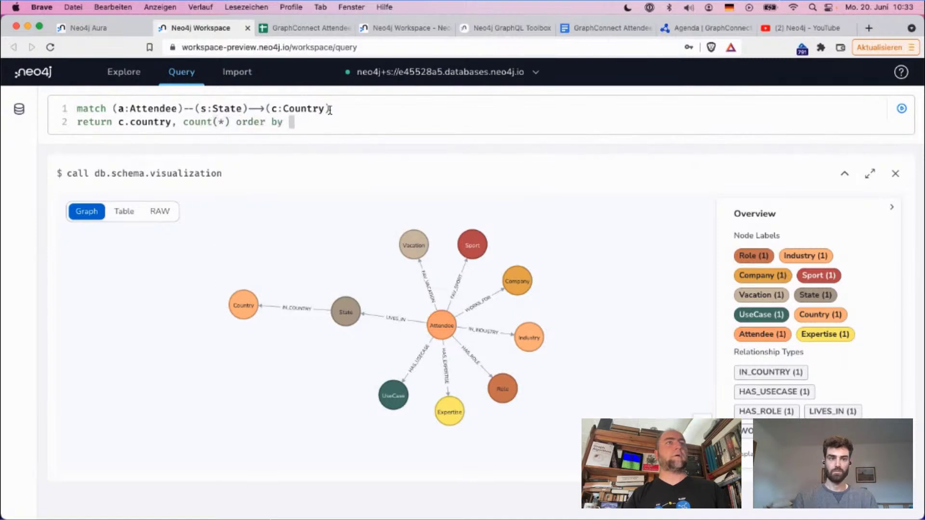
text(c desc)
key(Left)
key(Left)
key(Left)
key(Left)
key(Left)
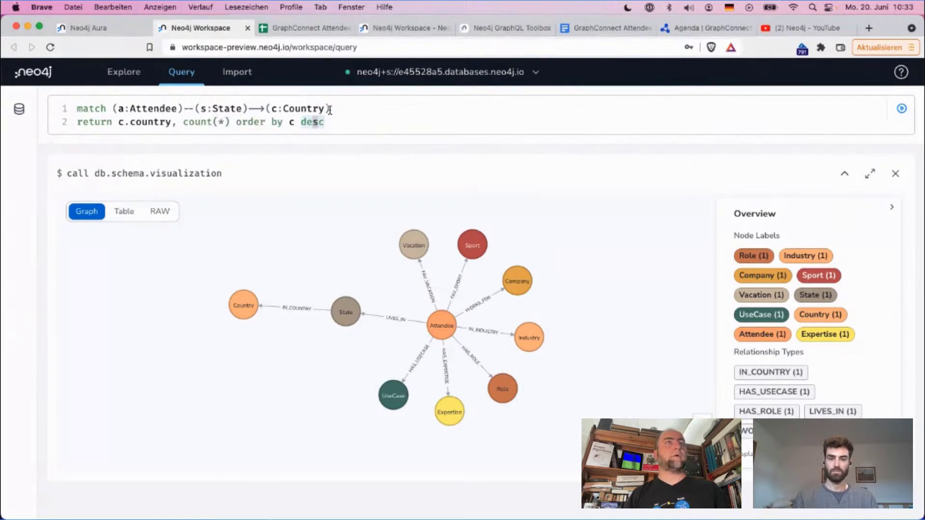
text(out()
key(BackSpace)
key(BackSpace)
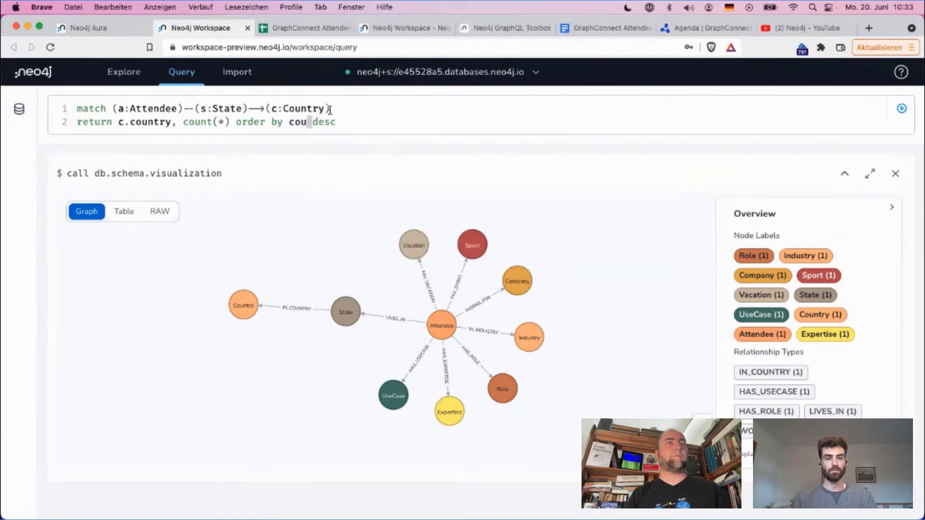
text(nt(*)
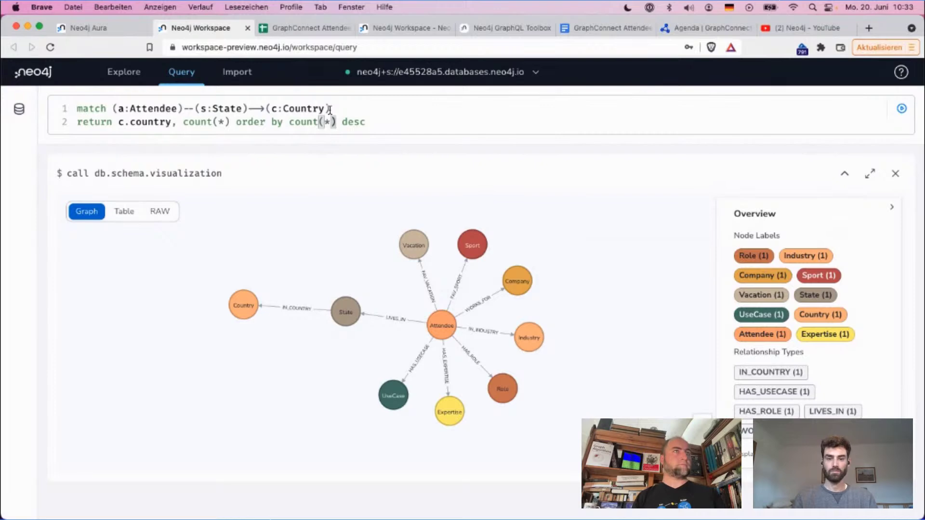
key(super+Return)
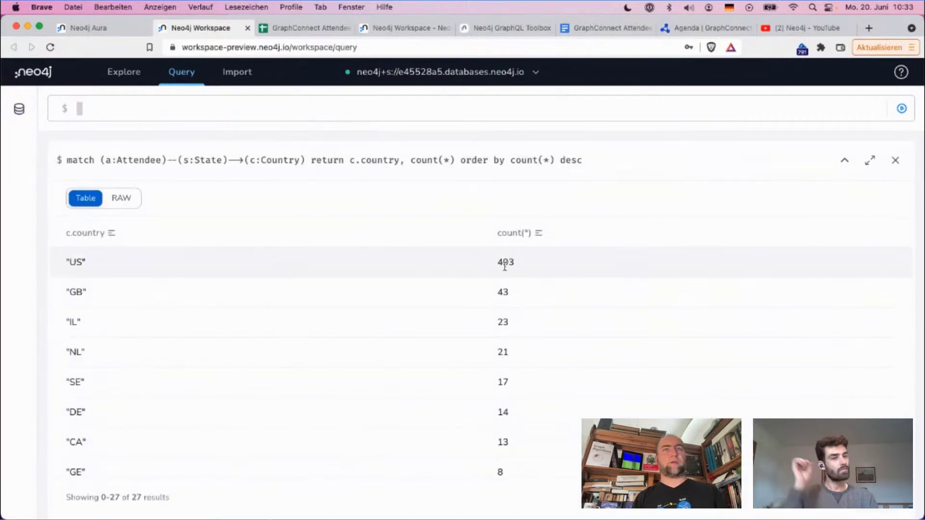
Examine the attendee counts per country, starting with the US, and close the result table.
double_click(504, 263)
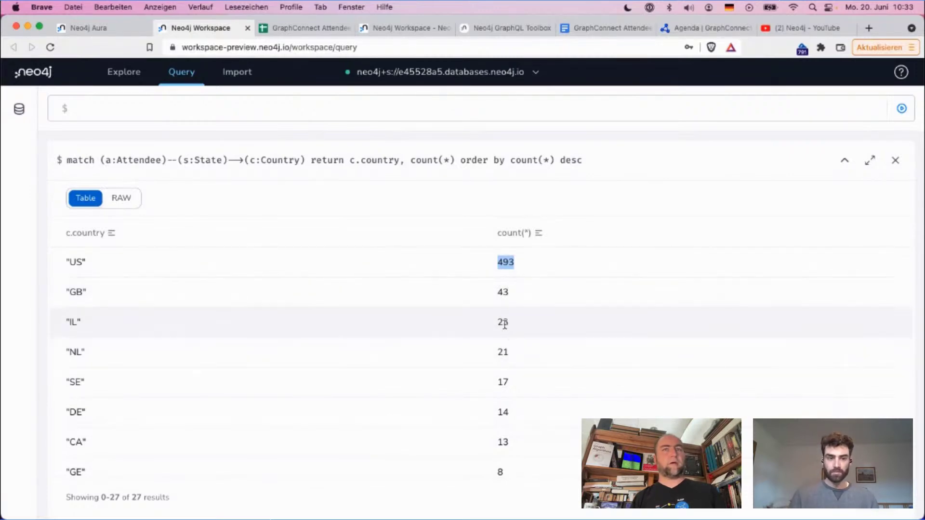
scroll(503, 395, down, 1)
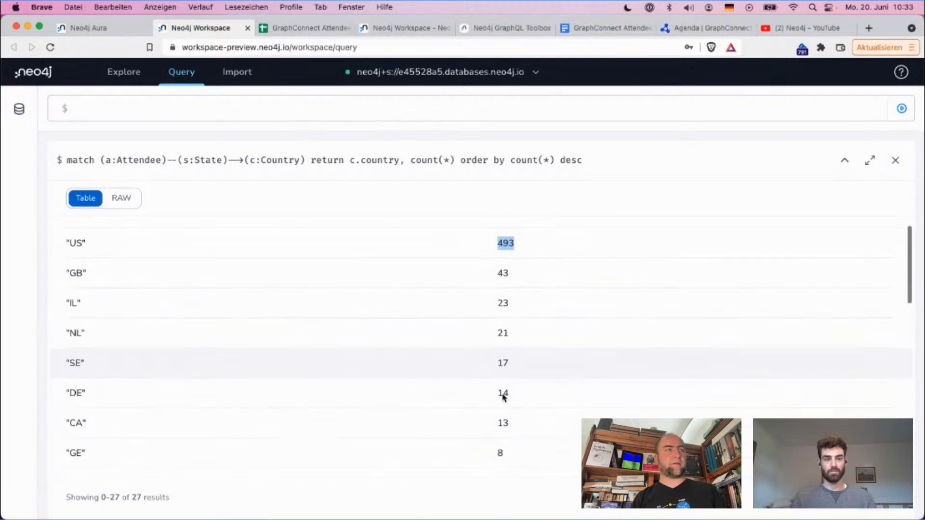
scroll(503, 396, down, 1)
scroll(504, 398, up, 3)
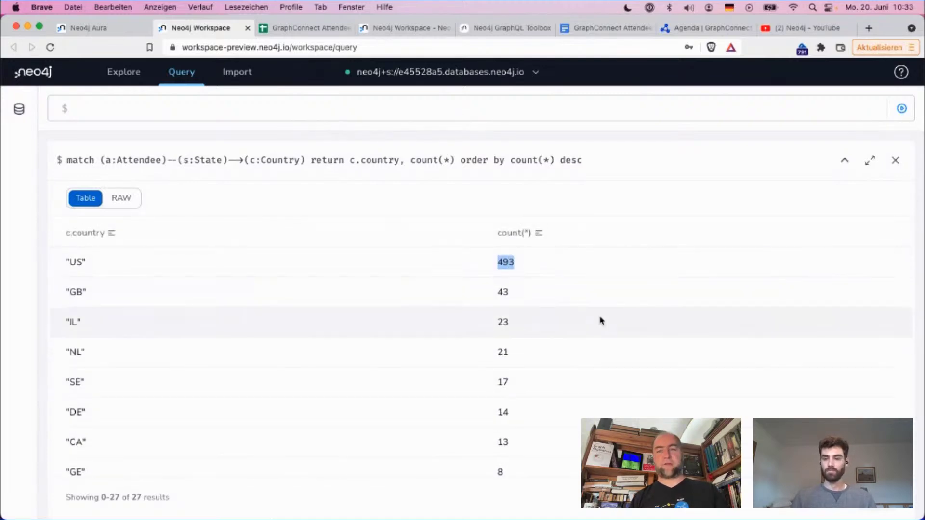
click(896, 162)
click(667, 113)
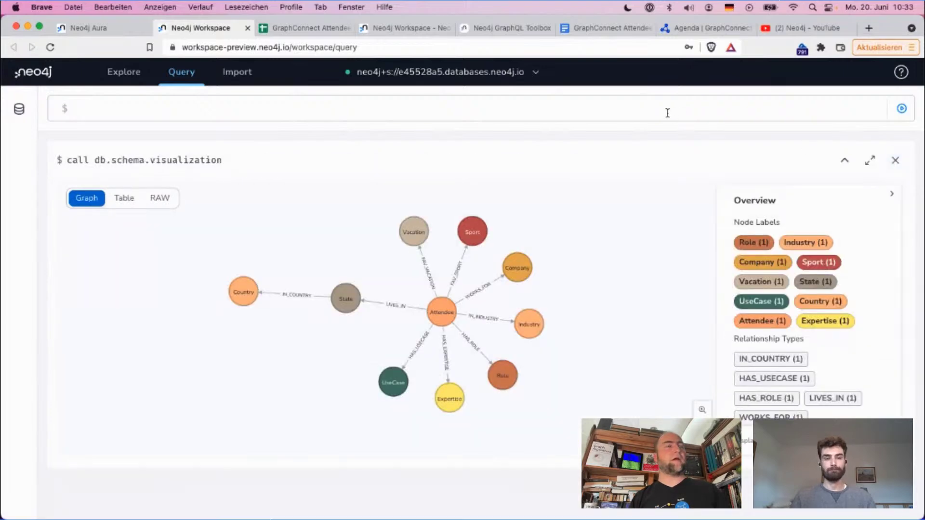
key(Up)
key(Home)
key(shift+Up)
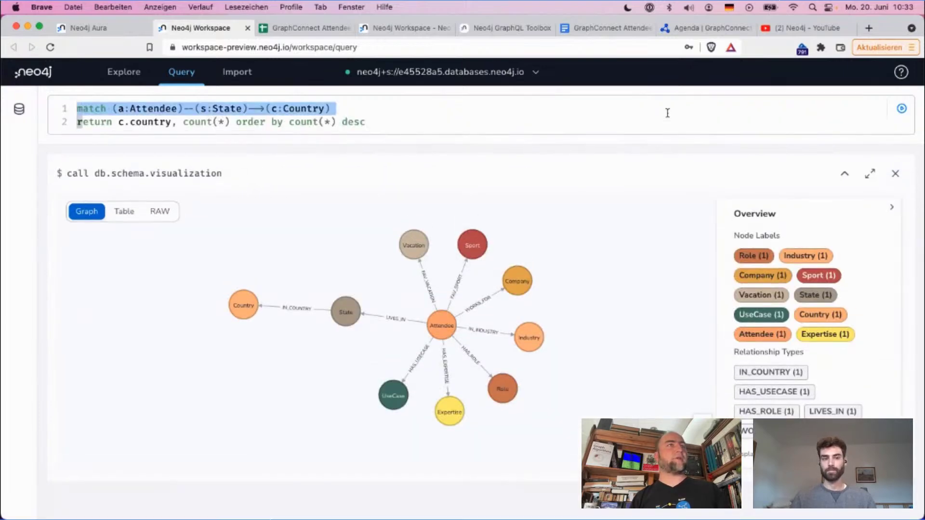
key(super+a)
key(BackSpace)
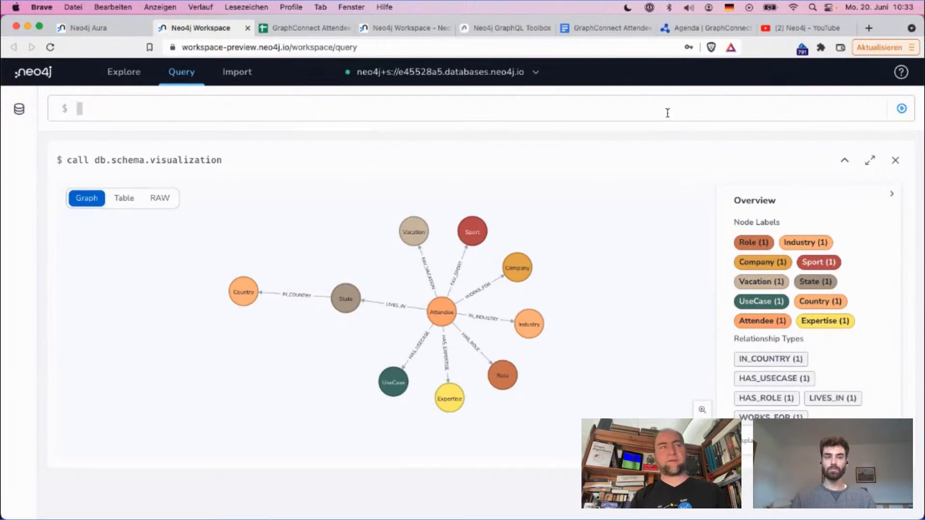
Write the match clause of a new query as match (u:UseCase)<--()-->(i:Industry).
text(match (i)
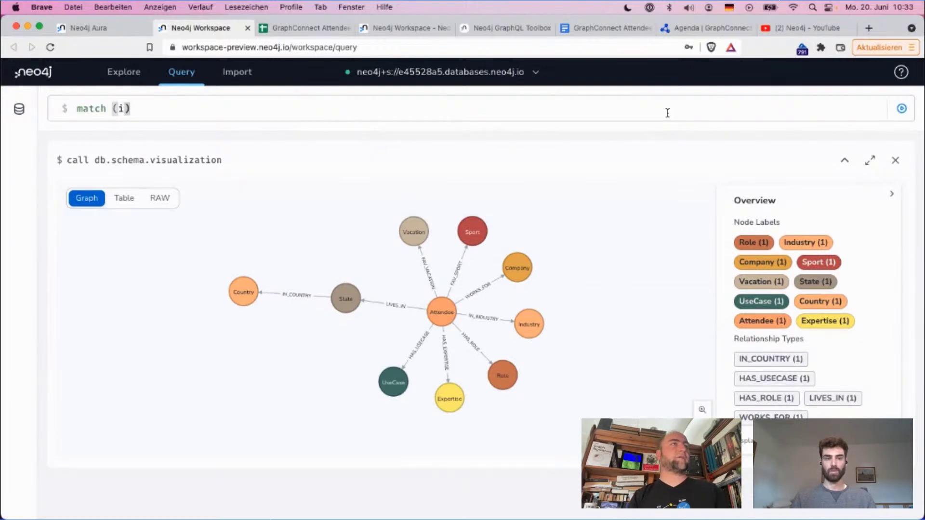
key(BackSpace)
text(u:UseCase)
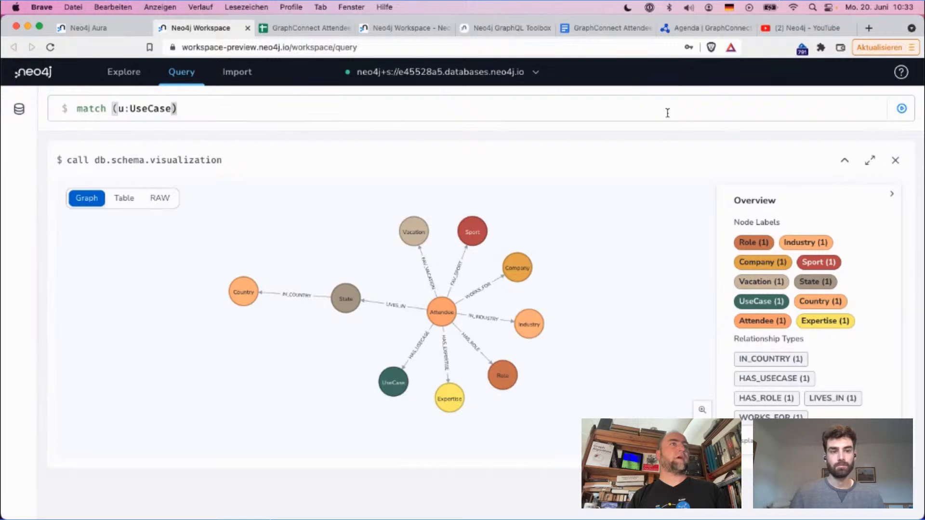
text()--)
text(-)
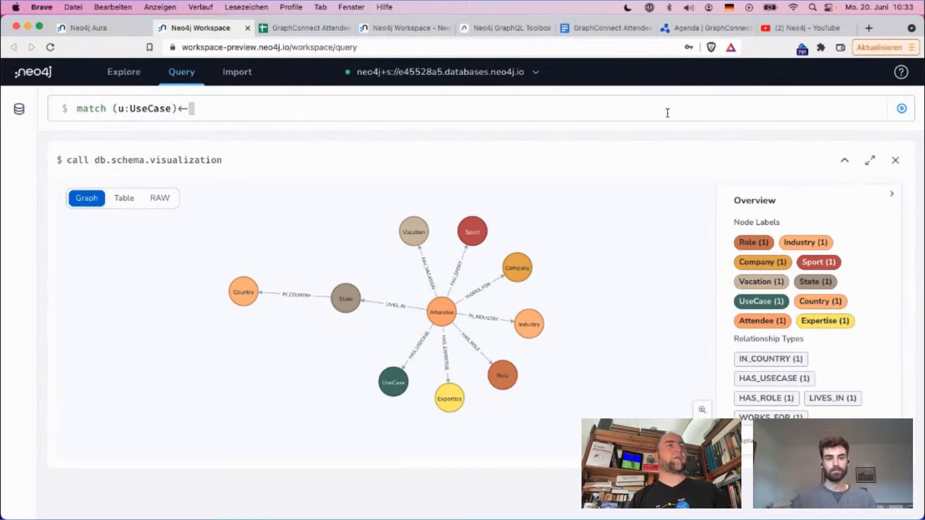
text(()-->()
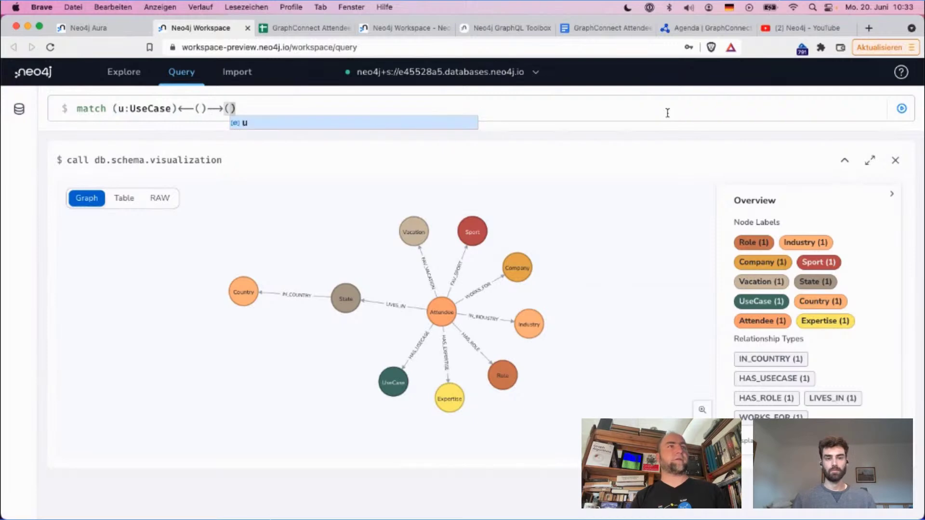
text(i:Industry)
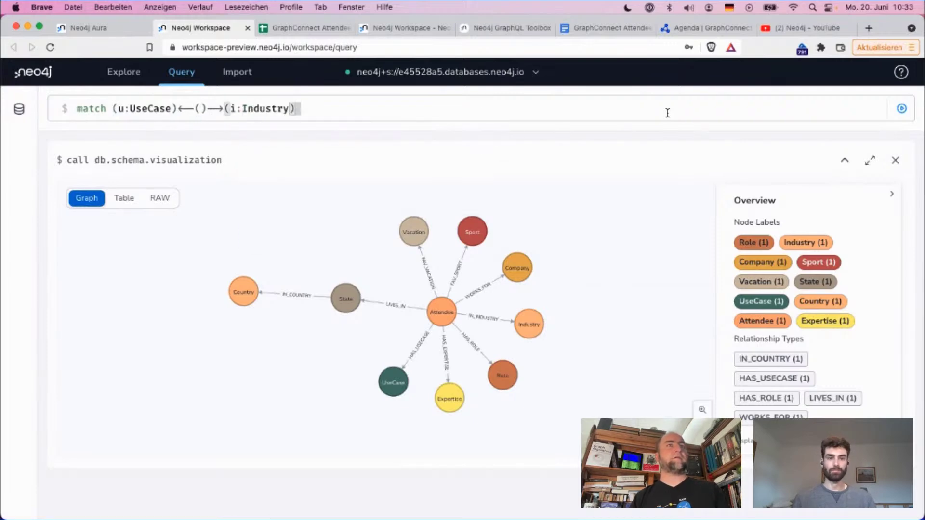
Add a second line to the query with return u.useCase, i.industry, count(*).
key(shift+Return)
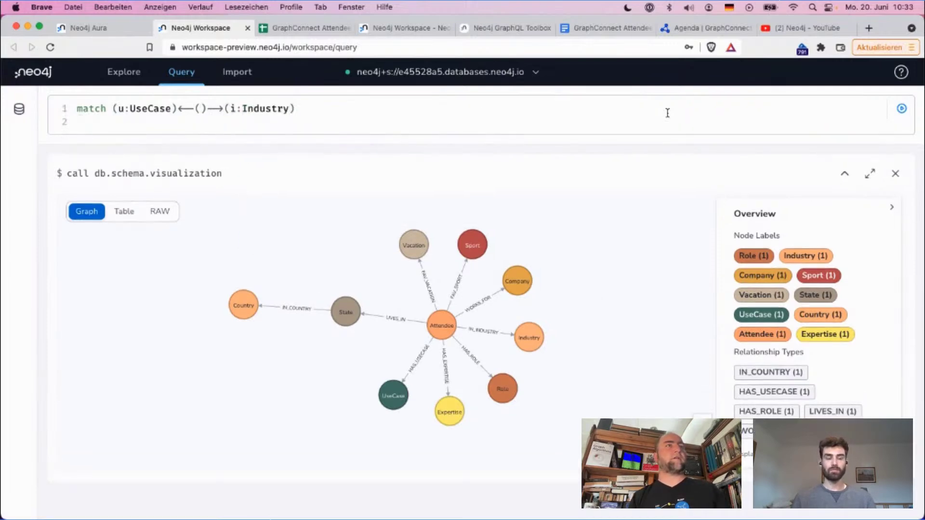
text(return u.)
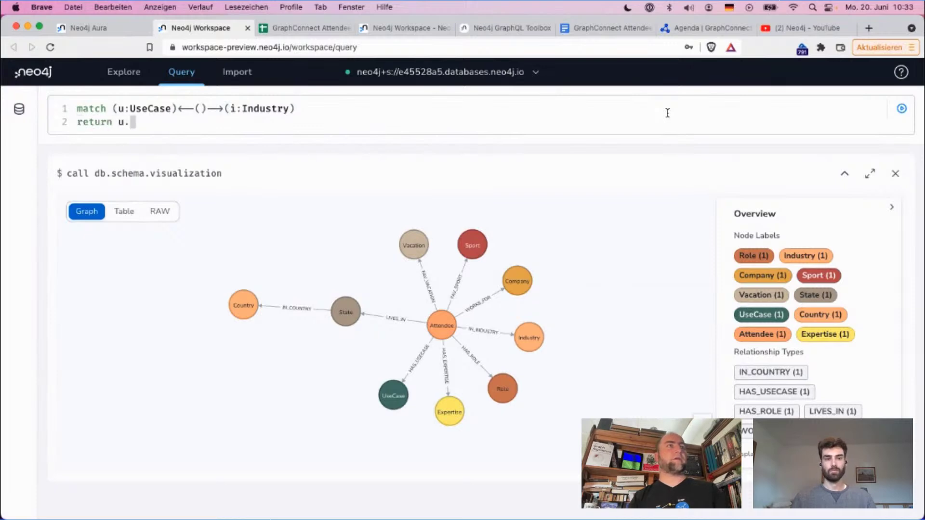
text(useCase, )
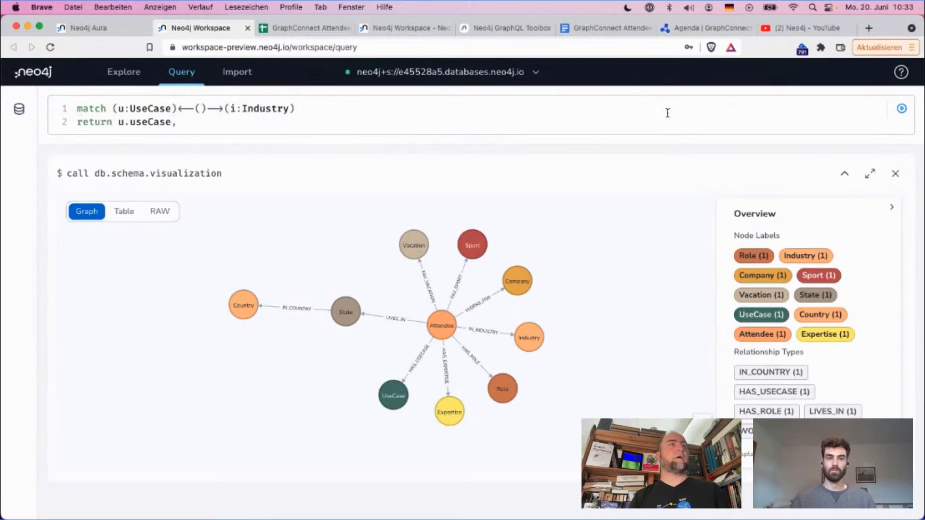
text(i.industry, co)
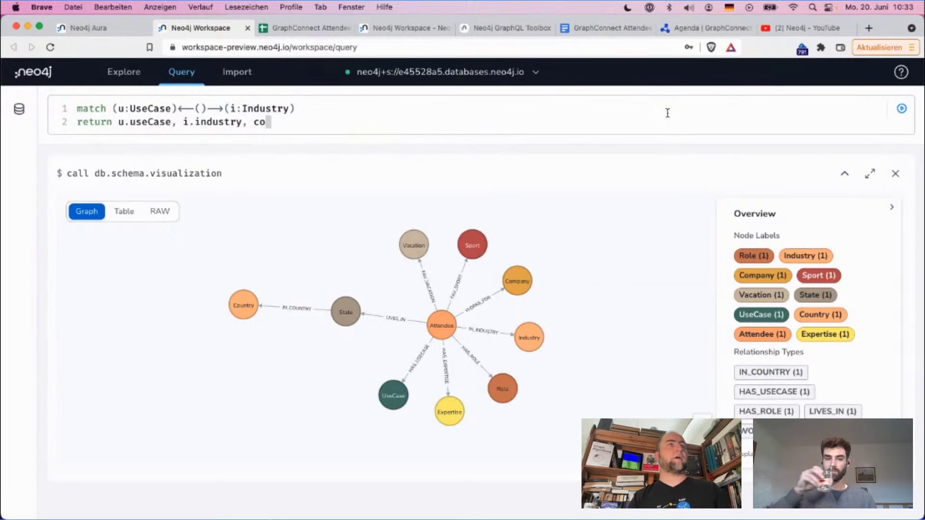
text(unt(*)
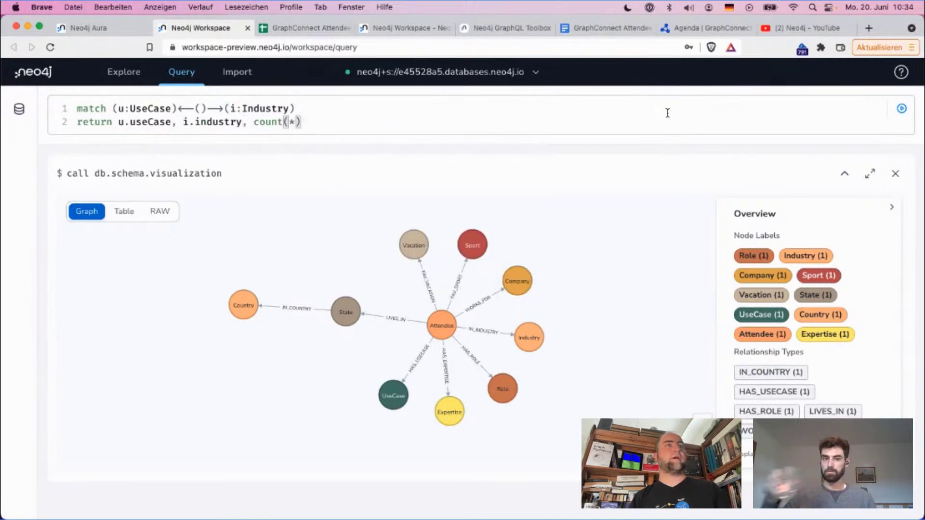
text() )
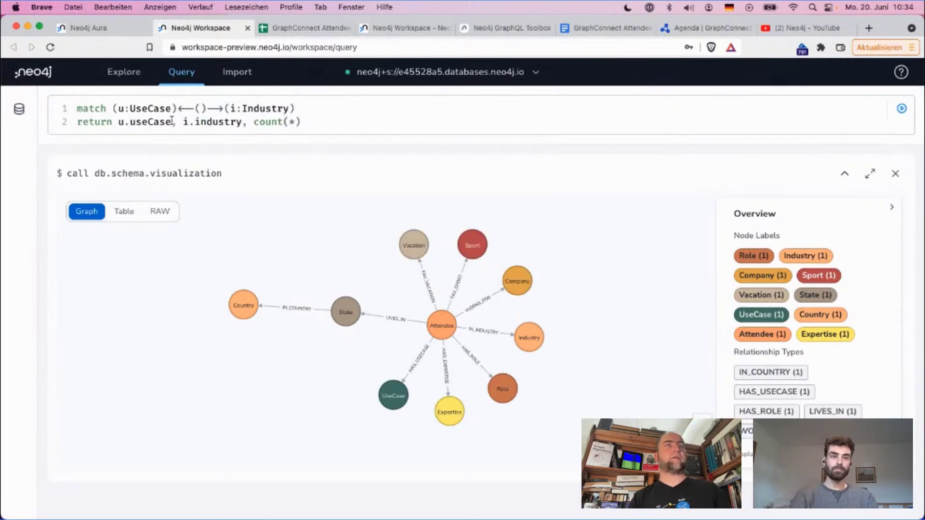
Alias the count as freq and start an order clause on its own third line.
text(as c order)
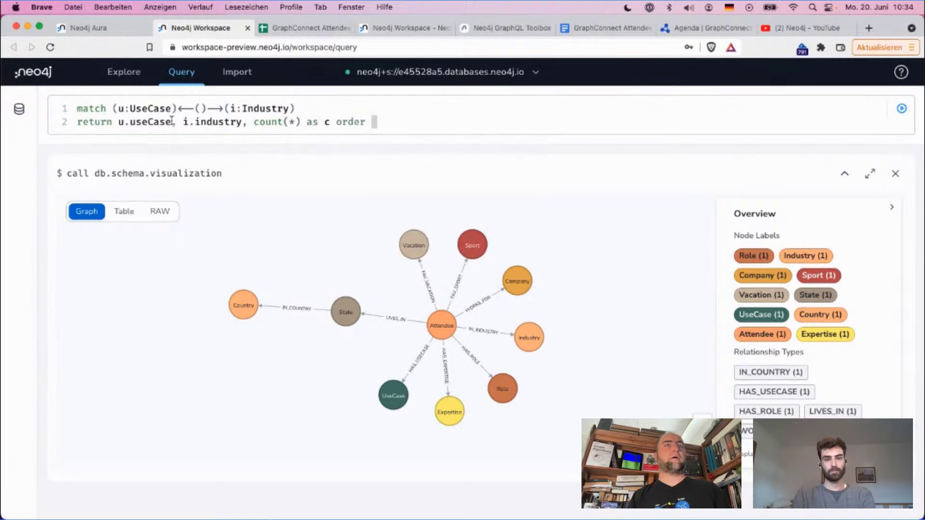
key(alt+Left)
key(alt+Left)
key(Return)
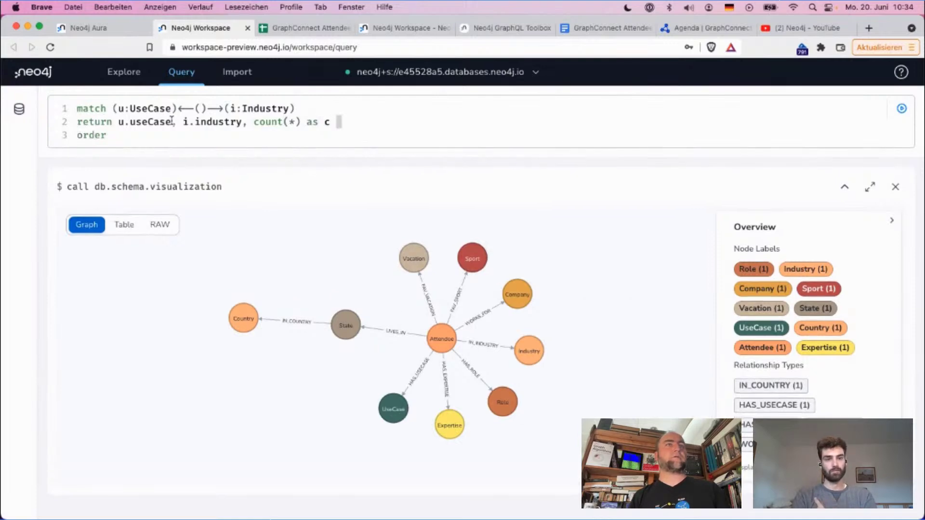
key(BackSpace)
text(frequ)
key(BackSpace)
Complete the third line as order by freq desc limit 50 and run the query.
key(Down)
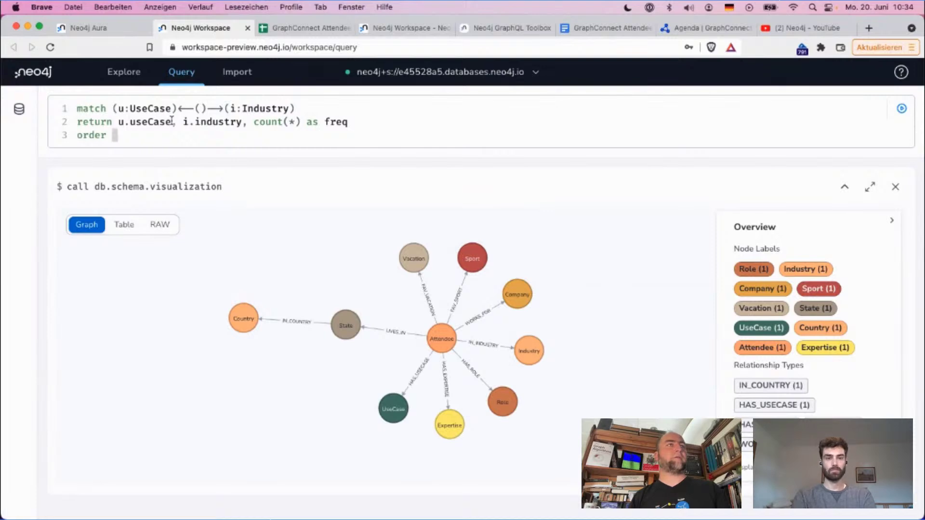
text(by freq )
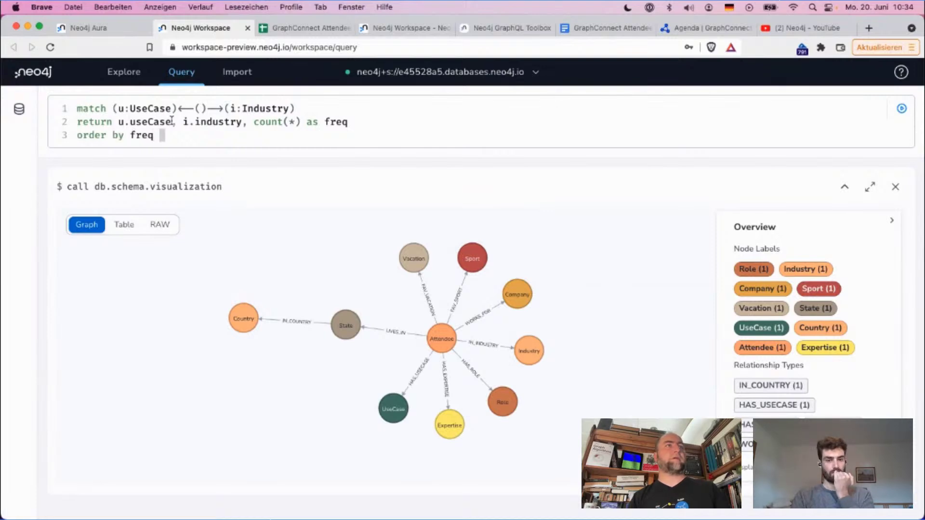
text(desc limit 50)
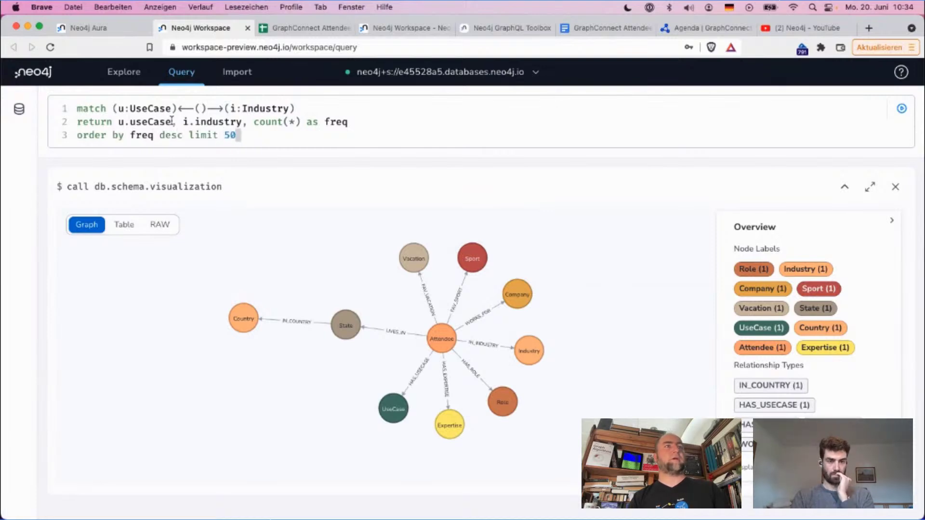
key(super+Return)
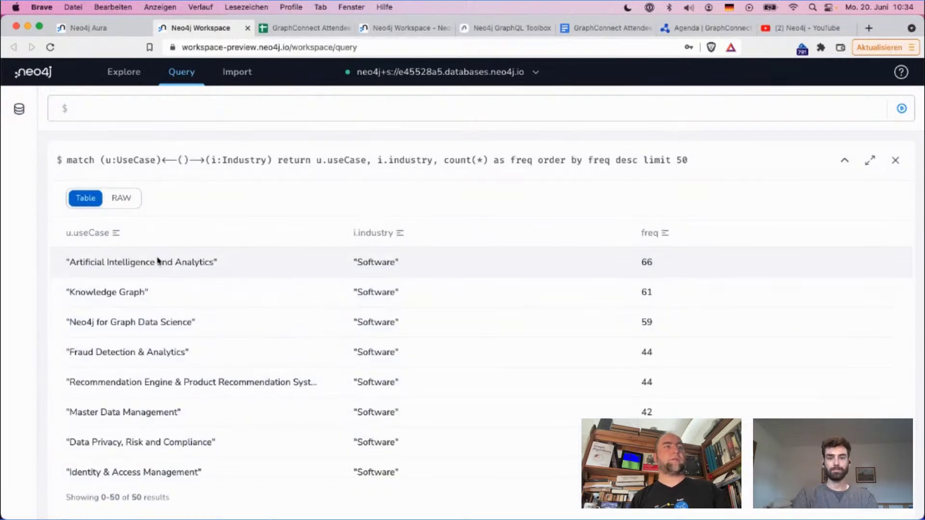
Look through the table of use case and industry combinations ranked by frequency.
scroll(248, 353, down, 5)
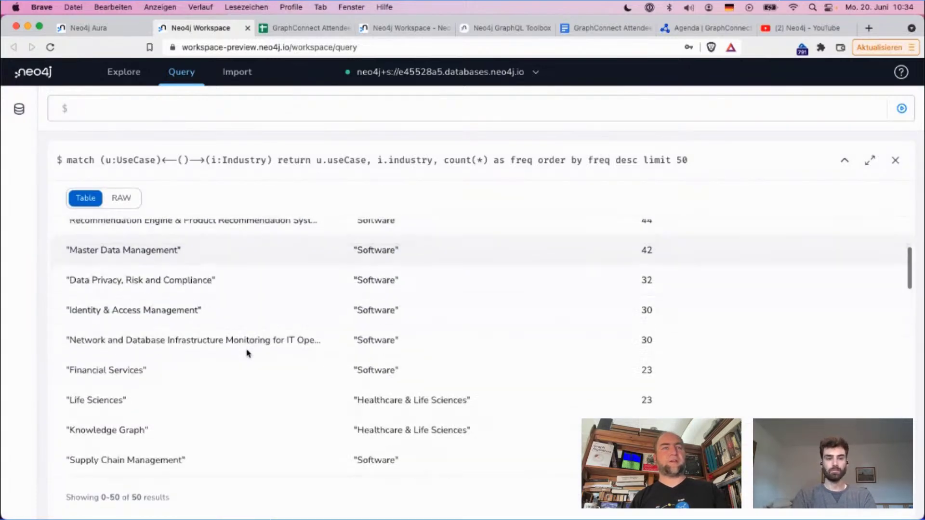
scroll(248, 352, down, 2)
scroll(241, 366, up, 8)
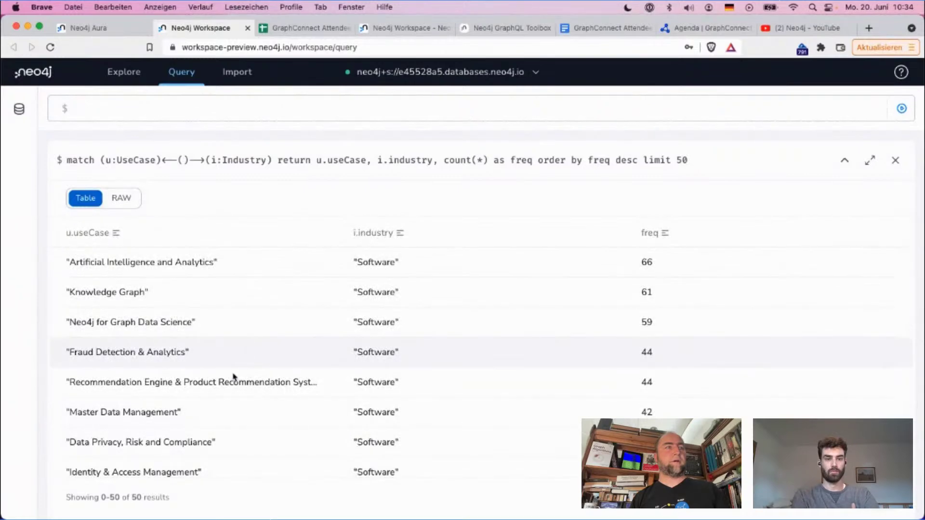
scroll(214, 333, down, 4)
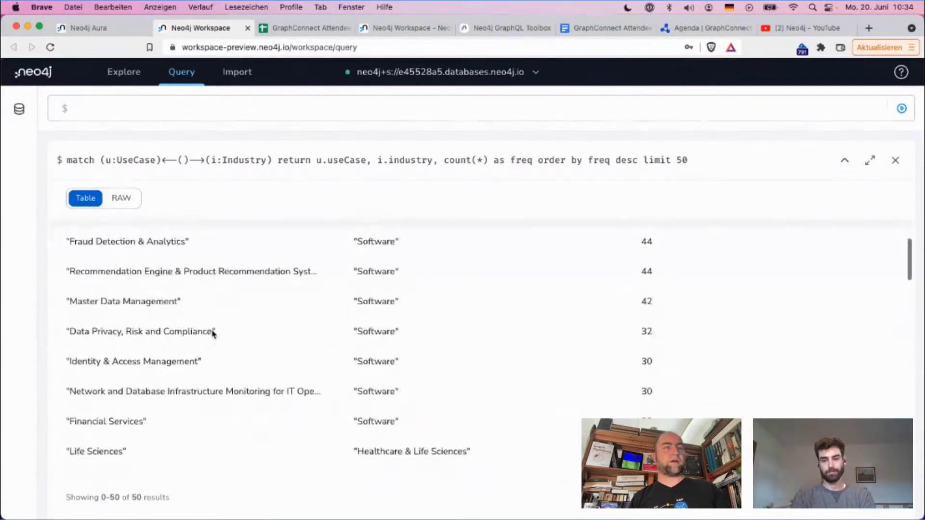
scroll(213, 332, down, 1)
scroll(202, 313, up, 5)
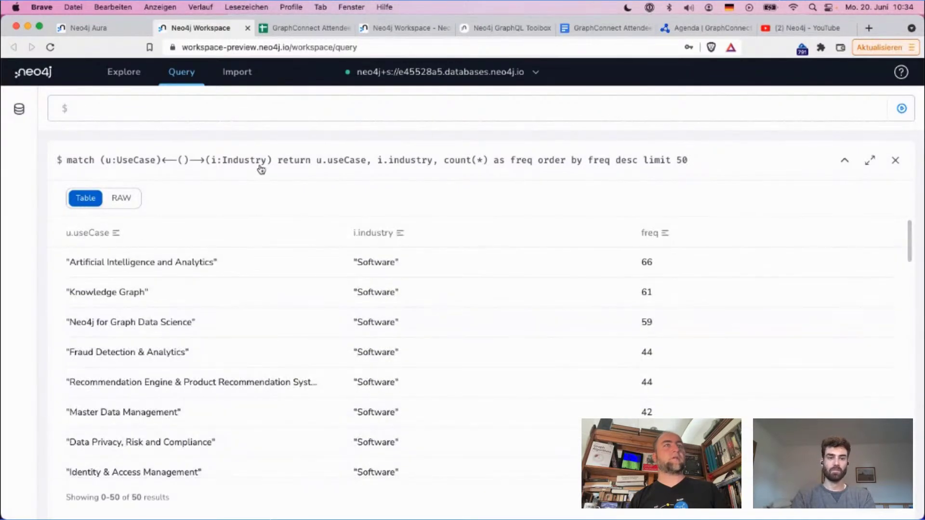
Reload the query for editing, insert where not i.industry IN ['Software'] after the match line, and run it.
click(256, 160)
click(308, 110)
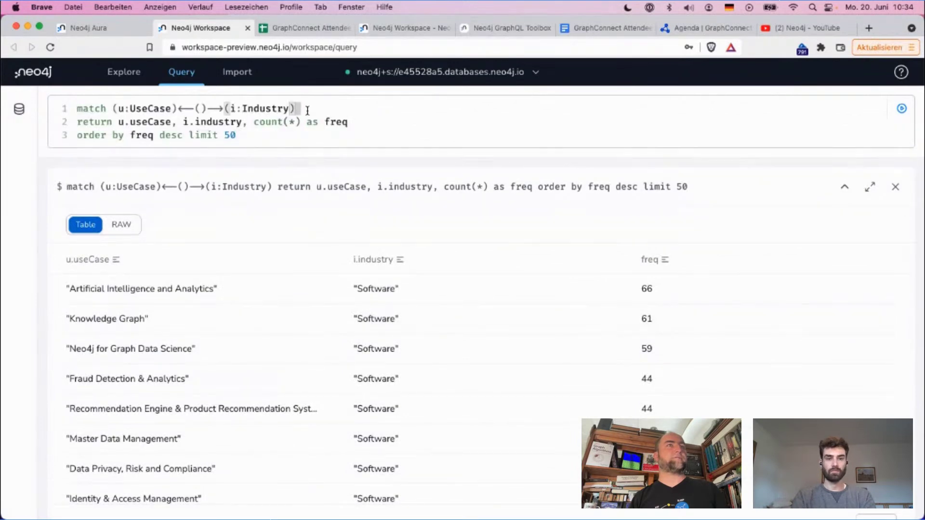
key(Return)
text(where not i.in)
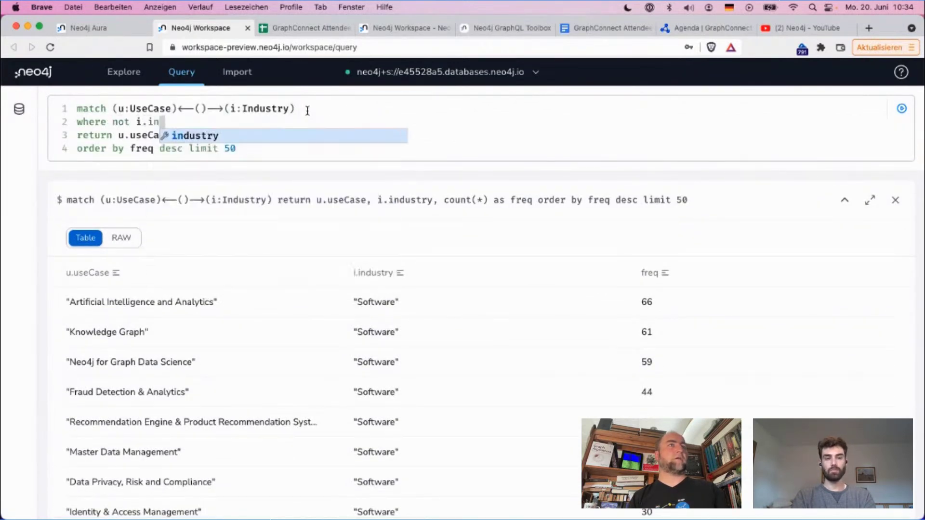
key(Return)
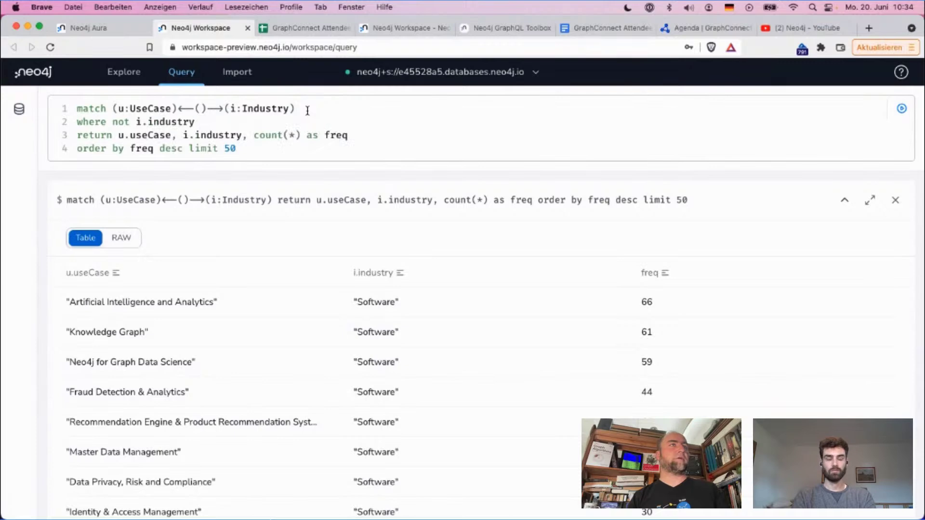
text(IN ['Sof)
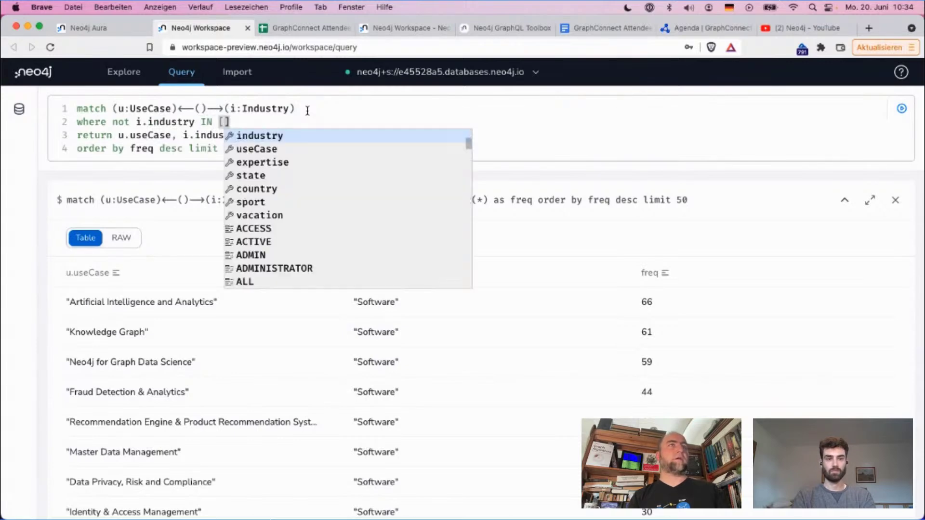
text(tware)
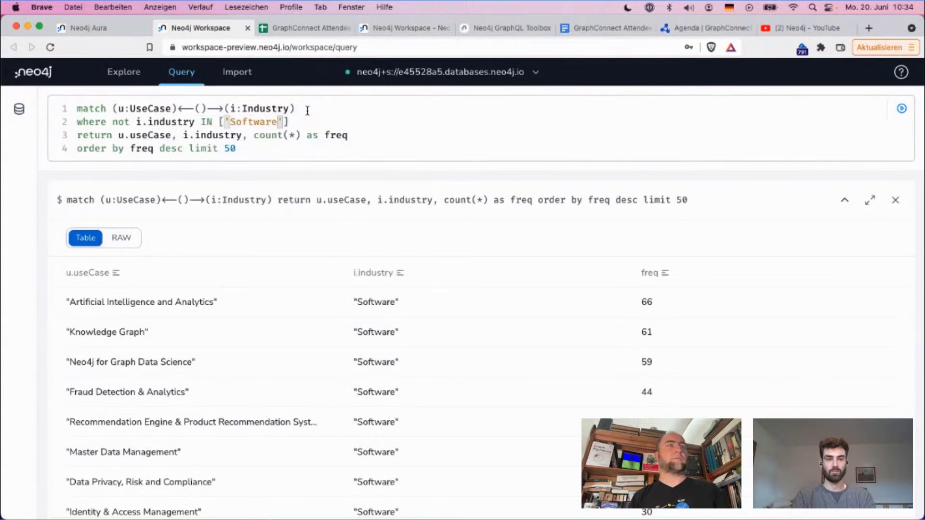
key(super+Return)
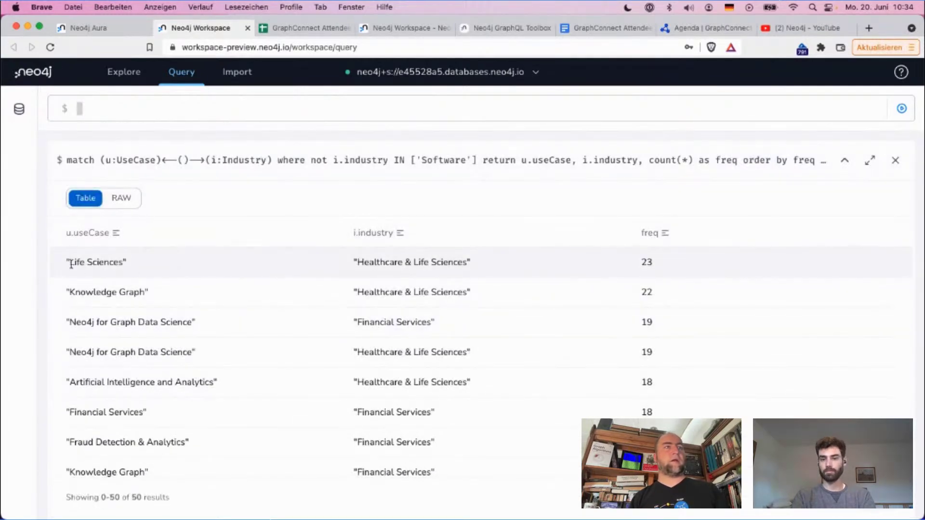
Examine the most frequent use cases in the non-software industries, such as Healthcare & Life Sciences and Financial Services.
drag(71, 264, 481, 264)
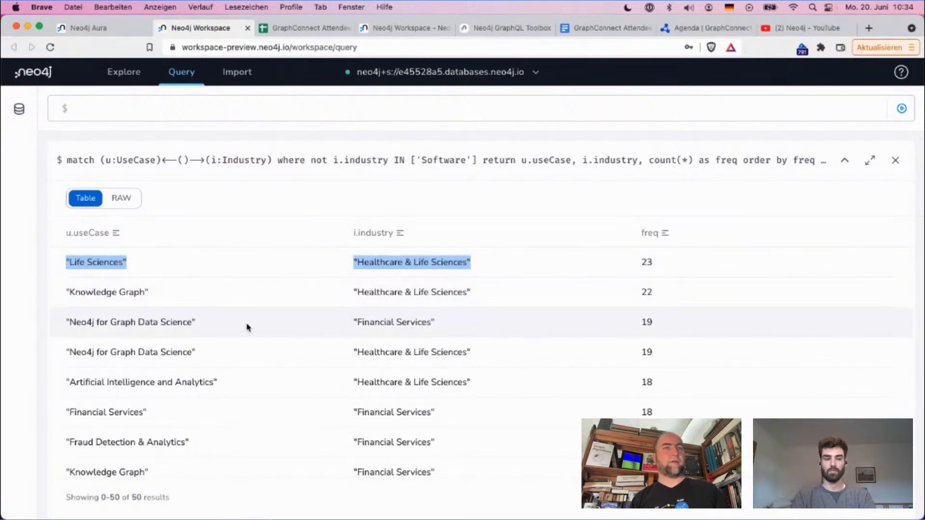
drag(453, 323, 345, 330)
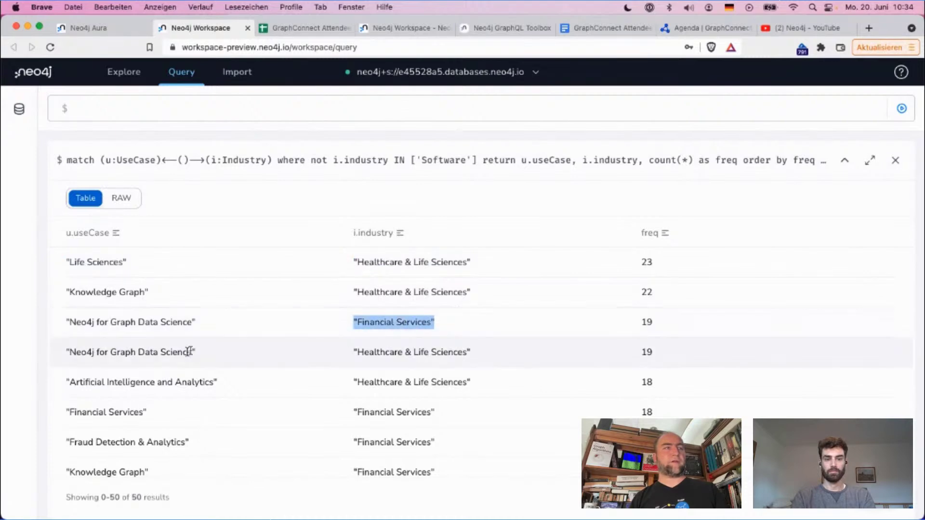
drag(475, 356, 333, 360)
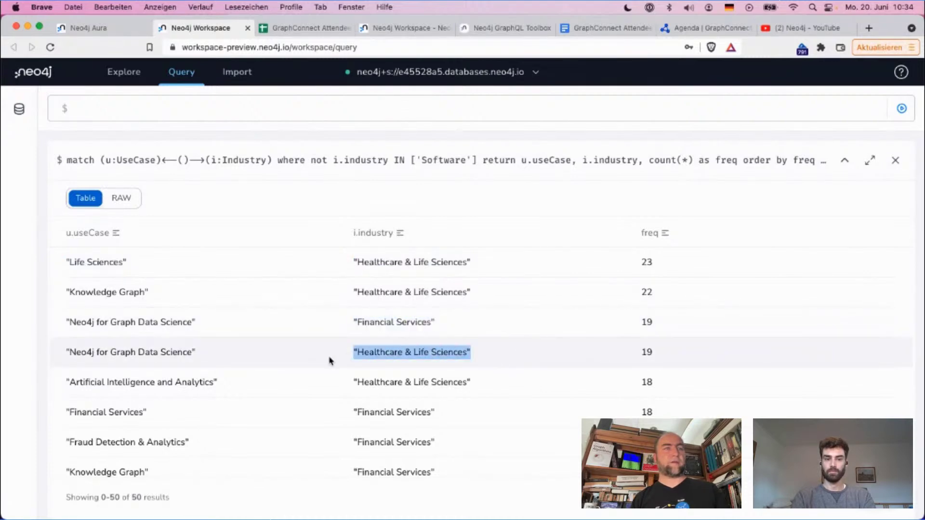
scroll(330, 361, down, 3)
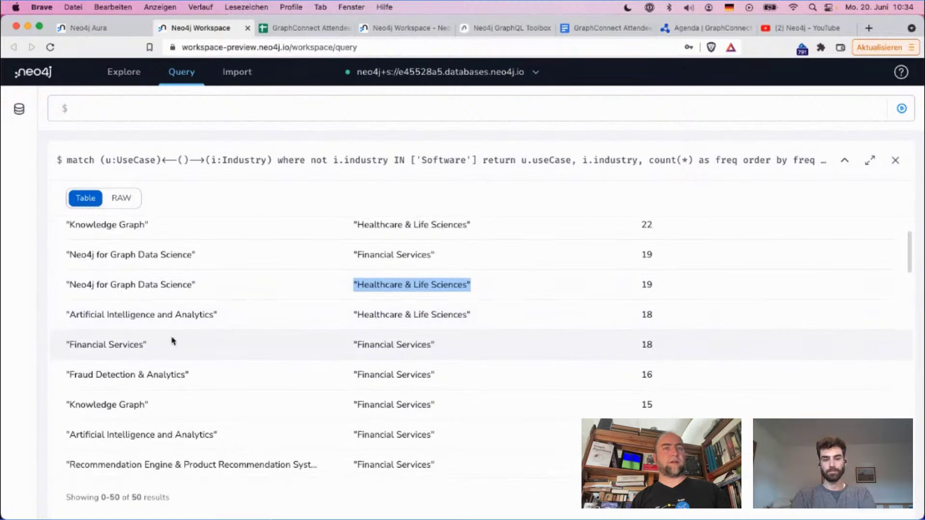
mouse_move(209, 380)
mouse_down()
mouse_move(30, 384)
mouse_move(66, 379)
mouse_up()
drag(450, 380, 356, 377)
scroll(677, 316, up, 2)
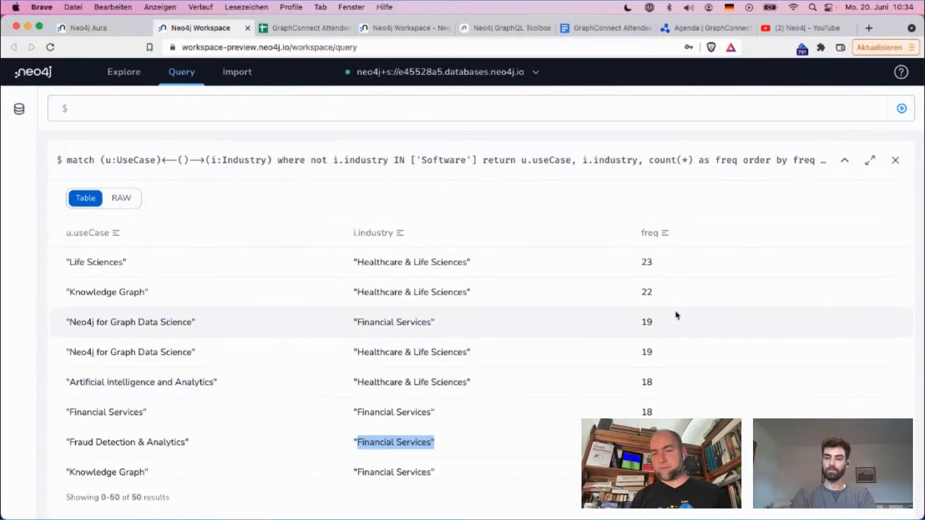
scroll(677, 316, down, 5)
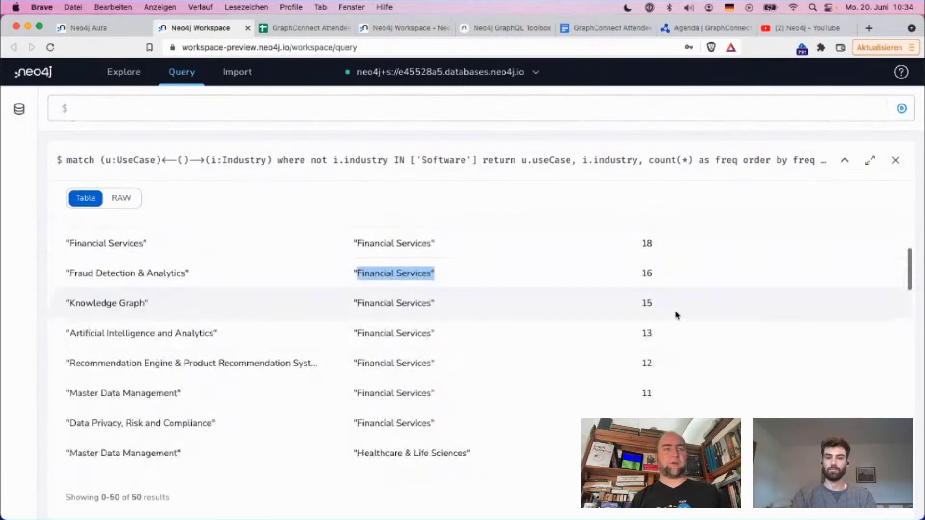
scroll(676, 315, down, 1)
scroll(676, 315, up, 6)
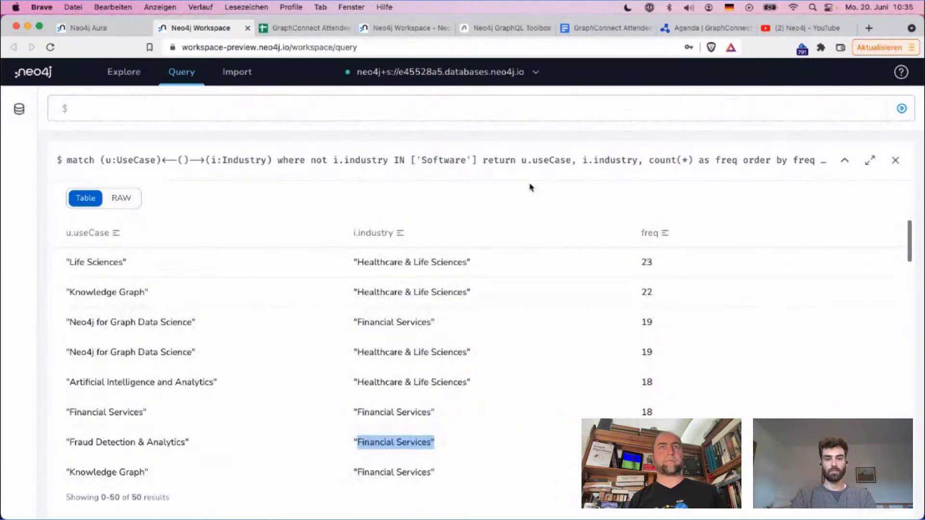
Replace the previous query with a new one starting match (s:State)<--()-->().
click(506, 163)
key(super+a)
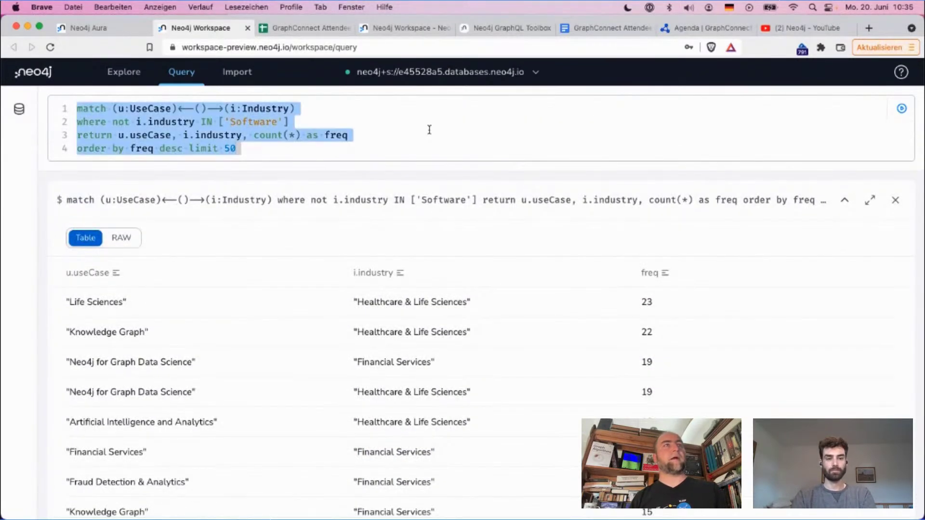
key(BackSpace)
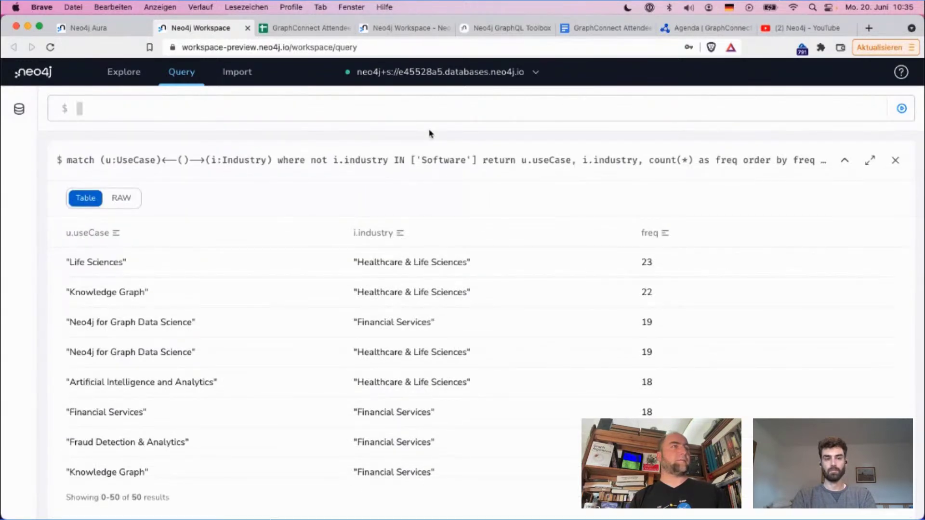
text(match ()
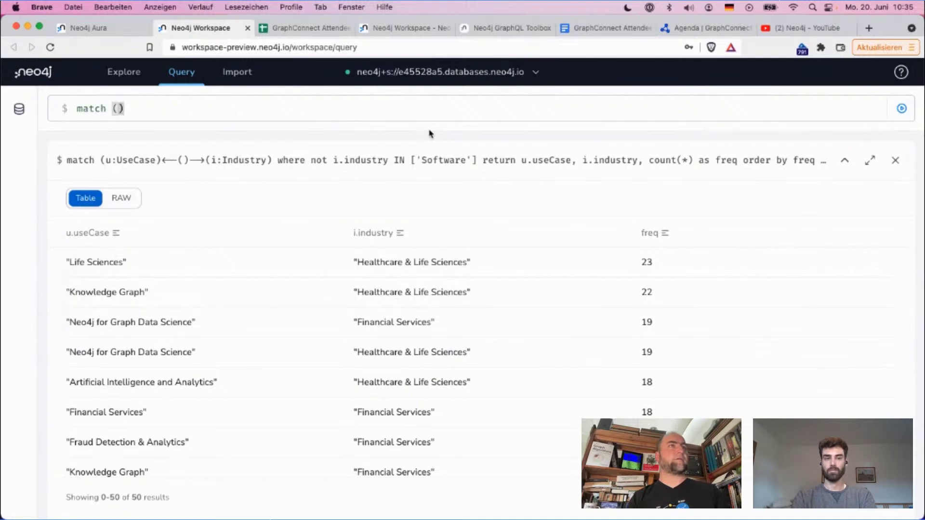
text(u:)
key(BackSpace)
key(BackSpace)
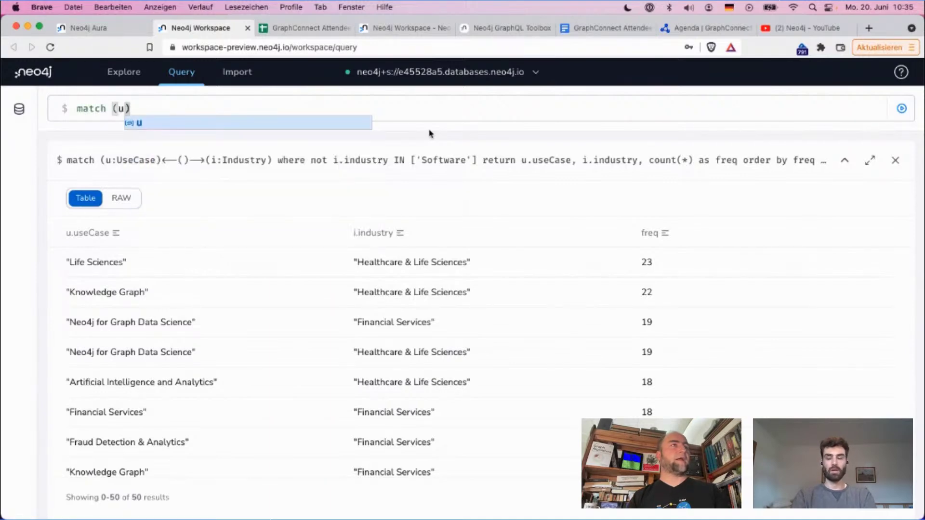
text(s:S)
key(Tab)
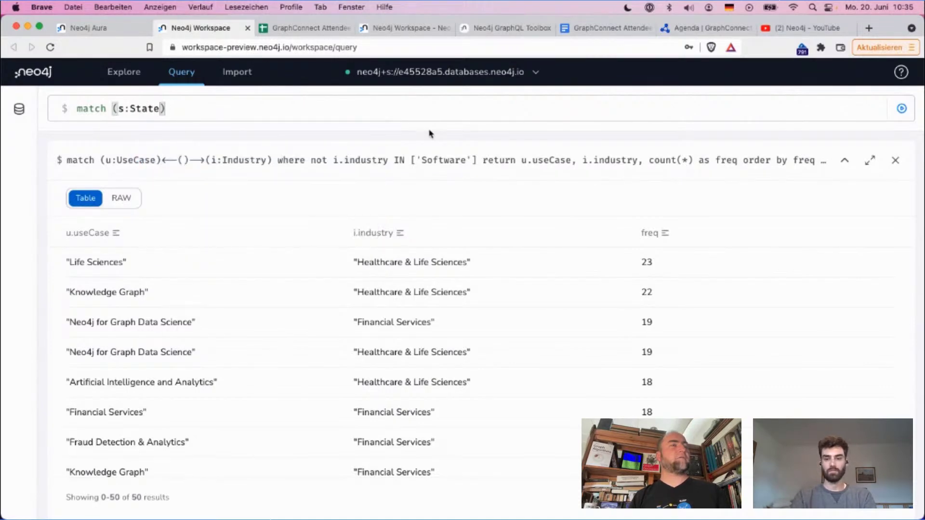
text(<-()
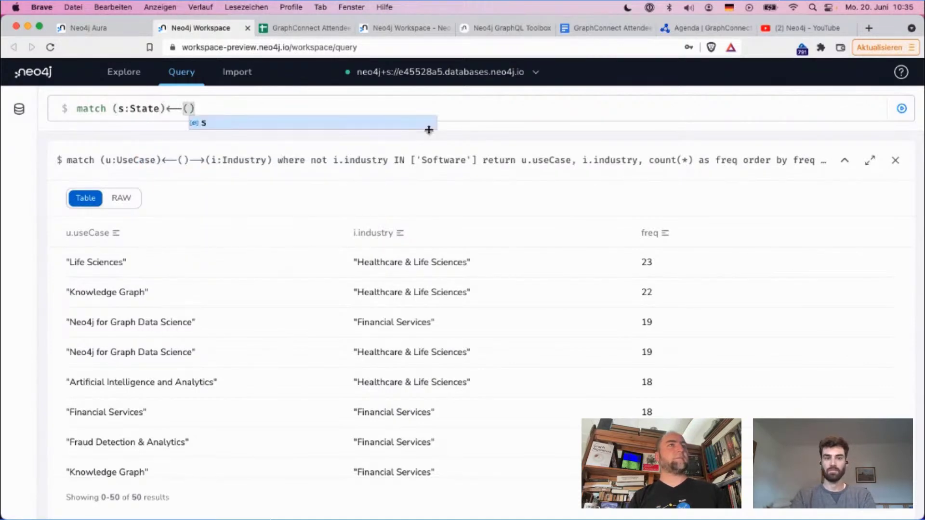
text()->()
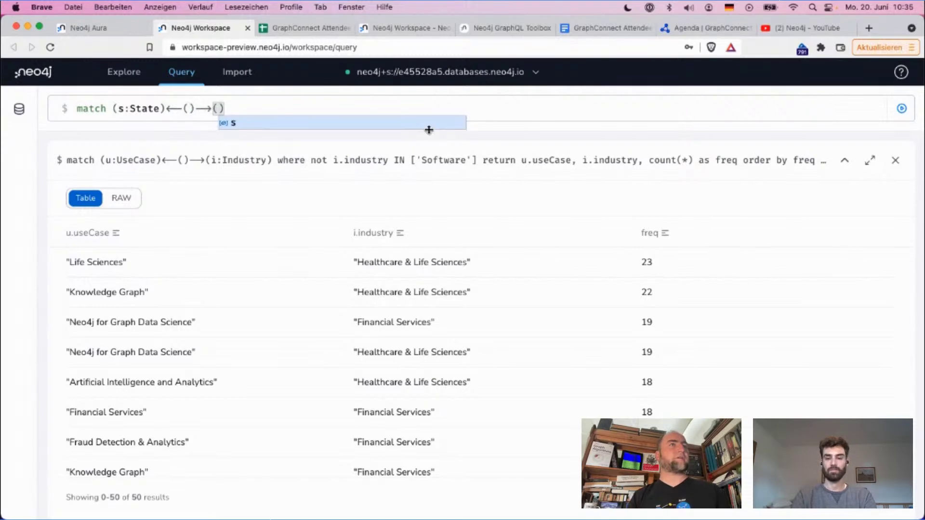
Insert (:Country {country:'US'})<-- before the State node in the match pattern.
key(Left)
key(Left)
key(Left)
key(Left)
key(Left)
key(Left)
key(Left)
key(Left)
key(Left)
key(Left)
key(Left)
key(Left)
key(Left)
key(Left)
key(Left)
key(Left)
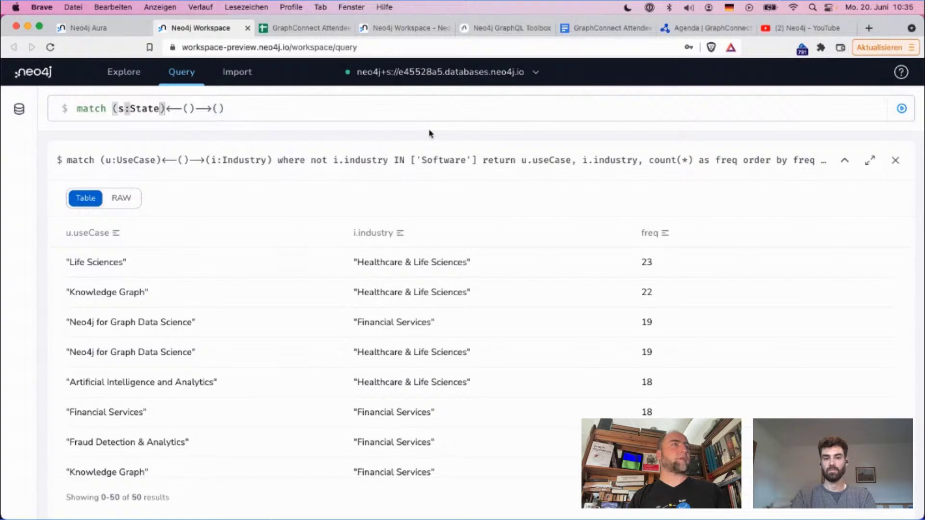
text(())
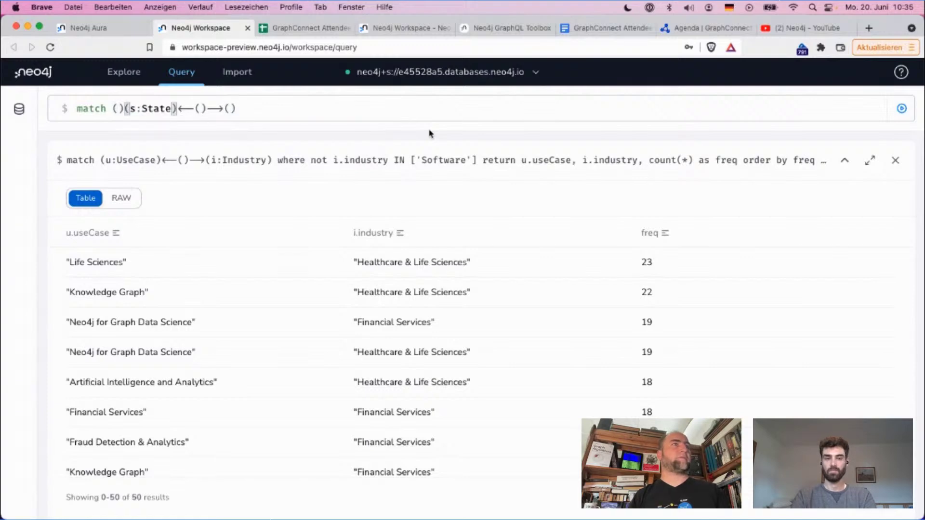
text(<-)
key(Left)
key(Left)
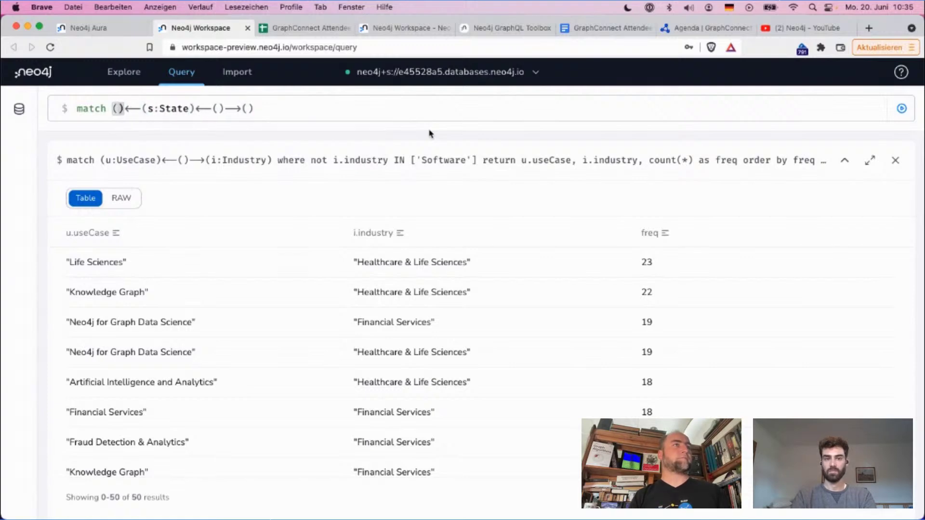
text(:Country {na)
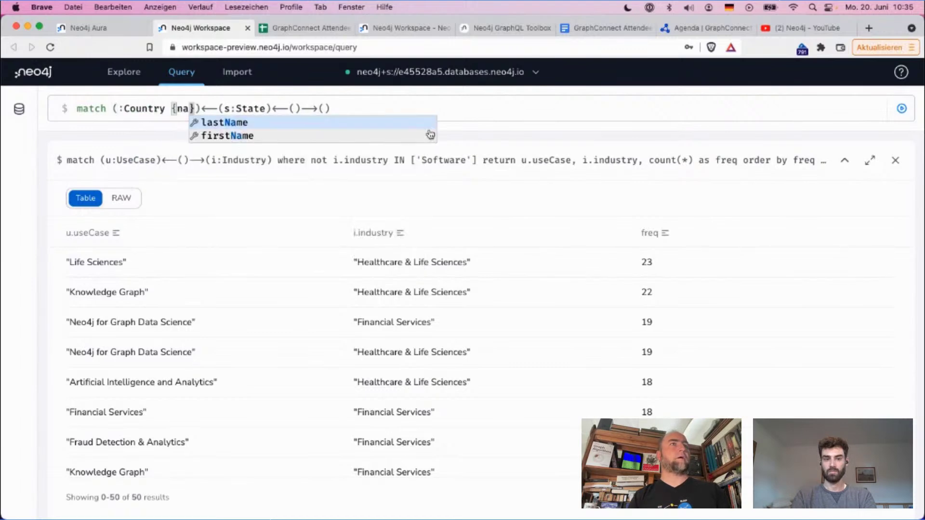
key(BackSpace)
key(BackSpace)
text(country)
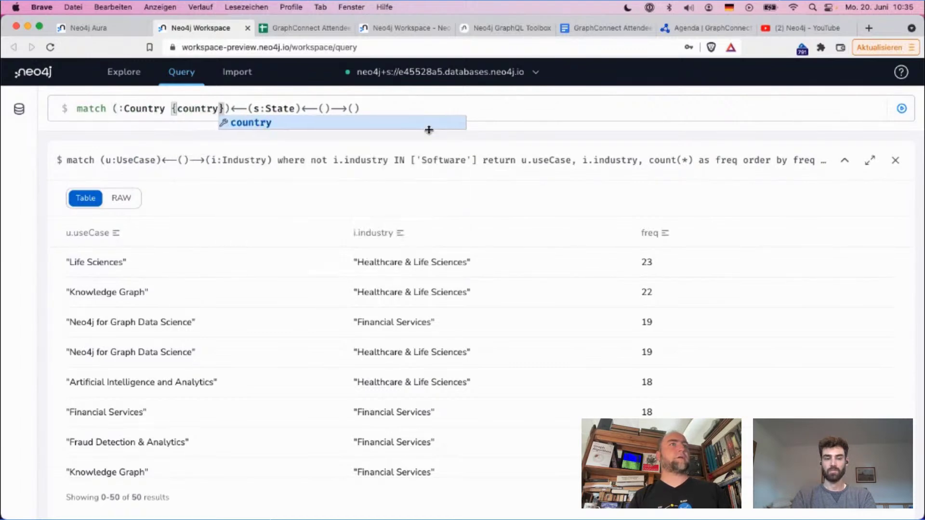
text(:'US)
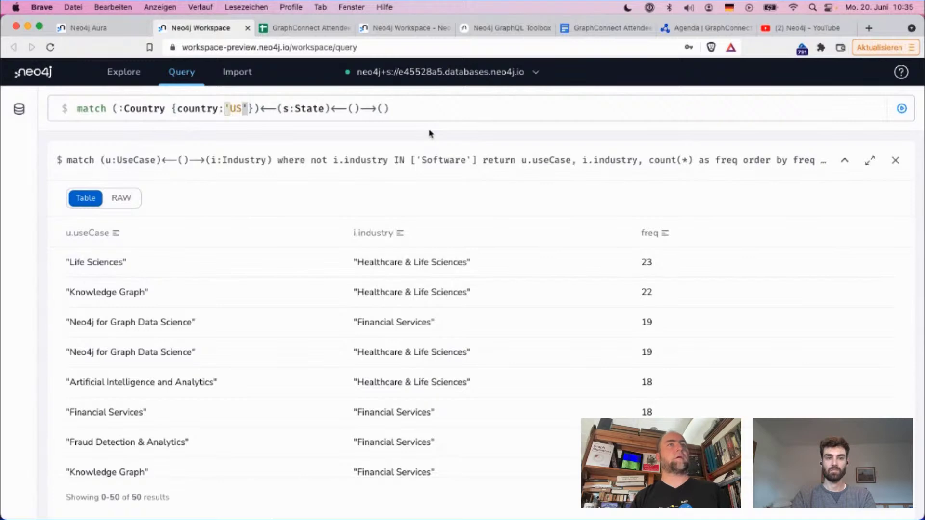
text(')
Fill the empty last node of the match pattern with v:Vacation.
key(Right)
key(Right)
key(Right)
key(Right)
key(Right)
key(Right)
key(Right)
key(Right)
key(Right)
key(Right)
key(Right)
key(Right)
key(Right)
key(Right)
key(Right)
key(Right)
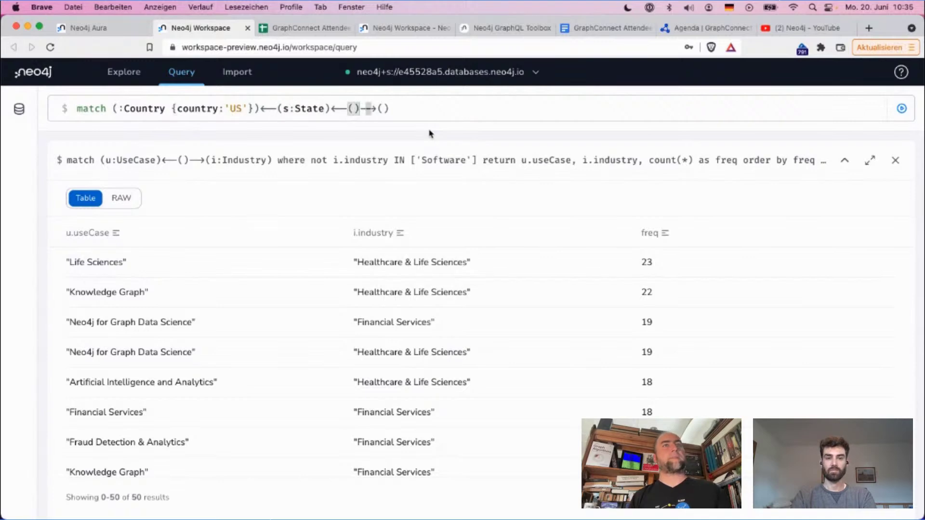
key(Right)
key(Right)
key(Right)
text(v:Vacation)
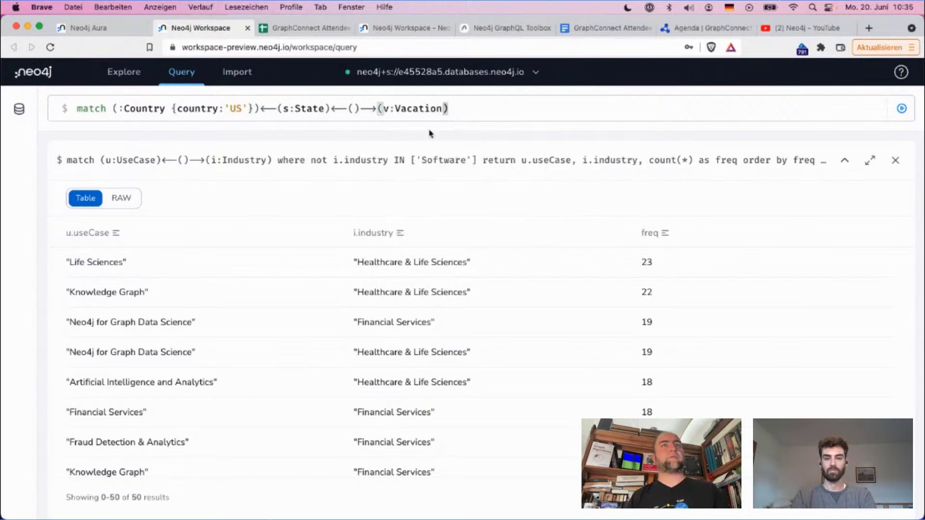
Begin a second query line with RETURN and change the match keyword to uppercase MATCH.
key(shift+Return)
text(RETURN)
key(BackSpace)
key(BackSpace)
key(BackSpace)
key(BackSpace)
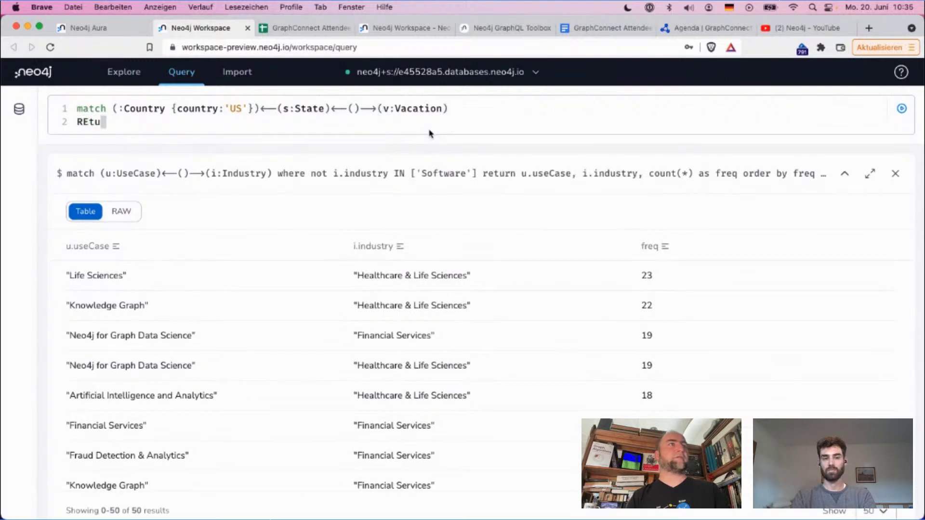
text(R)
key(BackSpace)
text(TURN)
key(Up)
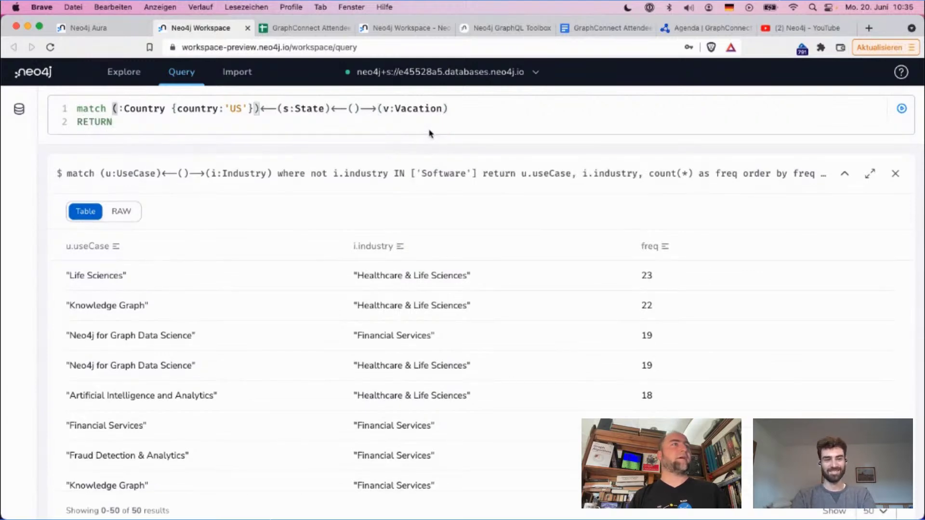
key(Home)
text(MATCH)
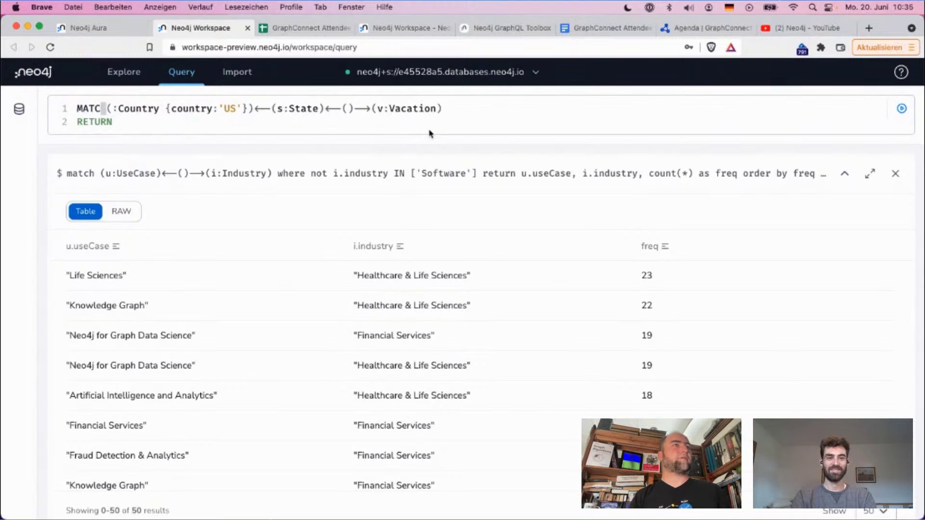
key(Down)
key(End)
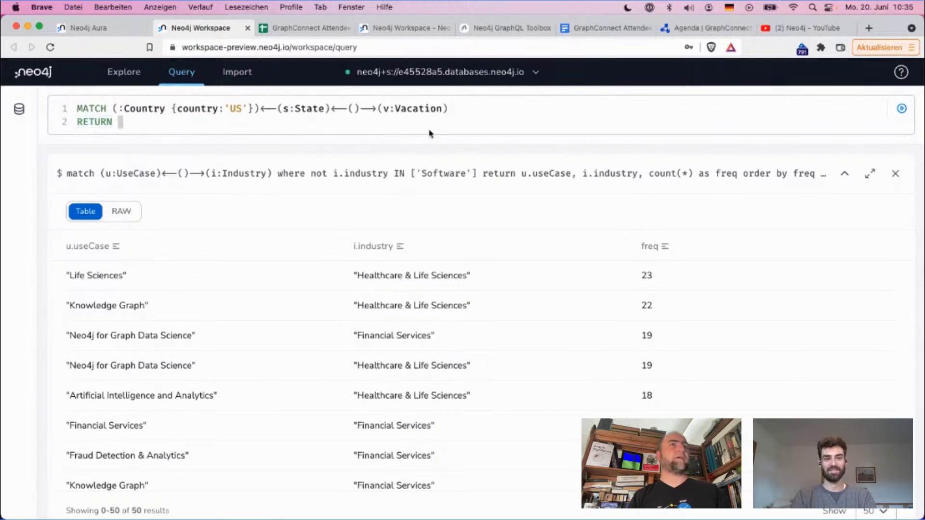
Complete the RETURN line with s.state, v.vacation, count(*) as freq.
text(s.c)
key(BackSpace)
text(state, )
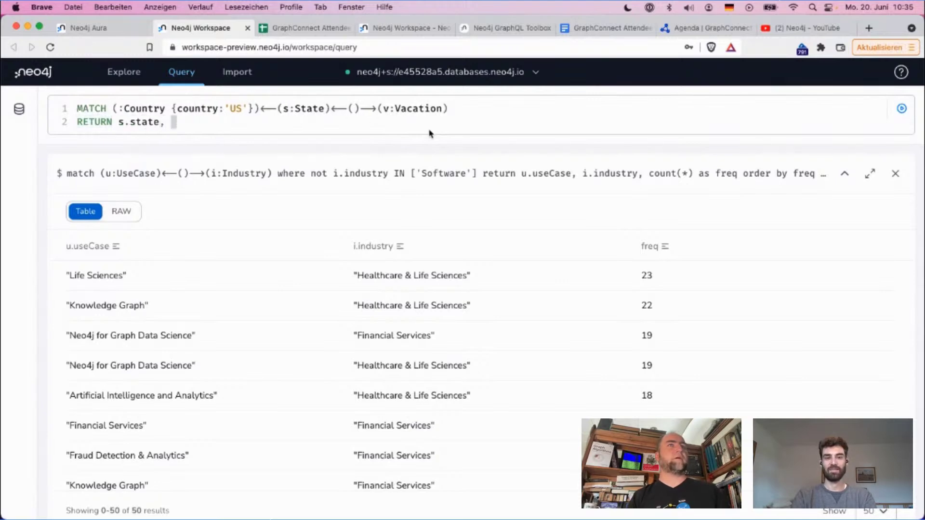
text(v.vacat)
key(BackSpace)
text(atio)
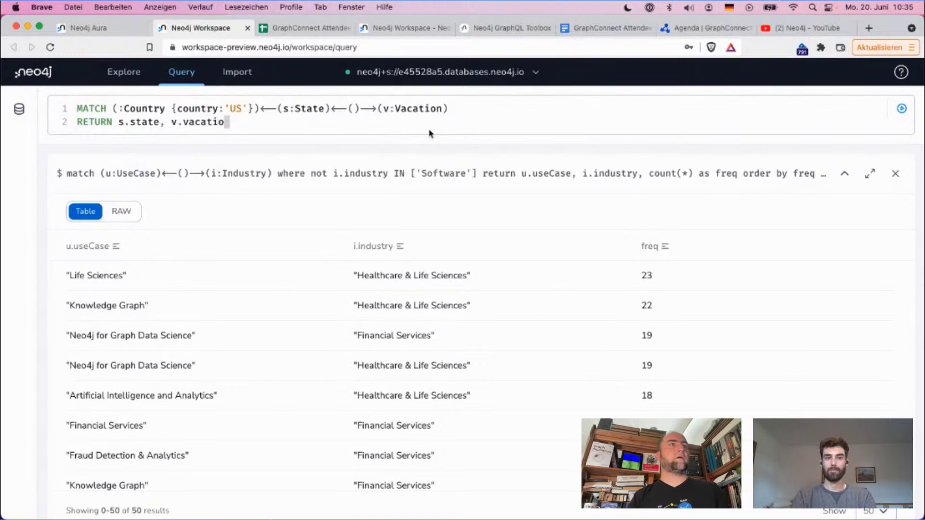
text(n, count(*)
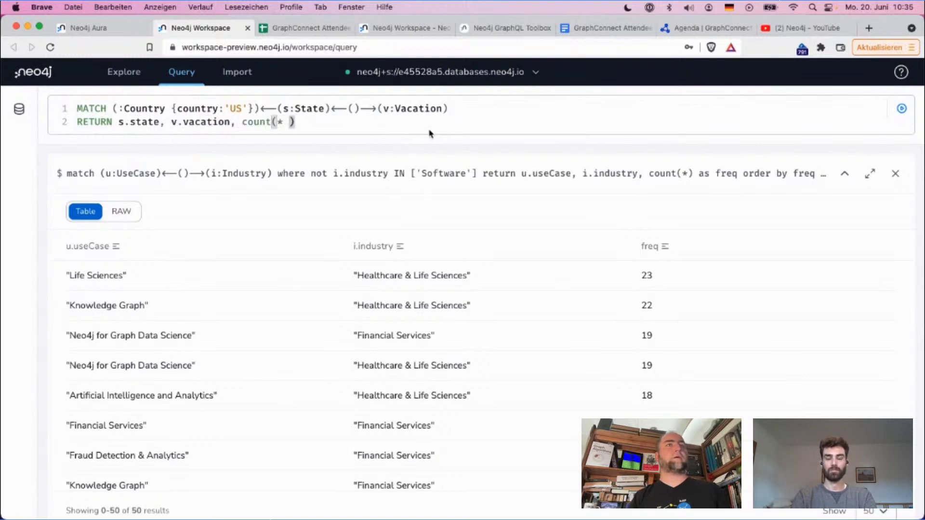
text() as f)
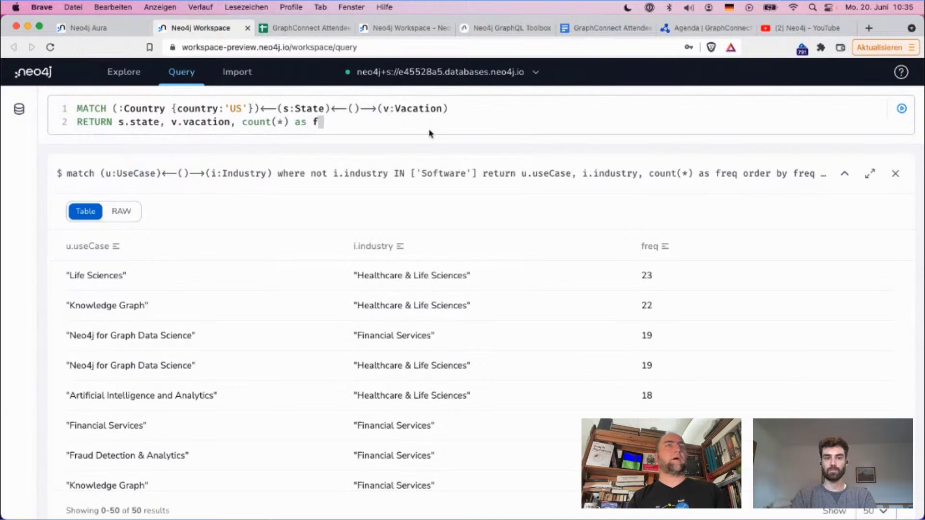
text(requ)
Add a third line reading order by freq desc limit 50 and run the query.
key(Return)
text(or)
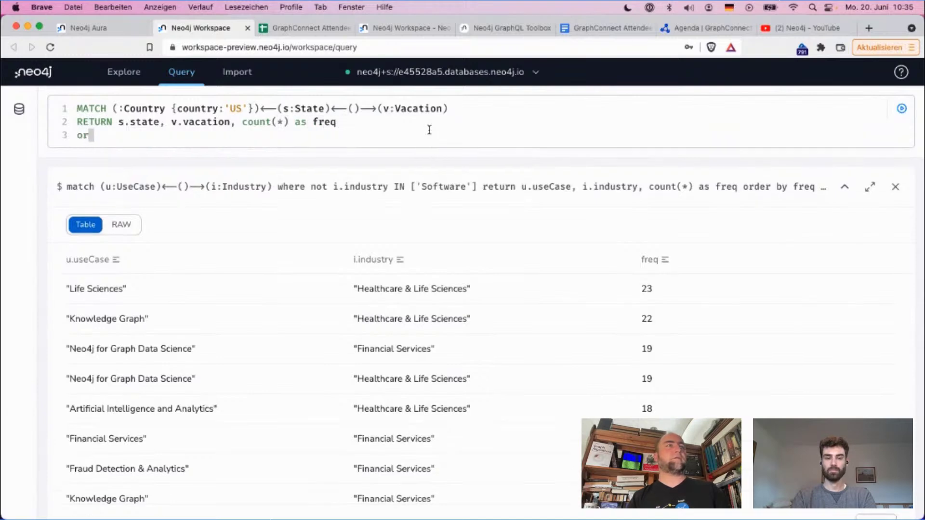
text(der by freq )
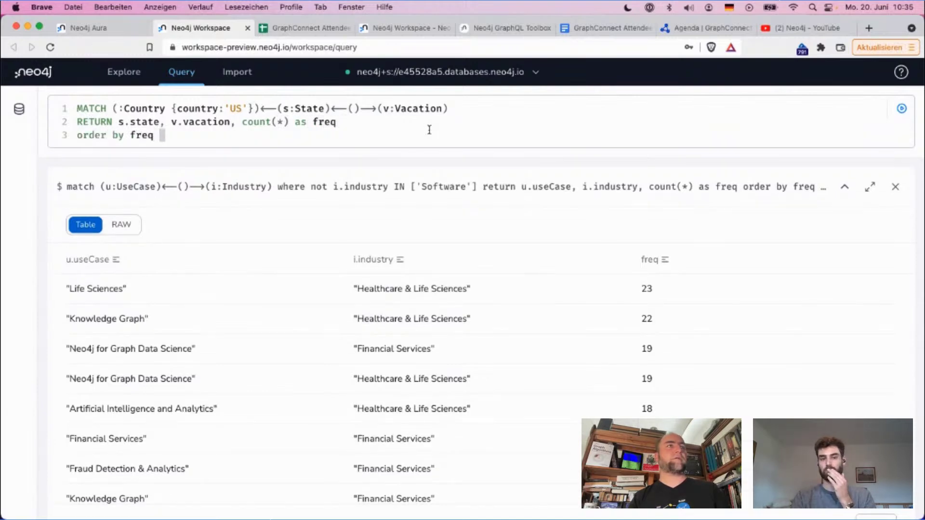
text(desc limit 50)
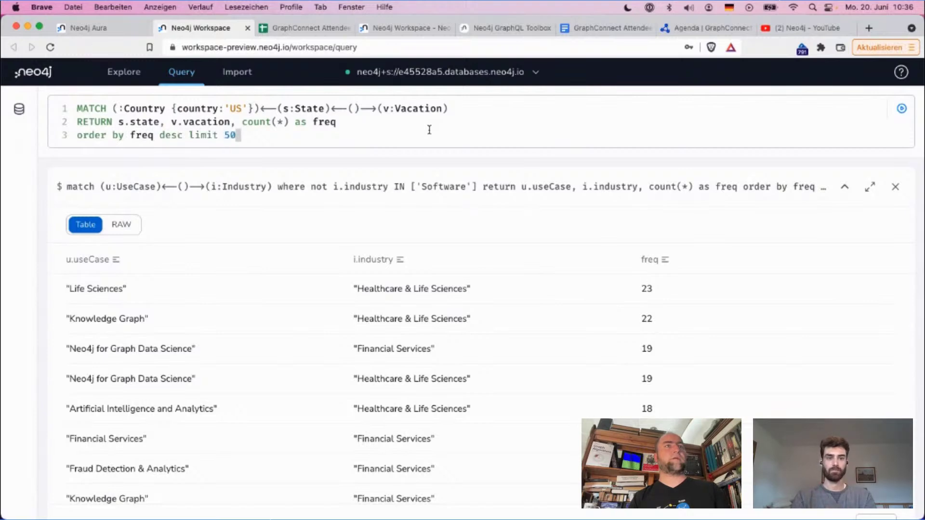
click(290, 107)
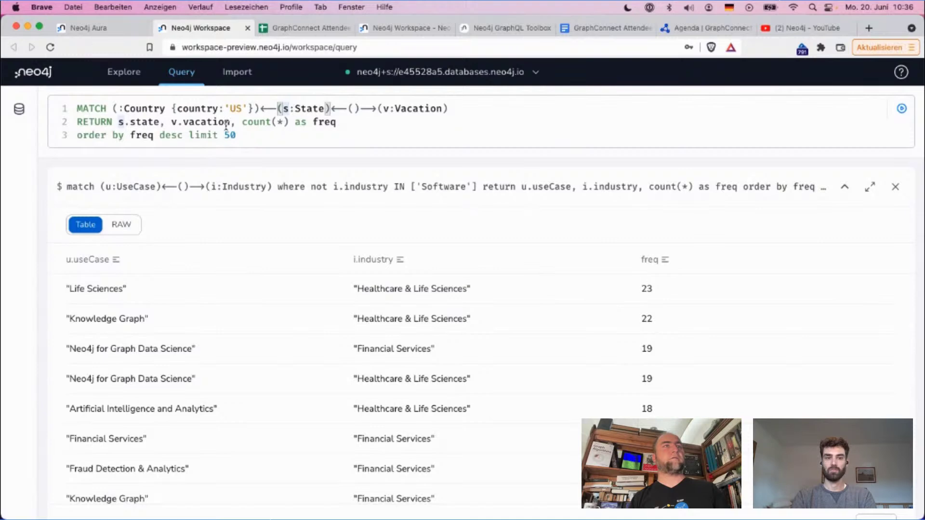
click(255, 136)
key(super+Return)
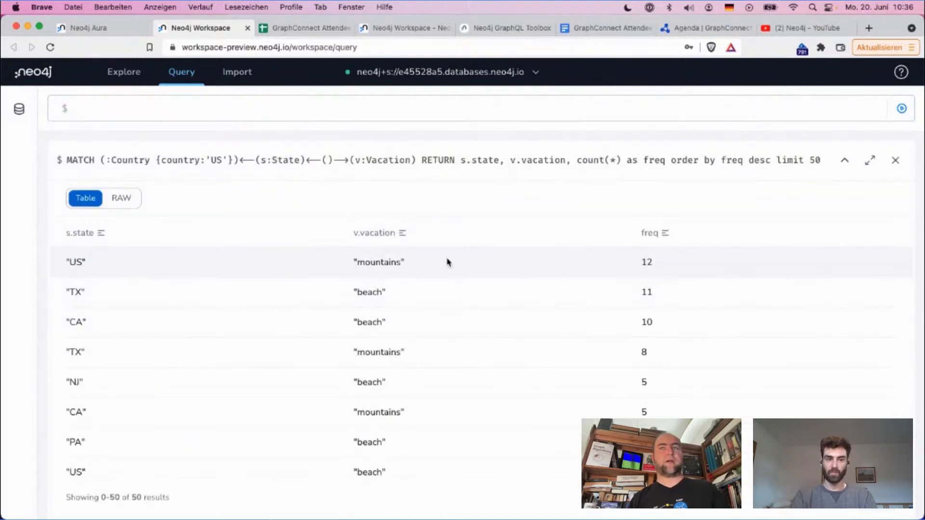
Look through the results for the most frequent vacation preferences in each US state.
double_click(372, 292)
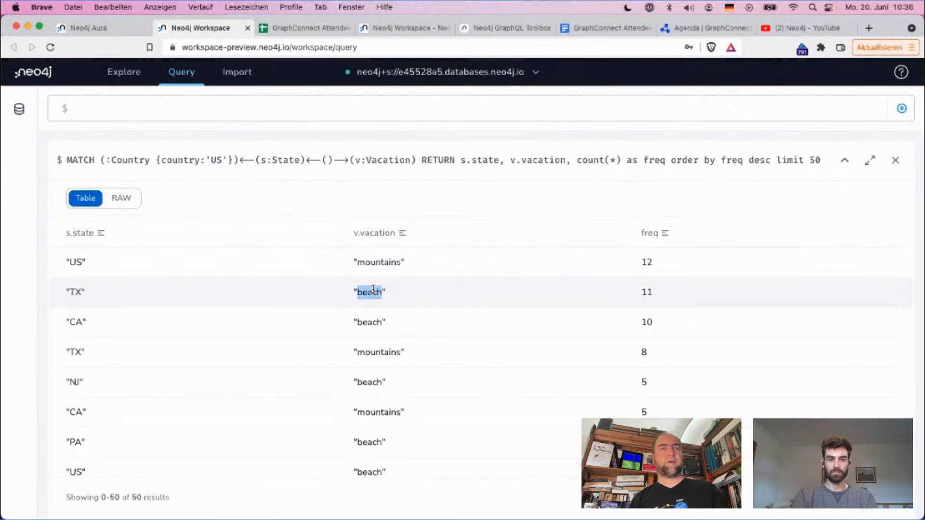
double_click(371, 320)
scroll(372, 319, down, 2)
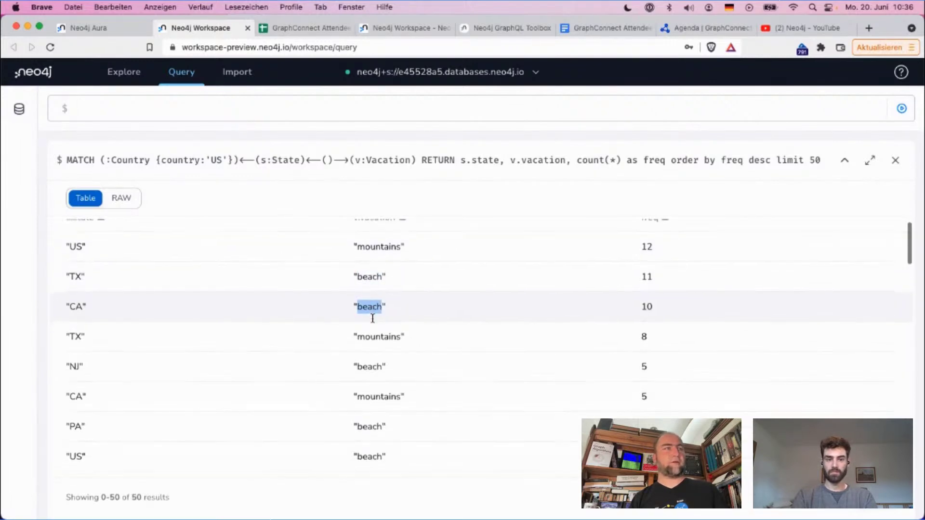
double_click(371, 334)
scroll(371, 334, down, 2)
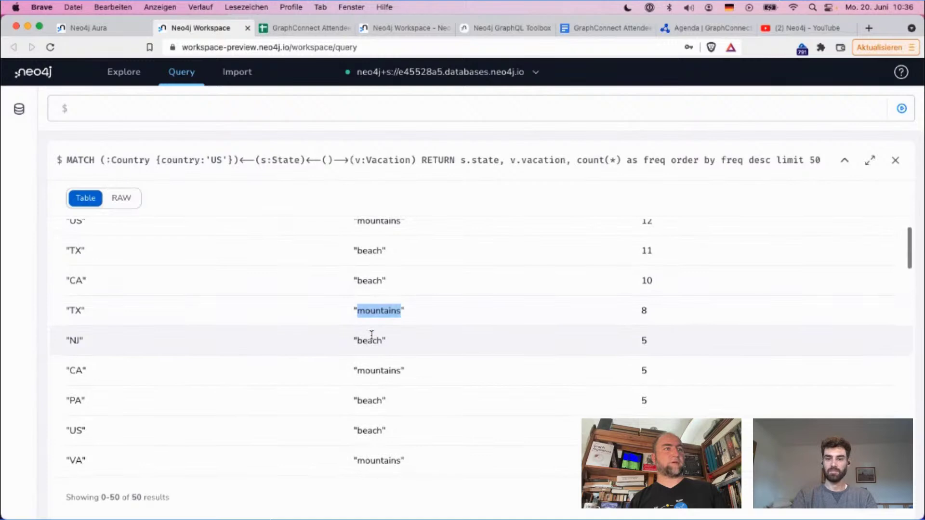
double_click(377, 342)
scroll(378, 343, down, 2)
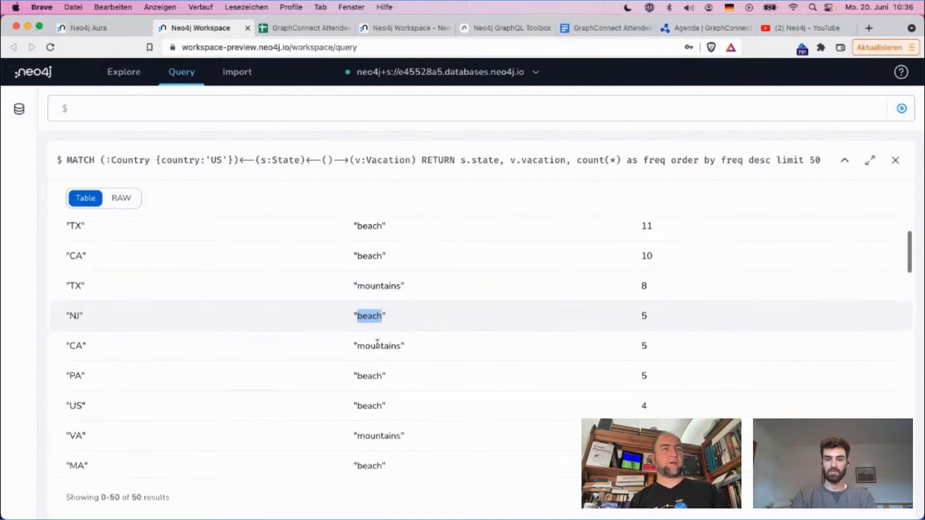
scroll(368, 404, down, 2)
scroll(368, 404, down, 5)
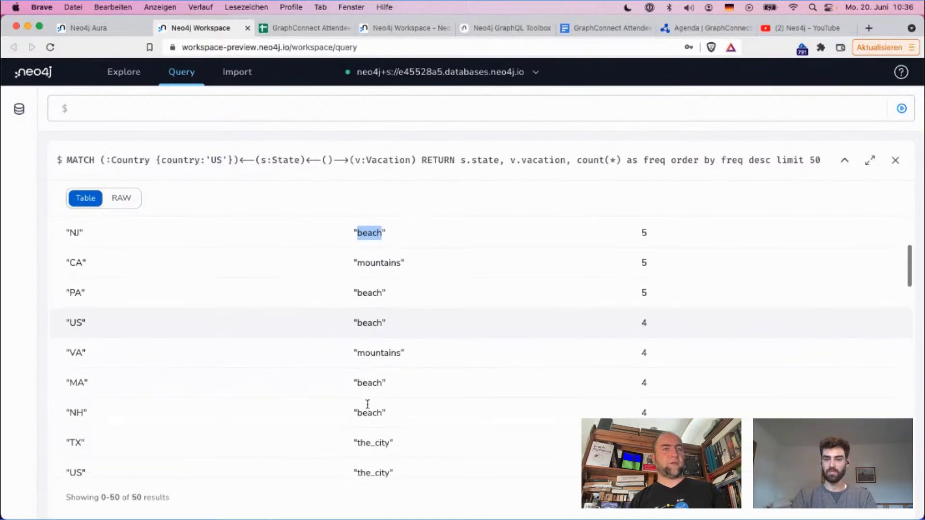
double_click(367, 402)
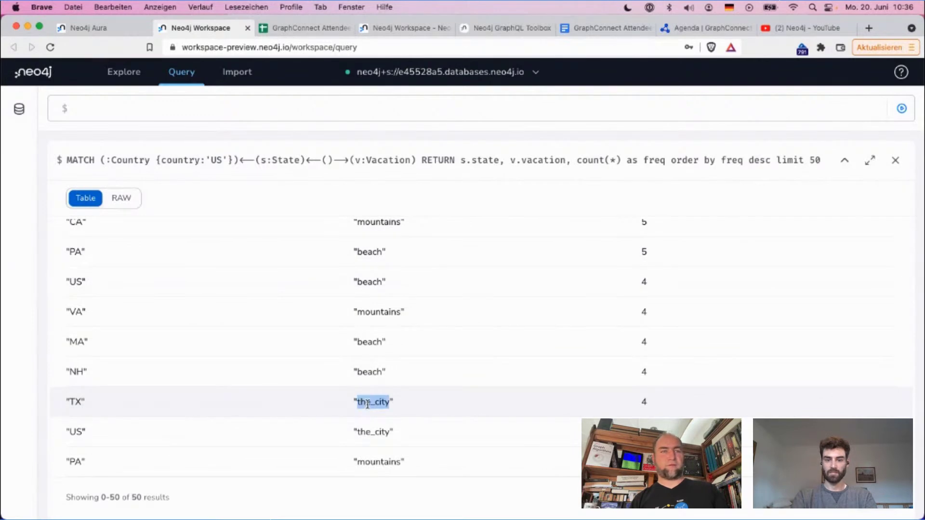
scroll(368, 404, down, 4)
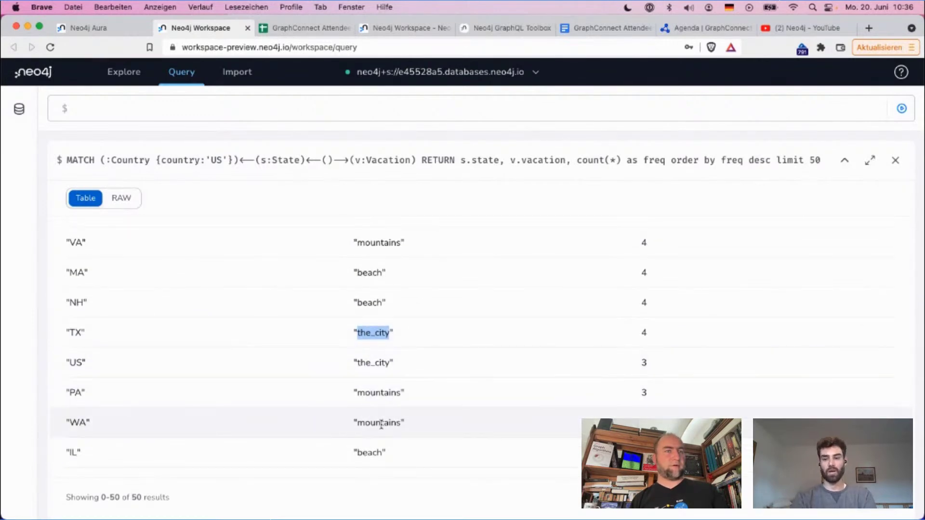
Examine the vacation preferences of the lower-frequency US states, comparing the rows for Washington, Minnesota and their neighbours.
double_click(381, 424)
scroll(382, 424, down, 7)
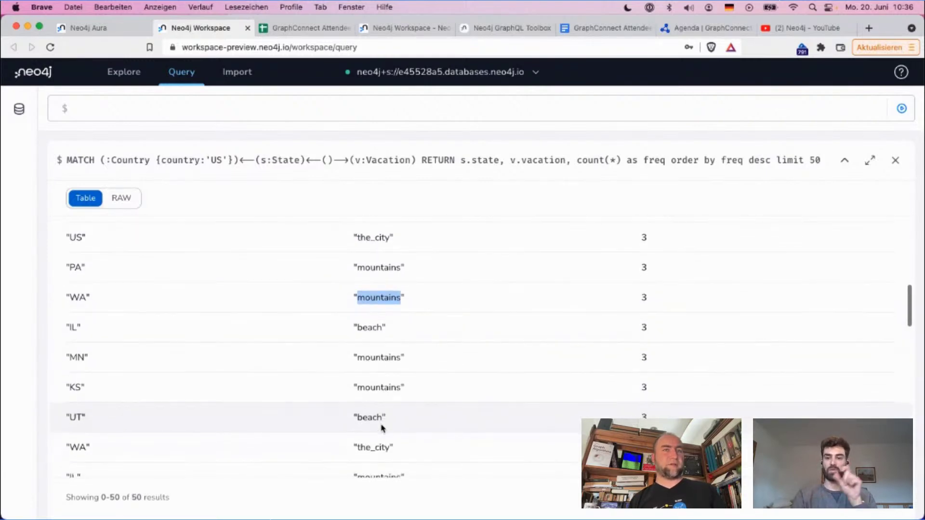
double_click(377, 359)
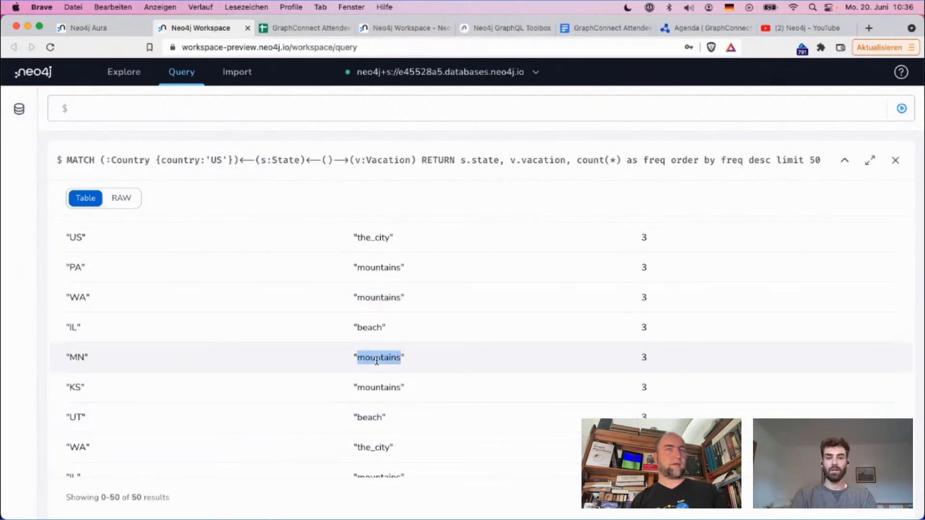
scroll(377, 360, up, 3)
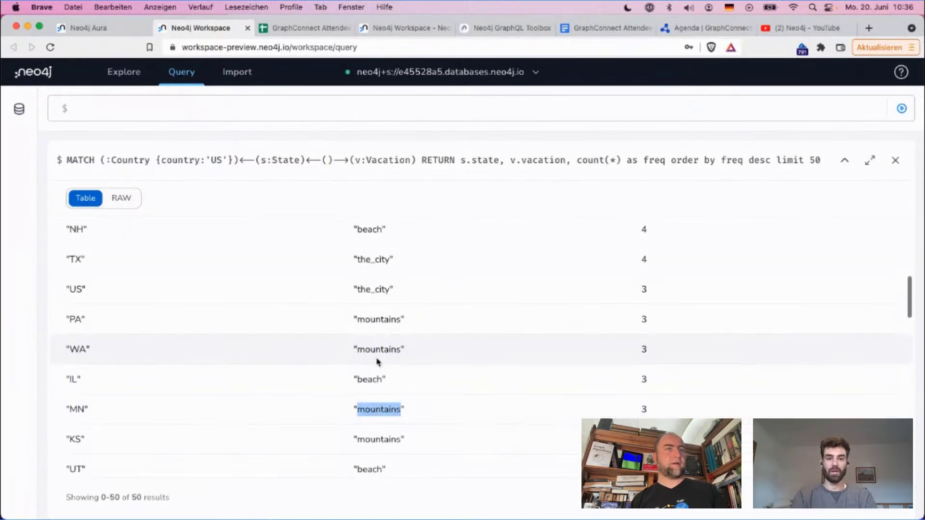
double_click(377, 347)
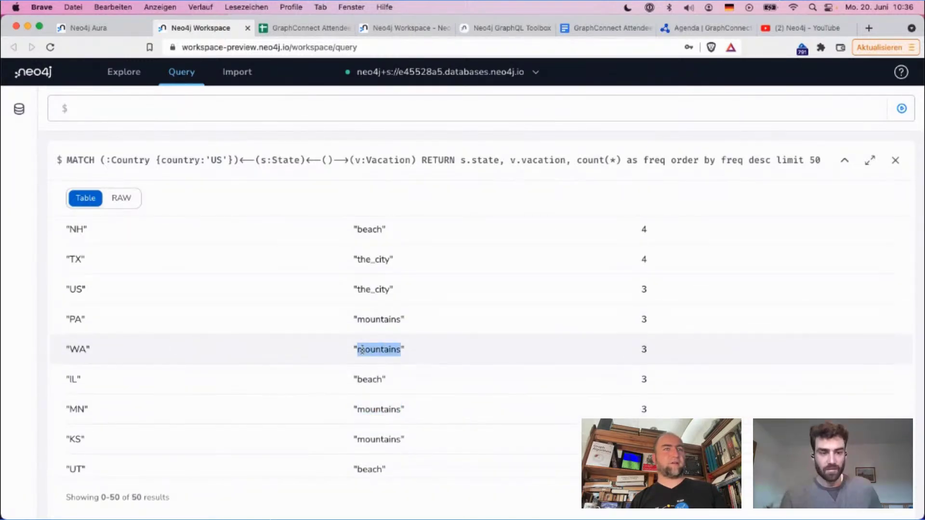
double_click(83, 348)
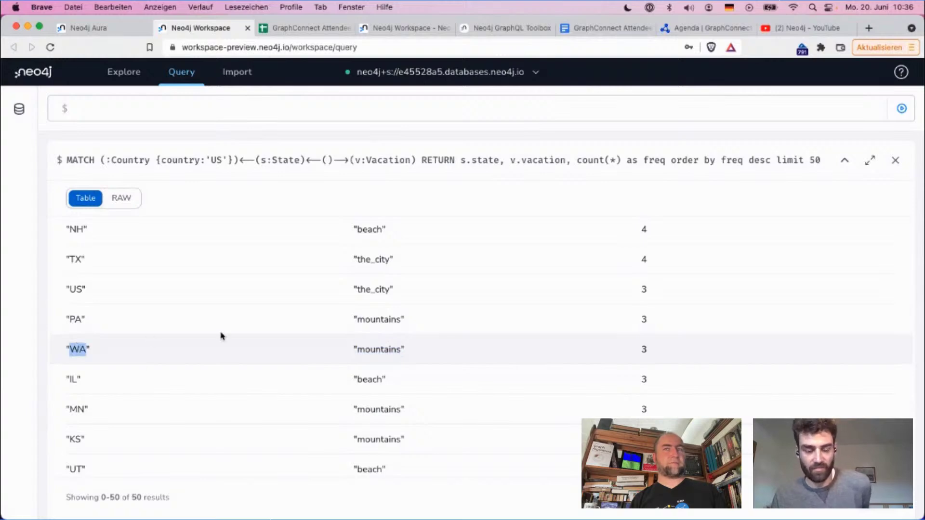
double_click(367, 350)
scroll(368, 349, down, 5)
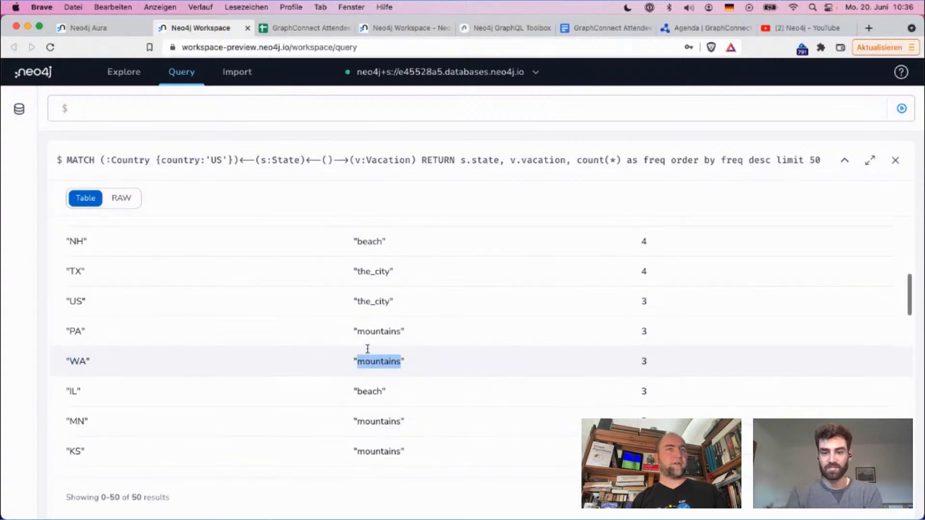
scroll(368, 350, up, 8)
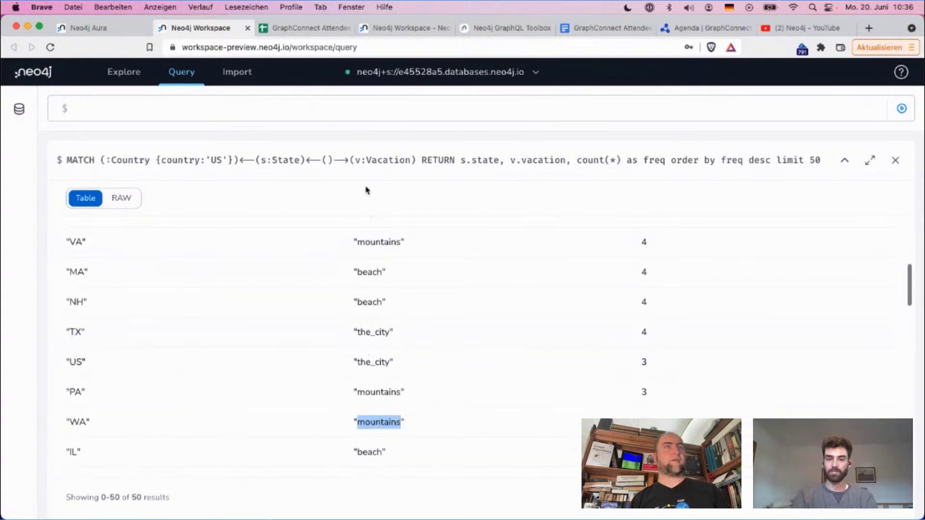
Bring the last query back for editing and replace v:Vacation with sp:Sport in its MATCH pattern.
click(365, 161)
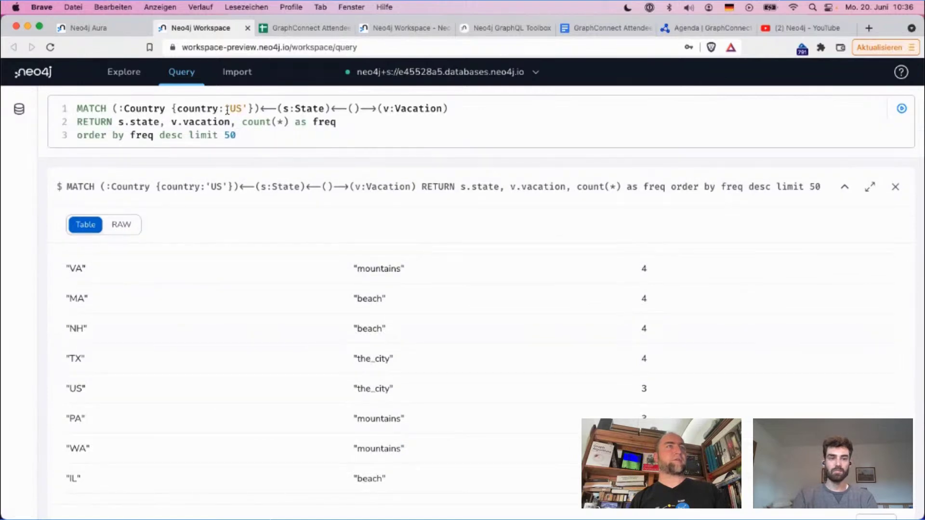
drag(384, 109, 447, 107)
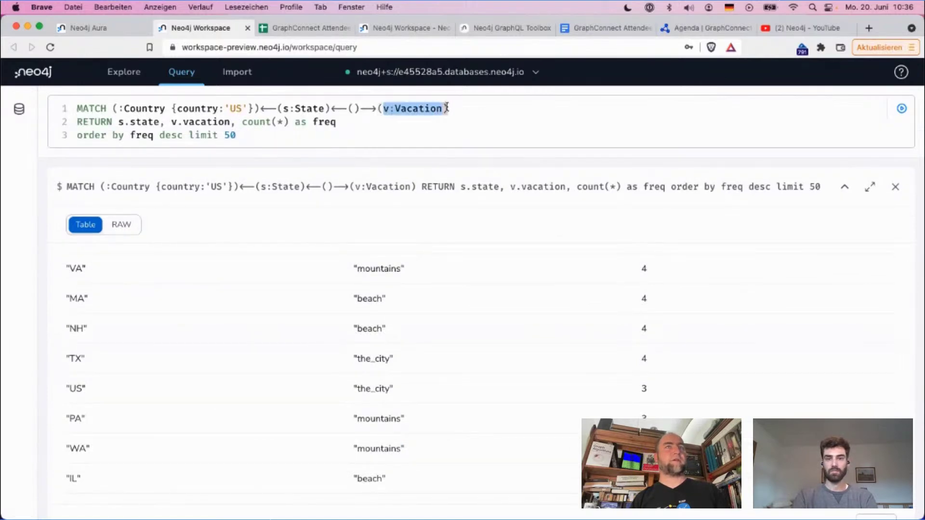
text(sp:Sport)
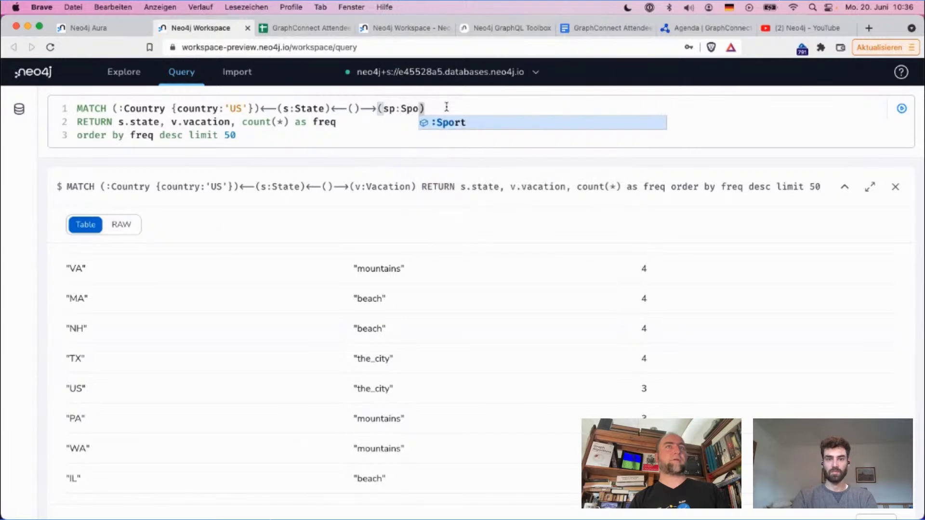
Replace v.vacation with sp.sport in the RETURN line and run the query.
key(Down)
key(Left)
key(Left)
key(Left)
key(Left)
key(Left)
key(Left)
key(Left)
key(Left)
key(Left)
key(Left)
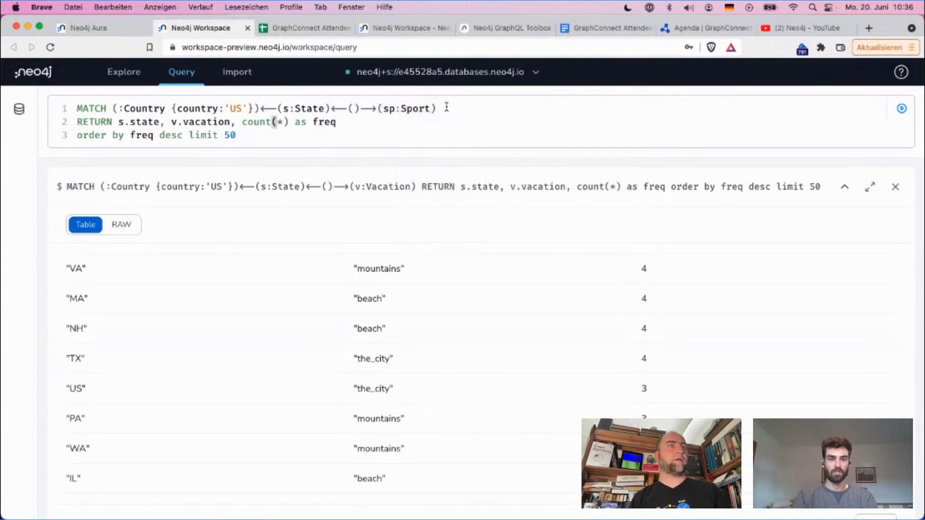
key(Right)
key(Right)
key(BackSpace)
key(BackSpace)
key(BackSpace)
key(BackSpace)
key(BackSpace)
key(BackSpace)
key(BackSpace)
key(BackSpace)
key(BackSpace)
key(BackSpace)
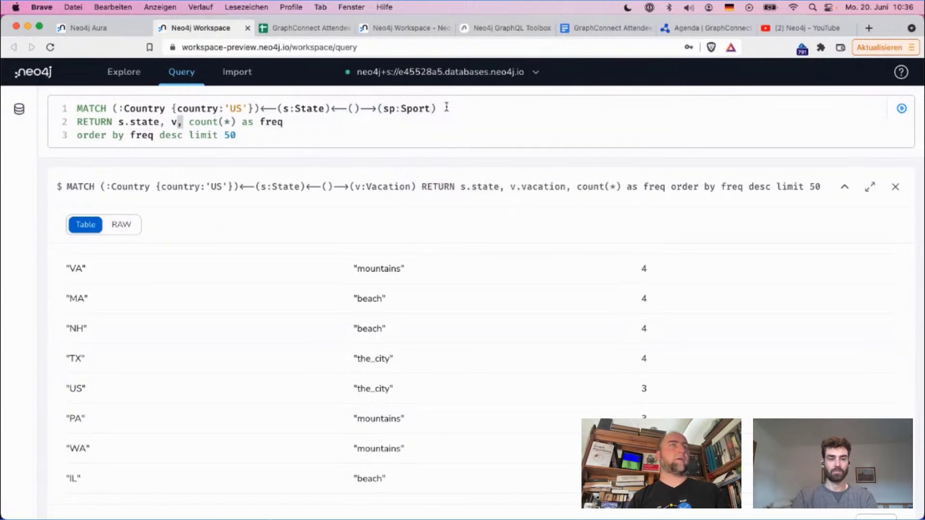
text(sp.sp)
key(Return)
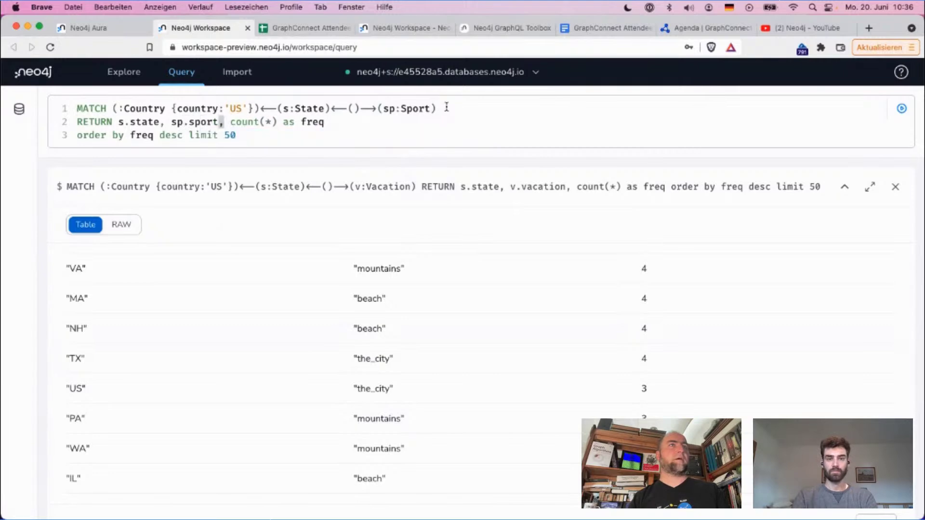
key(super+Return)
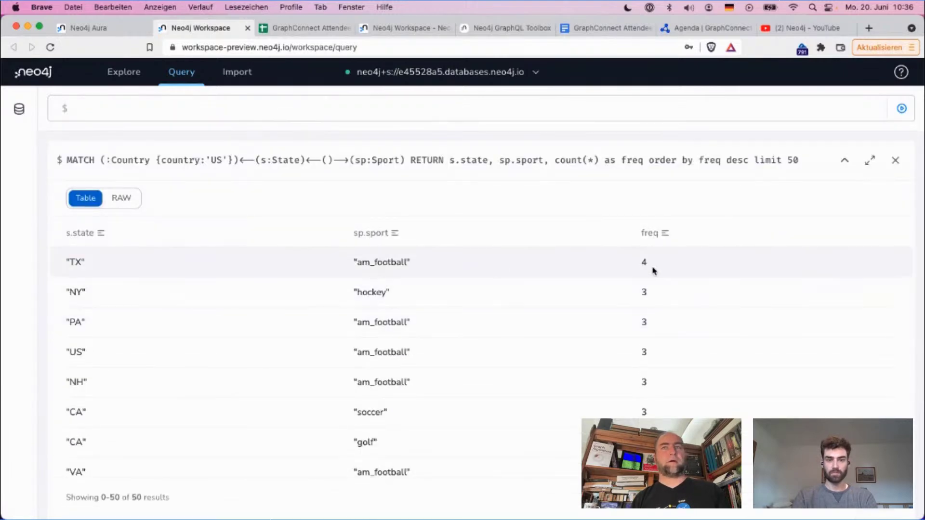
Look through the results for the most frequent sports in each US state.
scroll(429, 361, down, 1)
scroll(430, 361, up, 1)
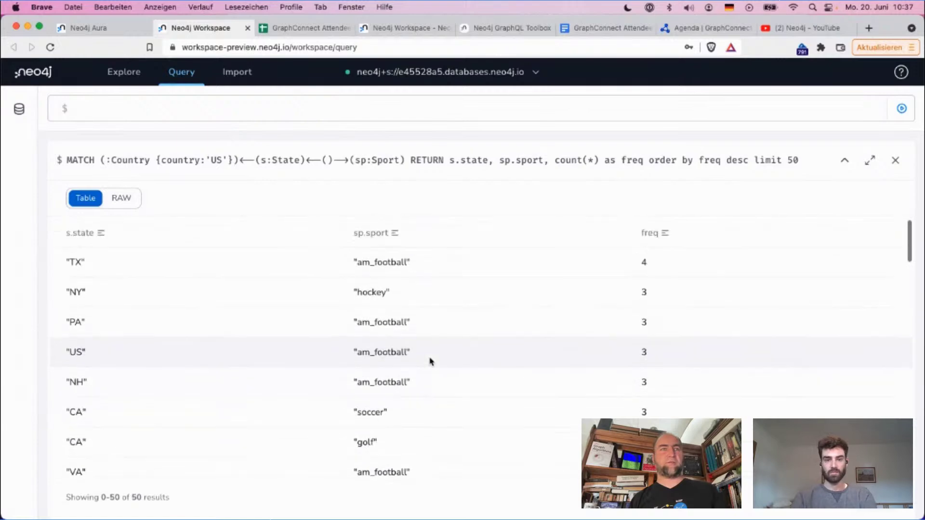
scroll(390, 374, down, 2)
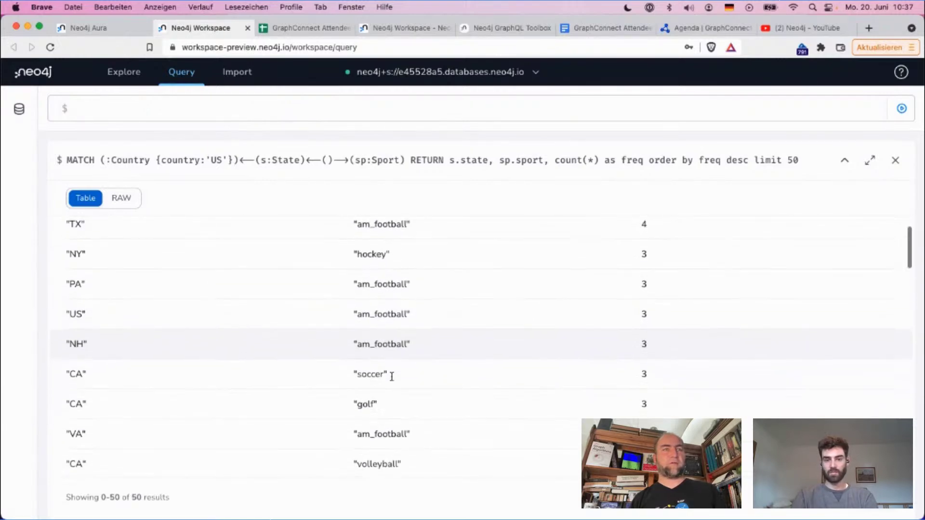
scroll(393, 381, down, 1)
scroll(392, 380, down, 6)
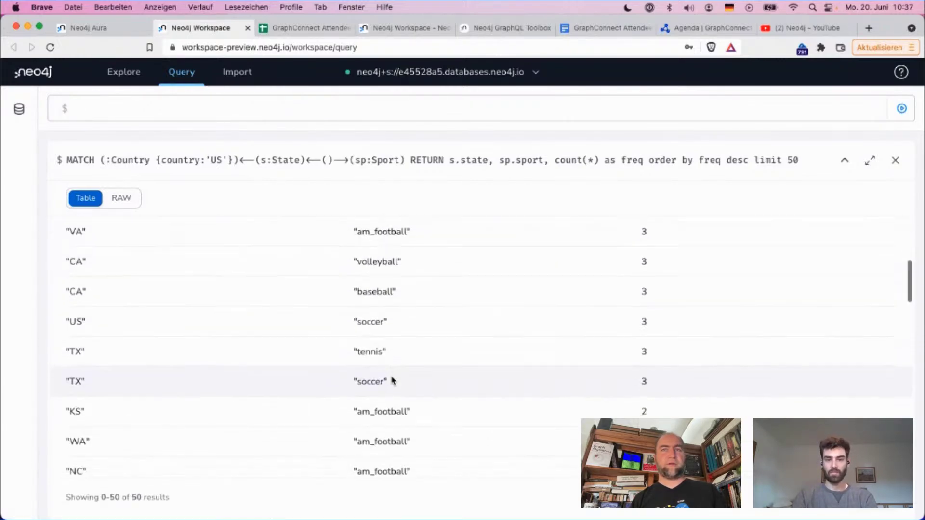
scroll(393, 380, down, 2)
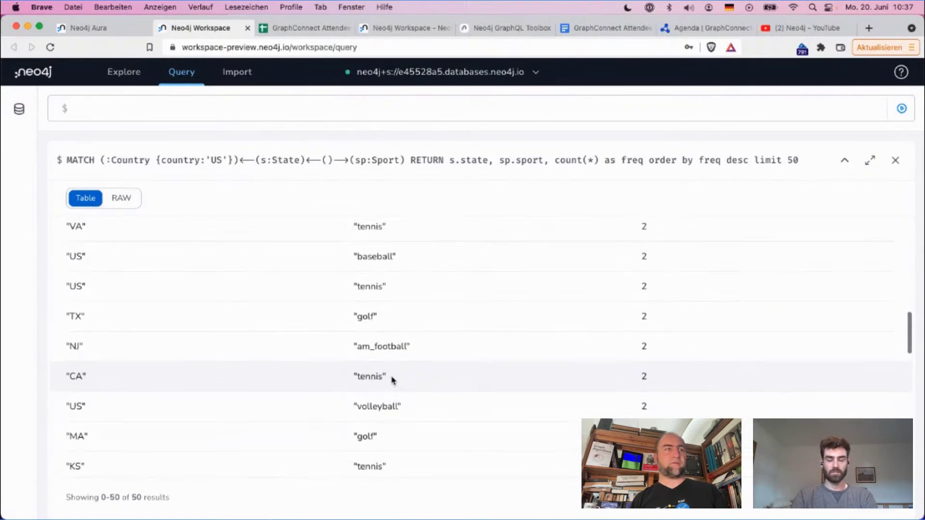
scroll(392, 381, down, 2)
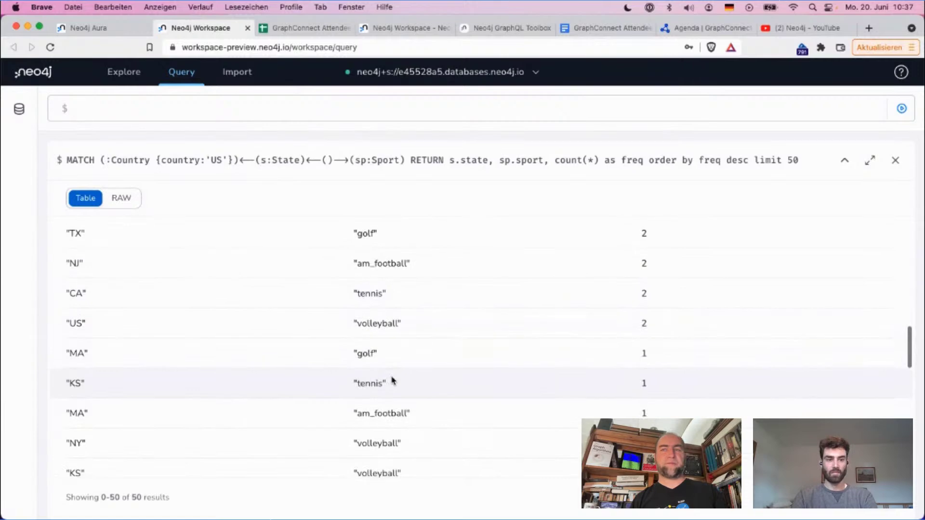
scroll(393, 381, up, 10)
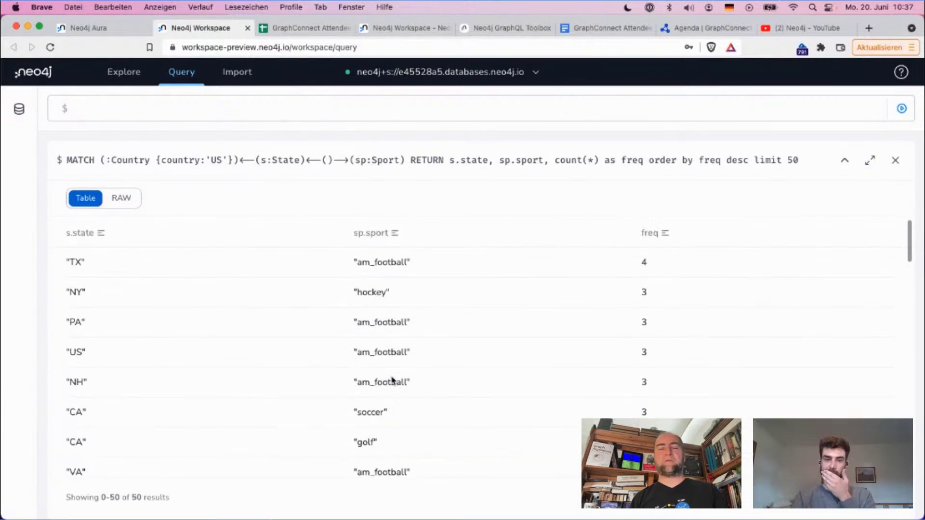
Try sorting the sport results by s.state, sp.sport and freq, one column after another.
click(102, 238)
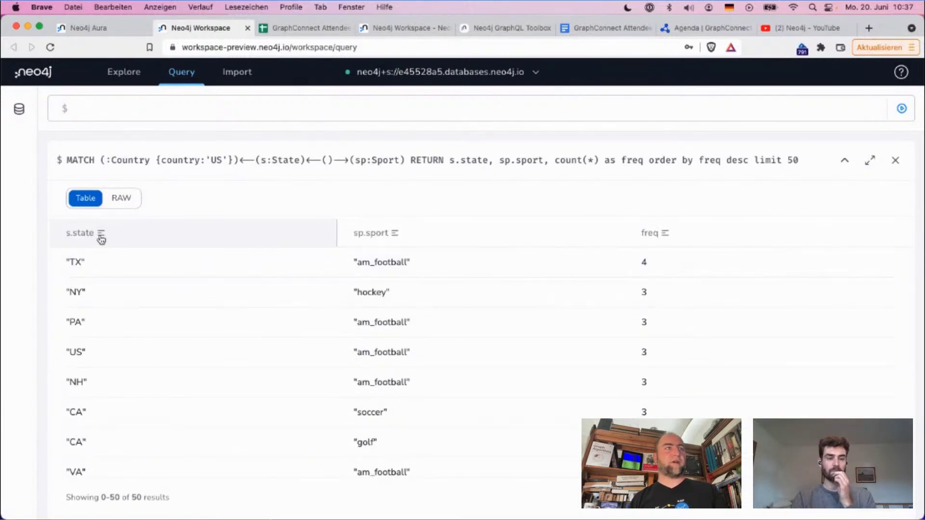
click(102, 236)
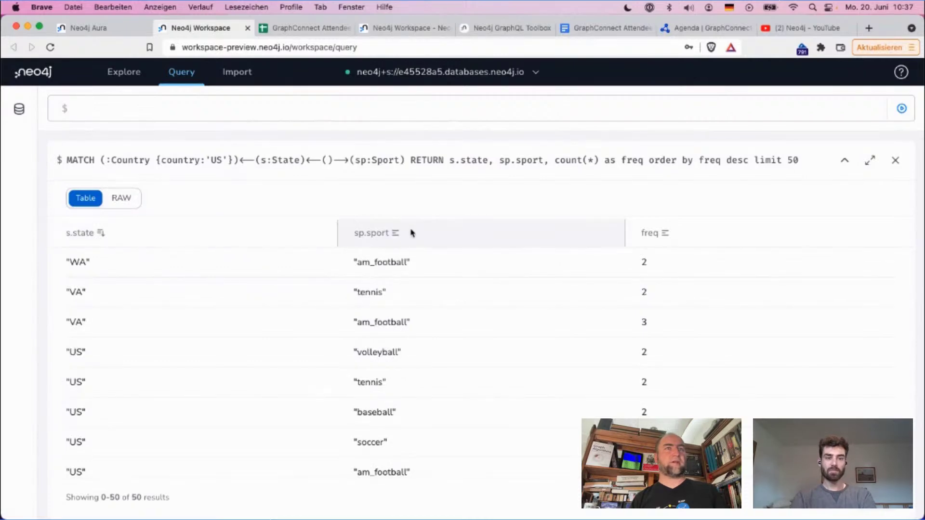
click(395, 236)
click(395, 236)
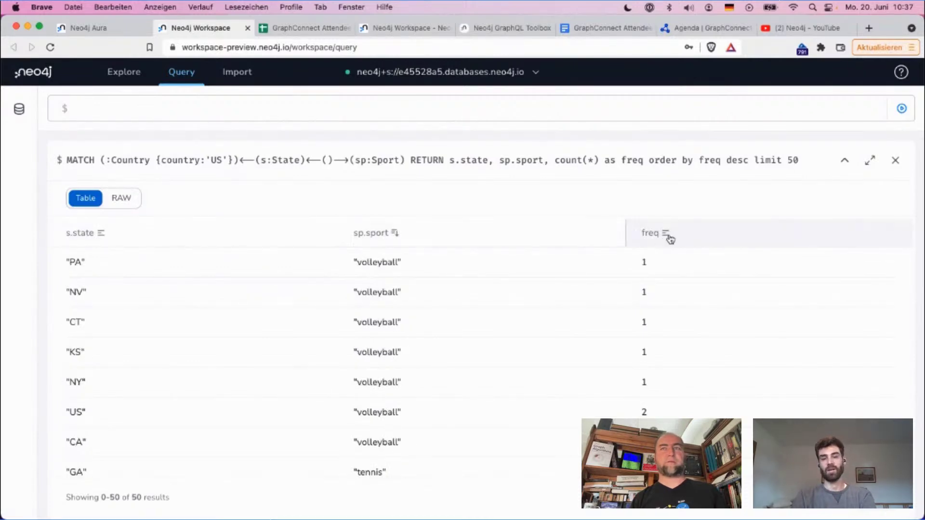
click(667, 235)
click(668, 235)
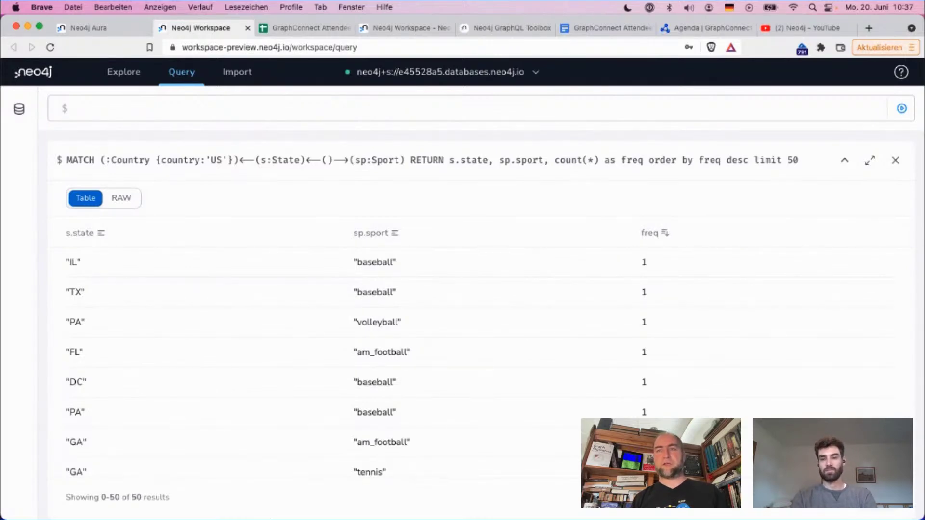
Show 25 results per page and switch back and forth between the result pages, ending on the first.
click(871, 468)
click(762, 498)
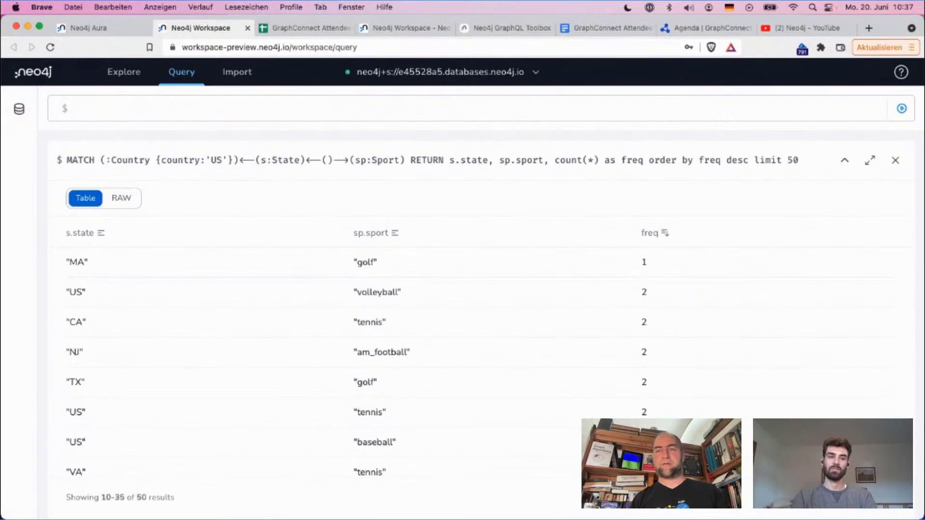
click(740, 499)
click(763, 498)
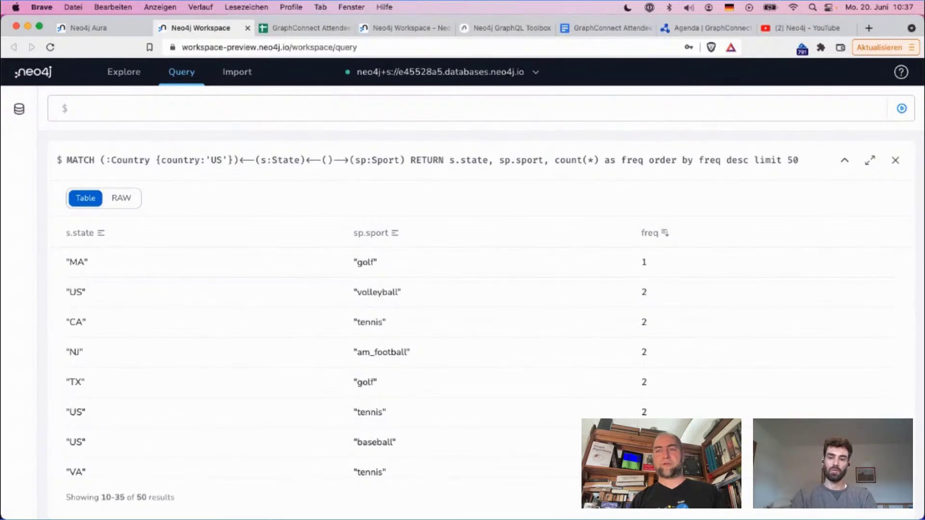
click(741, 499)
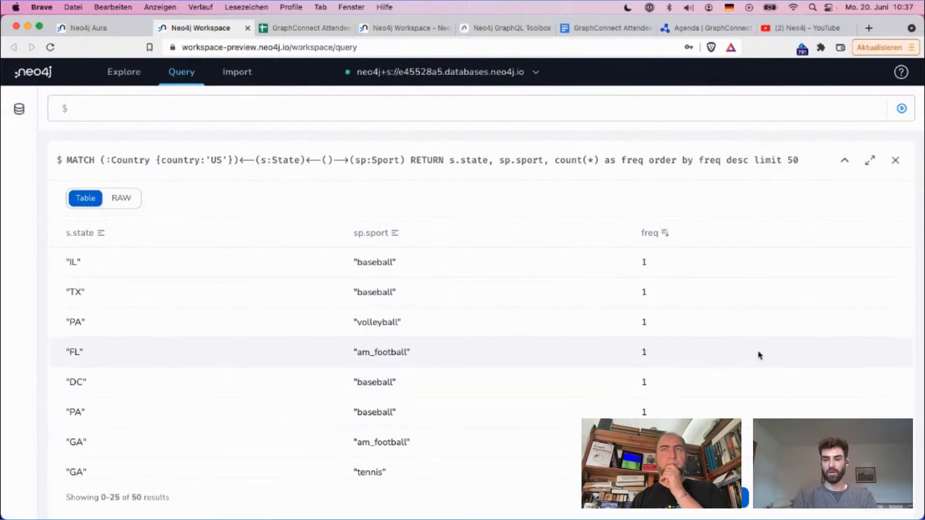
Bring the sport query back for editing, delete its order by freq desc limit 50 line, and run it.
click(638, 160)
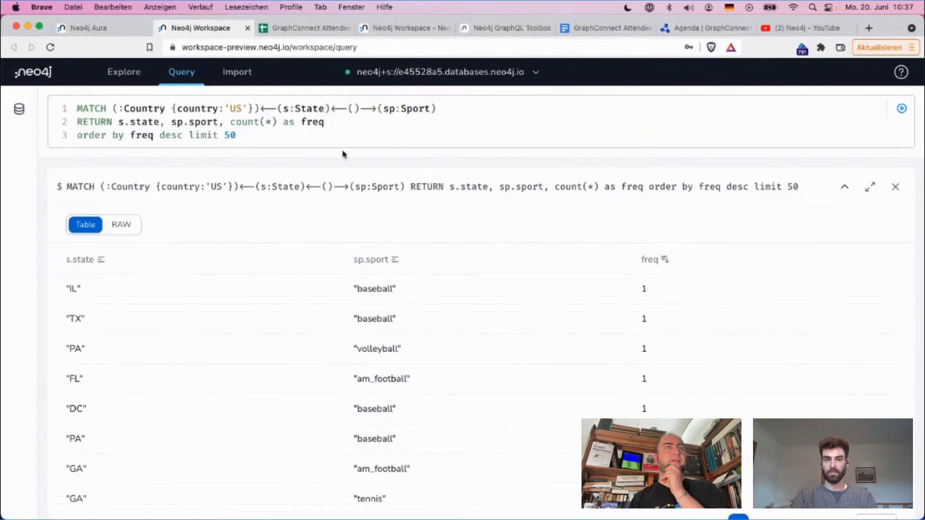
triple_click(257, 139)
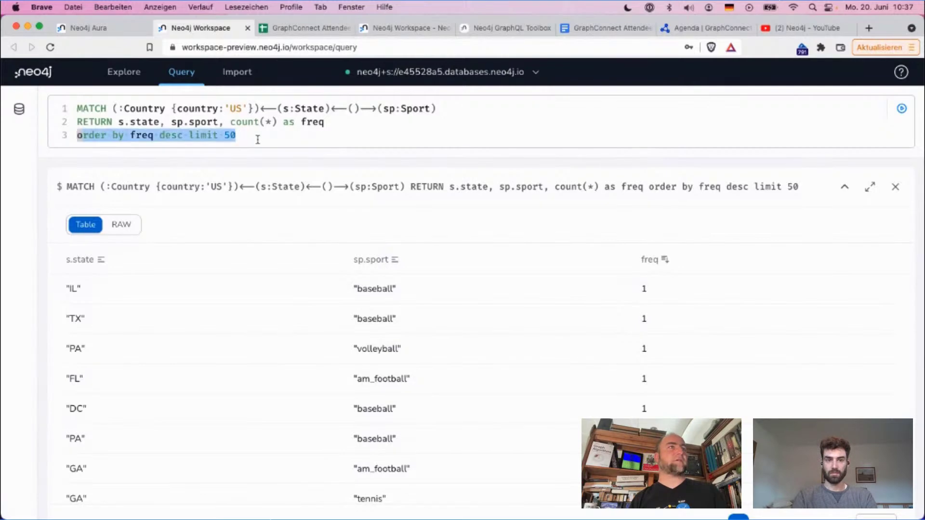
key(BackSpace)
key(BackSpace)
key(super+Return)
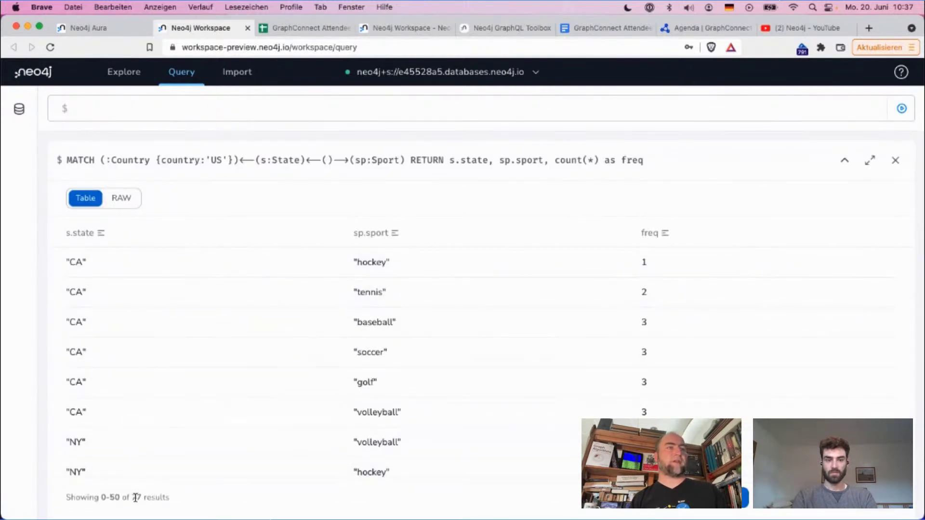
Try sorting the unlimited sport results by freq, check the order of the values, and re-sort by sp.sport.
click(666, 238)
click(666, 238)
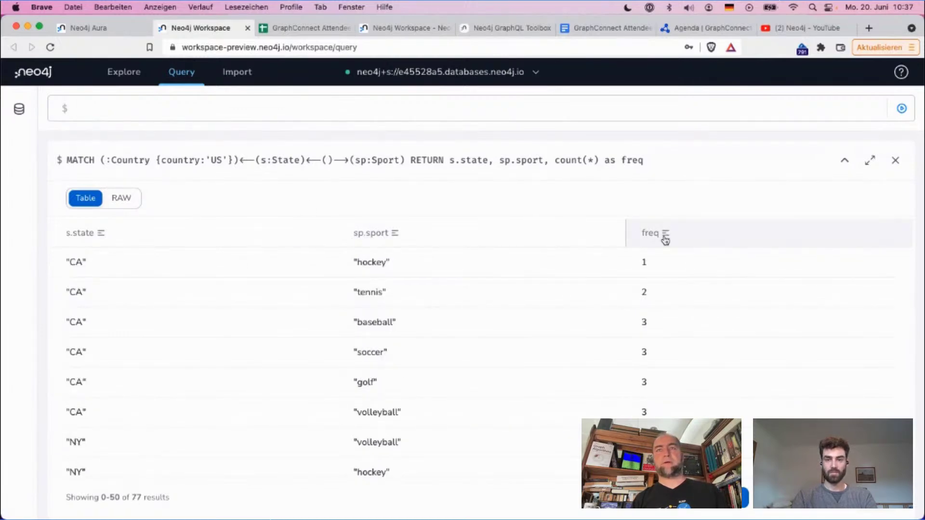
click(665, 238)
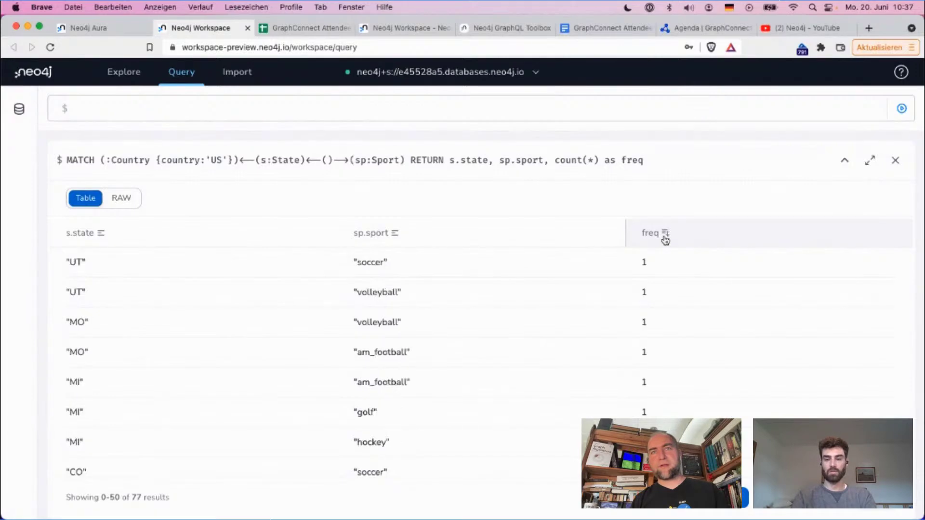
scroll(661, 310, down, 7)
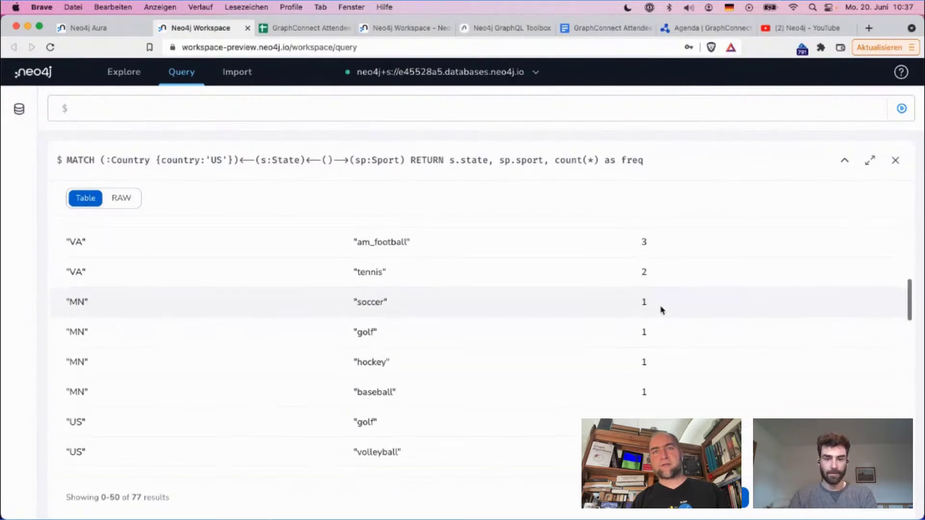
scroll(663, 311, up, 2)
double_click(643, 308)
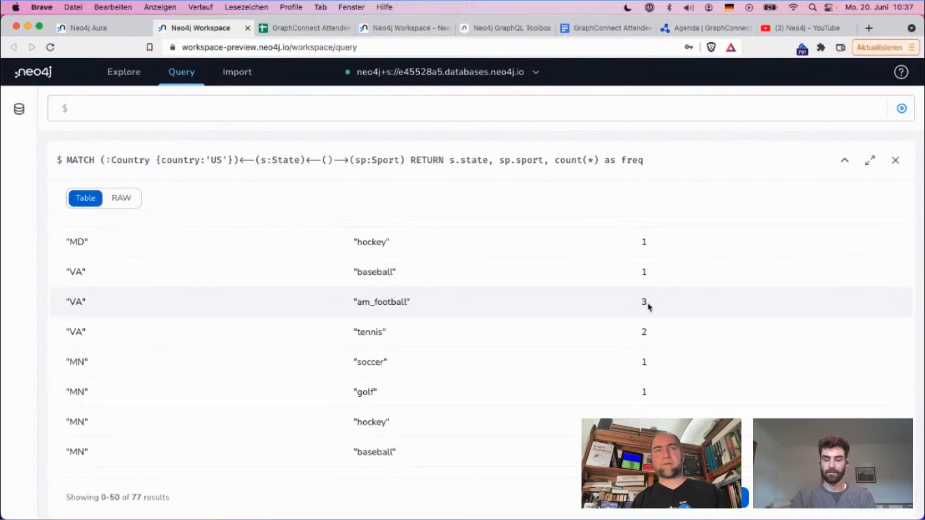
scroll(649, 307, up, 5)
click(394, 234)
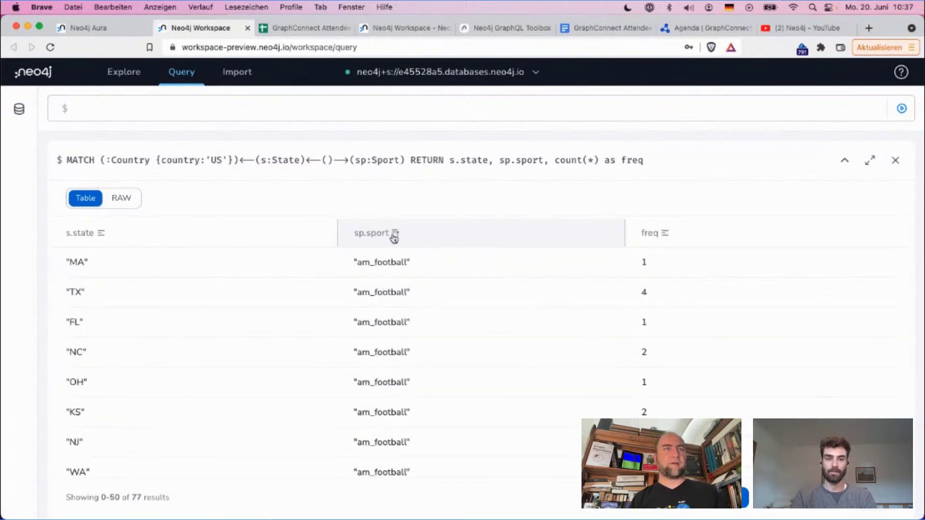
Re-sort the sport results by sp.sport, by s.state in both directions and by freq, checking the row order in between.
click(395, 235)
click(101, 234)
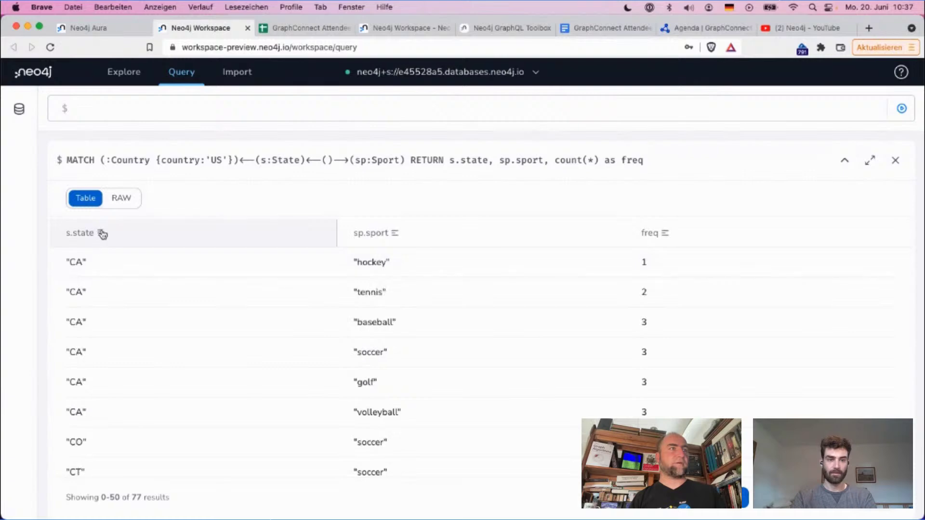
click(102, 234)
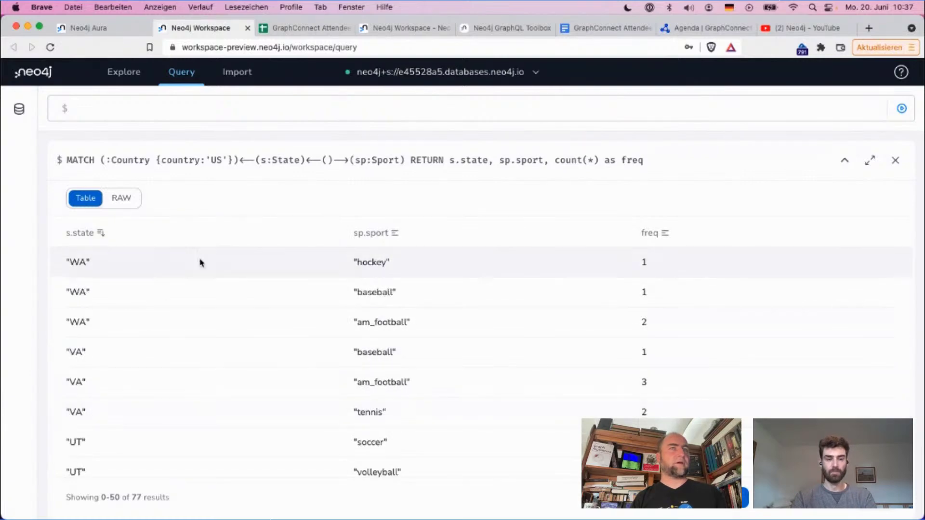
scroll(462, 439, down, 15)
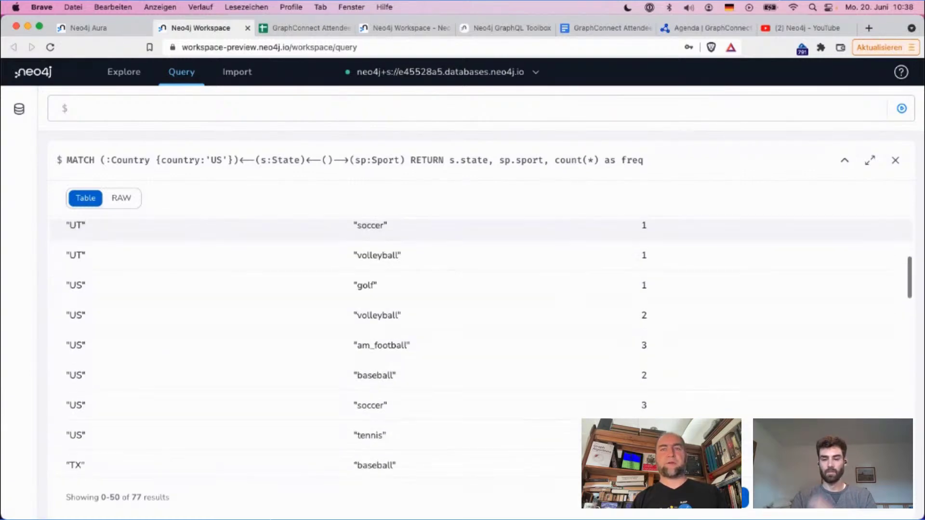
scroll(462, 438, up, 15)
scroll(673, 281, up, 2)
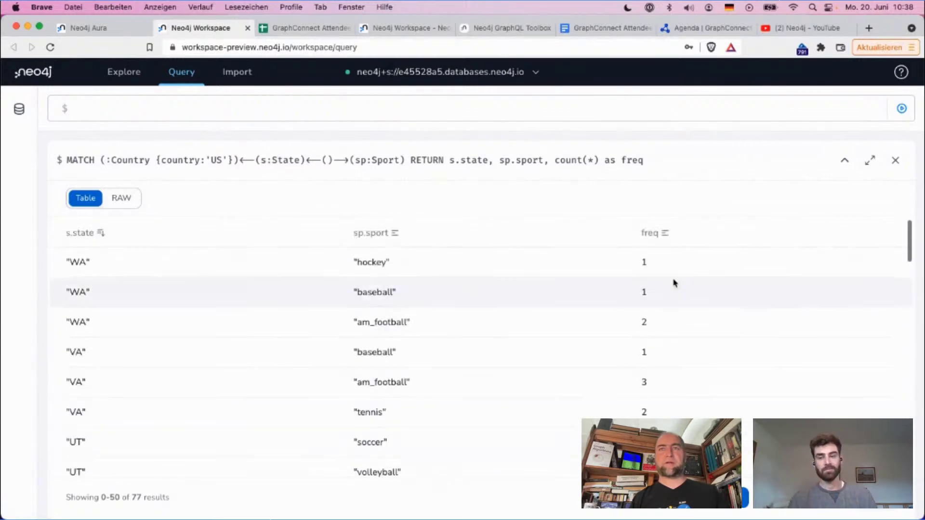
click(663, 237)
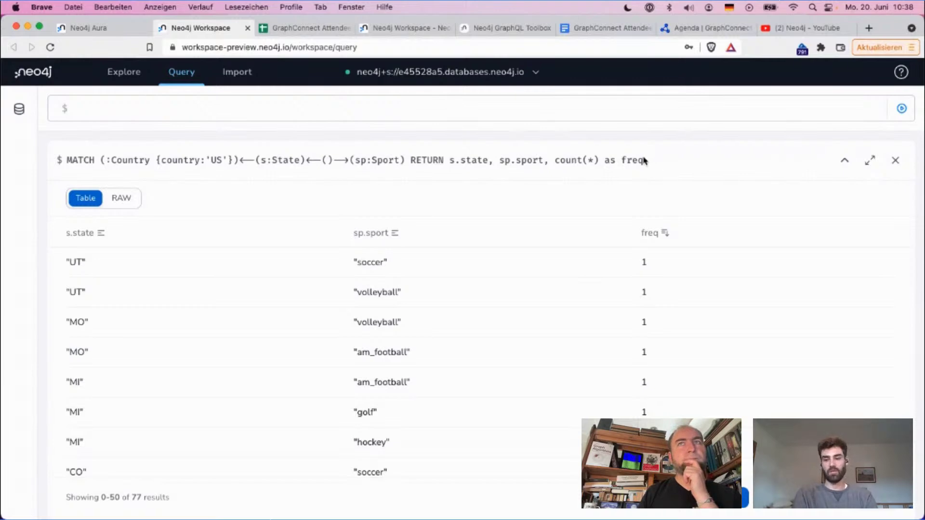
Bring the sport query back for editing and check the state values in the results sorted by freq.
click(626, 163)
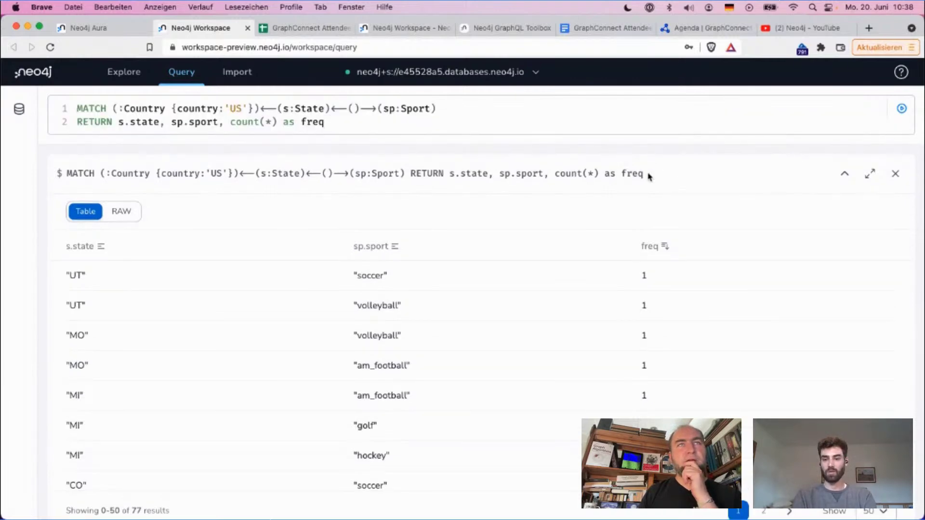
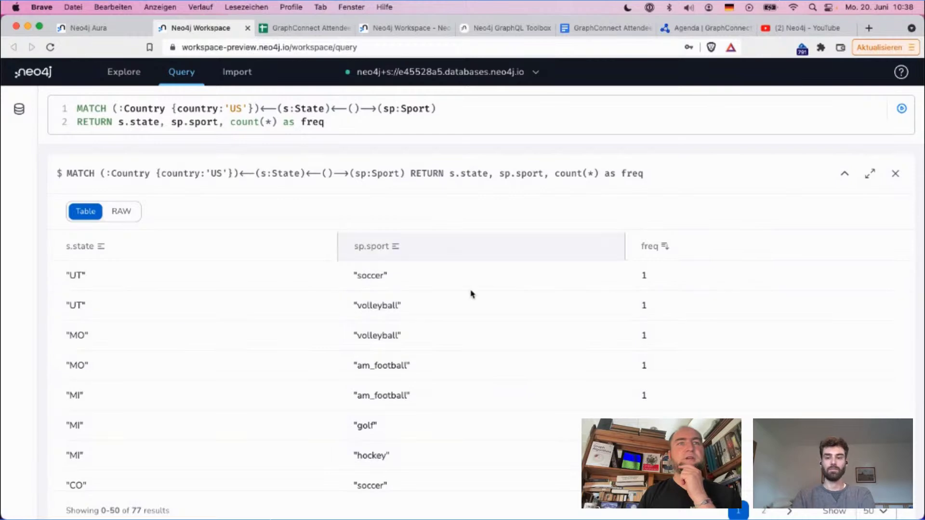
double_click(76, 365)
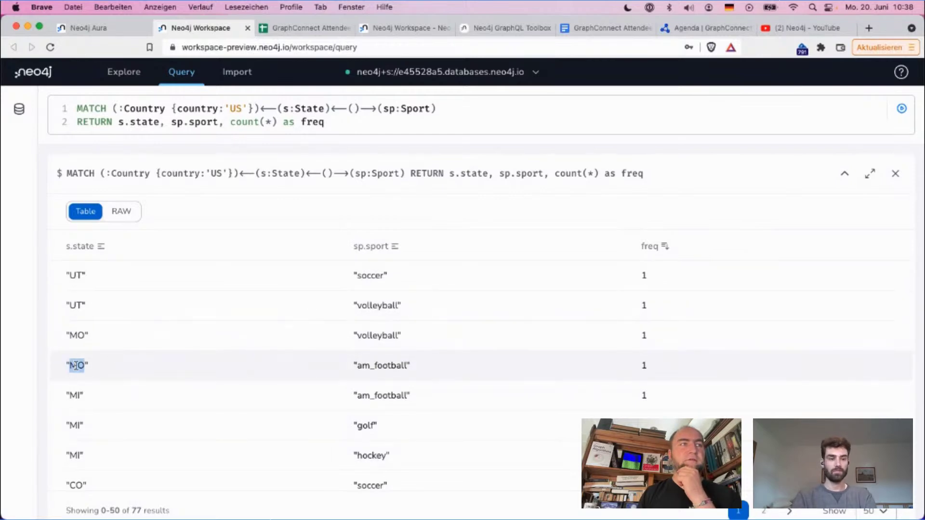
double_click(77, 486)
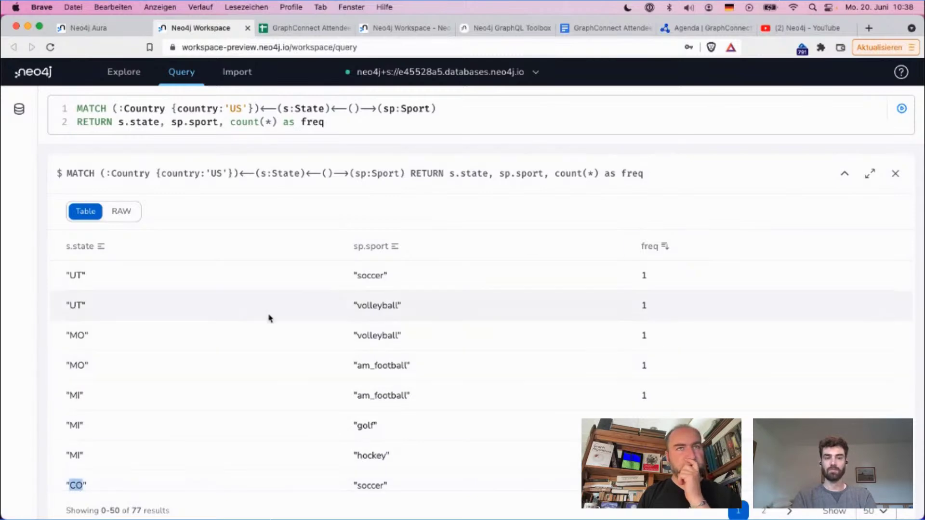
scroll(467, 389, down, 5)
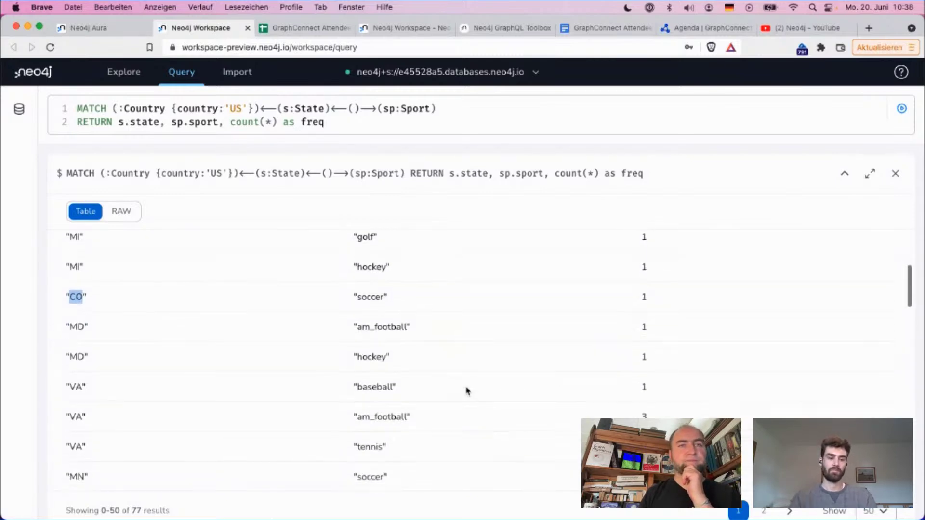
scroll(467, 388, up, 5)
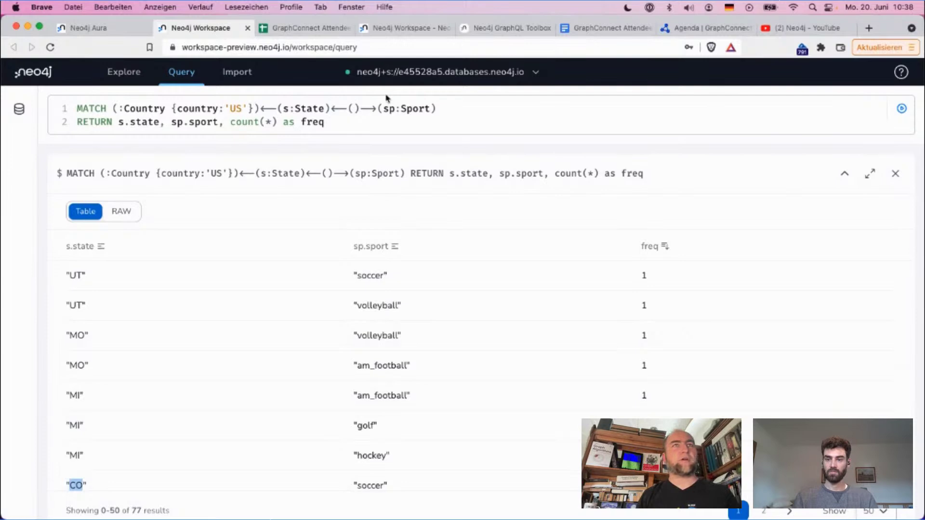
Clear the entire sport query from the query editor.
click(353, 123)
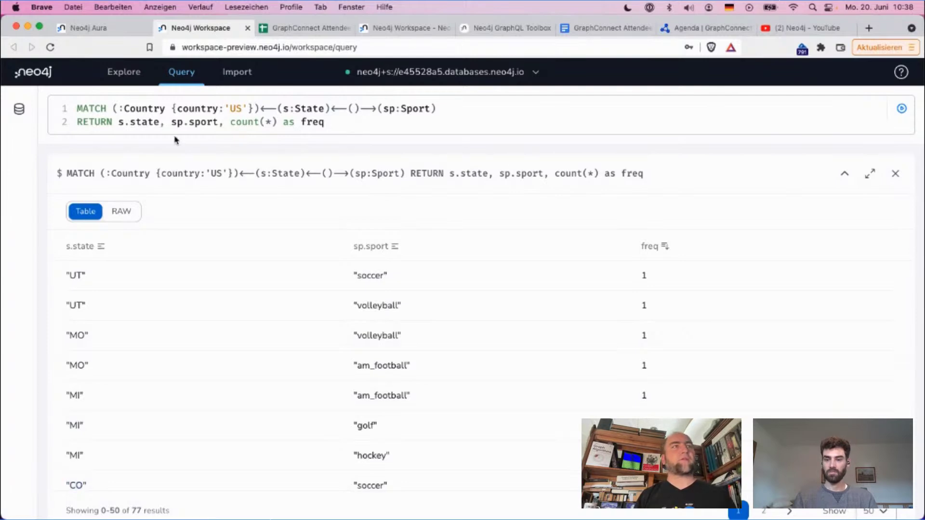
drag(415, 123, 156, 118)
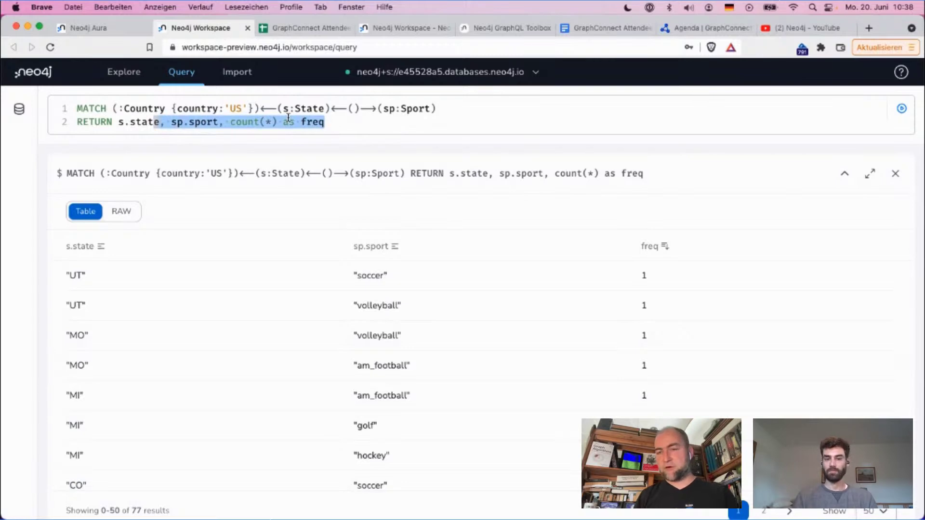
click(336, 120)
key(super+a)
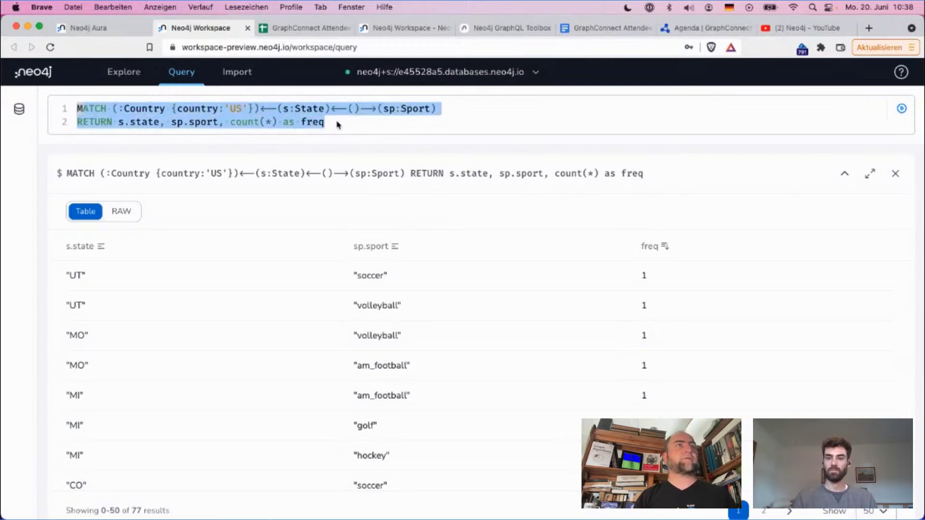
key(BackSpace)
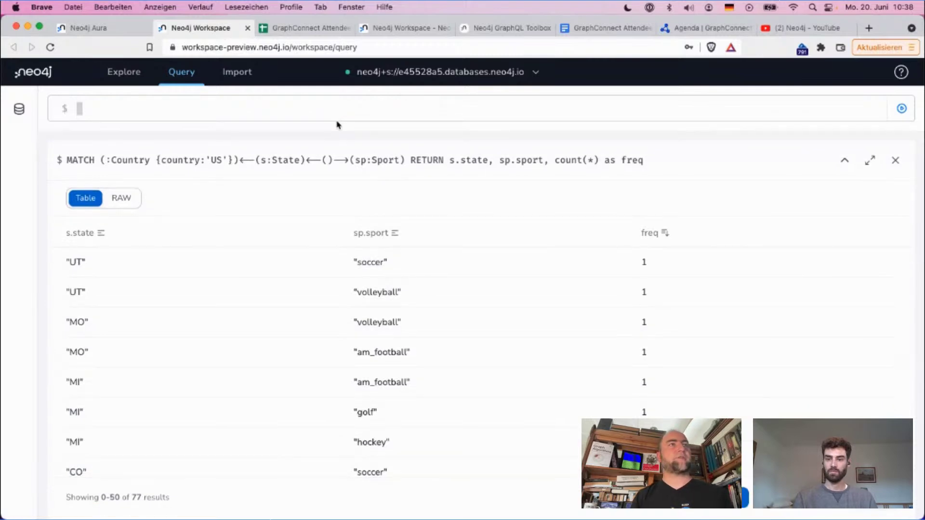
Write a new query's first line matching attendee pairs that share a node: match (a1:Attendee)-->(attr)<--(a2:Attendee).
text(match (s)
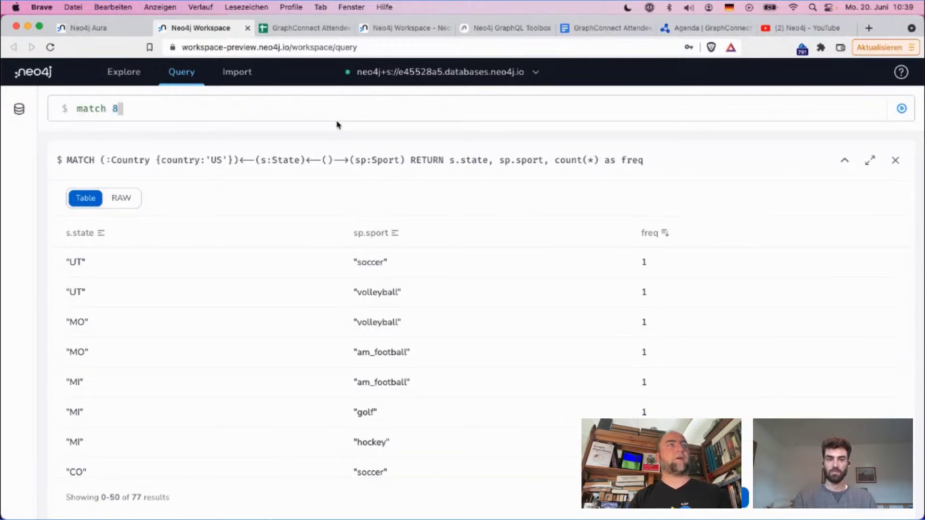
key(BackSpace)
text(a1:A)
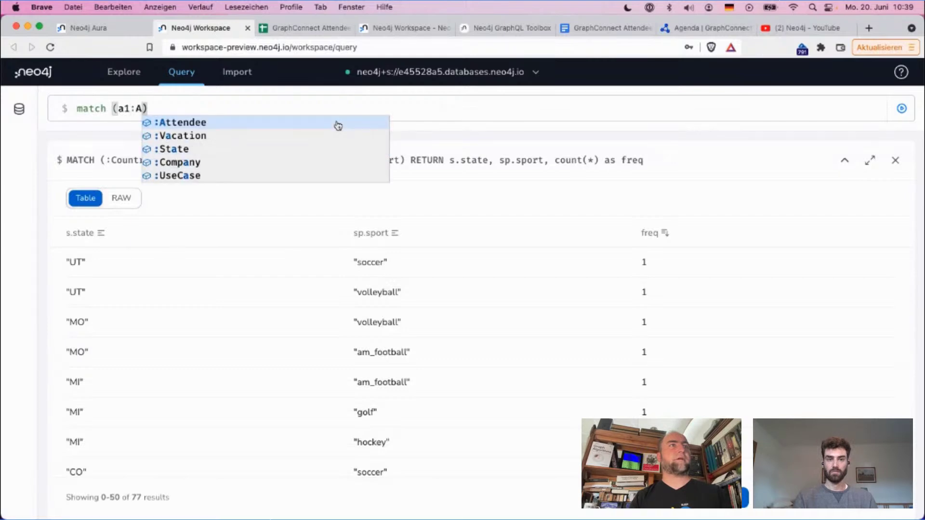
key(Return)
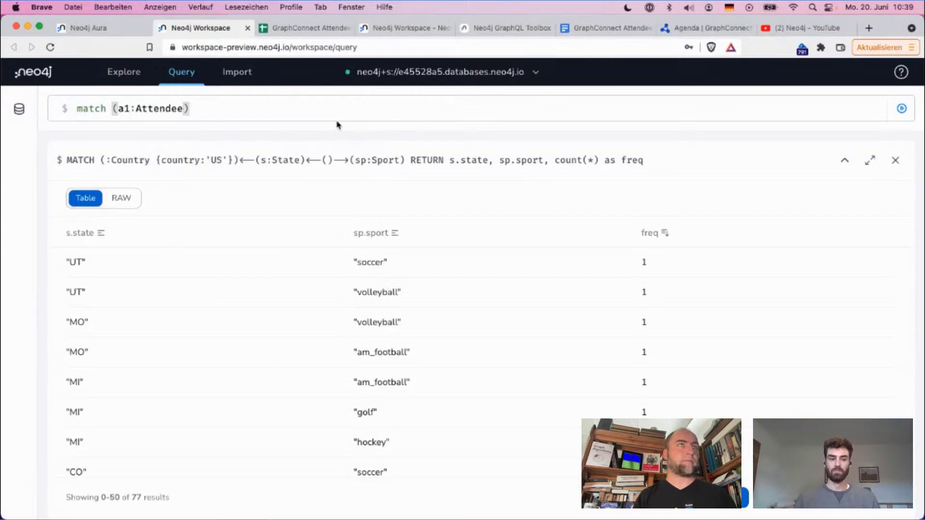
text(-->()
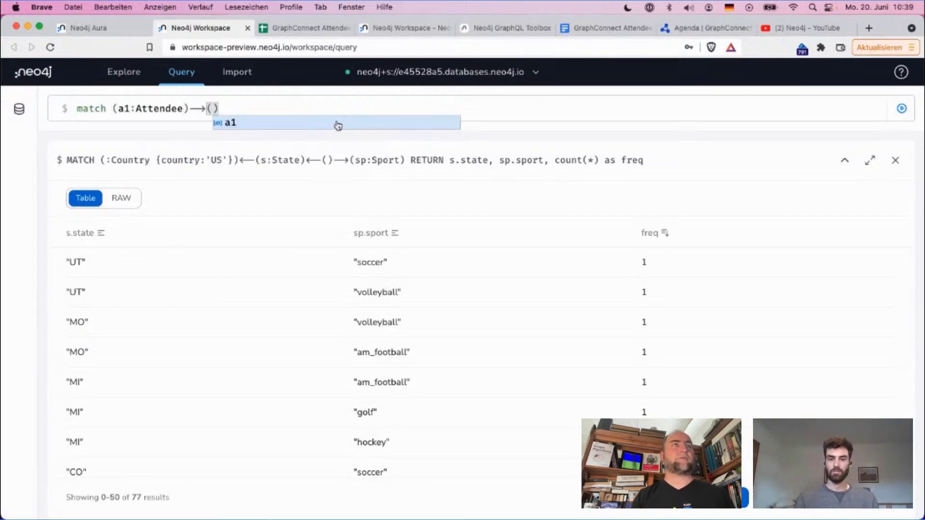
text(attr)<--)
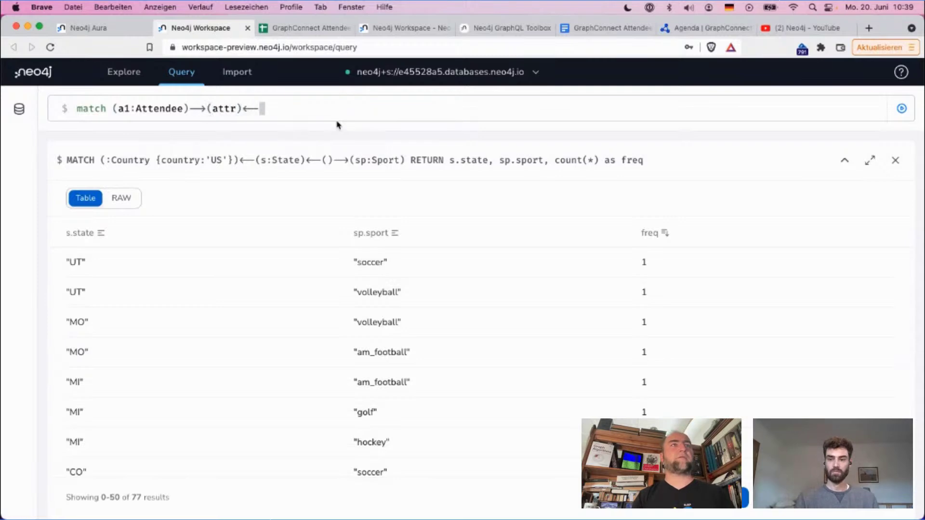
text((a2:At)
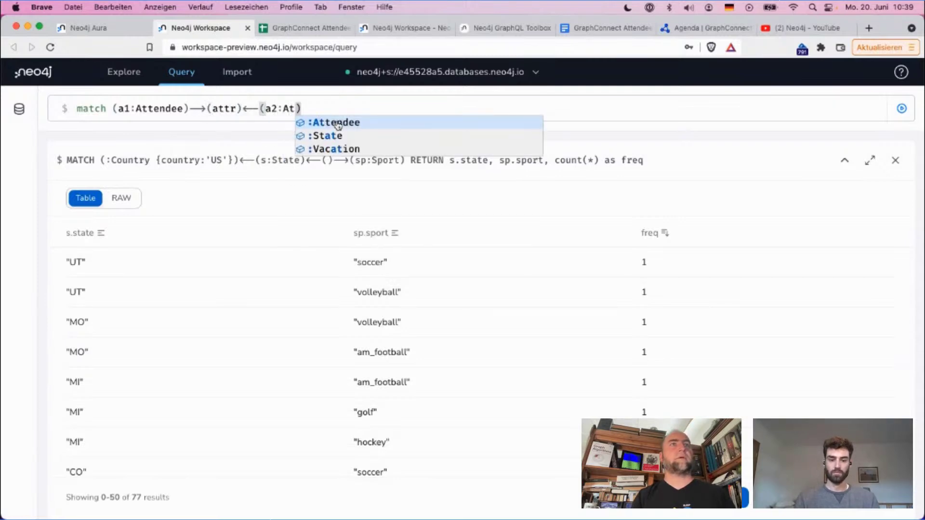
click(338, 124)
key(Return)
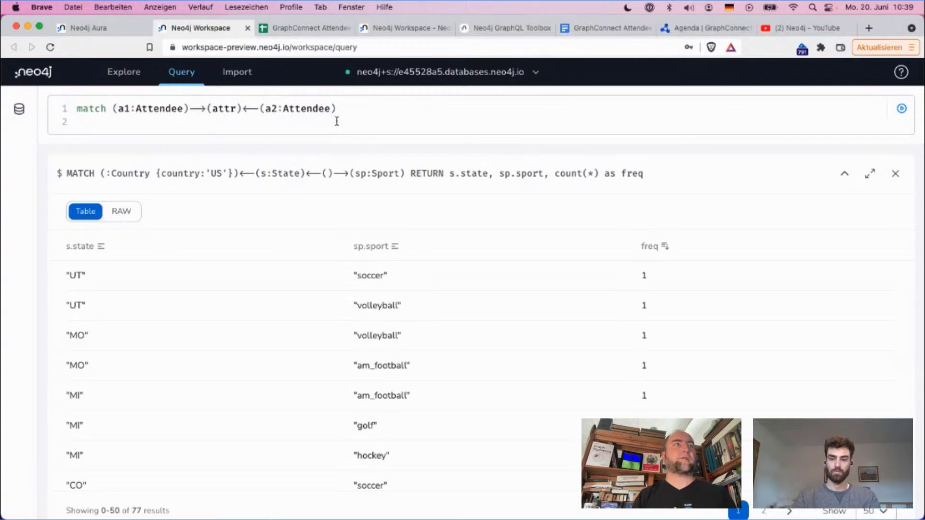
Add a second line that counts the shared nodes per attendee pair: with a1,a2, count(*) as freq.
text(with )
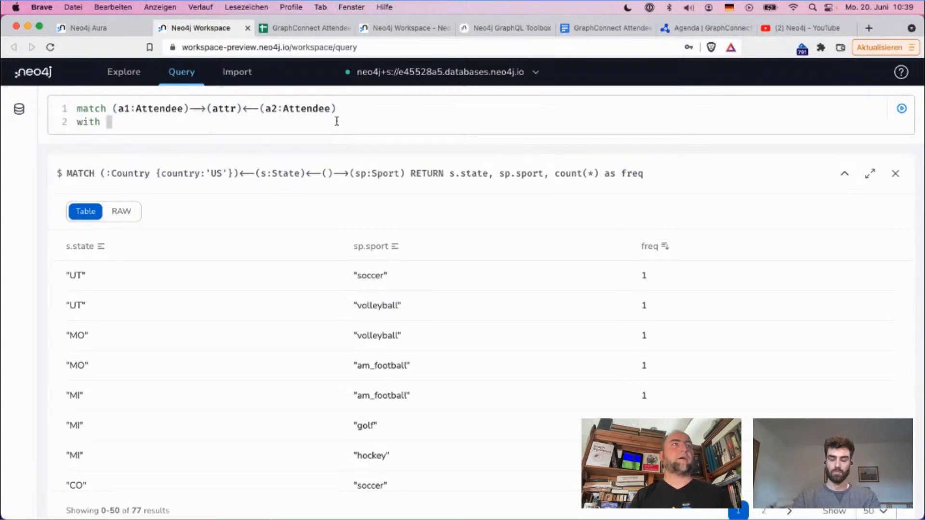
text(a1,a)
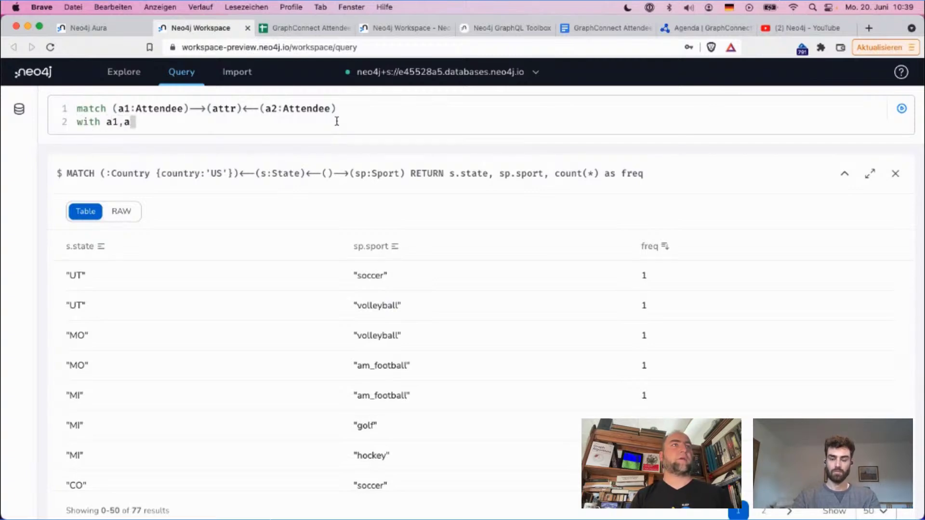
text(2, coun)
key(BackSpace)
key(BackSpace)
key(BackSpace)
text(u)
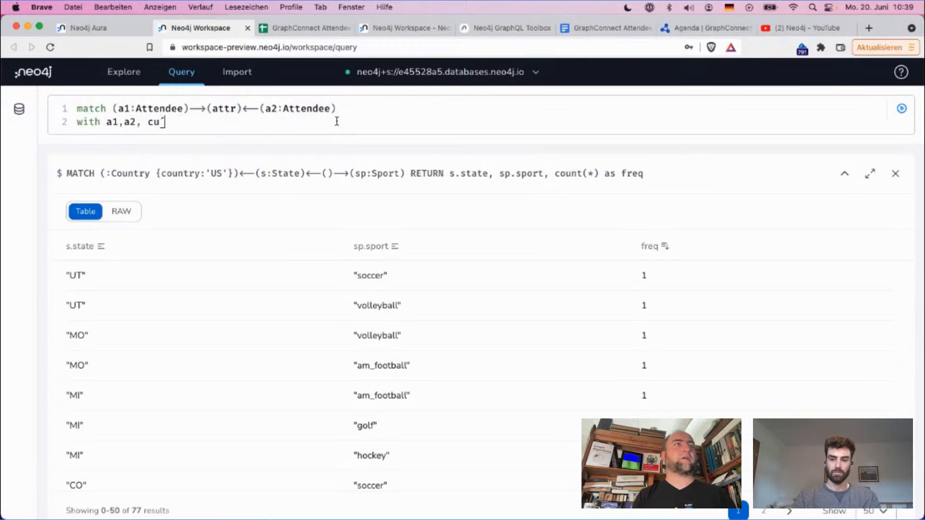
text(ont(*) a)
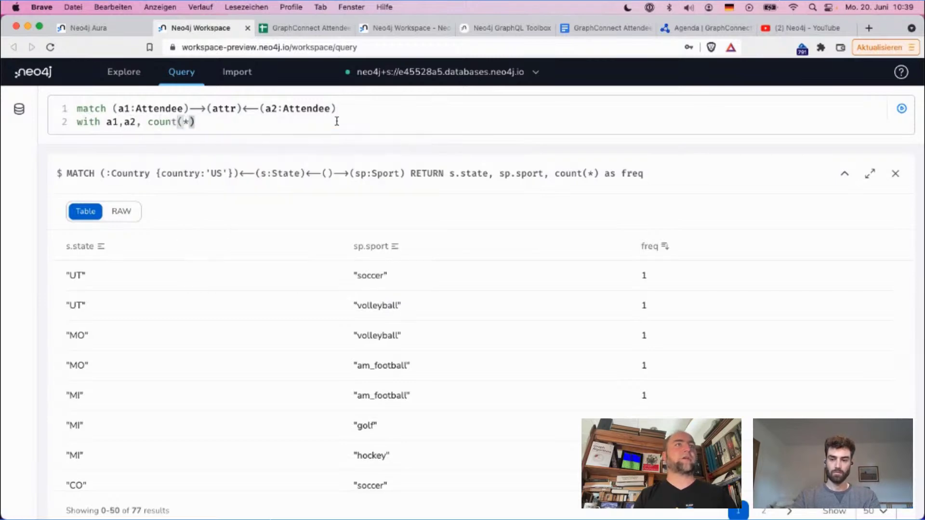
text(s freq)
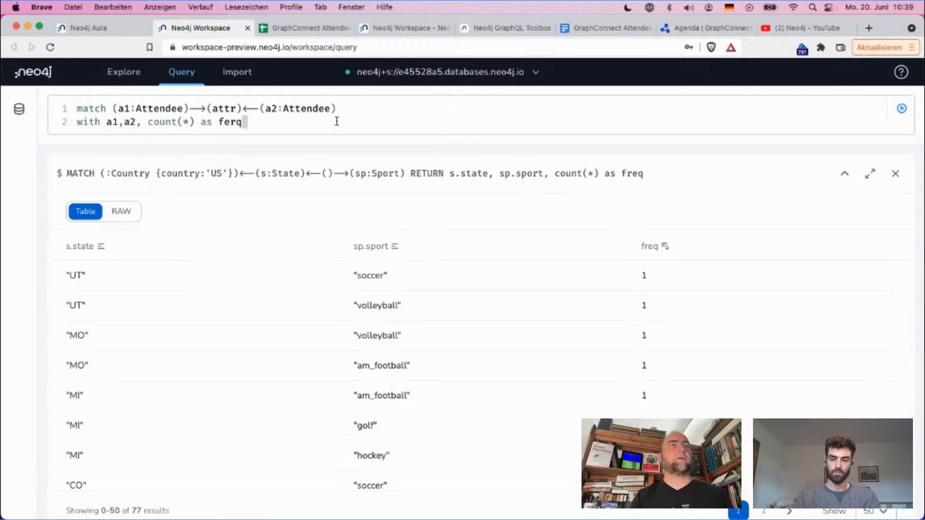
key(BackSpace)
key(BackSpace)
key(BackSpace)
text(e)
key(BackSpace)
text(req)
Add a third line that keeps only pairs with more than three shared nodes: where freq > 3.
key(Return)
text(where )
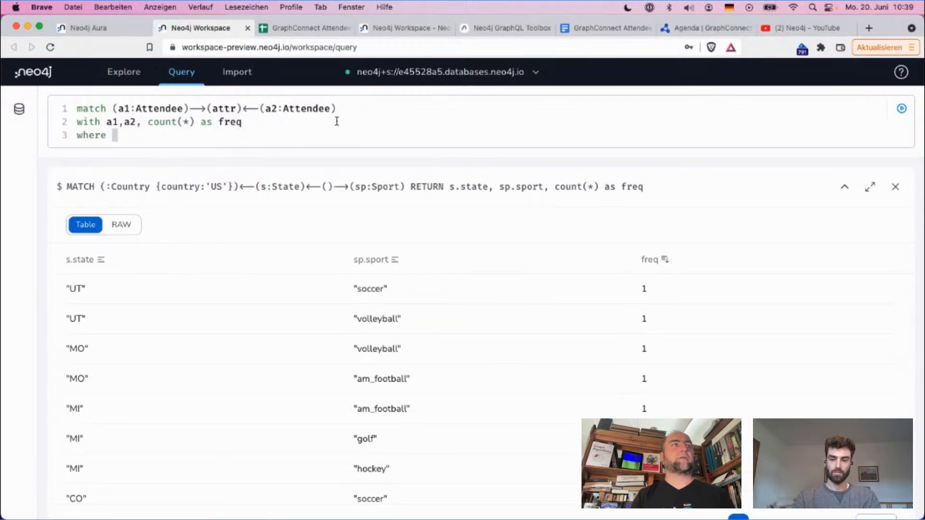
text(fre)
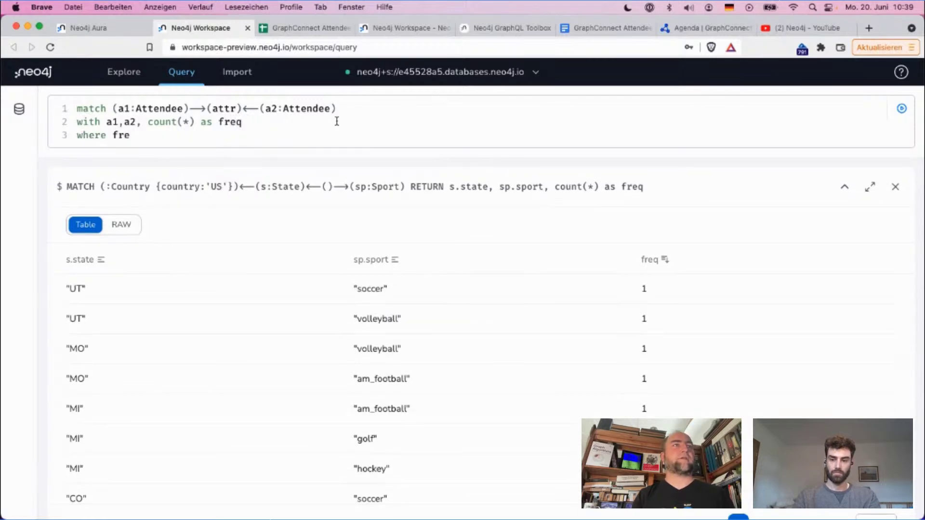
text(q > )
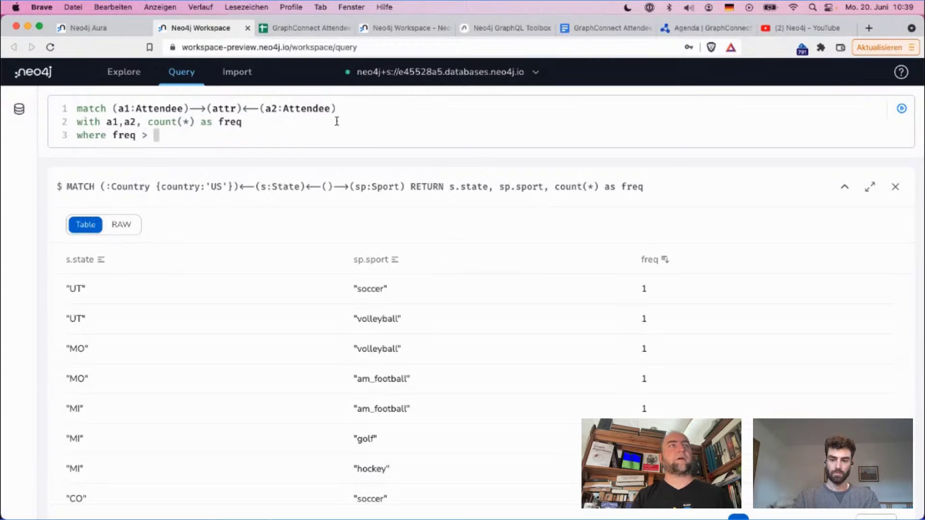
text(3)
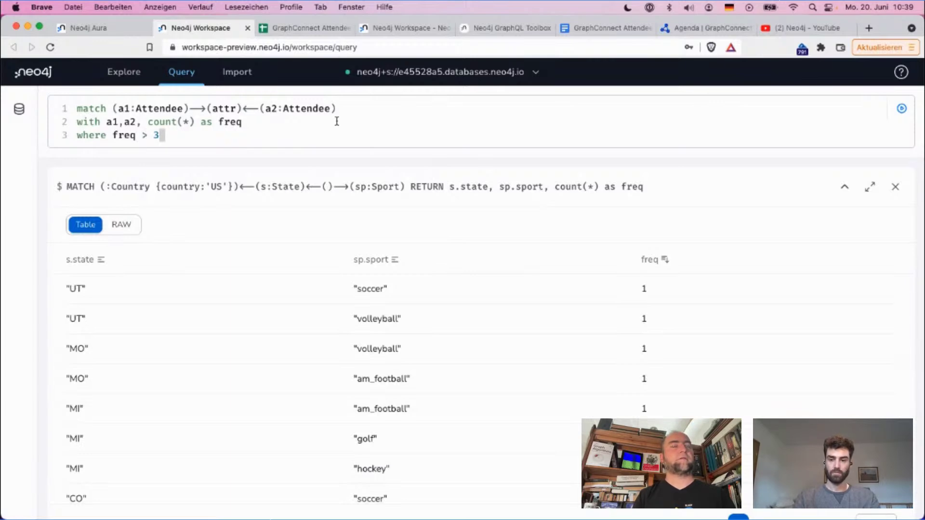
Add a fourth line that creates a directed similarity relationship between the attendees: merge (a1)-[:SIMILAR]->(a2).
key(Return)
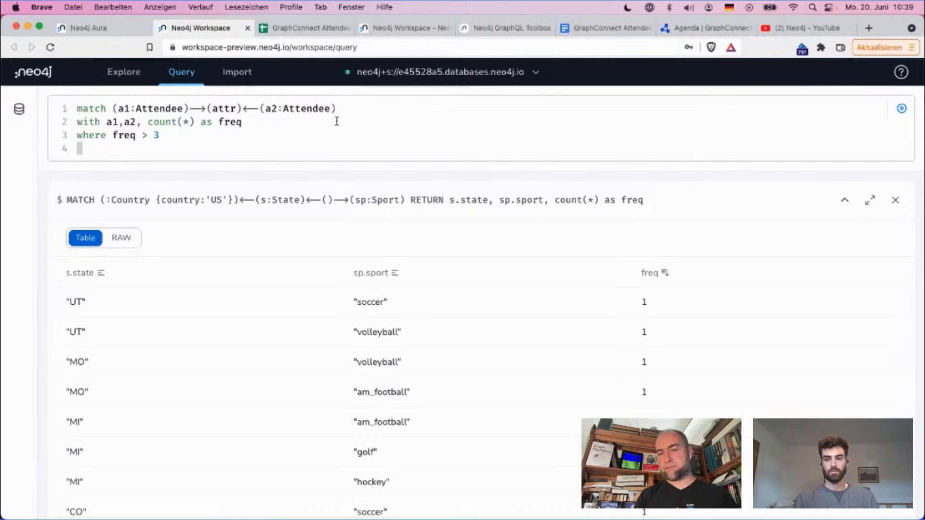
text(merge)
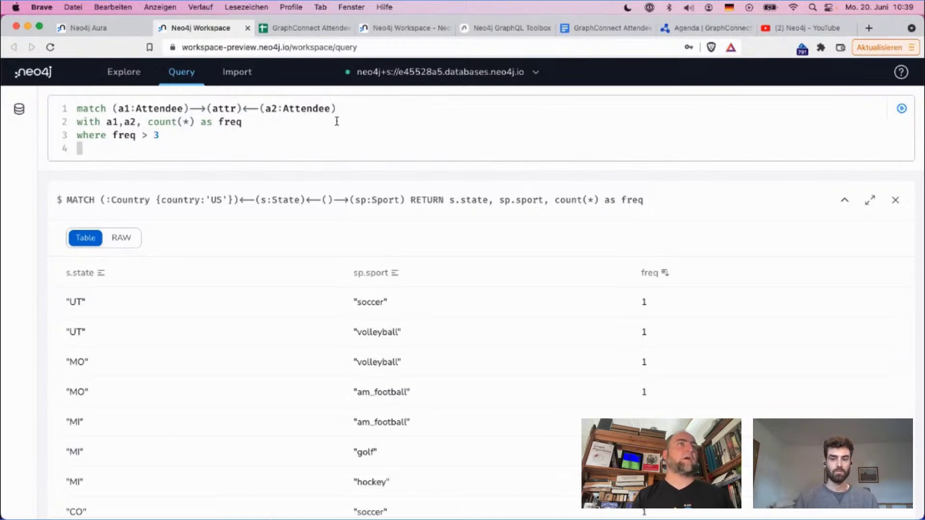
text( ()
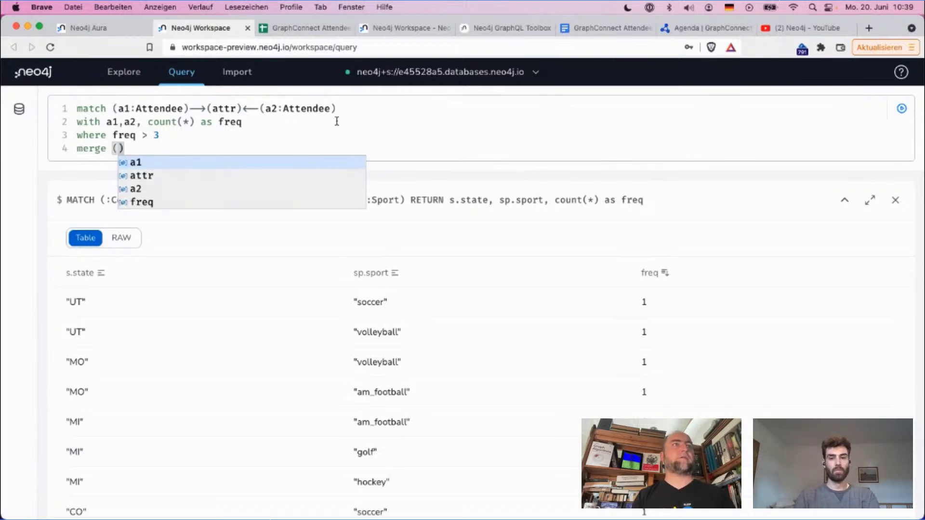
text(a1)-[)
text(:SIMI)
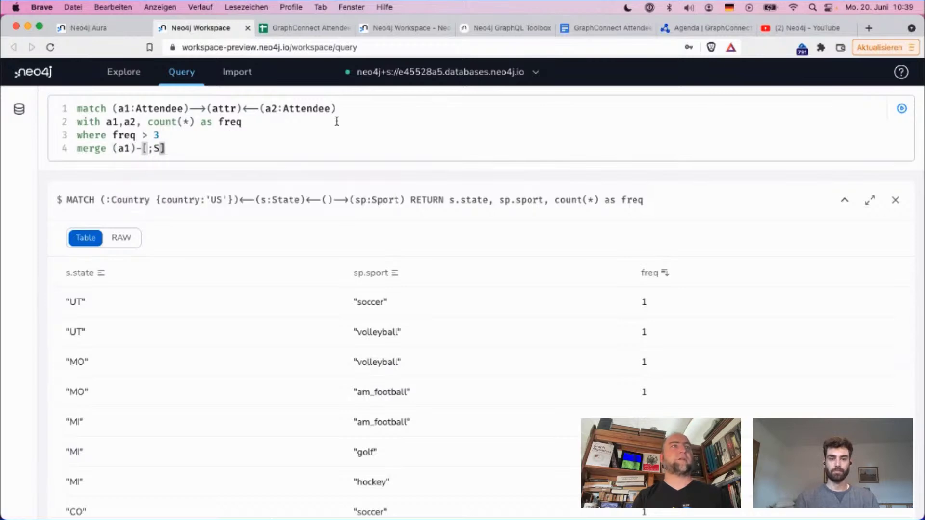
text(LAR]->()
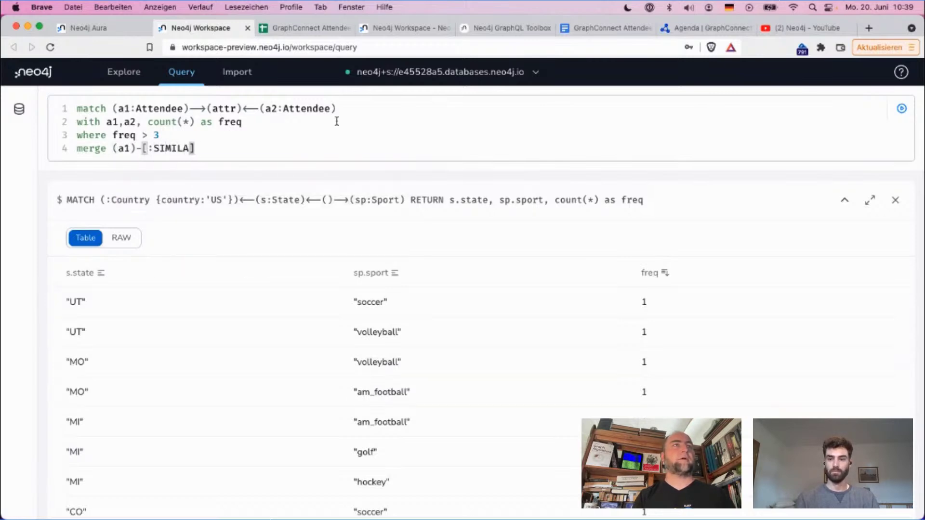
text(a2)
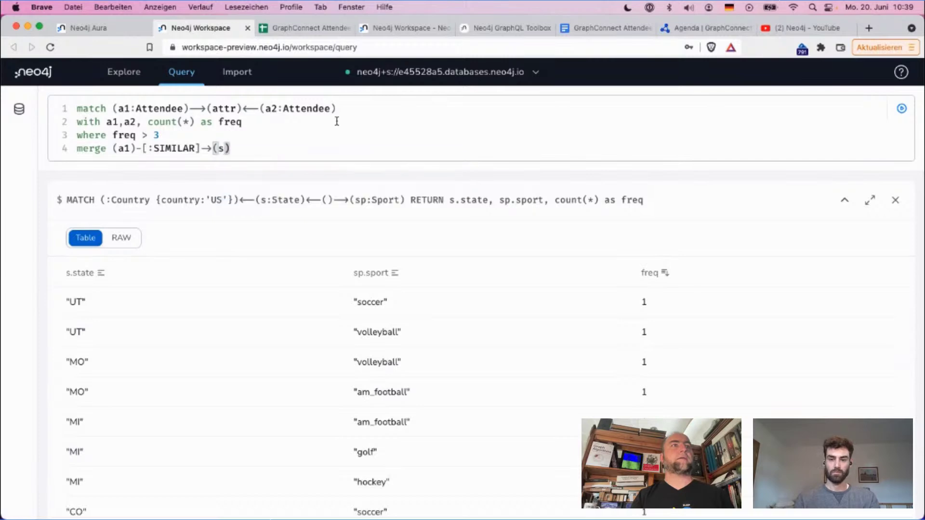
Remove the arrowhead from the merge pattern to make the relationship undirected: (a1)-[:SIMILAR]-(a2).
key(Left)
key(Left)
key(Left)
key(Left)
key(BackSpace)
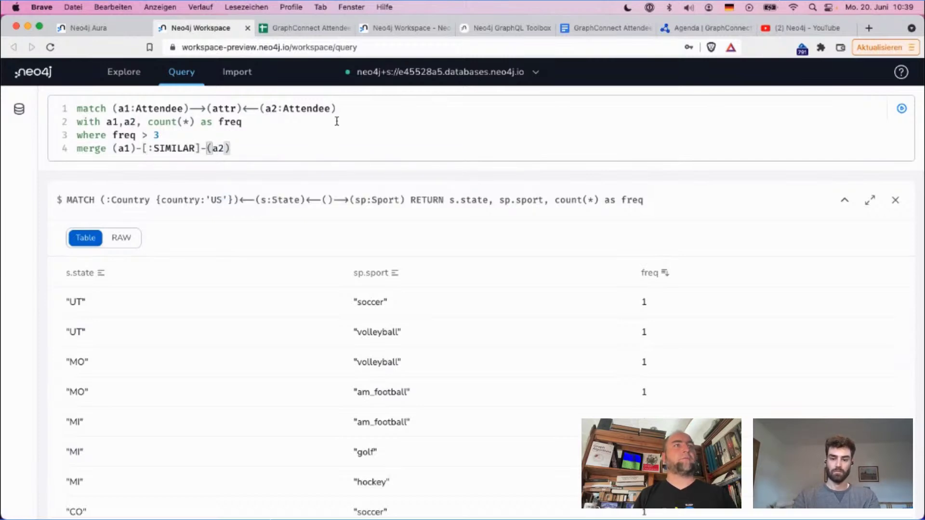
key(Left)
key(Left)
key(Left)
key(Left)
key(Left)
key(Left)
key(Left)
key(Left)
key(Left)
key(Left)
key(Left)
key(Left)
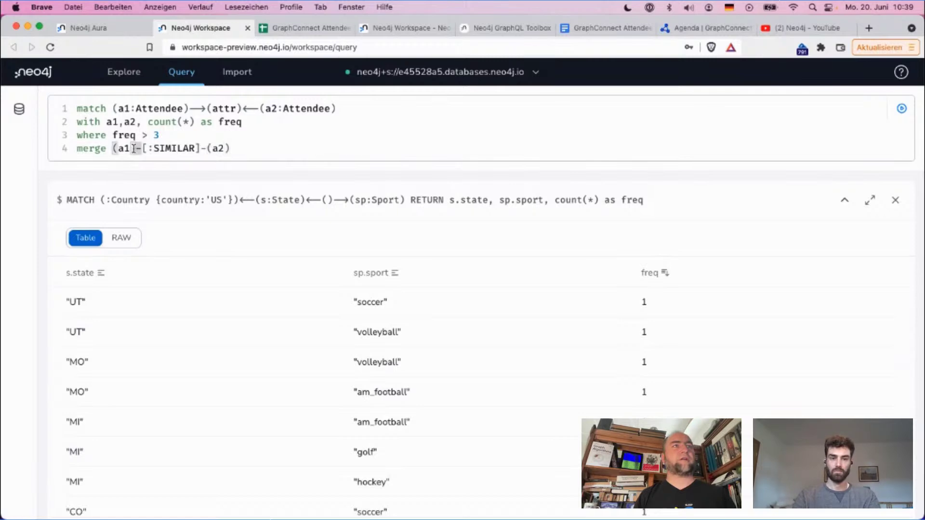
key(shift+Right)
key(shift+Right)
key(shift+Right)
key(shift+Right)
key(shift+Right)
key(shift+Right)
key(shift+Right)
key(shift+Right)
key(shift+Right)
key(shift+Right)
key(shift+Right)
key(shift+Right)
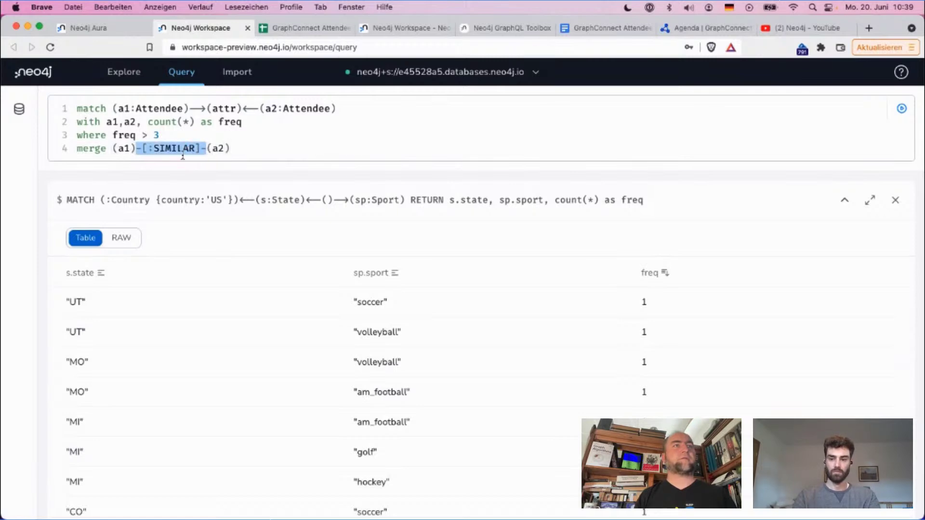
click(208, 150)
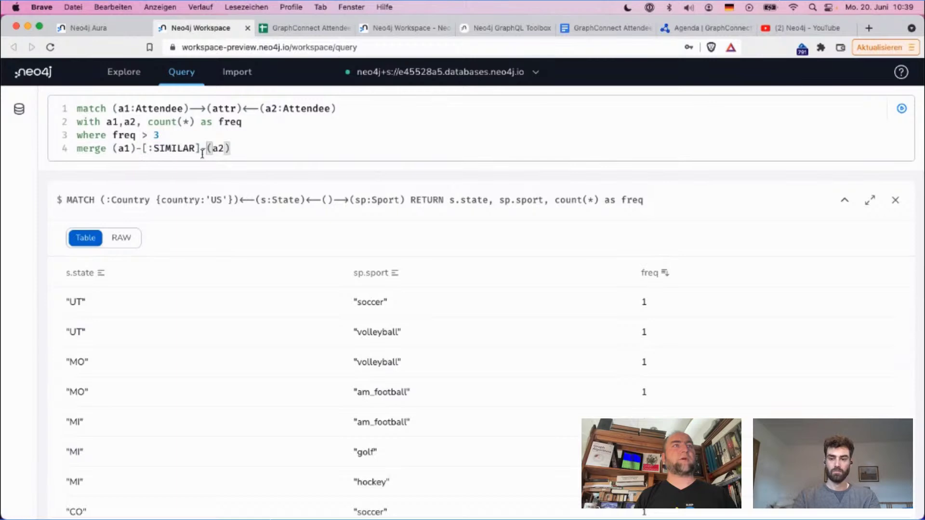
Name the SIMILAR relationship r in the merge line and add a fifth line storing the count as its weight: set r.weight = freq.
click(150, 153)
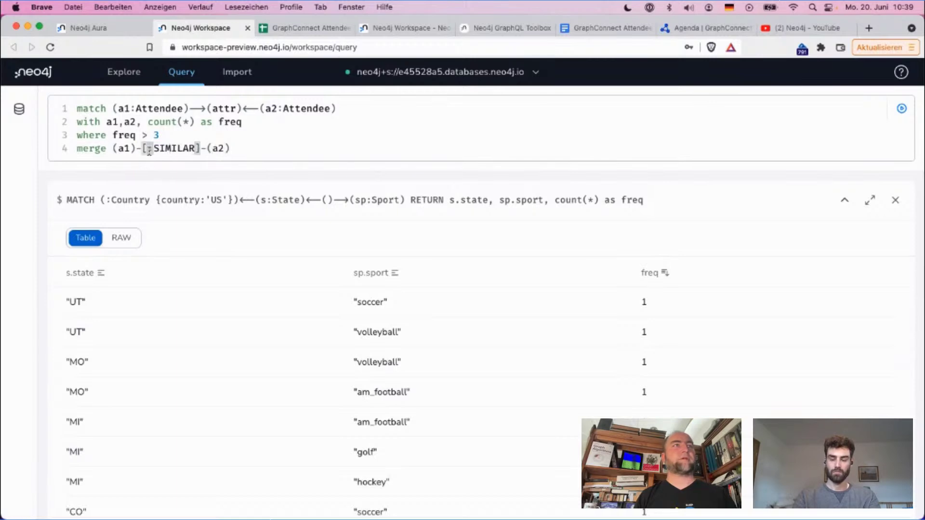
text(r)
click(263, 148)
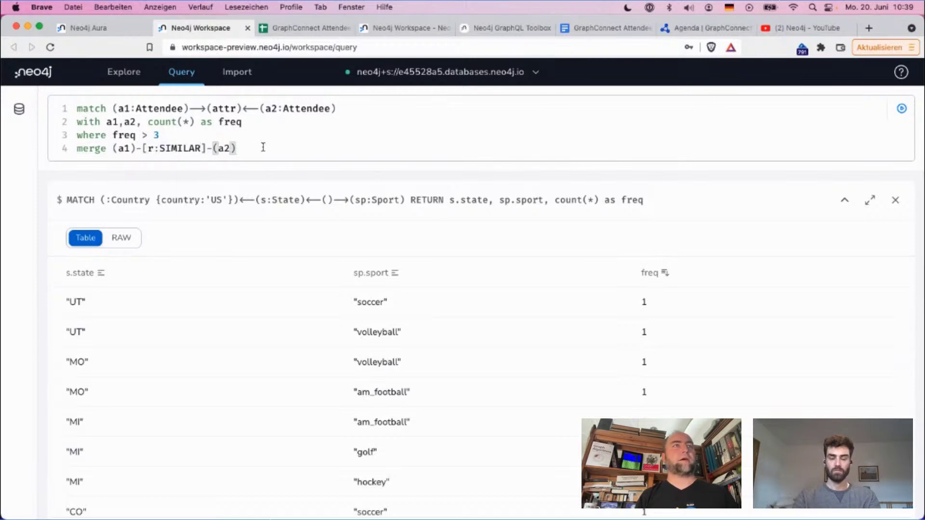
key(Return)
text(set)
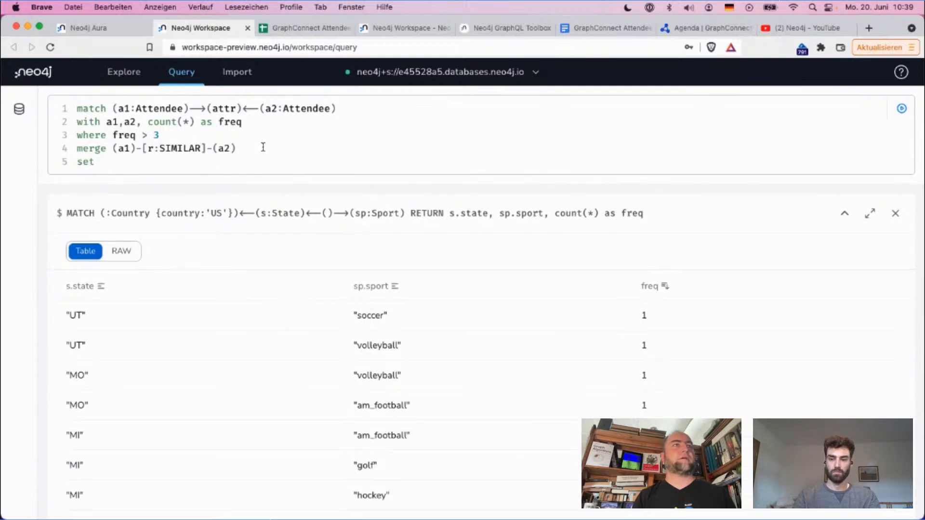
text( r.weight)
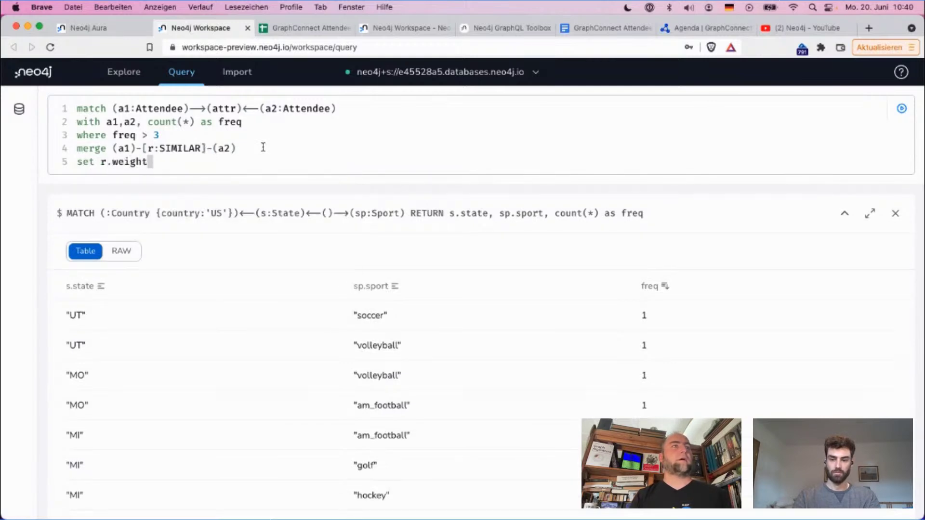
text( = freq)
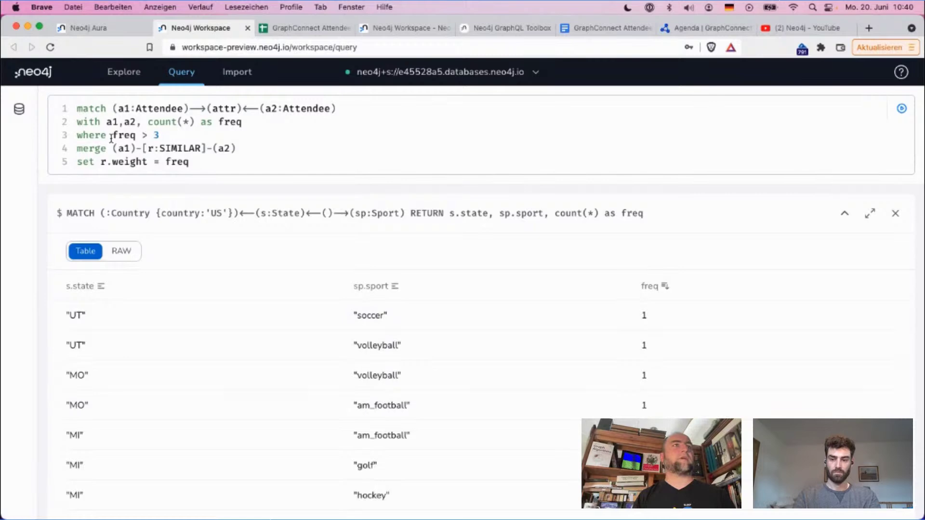
double_click(151, 149)
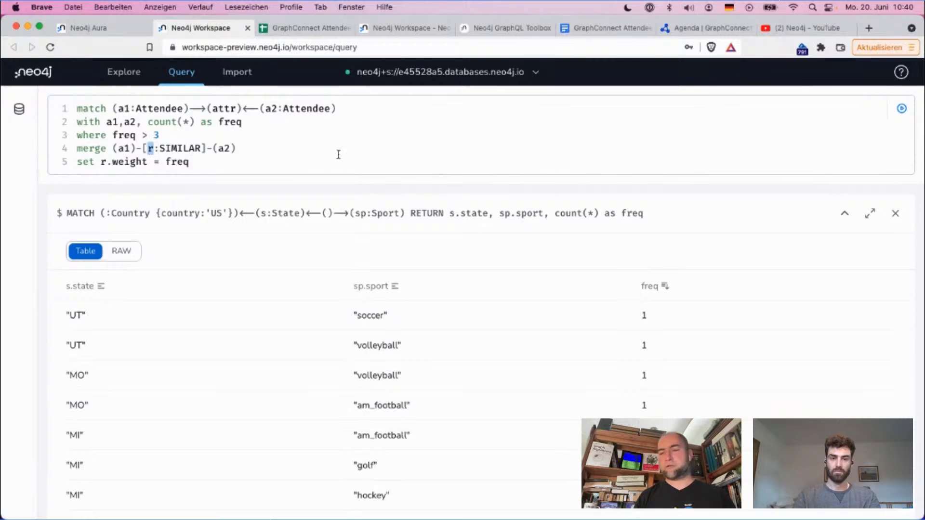
click(235, 159)
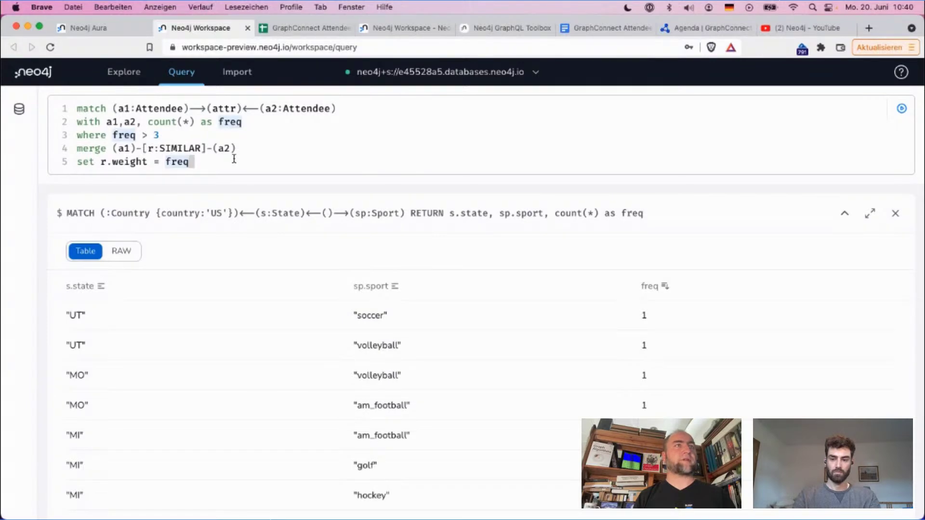
Try to merge weighted SIMILAR relationships between attendees sharing more than 3 attributes, reload the query for editing and dismiss its running result.
key(super+Return)
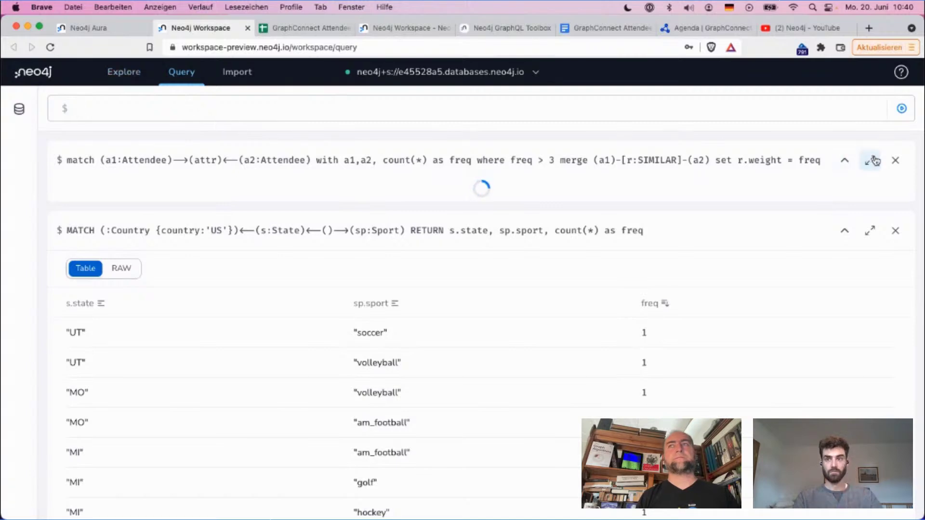
click(588, 162)
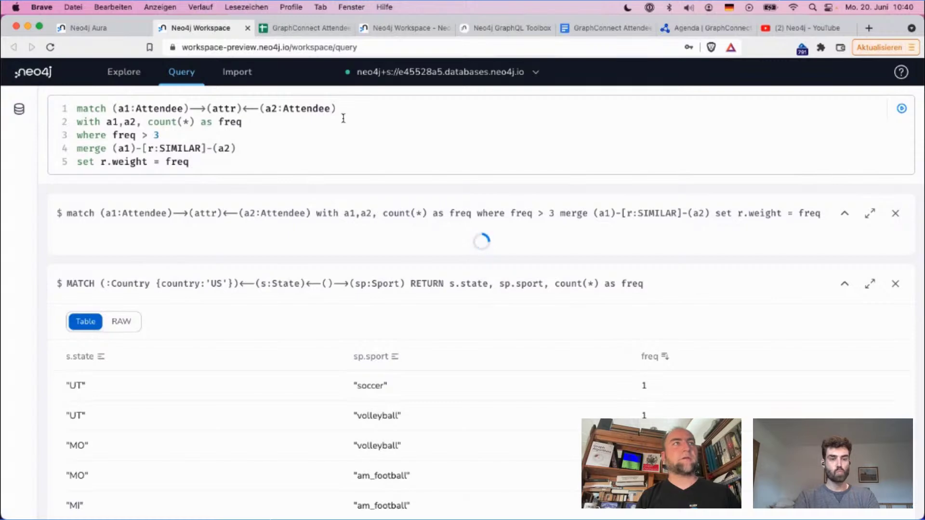
click(896, 213)
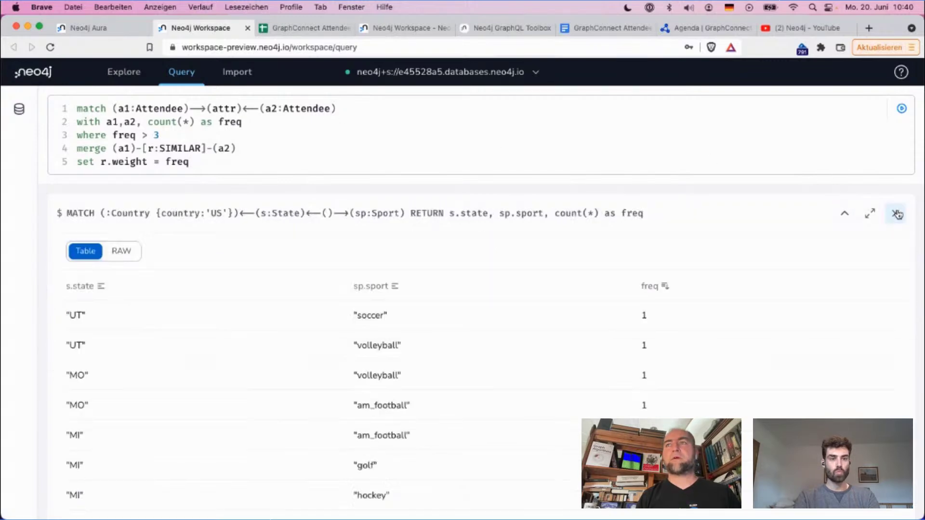
Replace the query's merge and set lines with return count(*), and run it to count the attendee pairs with freq > 3.
click(347, 146)
key(super+Left)
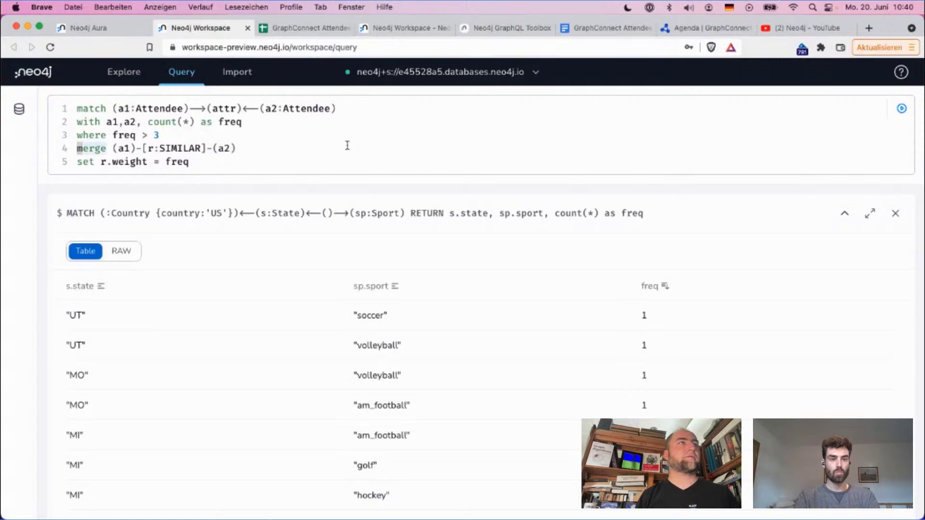
key(shift+Down)
key(shift+End)
key(BackSpace)
text(retur)
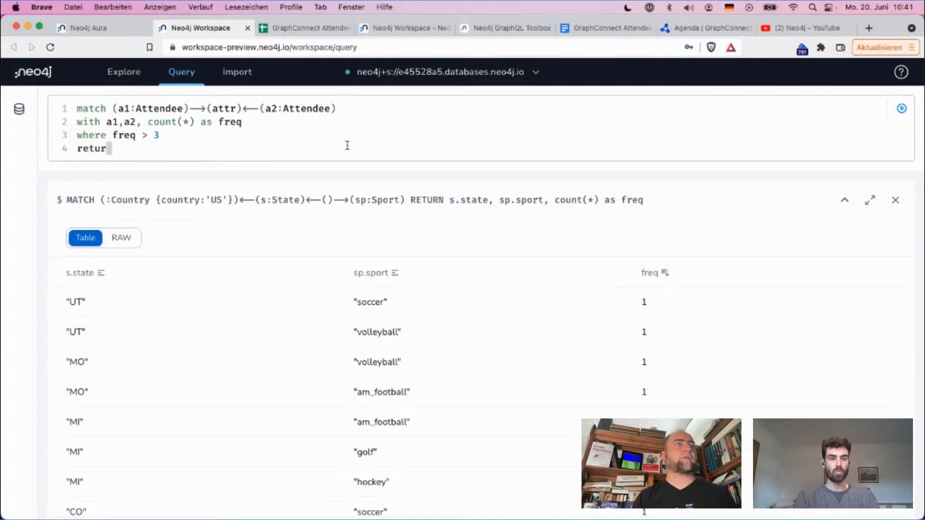
text(n count+(*))
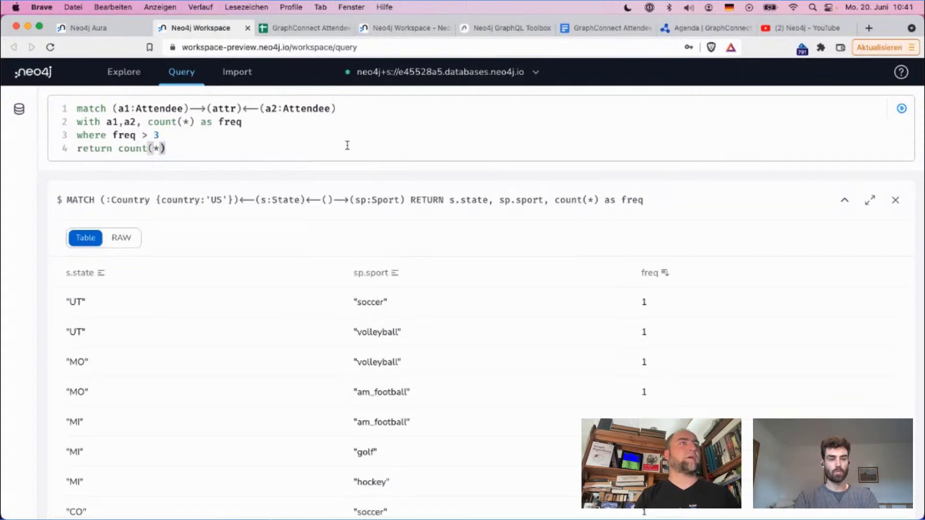
key(super+Return)
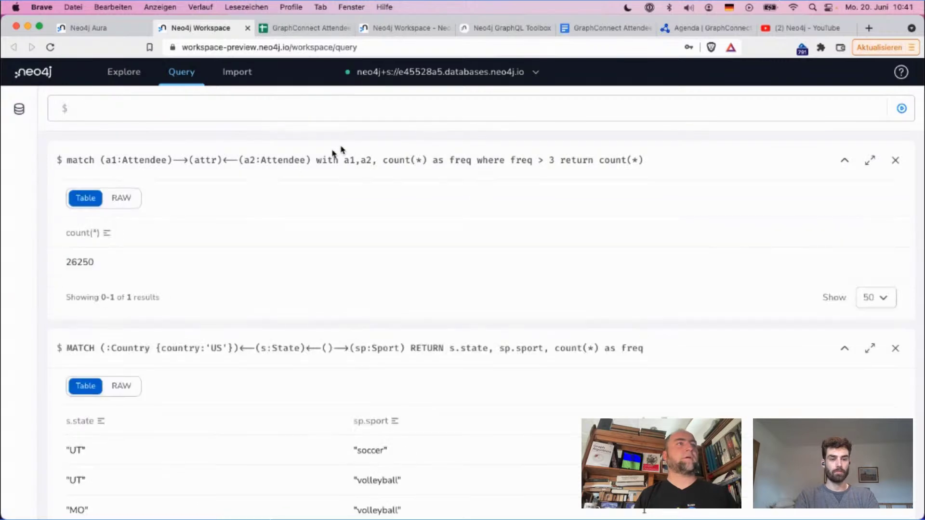
double_click(71, 262)
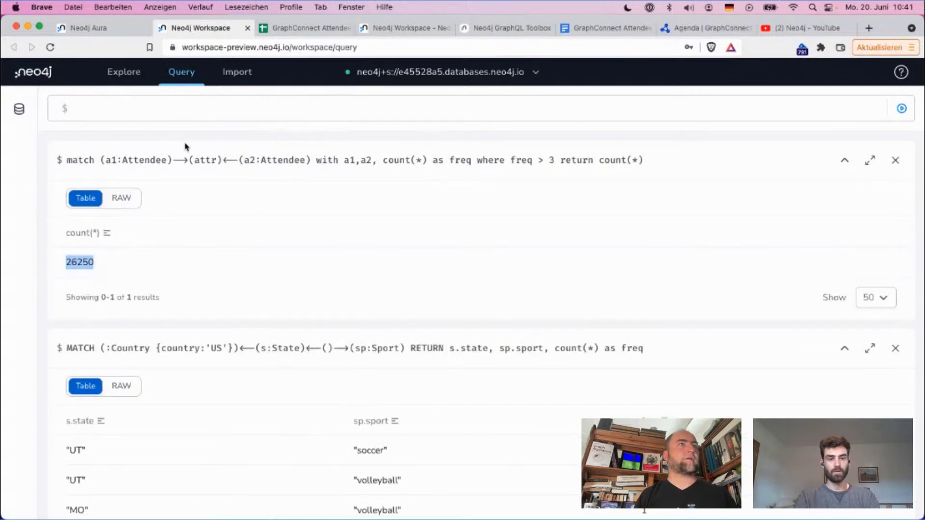
Reload the count query, change its condition to 3 < freq < 10 and run it.
click(176, 160)
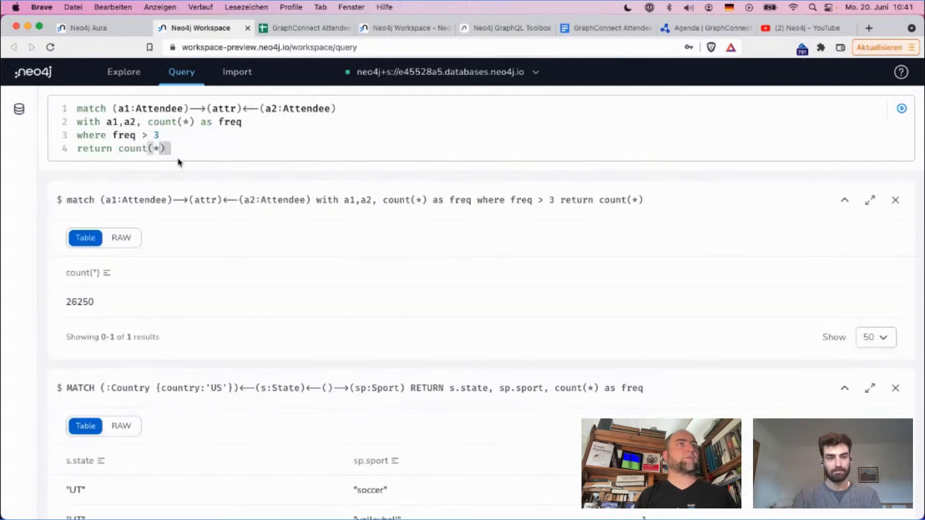
click(165, 135)
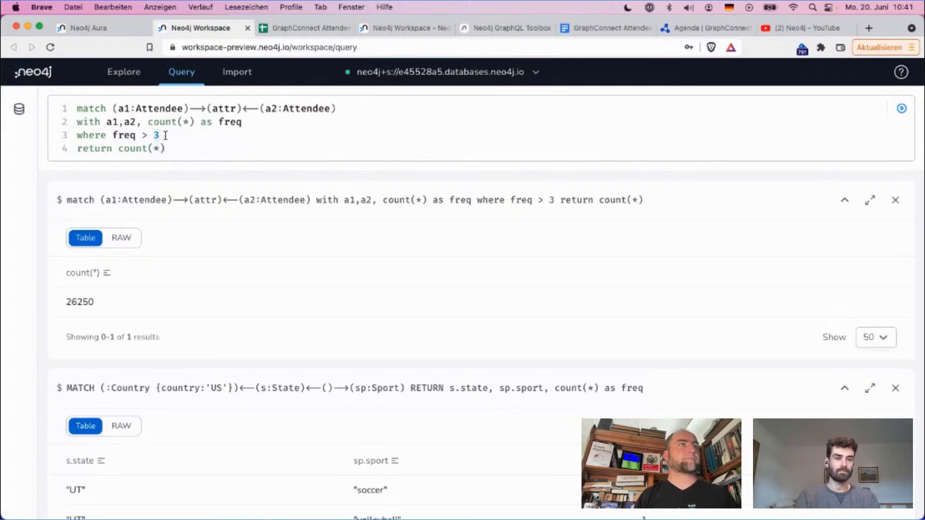
key(BackSpace)
key(BackSpace)
key(BackSpace)
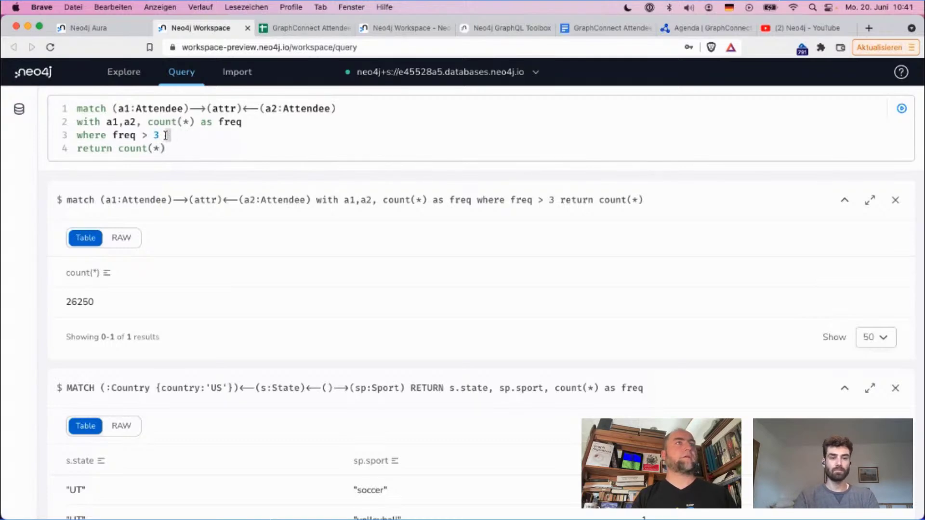
text(3)
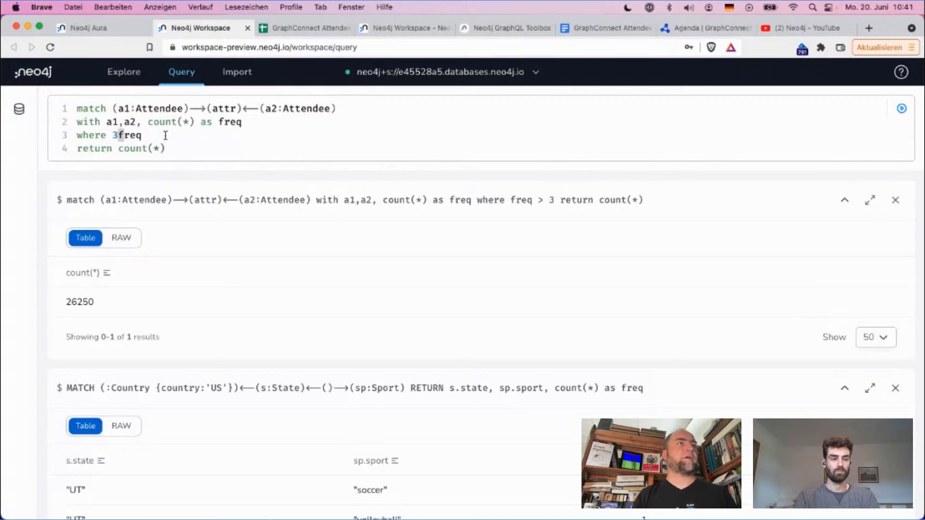
text( < )
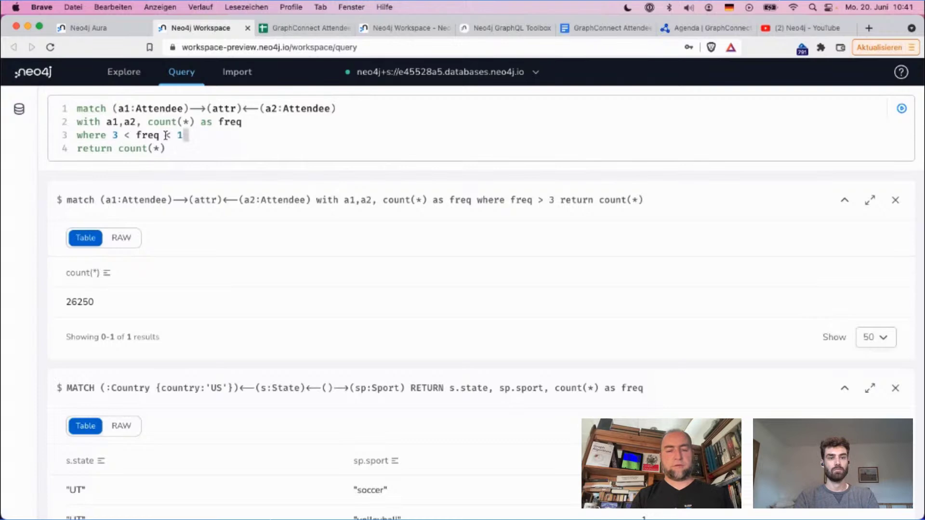
text(2)
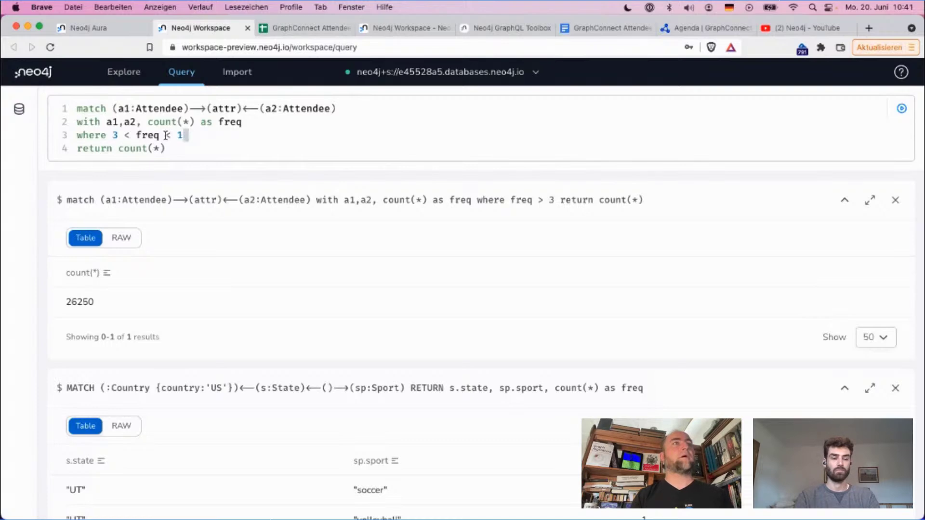
text(10)
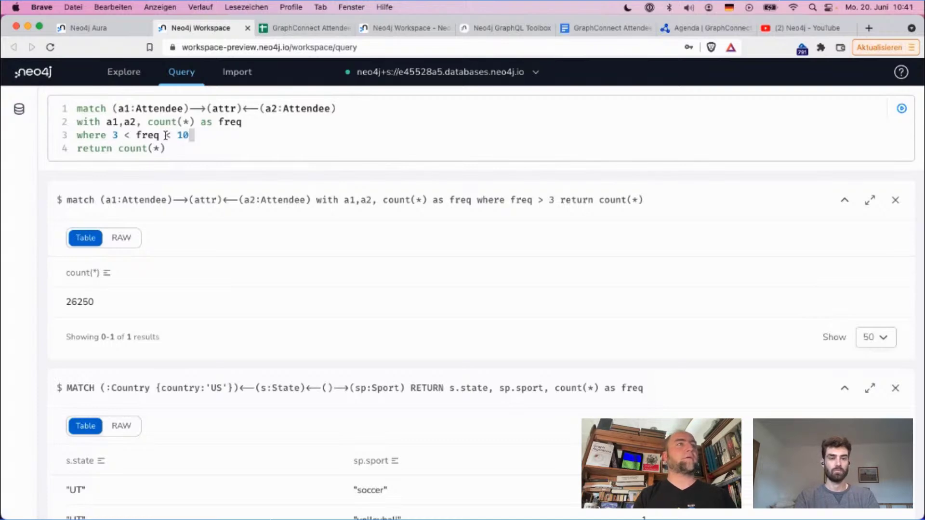
key(super+Return)
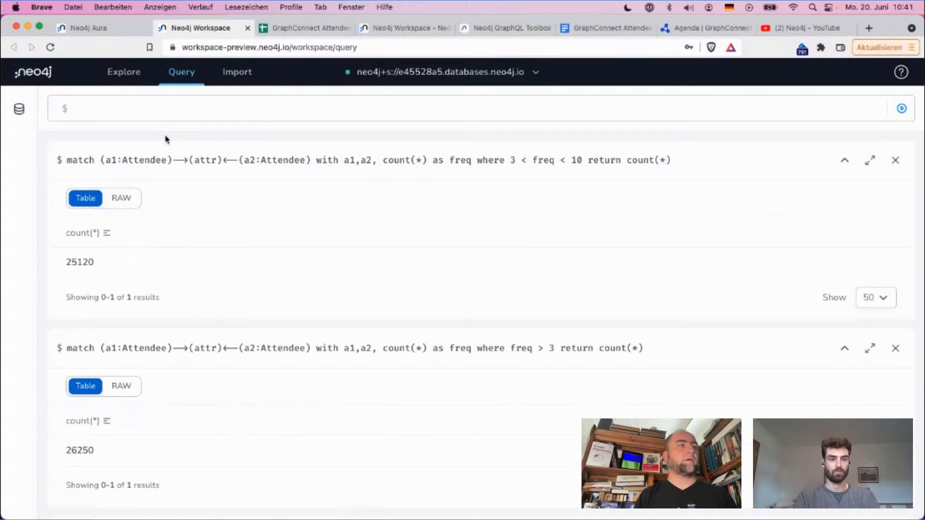
Recall the count query, raise its lower frequency limit to 4 and run it again.
key(Up)
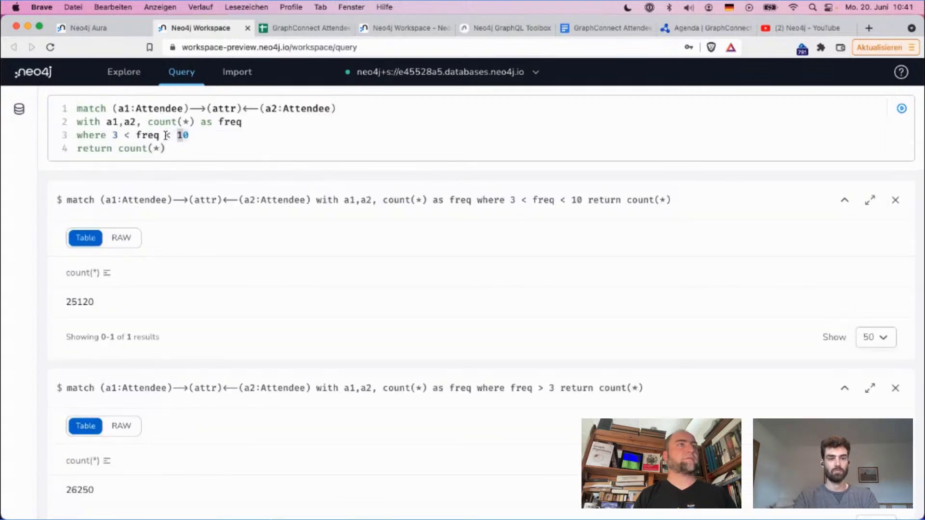
double_click(118, 135)
text(4)
key(super+Return)
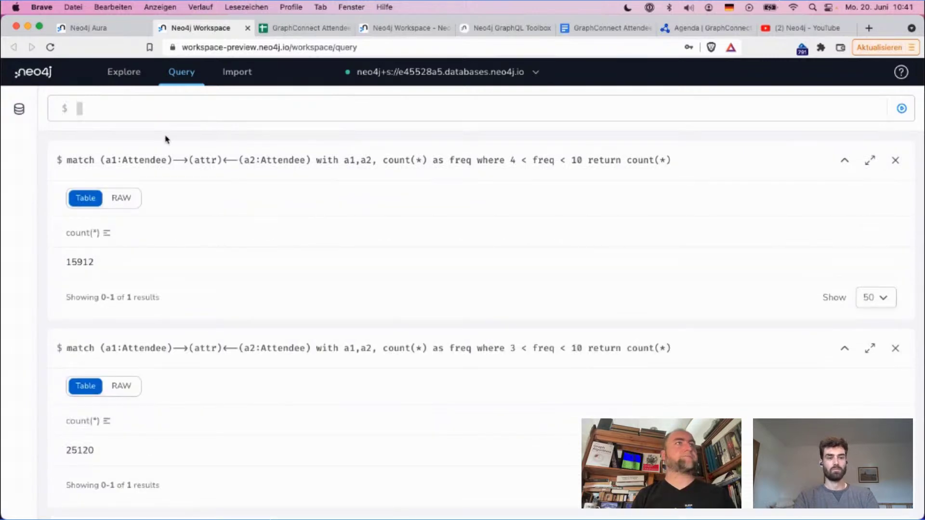
Recall the earlier merge query with freq > 3 and SIMILAR relationships from the history, and run it again.
key(Up)
key(Up)
key(Up)
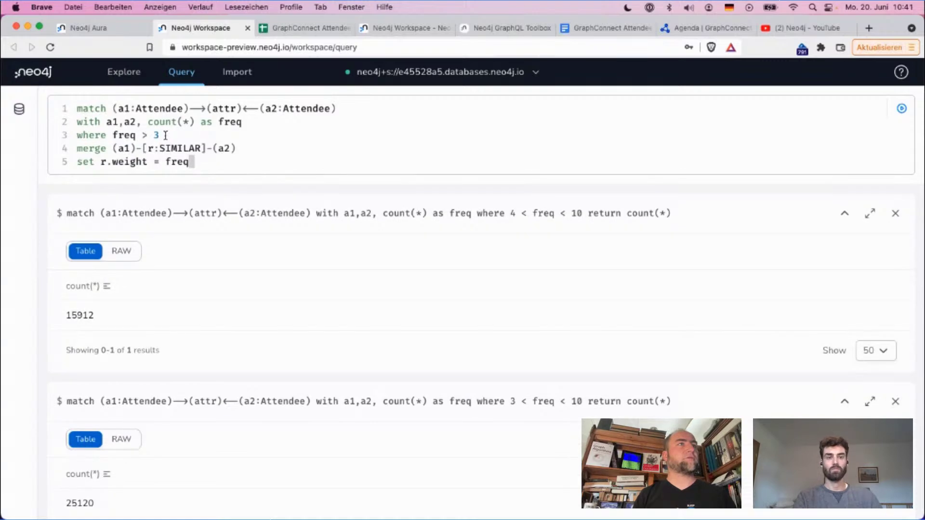
key(super+Return)
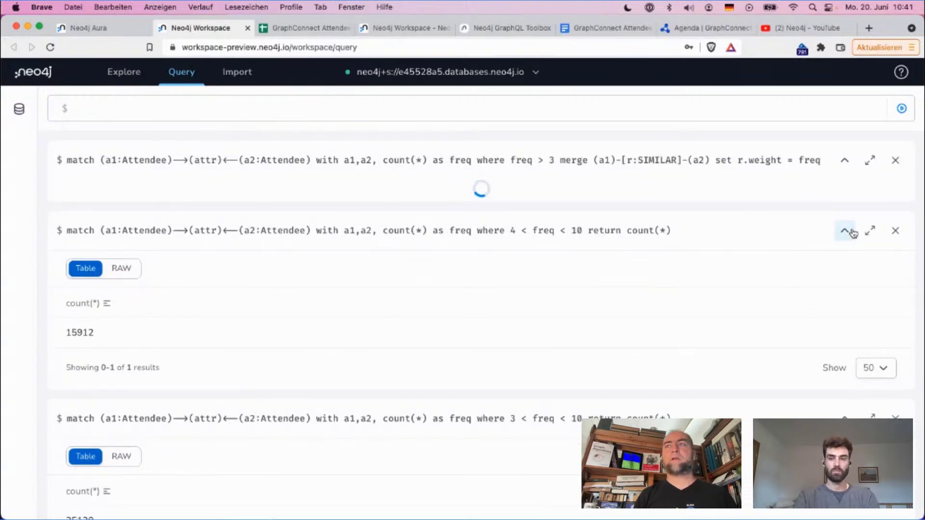
Close the three count query results below the running merge query.
click(897, 231)
click(896, 232)
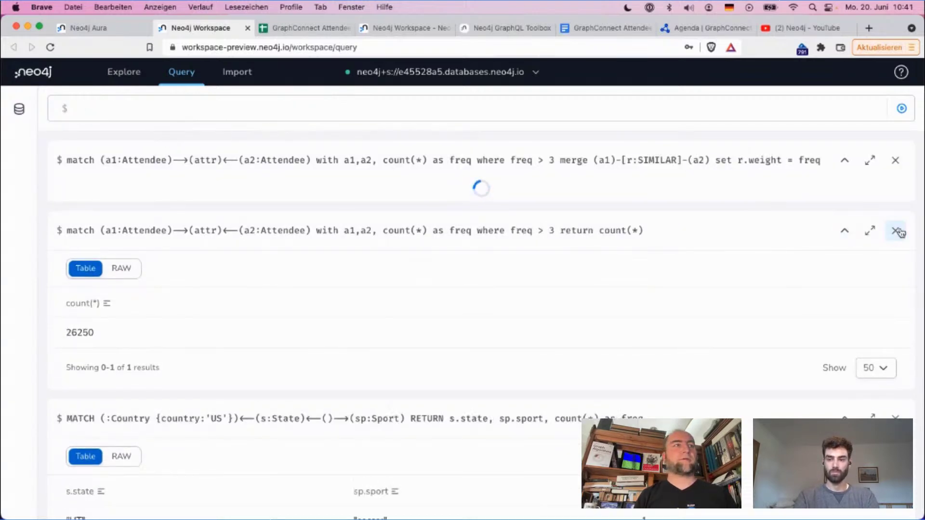
click(896, 231)
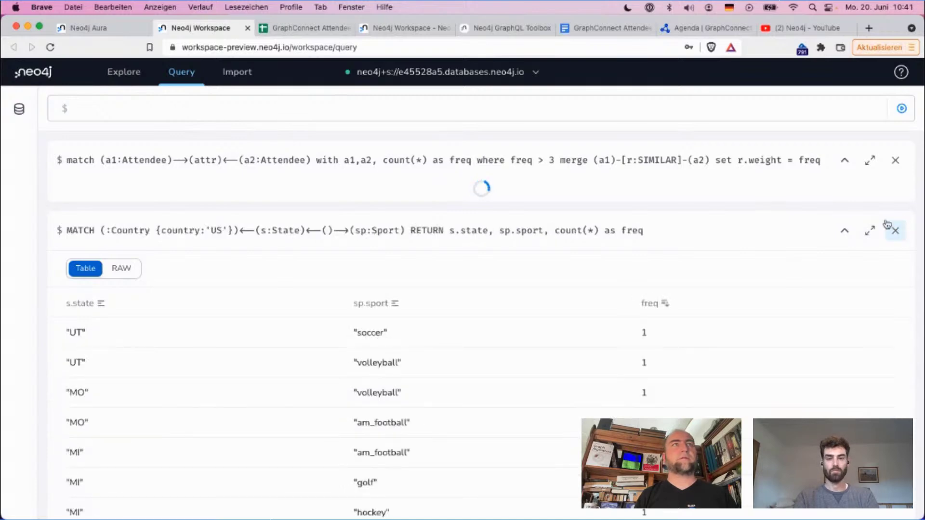
Check the attendee graph instance's details in the Aura console, and return to the workspace to reload the merge query into the editor.
click(94, 29)
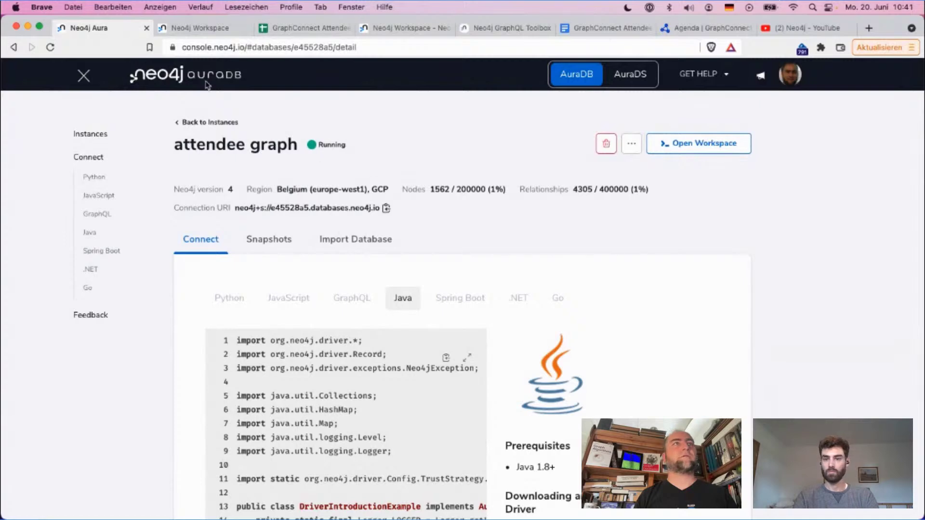
click(174, 33)
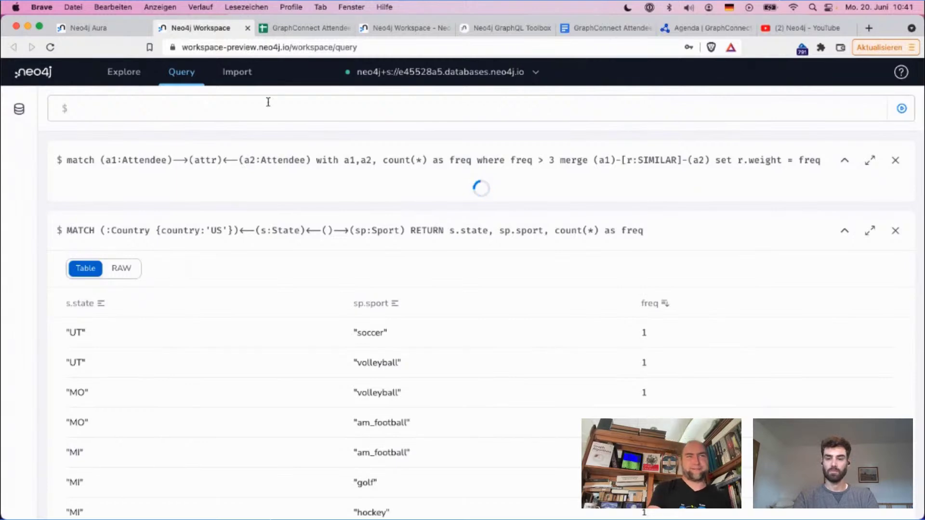
click(386, 162)
click(302, 131)
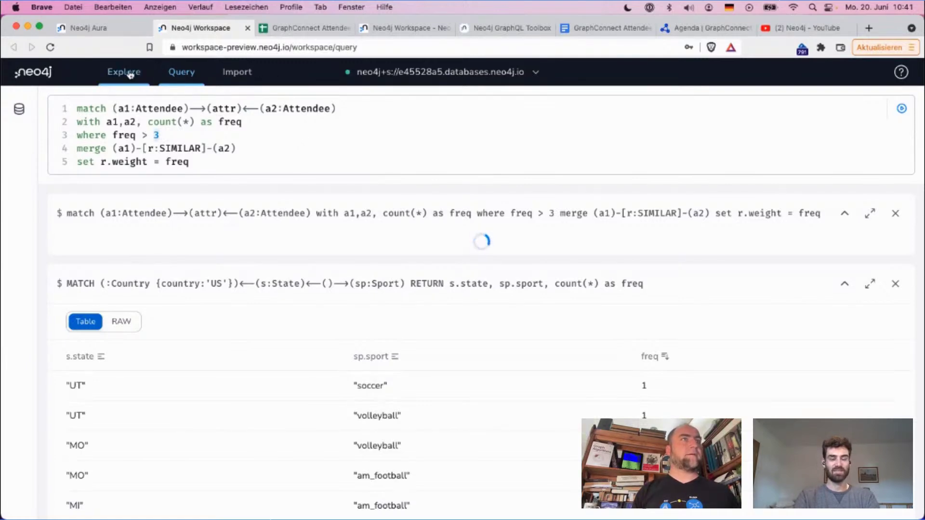
Refresh the database information to check its relationships and property keys, and hide it again.
click(19, 111)
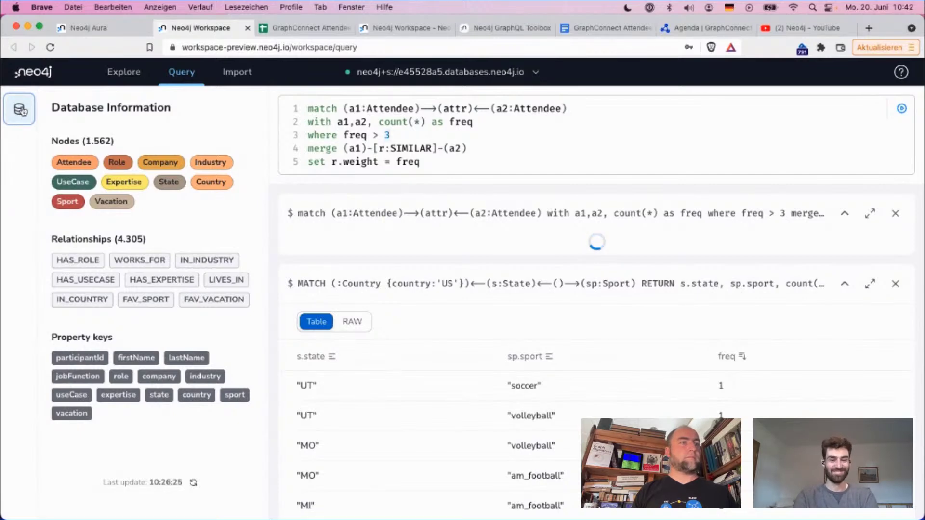
click(193, 483)
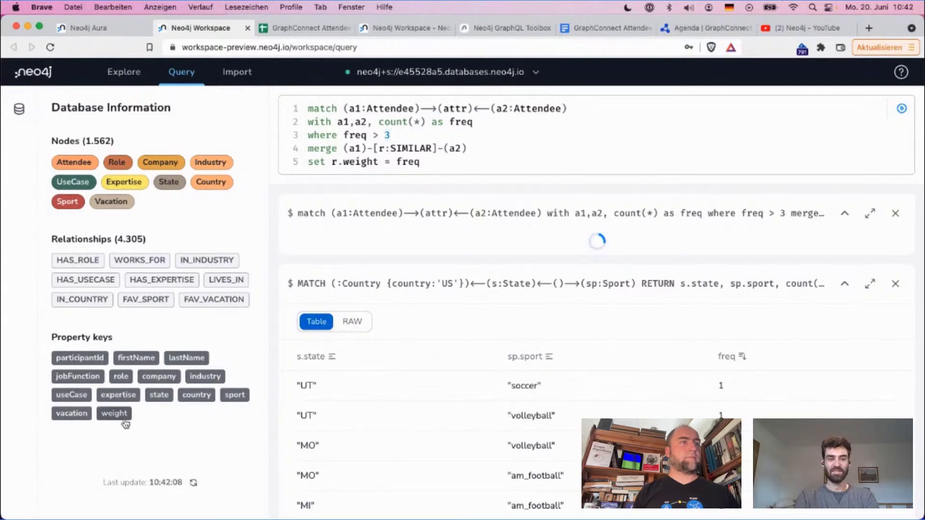
click(19, 110)
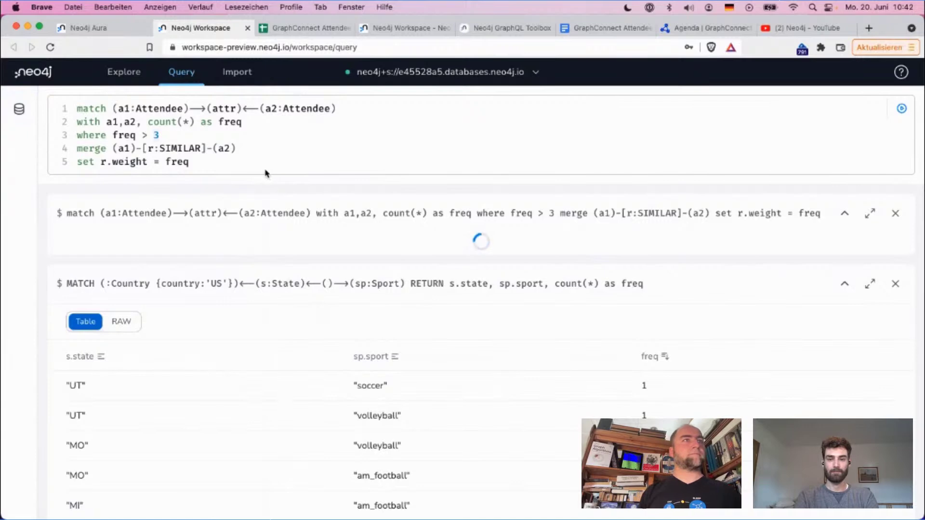
Dismiss the running SIMILAR merge query and return to its text in the editor.
click(896, 213)
click(701, 147)
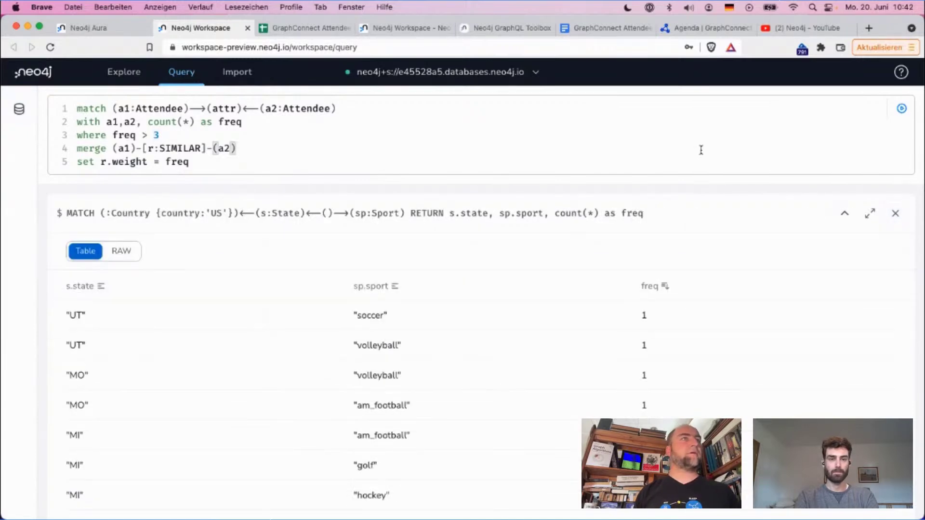
key(Down)
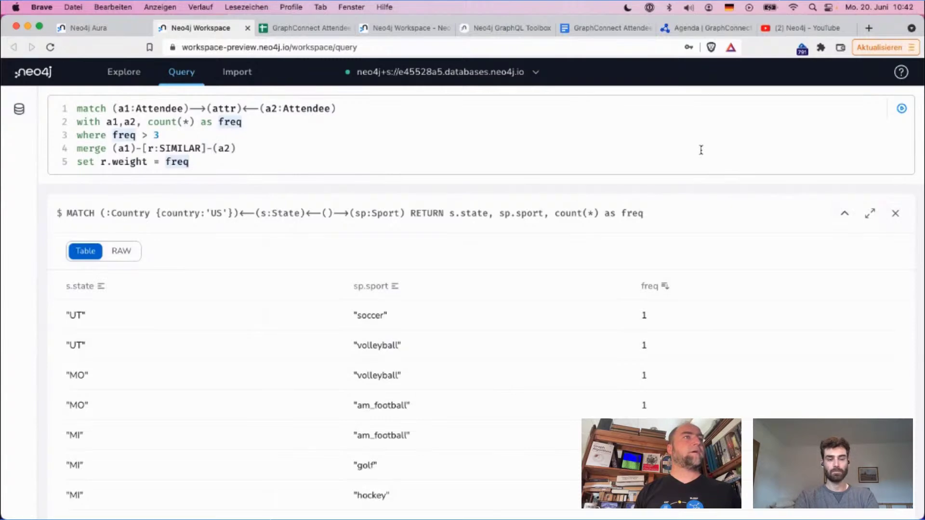
key(Up)
key(Up)
key(Down)
key(Down)
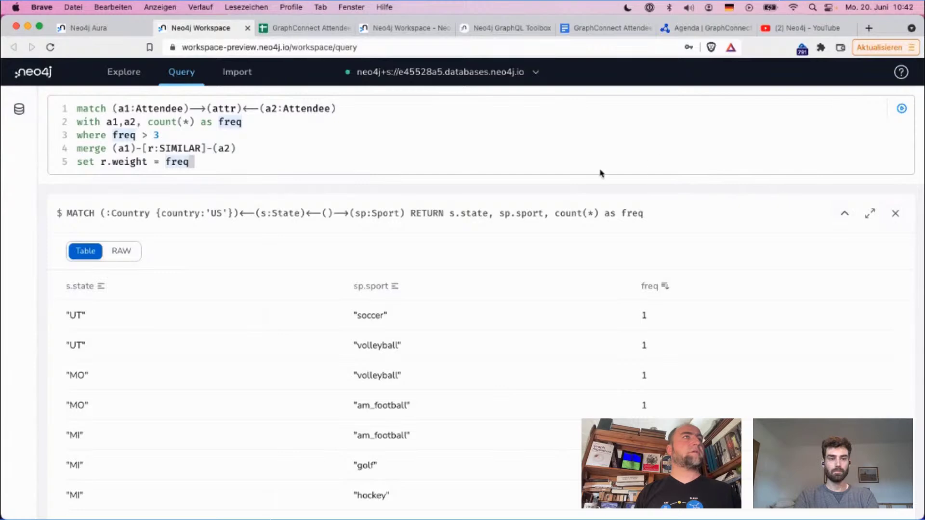
Change the merge query's condition to where 4 < freq < 9, run it, and check the number of relationships created.
click(192, 139)
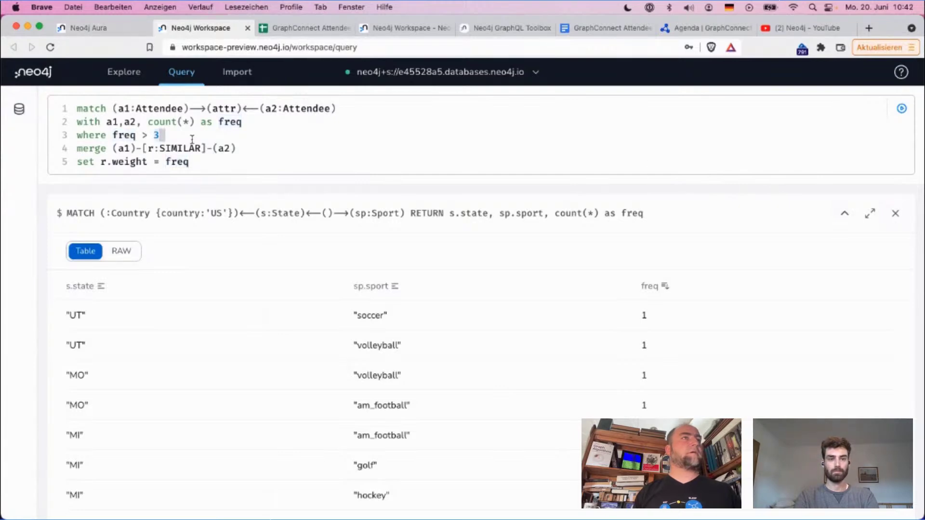
key(BackSpace)
key(BackSpace)
key(BackSpace)
key(BackSpace)
key(Left)
key(Left)
key(Left)
key(Left)
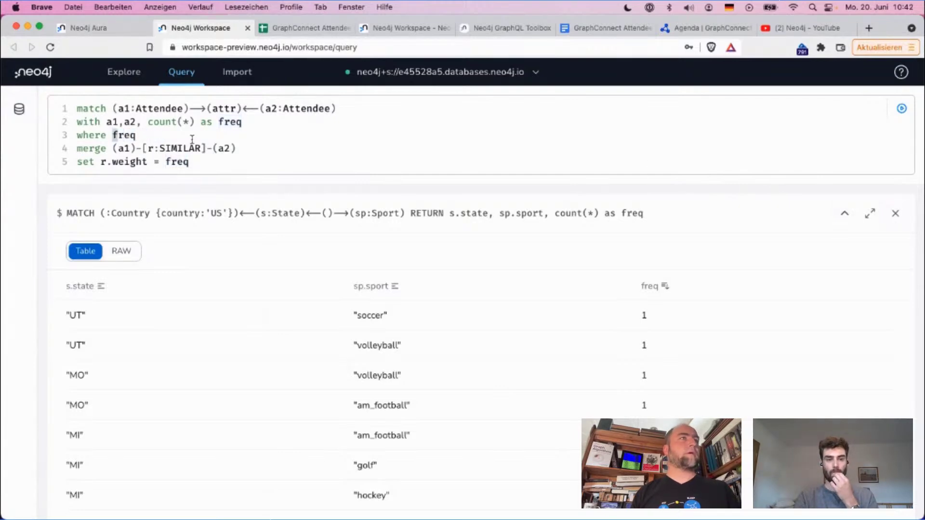
text(3 >)
key(BackSpace)
key(BackSpace)
key(BackSpace)
key(BackSpace)
text(4)
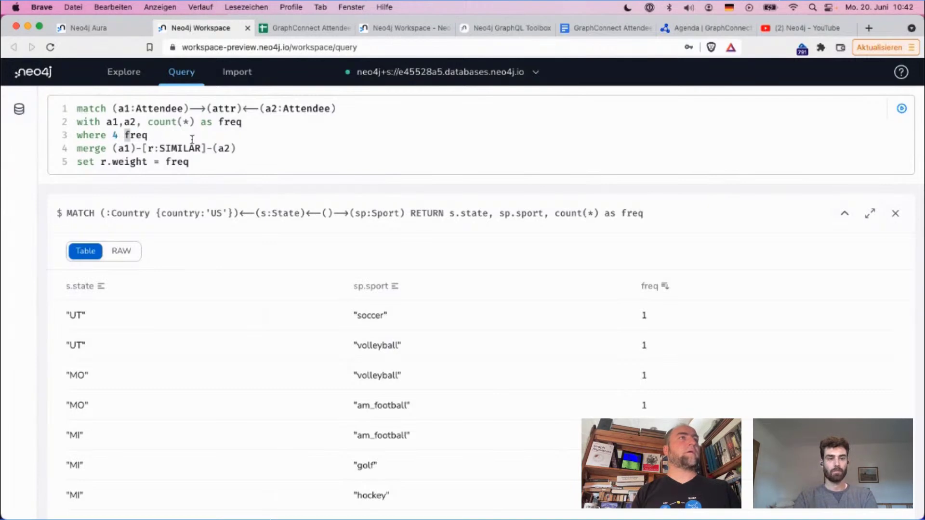
key(BackSpace)
text(<)
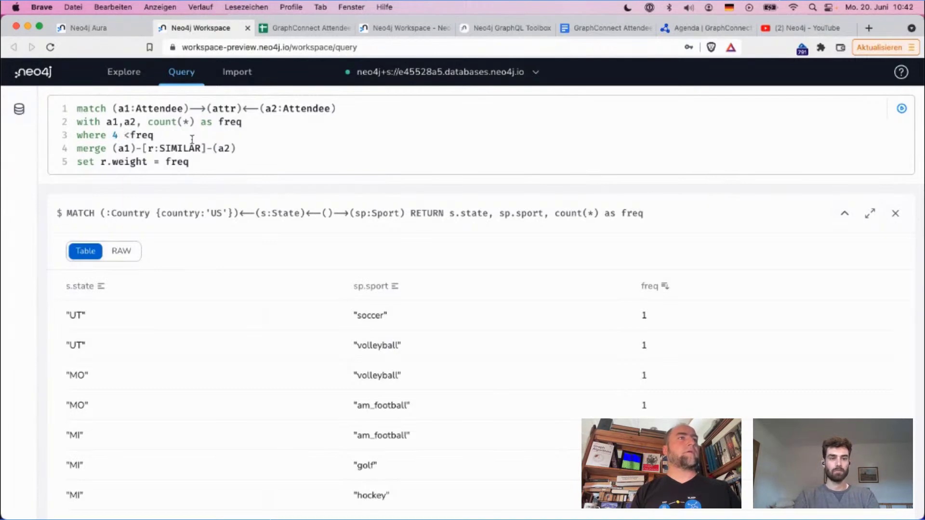
key(End)
text(<9)
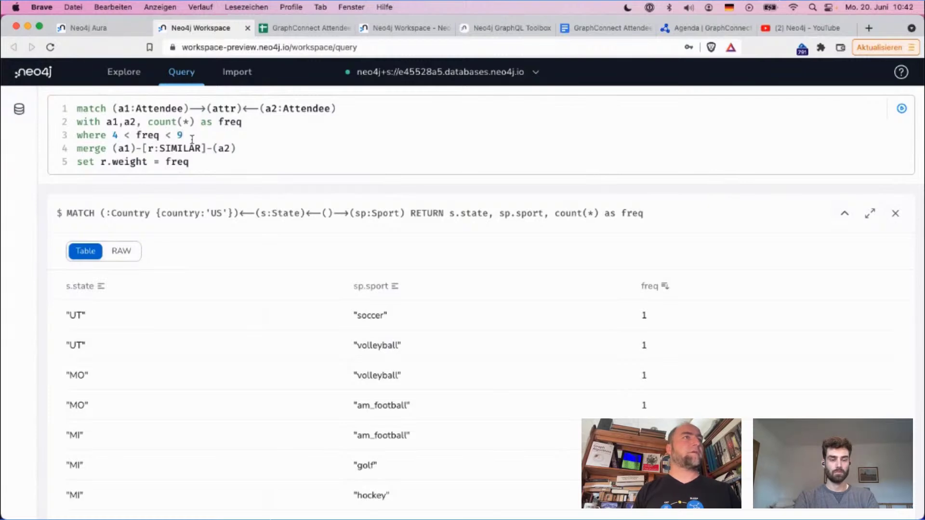
key(super+Return)
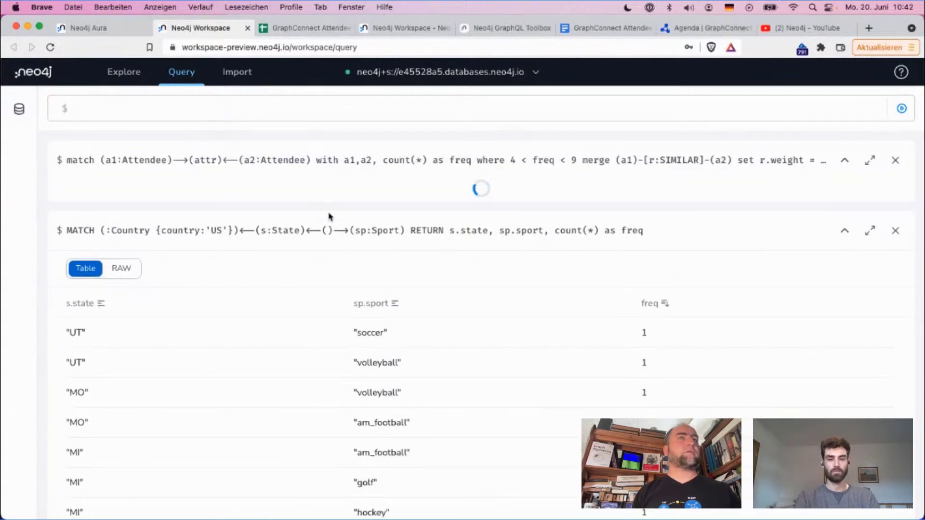
double_click(433, 198)
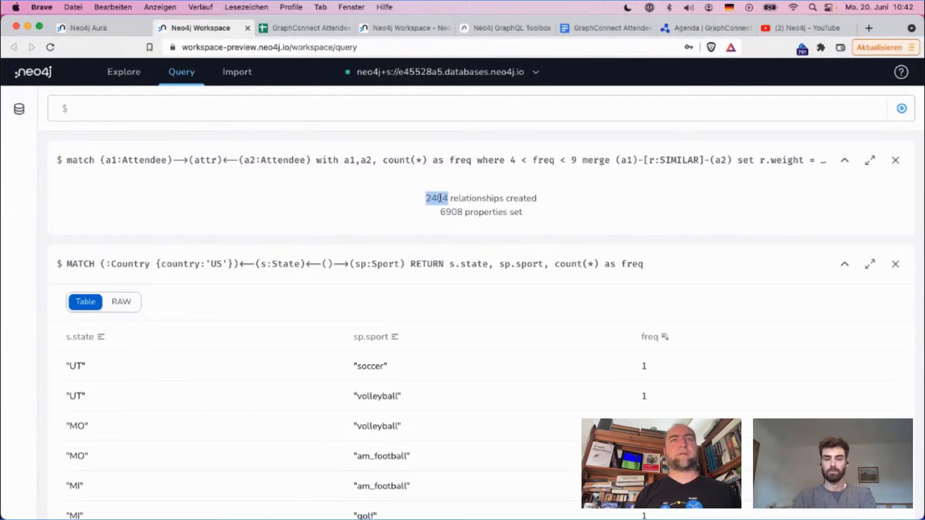
Graph a sample of 25 SIMILAR relationships from the database information, and hide that overview again.
click(181, 109)
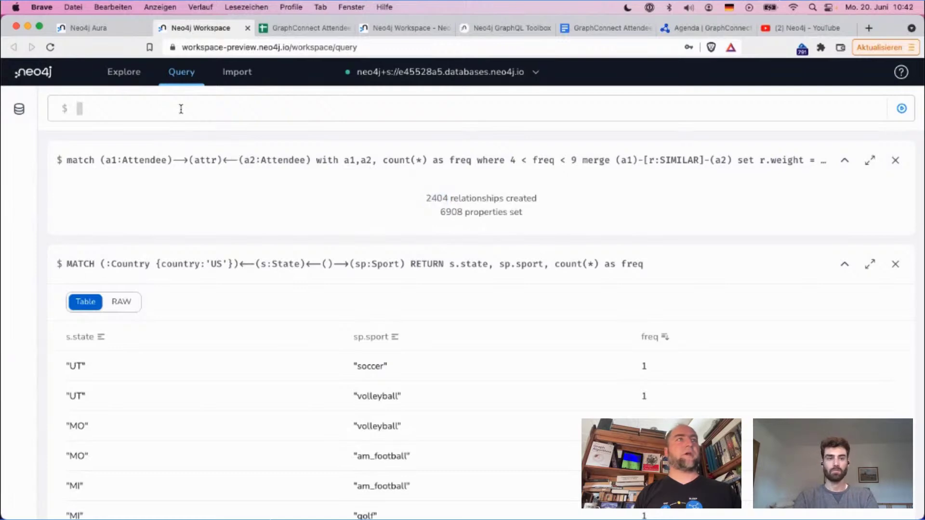
click(18, 108)
click(74, 319)
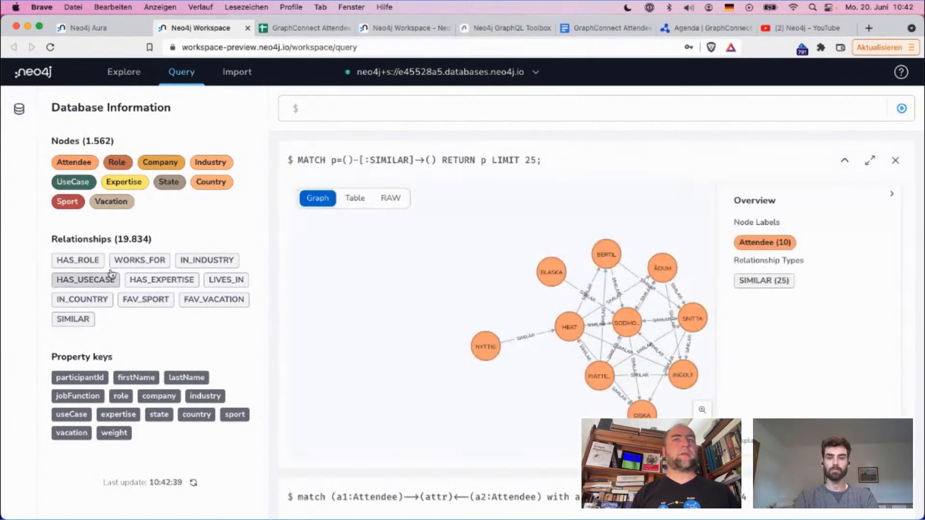
click(13, 111)
Reuse the SIMILAR path query without its LIMIT 25 clause and run it to graph all SIMILAR relationships.
click(295, 159)
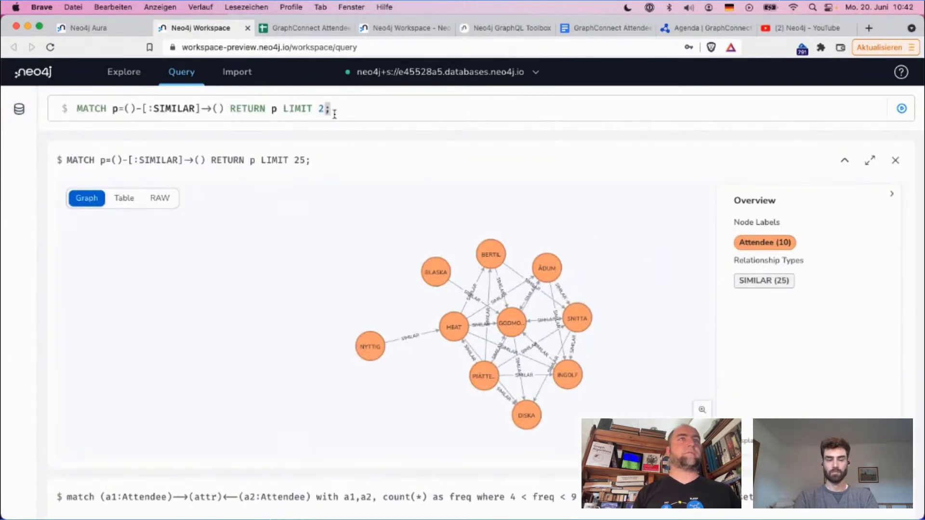
key(BackSpace)
key(BackSpace)
key(BackSpace)
key(BackSpace)
key(BackSpace)
key(BackSpace)
key(BackSpace)
key(BackSpace)
key(Return)
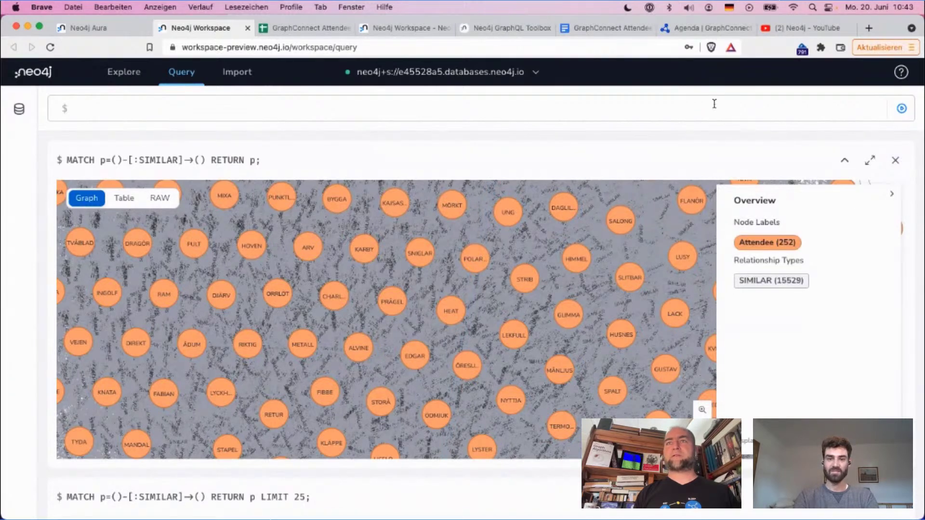
Delete all SIMILAR relationships with the query match ()-[r:SIMILAR]->() delete r.
text(match)
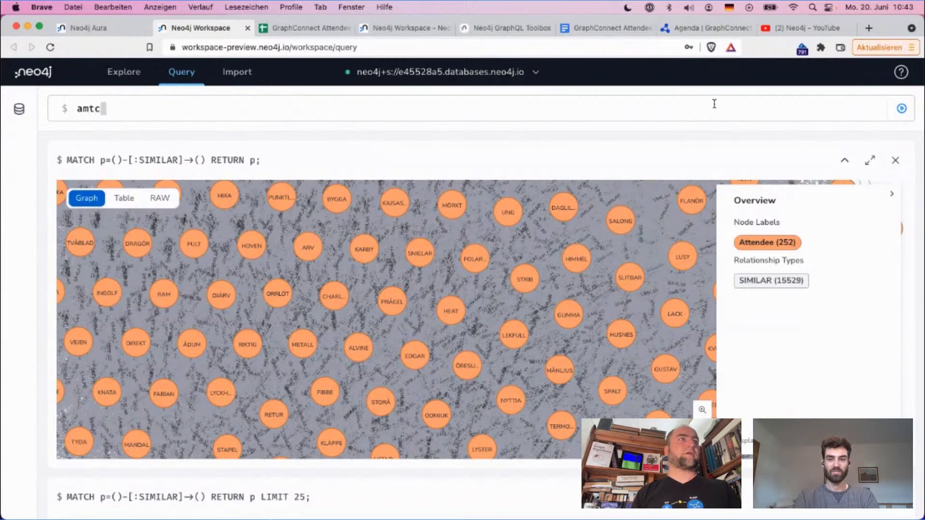
key(BackSpace)
key(BackSpace)
key(BackSpace)
key(BackSpace)
key(BackSpace)
text(match ())
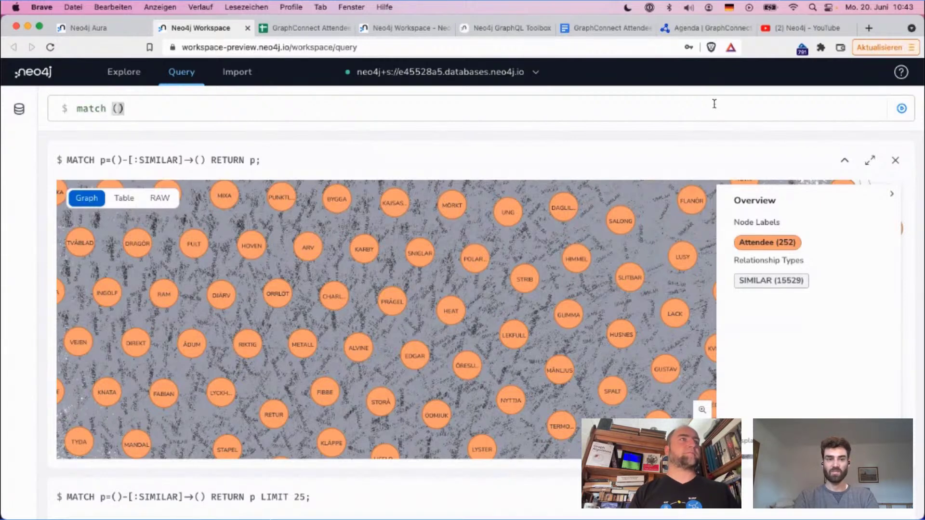
text(-)
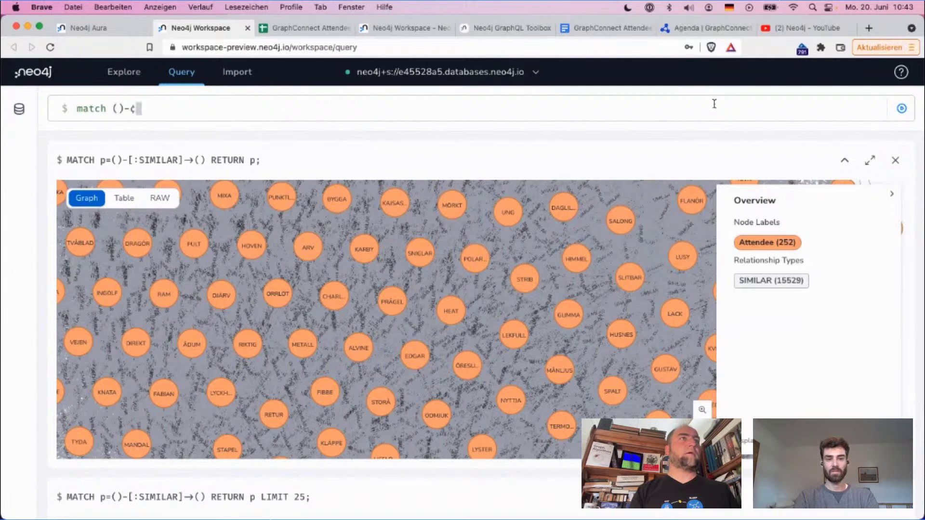
text([r)
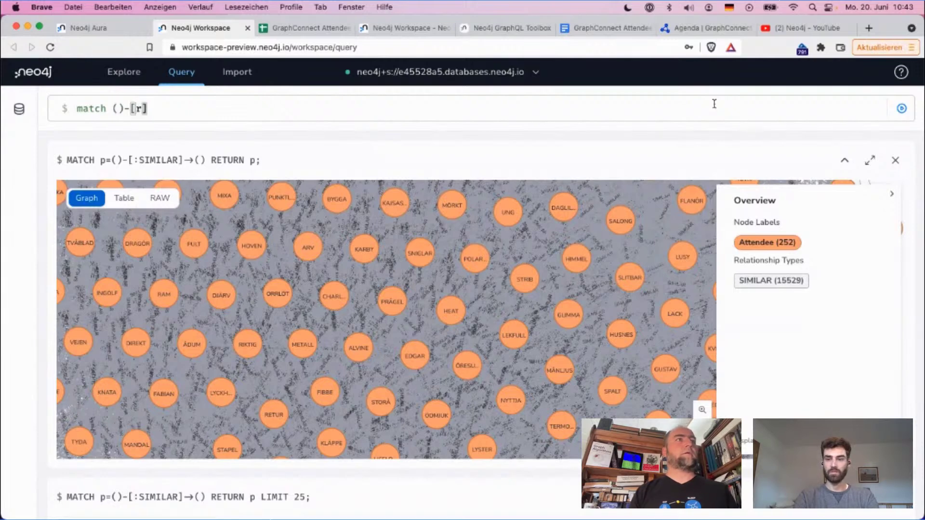
text(:SIMILAR]-)
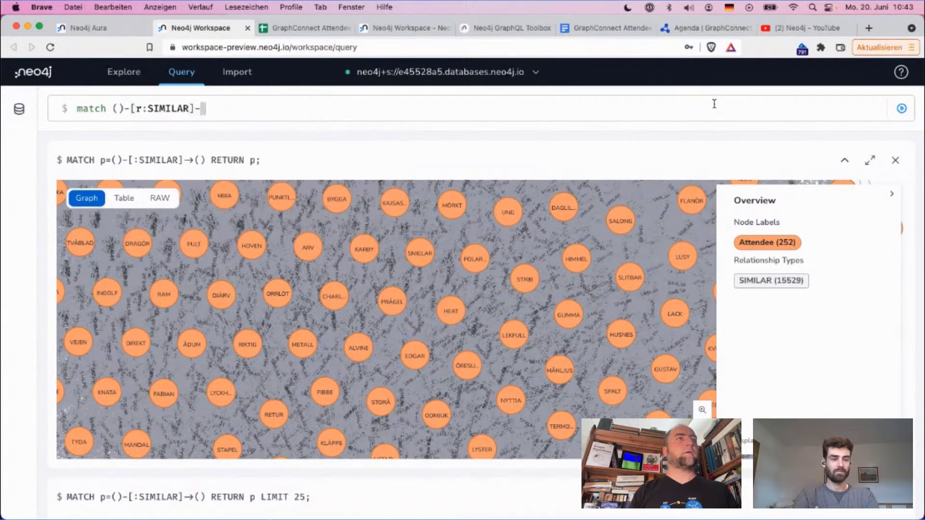
text(>() )
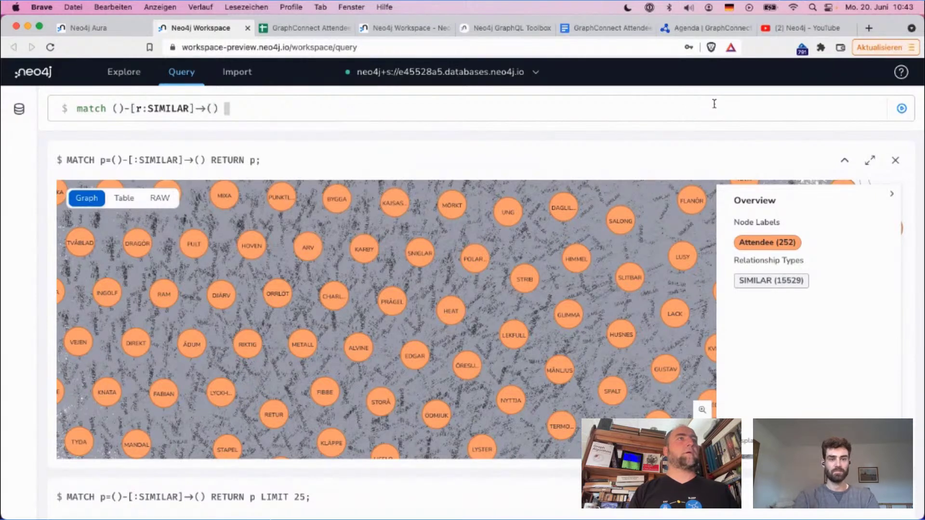
text(delete r)
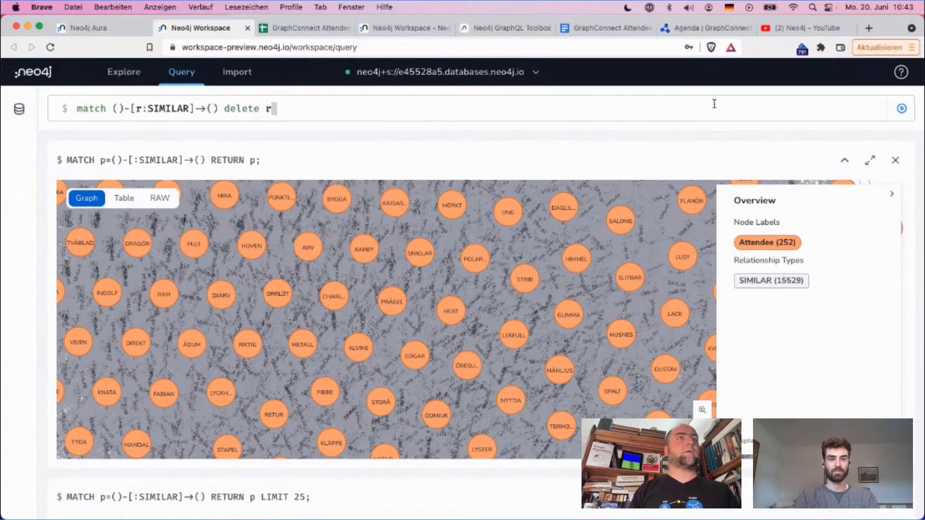
key(Return)
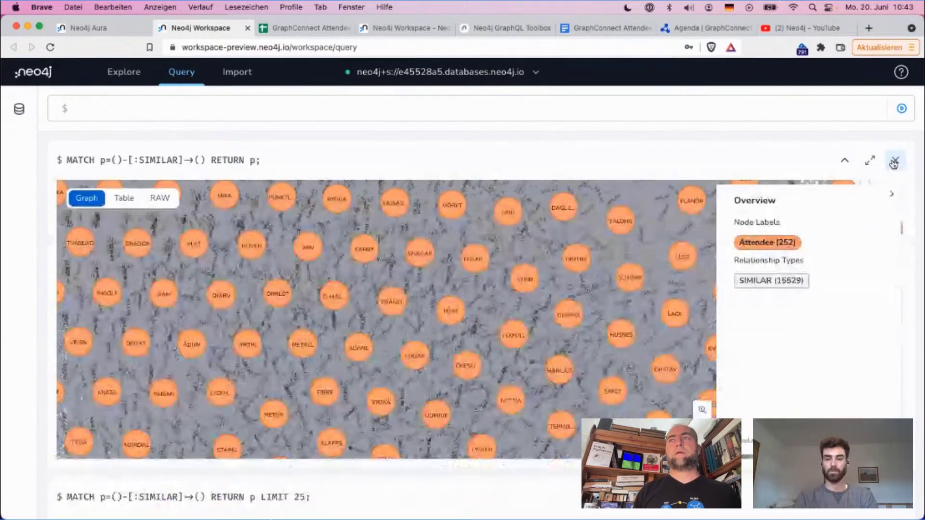
Close the results of the delete query and of both SIMILAR path queries.
click(894, 162)
click(894, 162)
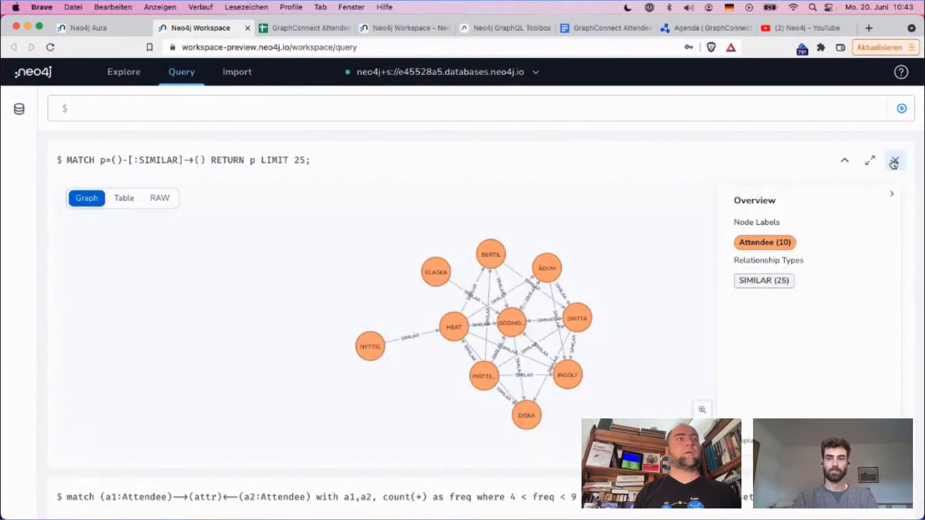
click(894, 162)
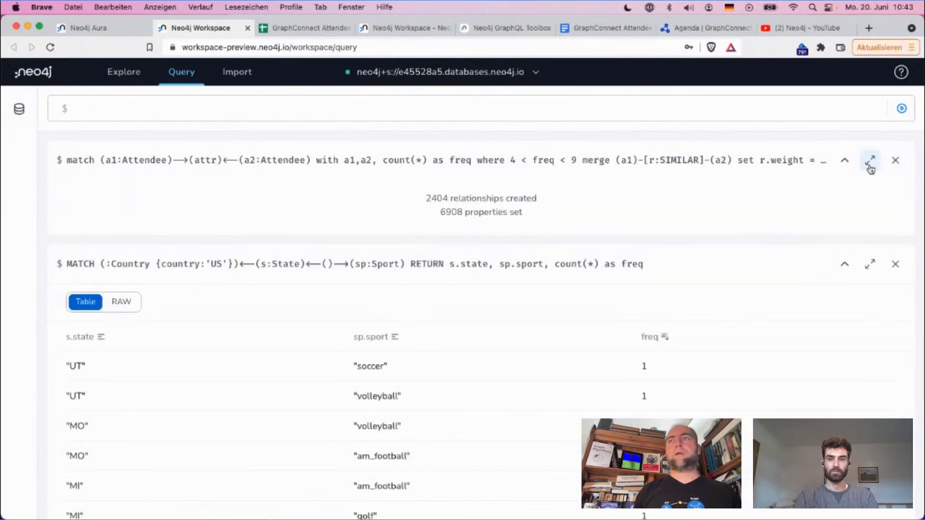
Rerun the SIMILAR merge query with 4 < freq < 9 from its earlier result, and close the merge results.
click(743, 160)
click(902, 108)
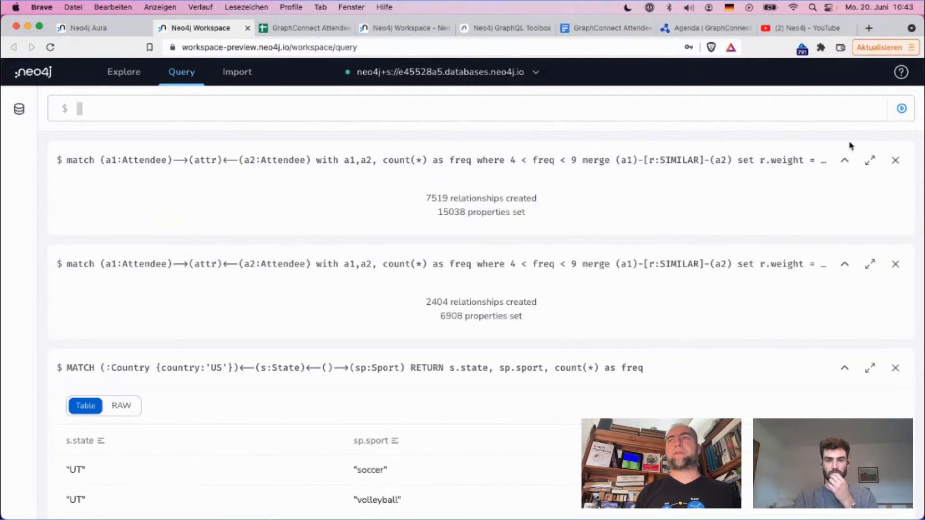
click(895, 160)
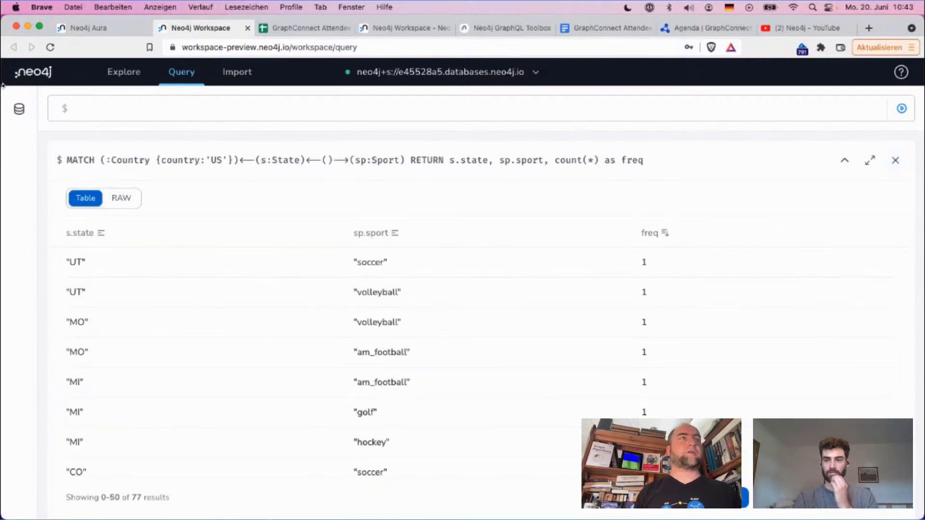
Check the database information again and graph 25 of the recreated SIMILAR relationships.
click(19, 109)
click(84, 328)
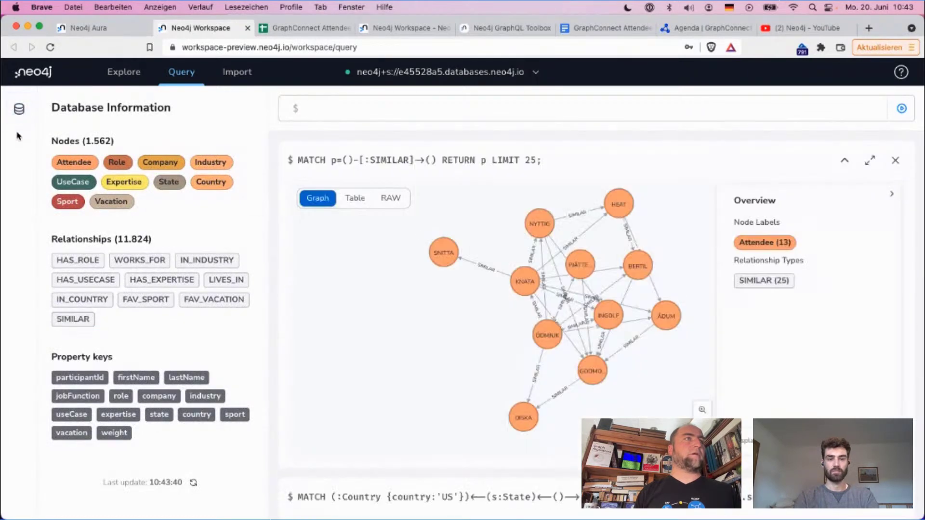
click(19, 108)
Raise the SIMILAR path query's limit to 1000 and run it.
click(281, 170)
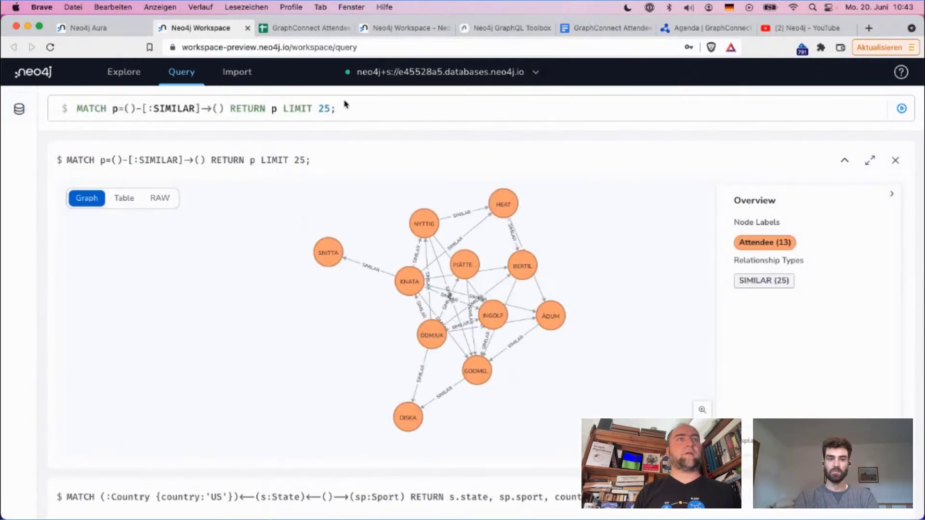
key(BackSpace)
text(1000)
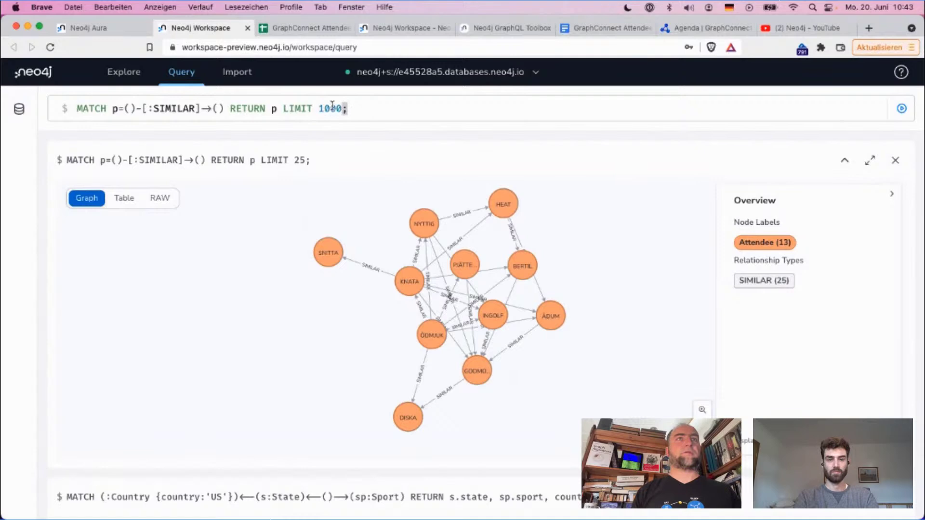
key(Return)
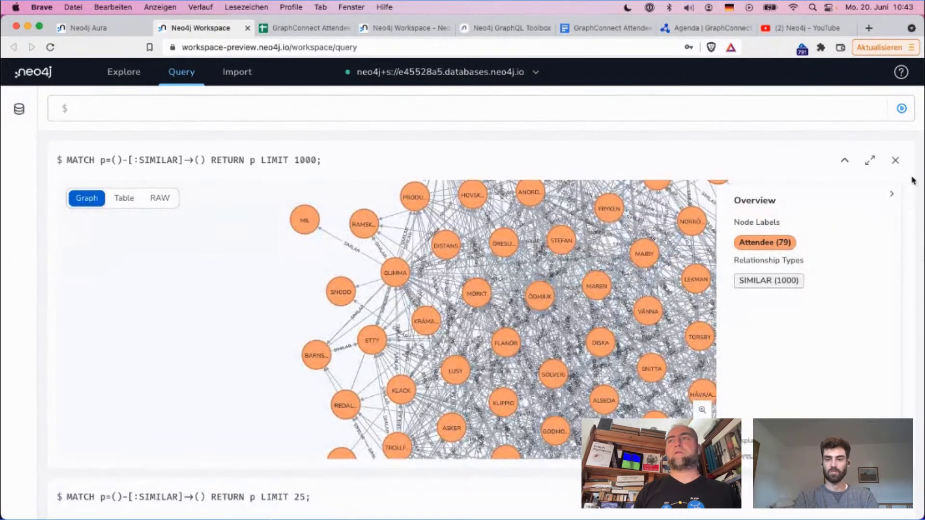
Enlarge the 1000-relationship graph and inspect the properties of an outlying attendee node and its SIMILAR relationship.
click(870, 160)
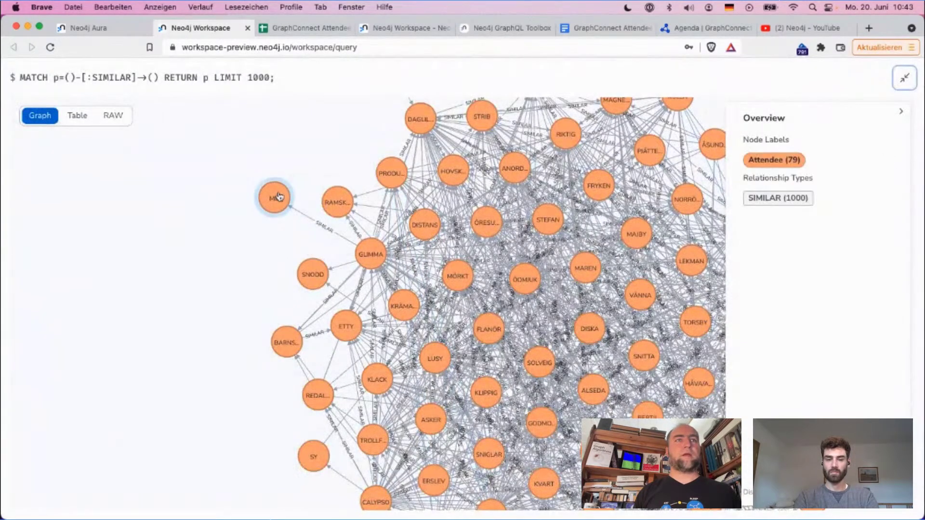
click(266, 199)
click(330, 227)
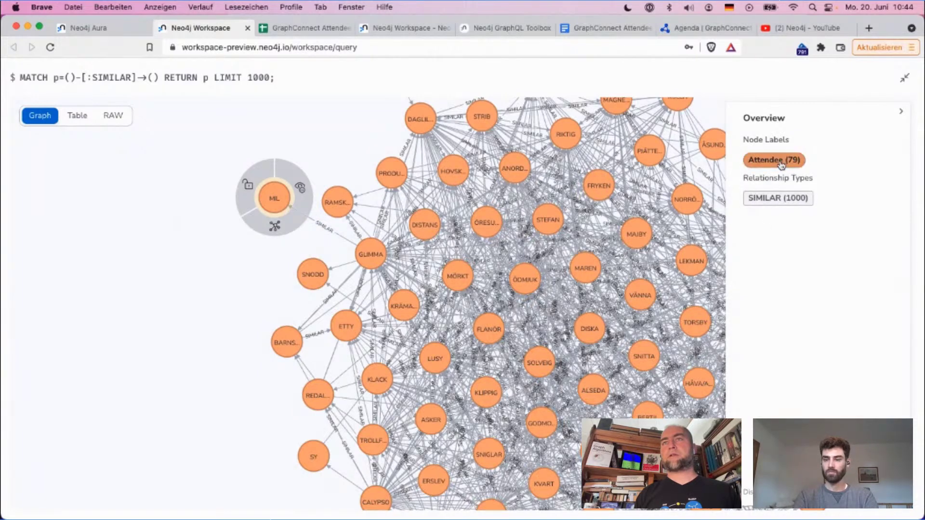
click(273, 198)
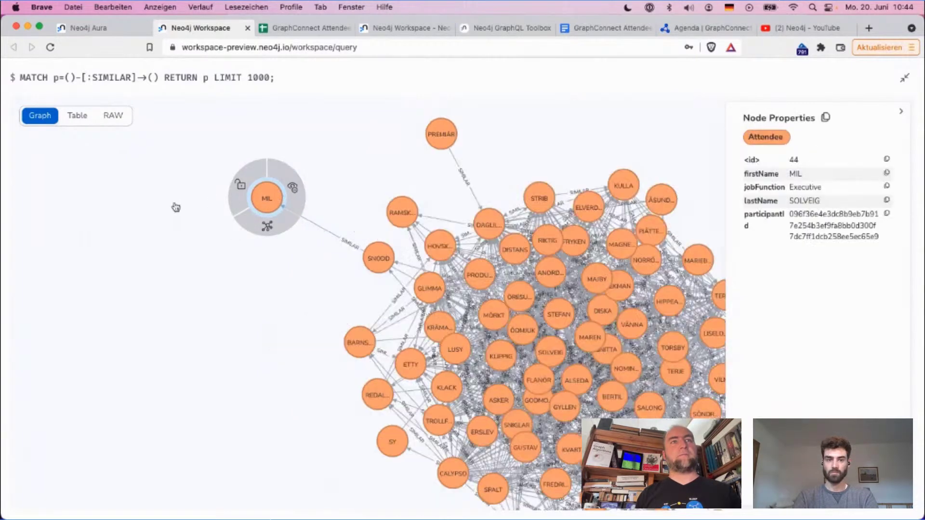
click(301, 249)
click(302, 250)
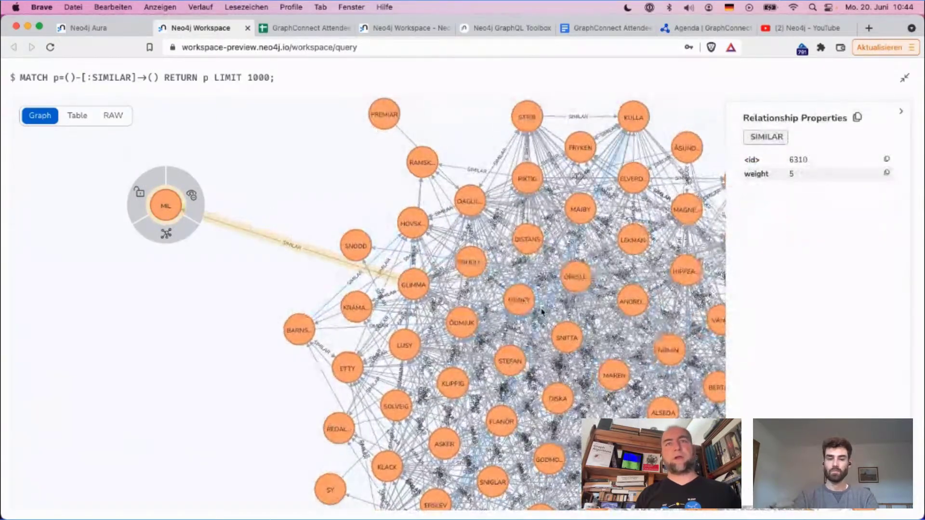
scroll(404, 304, down, 2)
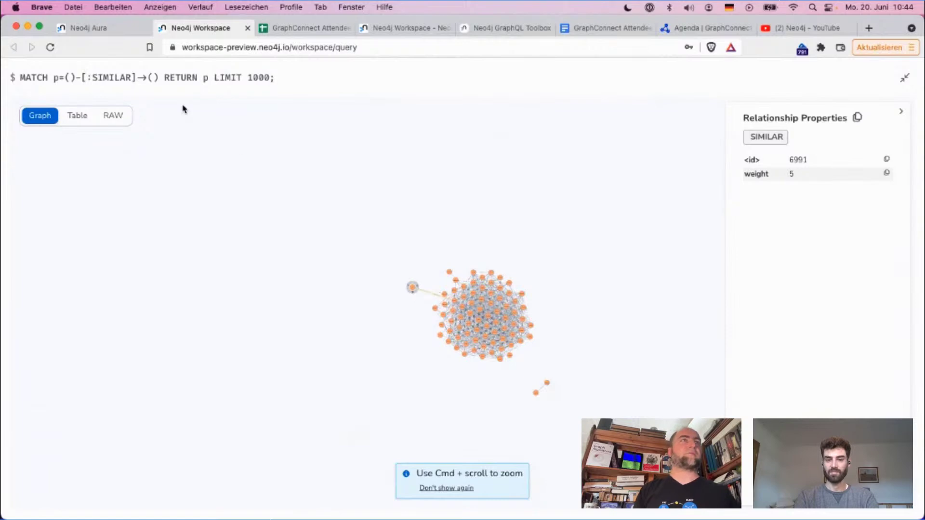
Leave the enlarged graph, close the LIMIT 1000 query result, and open the Explore view.
click(904, 78)
click(124, 72)
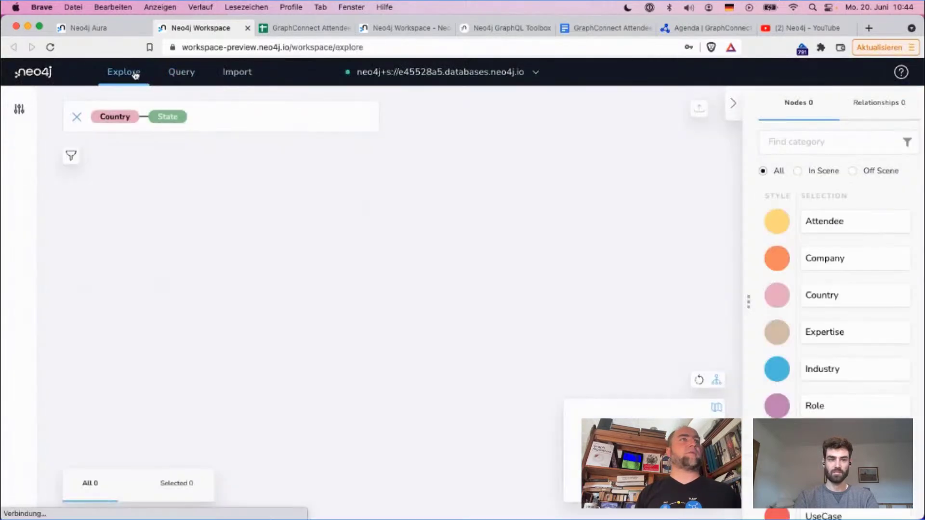
click(178, 73)
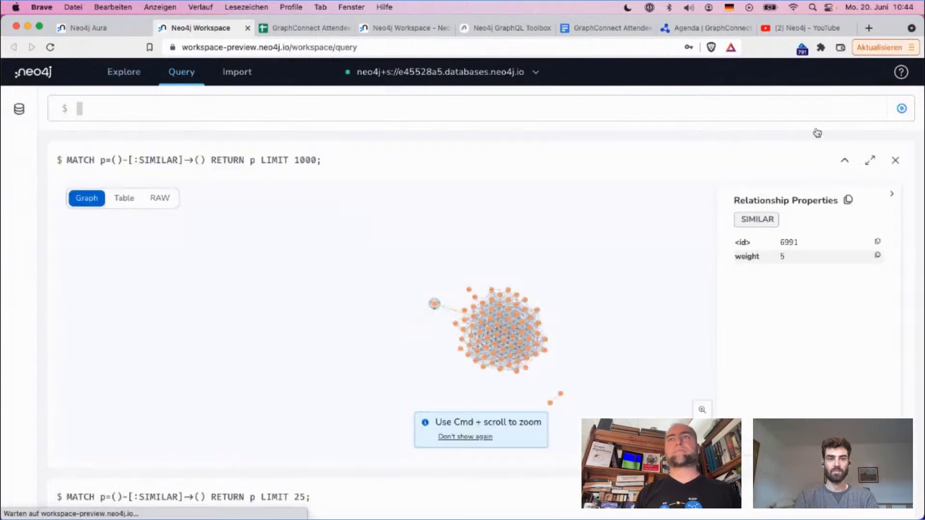
click(895, 160)
click(110, 80)
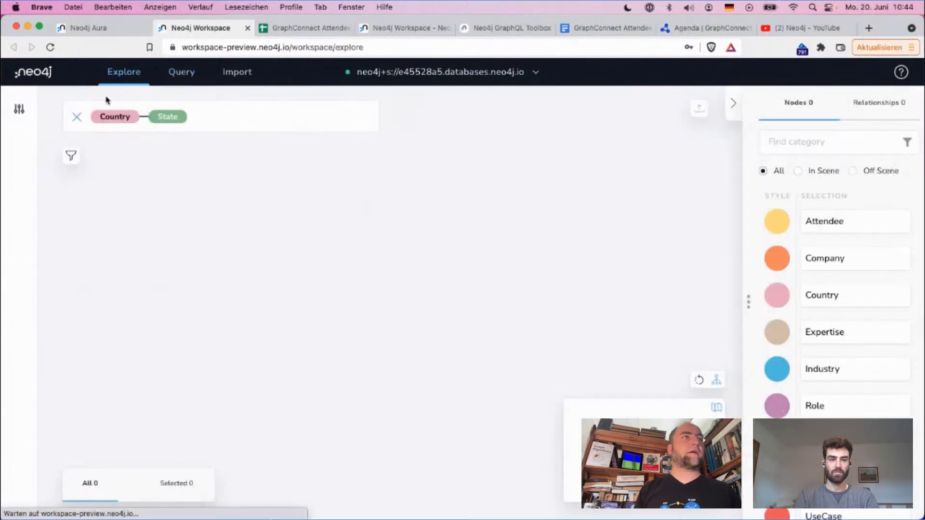
Refresh the Attendee Graph perspective so it matches the current database contents.
click(19, 109)
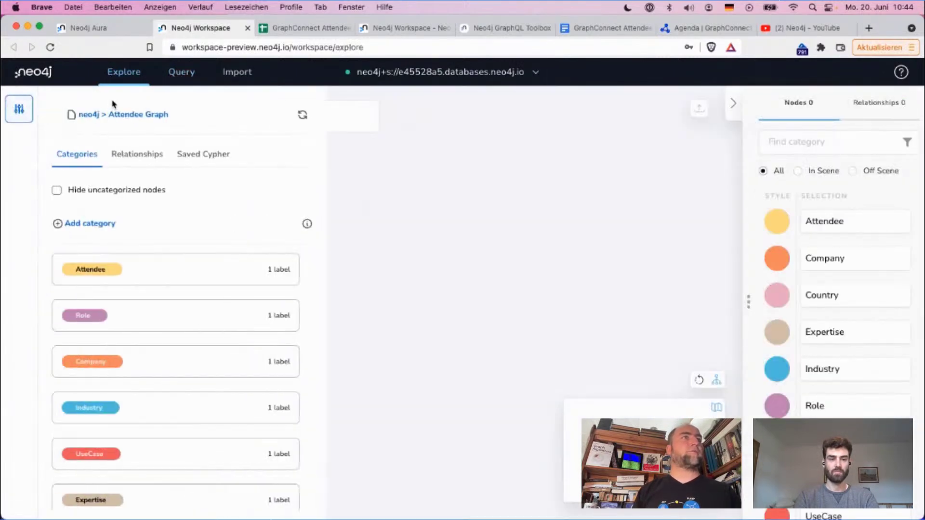
click(301, 116)
click(600, 360)
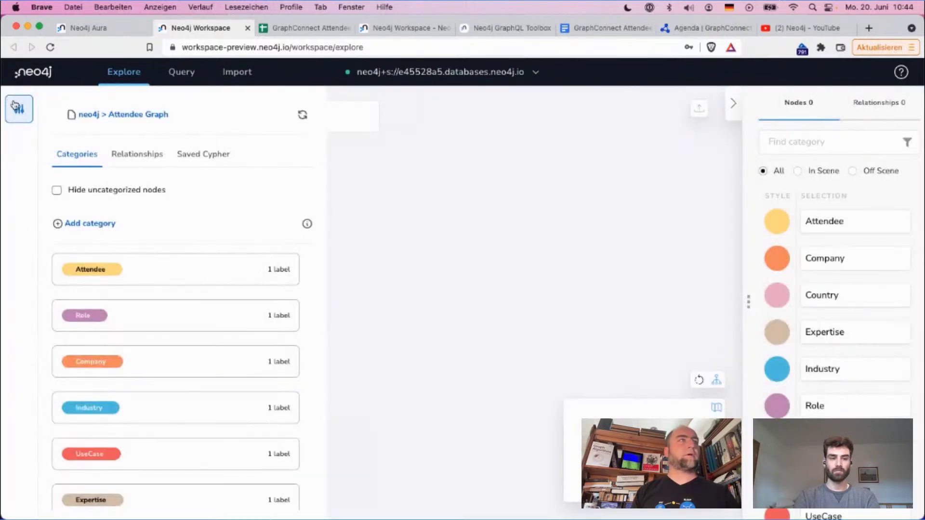
click(15, 106)
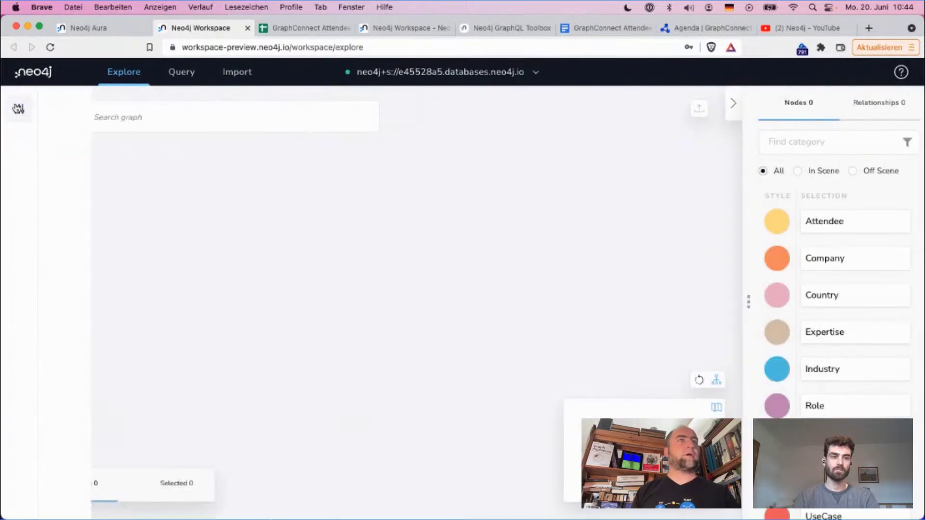
Try to graph the Attendee—Attendee pattern in the scene and clear the scene.
click(147, 116)
text(AT)
key(BackSpace)
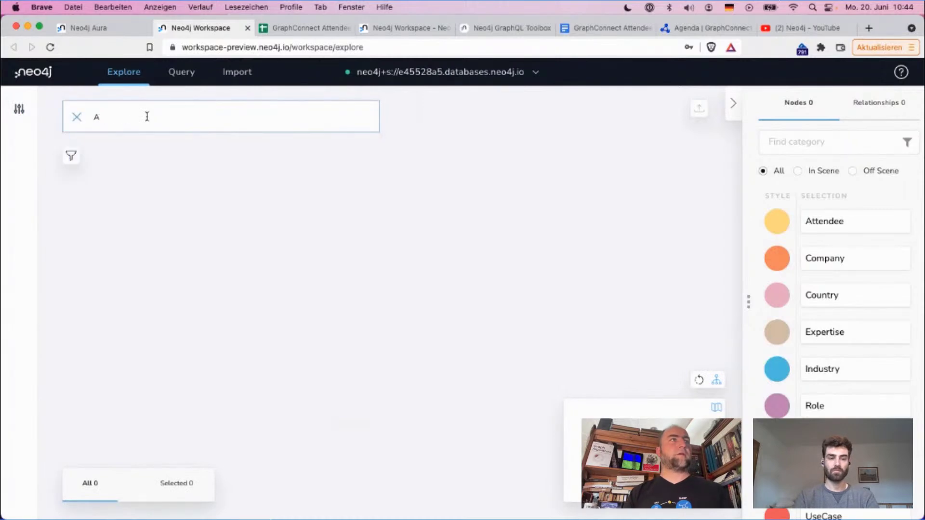
text(teene)
key(BackSpace)
key(BackSpace)
key(BackSpace)
key(BackSpace)
key(BackSpace)
text(tte)
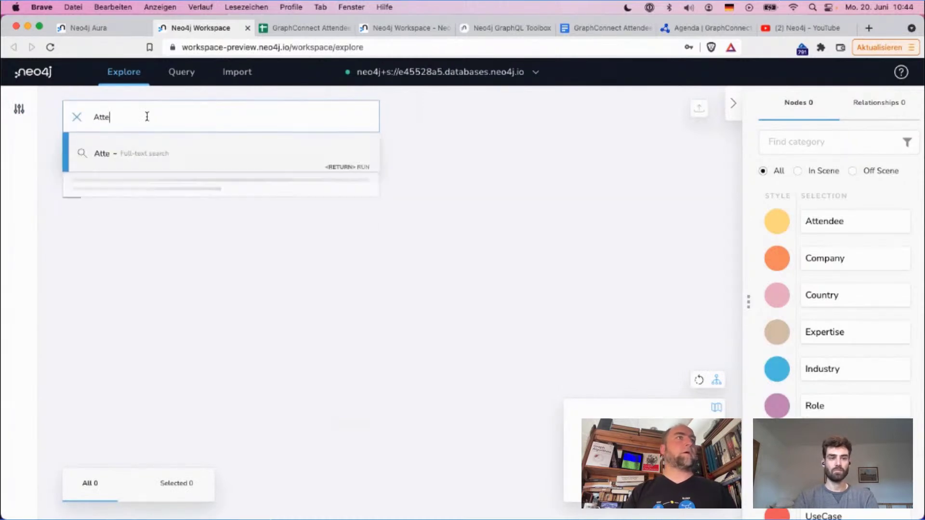
click(148, 152)
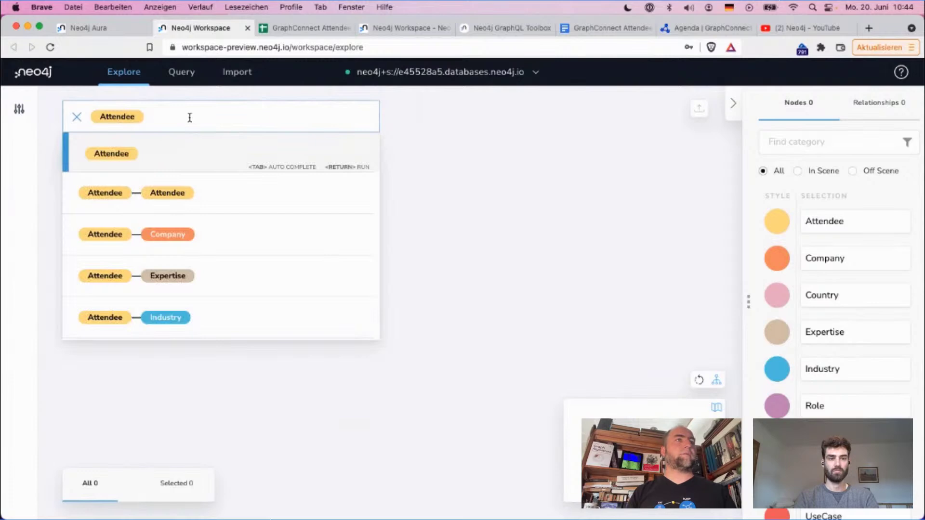
click(236, 209)
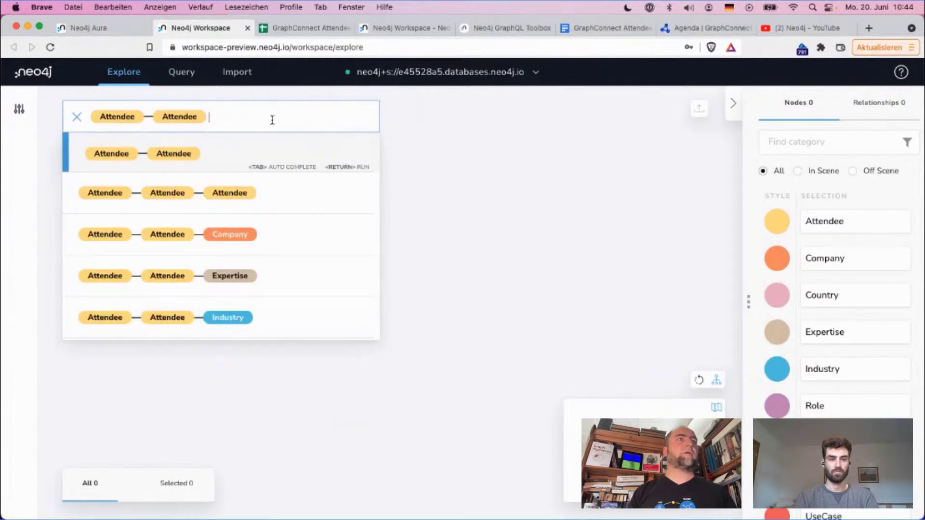
key(Return)
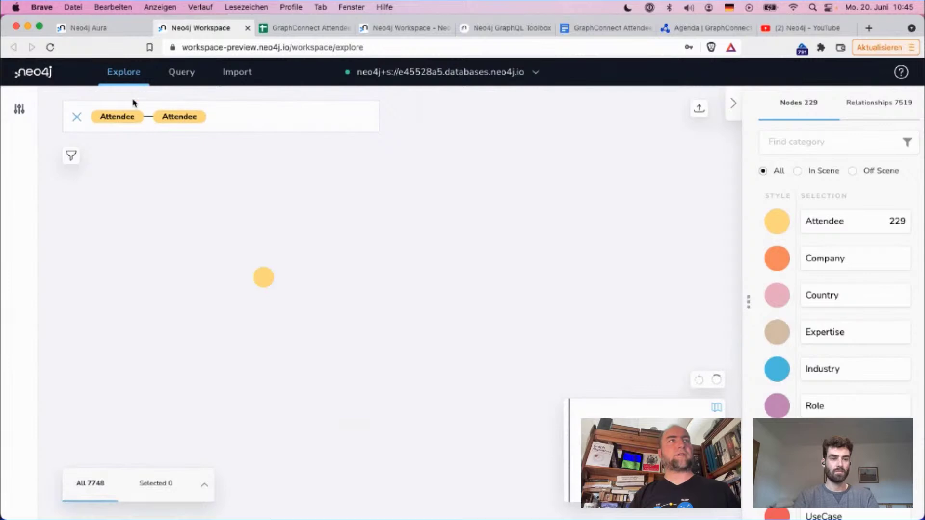
right_click(506, 260)
click(564, 403)
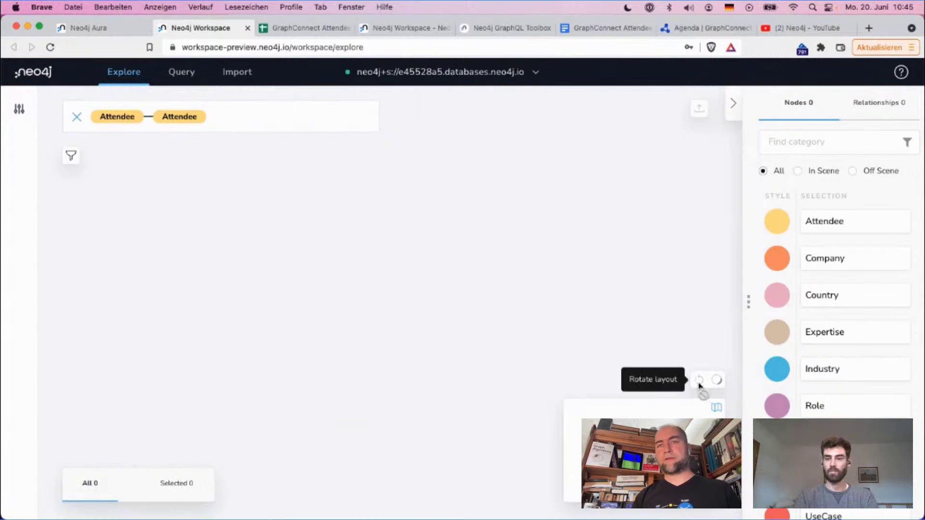
click(716, 409)
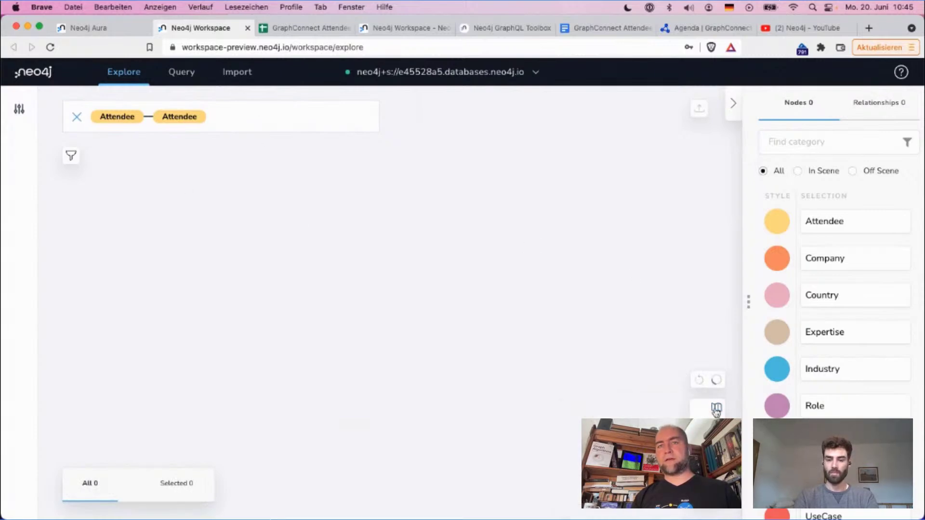
click(717, 409)
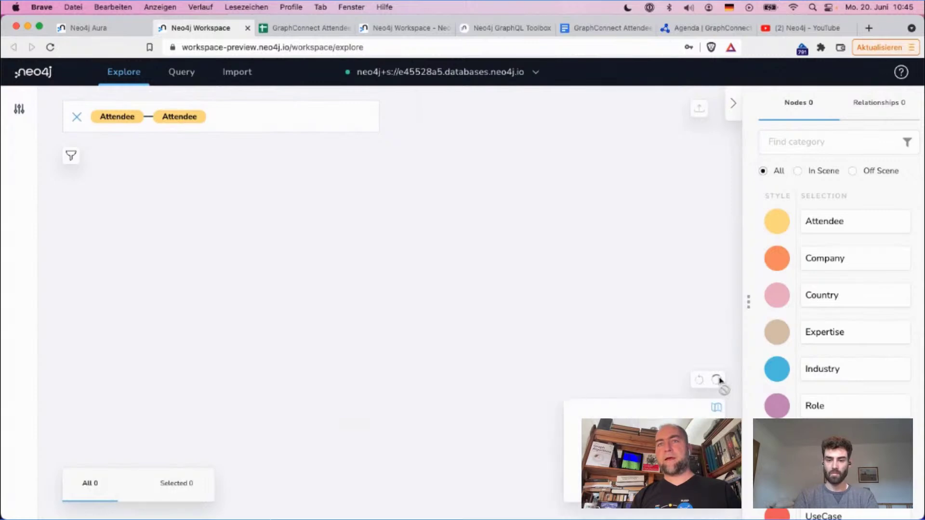
click(731, 104)
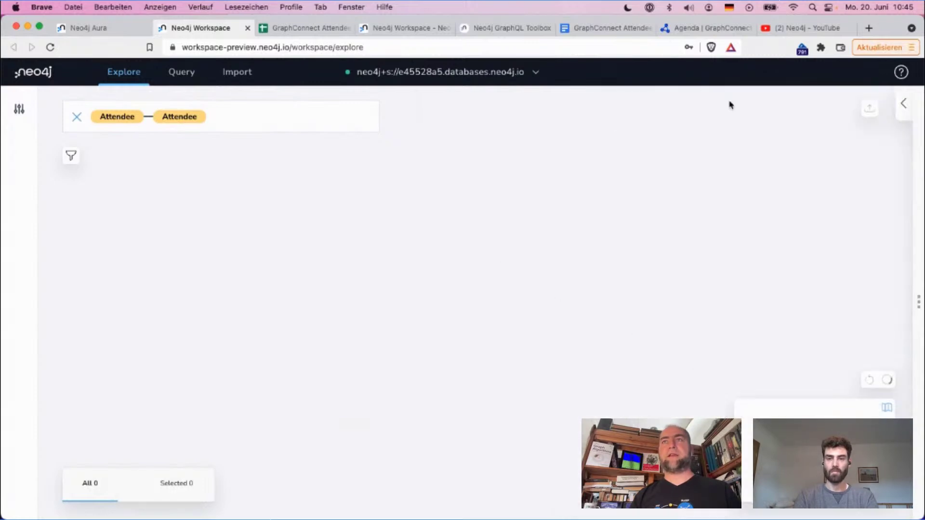
click(905, 104)
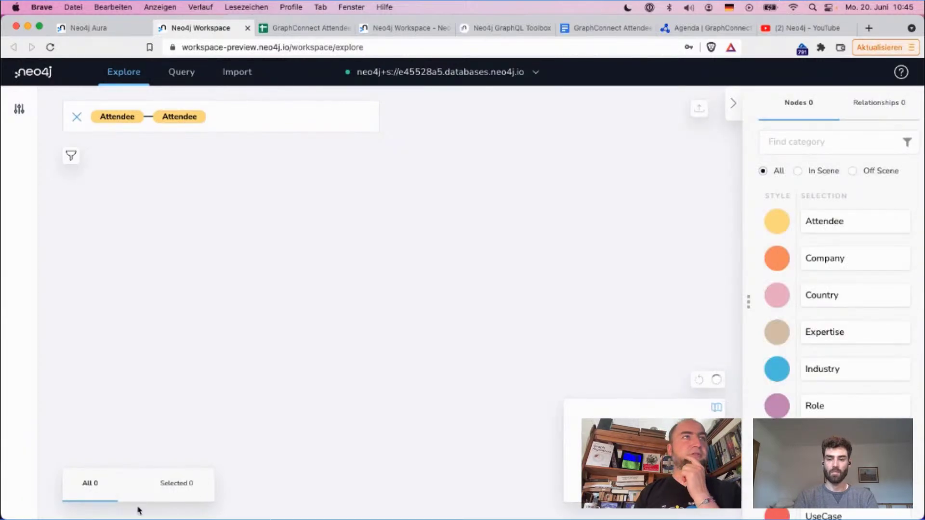
Try to graph the Attendee—SIMILAR—Attendee pattern in place of the previous graph search.
click(75, 117)
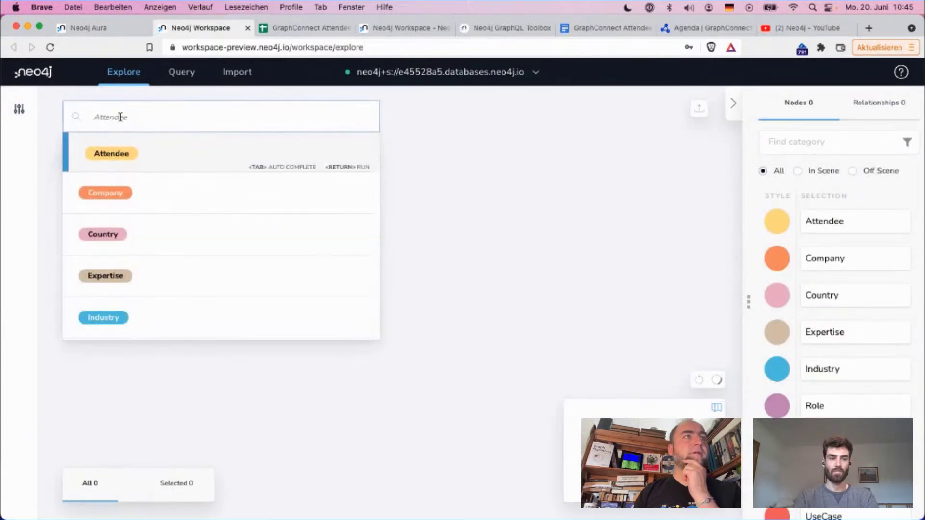
text(At)
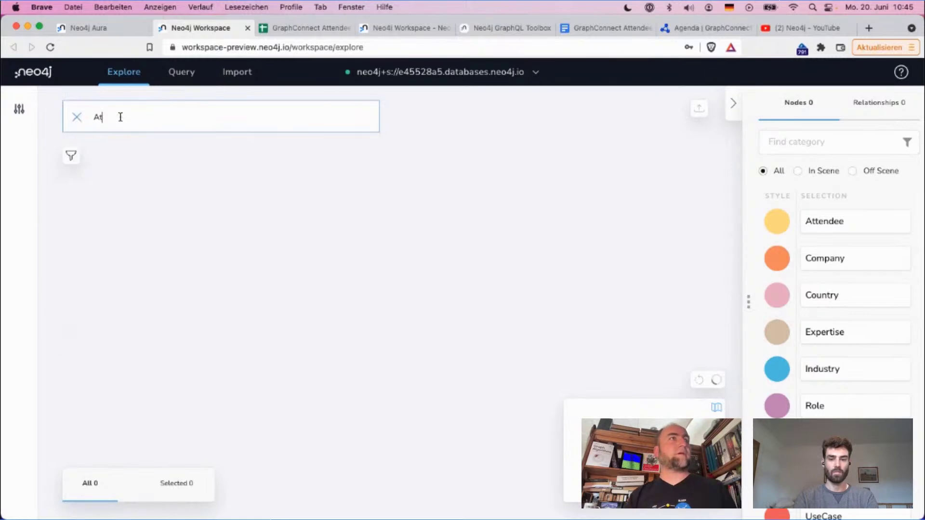
key(Tab)
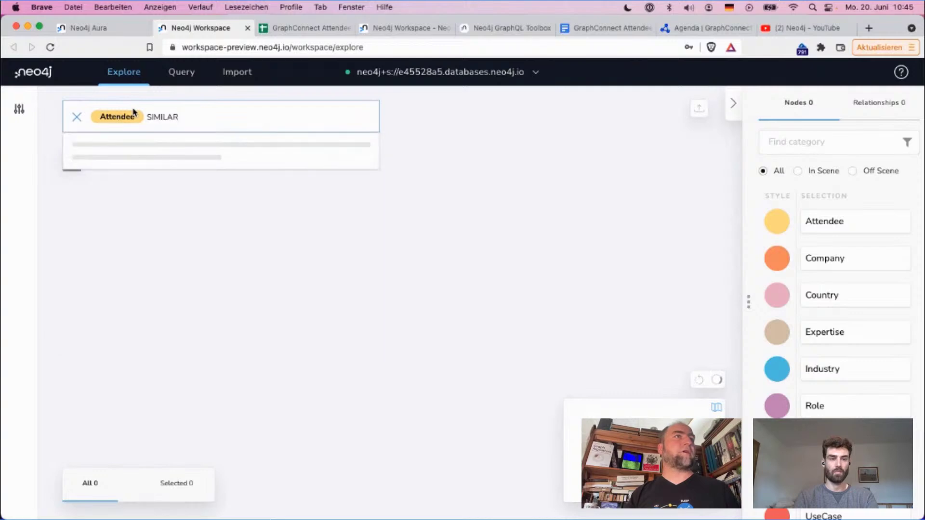
key(Tab)
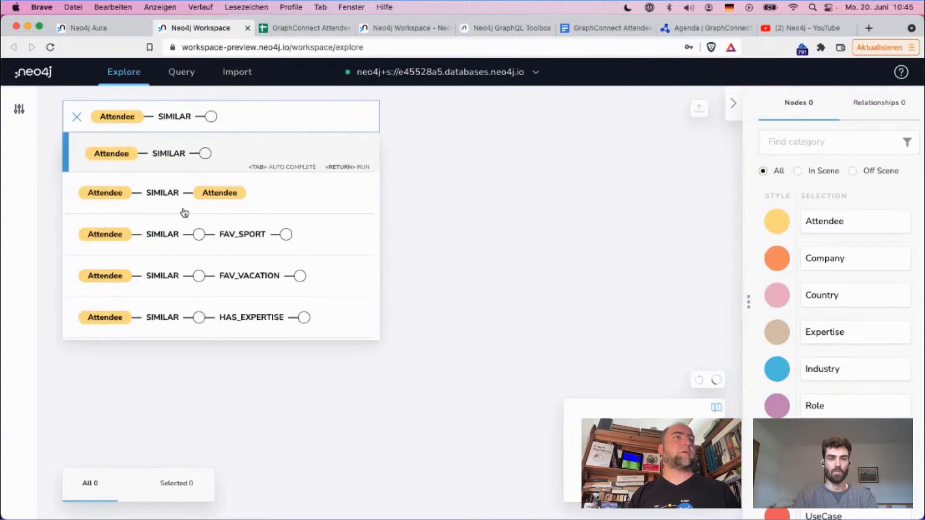
click(268, 201)
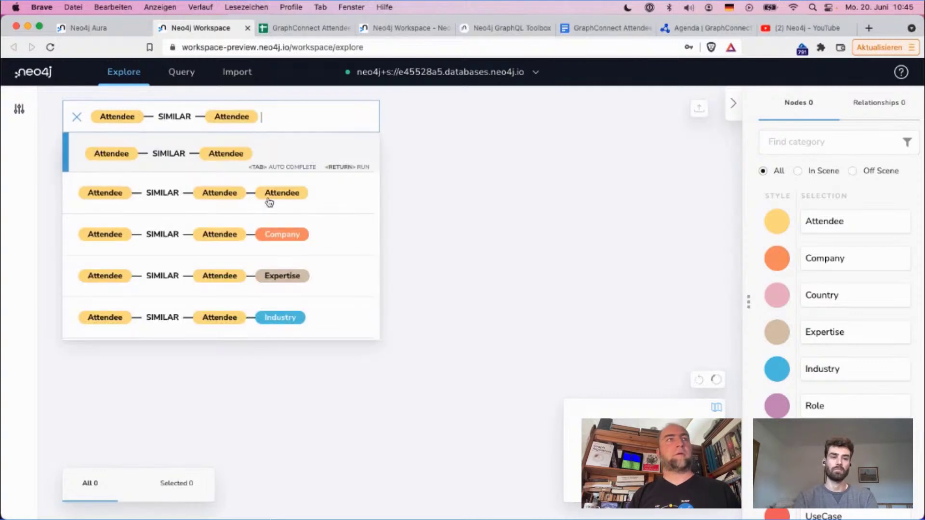
key(Return)
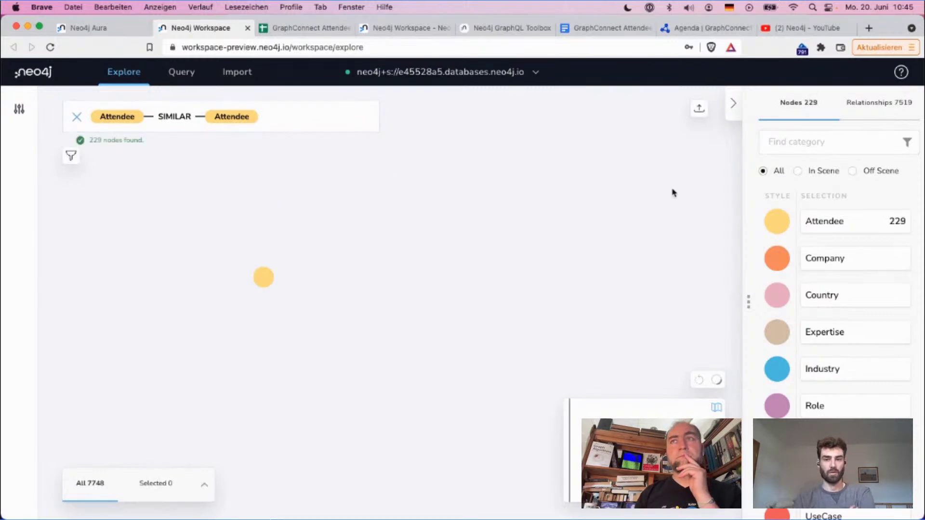
Remove the SIMILAR type name from the SIMILAR relationships' caption, keeping only weight as their text.
click(889, 104)
scroll(830, 270, down, 3)
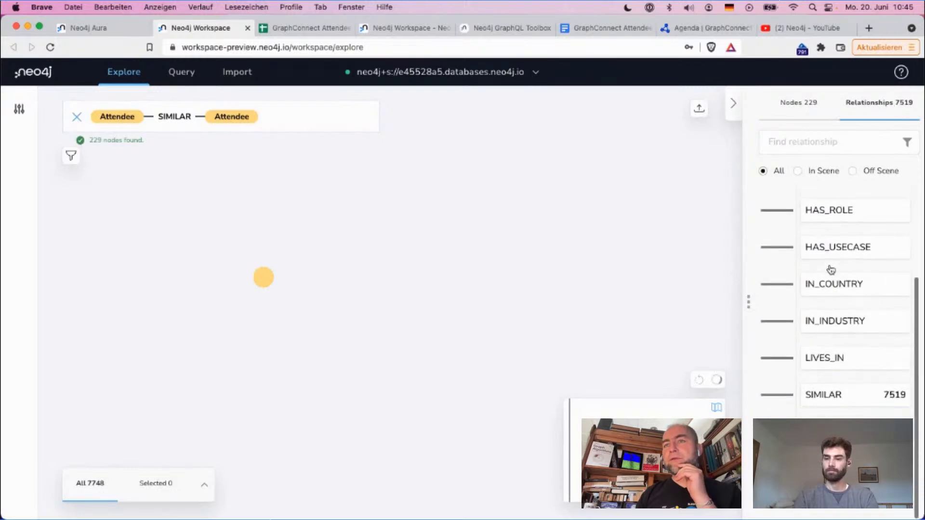
click(814, 399)
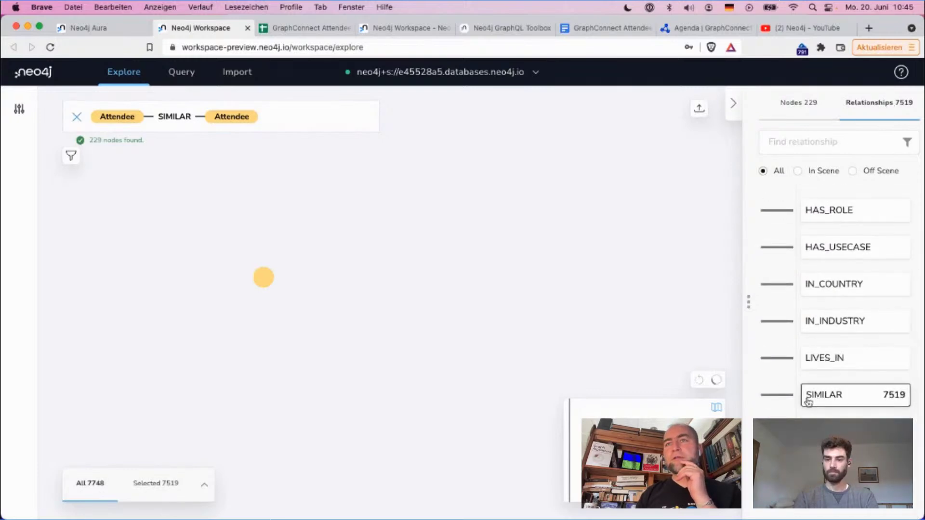
click(777, 399)
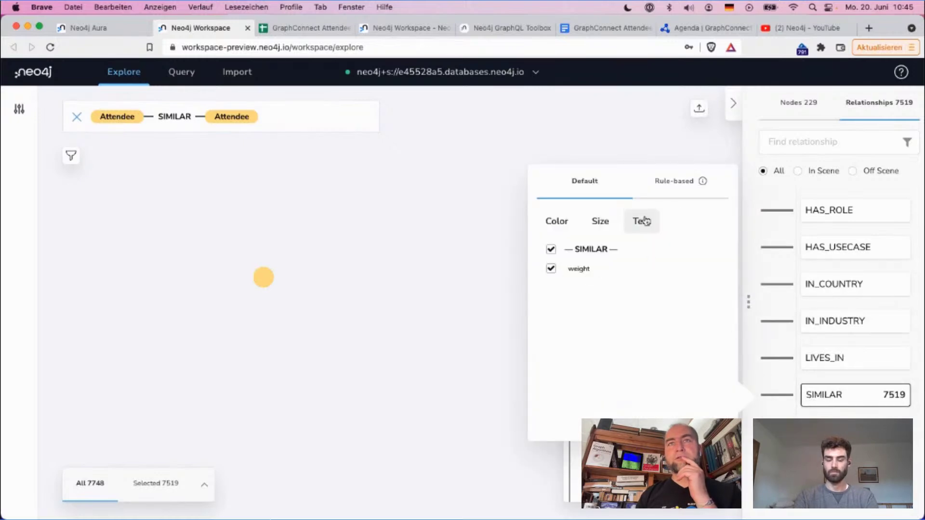
click(551, 249)
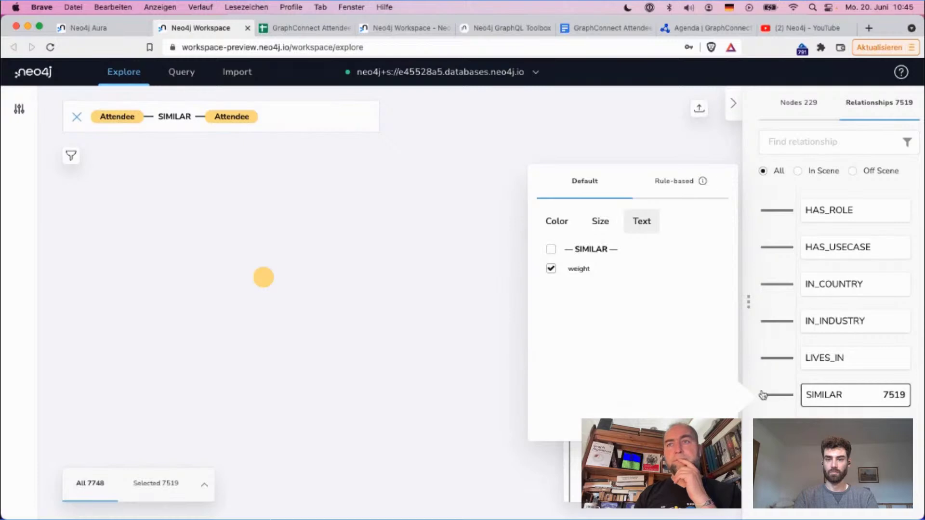
click(443, 309)
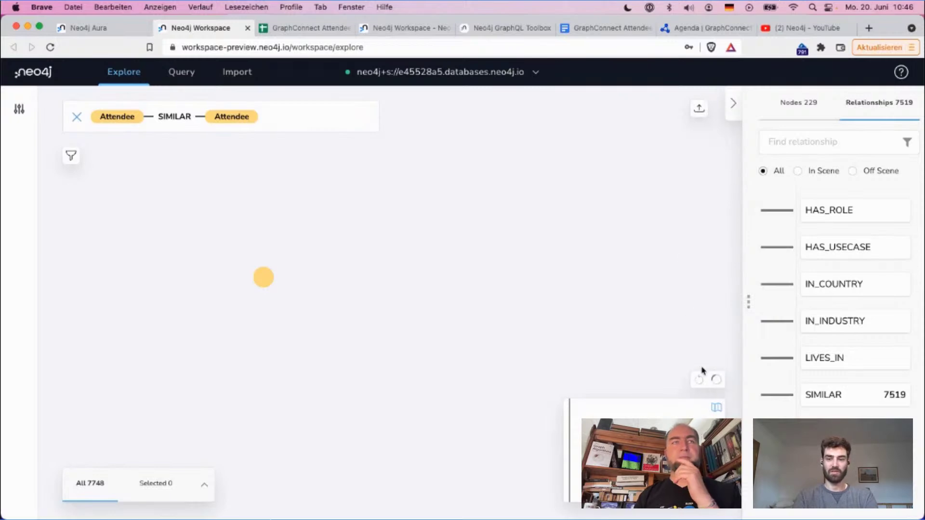
Reload the workspace page and start a new scene instead of restoring the previous one.
key(super+r)
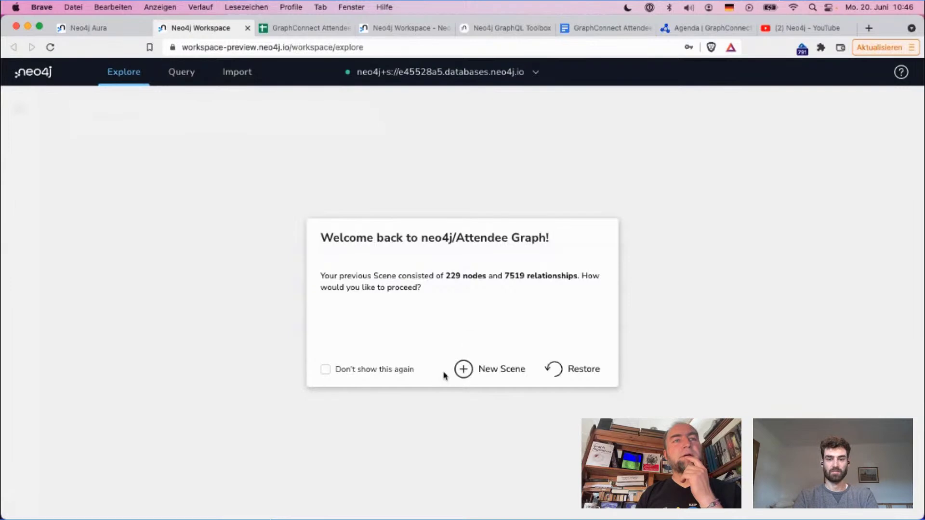
click(517, 376)
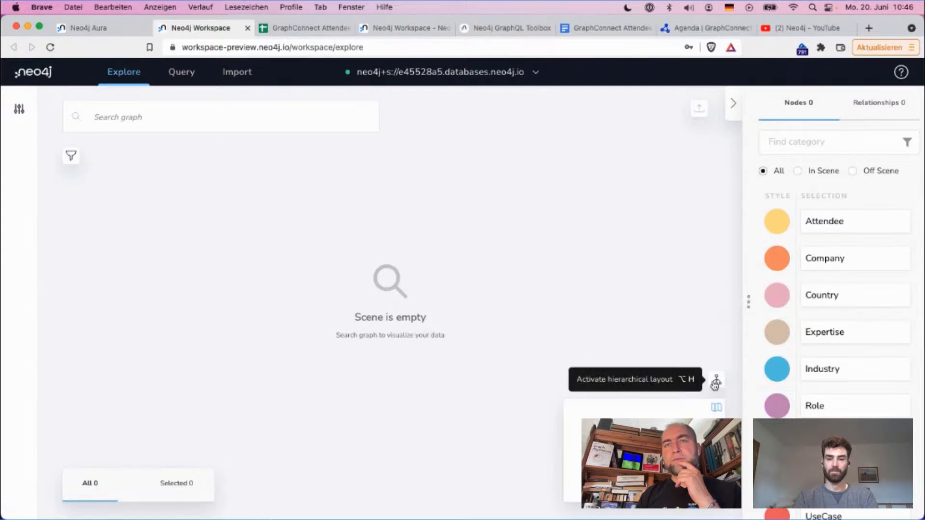
Search the graph for the Attendee—Attendee pattern and visualize it in the new scene.
click(194, 107)
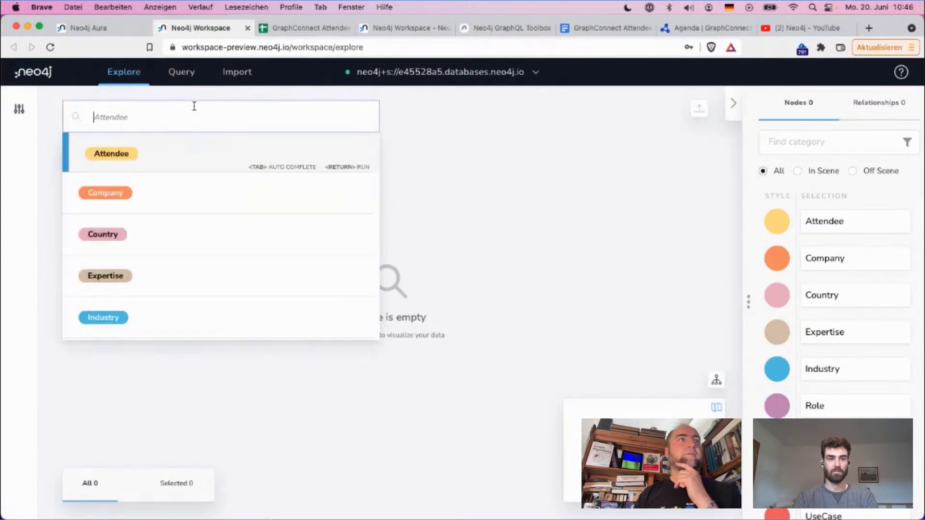
click(191, 139)
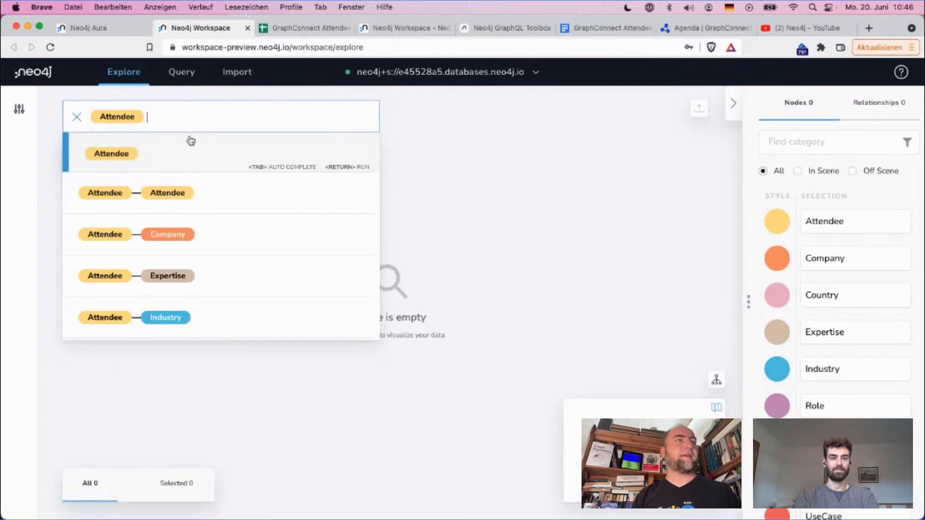
click(234, 189)
key(Return)
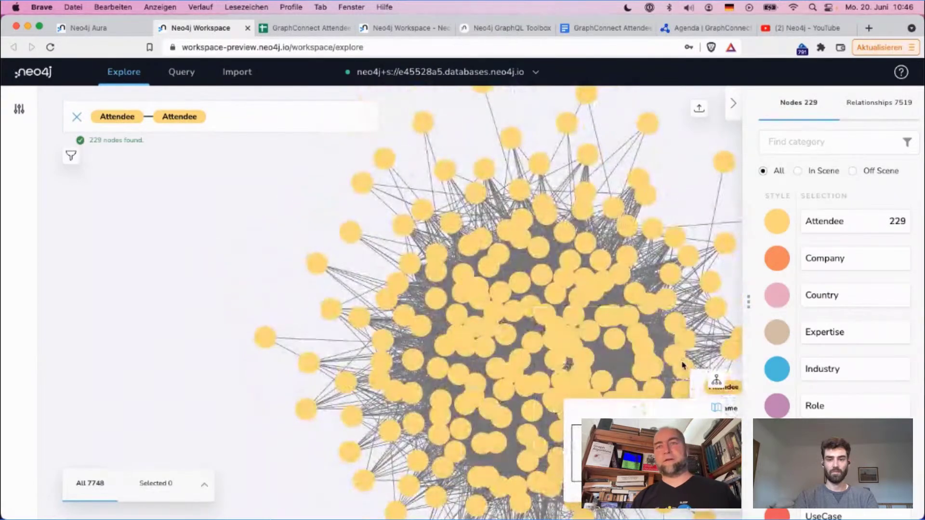
Examine the attendee network up close, including node captions and relationship weights, and as a whole.
scroll(587, 300, up, 5)
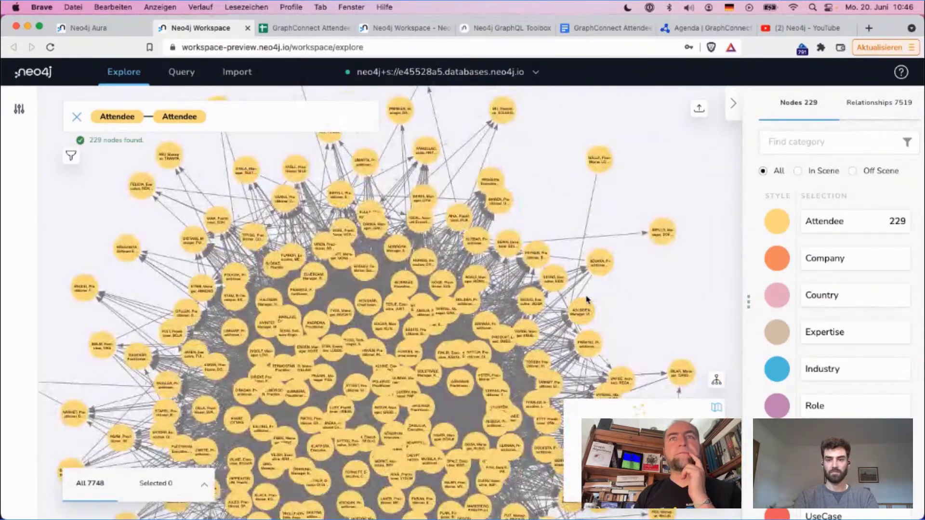
scroll(586, 303, up, 5)
scroll(584, 298, up, 5)
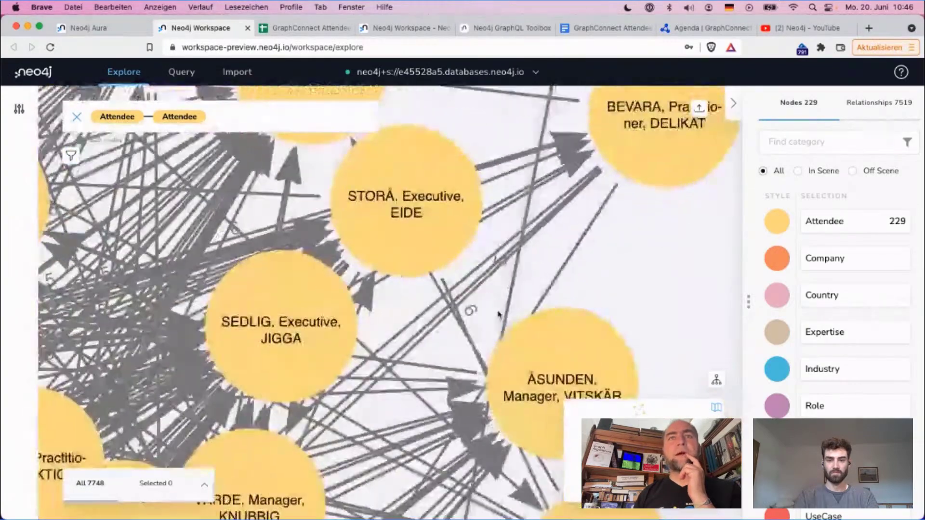
scroll(682, 221, down, 5)
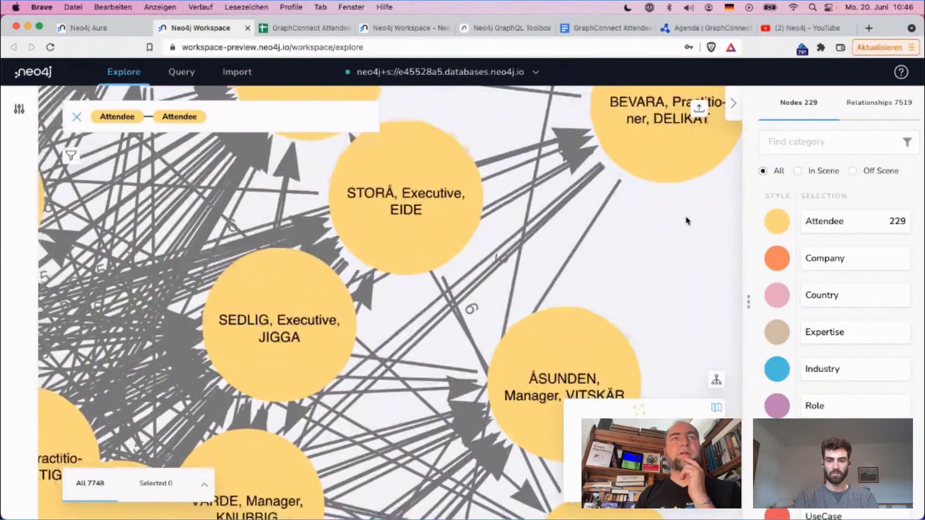
scroll(687, 221, down, 5)
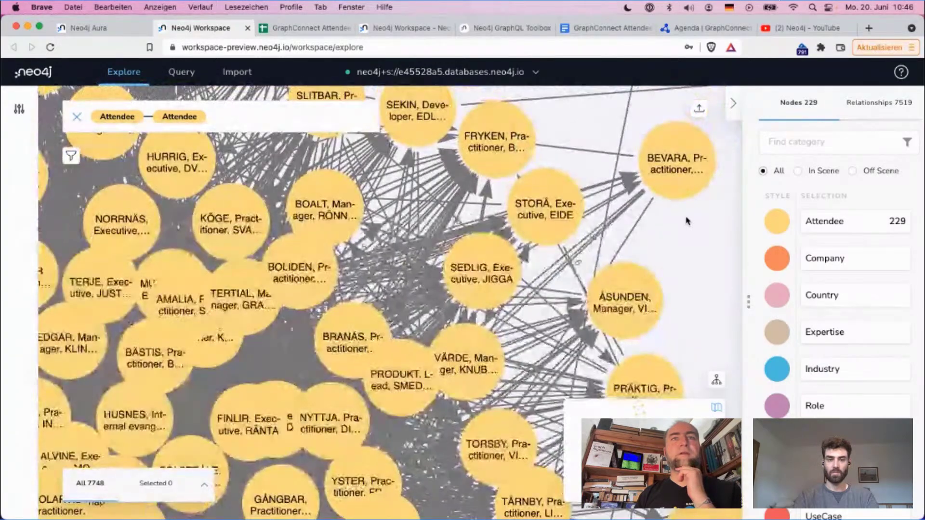
scroll(688, 221, down, 3)
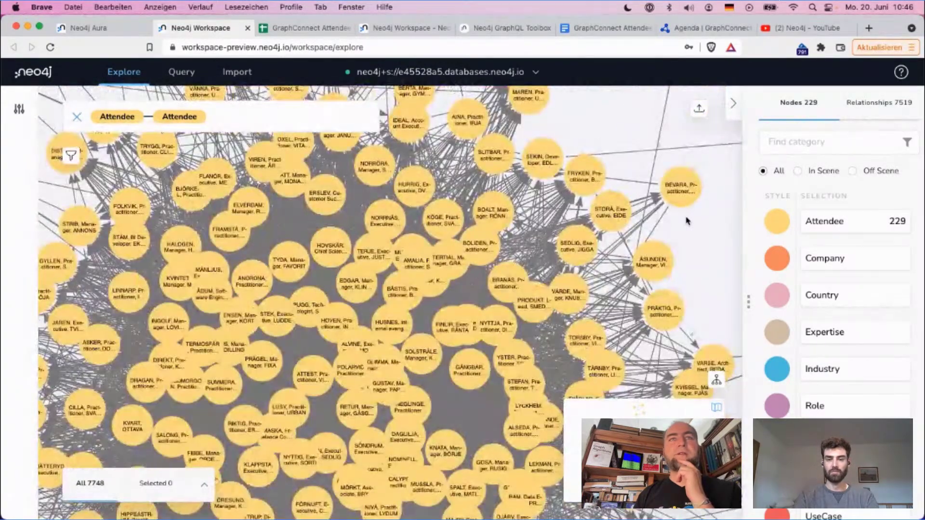
scroll(688, 220, down, 8)
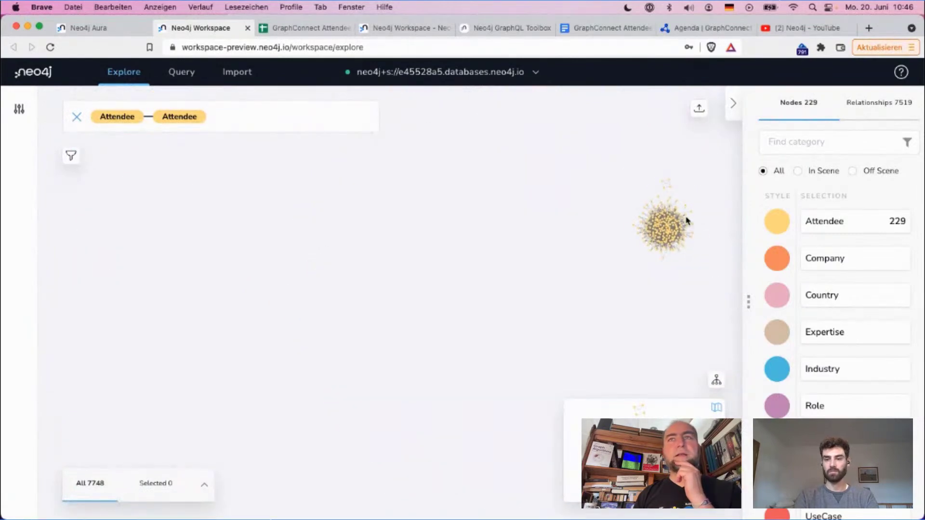
Add a scene filter on the SIMILAR relationships' weight property using the between condition.
scroll(687, 220, up, 2)
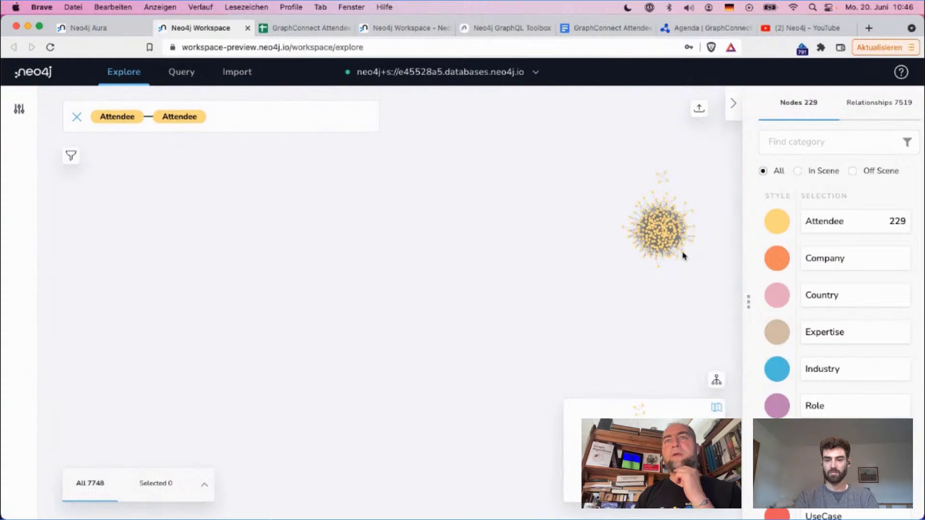
right_click(63, 158)
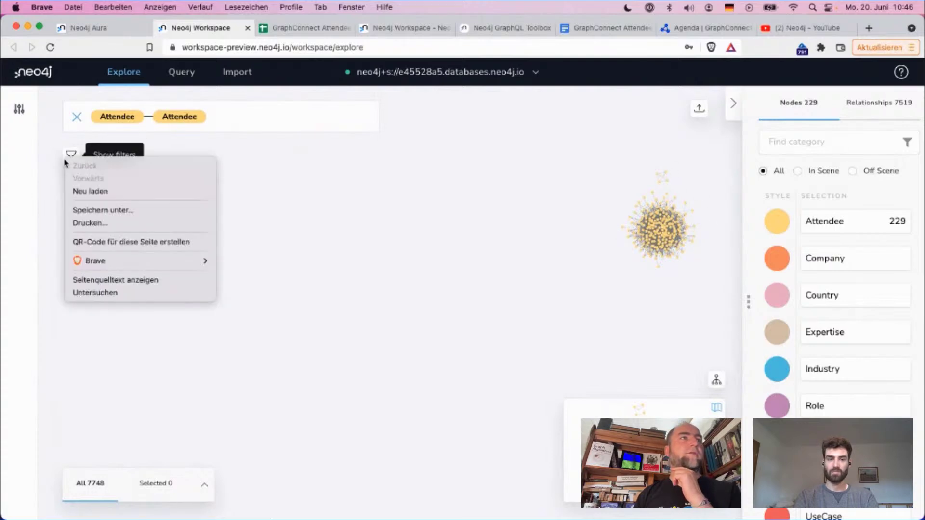
click(103, 145)
click(71, 155)
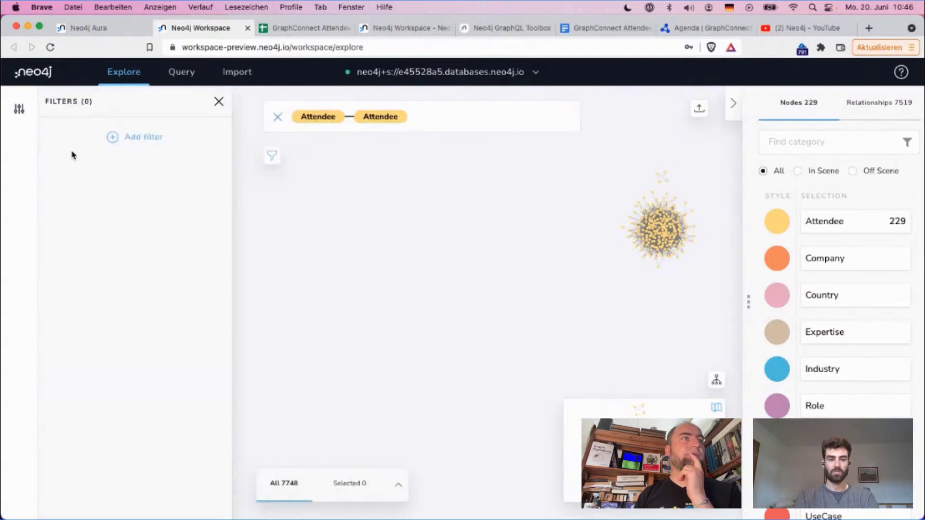
click(132, 138)
click(93, 212)
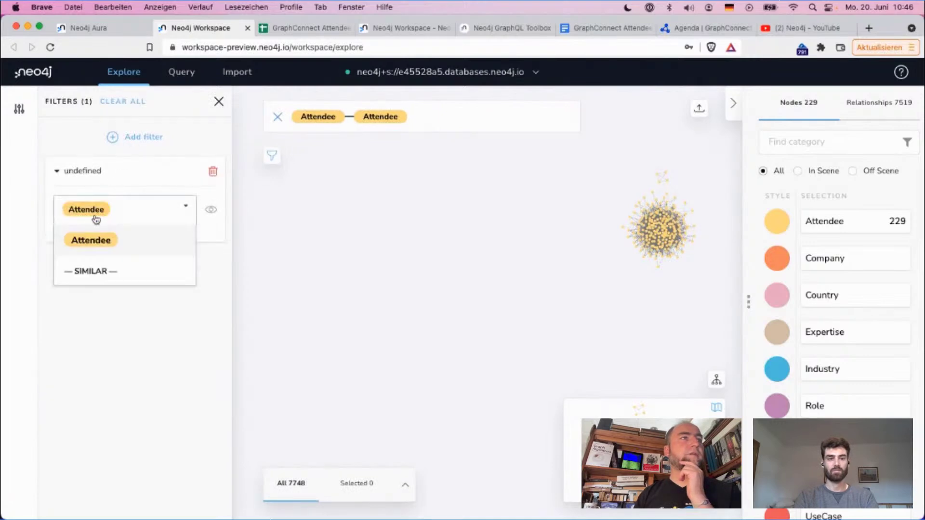
click(87, 272)
click(89, 259)
click(90, 285)
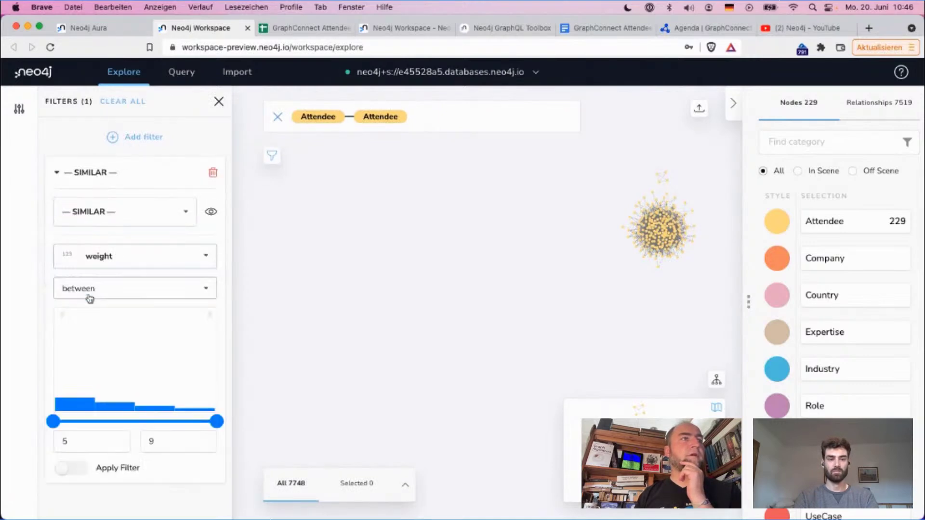
Apply the weight filter with a maximum of 7 and dismiss the filtered elements, then repeat the dismissal with a maximum of 6.
mouse_move(222, 423)
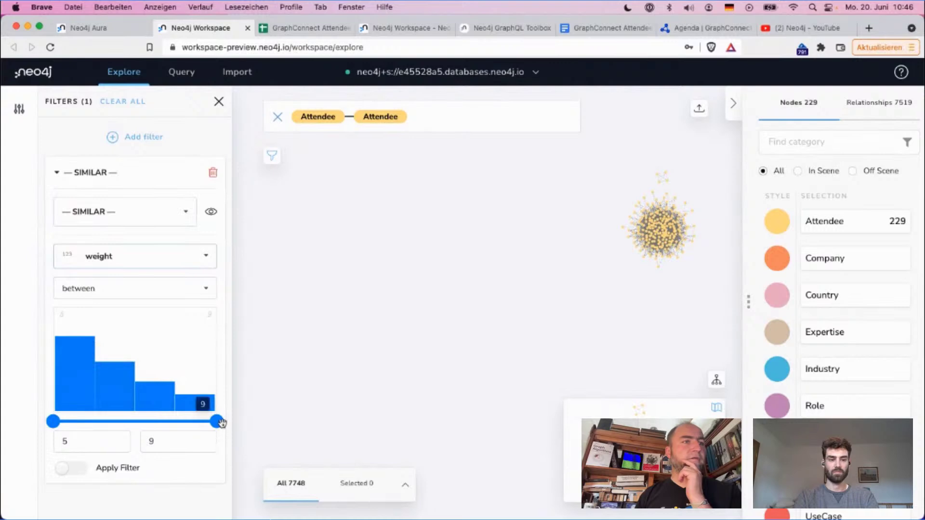
drag(222, 424, 137, 423)
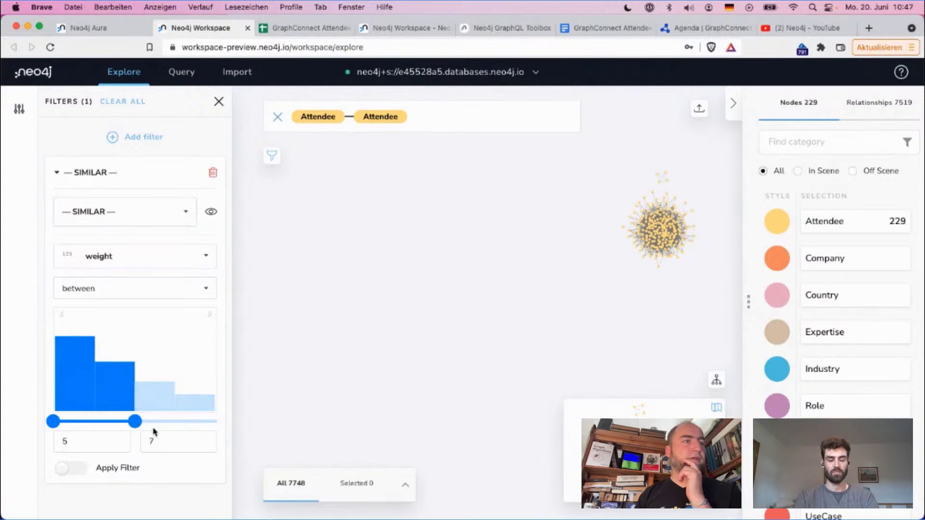
click(82, 470)
click(136, 490)
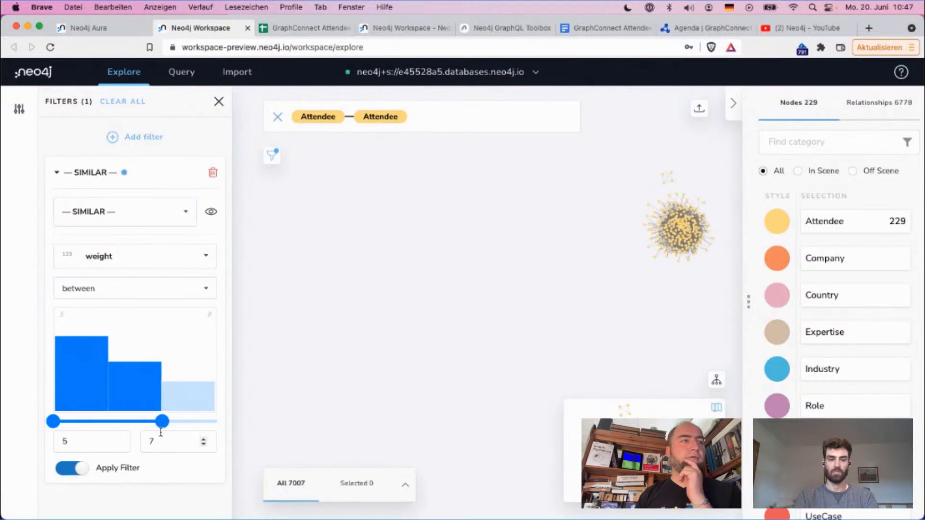
drag(163, 421, 107, 422)
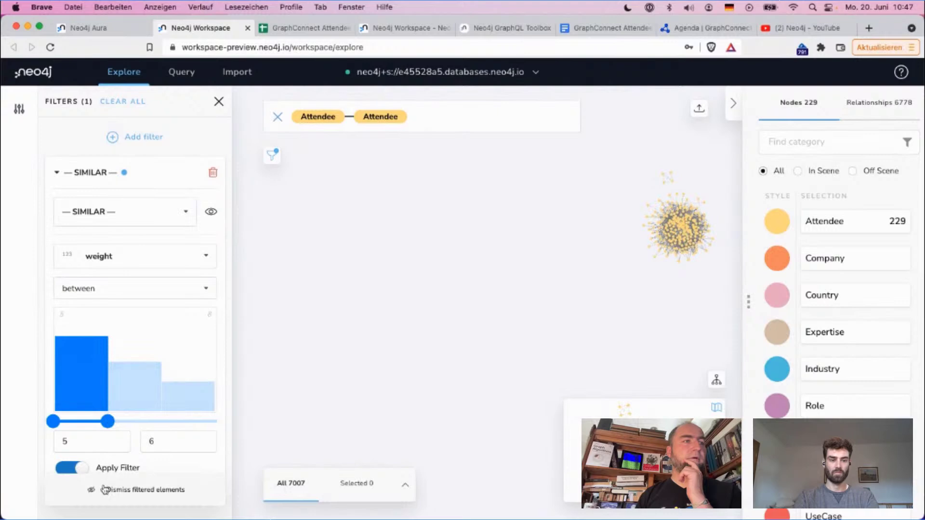
click(105, 491)
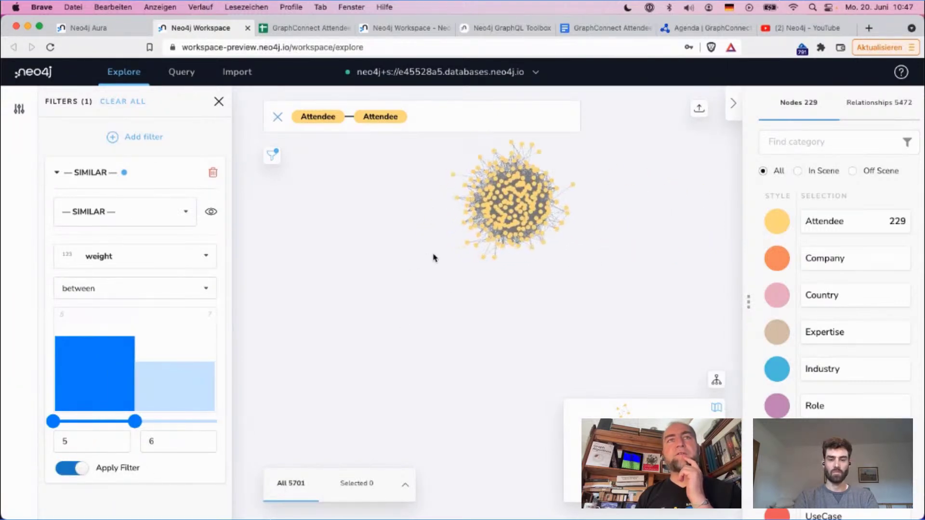
Examine the filtered attendee network up close and as a whole, including the weight of a relationship in its dense core.
scroll(542, 196, up, 5)
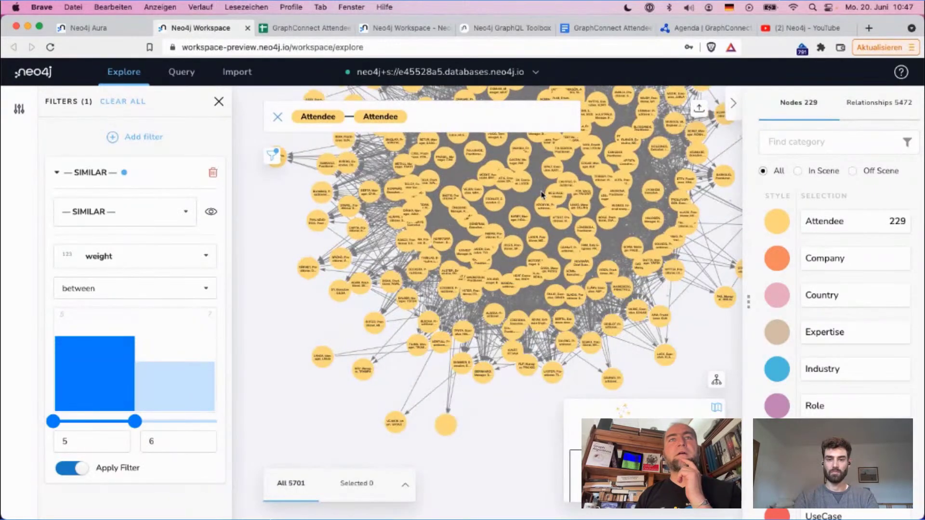
scroll(542, 195, up, 2)
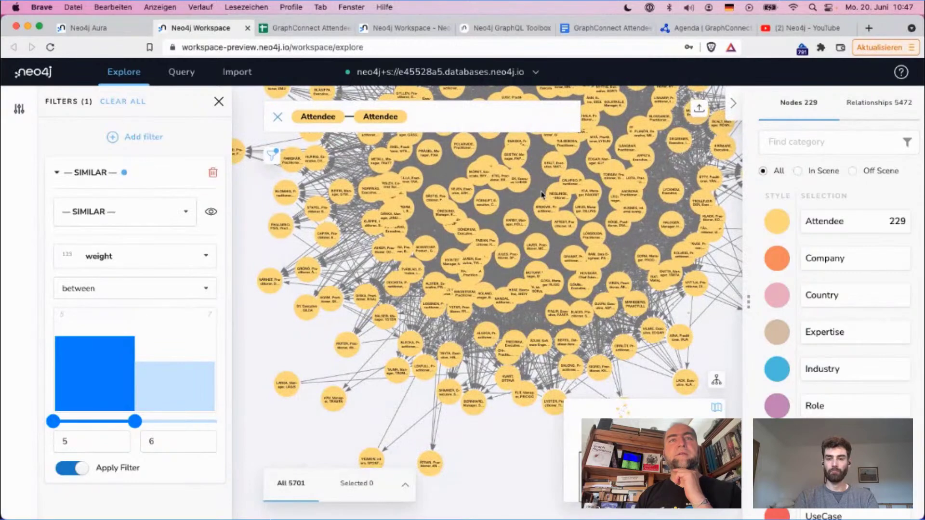
scroll(542, 195, up, 2)
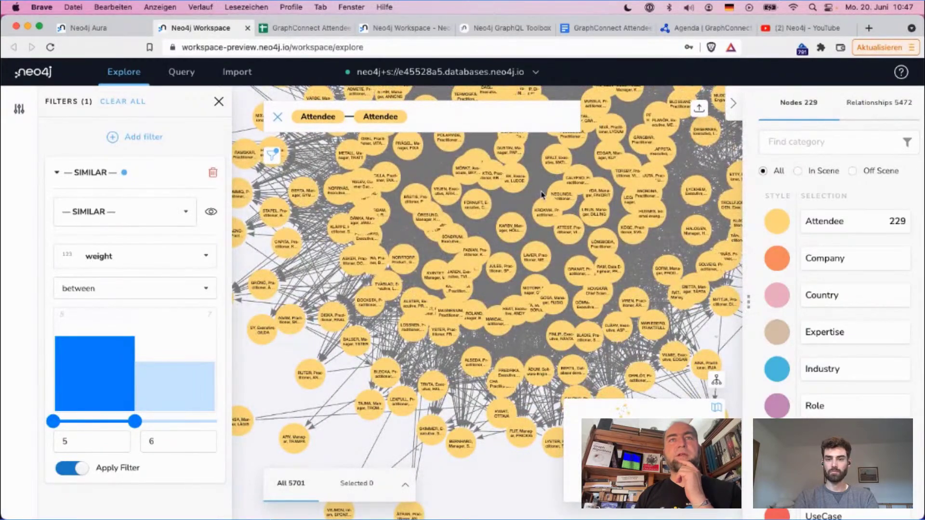
scroll(543, 195, down, 2)
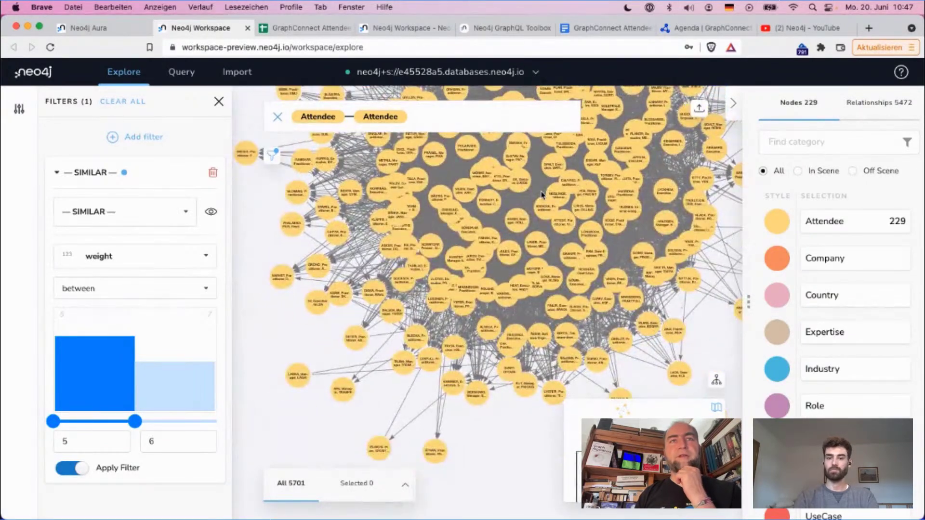
scroll(542, 195, down, 3)
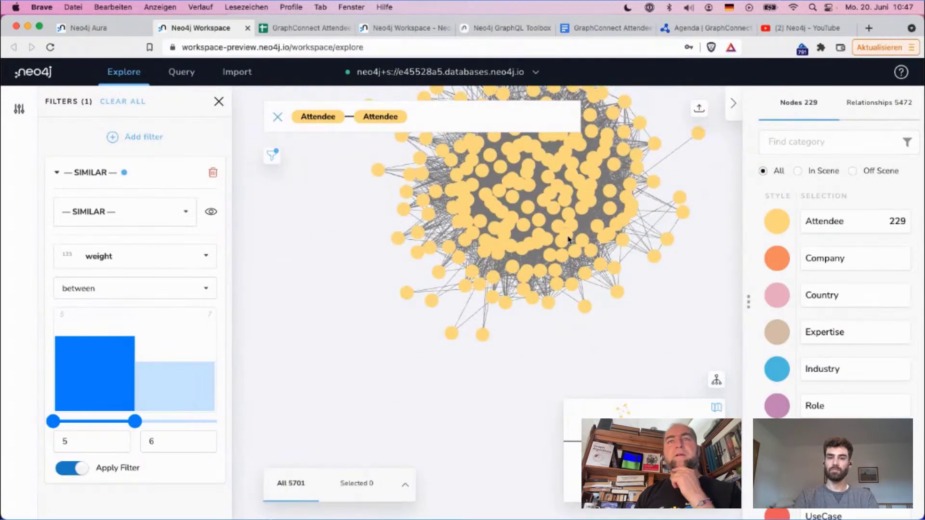
mouse_move(560, 238)
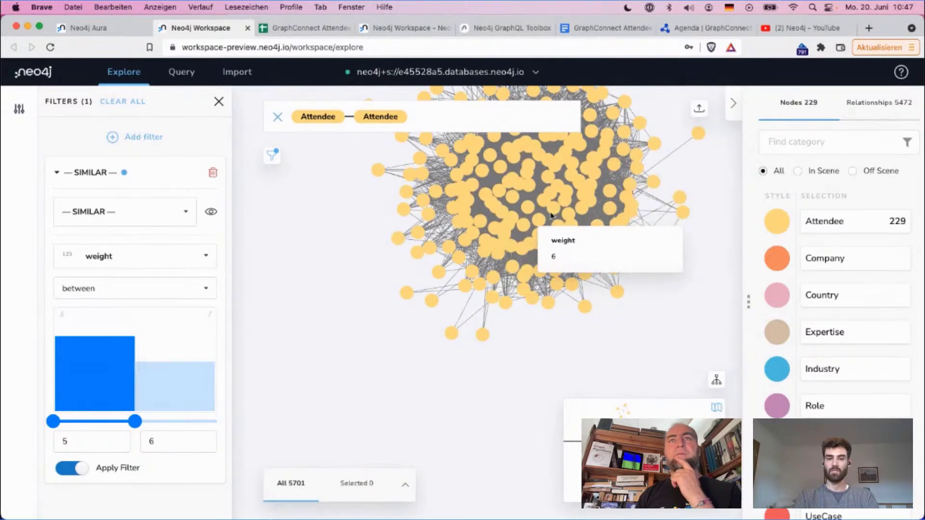
scroll(331, 325, down, 8)
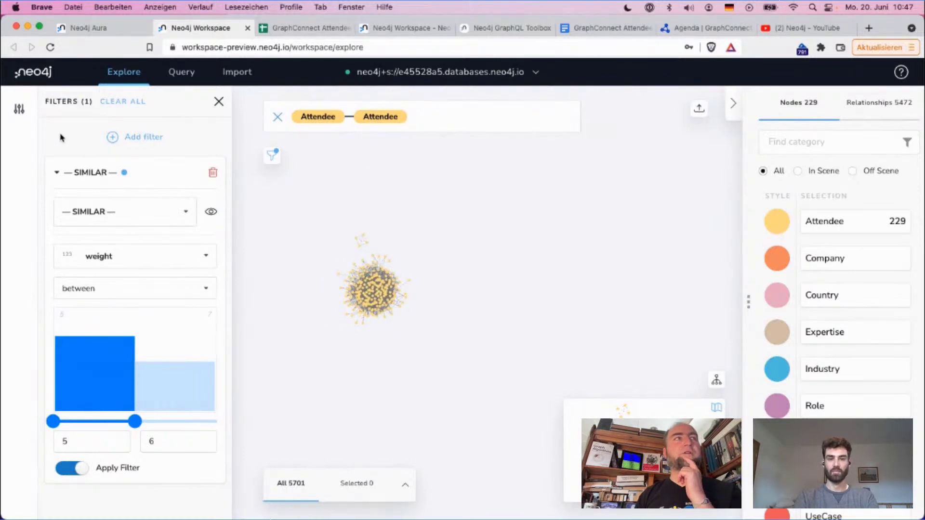
Close the filter settings and bring the whole attendee network into the middle of the scene.
click(18, 109)
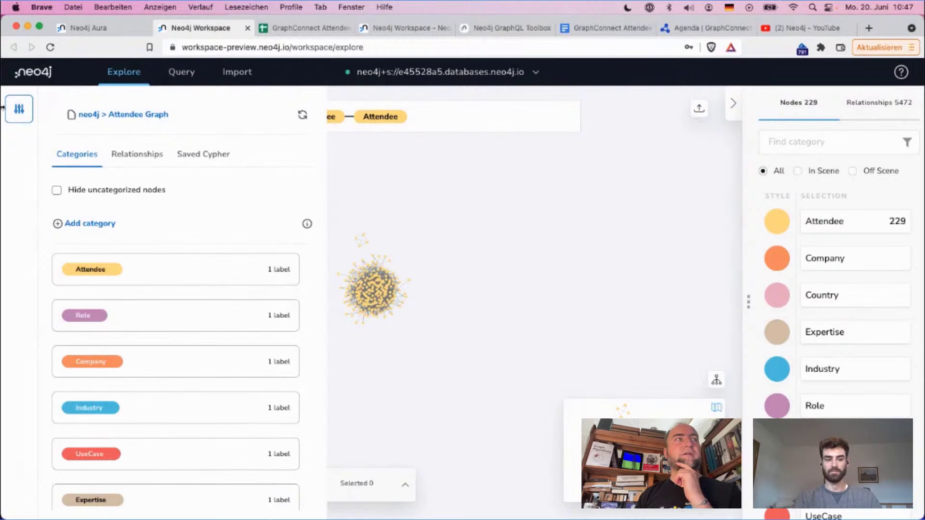
click(31, 116)
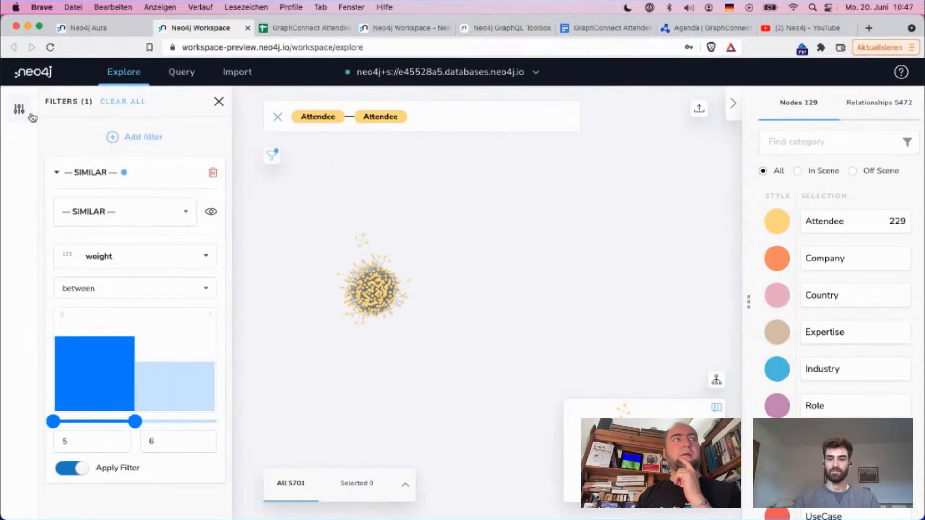
click(219, 102)
scroll(398, 234, up, 5)
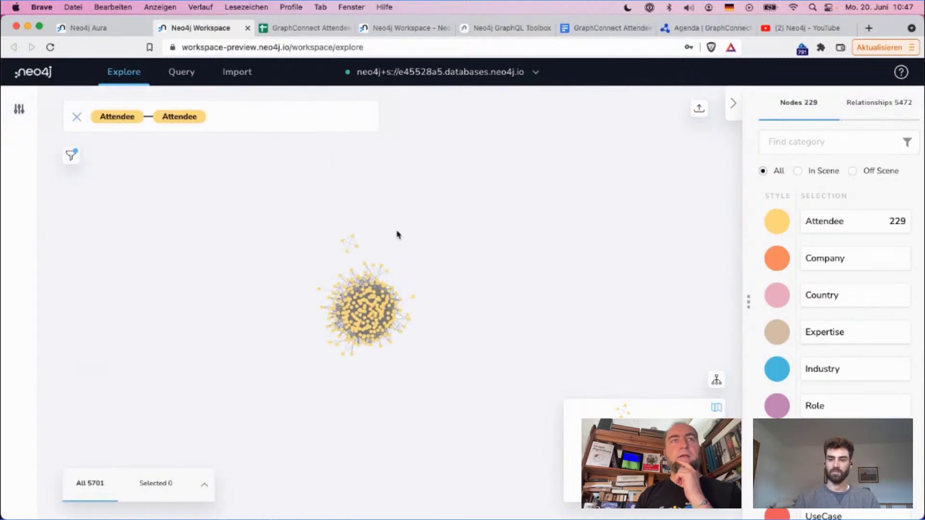
drag(413, 327, 559, 219)
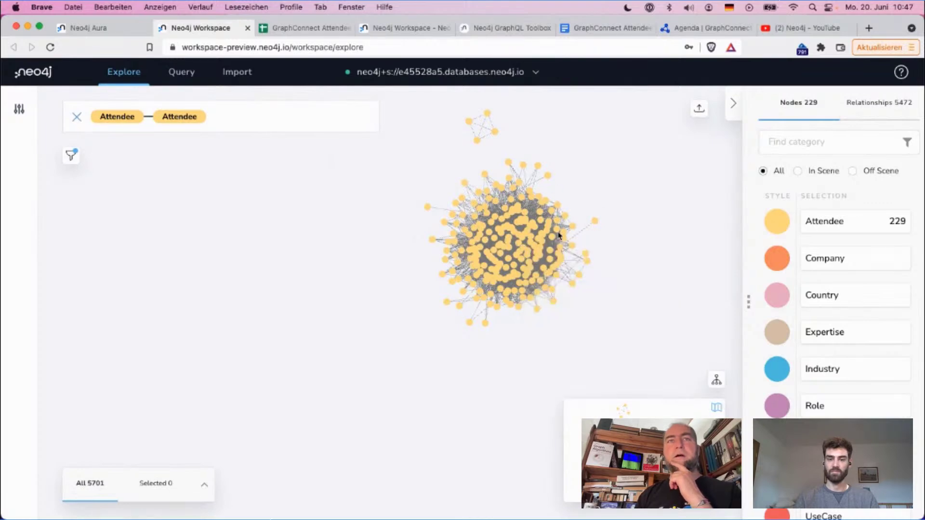
mouse_move(464, 308)
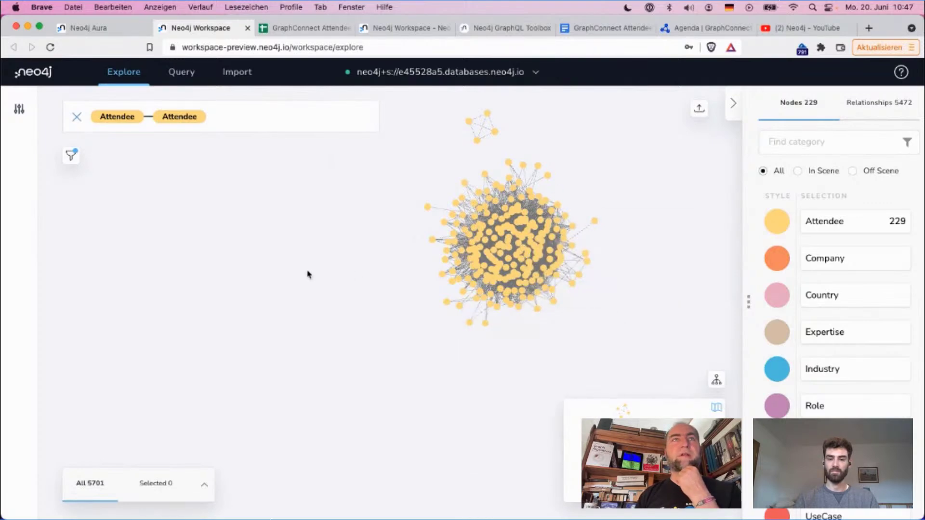
click(182, 72)
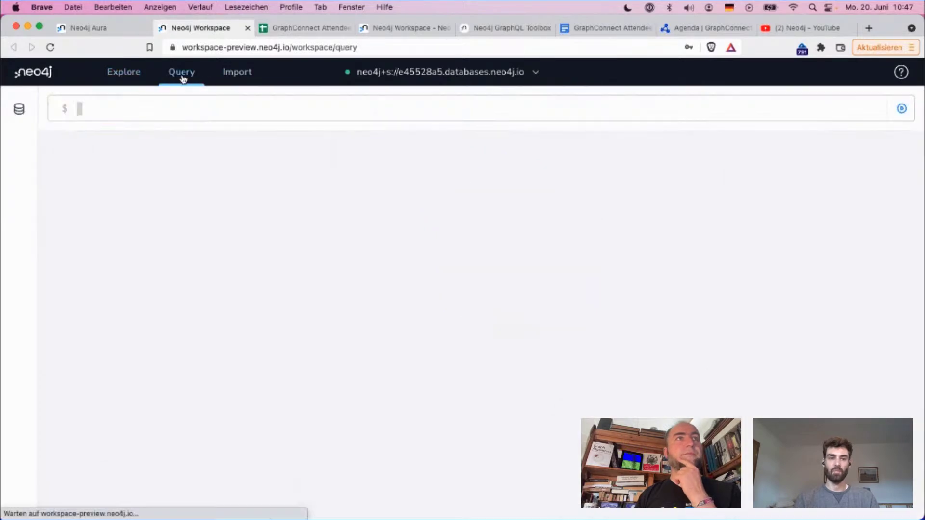
click(133, 83)
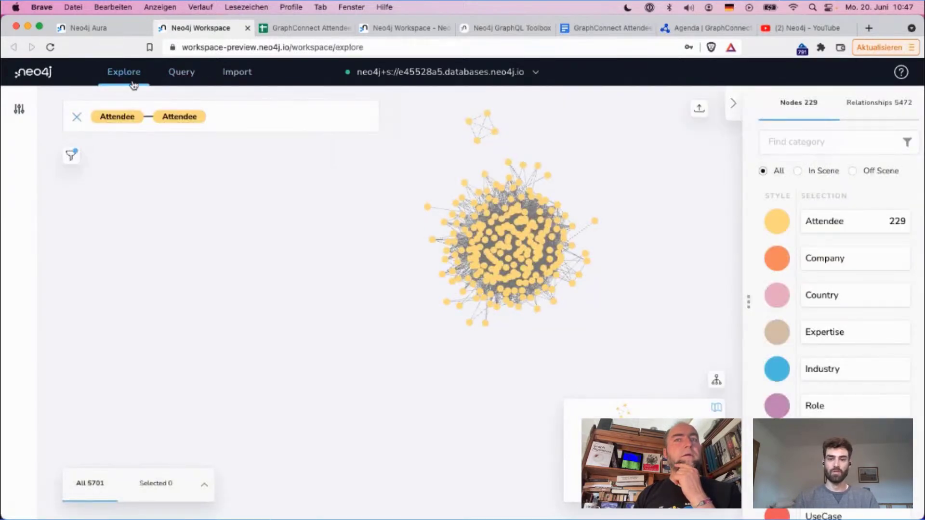
click(697, 111)
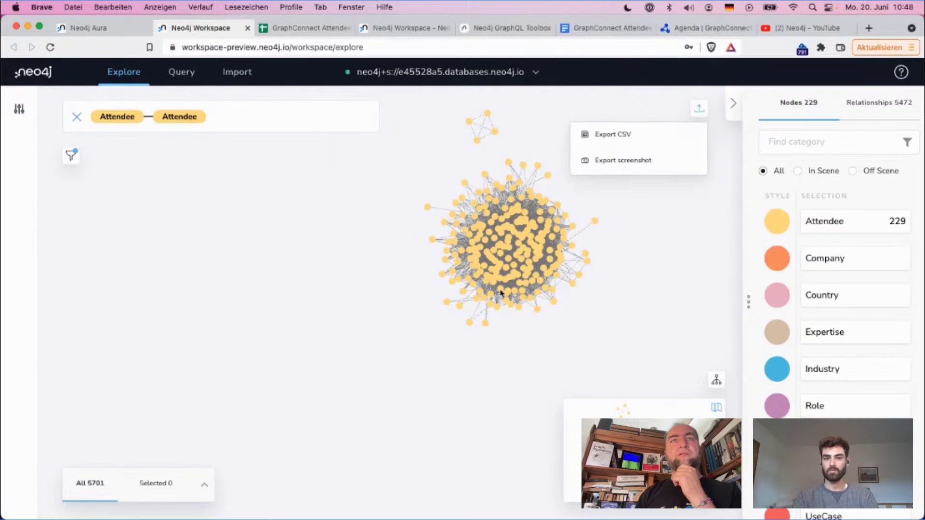
click(639, 209)
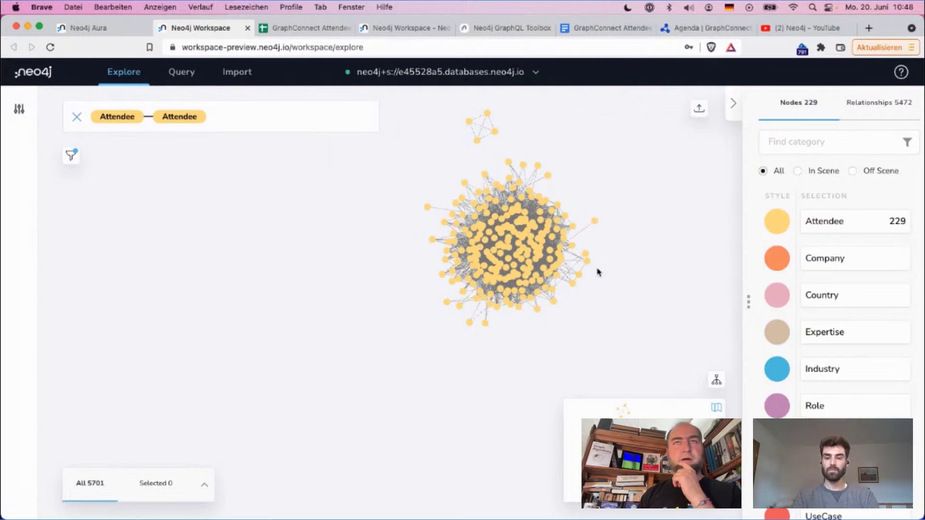
mouse_move(492, 299)
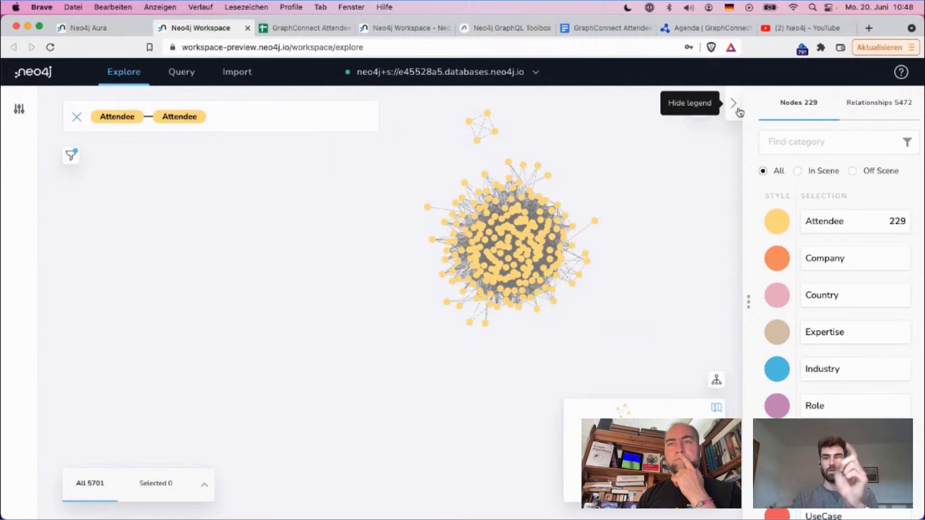
Examine the attendees at the network's outer edge, including their captions and relationship weights, and the network as a whole.
scroll(549, 130, up, 3)
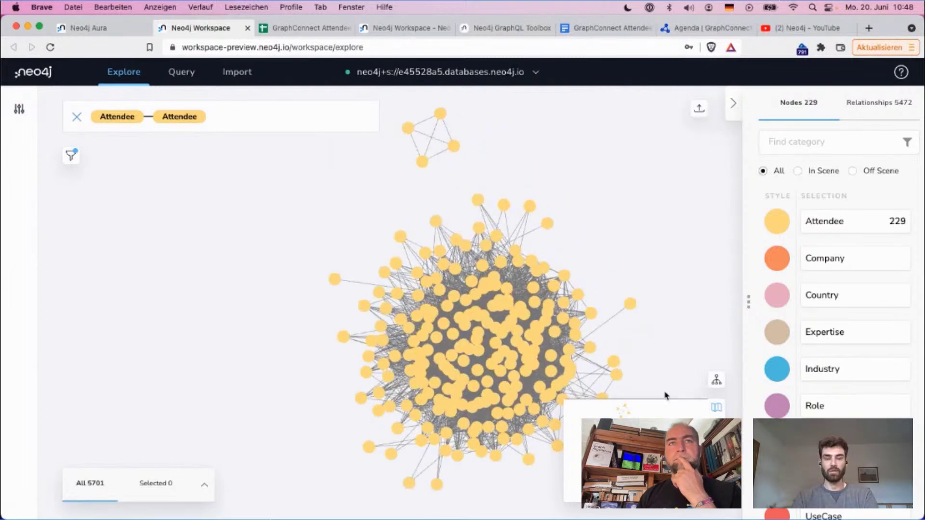
scroll(613, 315, up, 5)
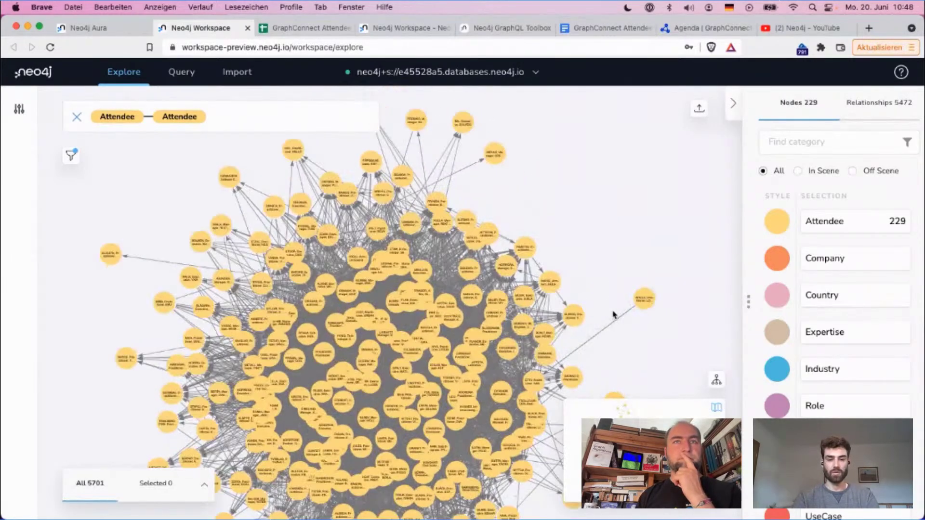
scroll(613, 314, up, 1)
scroll(614, 314, up, 4)
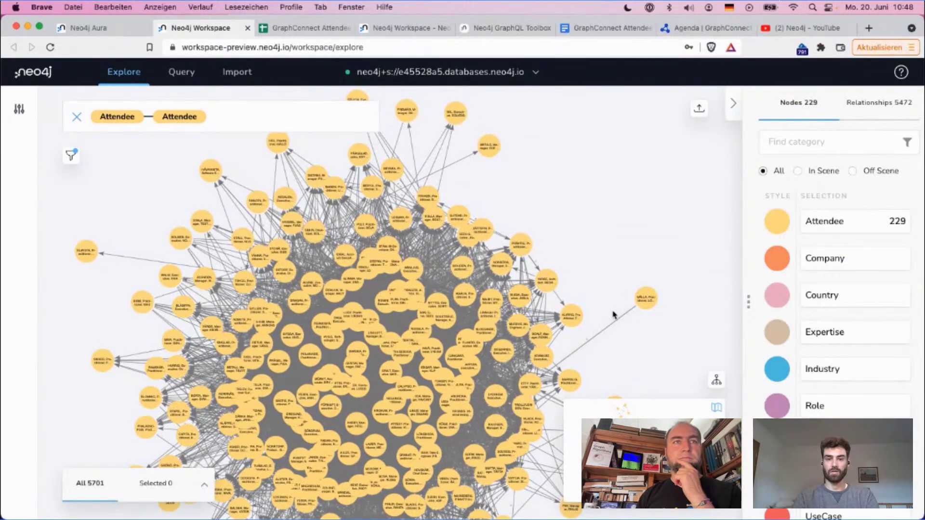
scroll(613, 315, up, 4)
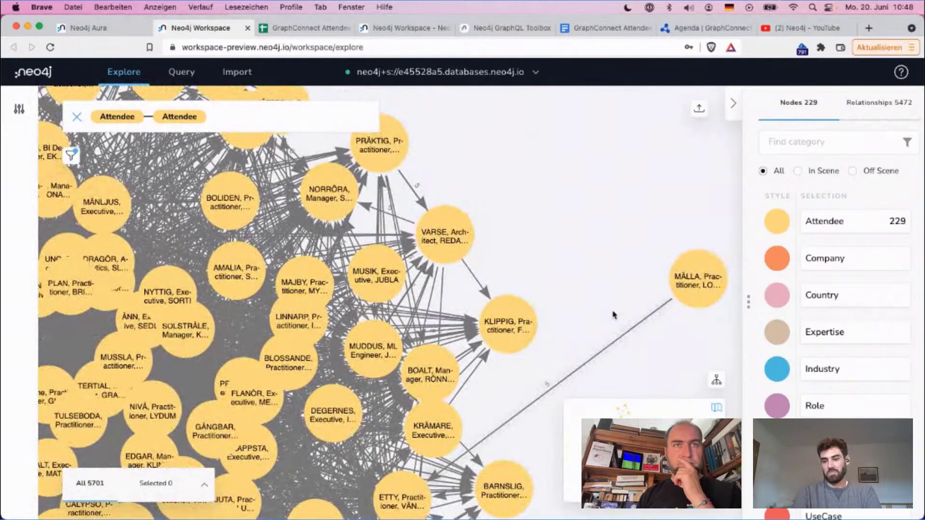
scroll(613, 314, down, 1)
scroll(614, 314, down, 2)
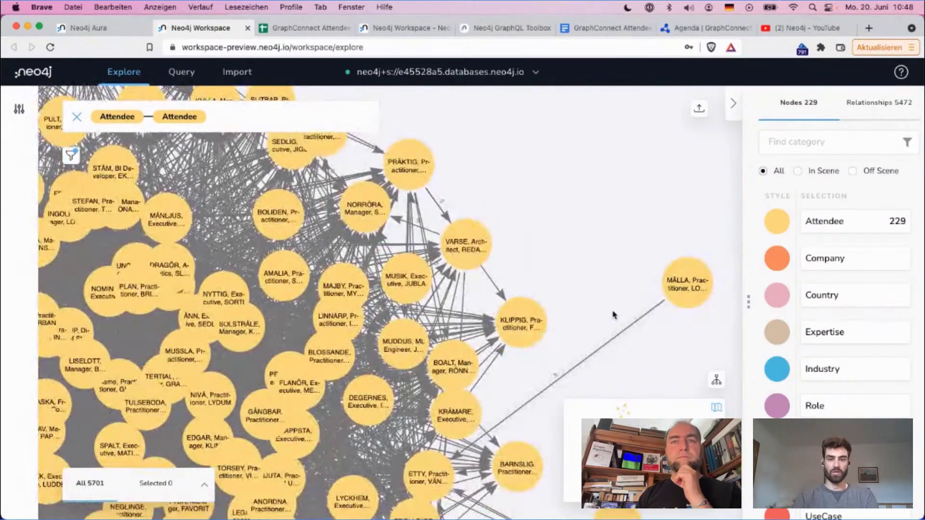
scroll(613, 314, down, 6)
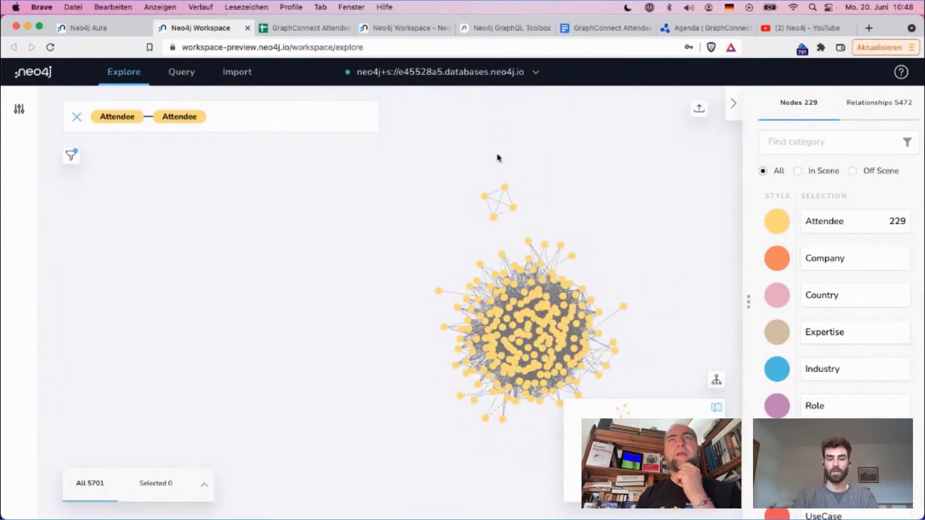
Copy the attendee graph's connection URI from the Neo4j Aura console and use it as the Connection URI in the GraphQL Toolbox login.
click(499, 32)
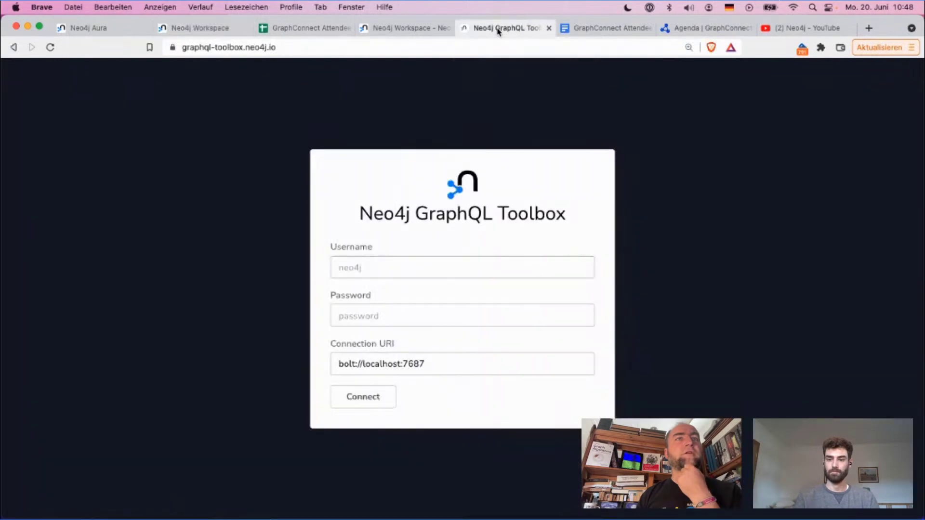
click(106, 29)
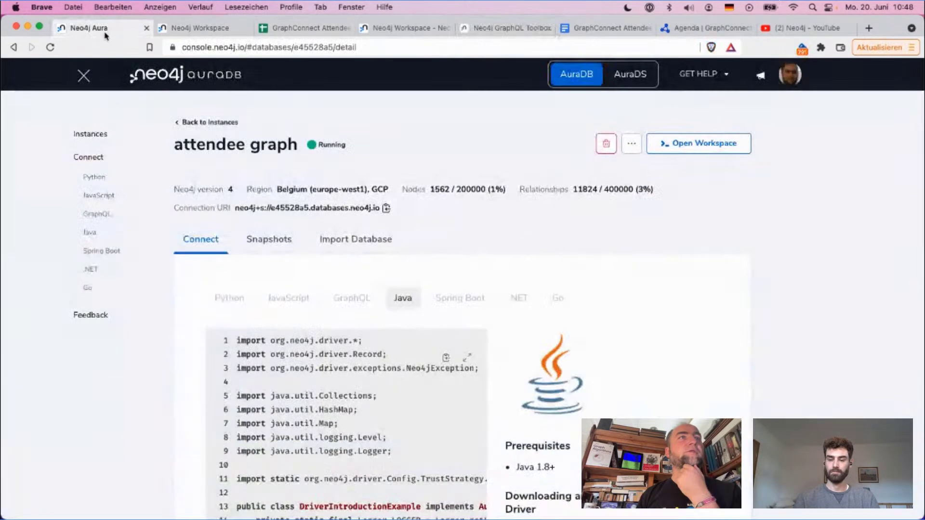
click(386, 209)
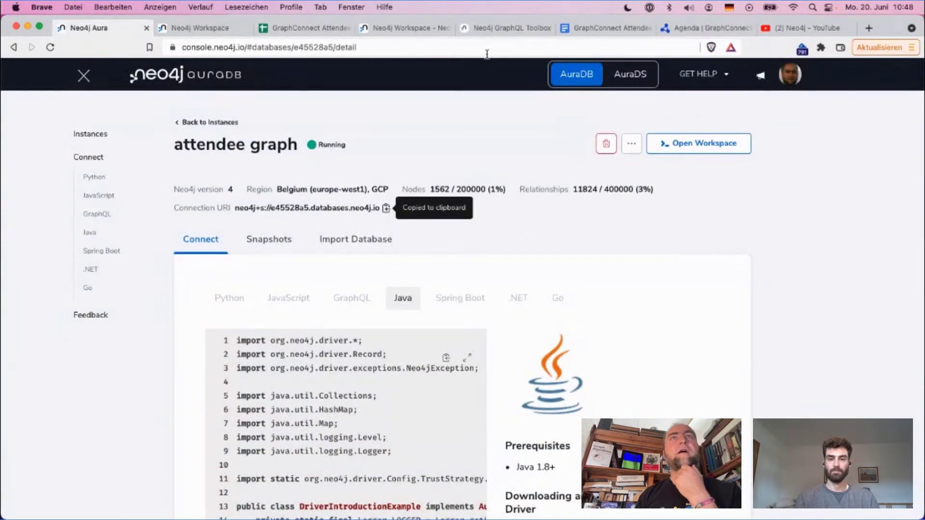
click(497, 27)
click(450, 369)
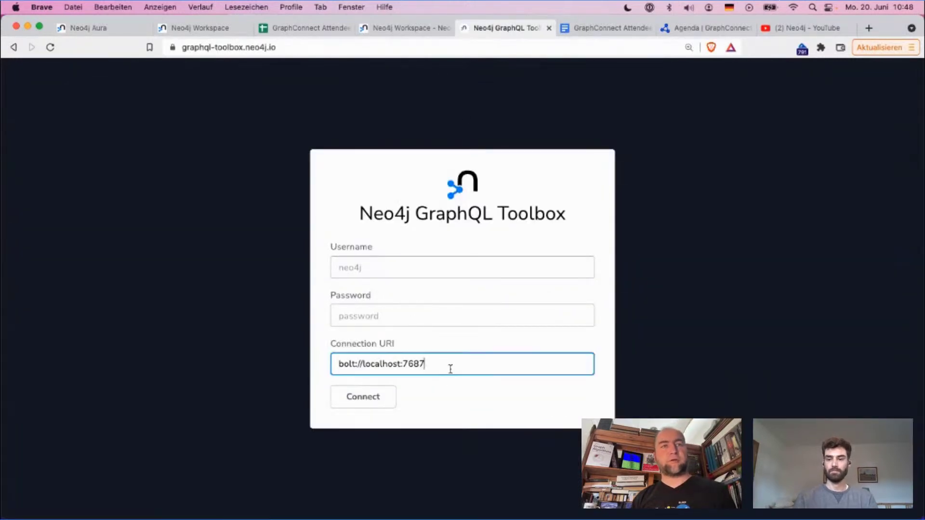
key(super+a)
key(super+v)
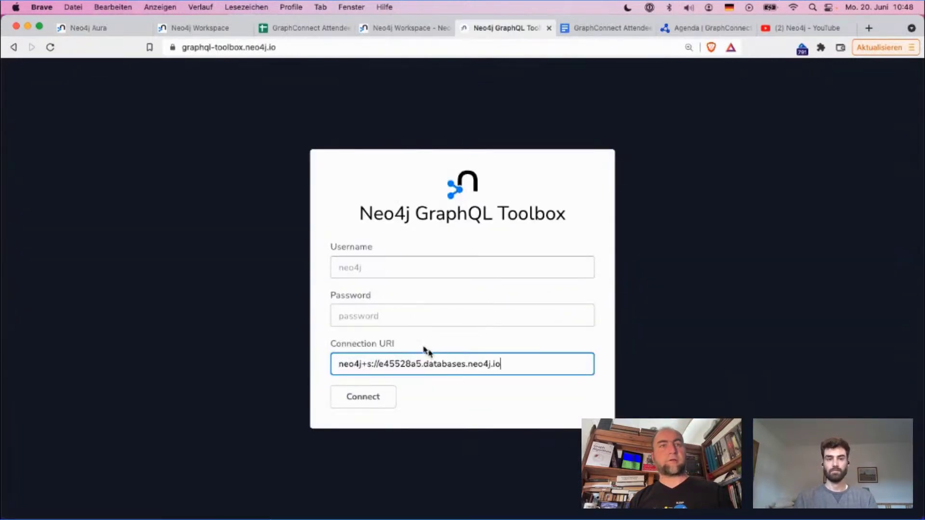
Enter the username neo4j and the database password, and connect to the attendee graph.
click(416, 313)
click(406, 268)
text(neo4j)
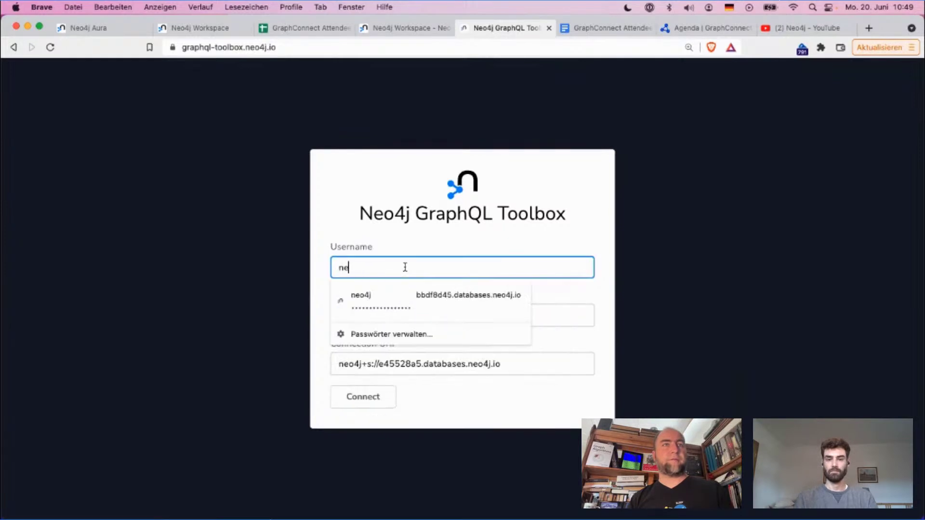
key(Tab)
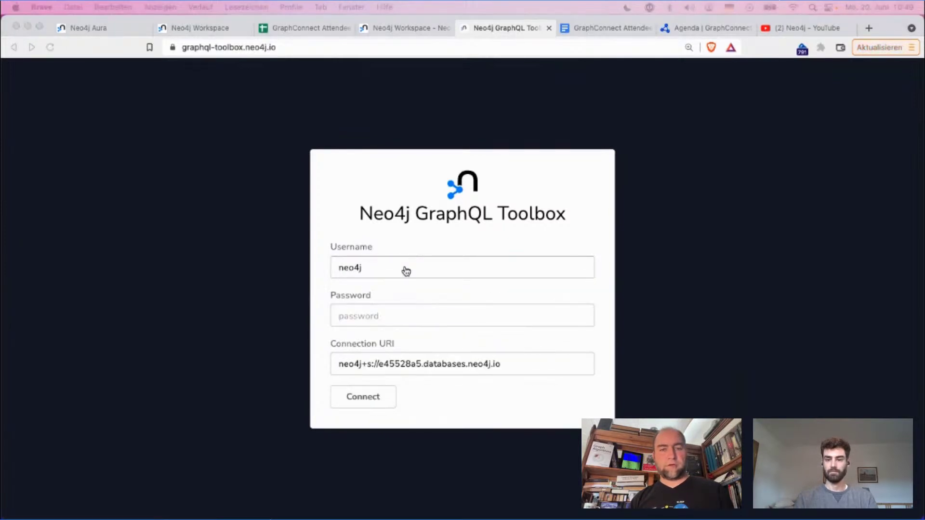
click(381, 313)
key(super+v)
click(363, 396)
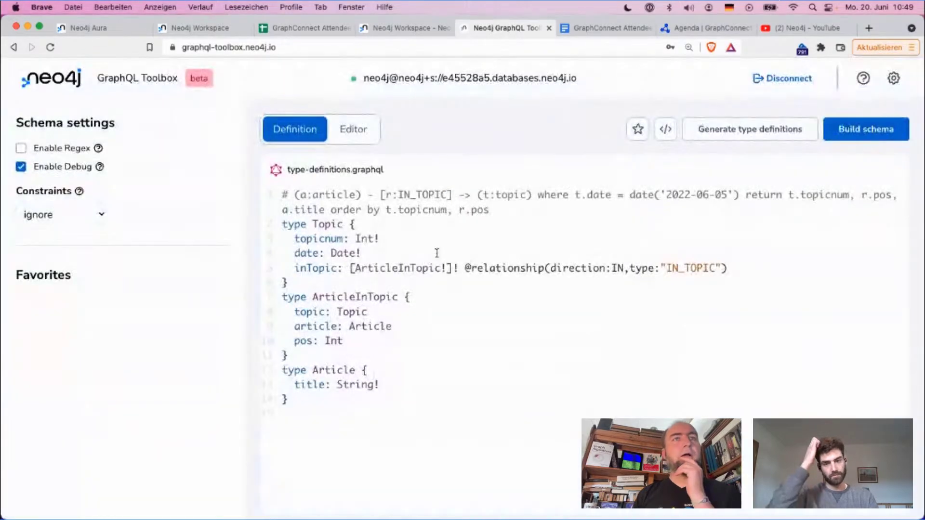
Clear the old Topic and Article type definitions and generate new type definitions from the connected database.
click(428, 210)
key(super+a)
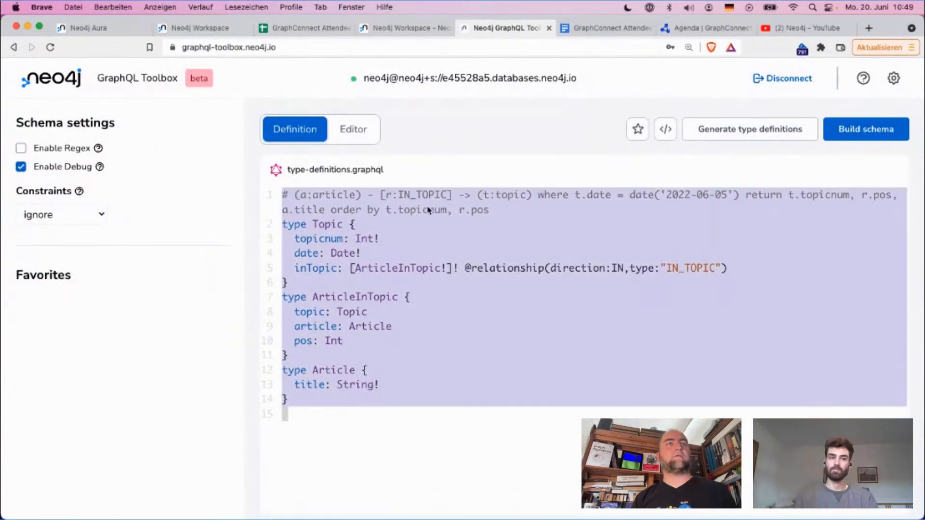
key(BackSpace)
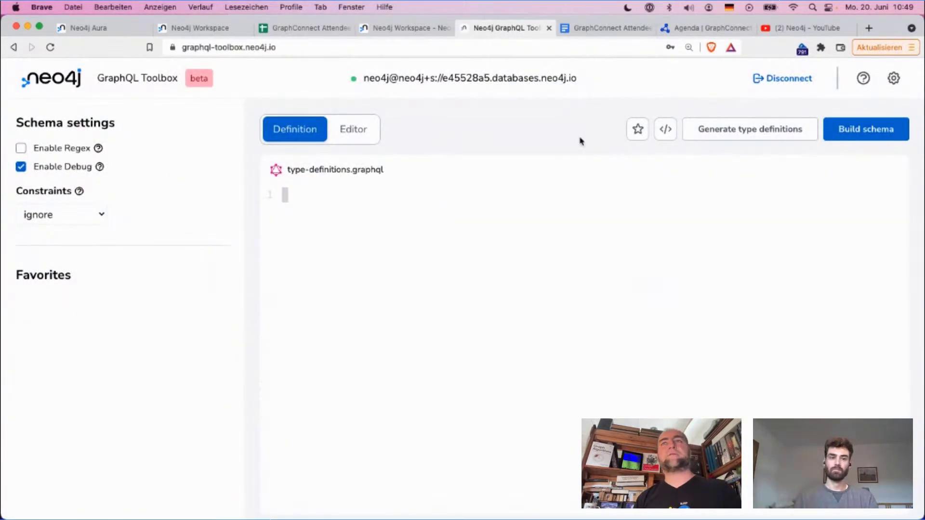
click(735, 137)
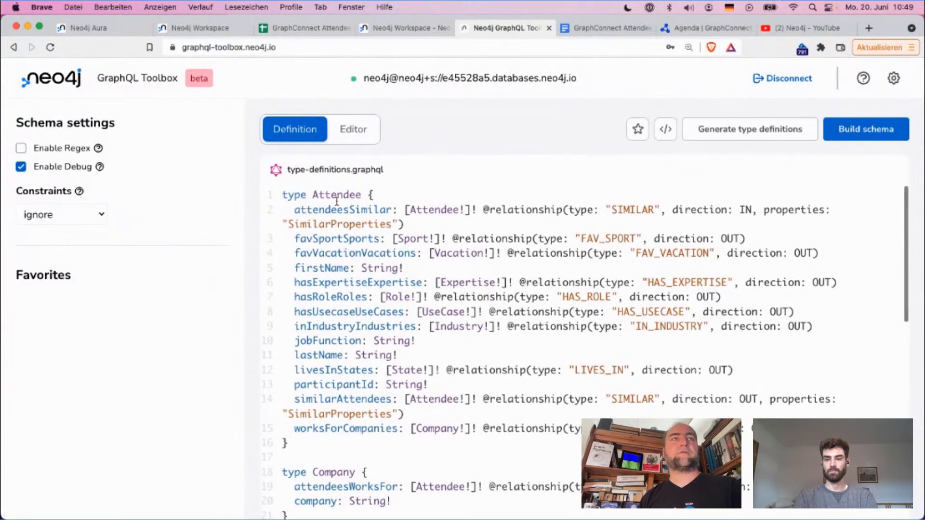
Examine the generated type definitions, including the Attendee type's SIMILAR and FAV_SPORT relationships and the types that follow it.
double_click(439, 209)
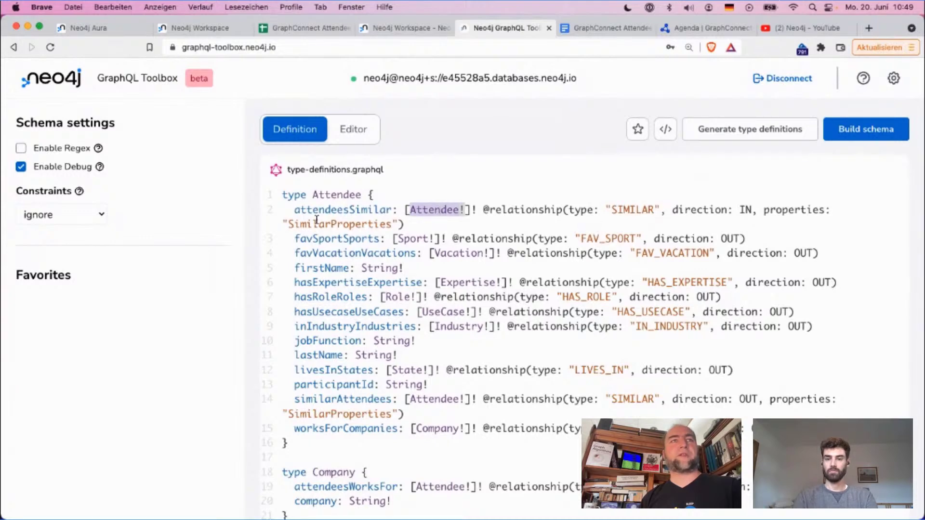
click(620, 238)
double_click(621, 238)
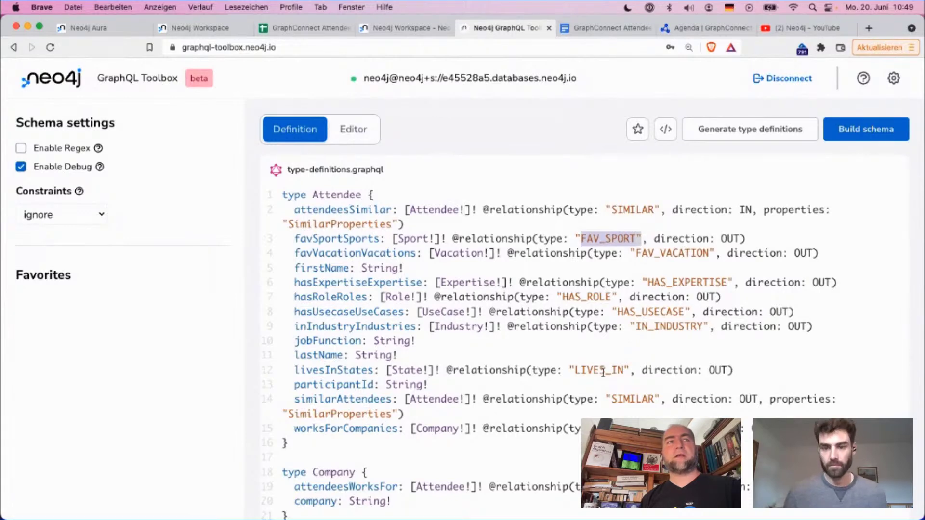
scroll(461, 329, down, 1)
scroll(321, 288, down, 7)
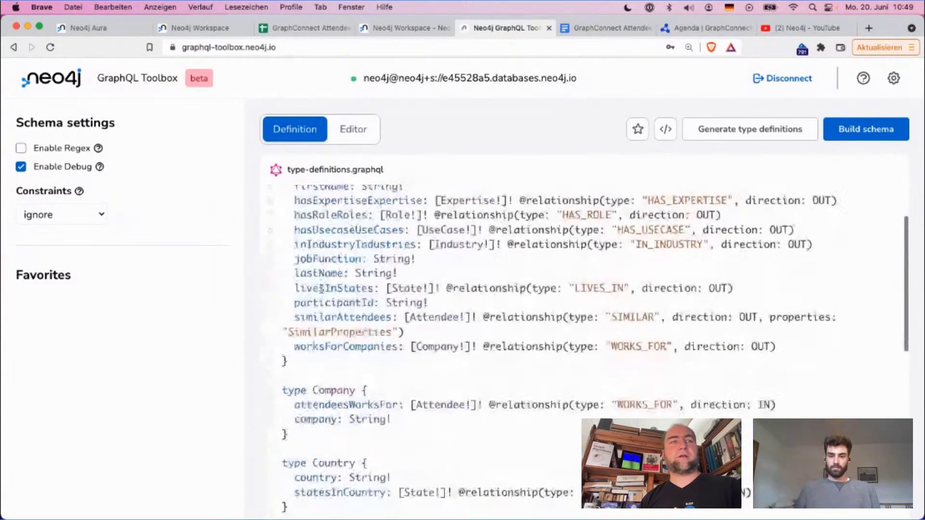
scroll(329, 370, down, 8)
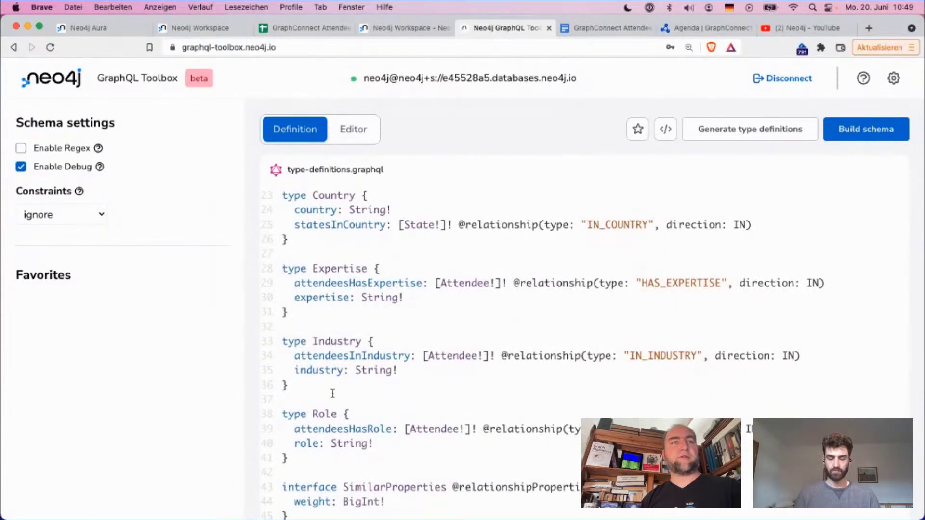
scroll(332, 394, down, 11)
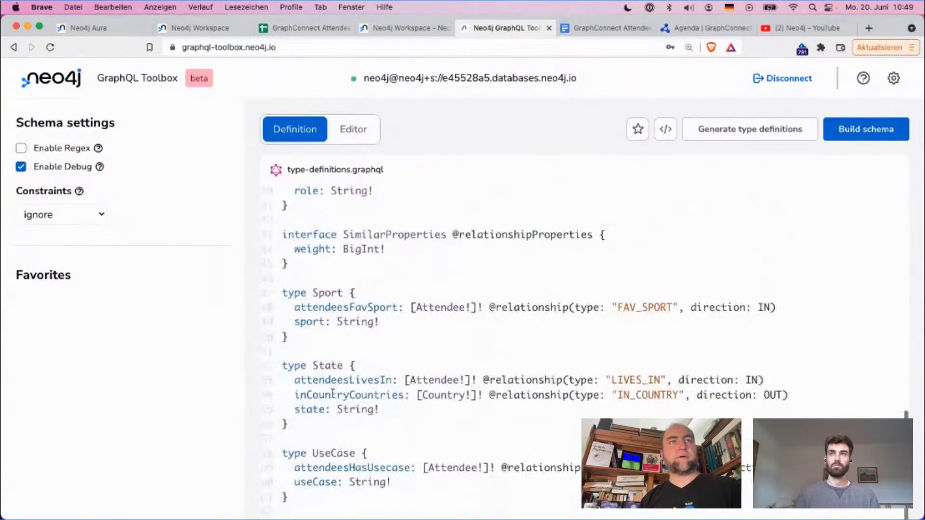
scroll(332, 394, down, 4)
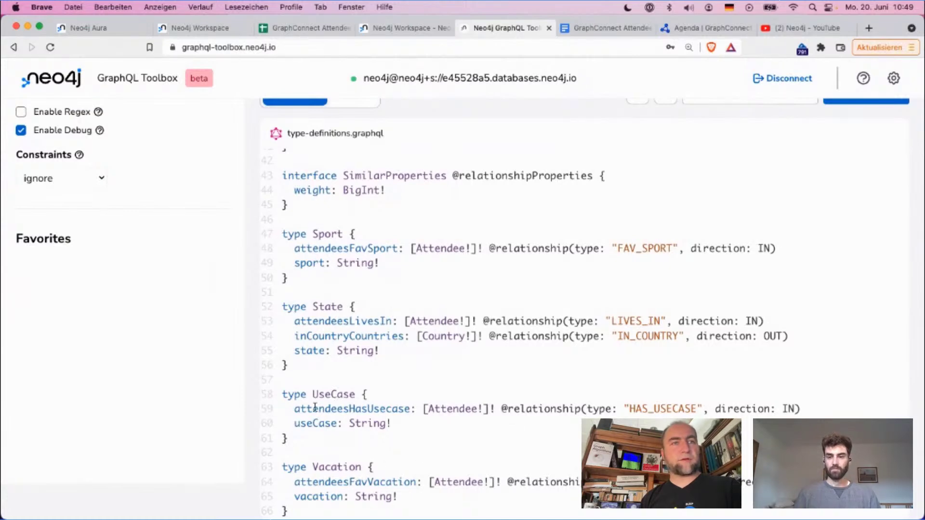
Examine how the UseCase type's attendeesHasUsecase field is named and how it refers to Attendee through the HAS_USECASE relationship.
drag(294, 411, 413, 410)
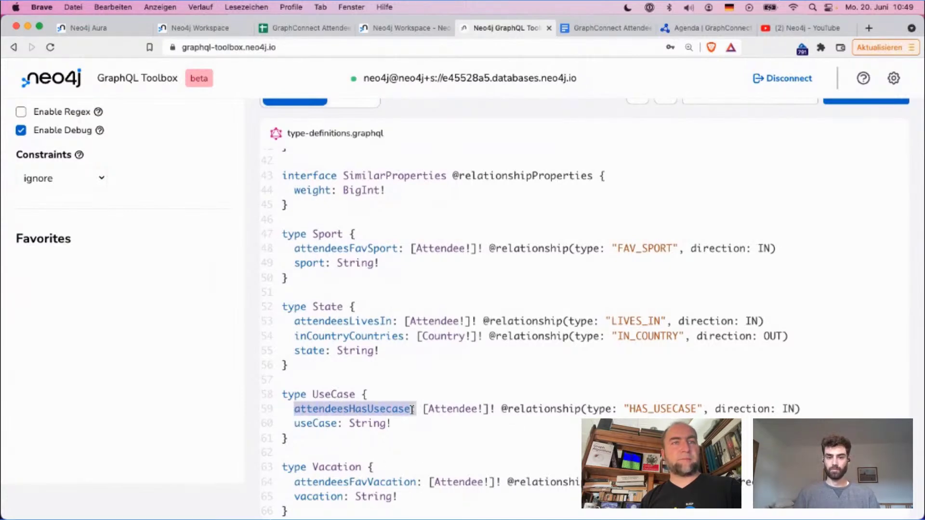
click(412, 410)
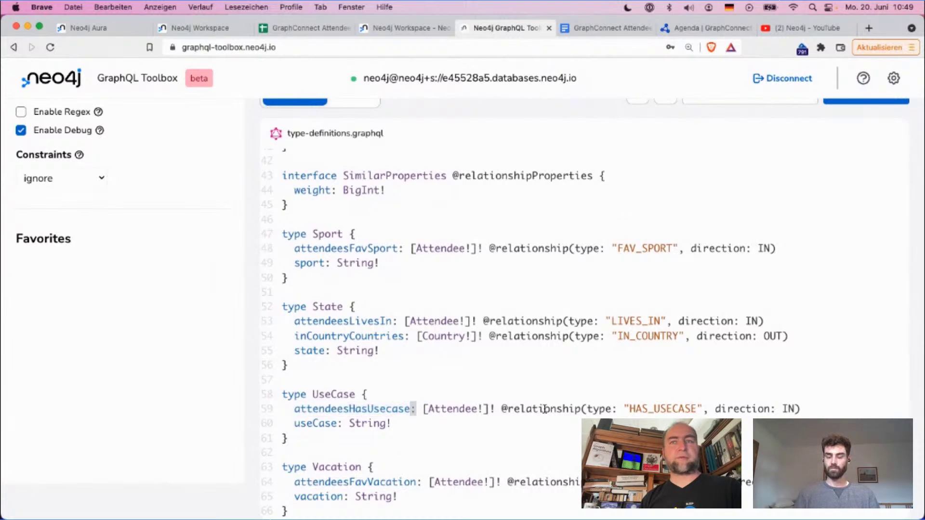
double_click(669, 410)
double_click(433, 407)
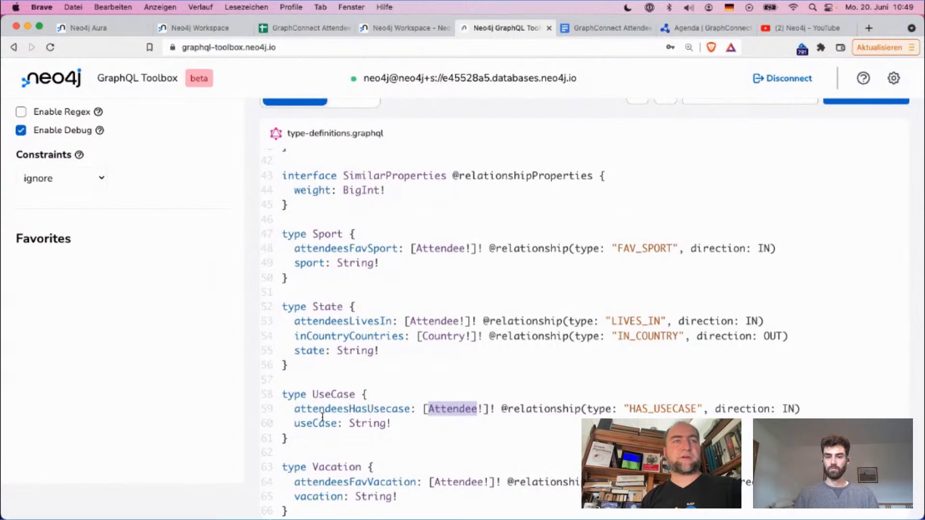
mouse_move(294, 409)
mouse_down()
mouse_move(374, 410)
mouse_move(294, 409)
mouse_up()
click(380, 409)
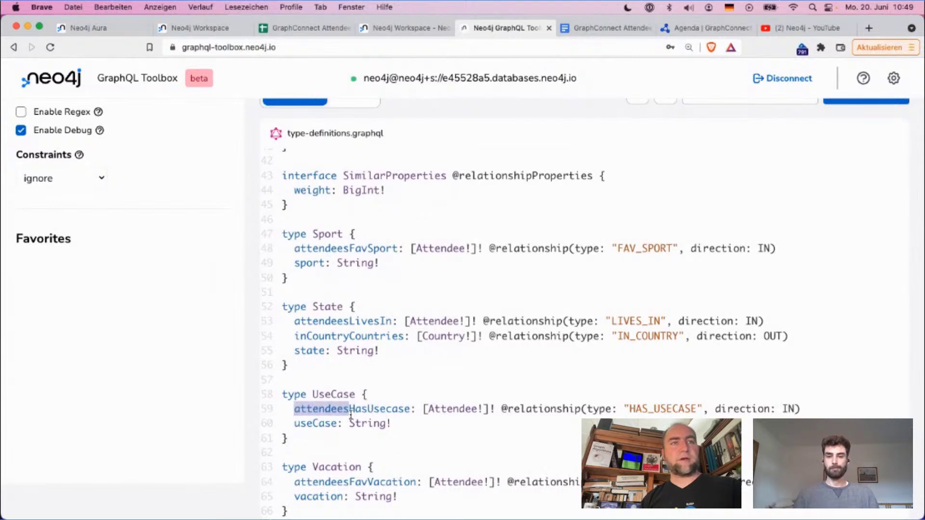
click(350, 409)
drag(351, 410, 412, 409)
click(474, 347)
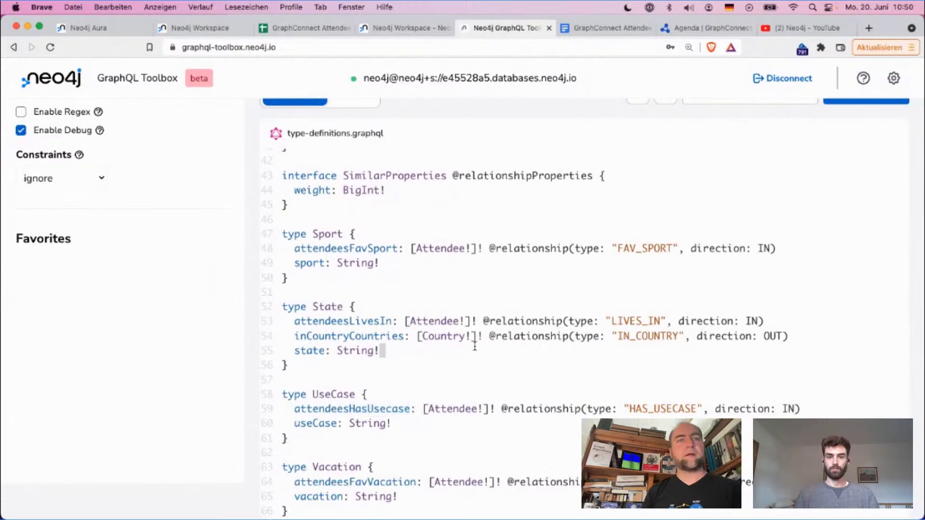
Build the schema from the generated type definitions and clear the old topics query in the query editor.
scroll(458, 304, up, 3)
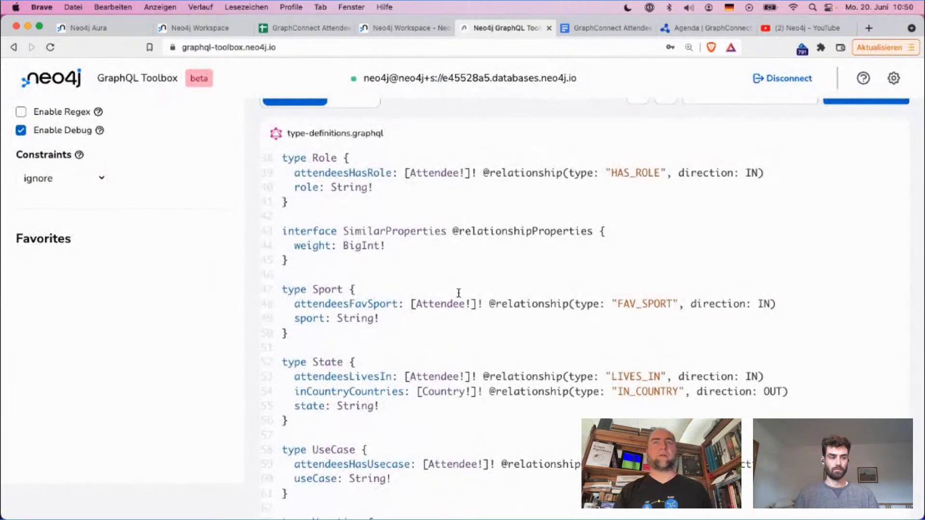
scroll(464, 269, up, 10)
scroll(464, 270, up, 5)
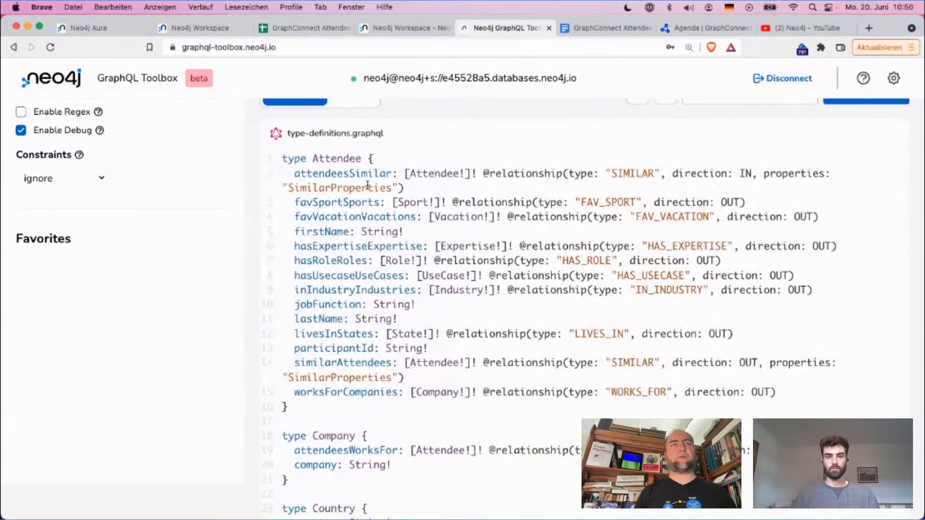
scroll(422, 370, up, 2)
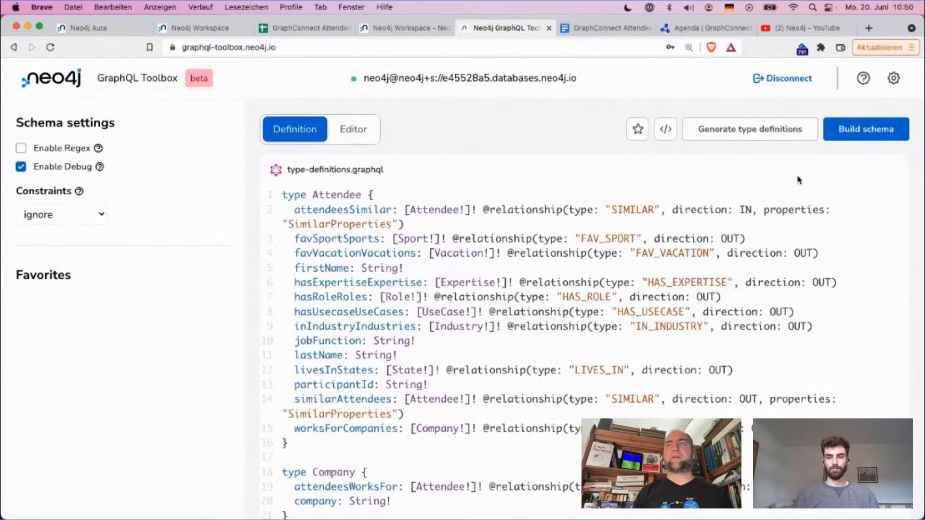
click(862, 140)
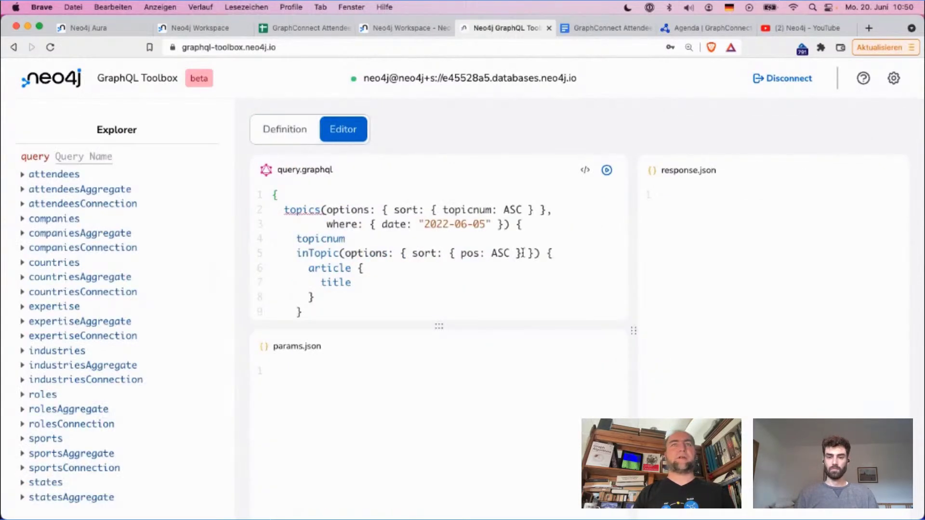
key(super+a)
key(BackSpace)
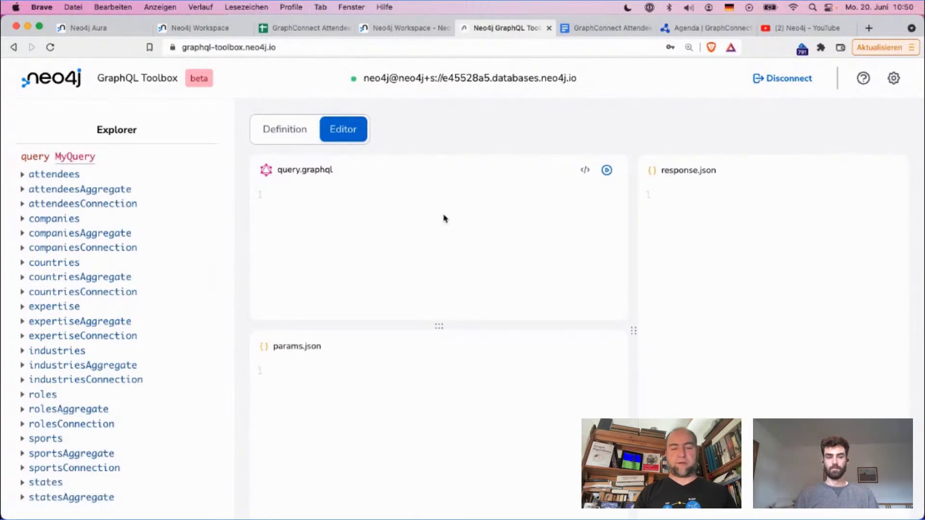
Write an attendees query whose options set the limit to 10.
text({ ate)
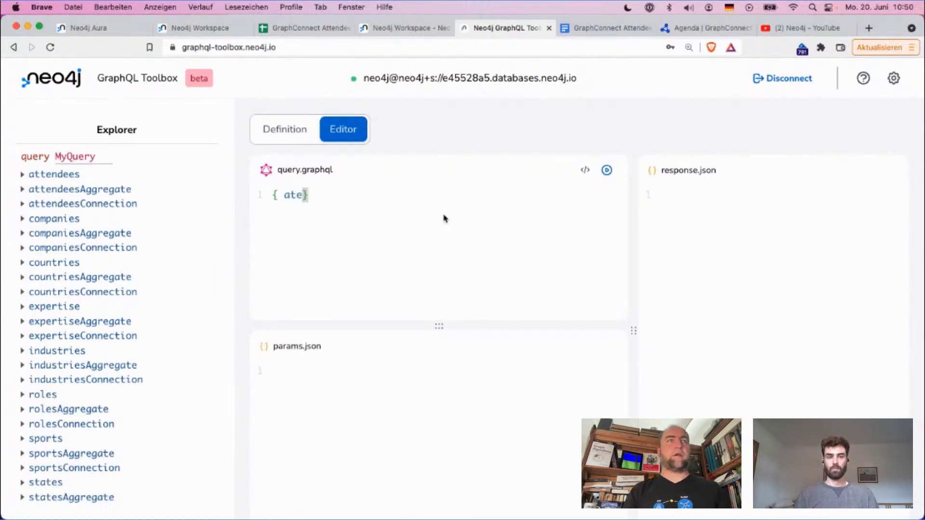
key(ctrl+space)
key(Return)
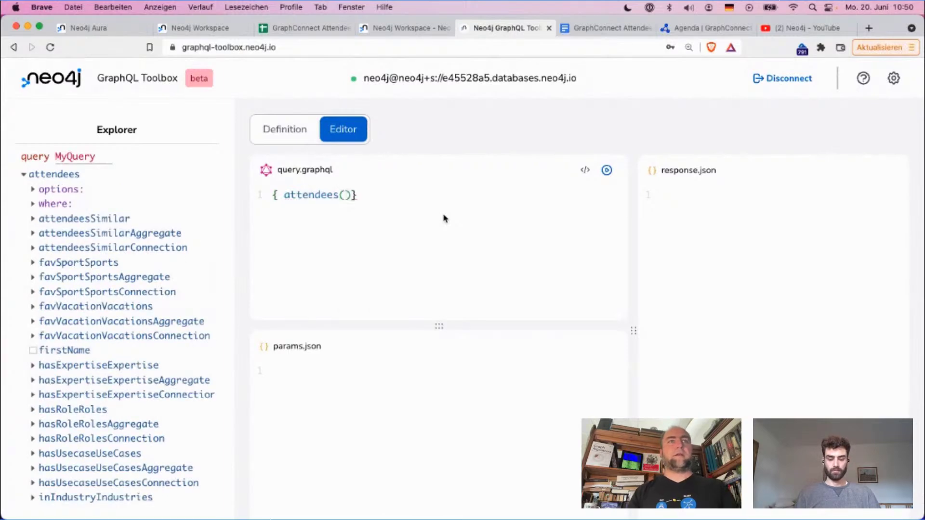
text(option)
text({)
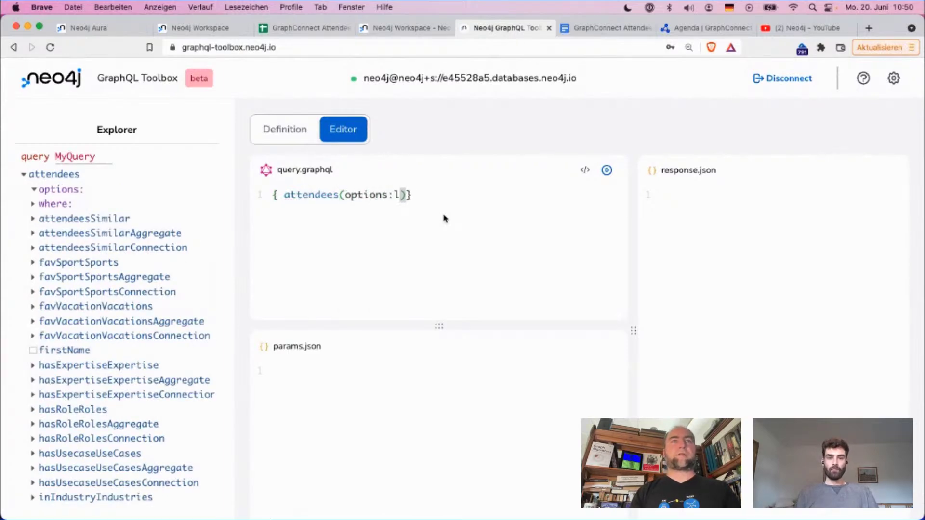
key(BackSpace)
key(BackSpace)
text({limit)
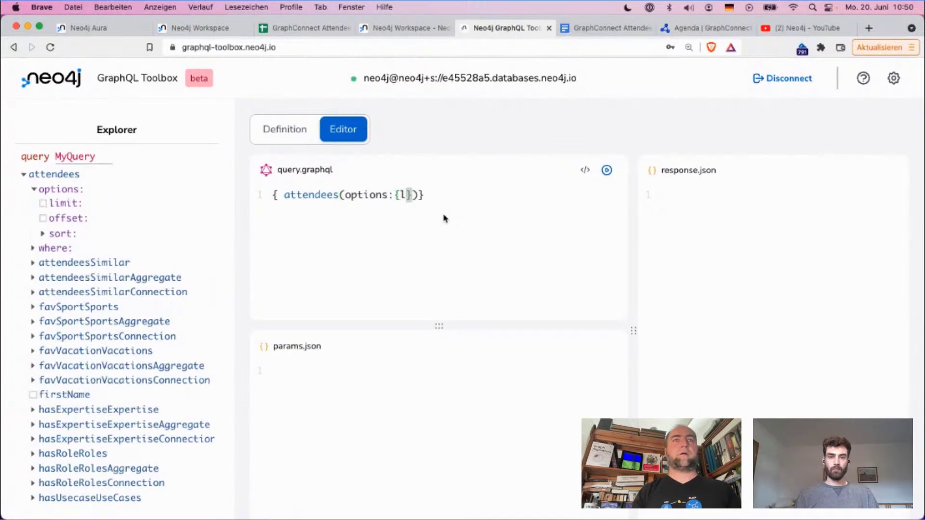
text(:10)
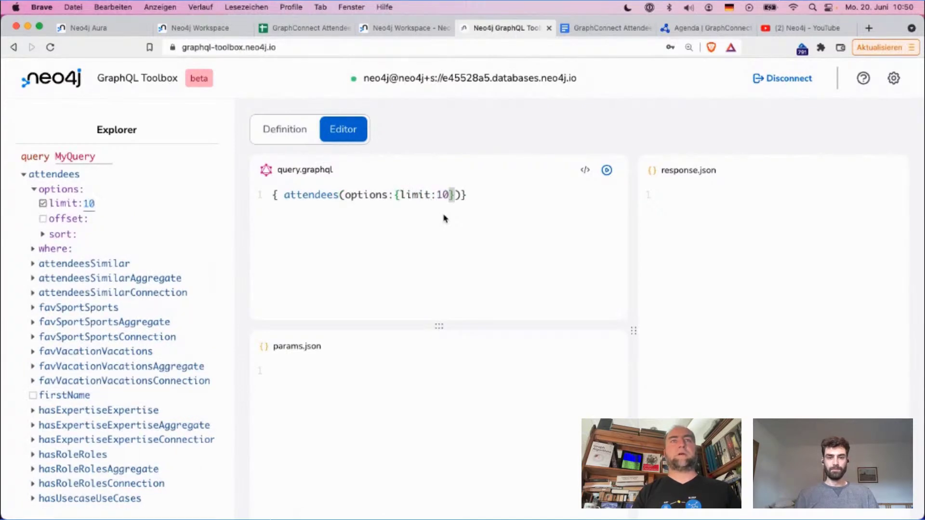
key(BackSpace)
key(BackSpace)
text(10)
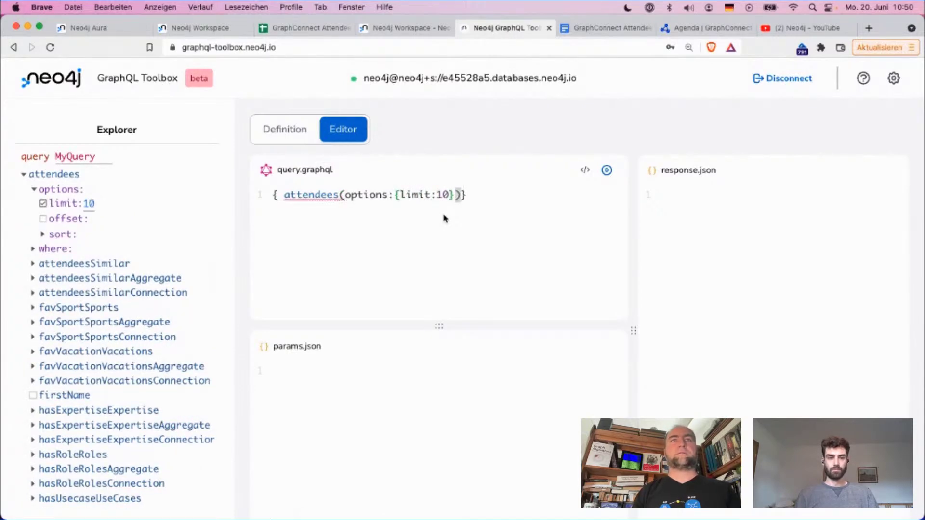
Request firstName, lastName and jobFunction in the attendees query, run it and format the query text.
key(Right)
key(Right)
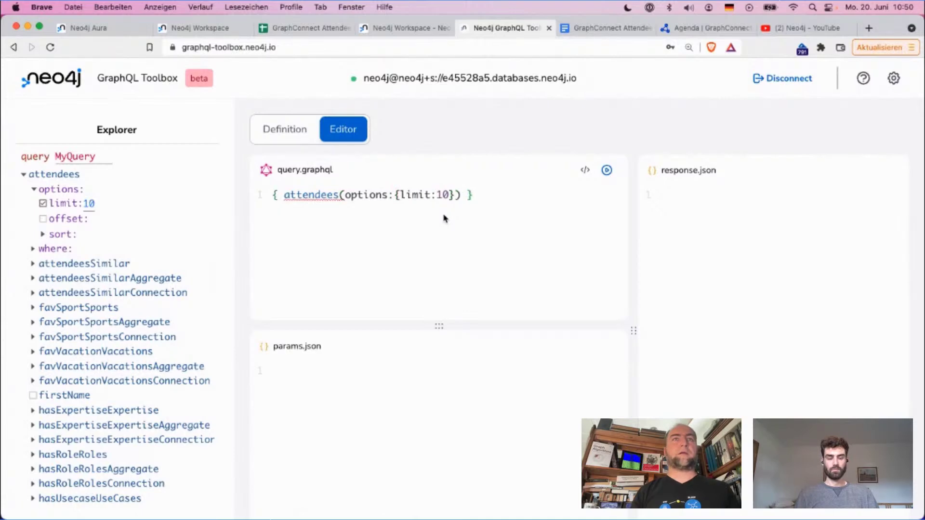
text({)
key(Return)
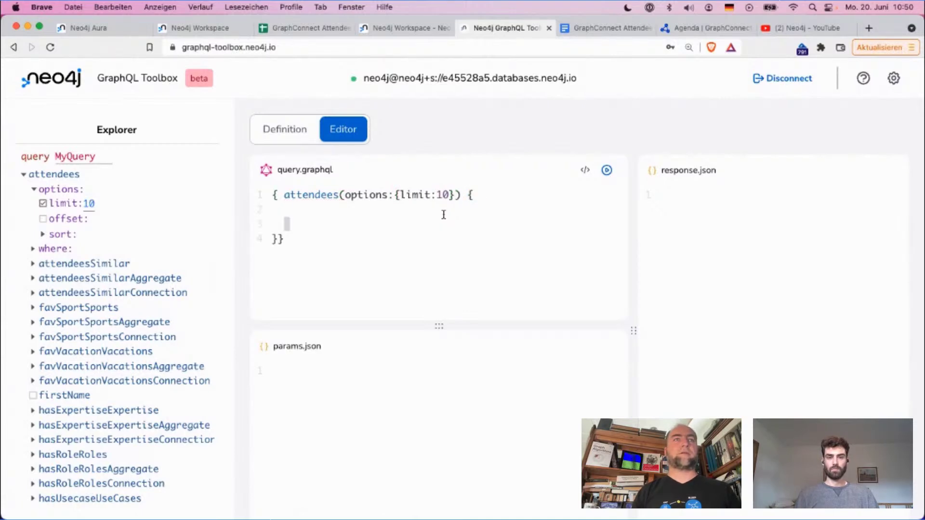
text(firstName lastName)
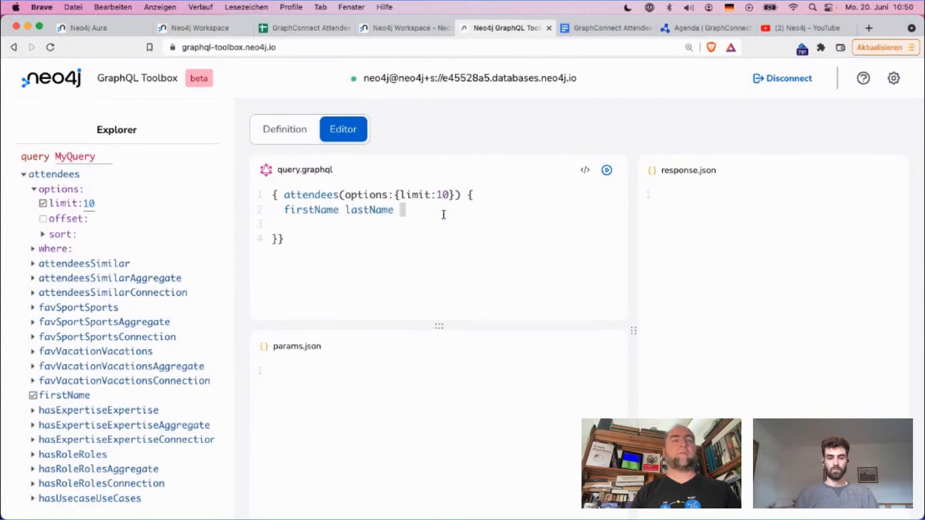
text( jobFunction)
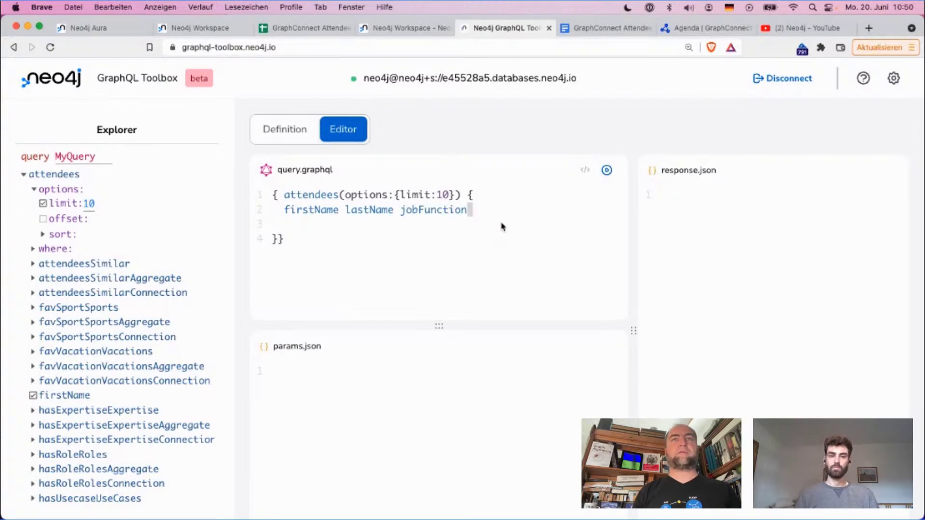
key(super+Return)
click(586, 171)
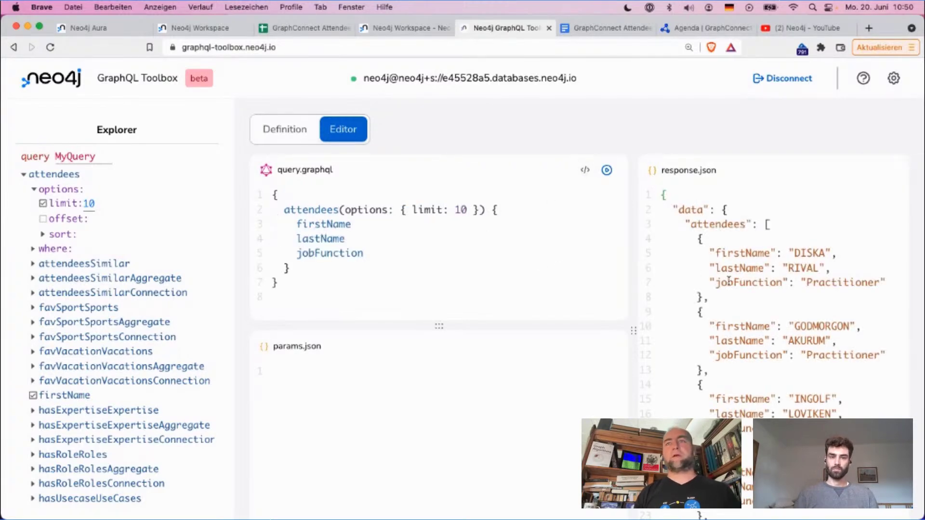
scroll(735, 355, down, 1)
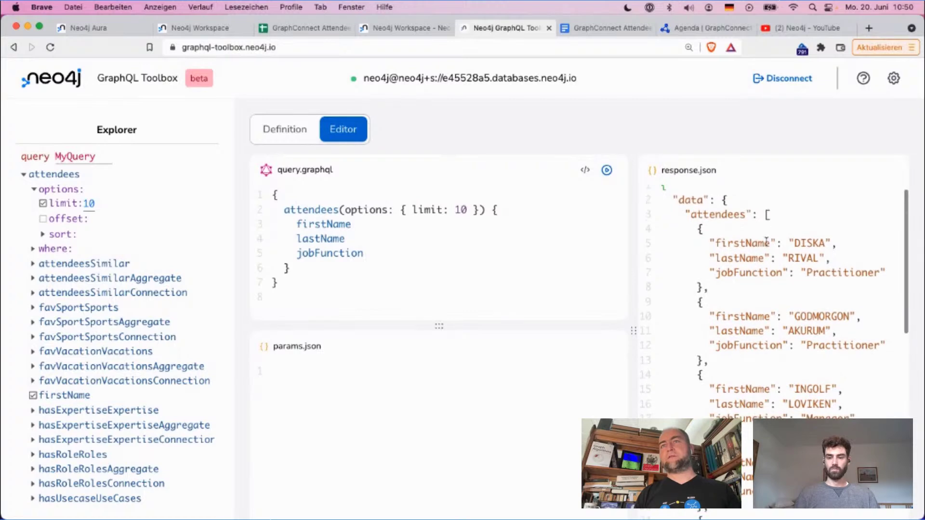
Add inIndustryIndustries with its industry field below jobFunction and run the query.
key(Return)
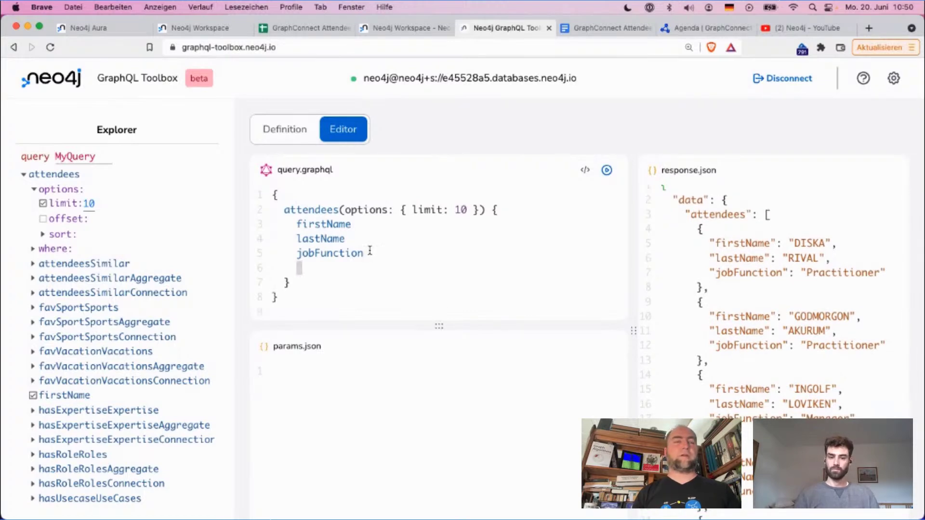
text(ind)
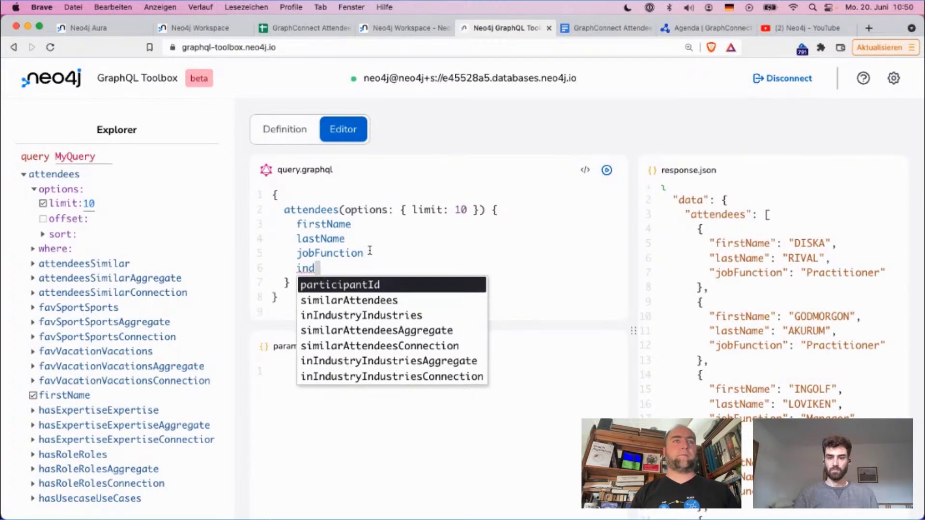
key(Down)
key(Down)
key(Return)
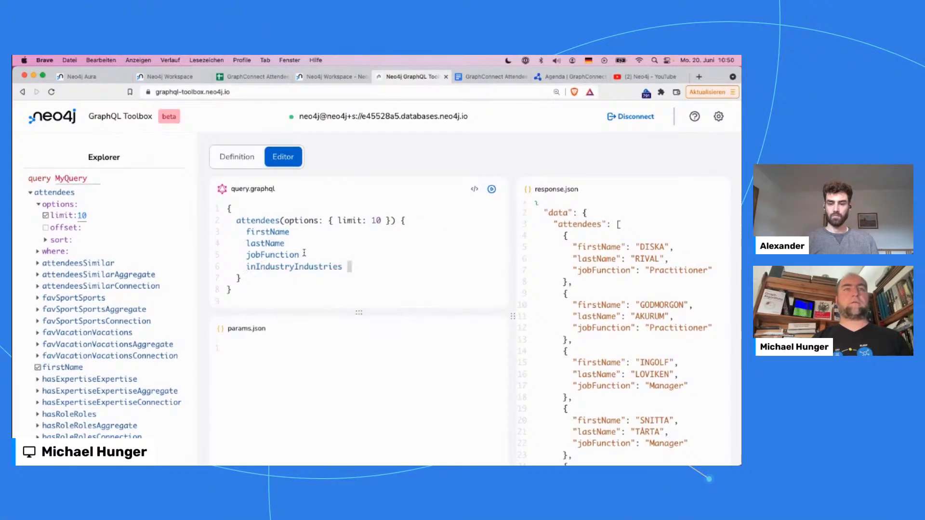
key(Return)
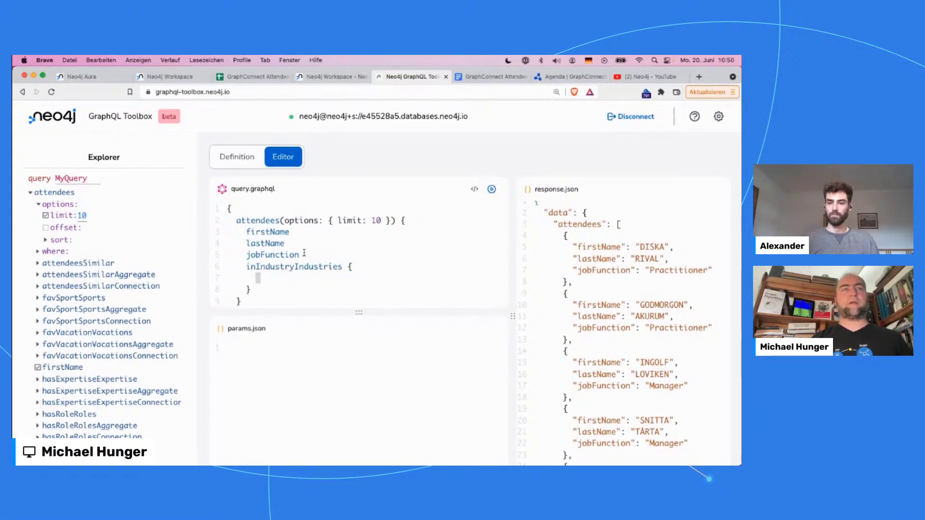
text(ind)
key(Return)
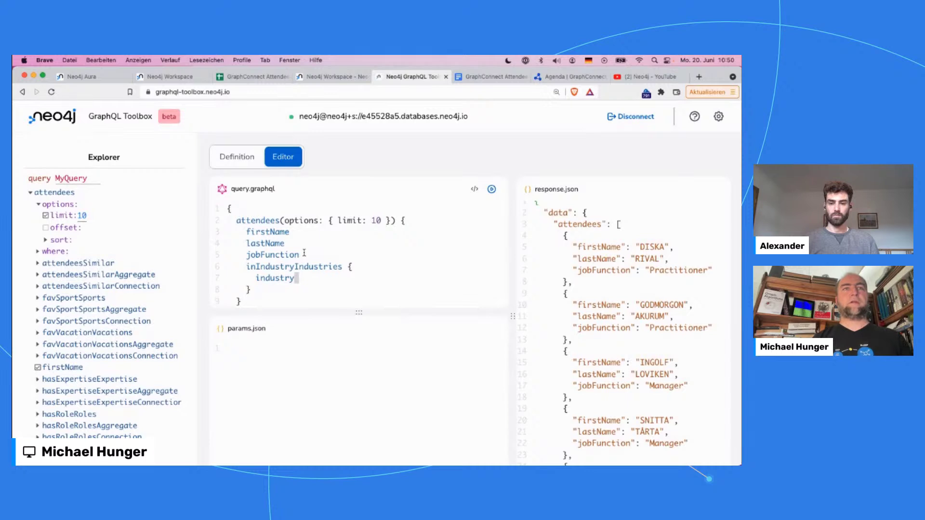
click(491, 190)
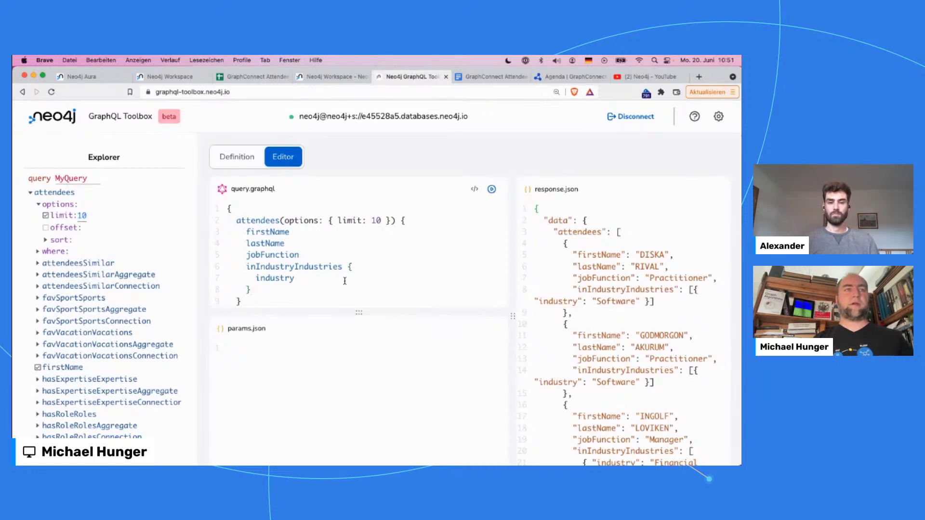
Add attendeesInIndustryAggregate with count below the industry field, run the query and review the counts in the response.
key(Return)
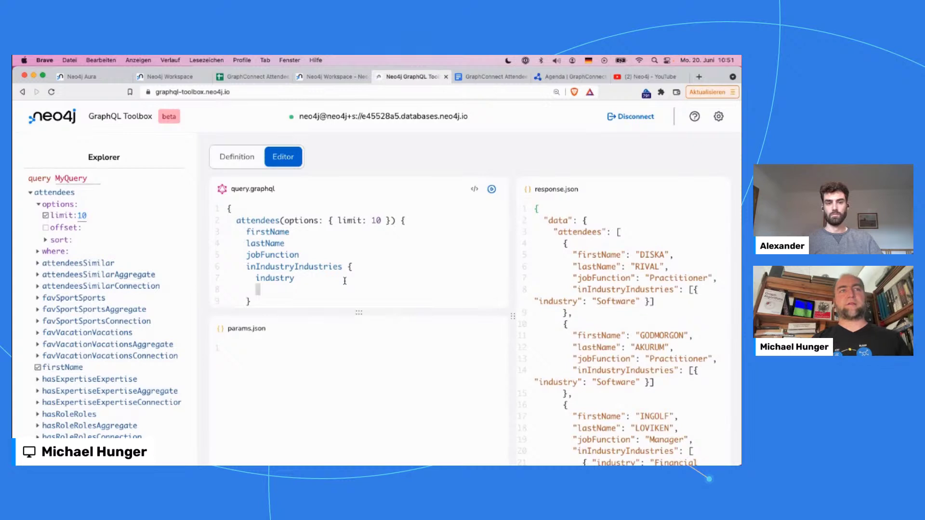
key(ctrl+space)
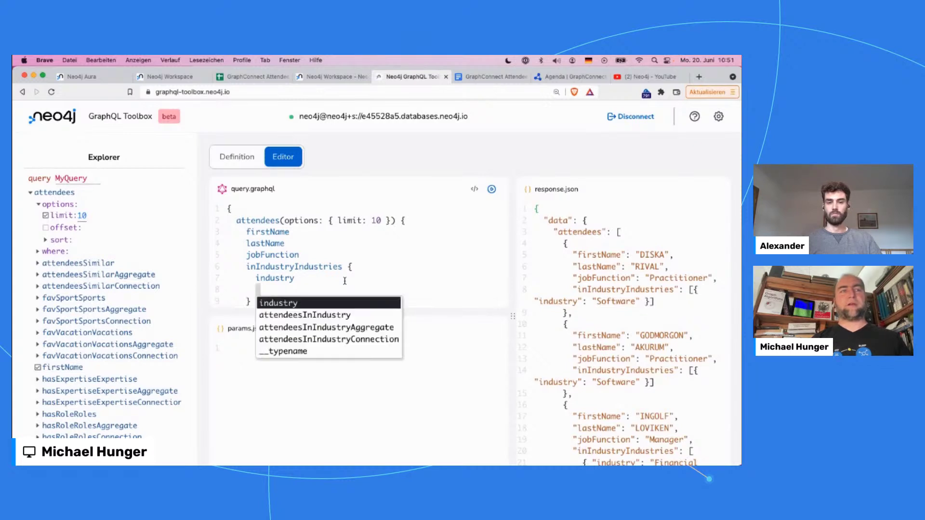
key(Down)
key(Return)
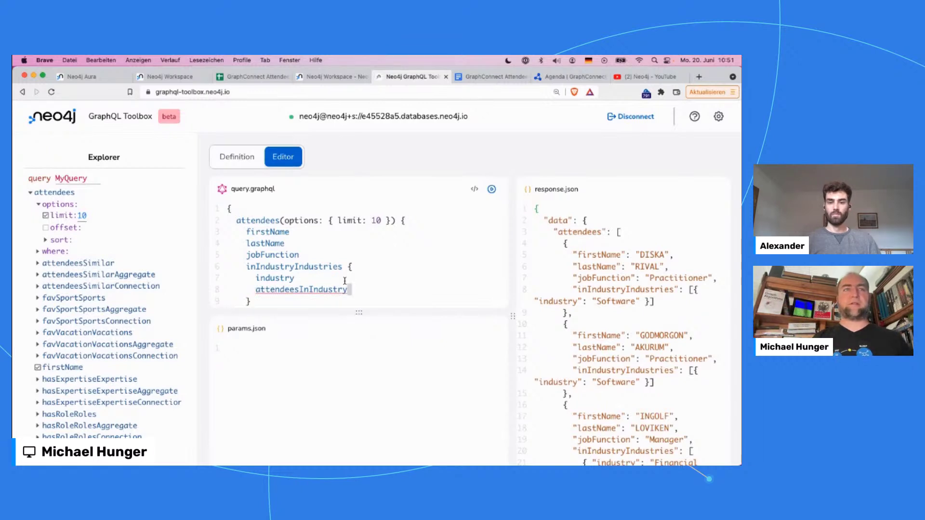
key(alt+shift+Left)
text(a)
key(Down)
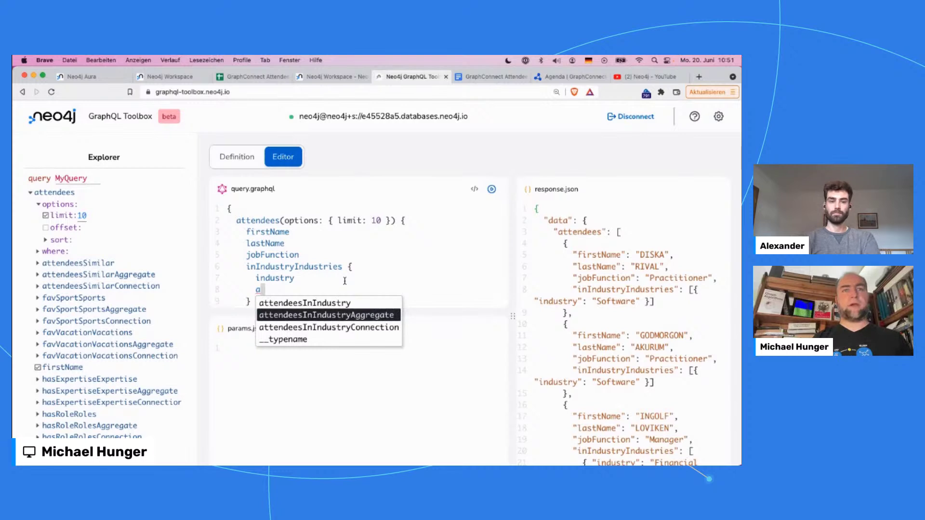
key(Return)
text({ count)
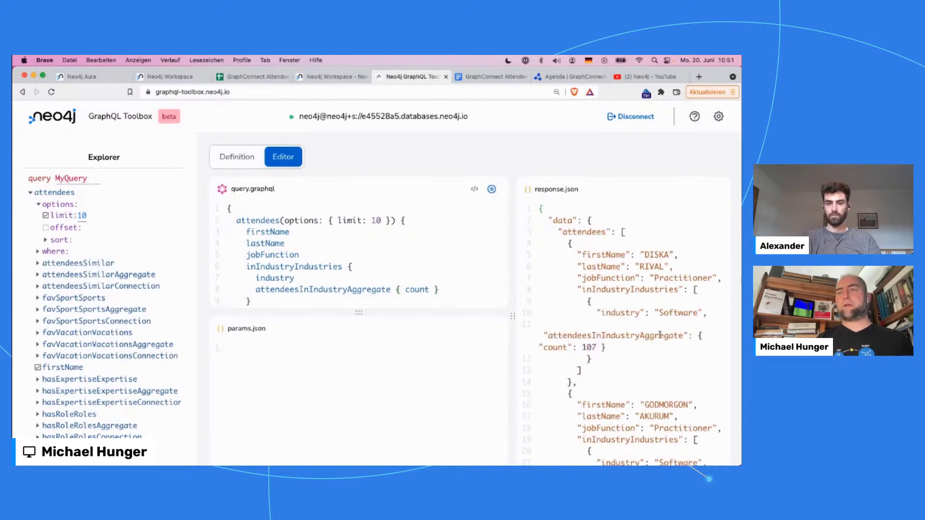
double_click(589, 348)
scroll(653, 372, down, 4)
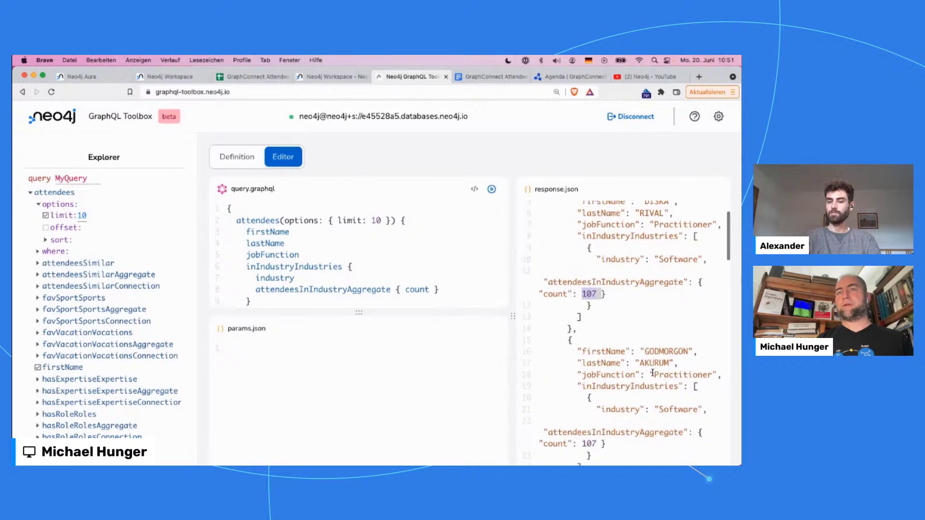
scroll(653, 373, down, 3)
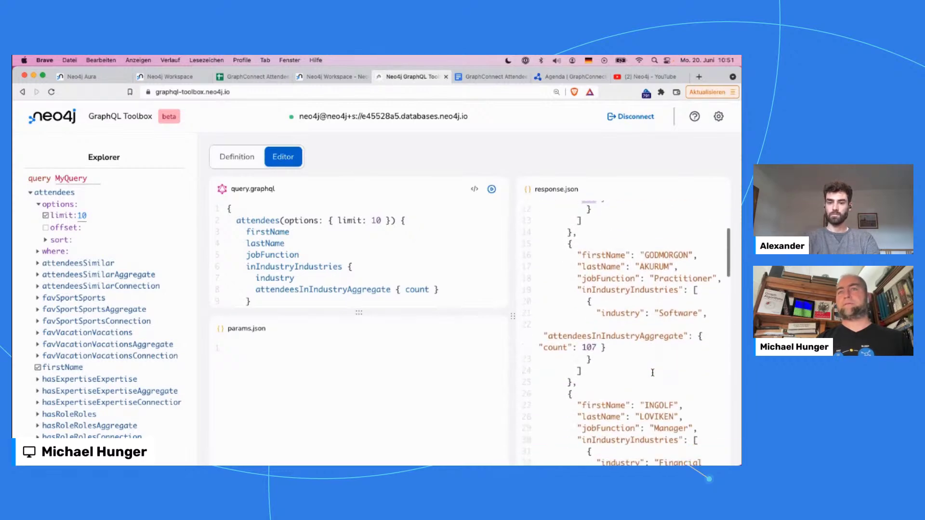
Give attendeesInIndustryAggregate the alias industryCount, rerun the query and compare the alias with the response.
double_click(598, 336)
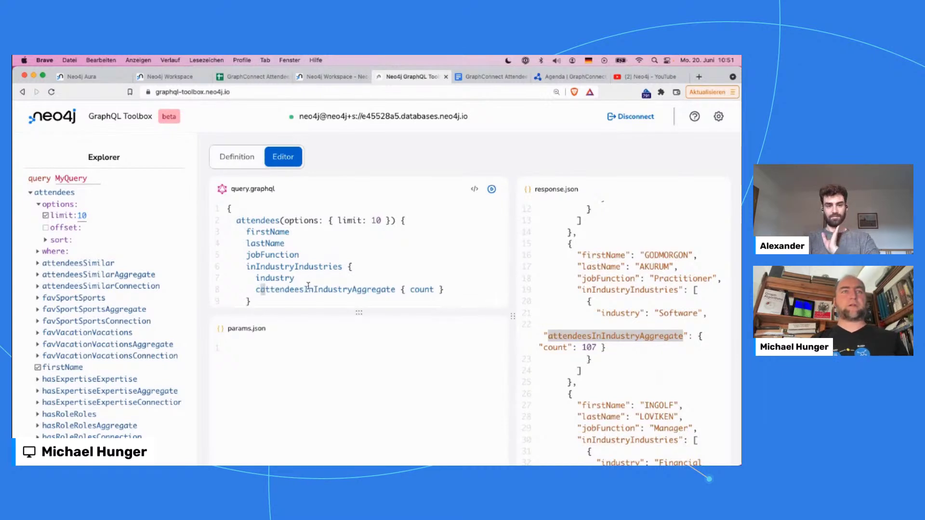
text(industry)
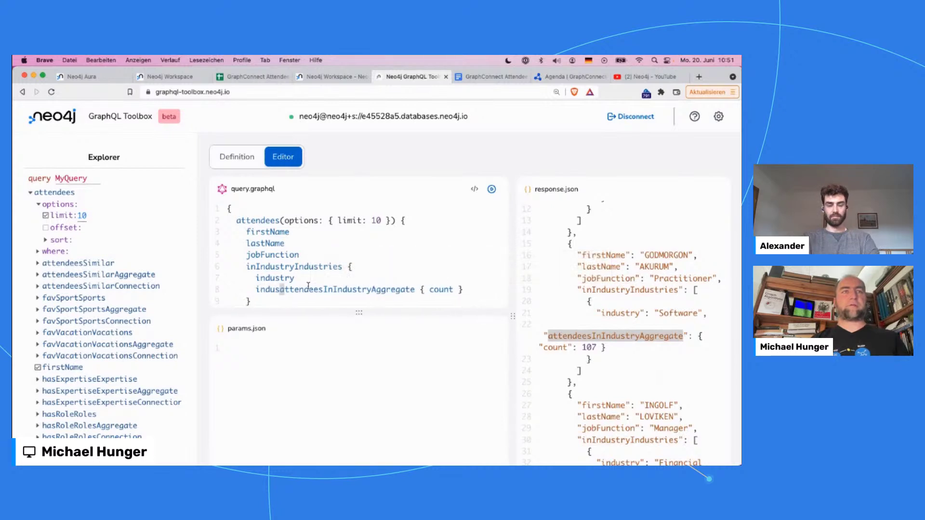
text(Count:)
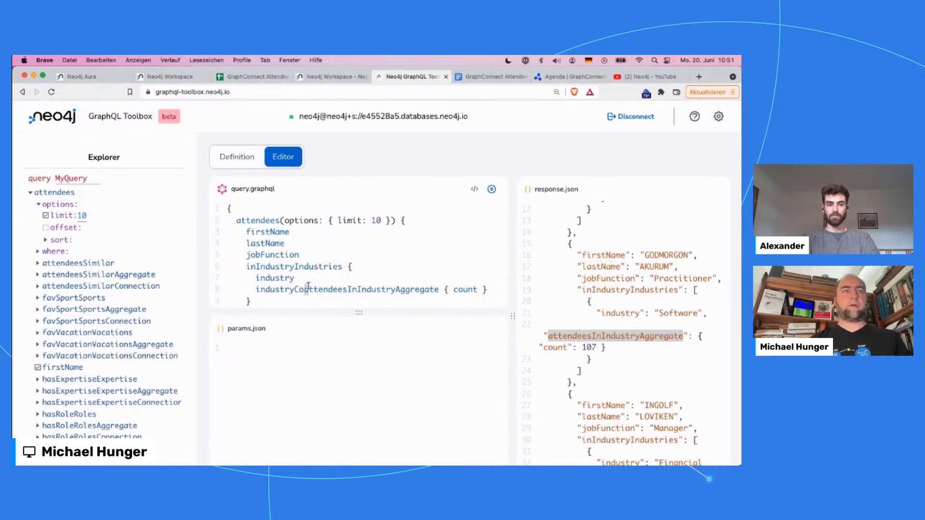
click(492, 189)
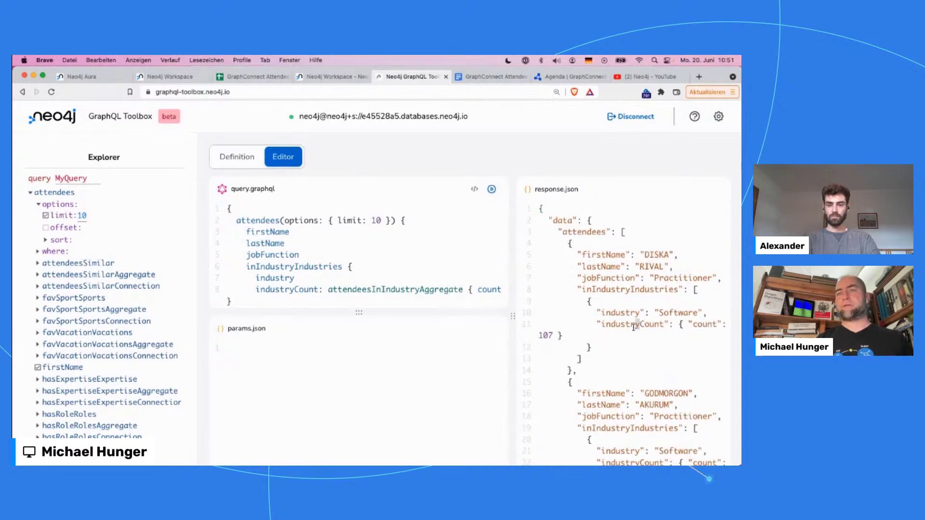
double_click(635, 324)
double_click(295, 289)
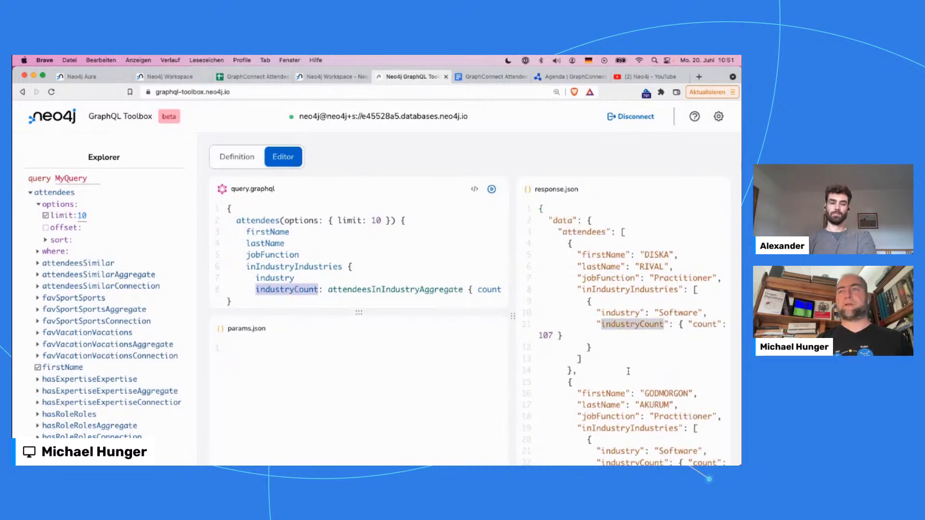
Add a where argument with empty braces on a new line after the attendees options.
click(338, 222)
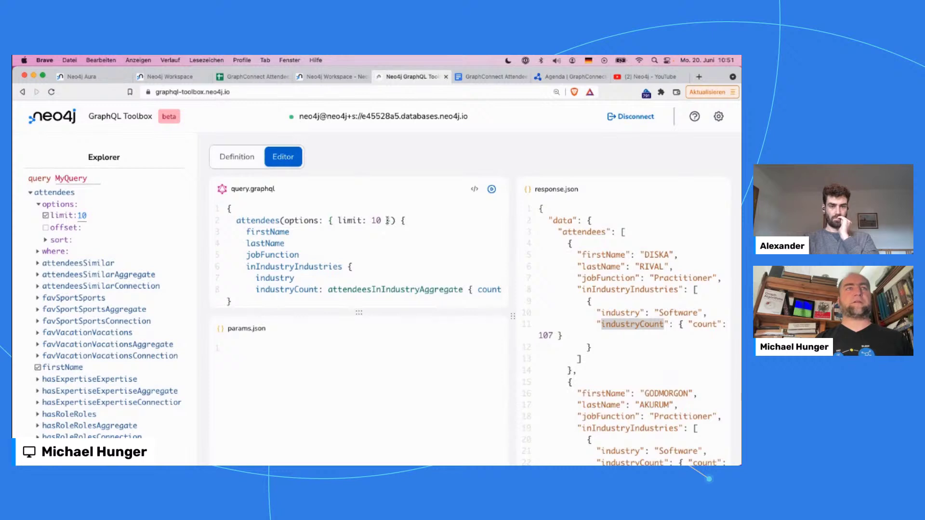
click(387, 220)
key(Return)
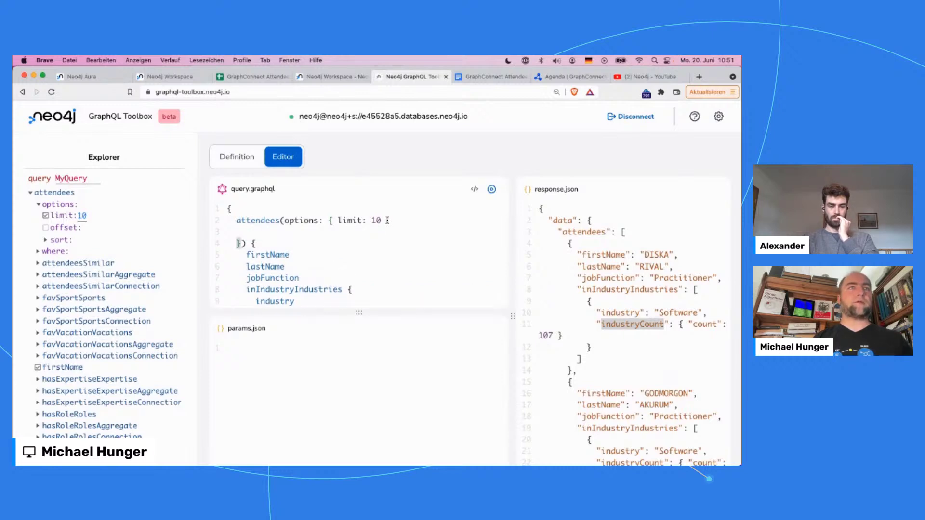
key(super+z)
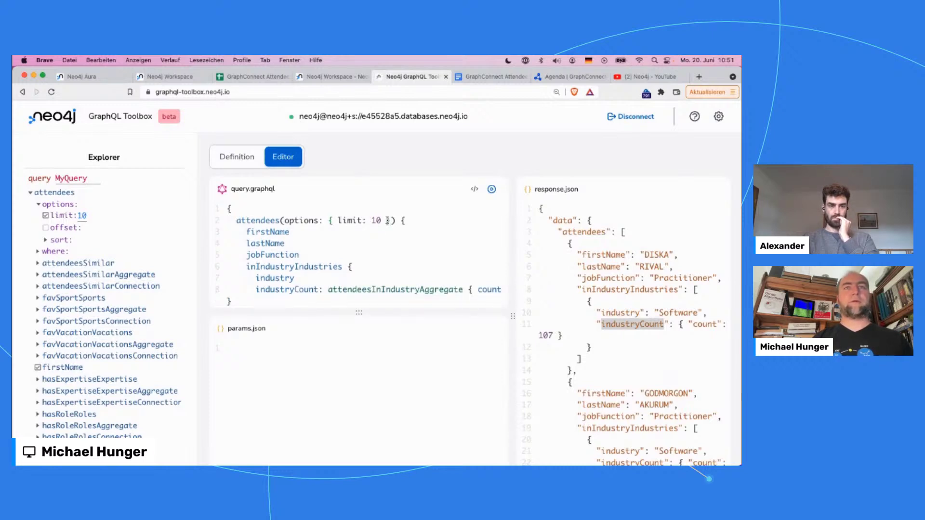
text(,)
key(Return)
text(where: {)
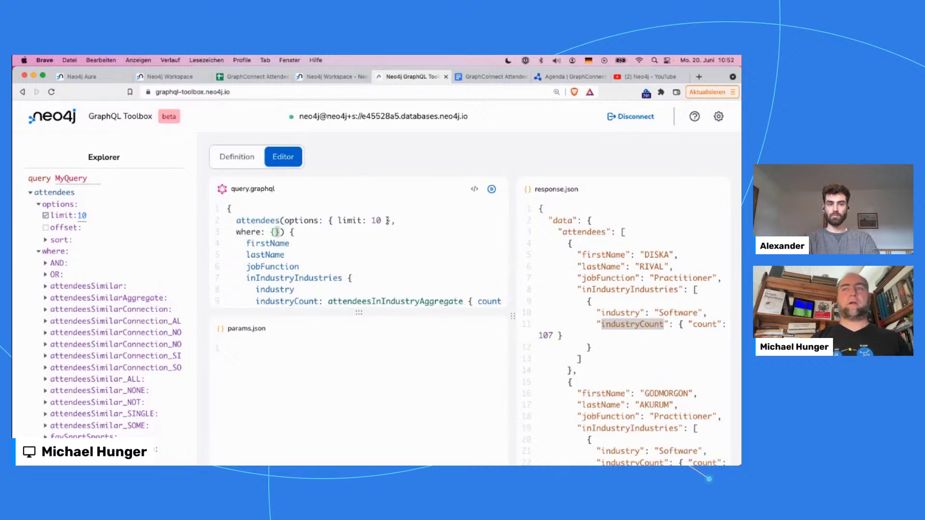
Insert the jobFunction_CONTAINS filter inside the where argument's braces.
text(job)
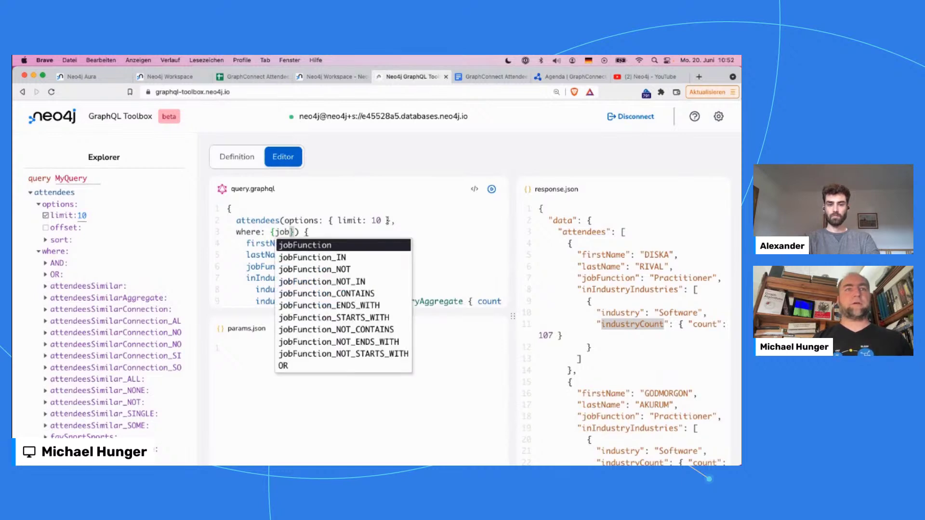
text(_IN)
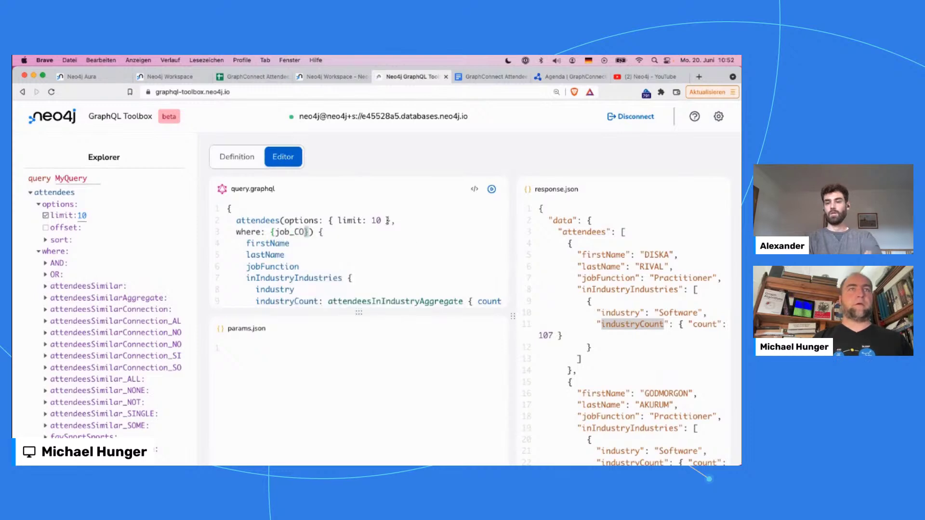
key(BackSpace)
key(BackSpace)
key(BackSpace)
key(Down)
key(Down)
key(Down)
key(Down)
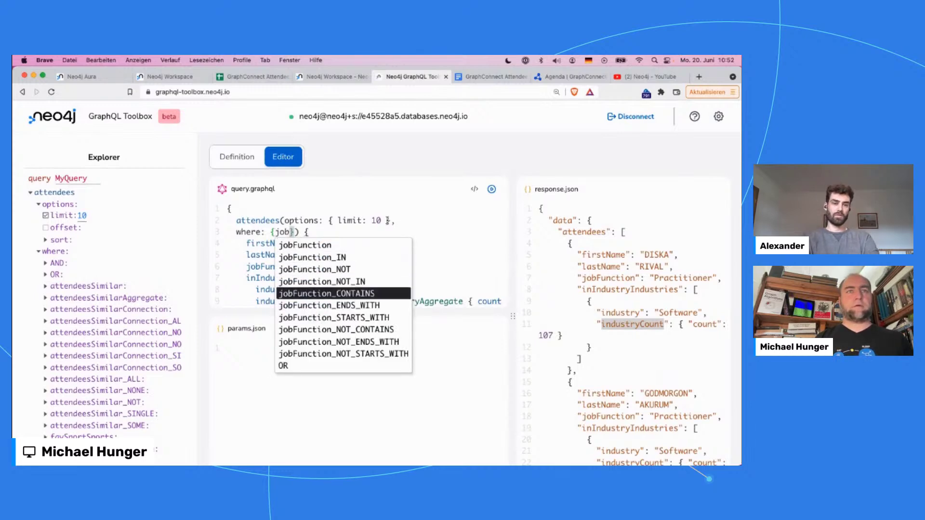
key(Return)
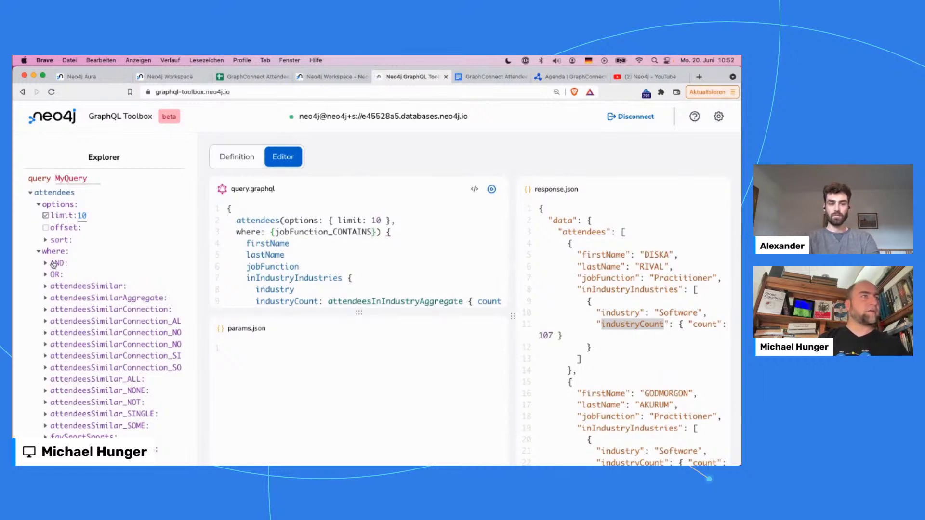
Look through the available where filters for attendees and remove jobFunction_CONTAINS from the where argument's braces.
scroll(53, 318, down, 15)
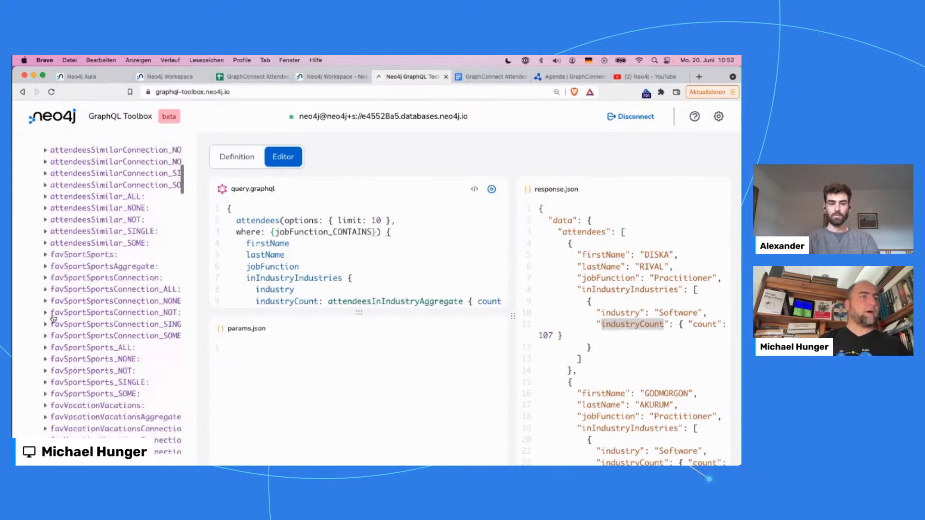
scroll(53, 318, down, 2)
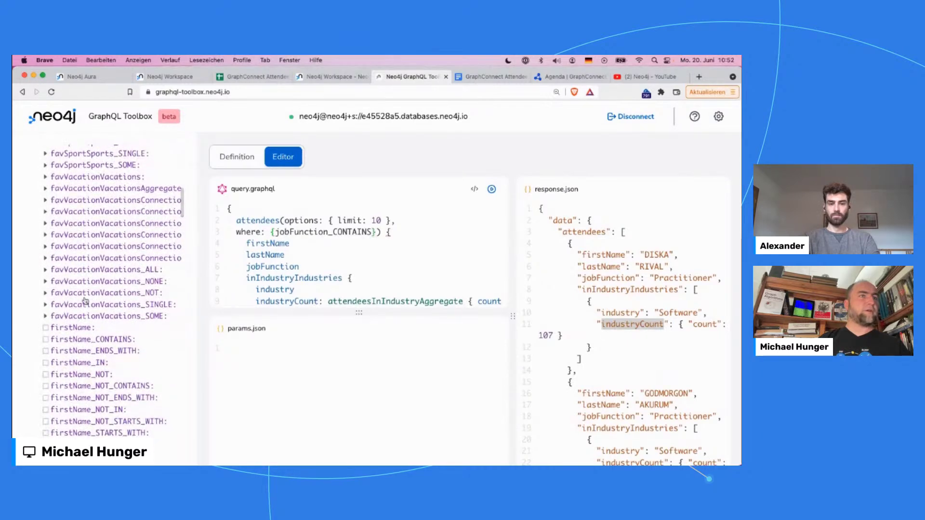
scroll(85, 252, up, 10)
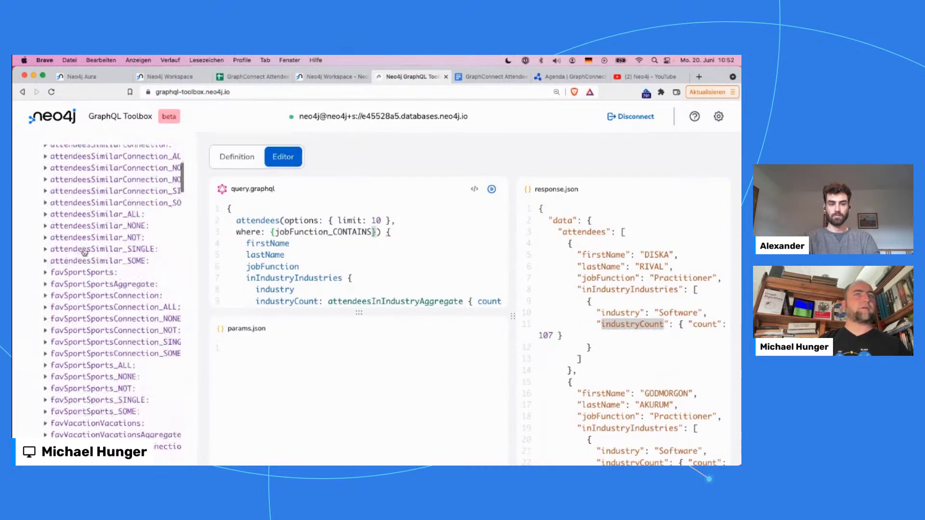
double_click(328, 232)
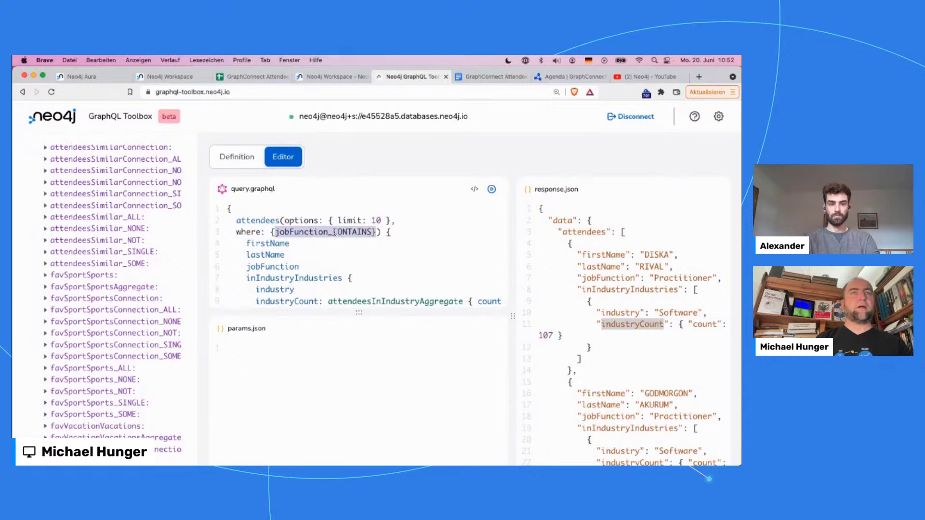
key(BackSpace)
Enable the jobFunction_CONTAINS filter in the attendees where options and set its value to "Pract".
scroll(72, 235, down, 8)
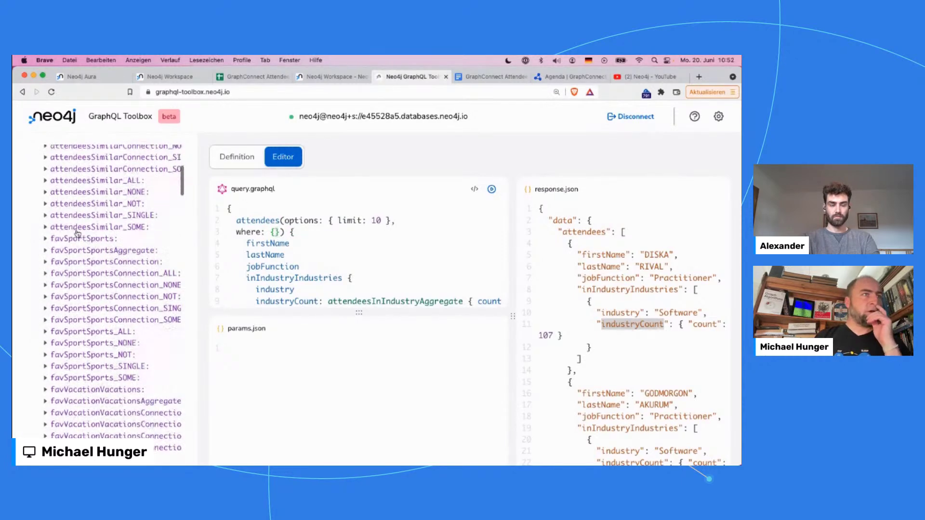
scroll(77, 233, down, 8)
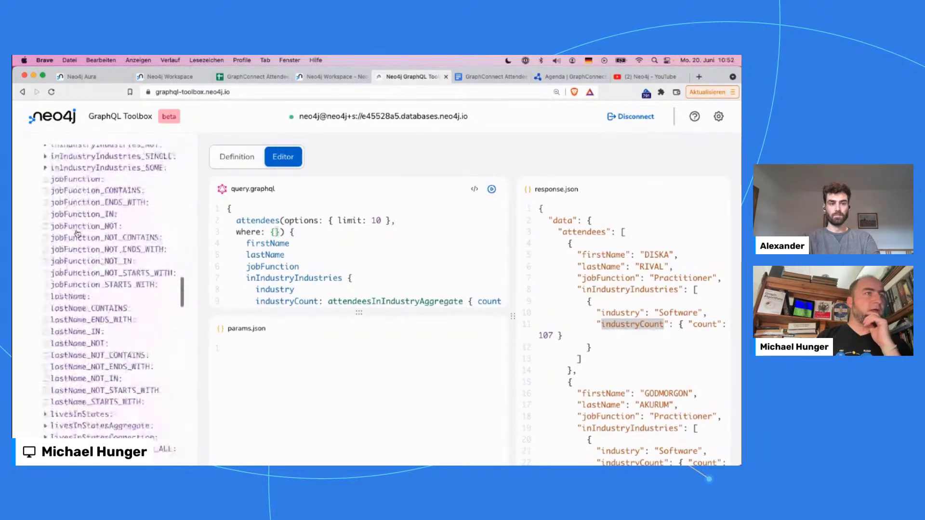
click(99, 195)
click(154, 196)
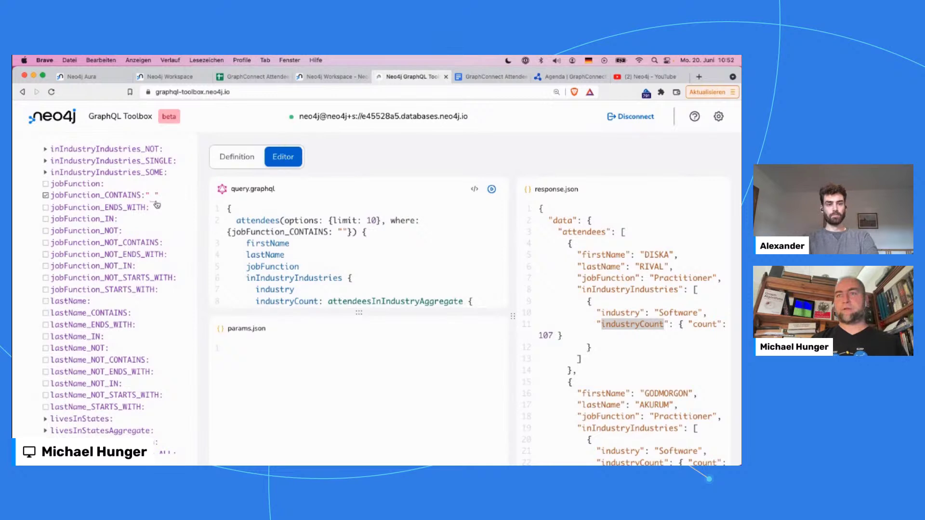
text(Pract)
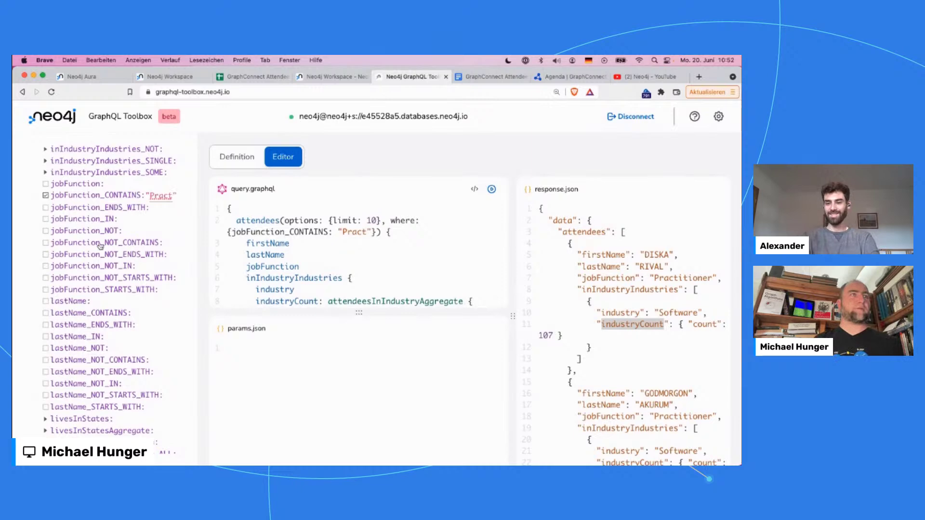
Review the existing response and insert a new line after the inIndustryIndustries block in the query.
scroll(120, 254, up, 5)
scroll(120, 254, up, 10)
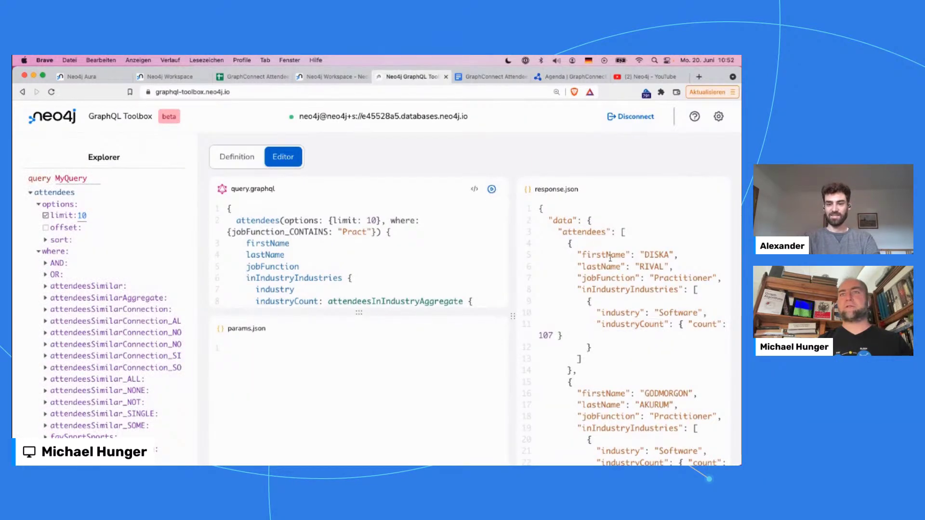
scroll(621, 298, down, 8)
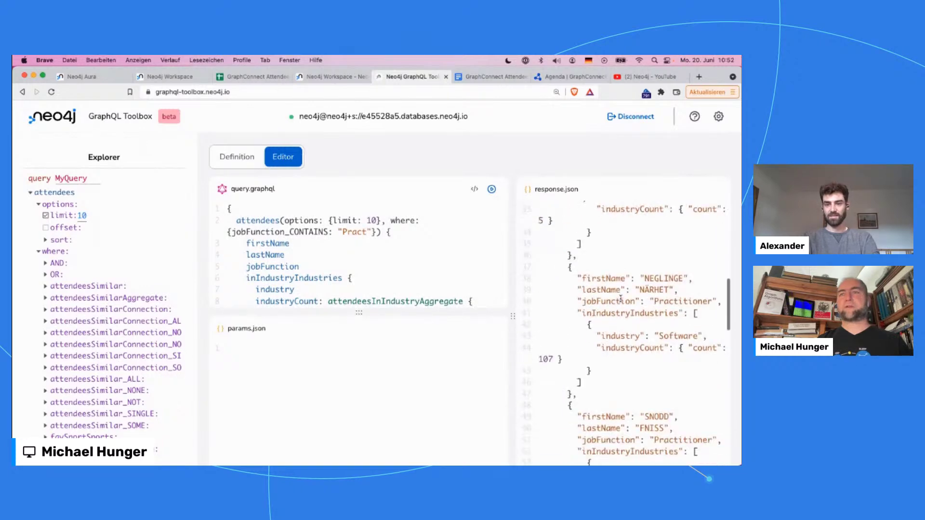
scroll(621, 299, up, 8)
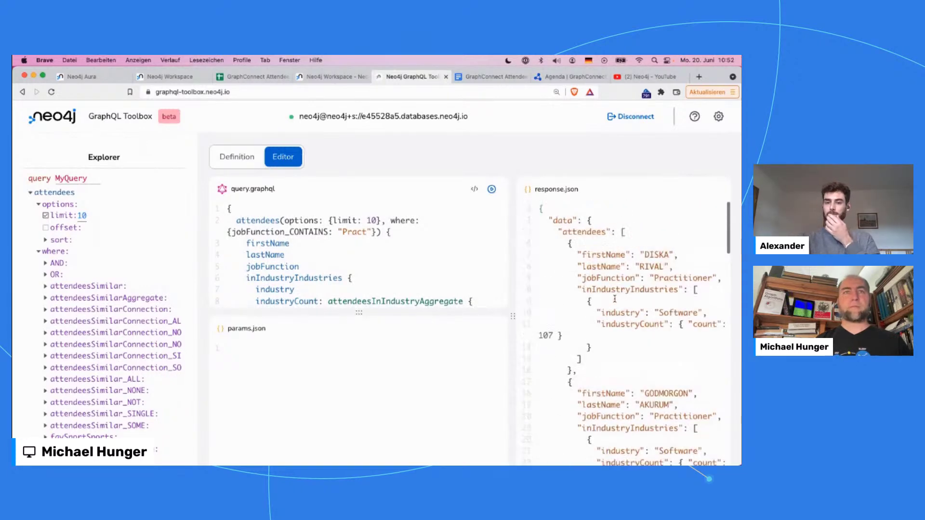
scroll(297, 289, down, 3)
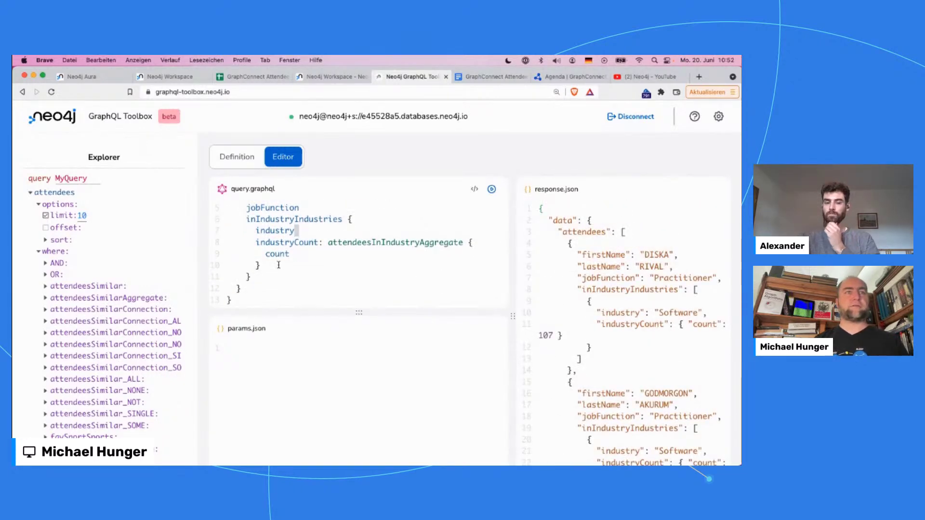
click(254, 278)
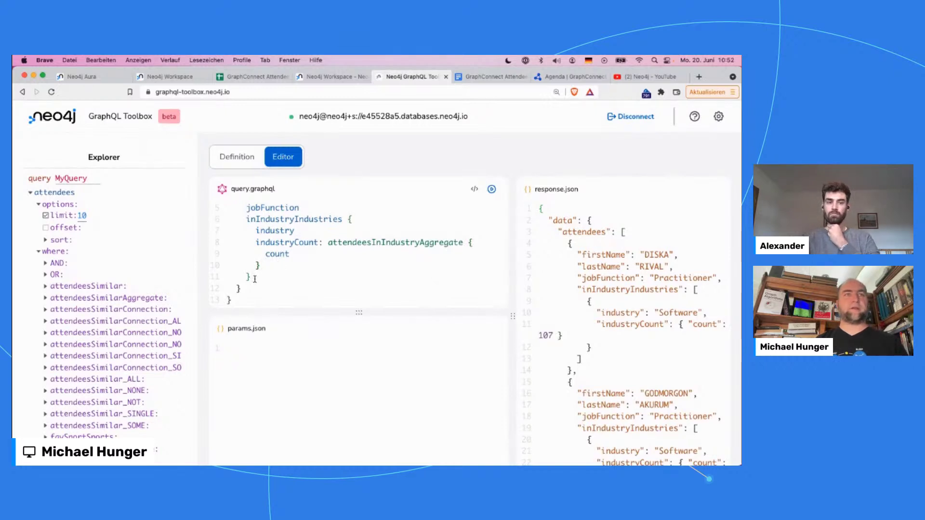
key(Return)
text(st)
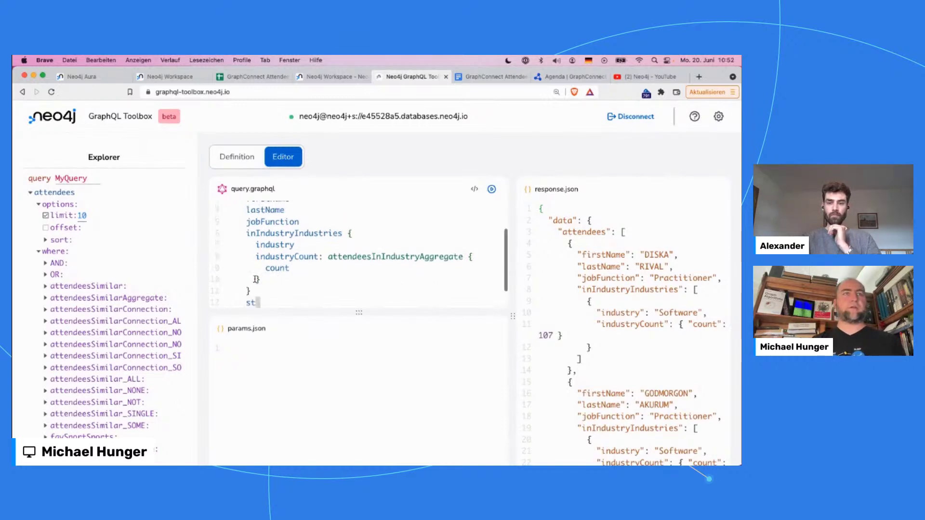
key(Down)
key(Down)
key(Down)
key(Down)
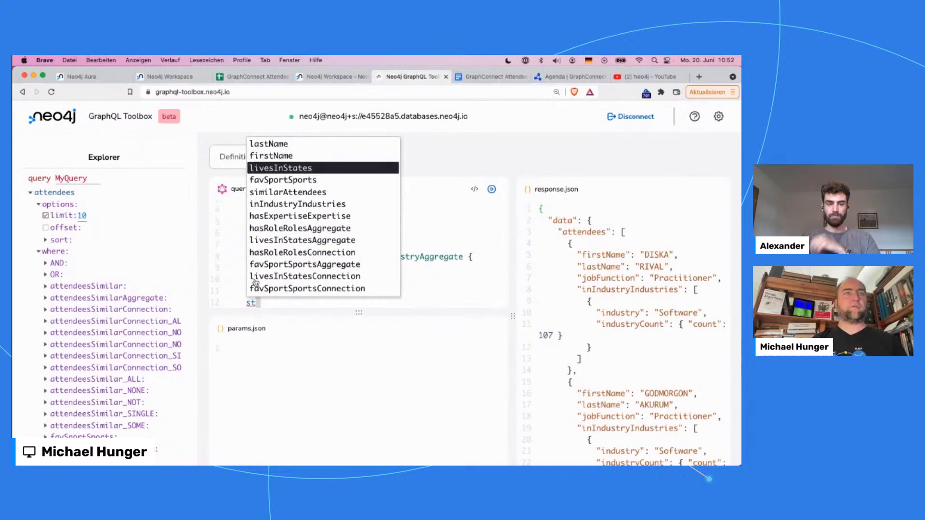
key(Down)
key(Down)
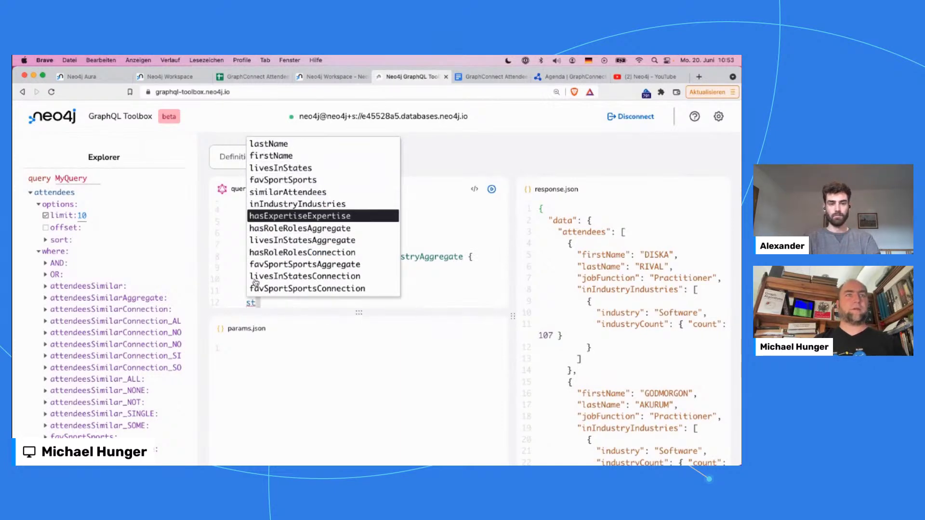
key(Down)
key(Down)
key(Down)
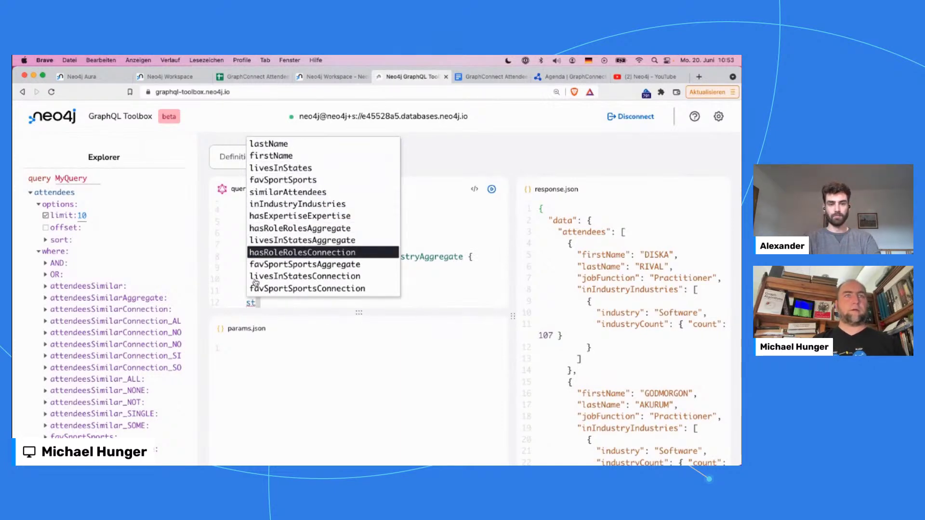
key(BackSpace)
key(BackSpace)
Add livesInStates with its state field on the new line below the inIndustryIndustries block.
text(lives)
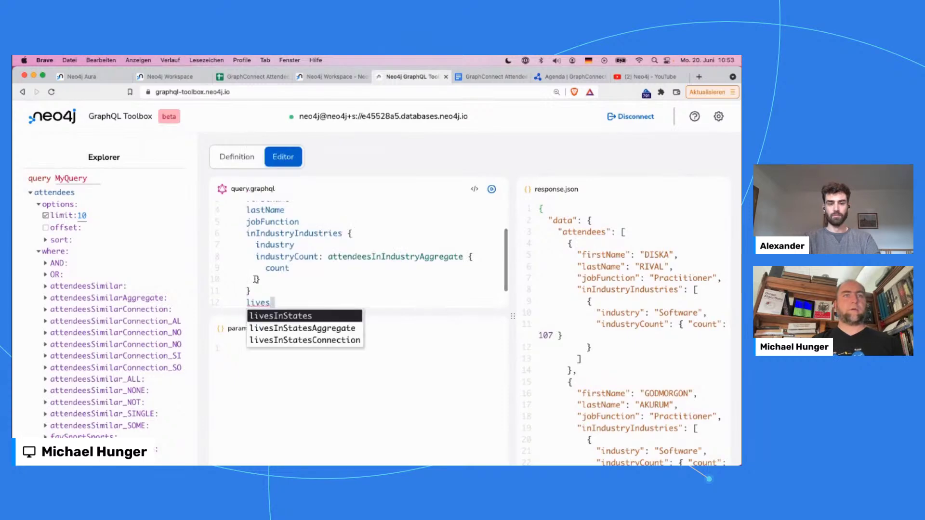
key(Return)
text({ na)
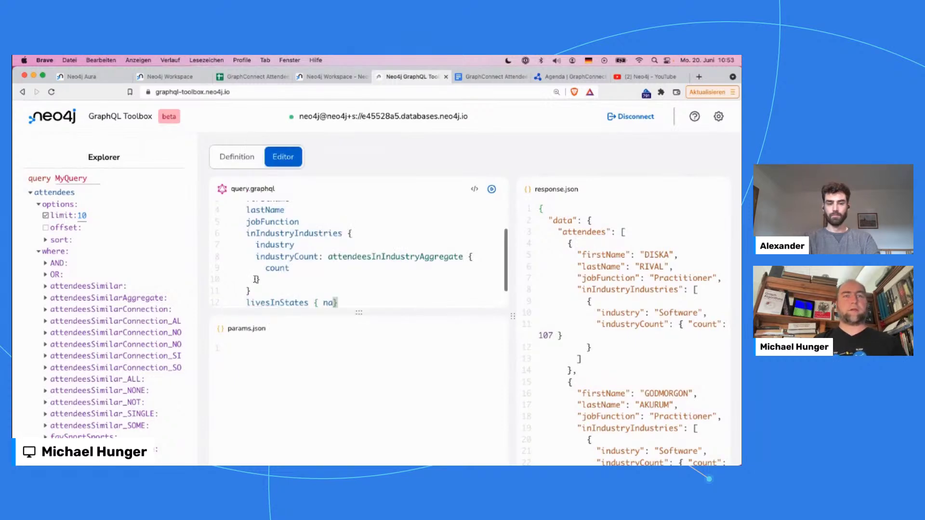
key(BackSpace)
key(BackSpace)
text(state )
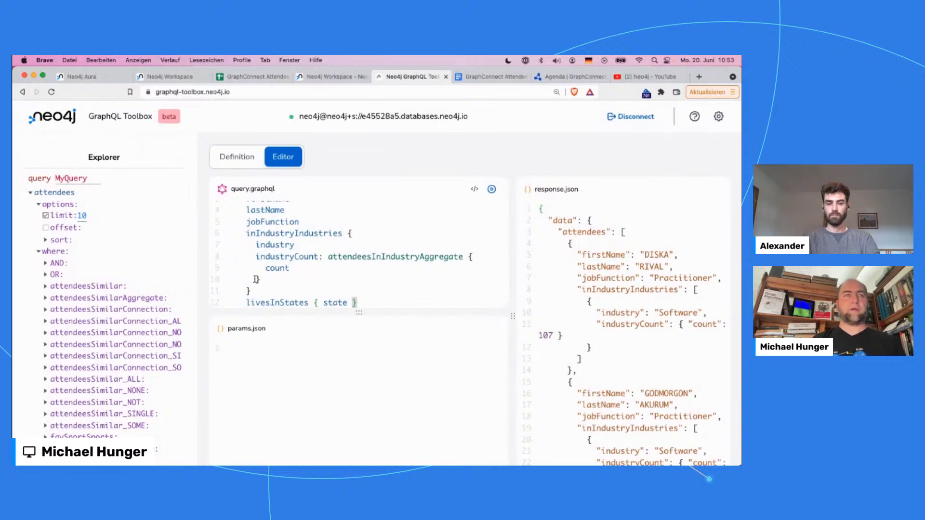
Nest inCountryCountries with the country field inside livesInStates, then run the query and review the response.
text(in)
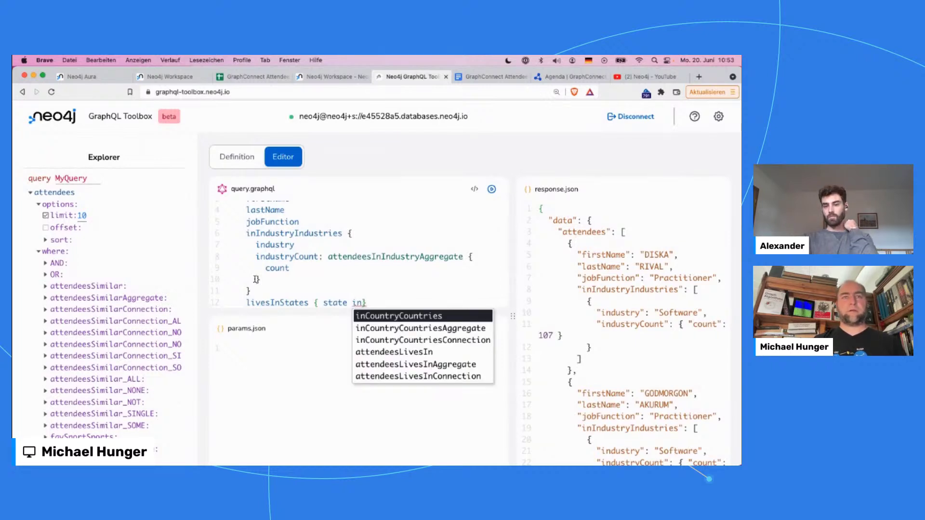
key(Return)
text({ cou)
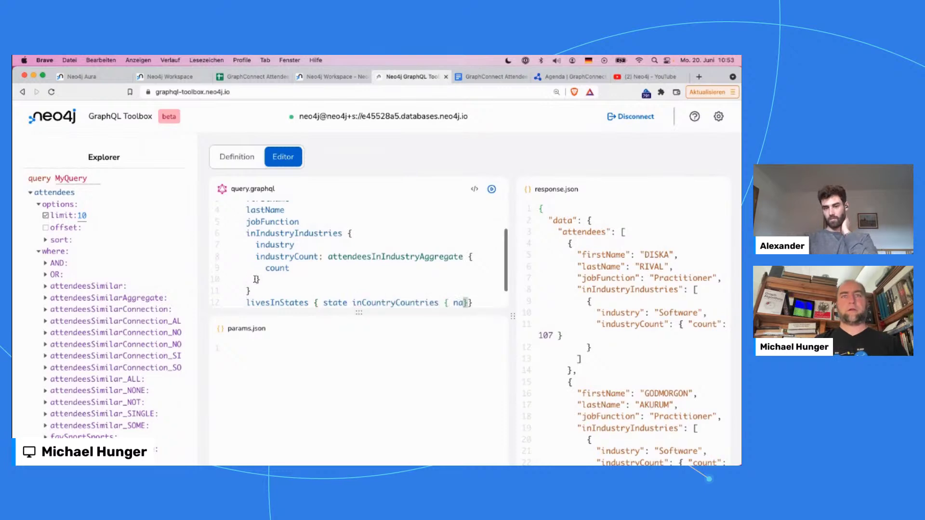
key(Return)
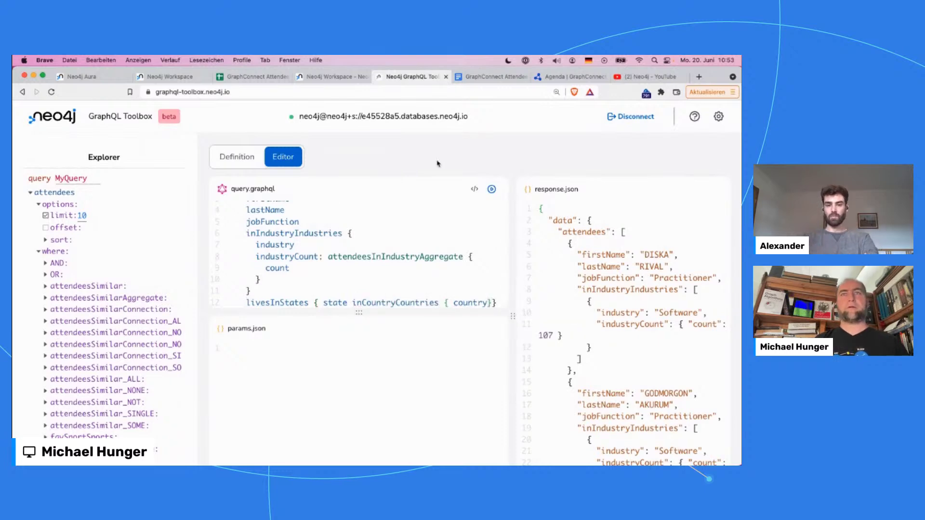
click(490, 193)
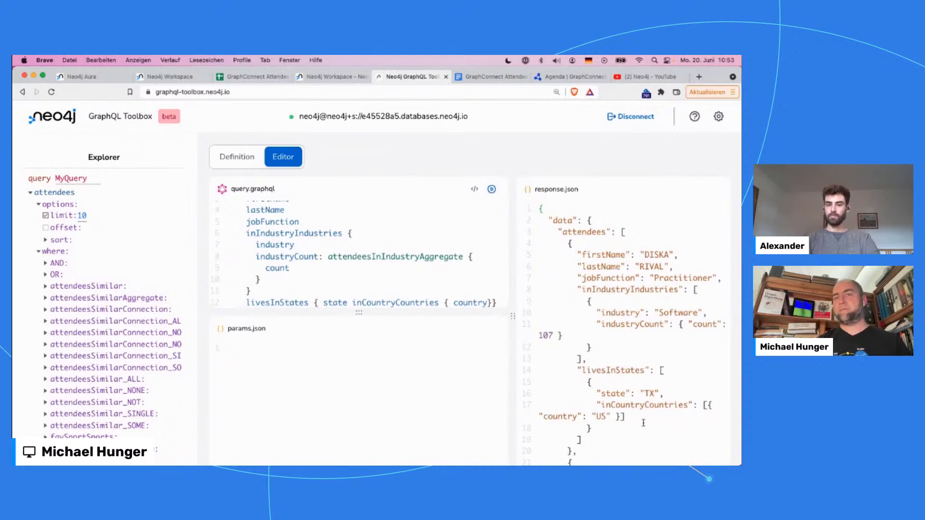
scroll(643, 423, down, 5)
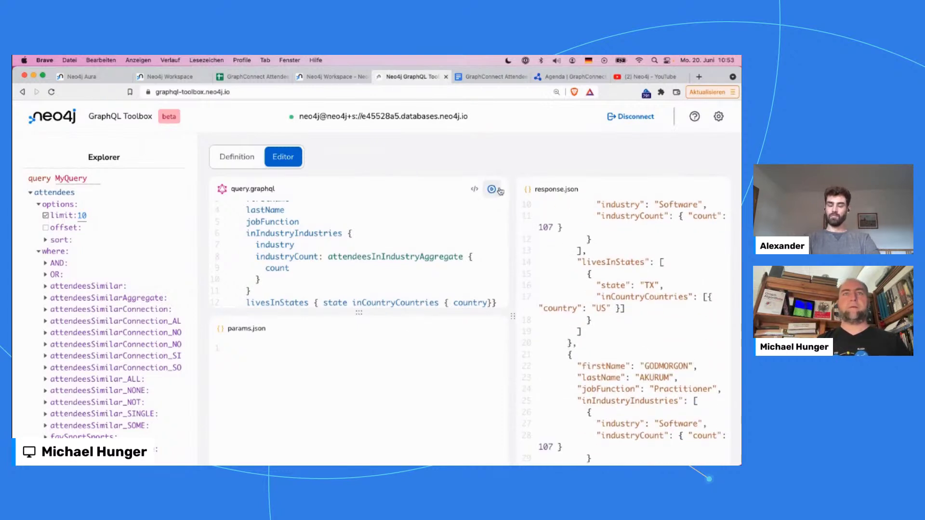
Prettify the query and enlarge the query editor pane to show more of its lines.
click(474, 191)
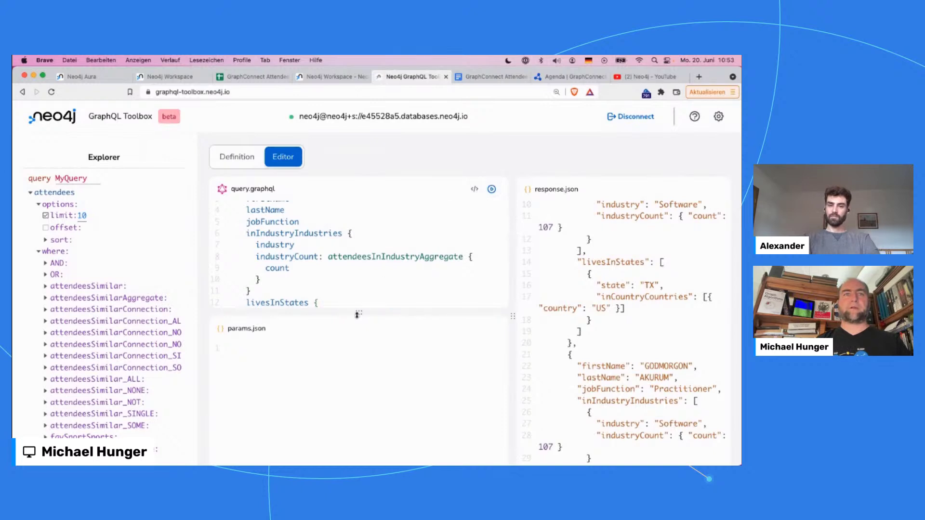
drag(359, 313, 357, 397)
scroll(243, 221, up, 3)
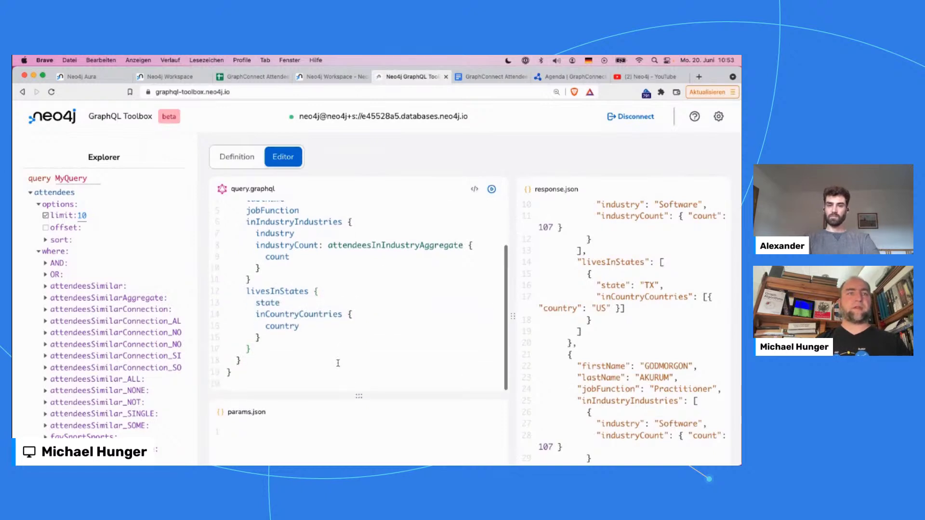
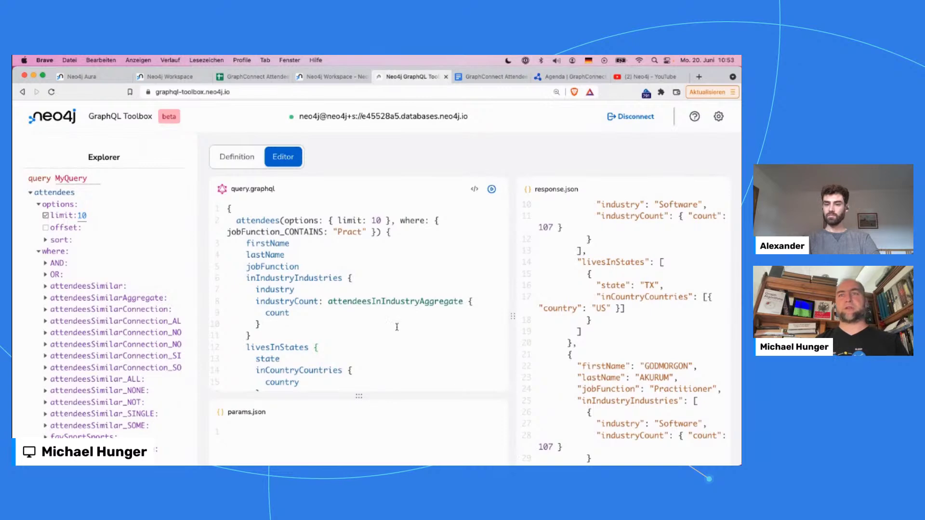
Check the type definitions briefly, then restore the enlarged query editor and rerun the query.
click(233, 158)
click(296, 153)
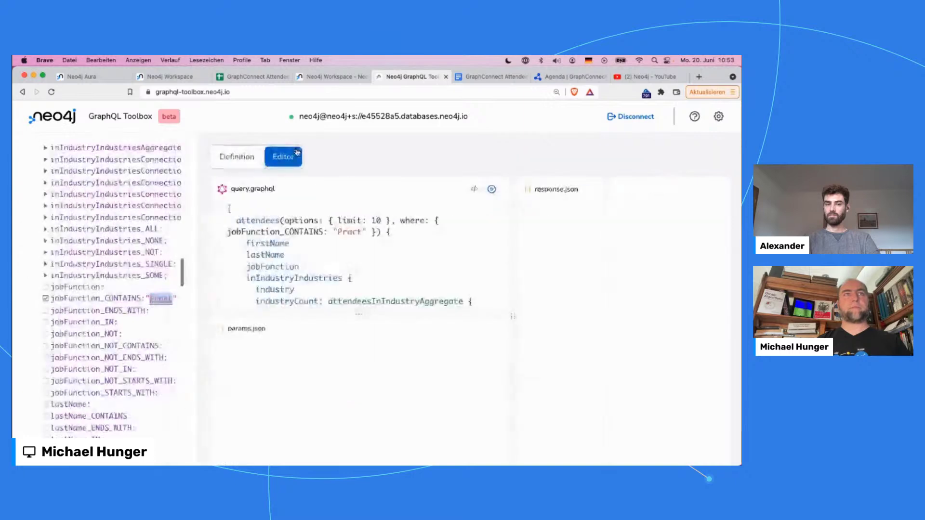
drag(361, 314, 358, 396)
click(492, 189)
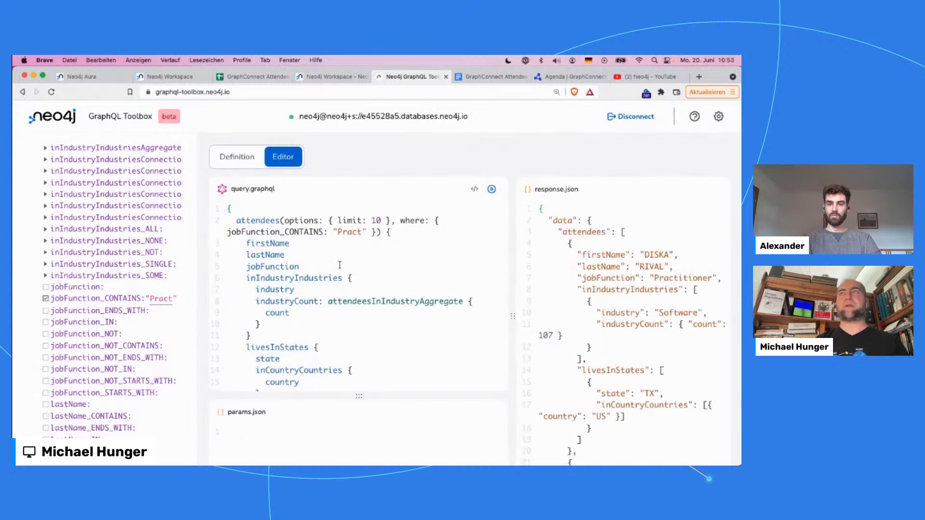
Replace the attendees limit of 10 with the variable $limit and declare it in the header as query($limit:String).
double_click(376, 220)
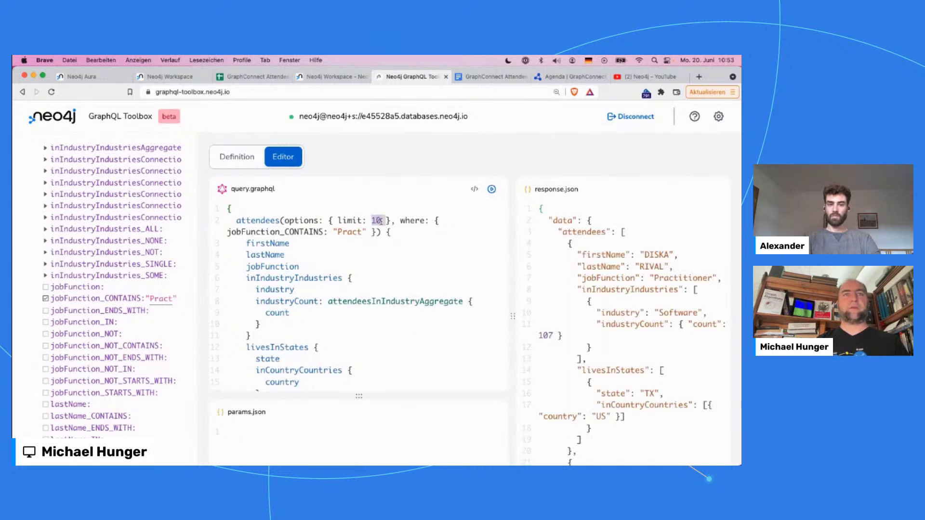
text($limit)
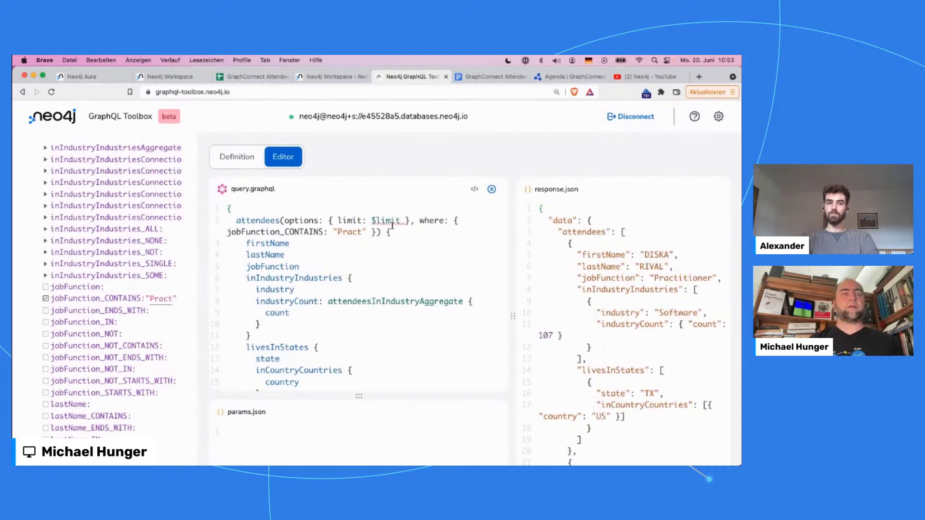
key(super+Up)
text(query($)
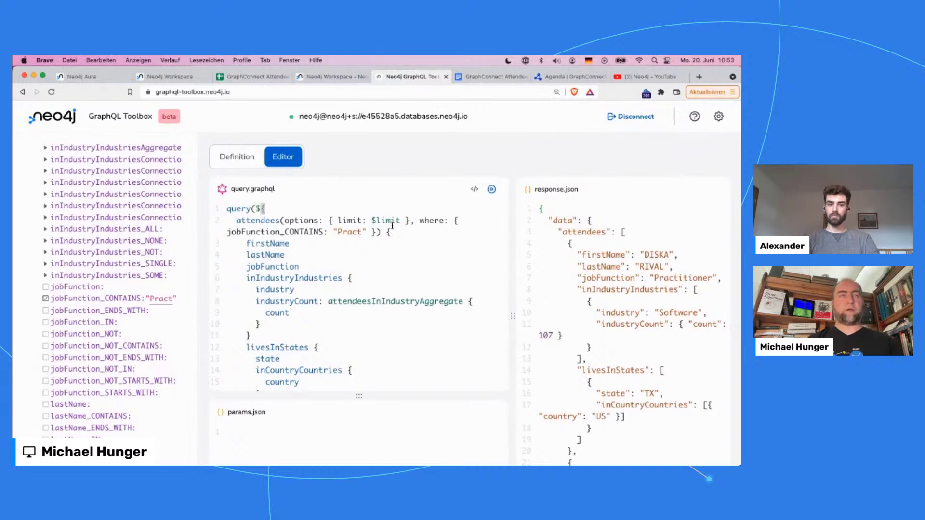
text(limit:)
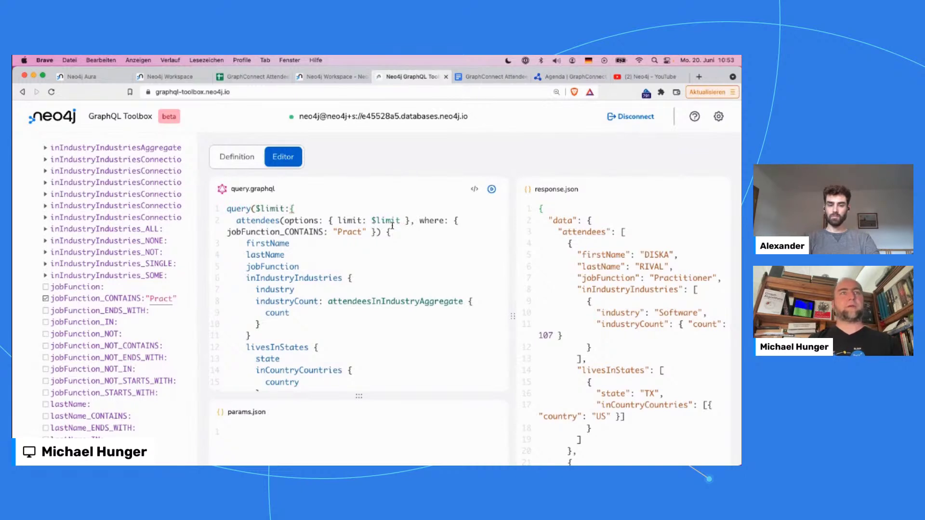
text(String))
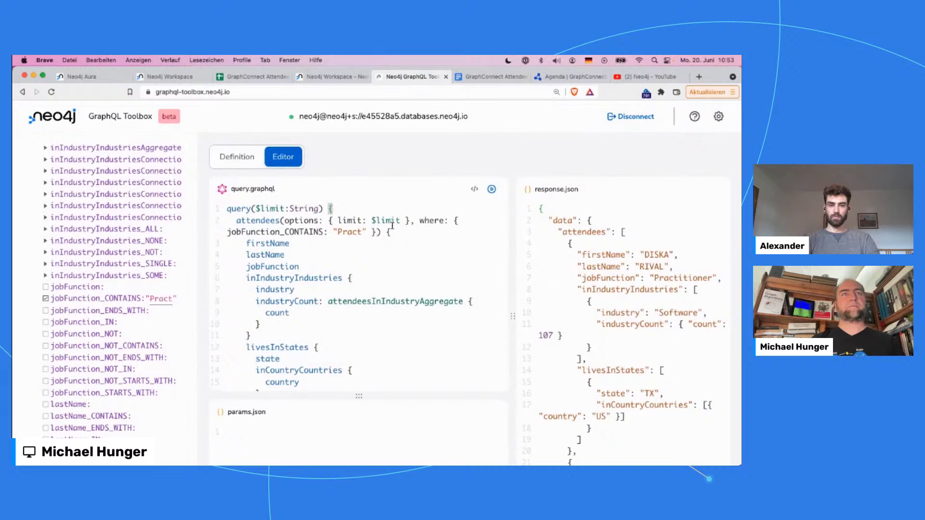
Change the declared type of the $limit variable in the query header to Int.
mouse_move(268, 209)
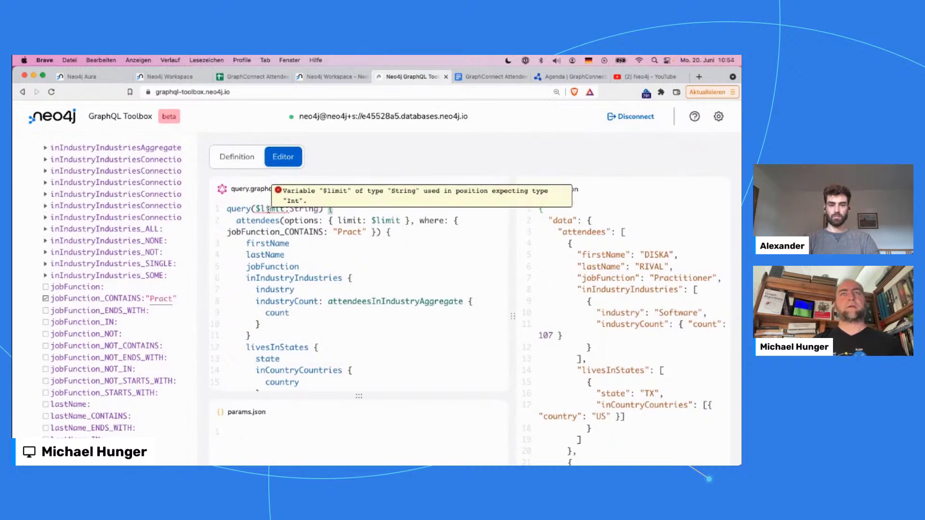
double_click(301, 209)
text(Int)
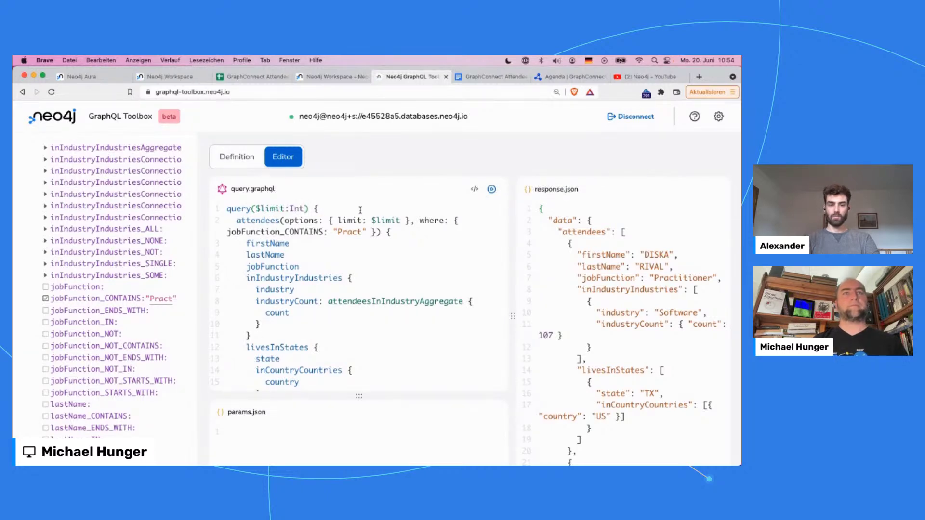
double_click(301, 209)
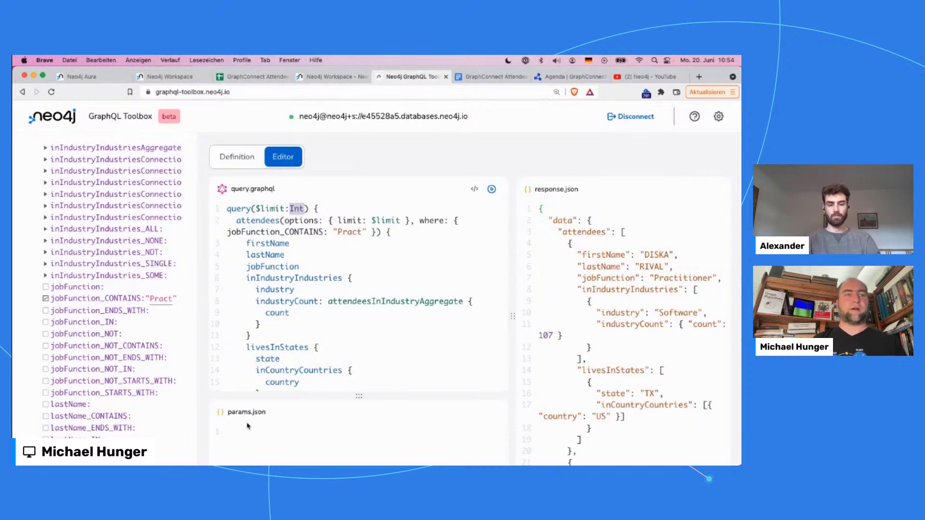
Define the query parameters as {"limit":5} in params.json and run the query.
click(238, 435)
text({)
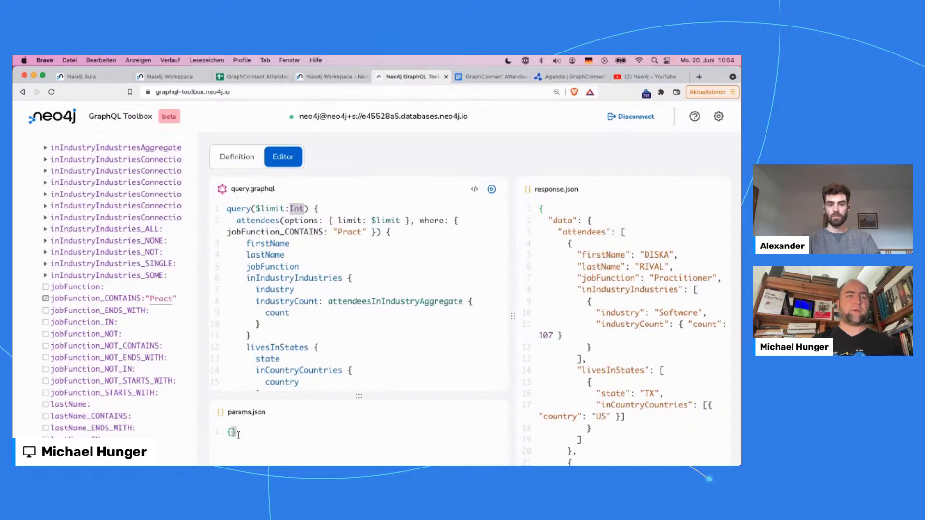
text("limit")
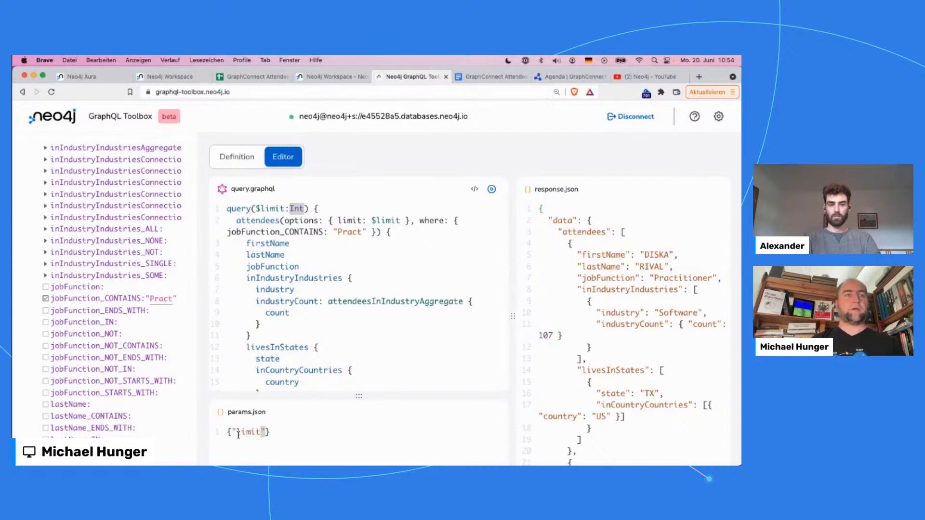
text(:)
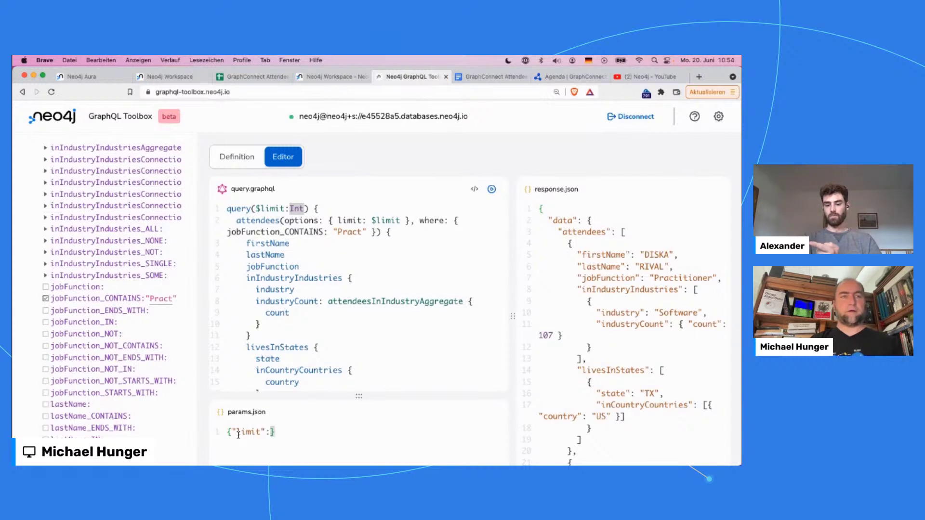
text(5)
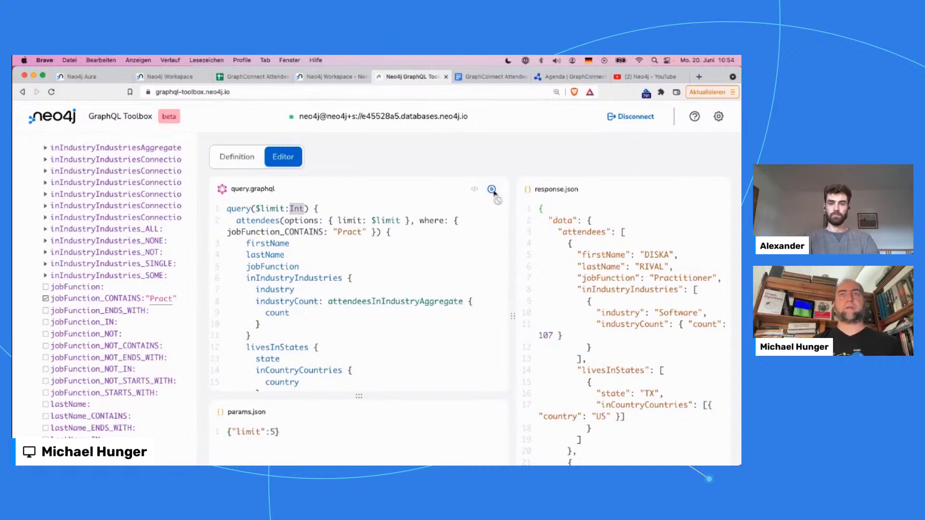
click(492, 190)
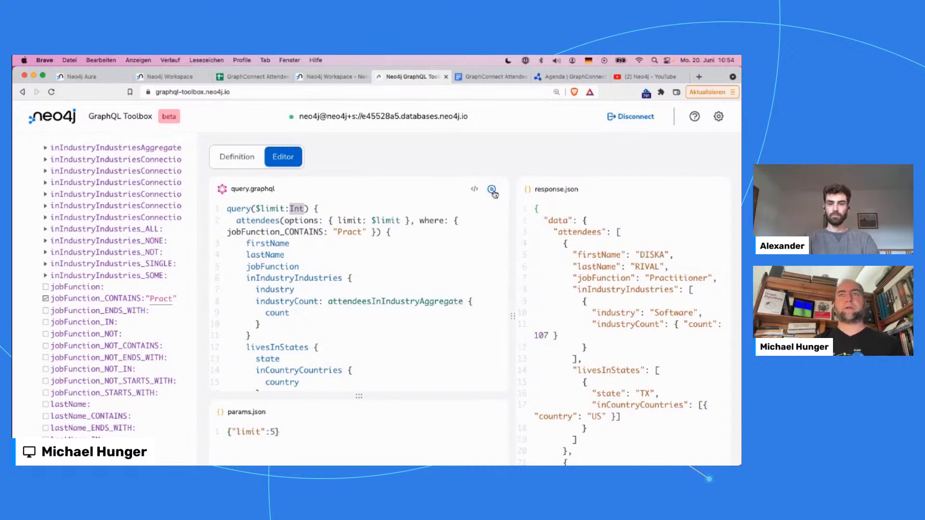
Replace the jobFunction_CONTAINS value "Pract" with the variable $job and declare $job:String in the query header.
double_click(348, 233)
drag(333, 233, 368, 232)
key(BackSpace)
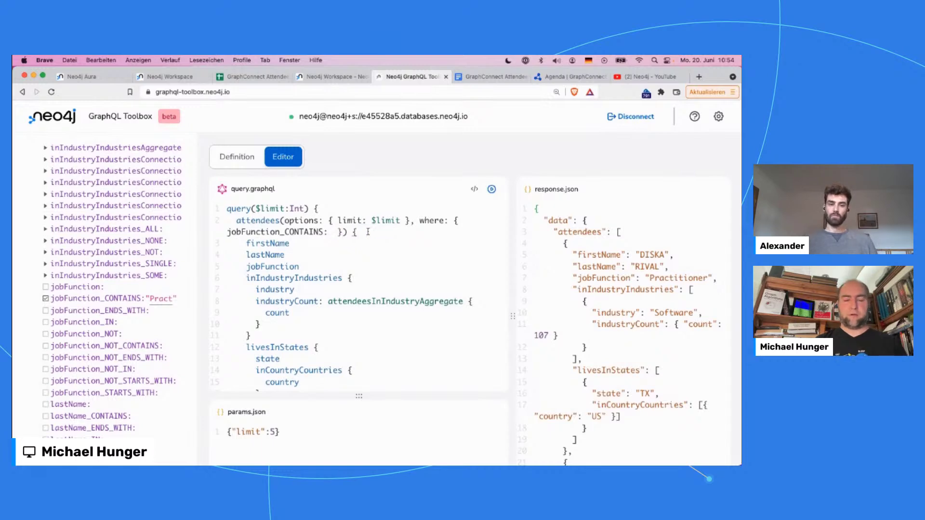
text($job)
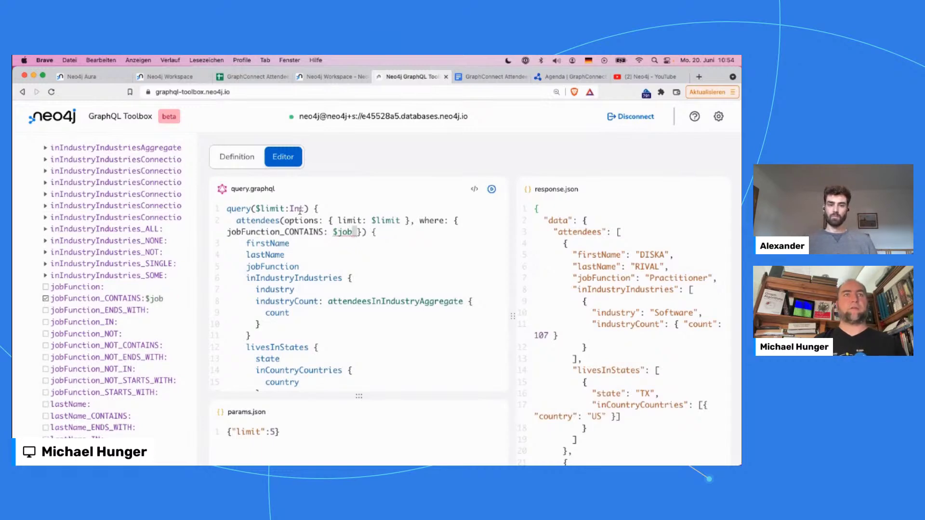
click(305, 209)
text(, $job)
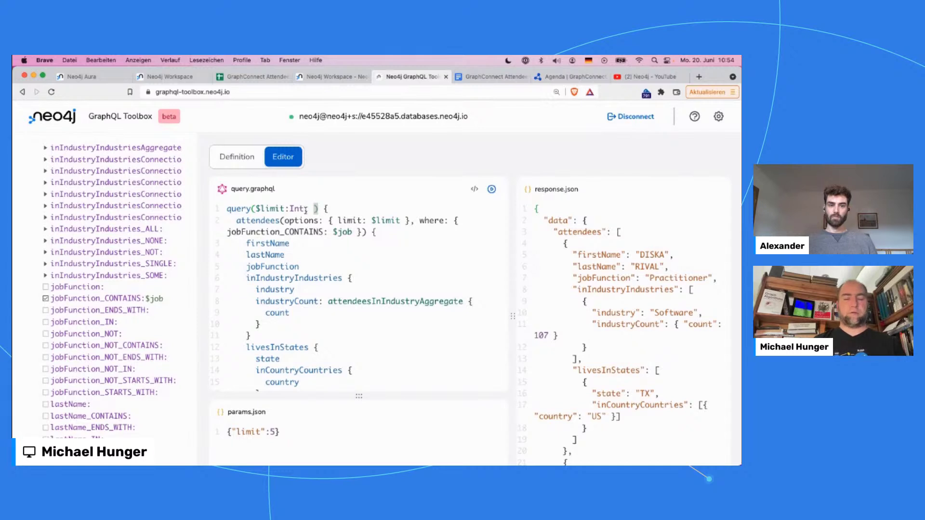
text(:String)
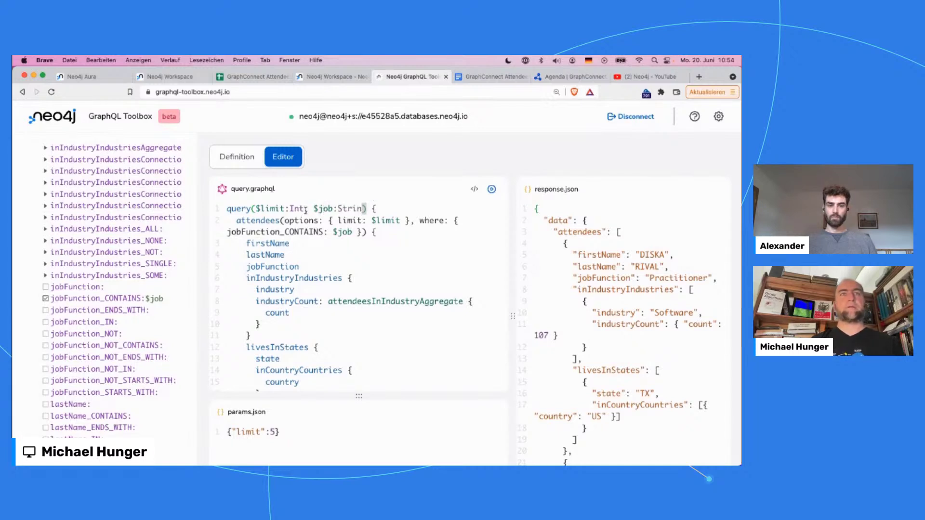
Add "job":"Analyst" to the parameters in params.json, then run the query and review the response.
click(274, 433)
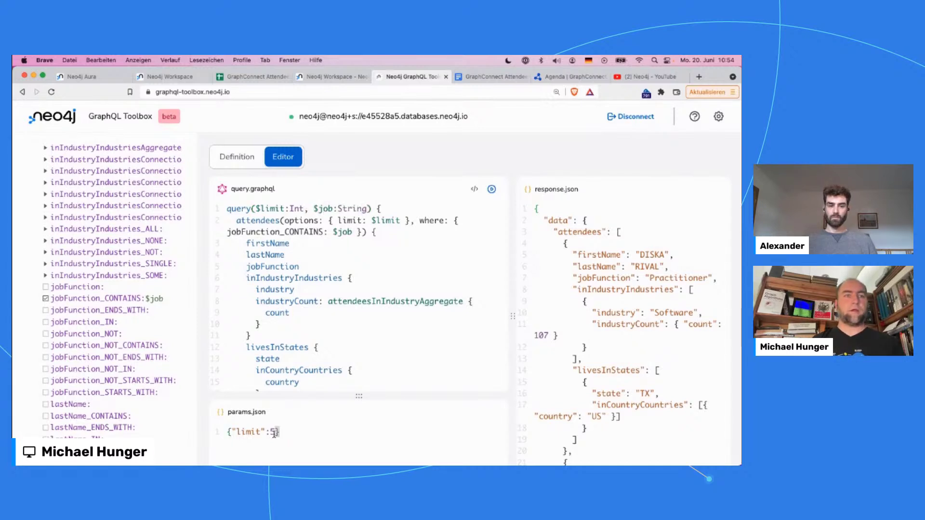
text(,"job)
text(":")
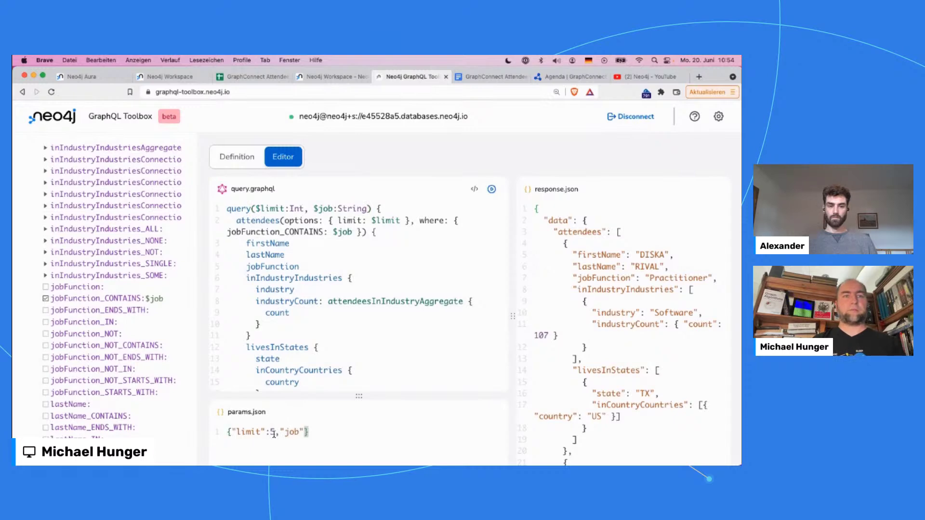
text(Analy)
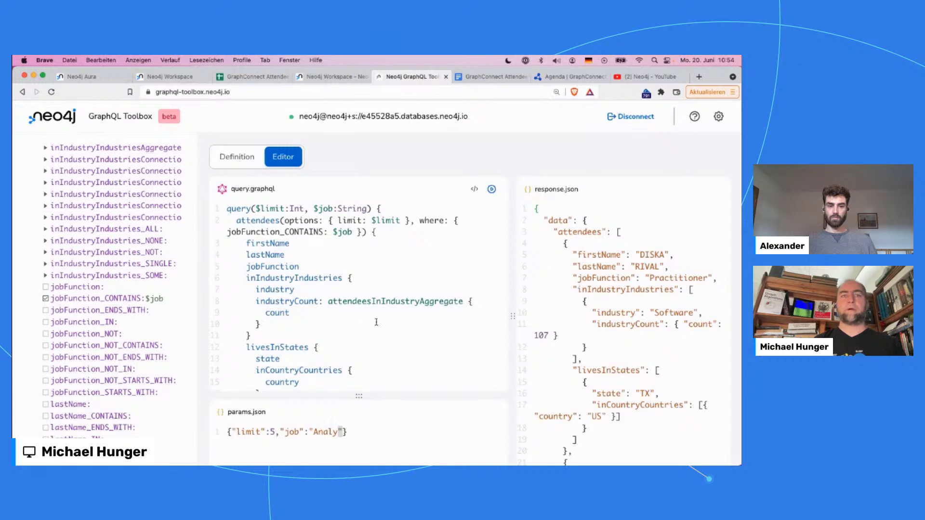
text(st)
click(492, 190)
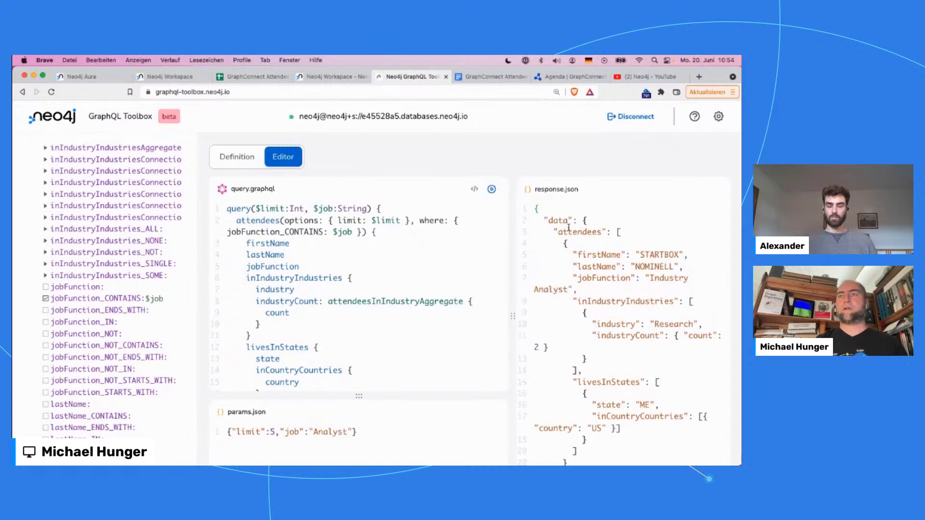
double_click(543, 289)
scroll(617, 371, down, 3)
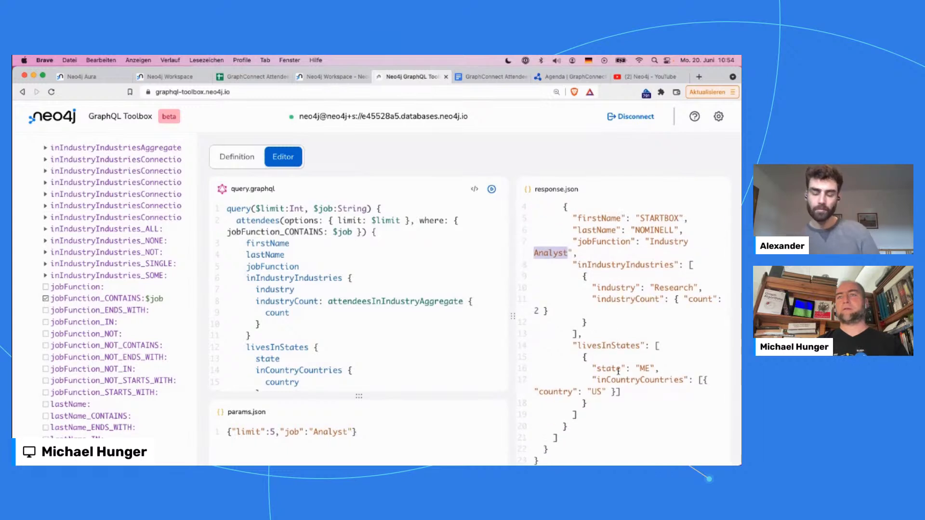
scroll(618, 371, up, 3)
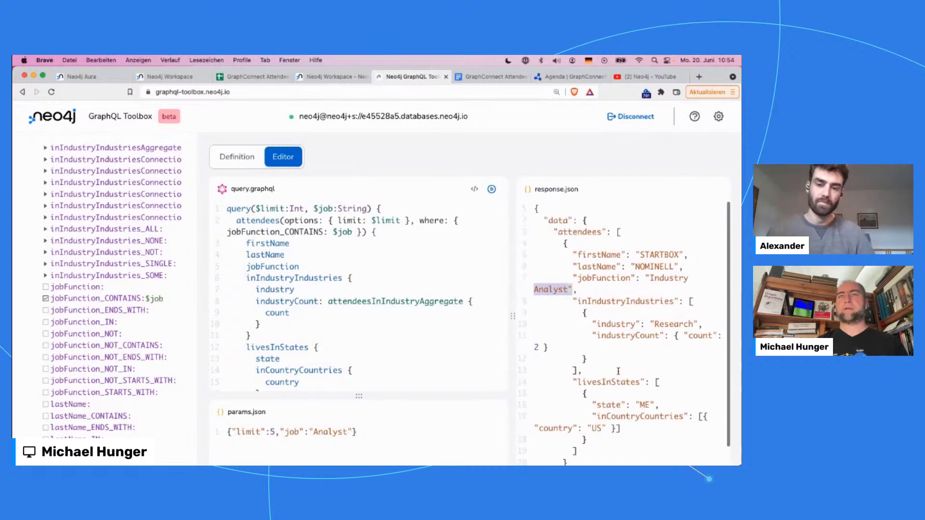
Switch to Neo4j Workspace to view the import data model and the Explore graph, then return to the GraphQL Toolbox.
click(182, 82)
click(196, 112)
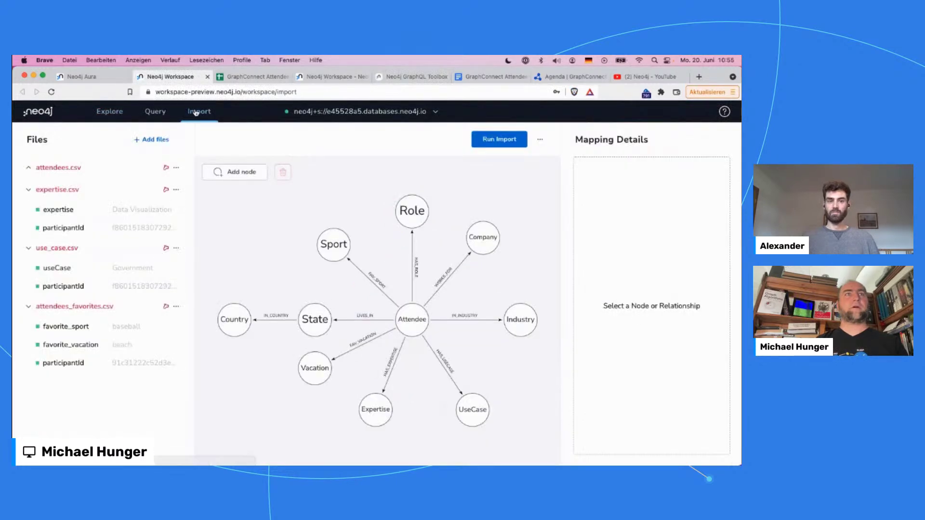
click(118, 114)
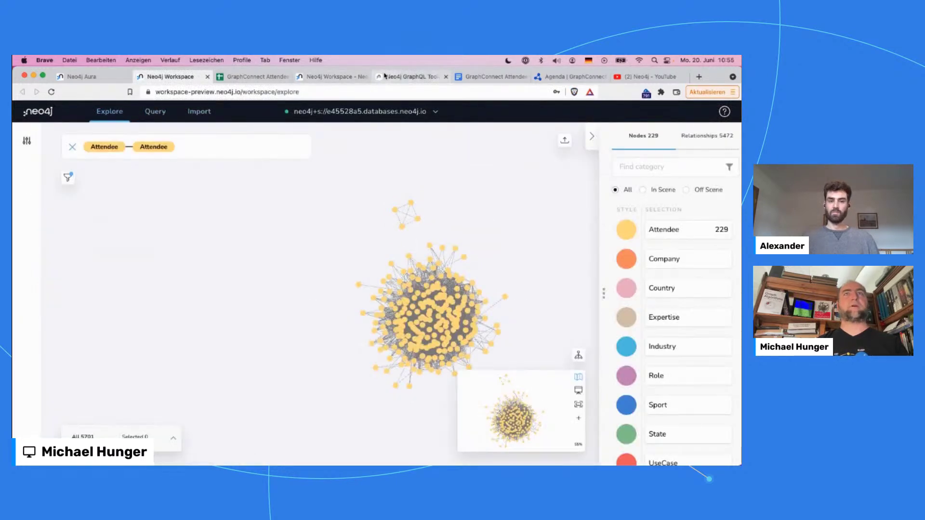
click(384, 76)
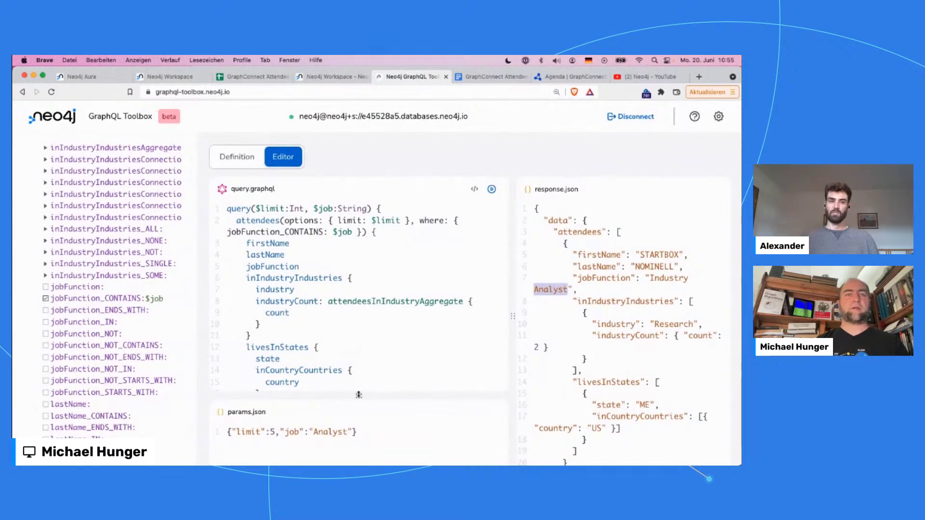
Enlarge the params.json pane slightly and remove the attendees field with all its selections from the query.
drag(358, 395, 368, 362)
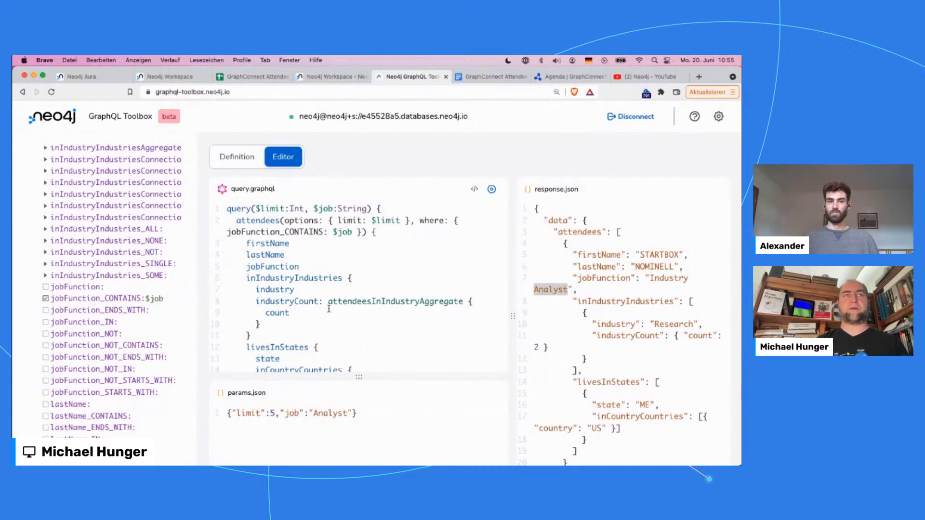
scroll(68, 202, up, 15)
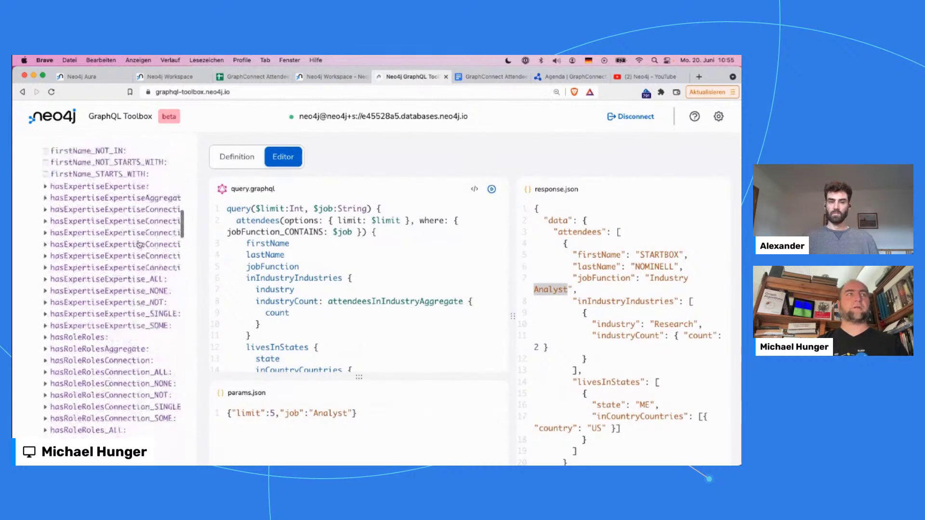
scroll(68, 203, up, 10)
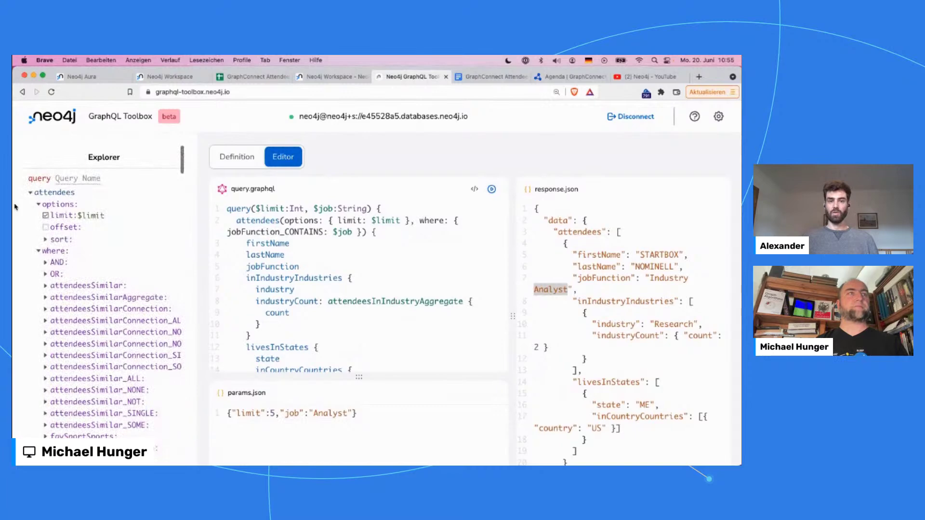
click(30, 192)
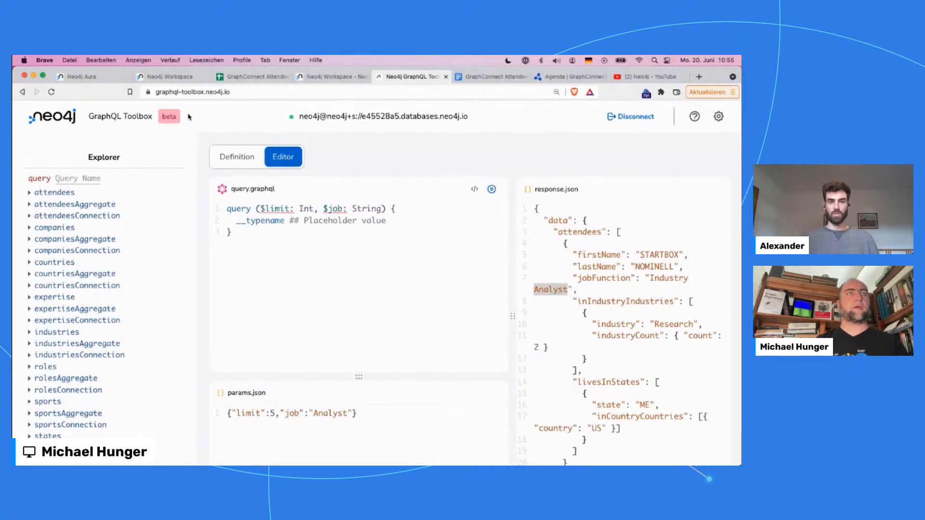
drag(174, 116, 159, 119)
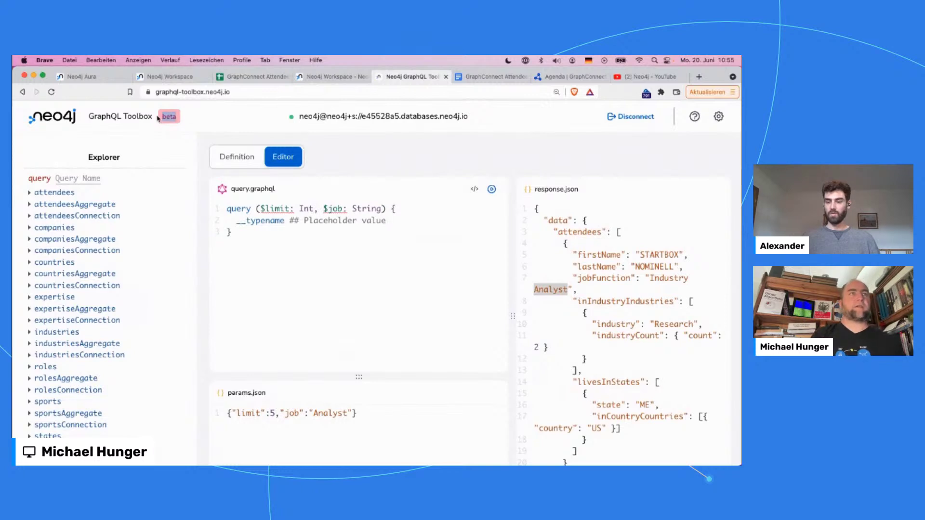
click(231, 116)
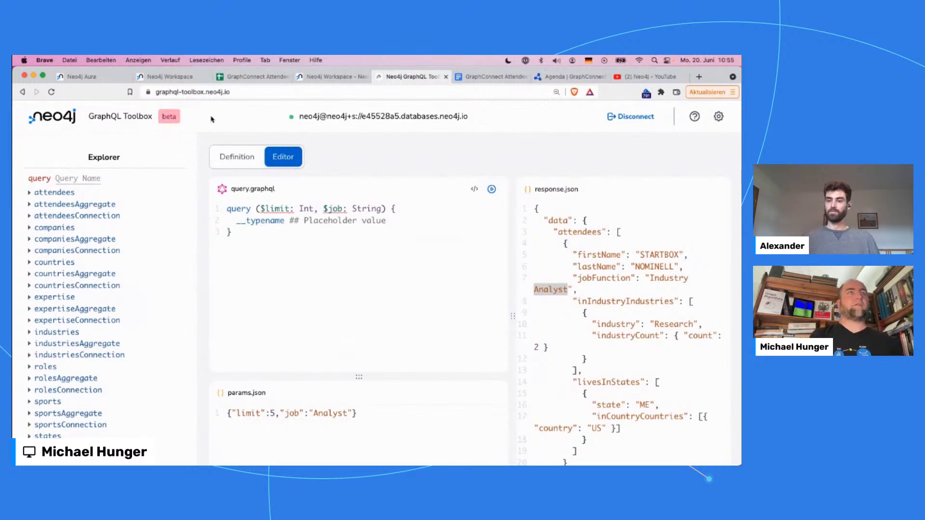
double_click(171, 116)
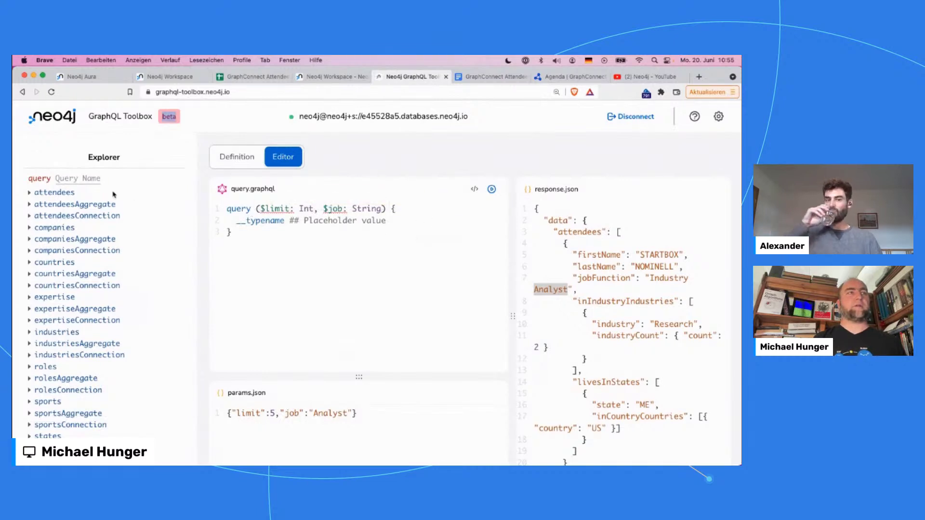
Add a new placeholder query below the existing one from the Explorer.
scroll(114, 194, down, 5)
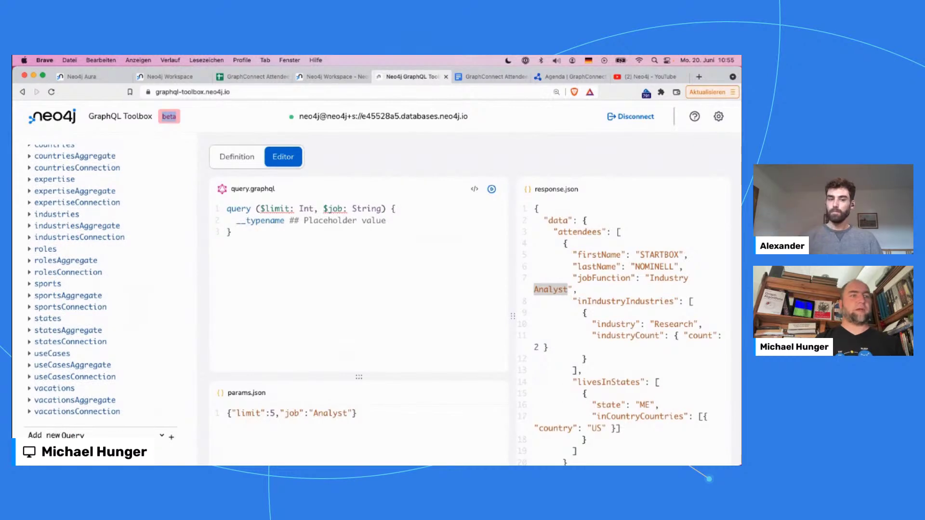
click(171, 440)
scroll(103, 392, down, 10)
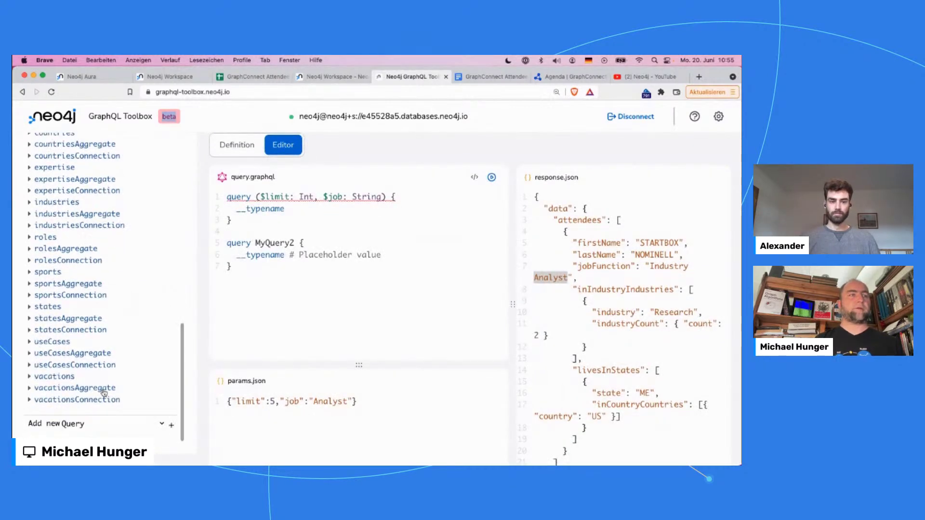
scroll(126, 282, up, 10)
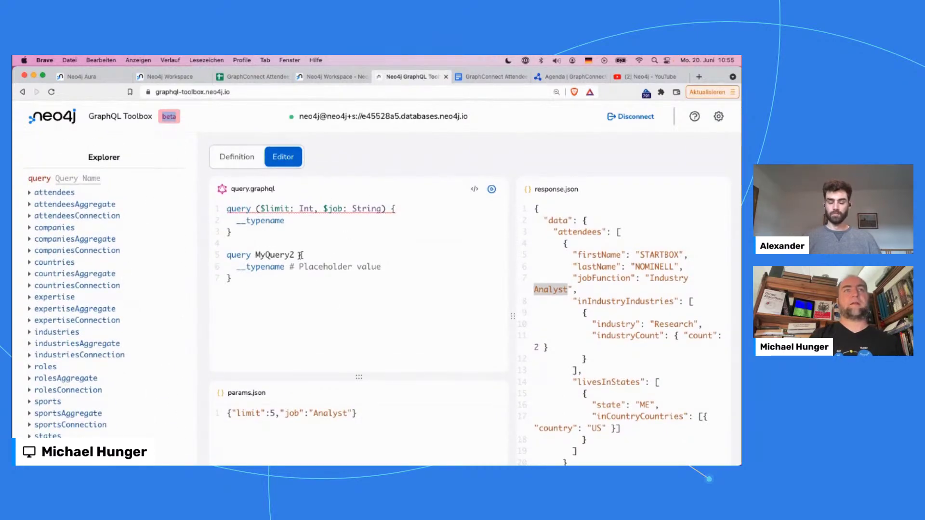
click(313, 308)
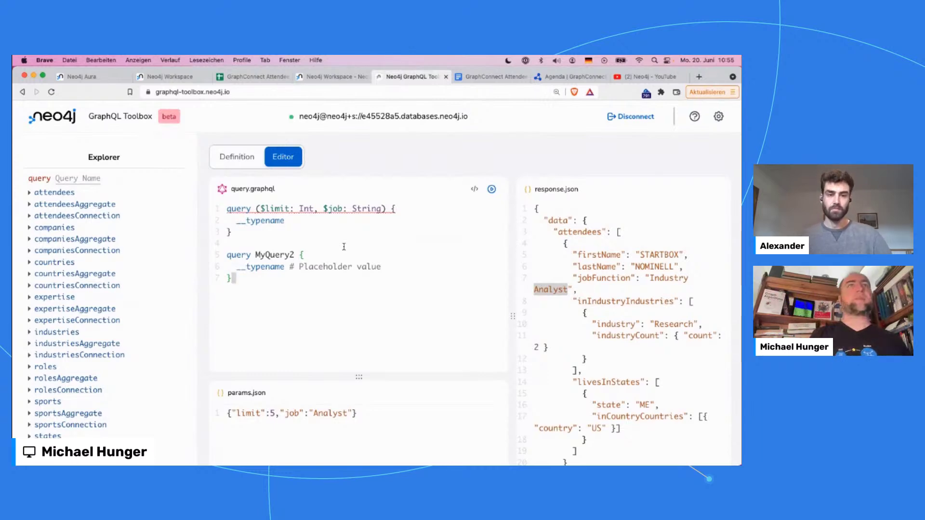
View the Neo4j Workspace product page, then switch to the attendee graph in Neo4j Workspace.
click(329, 77)
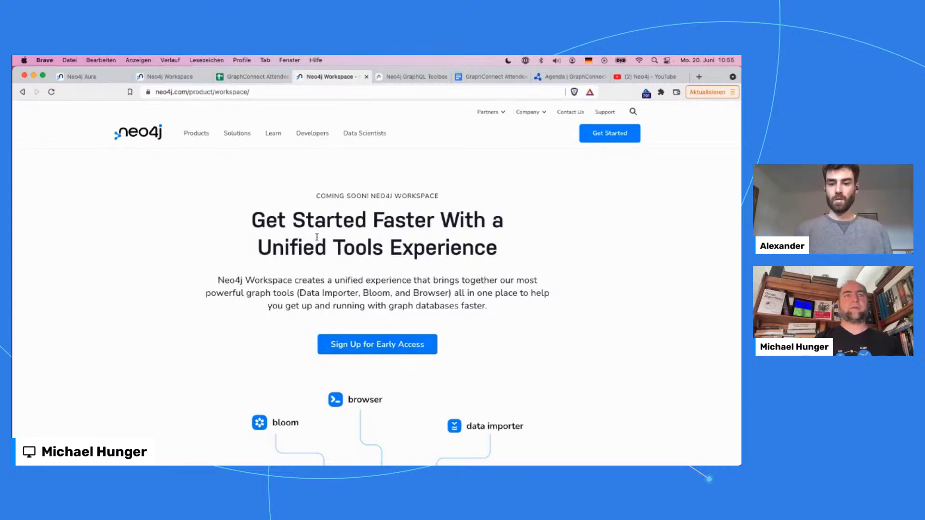
scroll(333, 317, down, 1)
scroll(332, 314, up, 1)
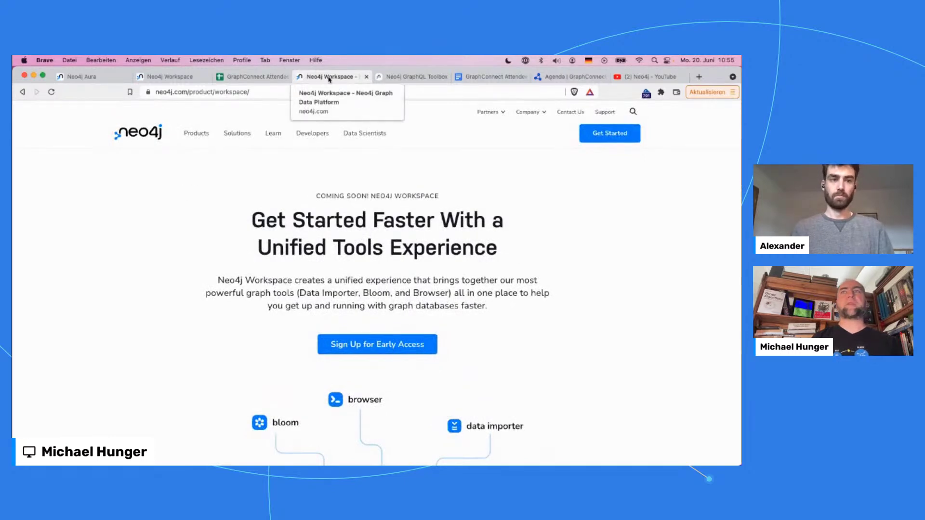
click(184, 79)
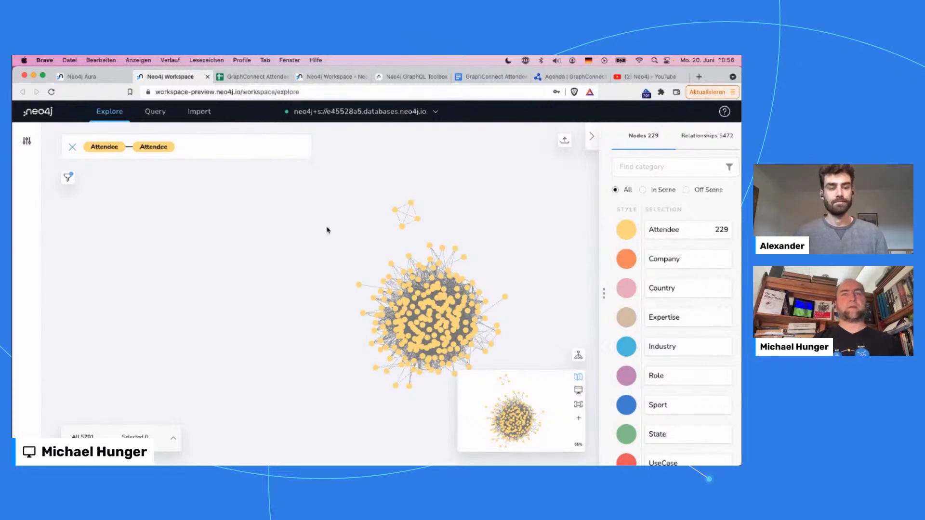
View the Query workspace and the attendee graph instance in the Neo4j Aura console, then return to the empty Query editor.
click(156, 112)
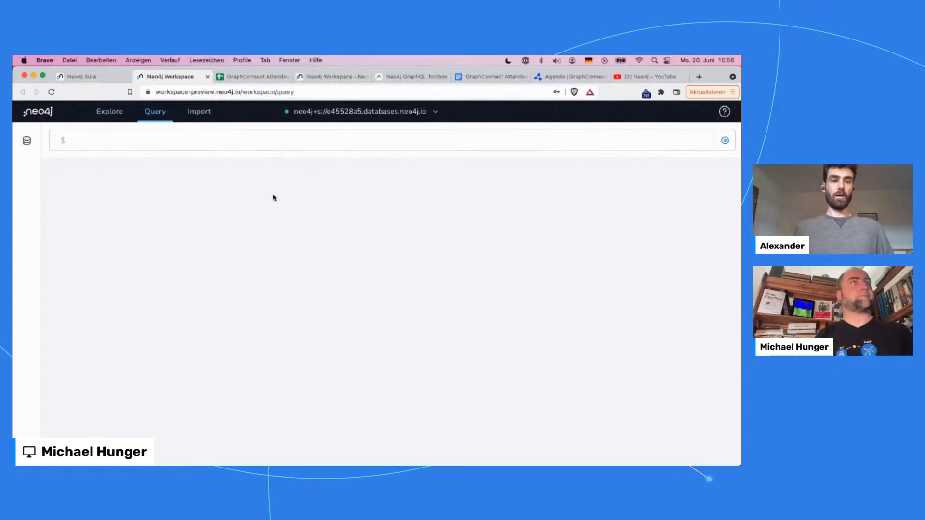
click(107, 79)
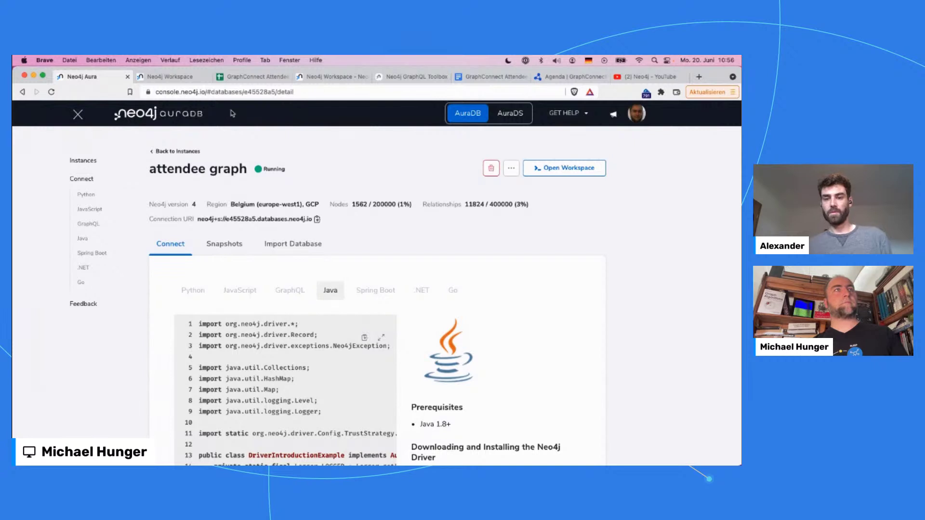
click(161, 78)
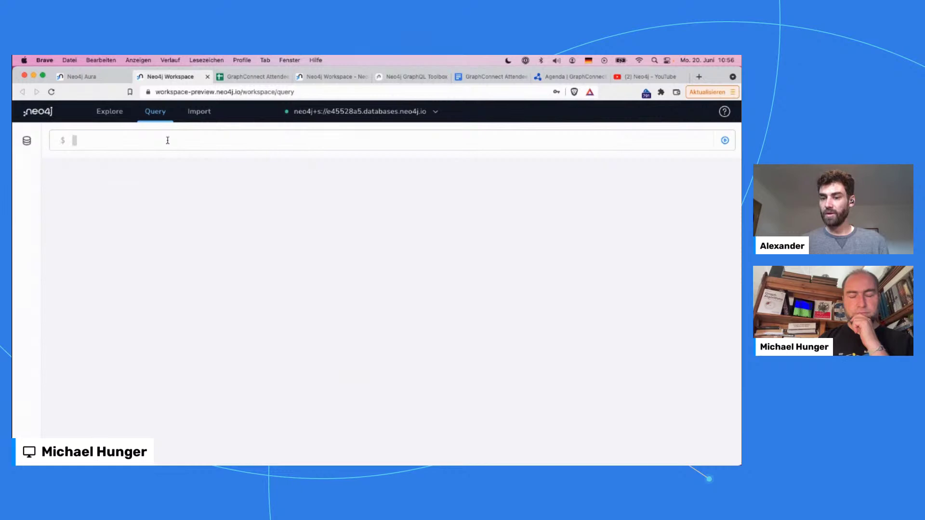
click(178, 139)
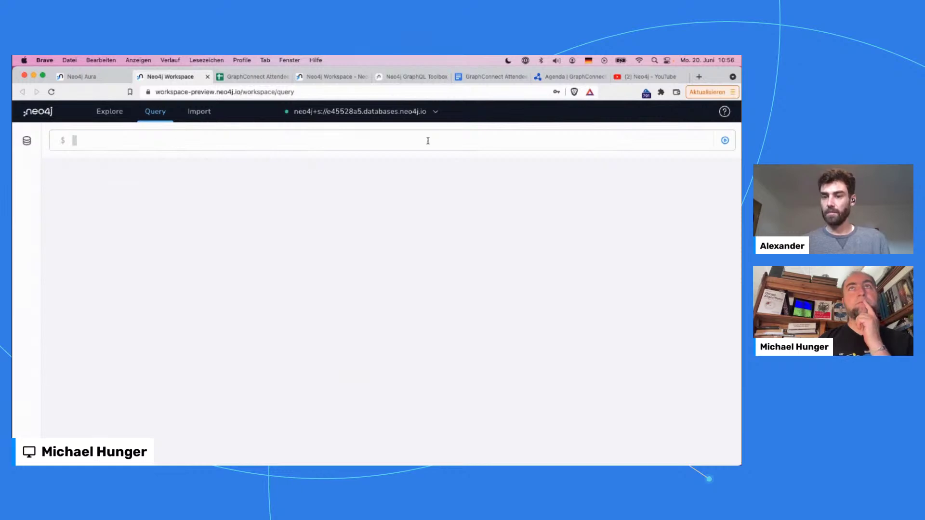
Examine the Neo4j Workspace product page, including the unified tools overview, featured video section, FAQ and early access sign-up.
click(311, 77)
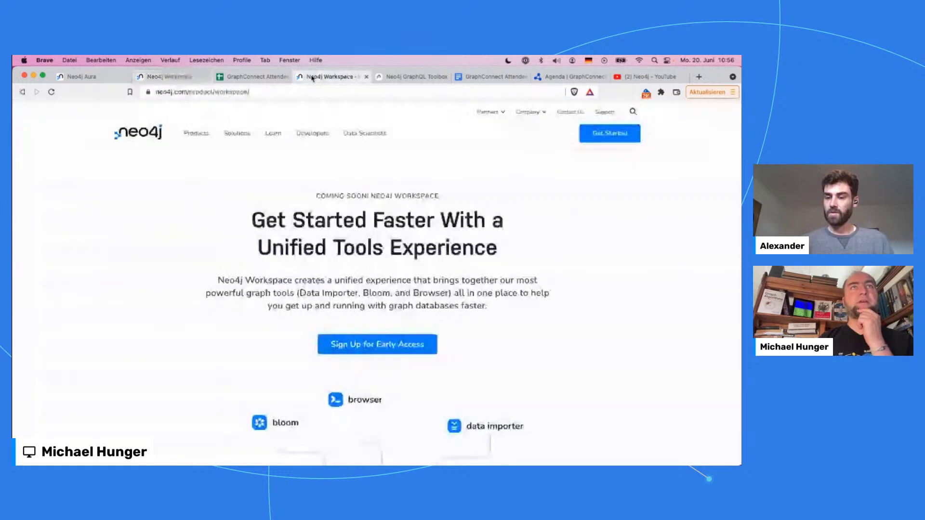
scroll(343, 293, down, 3)
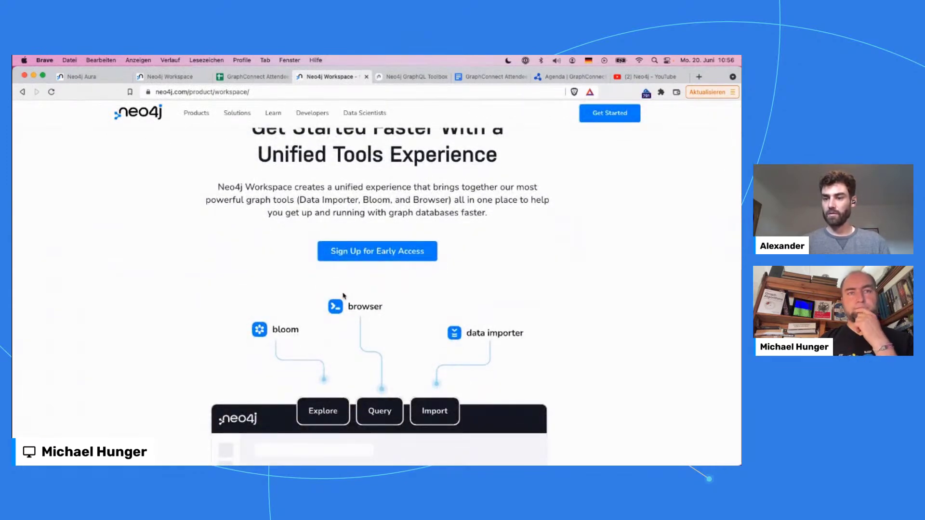
scroll(343, 295, down, 3)
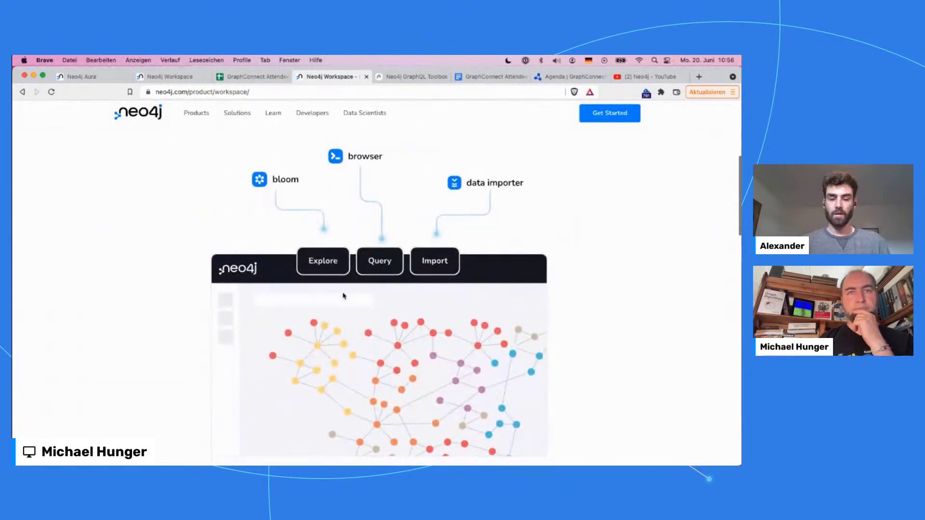
scroll(343, 295, down, 3)
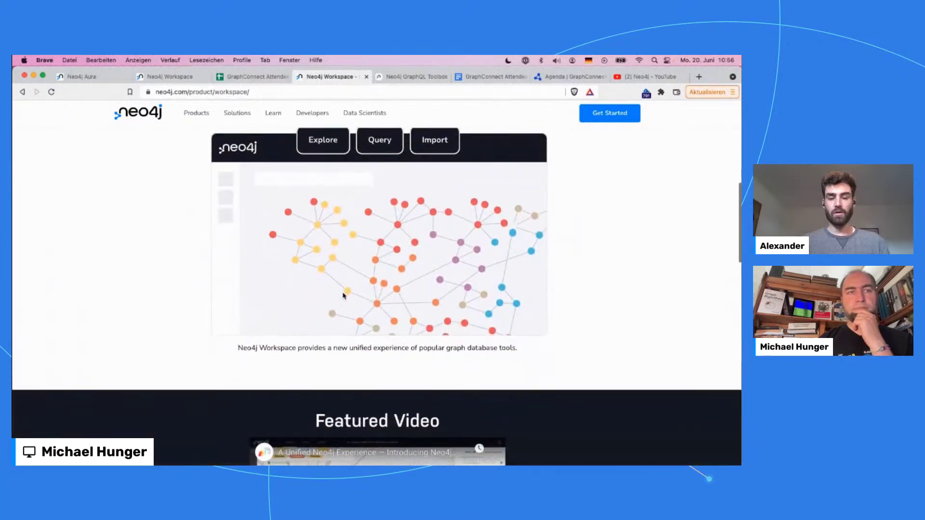
scroll(343, 296, down, 1)
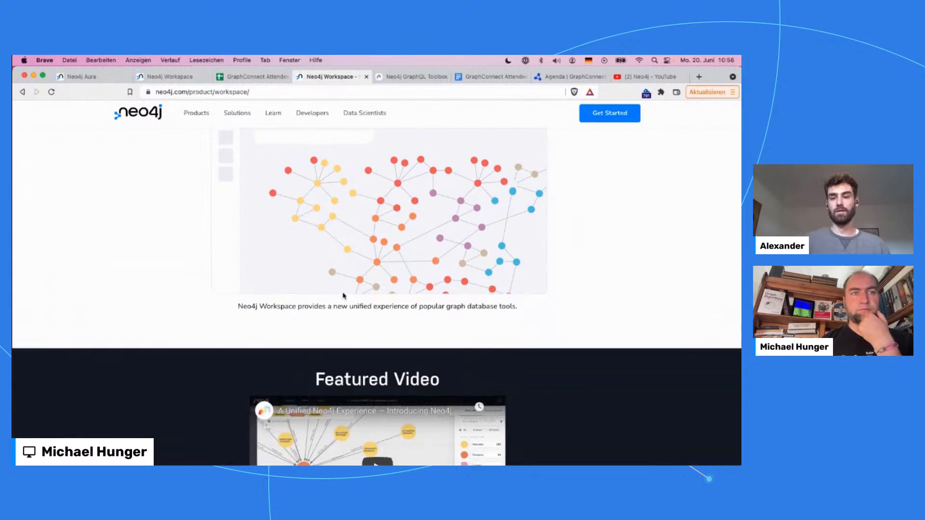
scroll(343, 296, up, 10)
scroll(343, 294, down, 12)
scroll(343, 293, down, 15)
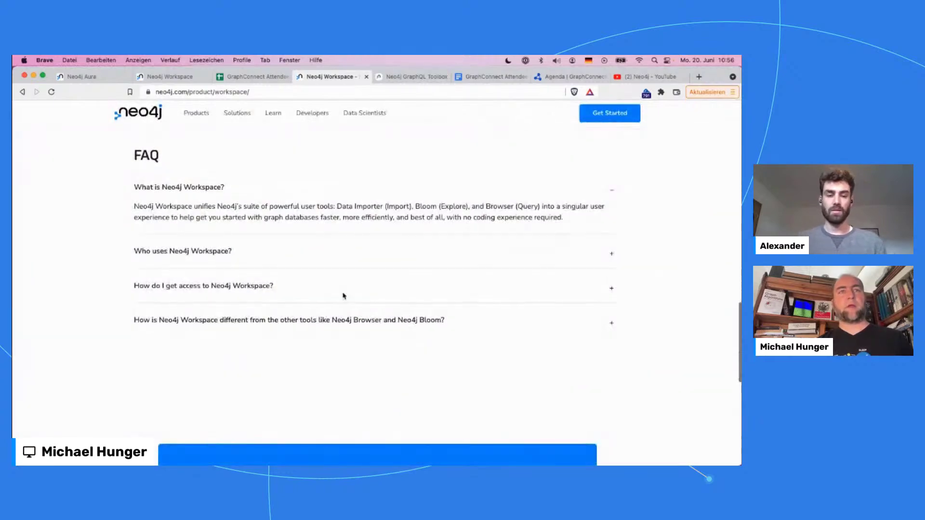
scroll(344, 294, up, 18)
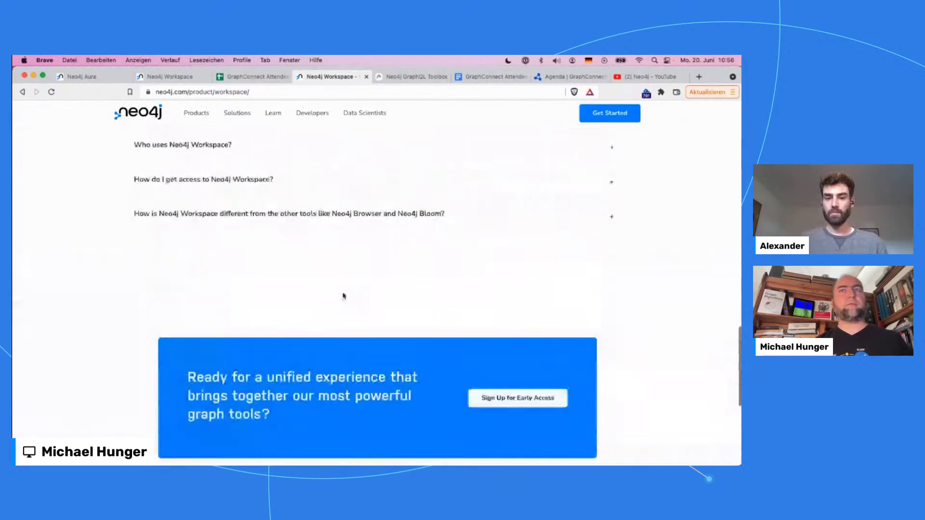
Open neo4j.canny.io in a new browser tab.
key(super+t)
text(b)
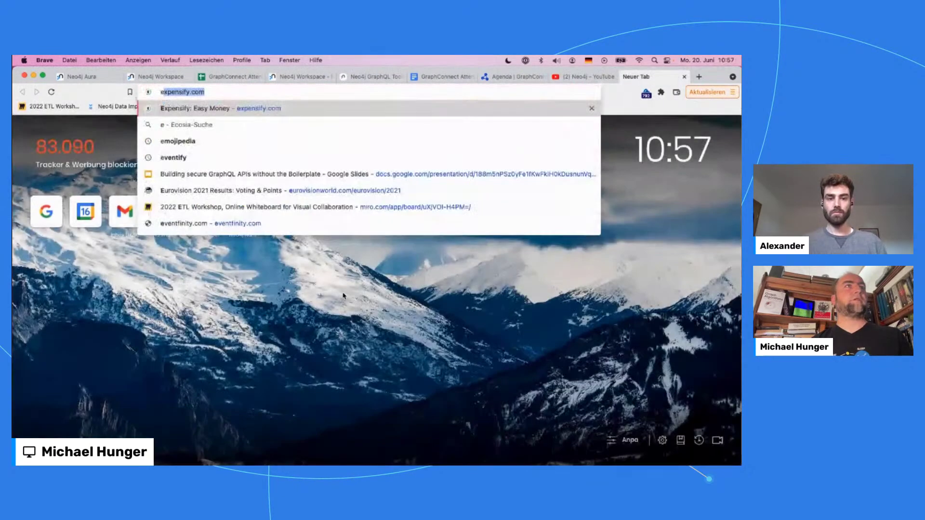
key(BackSpace)
text(neo4j.co)
key(BackSpace)
key(BackSpace)
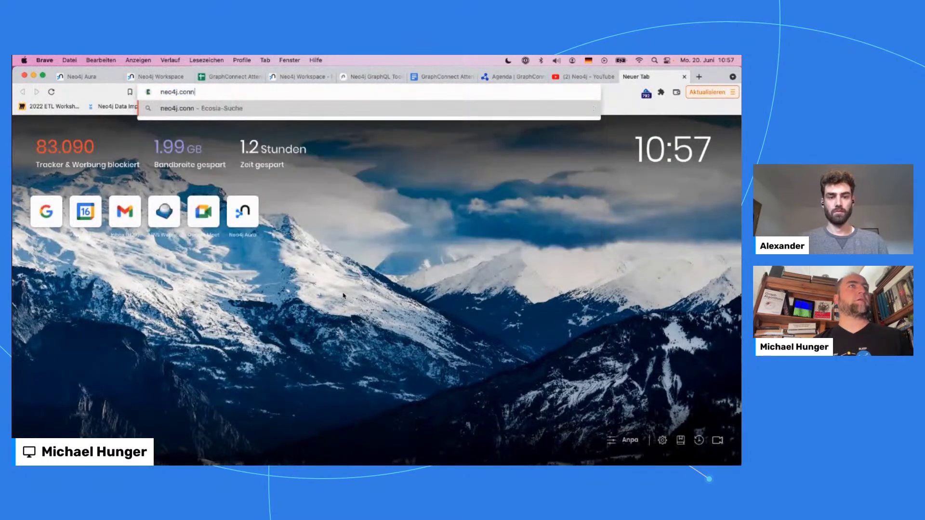
text(anny.io)
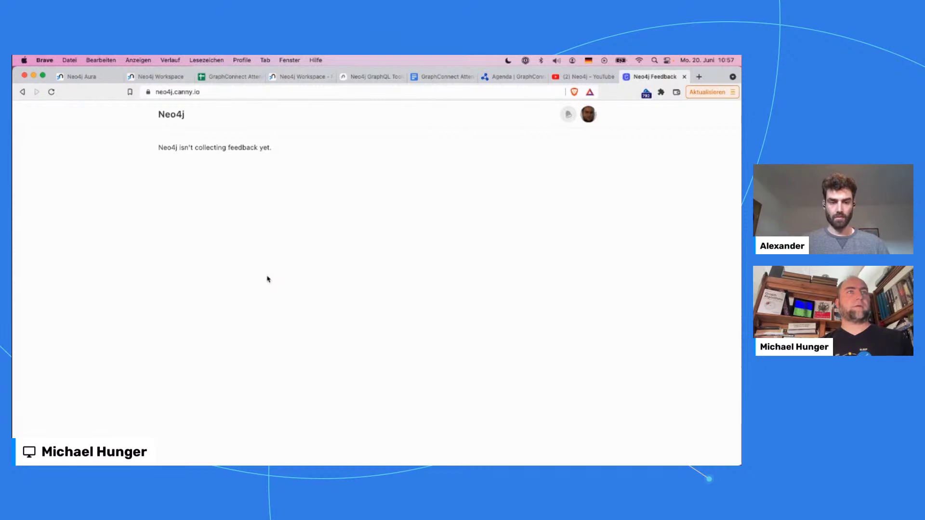
Change the feedback site's address to neo4j-aura.canny.io and load it.
click(170, 94)
click(176, 92)
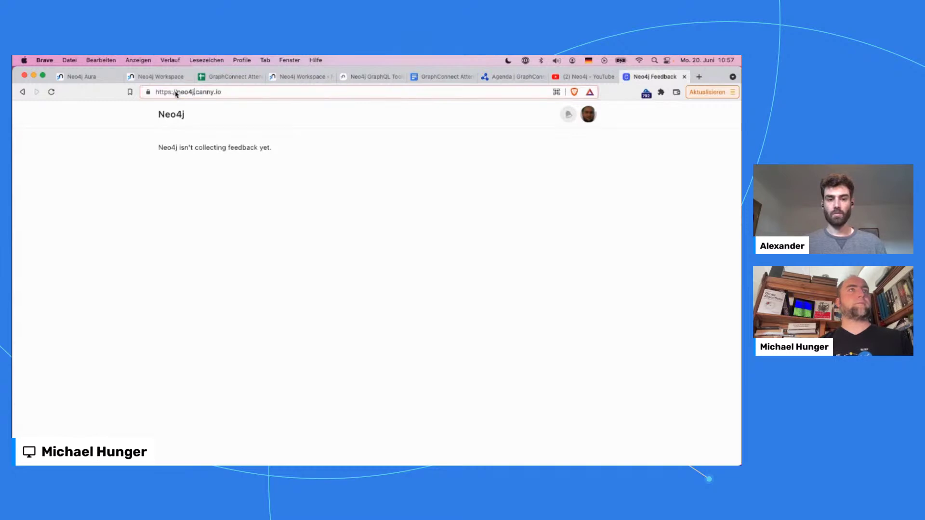
text(-aura)
key(Return)
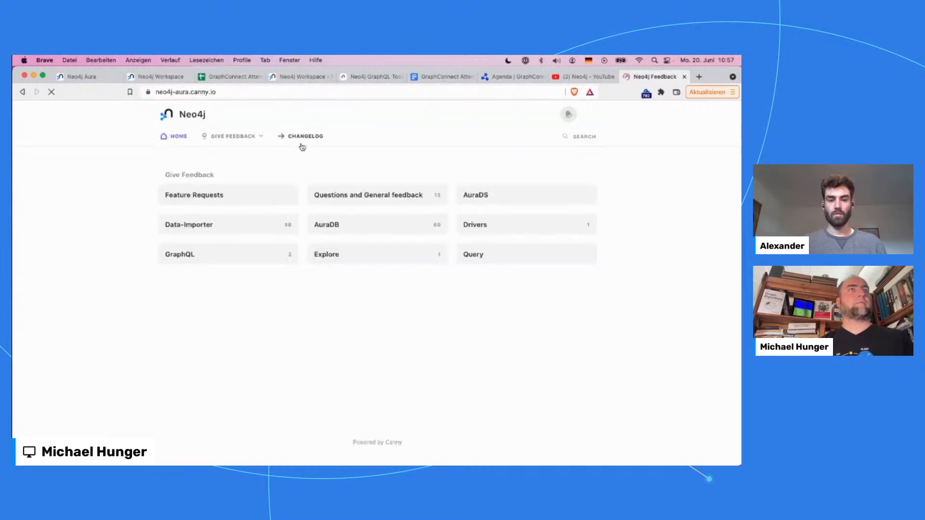